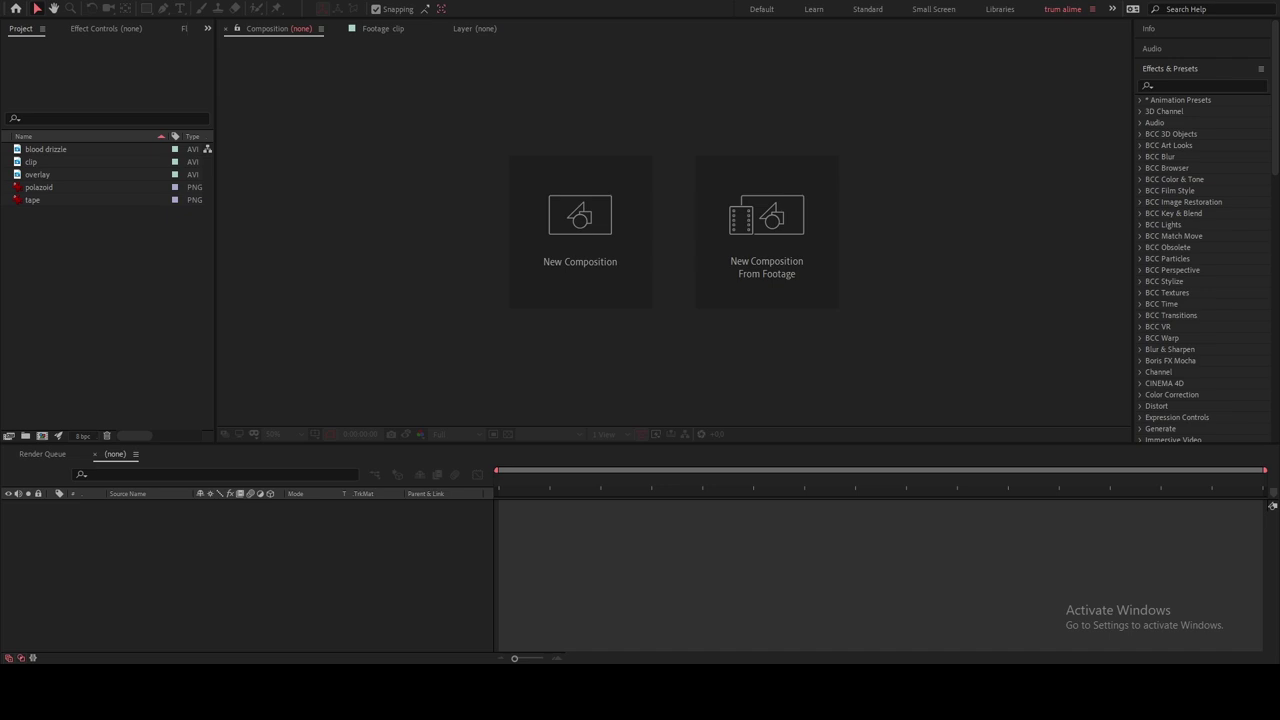
# Step: Create a new composition named Main and enter a duration of 3 seconds
pyautogui.click(622, 278)
pyautogui.write('Main')
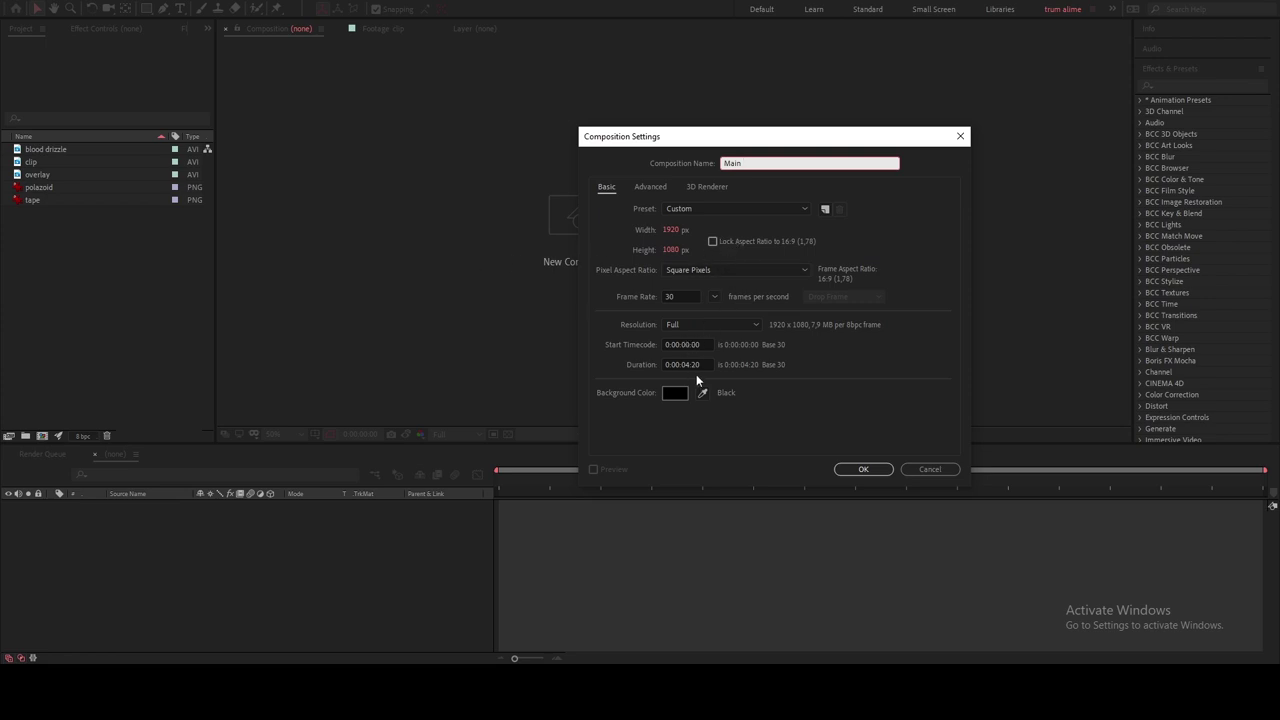
pyautogui.click(704, 365)
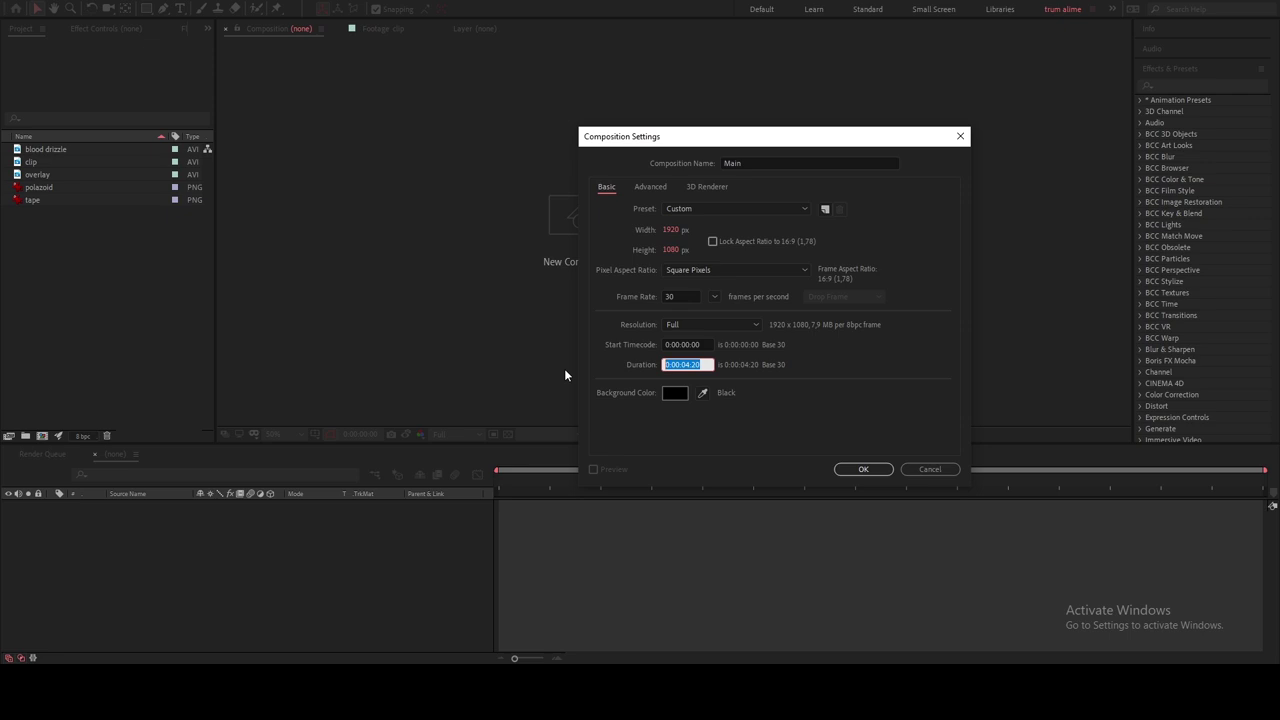
pyautogui.write('300')
# Step: Confirm the 3-second Main composition and open the clip footage in its own viewer
pyautogui.click(668, 297)
pyautogui.click(862, 469)
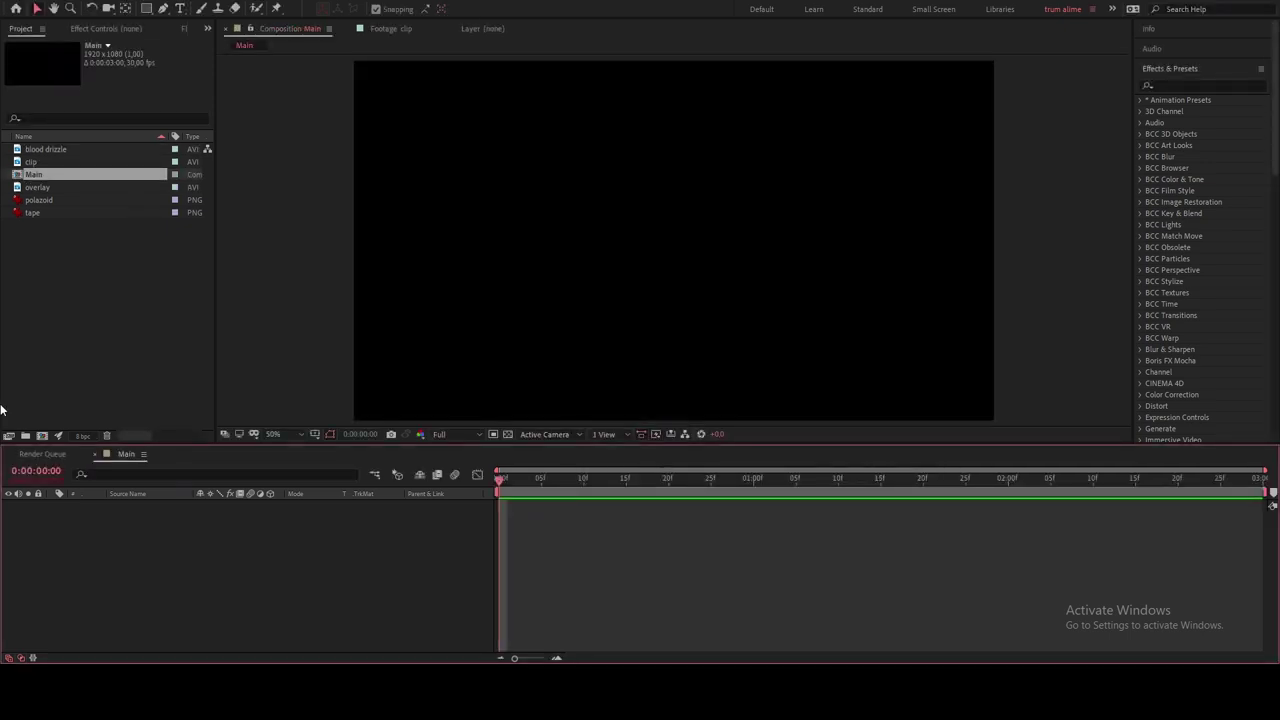
pyautogui.click(30, 162)
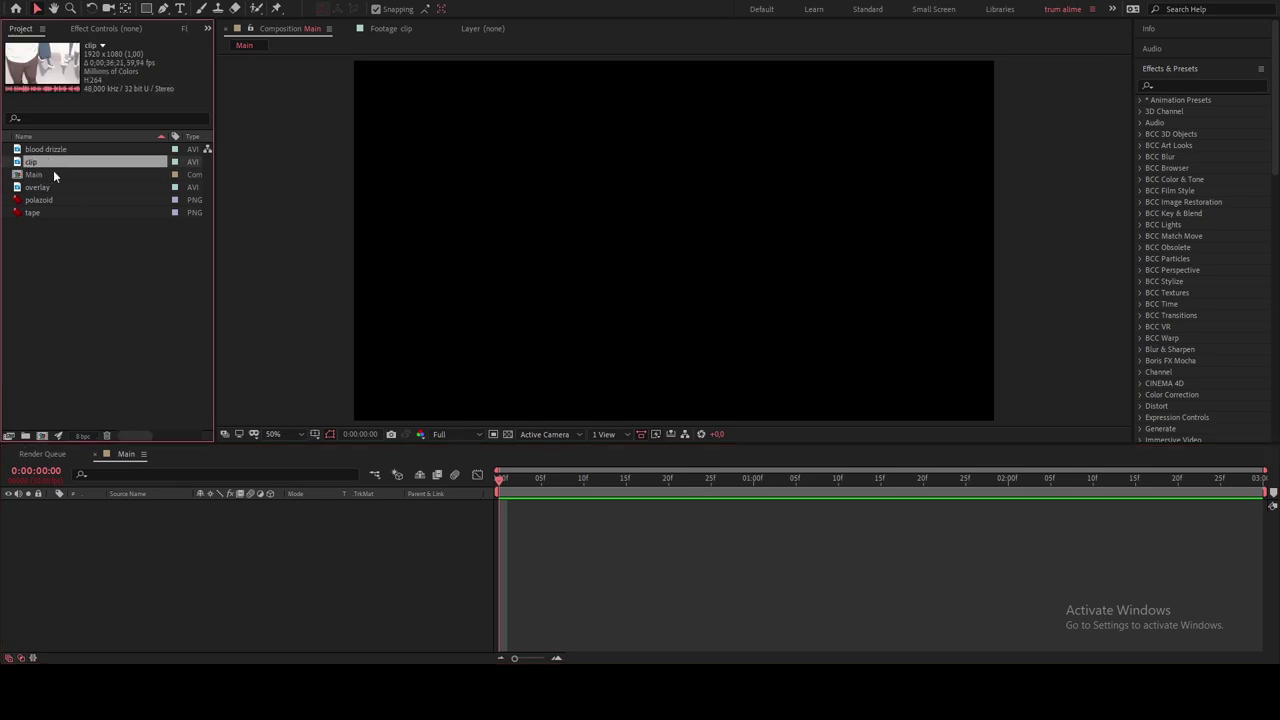
pyautogui.doubleClick(40, 166)
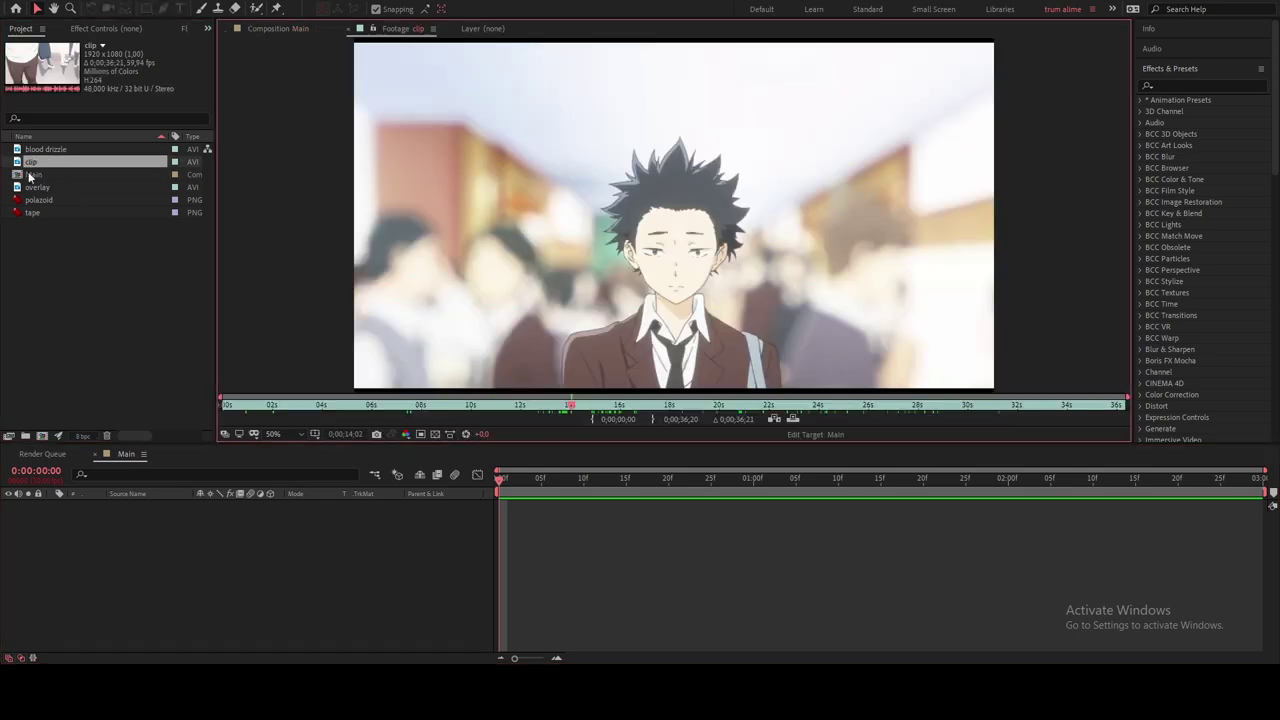
# Step: Set the clip's in point partway through and drag it into Main as layer 1
pyautogui.moveTo(373, 405); pyautogui.dragTo(564, 410)
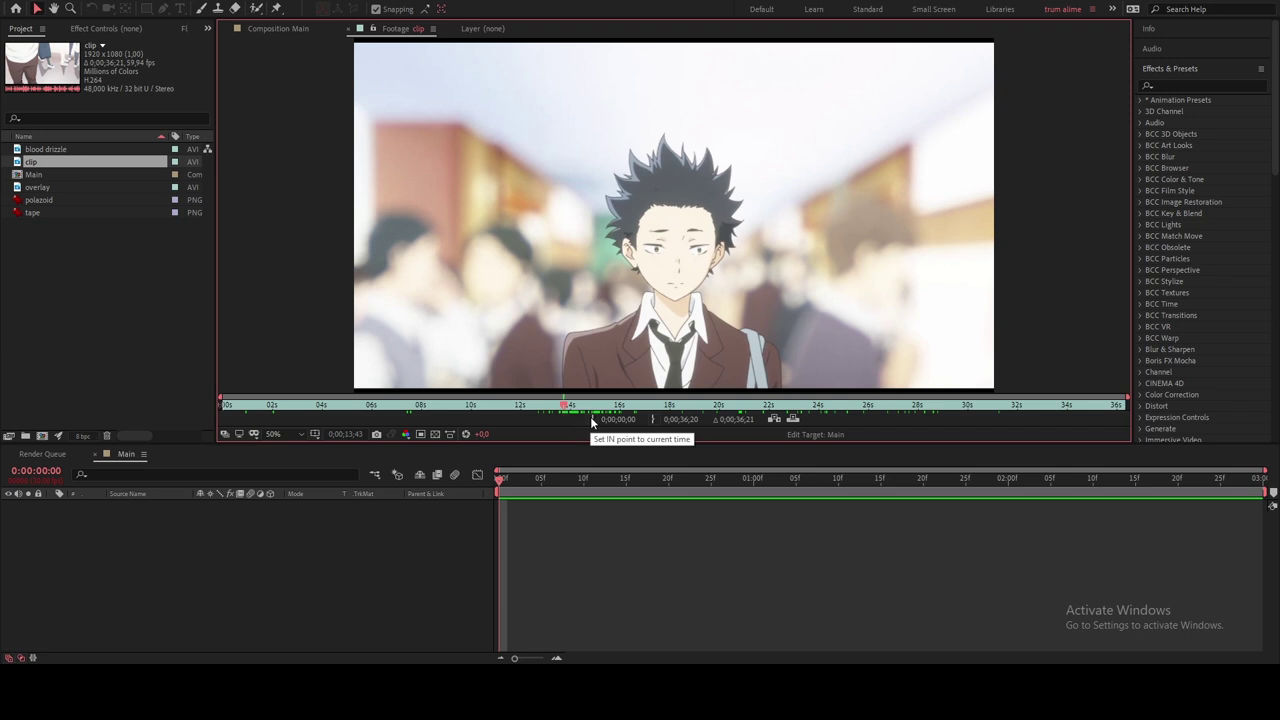
pyautogui.click(591, 421)
pyautogui.click(280, 28)
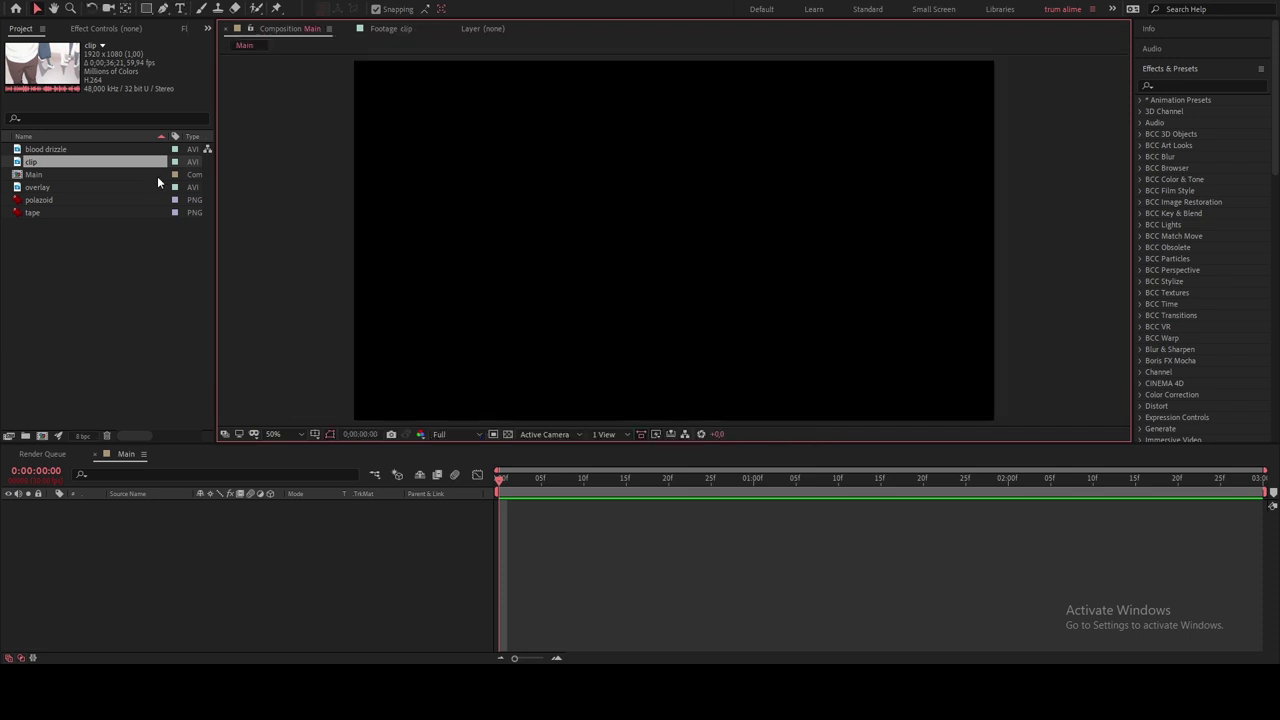
pyautogui.moveTo(74, 161); pyautogui.dragTo(111, 520)
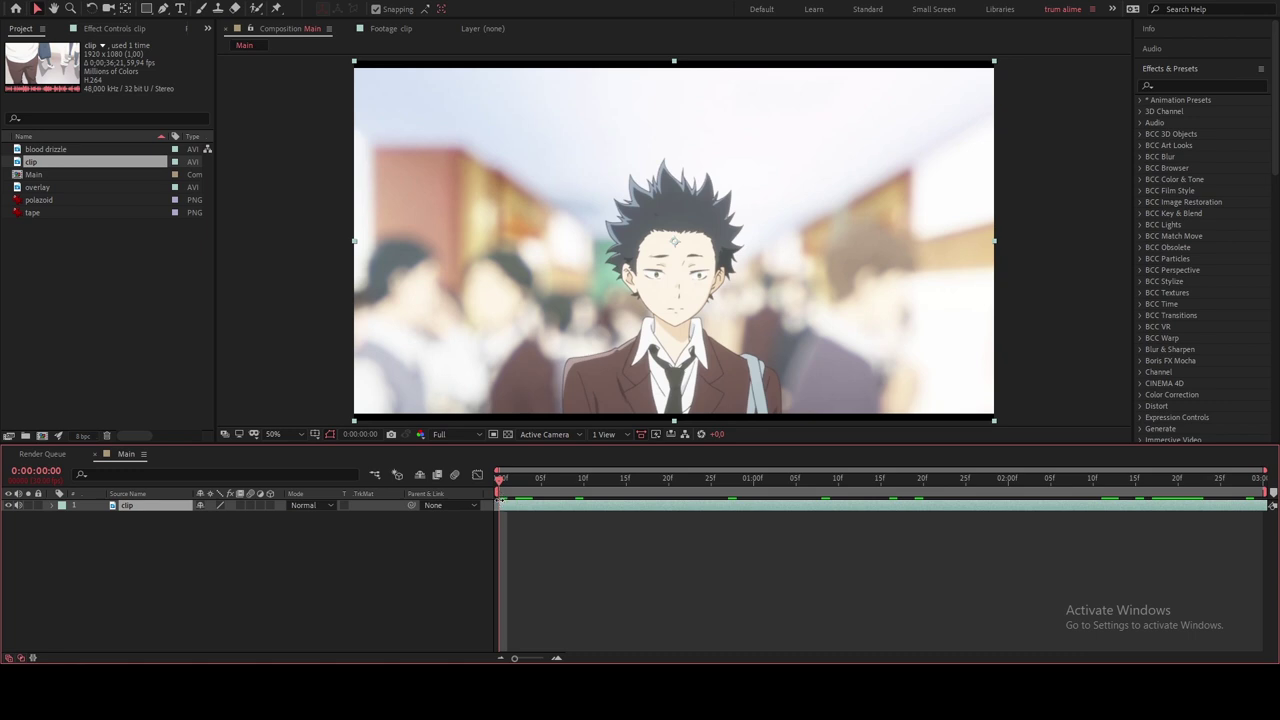
# Step: Scale the clip layer up to 104% and turn off its audio
pyautogui.click(1067, 478)
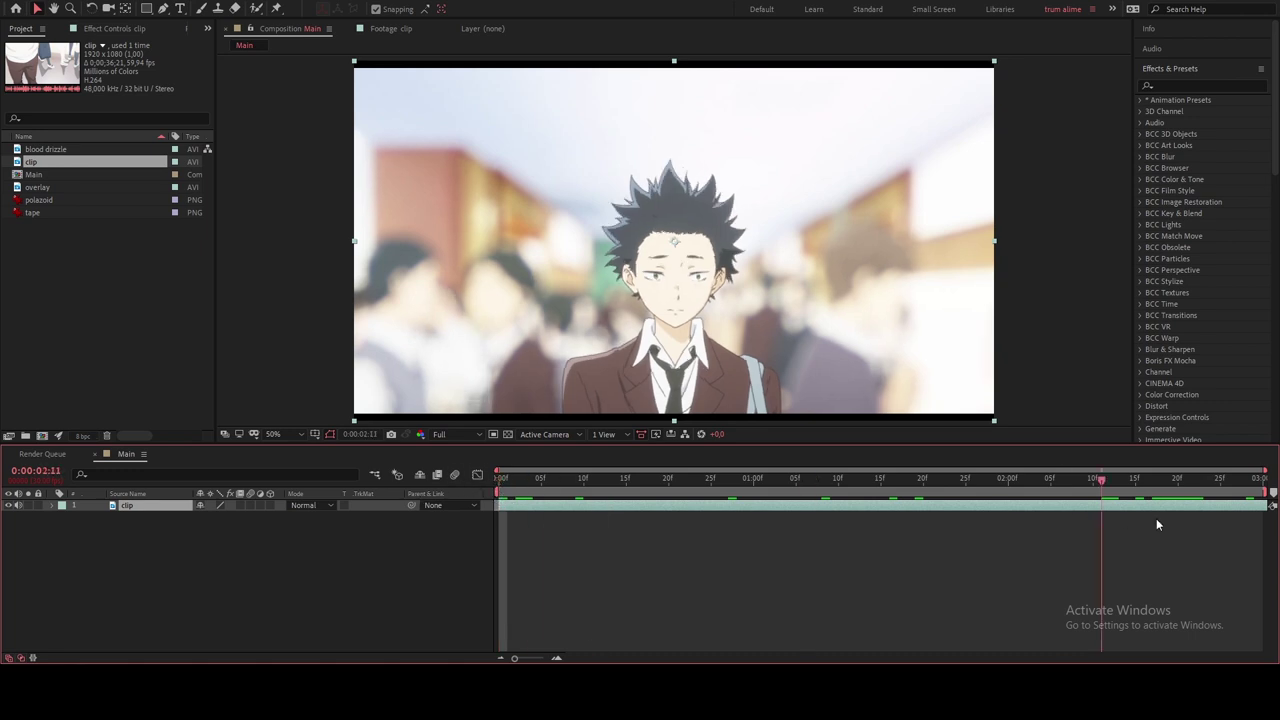
pyautogui.press('End')
pyautogui.press('Home')
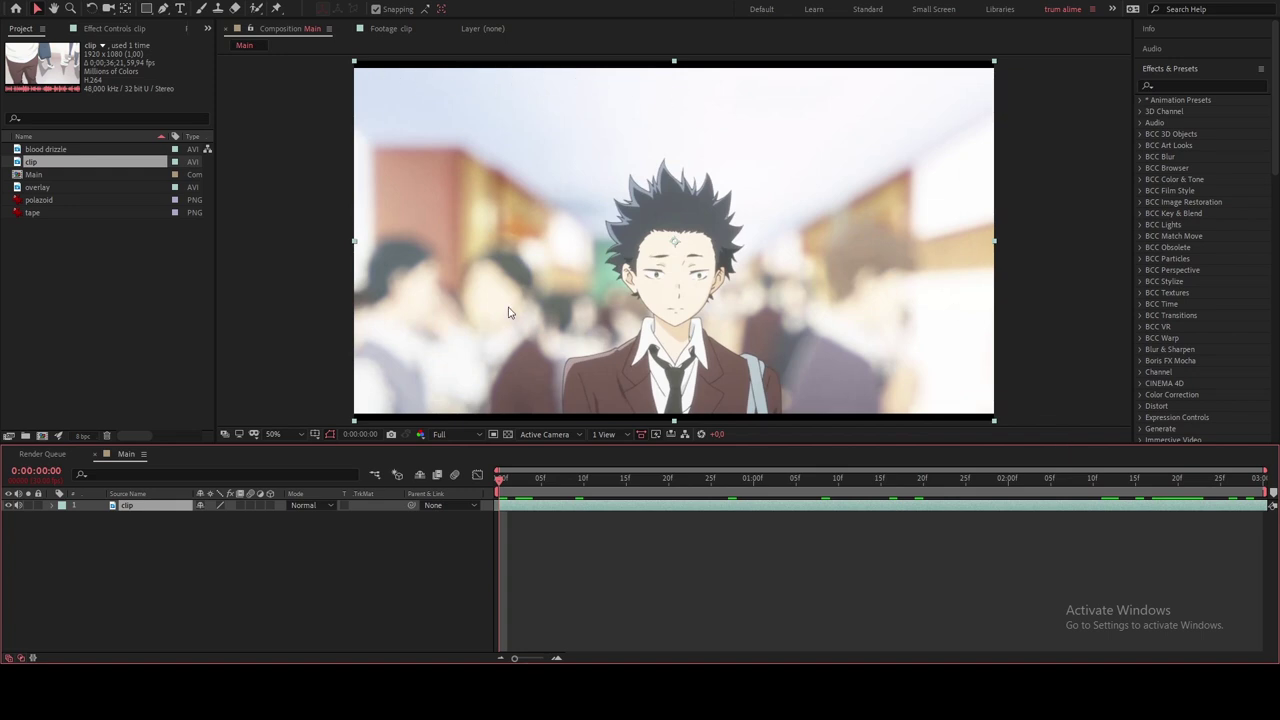
pyautogui.press('s')
pyautogui.moveTo(230, 516); pyautogui.dragTo(240, 516)
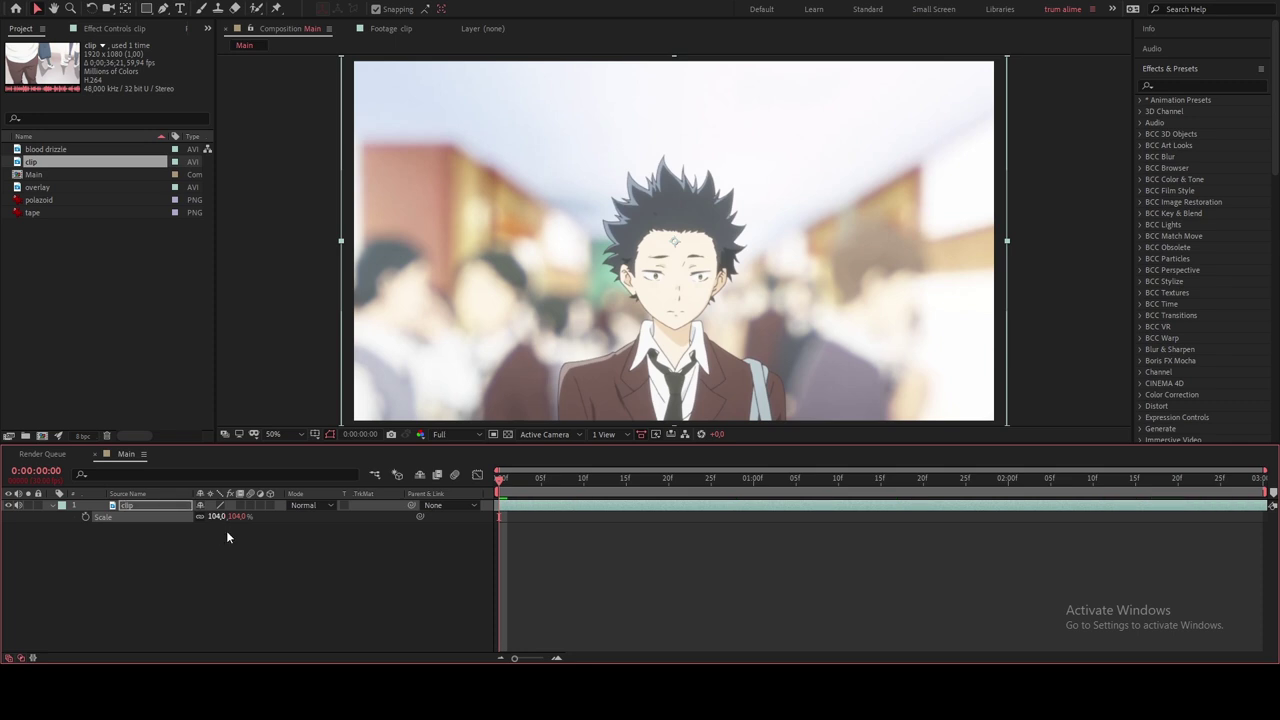
pyautogui.click(17, 505)
# Step: Pre-compose the clip layer into a new precomp named clip Comp 1
pyautogui.rightClick(167, 503)
pyautogui.click(214, 446)
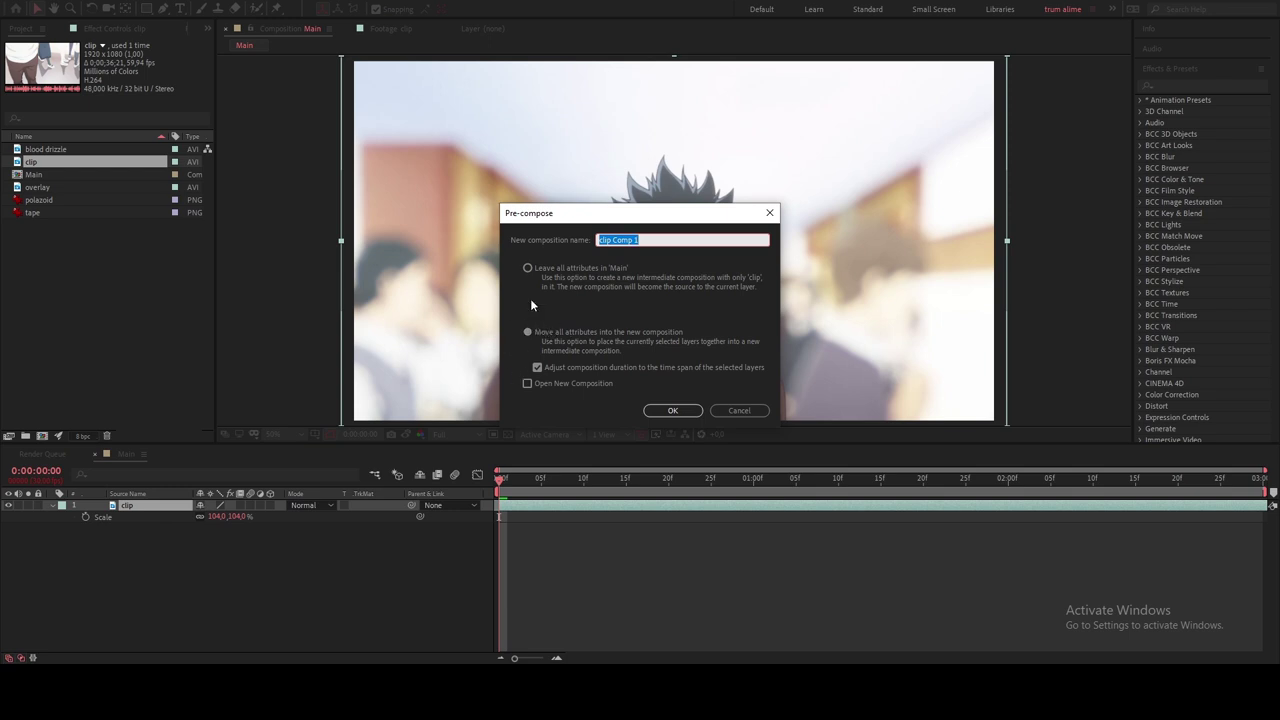
pyautogui.click(672, 410)
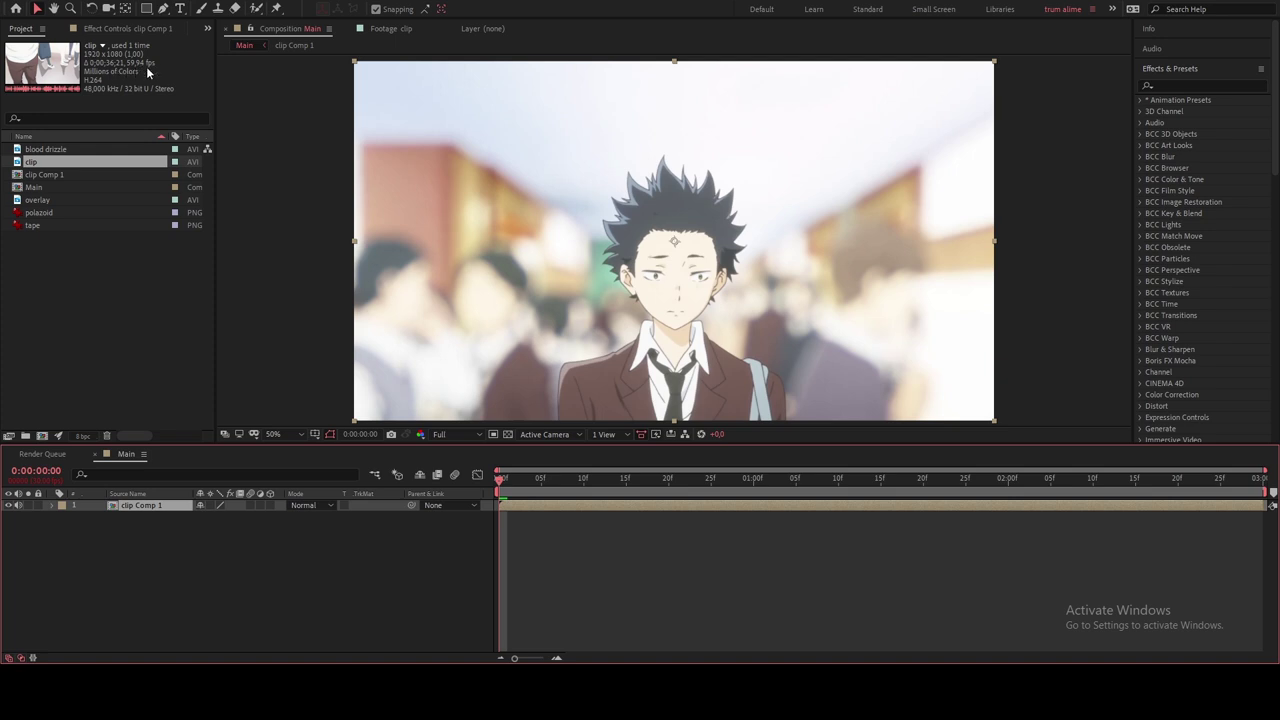
# Step: Open clip Comp 1, set its Composition Settings frame rate to 30, and return to Main
pyautogui.click(34, 187)
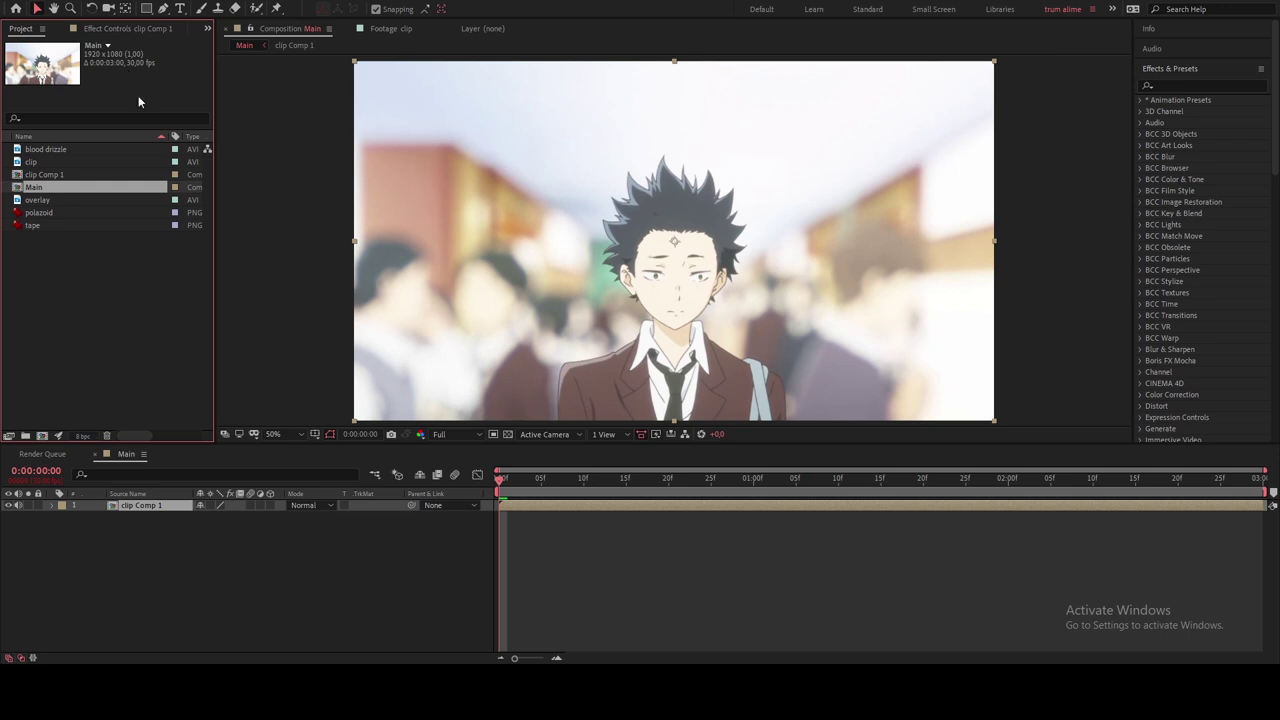
pyautogui.doubleClick(171, 506)
pyautogui.hotkey('ctrl', 'k')
pyautogui.doubleClick(696, 292)
pyautogui.write('30')
pyautogui.press('Return')
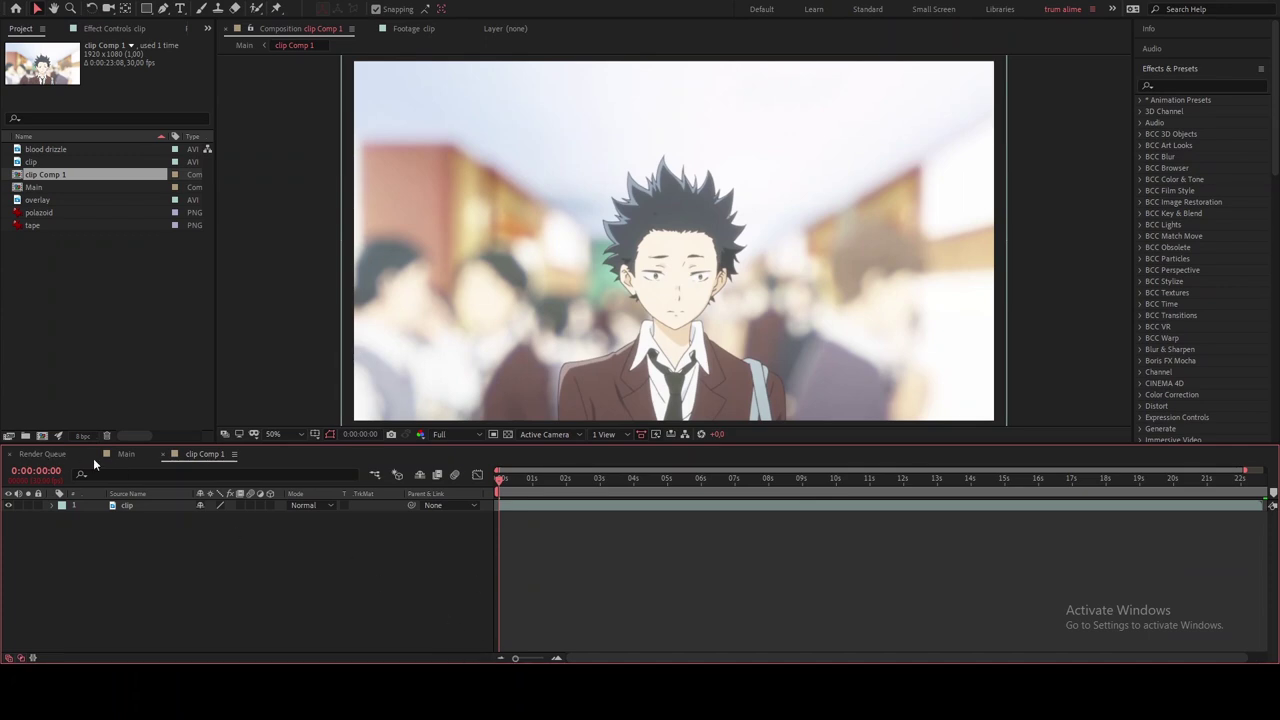
pyautogui.click(126, 459)
pyautogui.moveTo(549, 507); pyautogui.dragTo(498, 500)
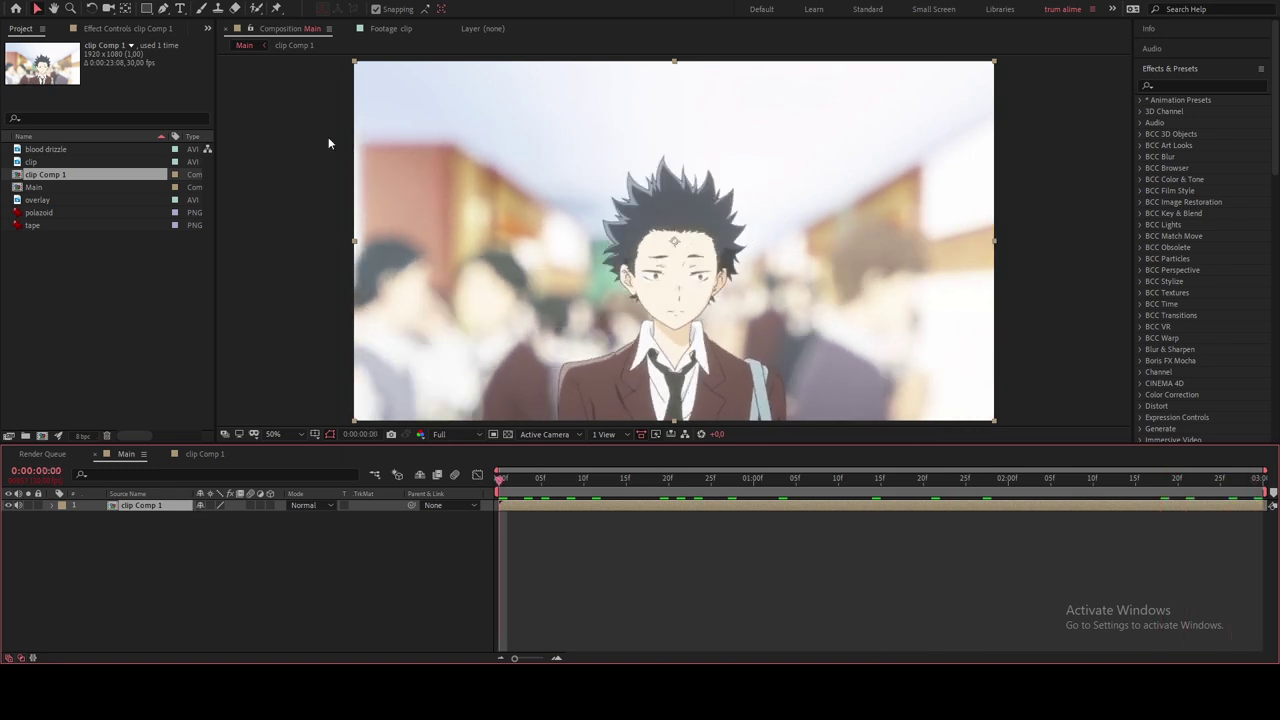
# Step: Paint Roto Brush strokes over the character's jacket, right shoulder, spiky hair and face
pyautogui.click(257, 10)
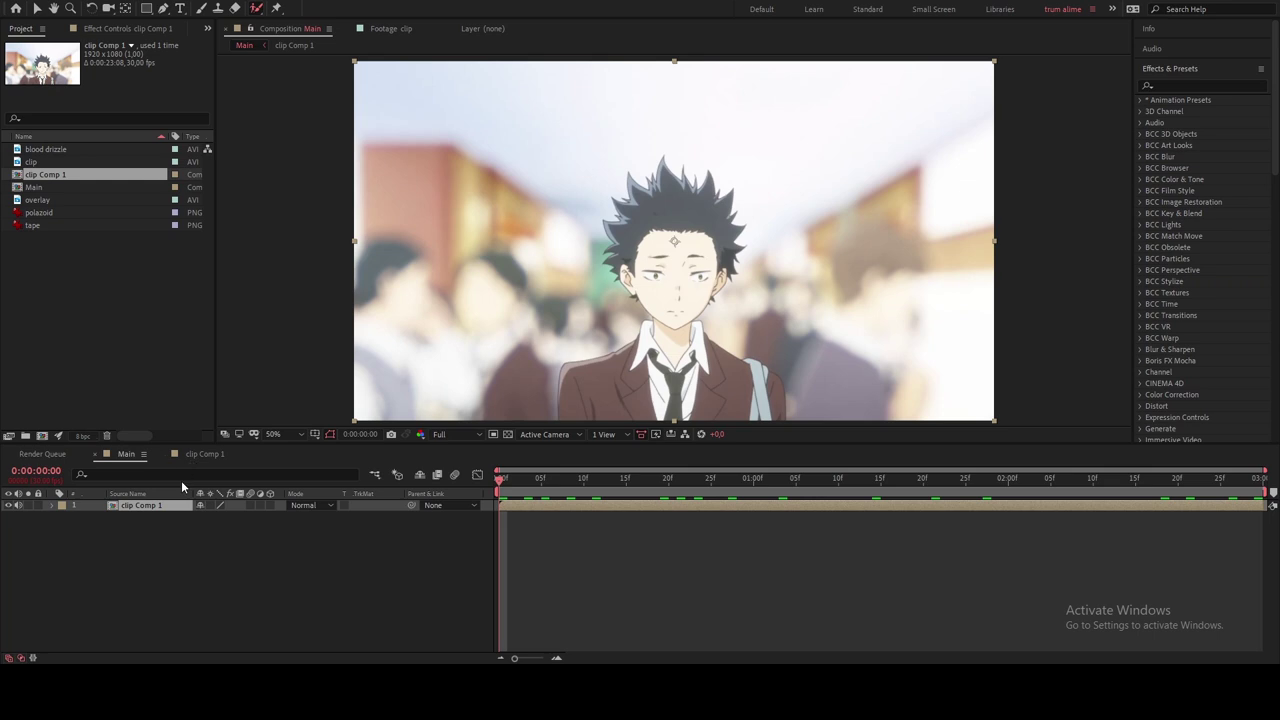
pyautogui.doubleClick(160, 505)
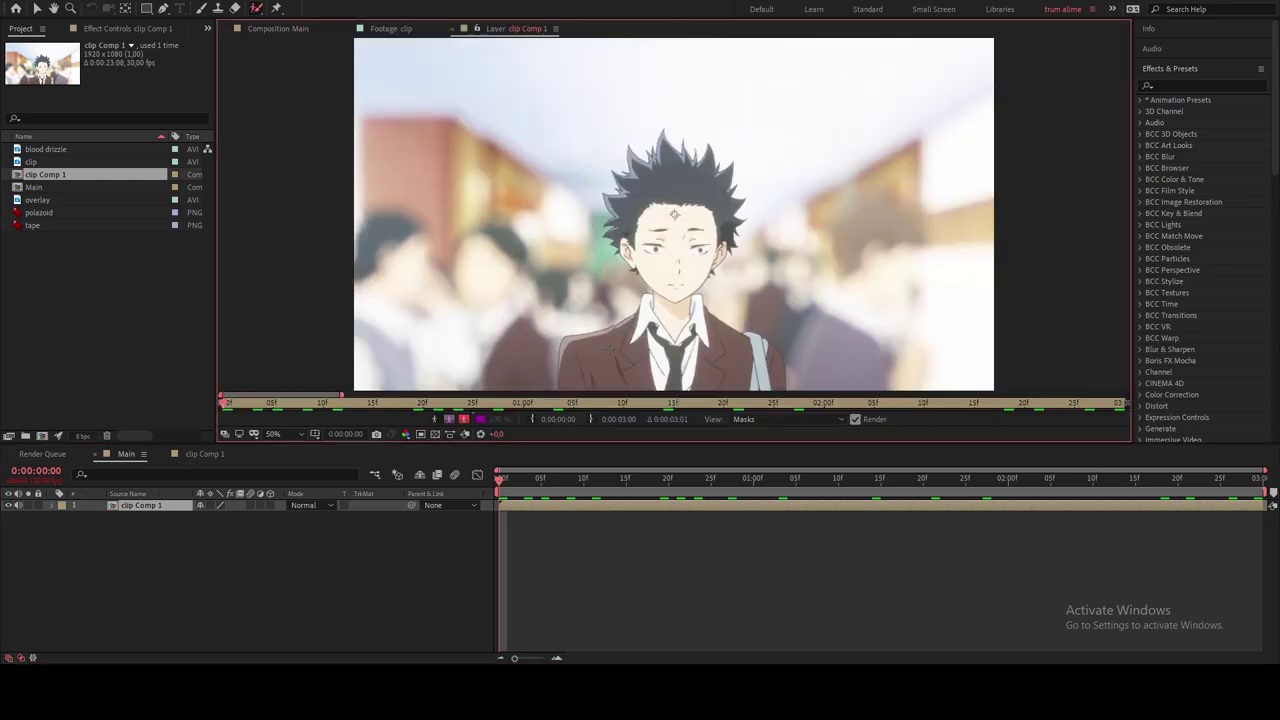
pyautogui.moveTo(613, 348); pyautogui.dragTo(614, 349)
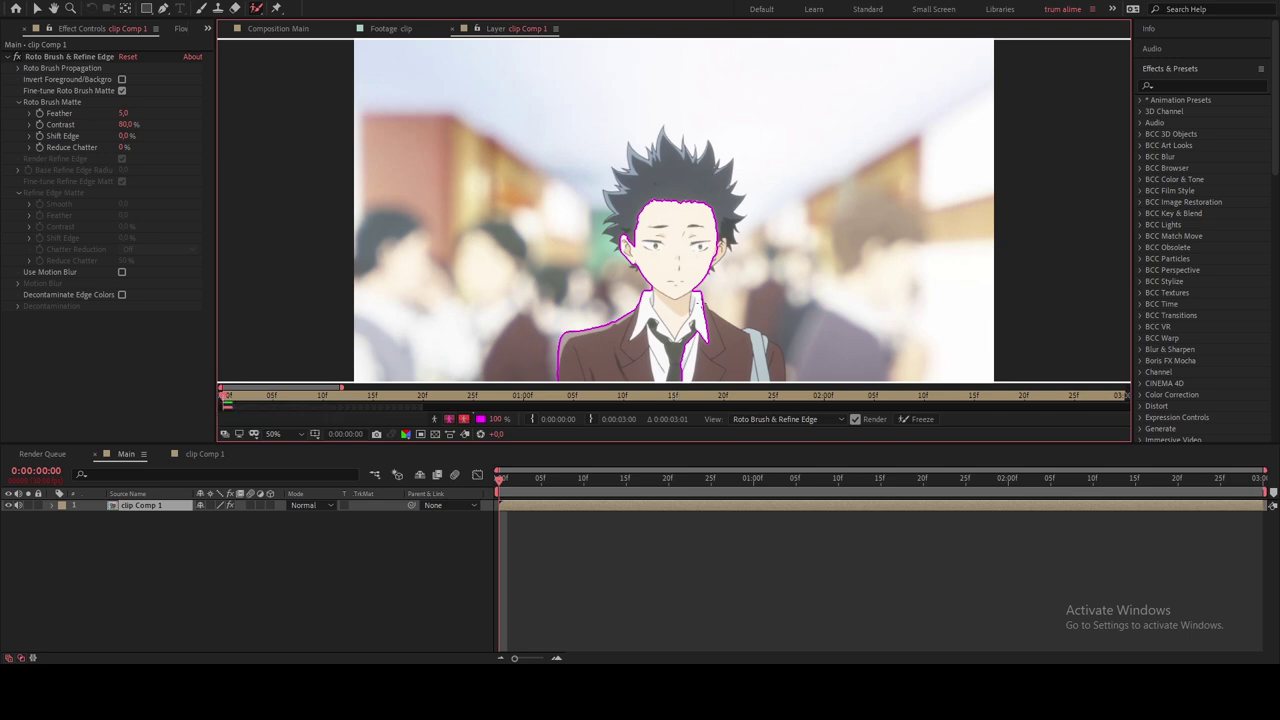
pyautogui.moveTo(722, 328); pyautogui.dragTo(772, 375)
pyautogui.moveTo(665, 178); pyautogui.dragTo(676, 238)
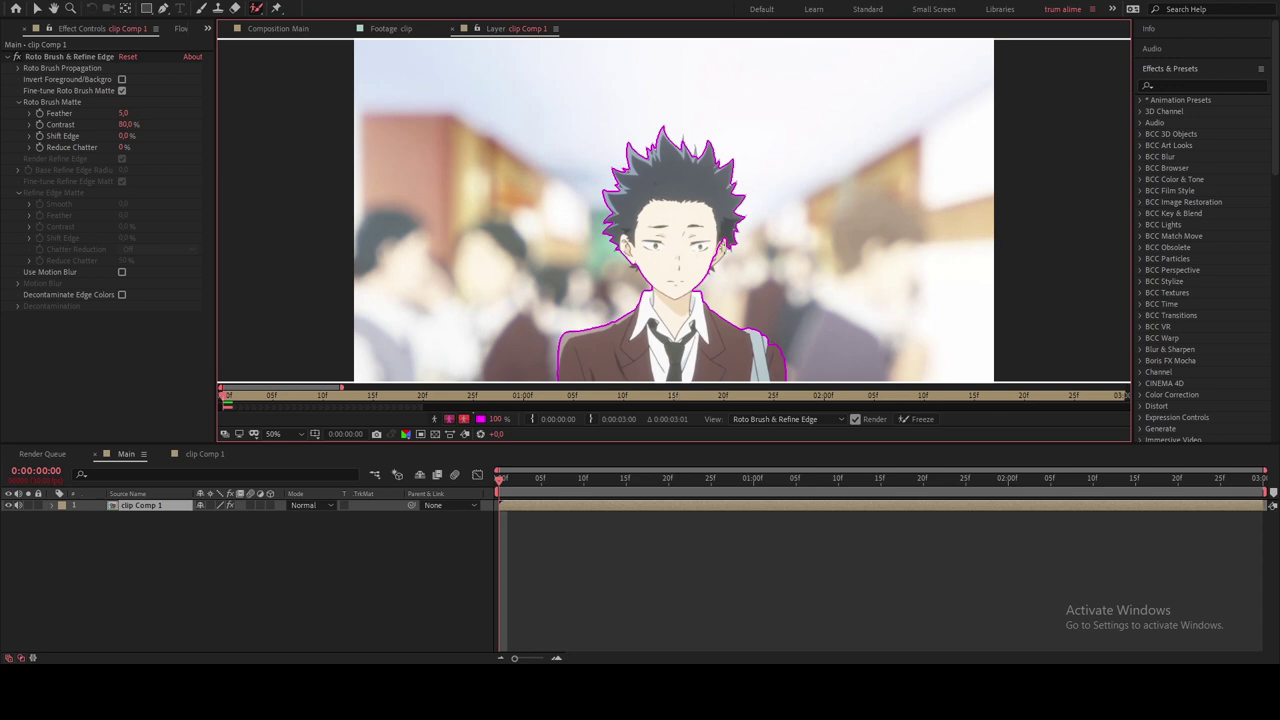
pyautogui.click(656, 279)
# Step: Check the matte in red-overlay and black-background views, then freeze it across all frames
pyautogui.click(464, 420)
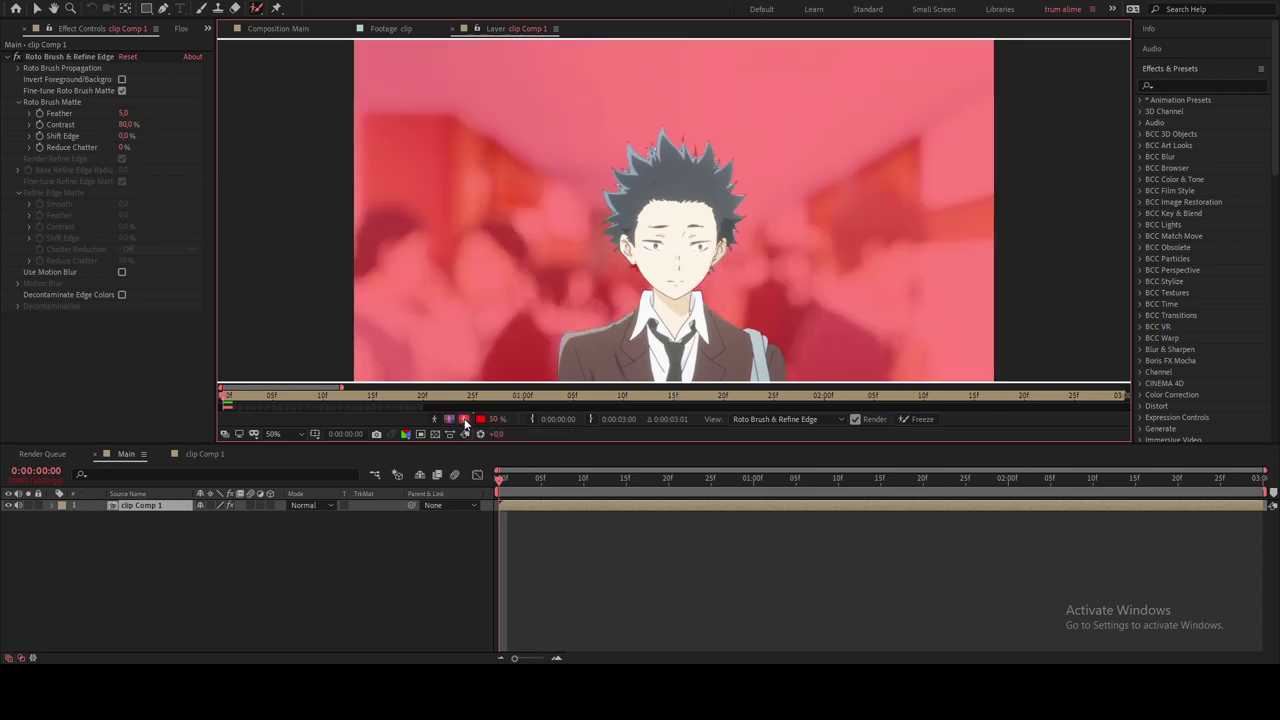
pyautogui.click(464, 420)
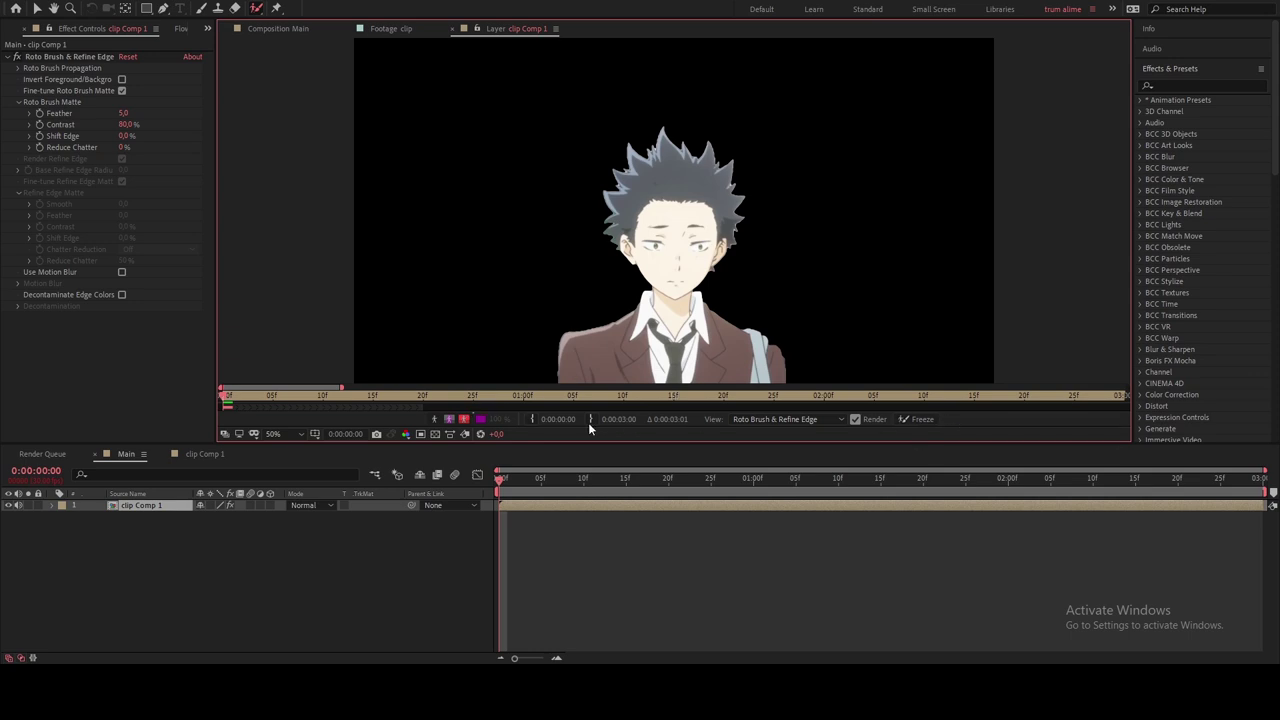
pyautogui.click(464, 420)
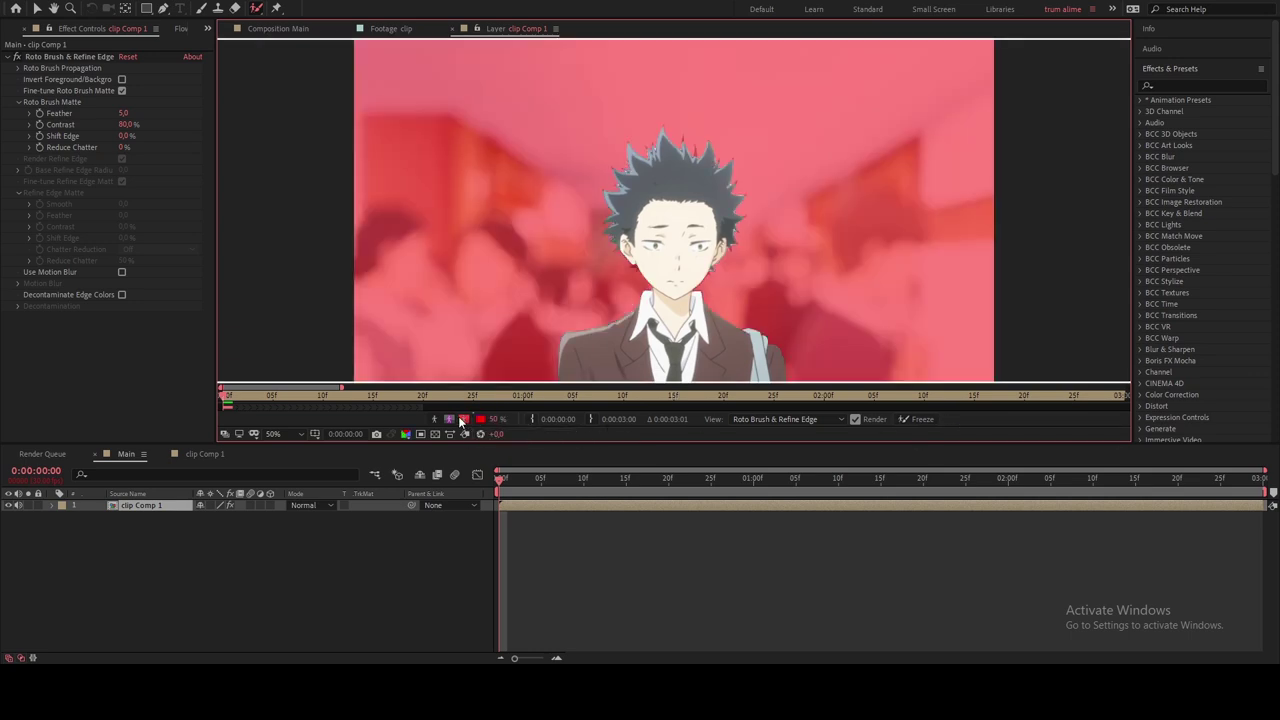
pyautogui.click(920, 419)
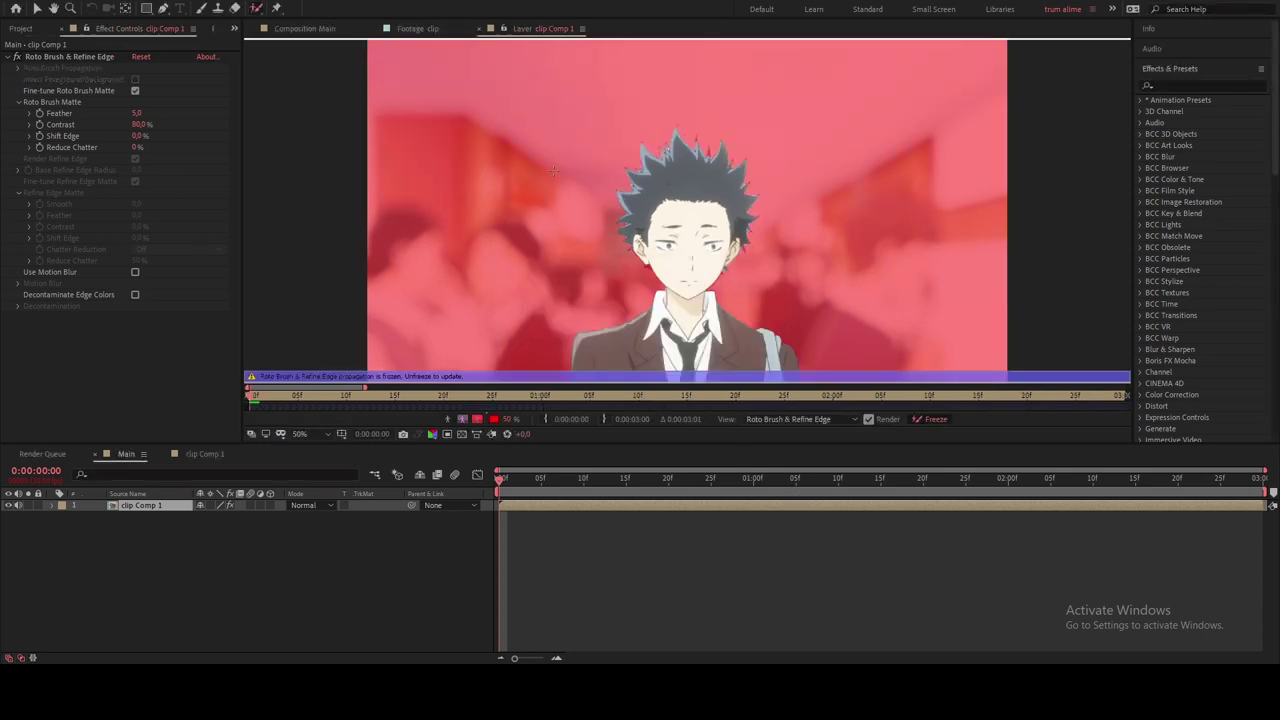
# Step: Back in Main, set the Roto Brush matte's Feather to 15
pyautogui.click(322, 29)
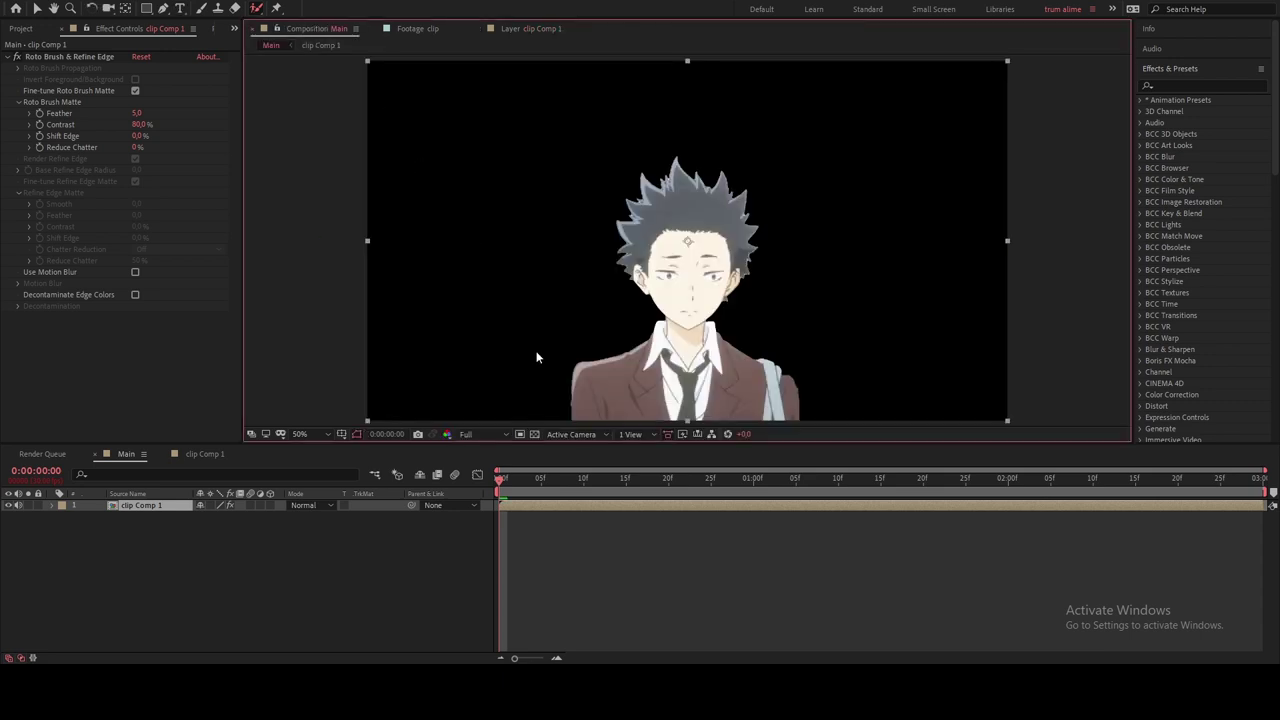
pyautogui.click(18, 511)
pyautogui.click(137, 113)
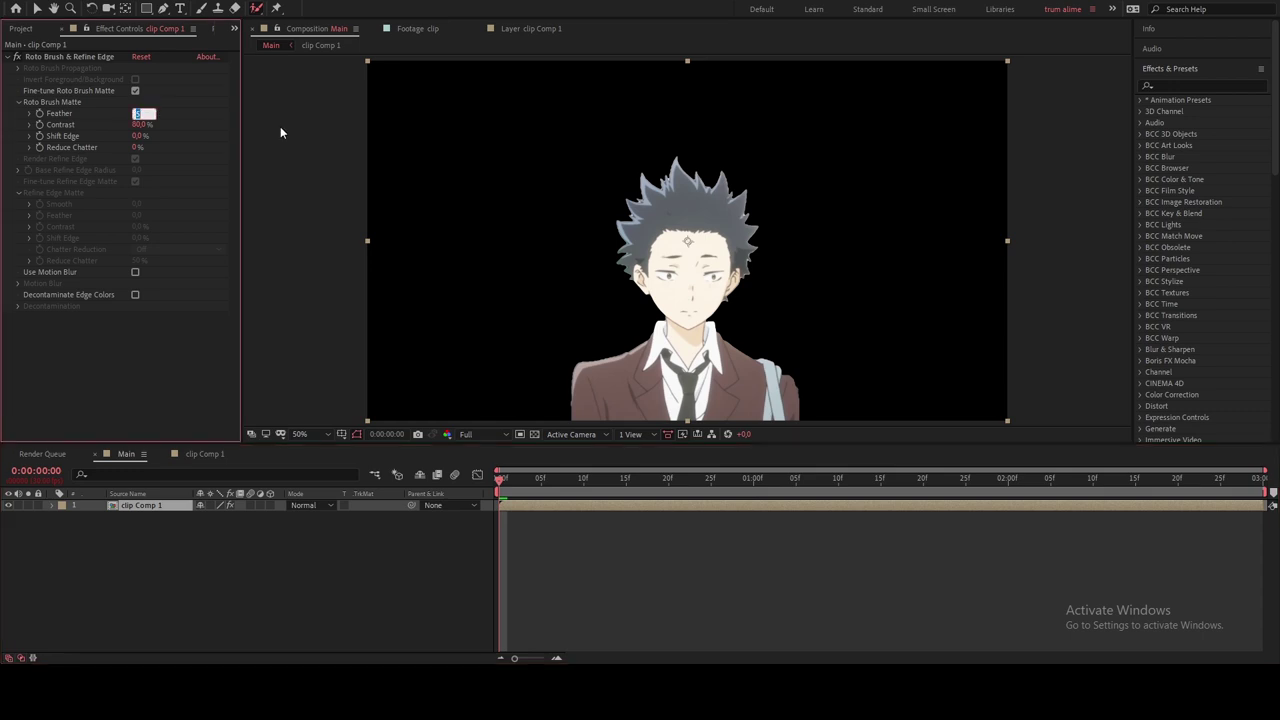
pyautogui.write('15,')
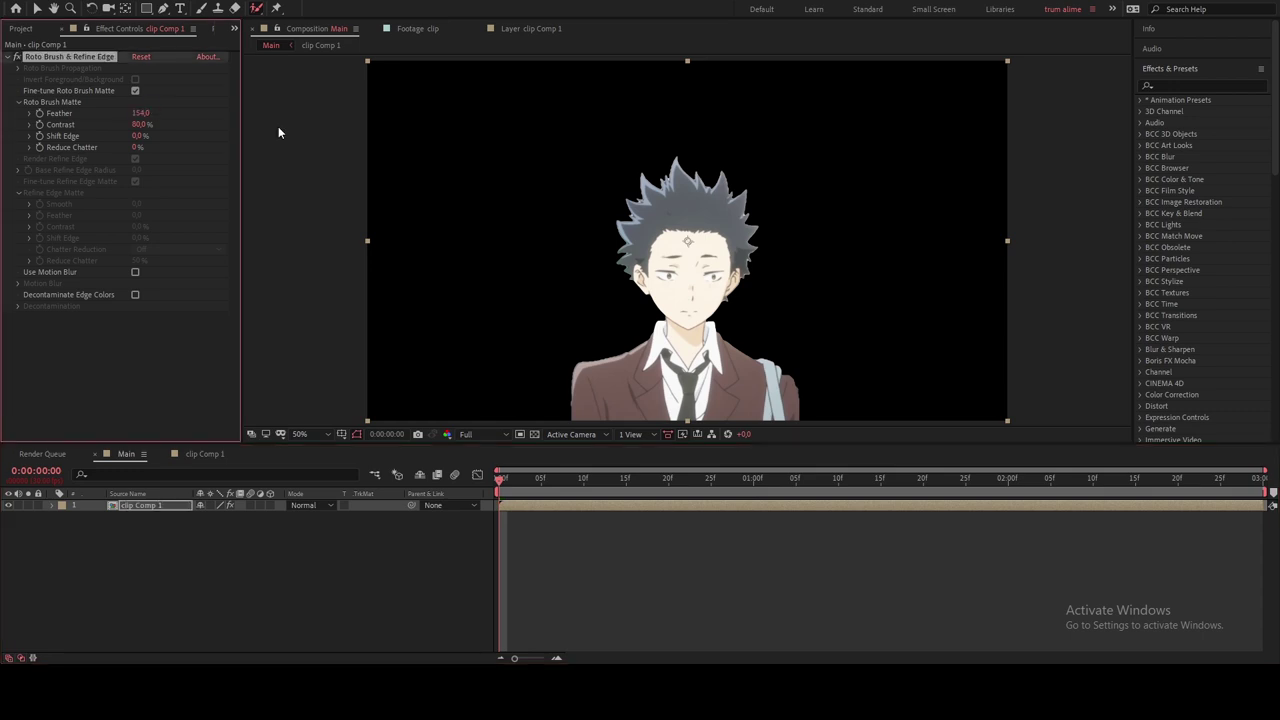
pyautogui.press('Return')
pyautogui.click(169, 110)
# Step: Apply the Key Cleaner effect to clip Comp 1 and toggle it to compare edges
pyautogui.click(1169, 84)
pyautogui.write('key cl')
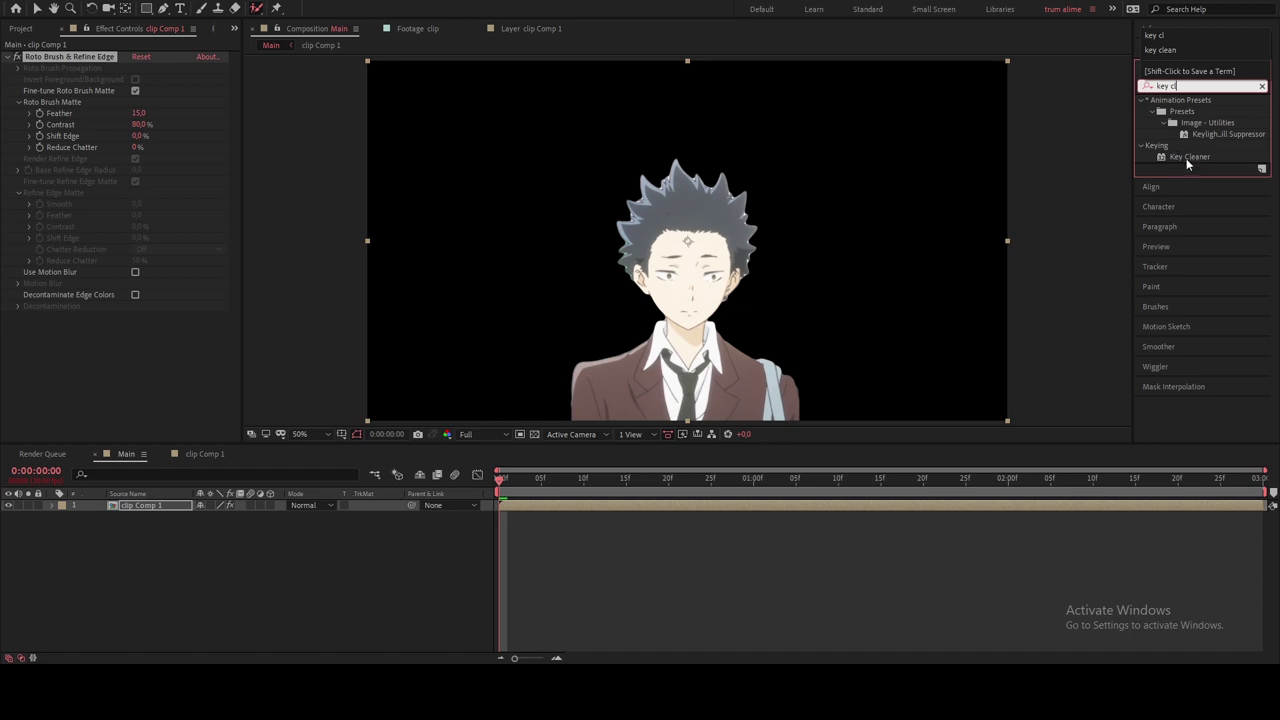
pyautogui.moveTo(1186, 158); pyautogui.dragTo(83, 350)
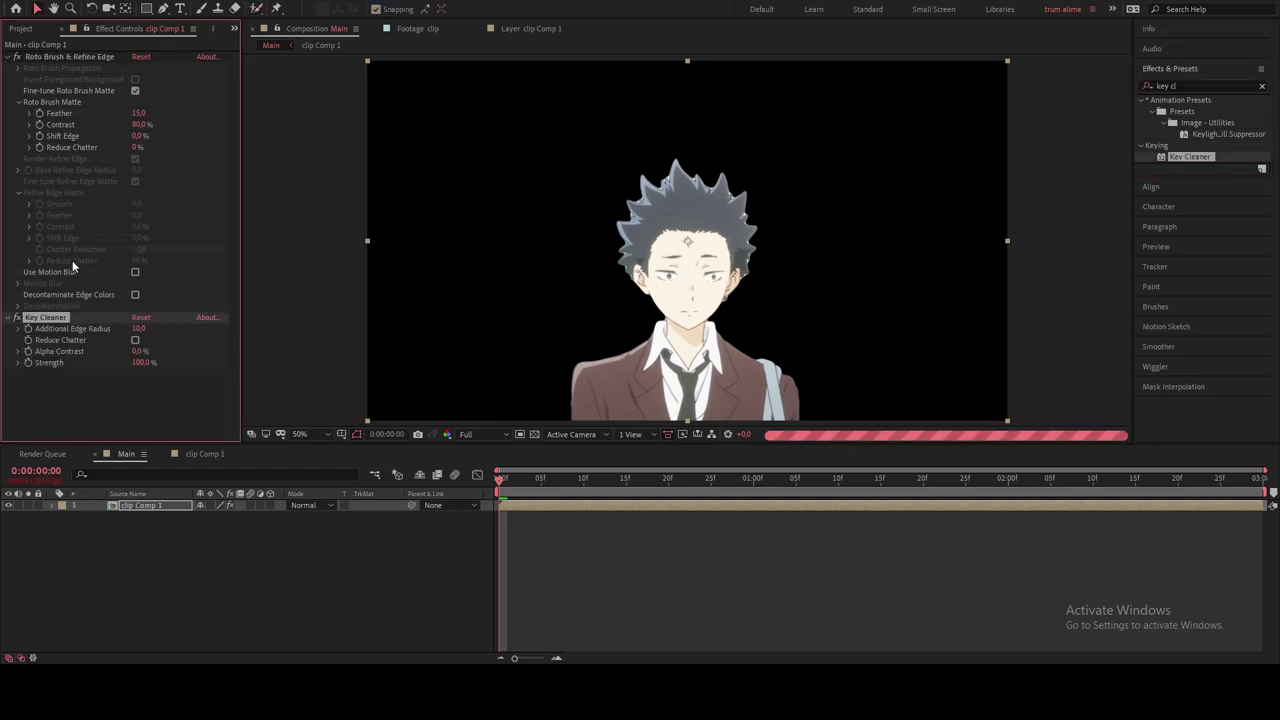
pyautogui.click(16, 317)
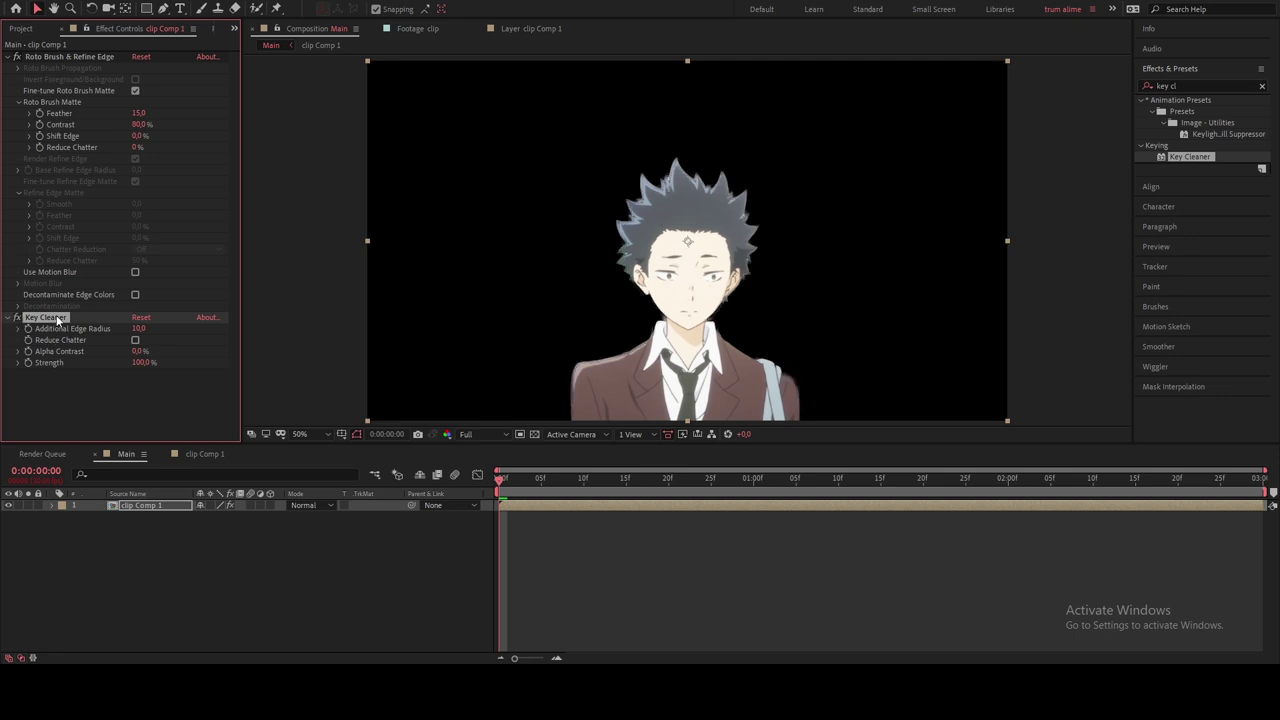
# Step: Duplicate the clip Comp 1 layer and rename the copy BG
pyautogui.click(13, 318)
pyautogui.click(16, 56)
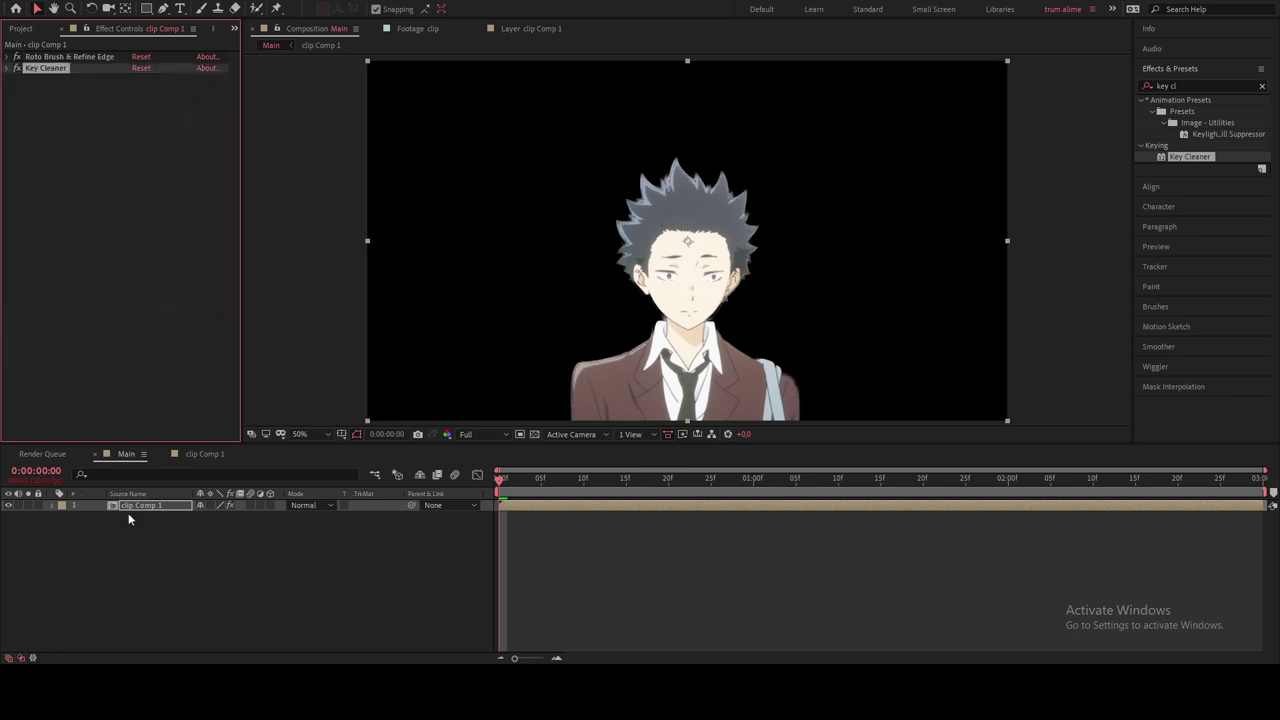
pyautogui.click(131, 516)
pyautogui.click(142, 507)
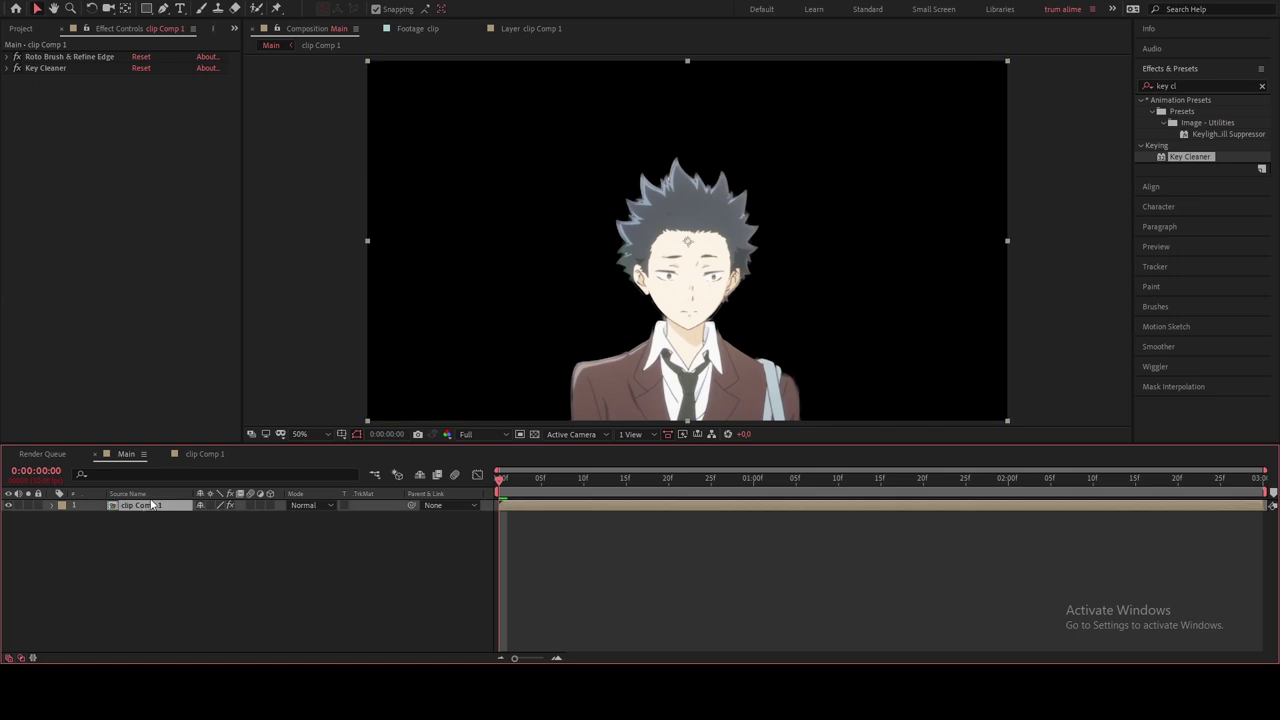
pyautogui.hotkey('ctrl', 'd')
pyautogui.click(125, 516)
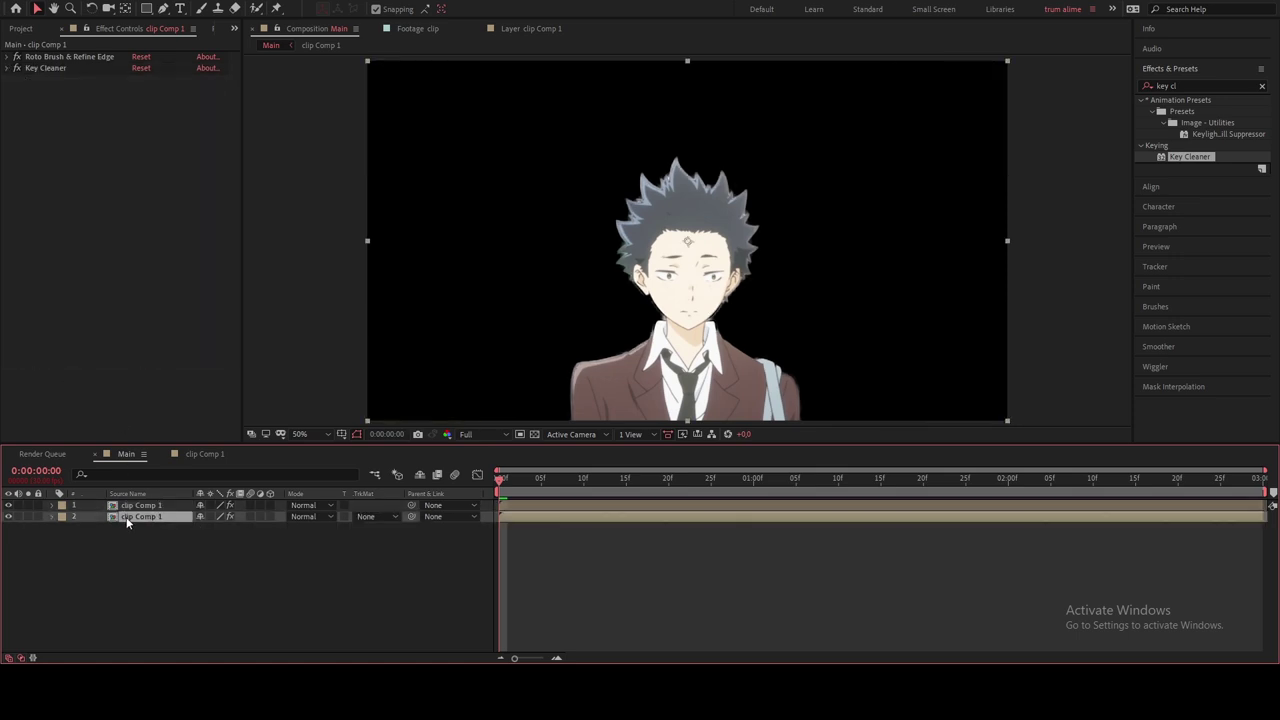
pyautogui.press('Return')
pyautogui.write('BG')
pyautogui.press('Return')
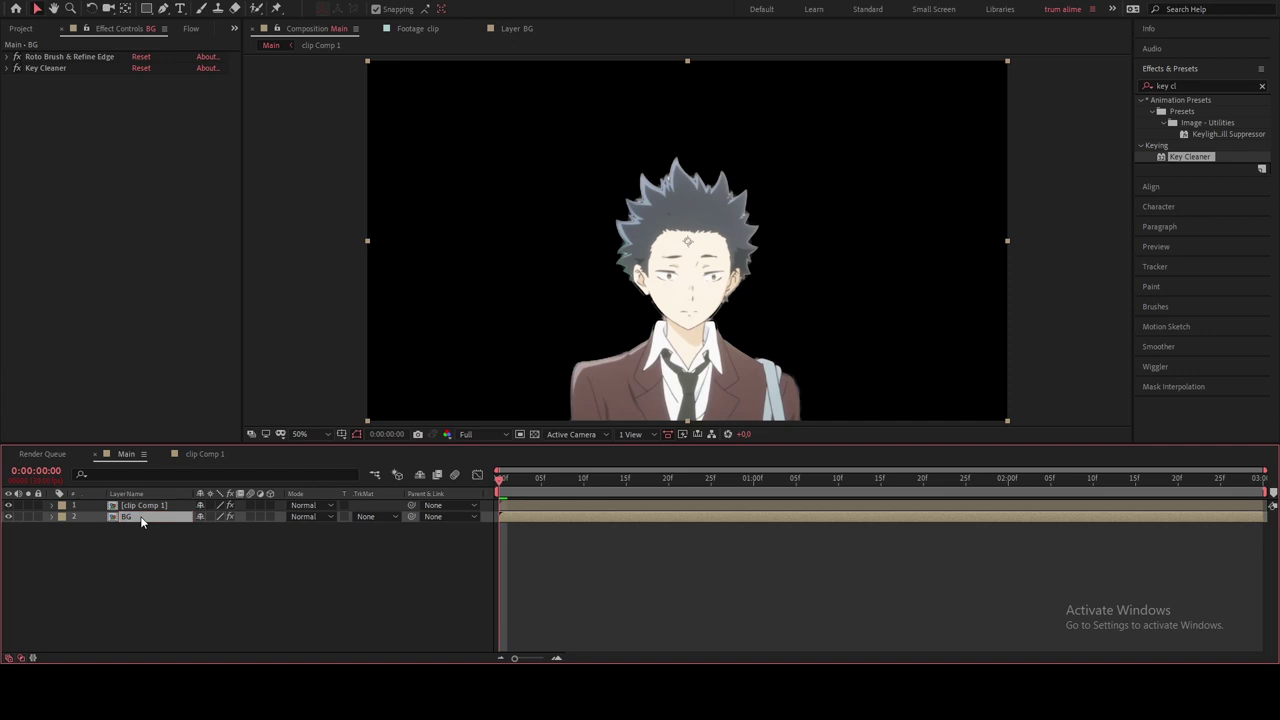
# Step: Delete Roto Brush and Key Cleaner from BG, then solo the BG layer
pyautogui.click(118, 55)
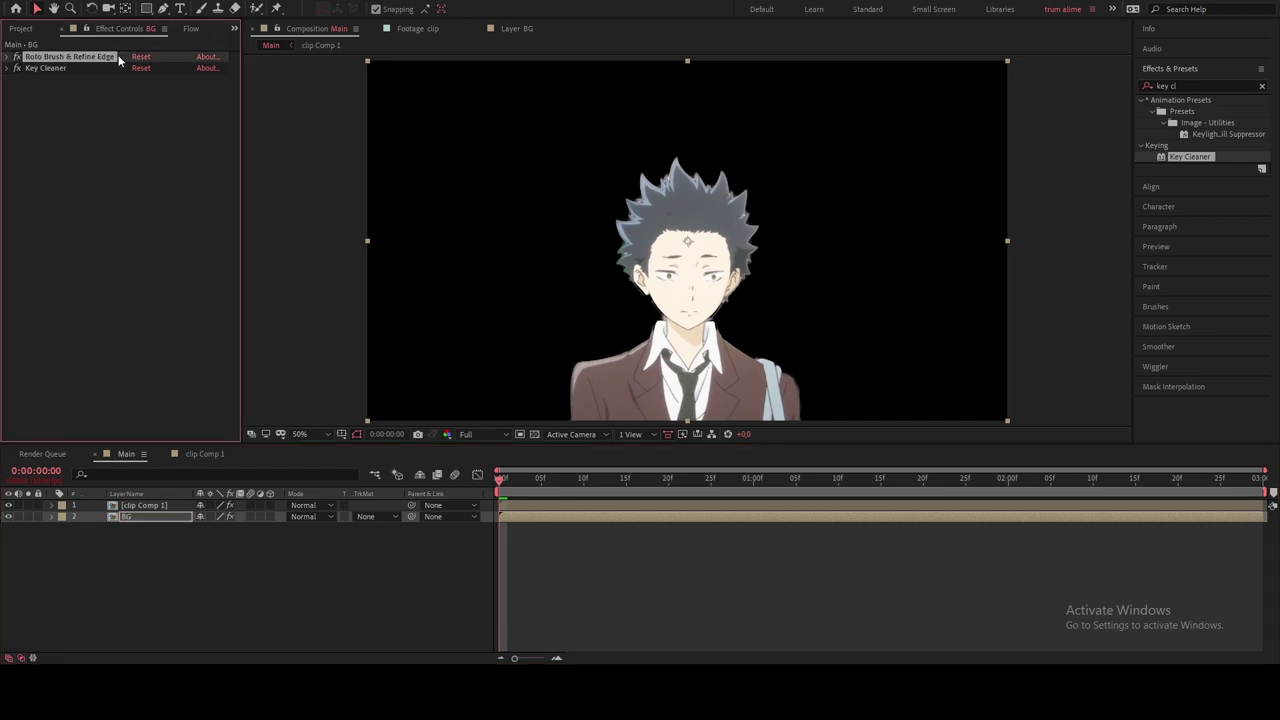
pyautogui.press('Delete')
pyautogui.click(118, 55)
pyautogui.press('Delete')
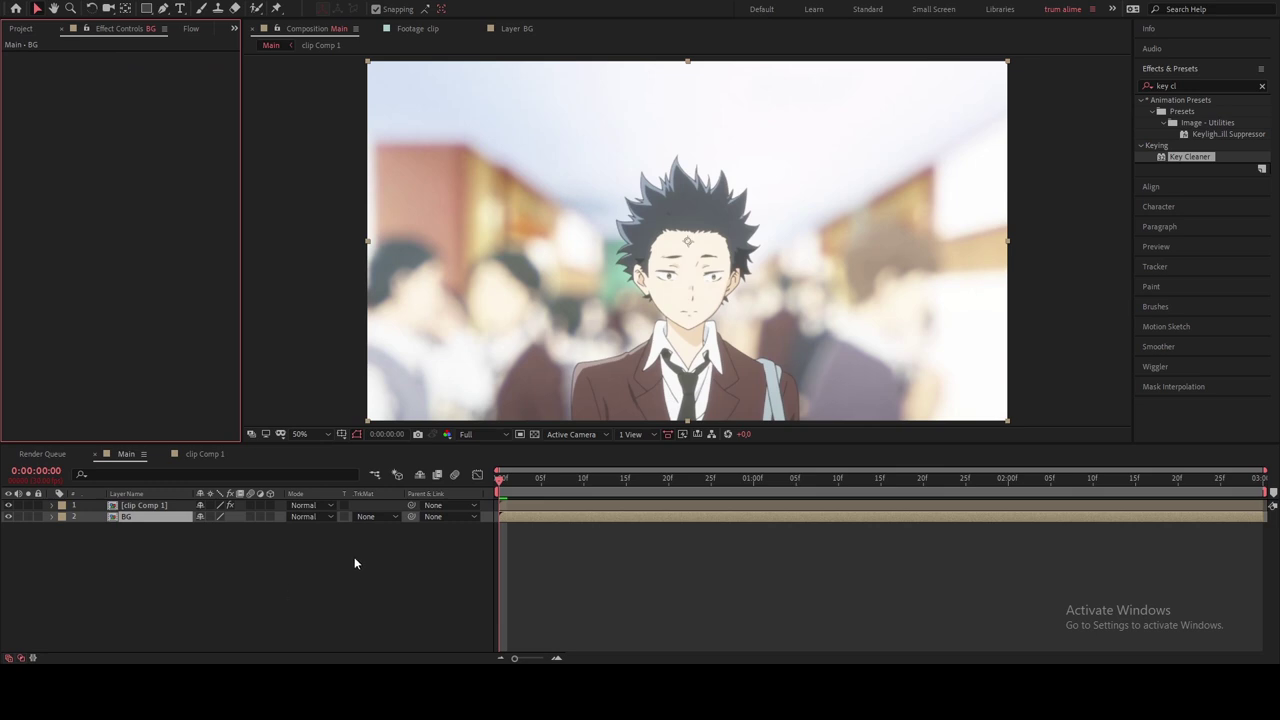
pyautogui.click(534, 516)
pyautogui.click(28, 516)
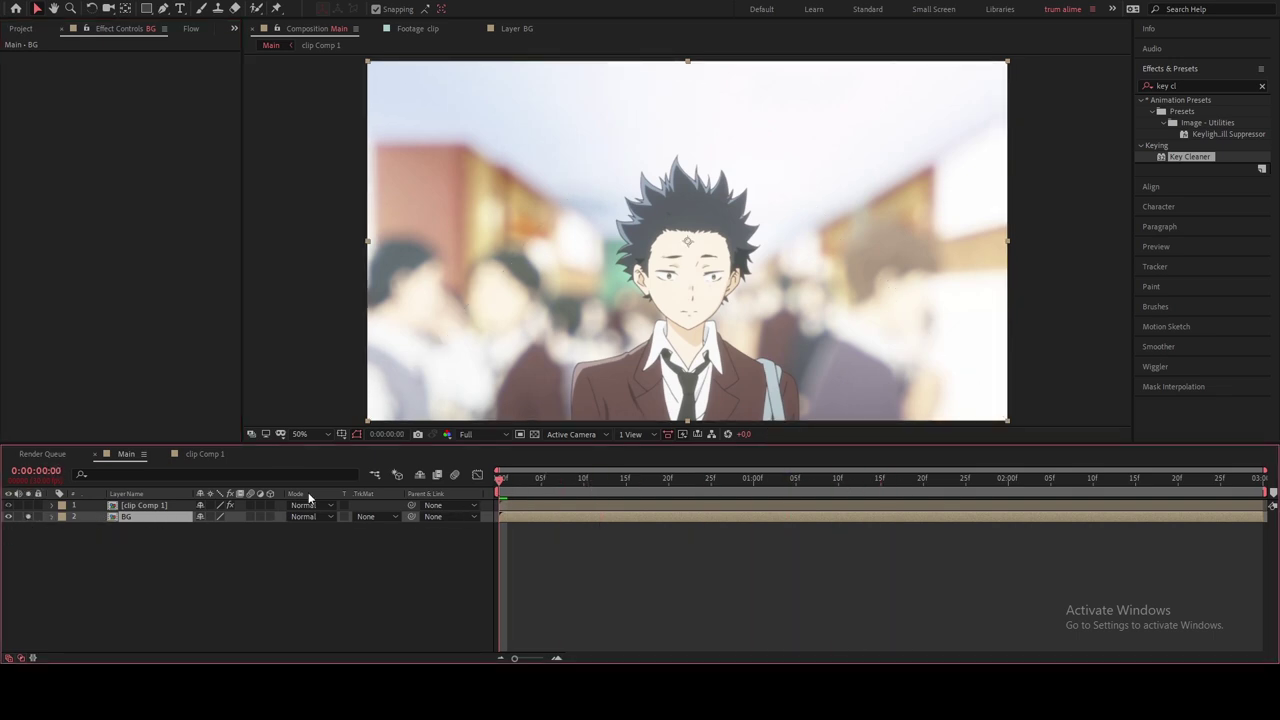
# Step: Apply Sapphire S_WipeBlobs to BG, preview it, and keyframe Wipe Percent at 0%
pyautogui.click(1205, 85)
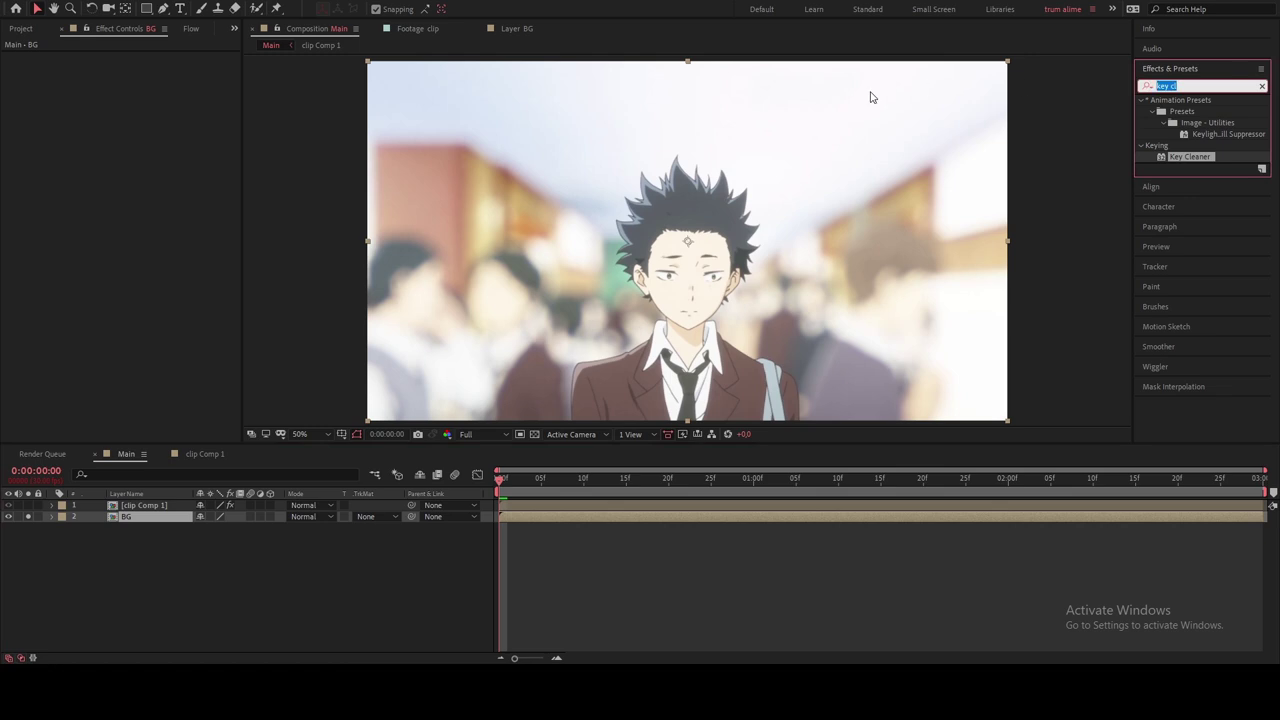
pyautogui.write('s_w')
pyautogui.write('ipe')
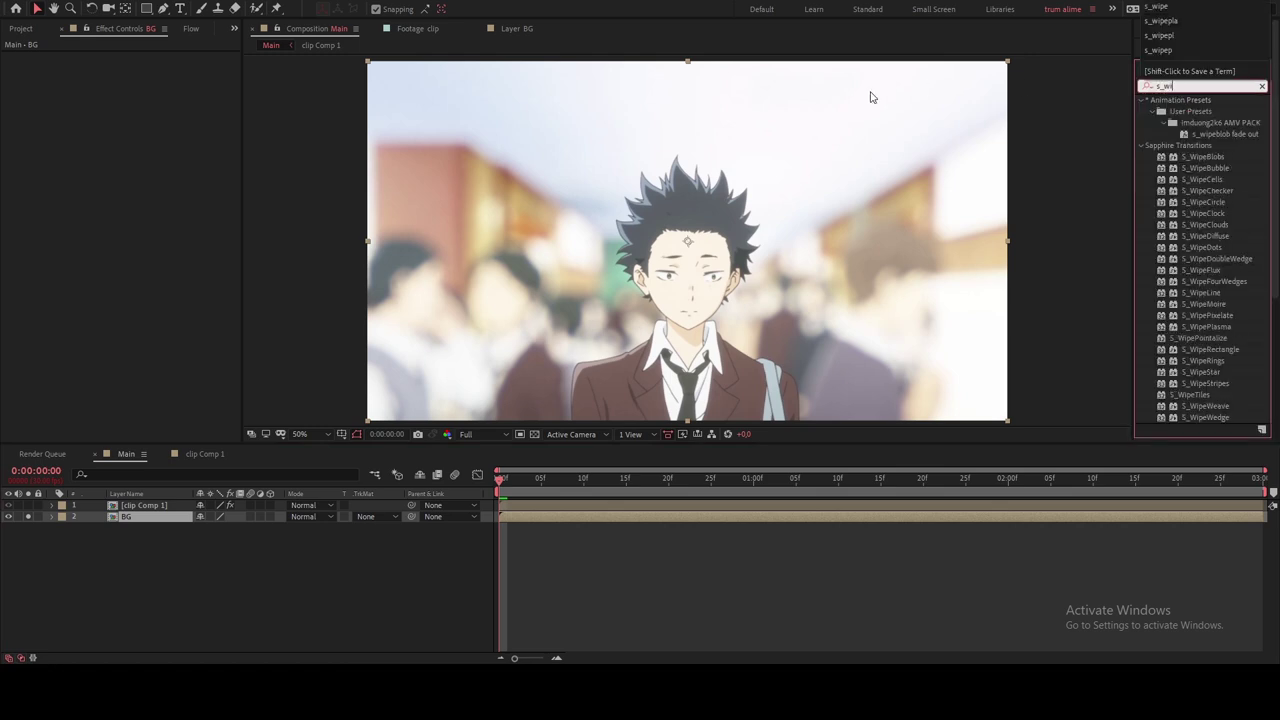
pyautogui.write('b')
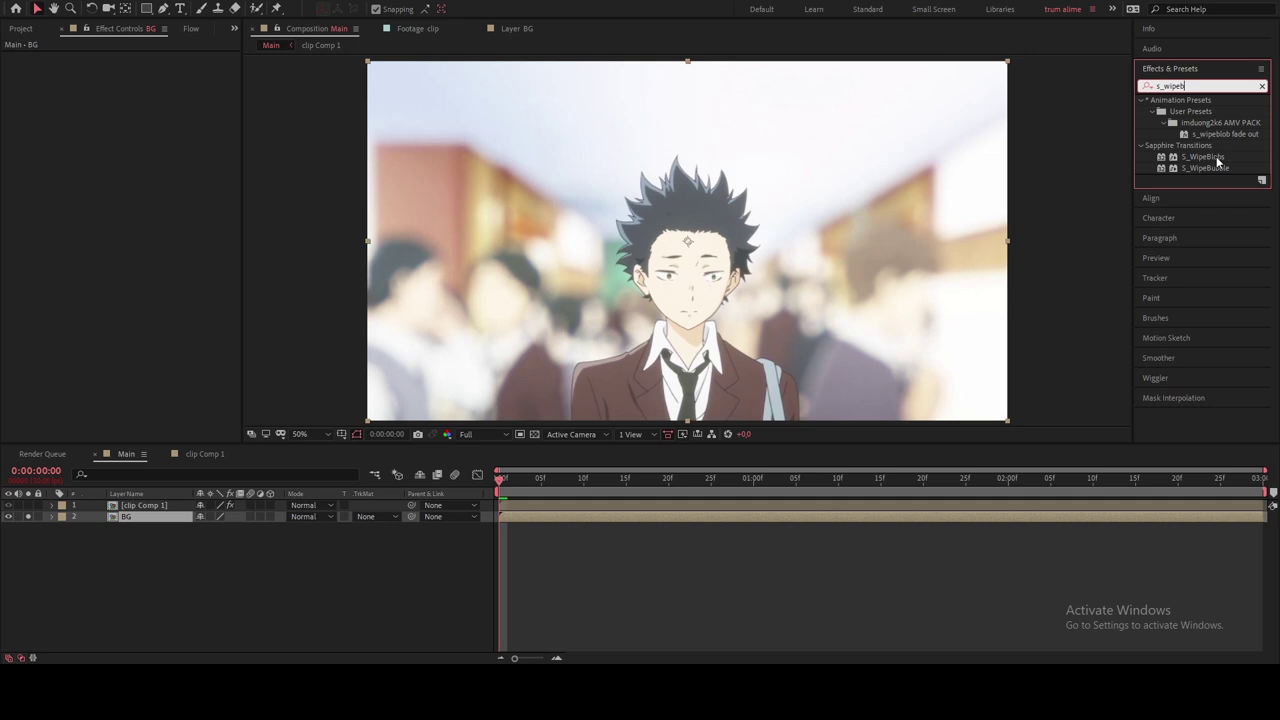
pyautogui.moveTo(1218, 161); pyautogui.dragTo(675, 247)
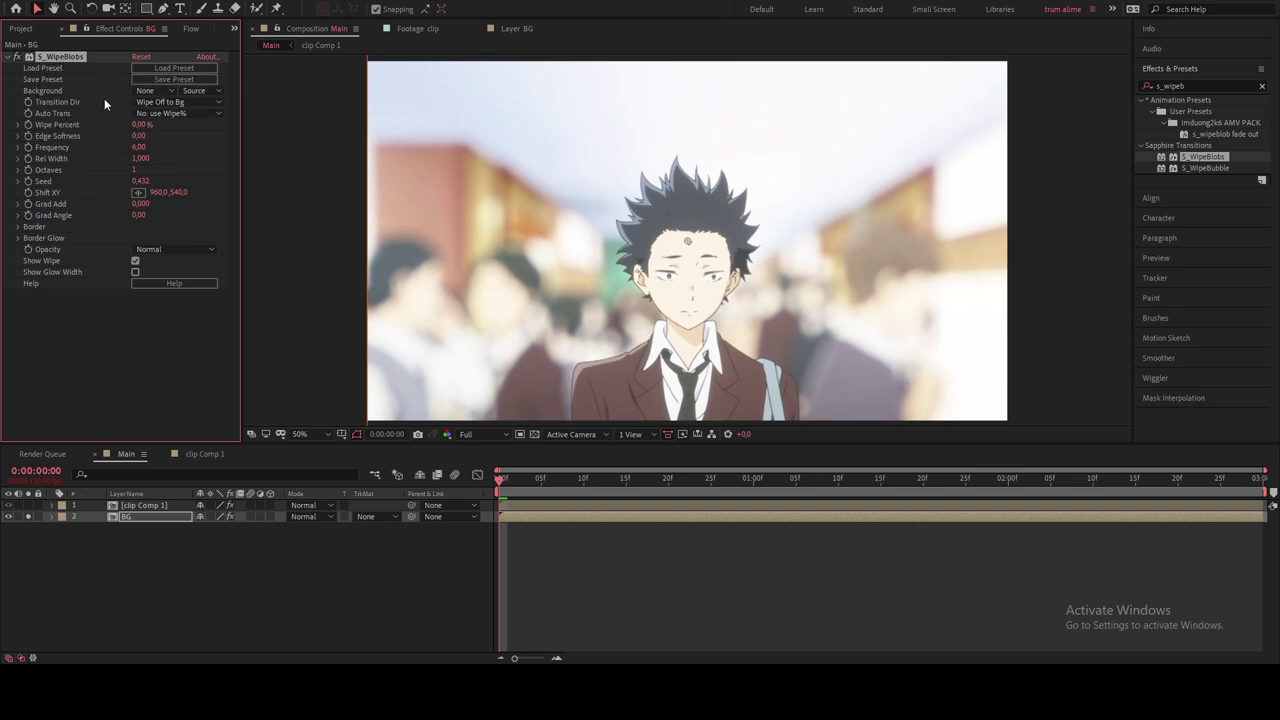
pyautogui.press('space')
pyautogui.press('space')
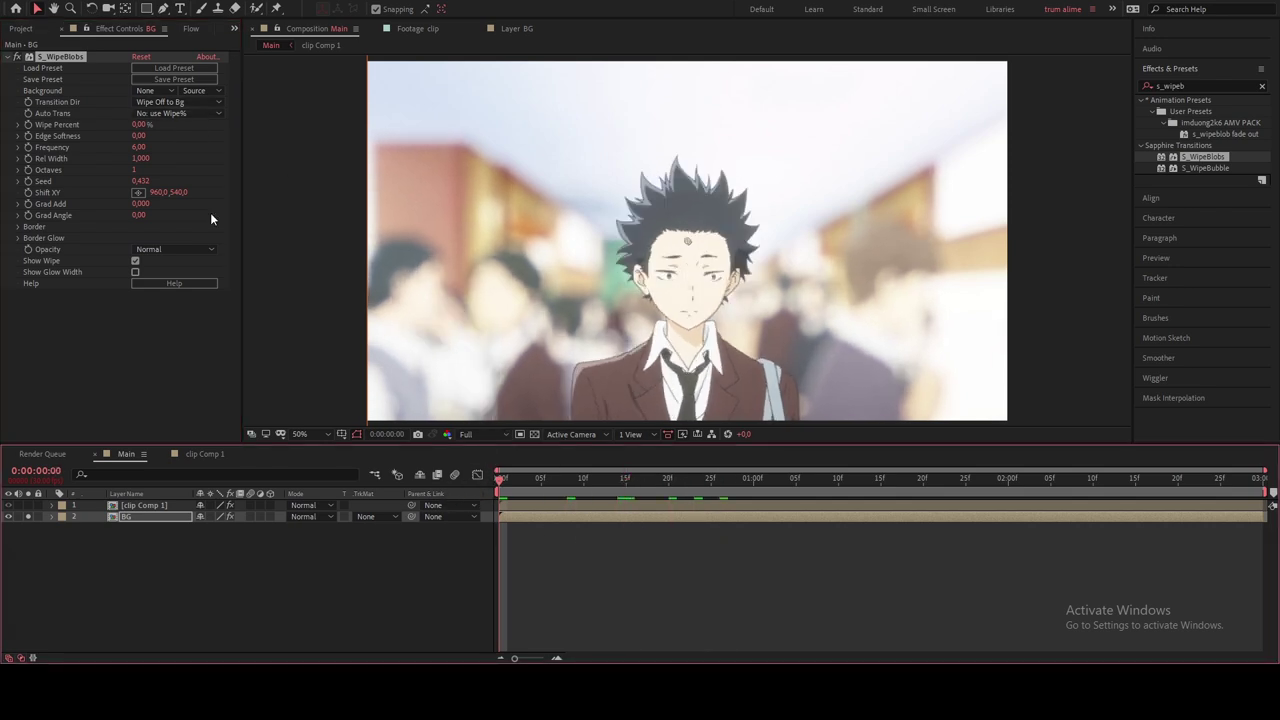
pyautogui.click(28, 125)
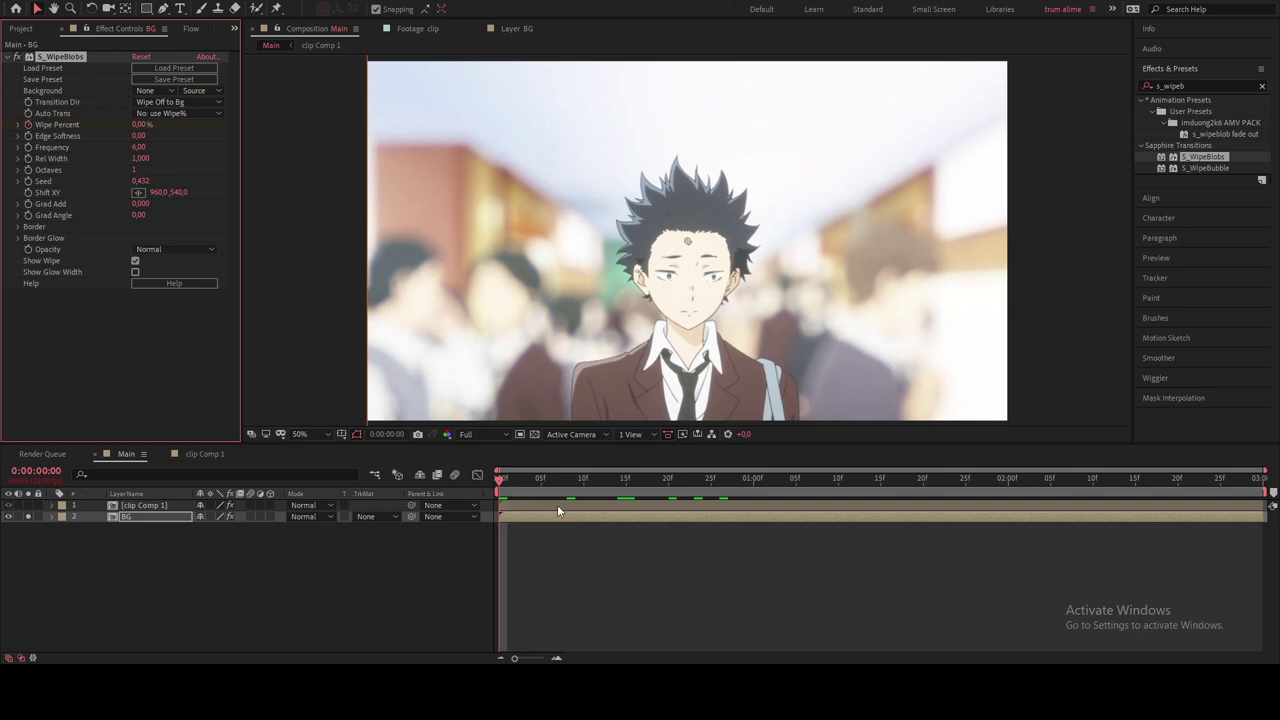
# Step: At Quarter resolution, keyframe Wipe Percent to 100% at 0:00:01:12
pyautogui.press('u')
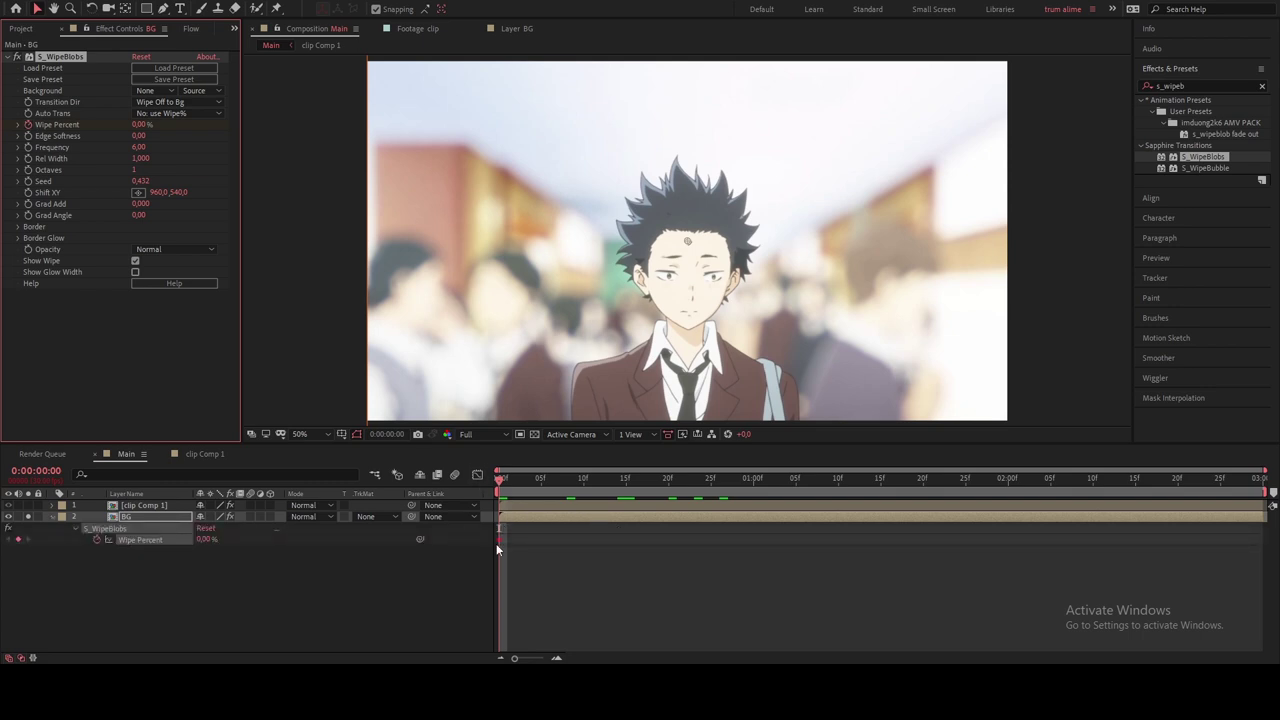
pyautogui.click(473, 435)
pyautogui.click(475, 508)
pyautogui.moveTo(760, 480); pyautogui.dragTo(854, 494)
pyautogui.click(18, 539)
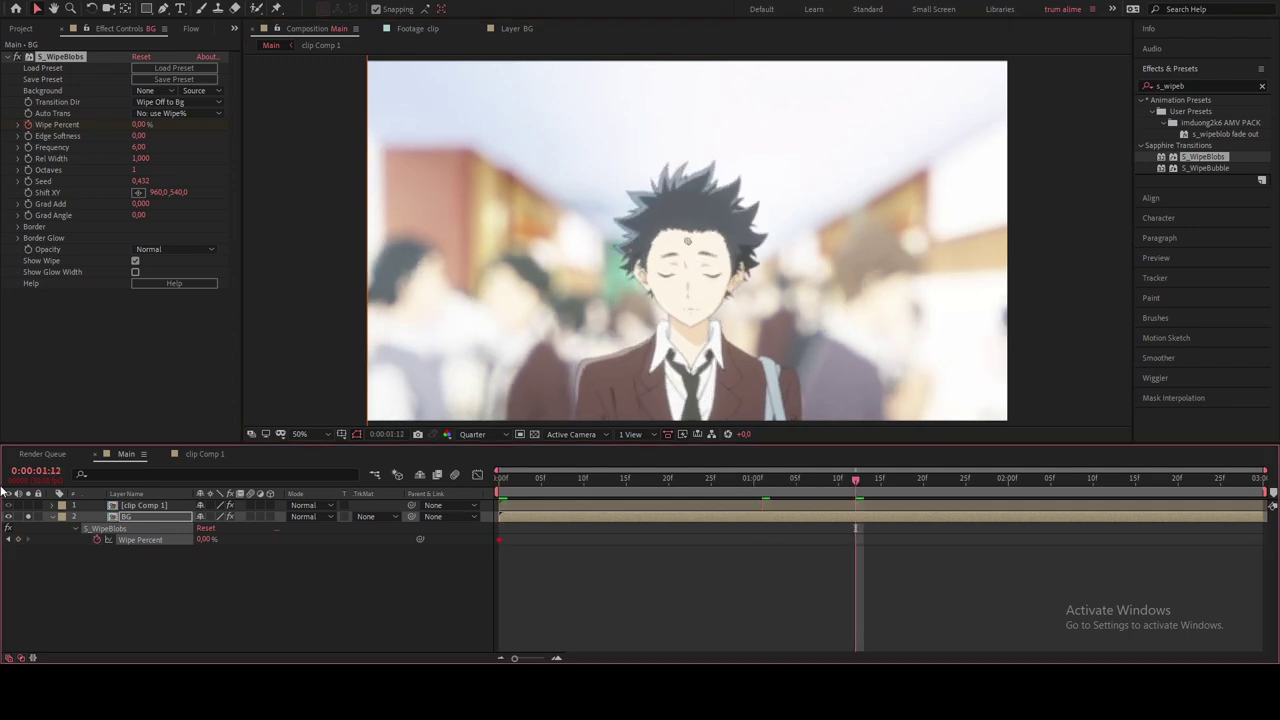
pyautogui.moveTo(207, 539); pyautogui.dragTo(300, 536)
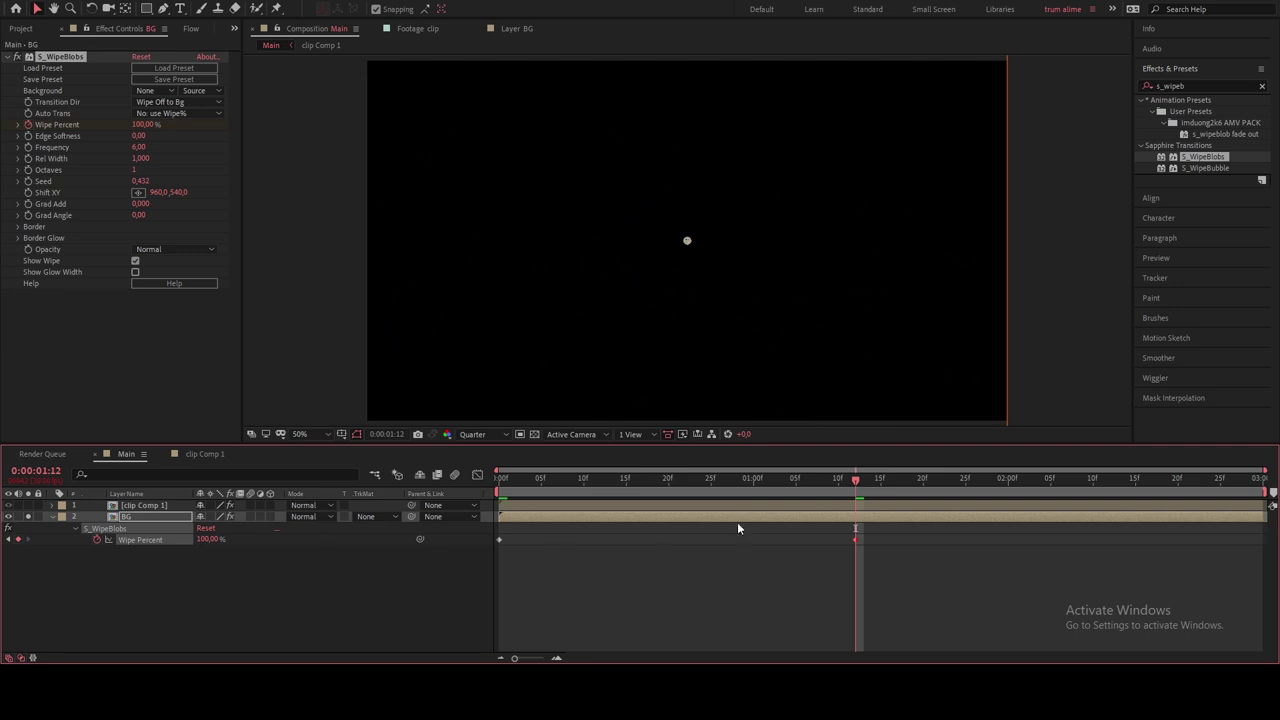
pyautogui.click(711, 483)
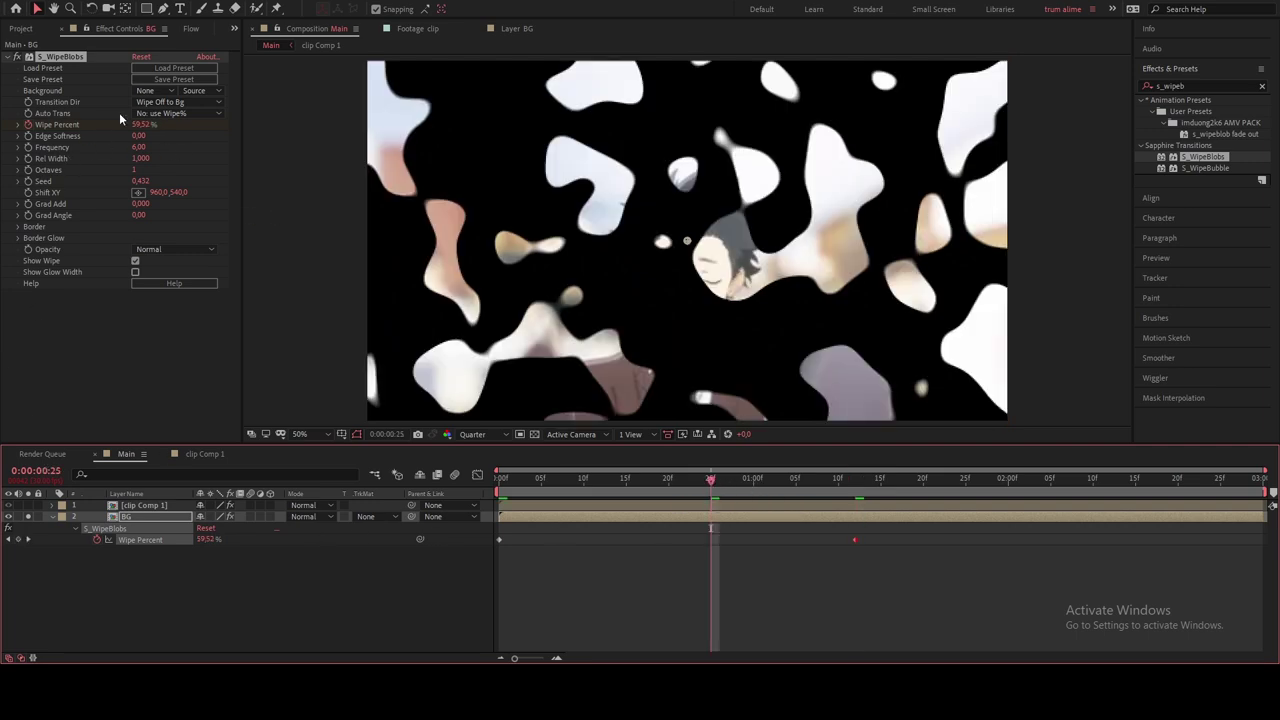
# Step: Set Edge Softness to 56 and Frequency to 7,10, then easy-ease both Wipe Percent keyframes
pyautogui.moveTo(138, 136); pyautogui.dragTo(173, 138)
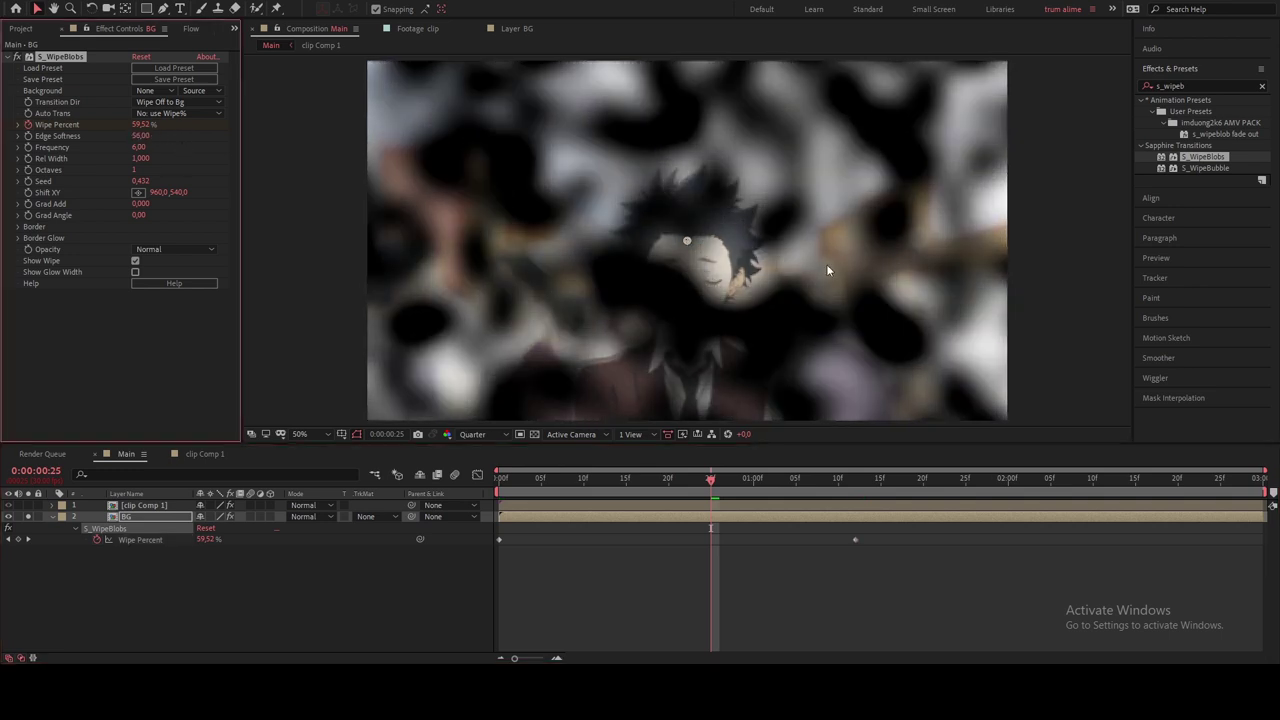
pyautogui.moveTo(139, 147); pyautogui.dragTo(150, 147)
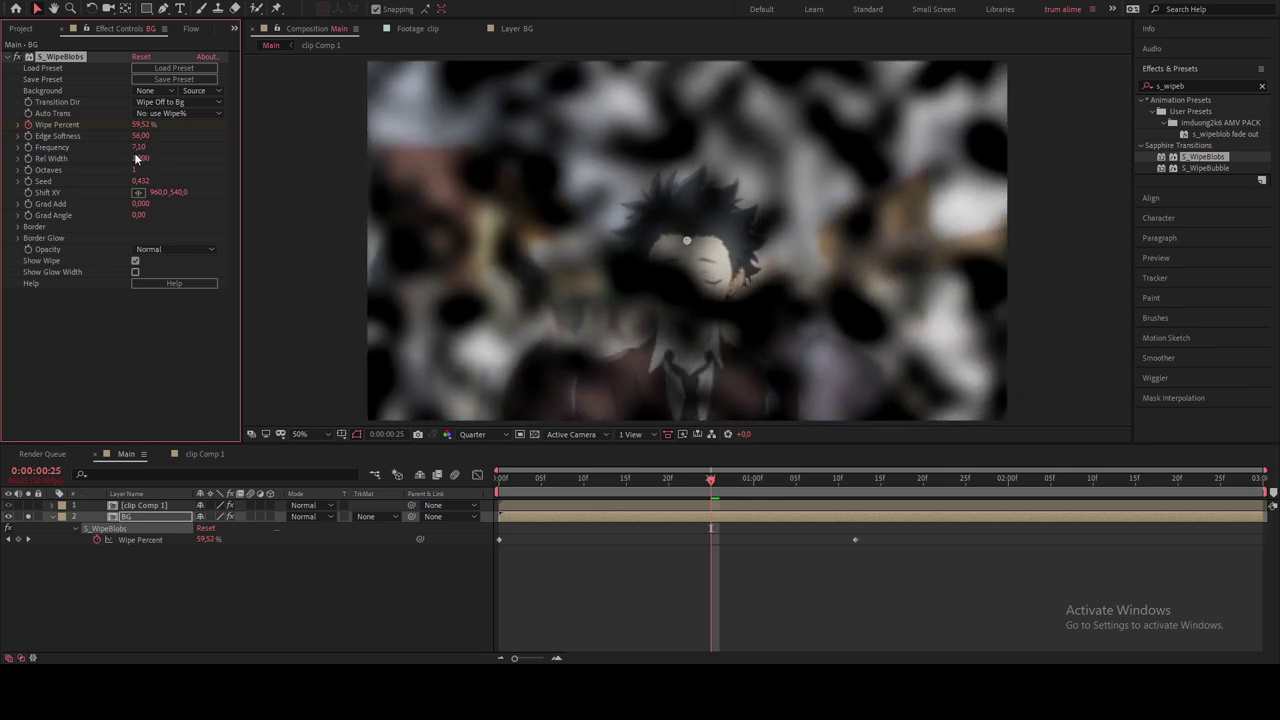
pyautogui.click(140, 540)
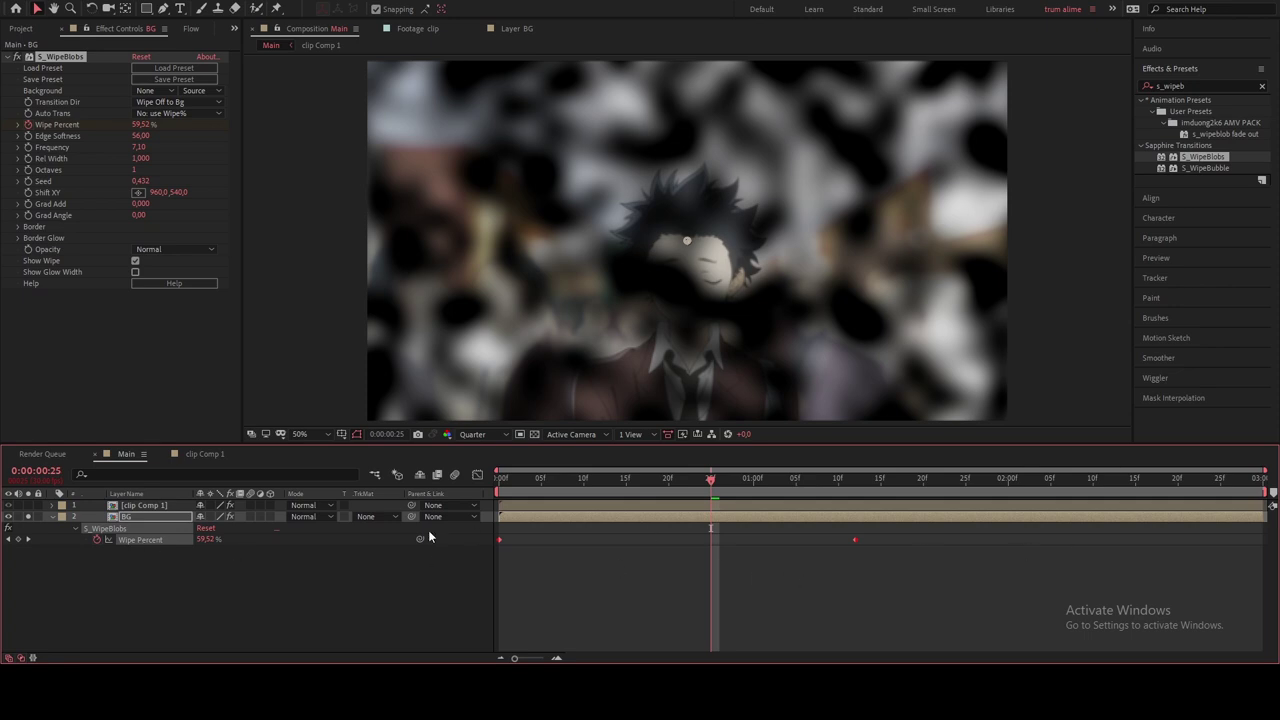
pyautogui.press('F9')
pyautogui.click(477, 474)
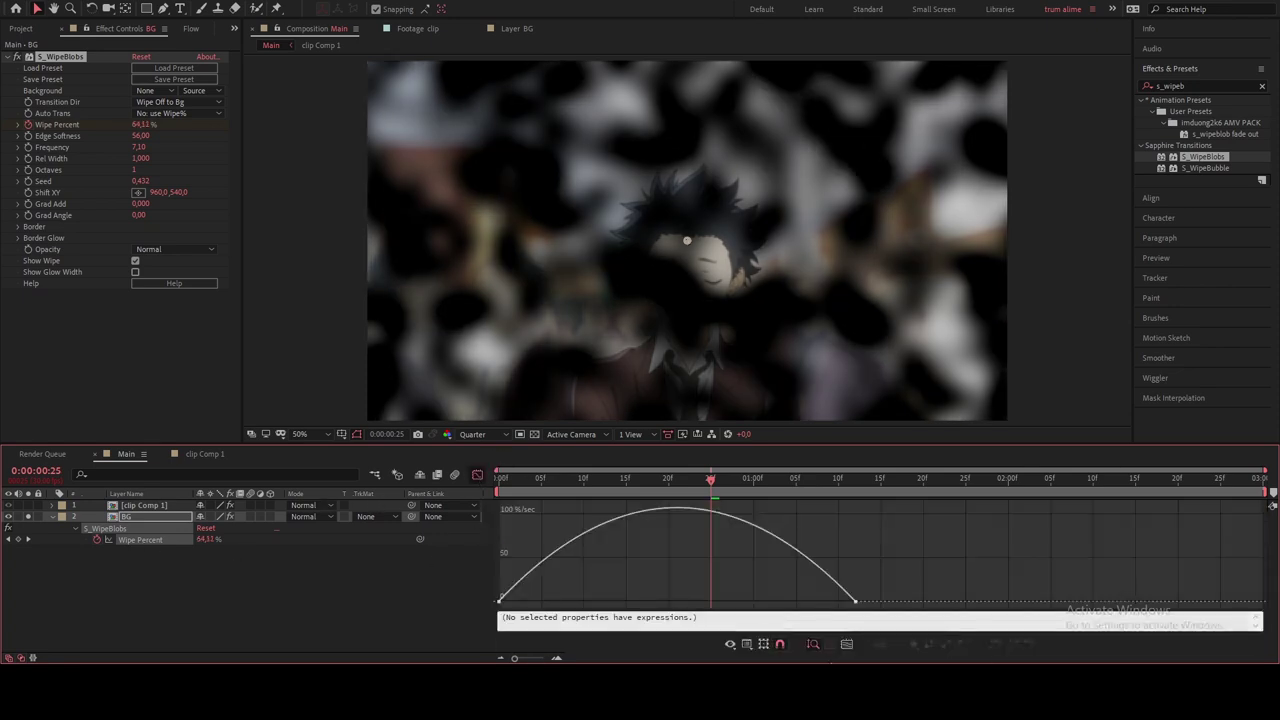
# Step: Drag both keyframes' speed-graph influence handles right so the wipe starts slowly and peaks late
pyautogui.click(746, 646)
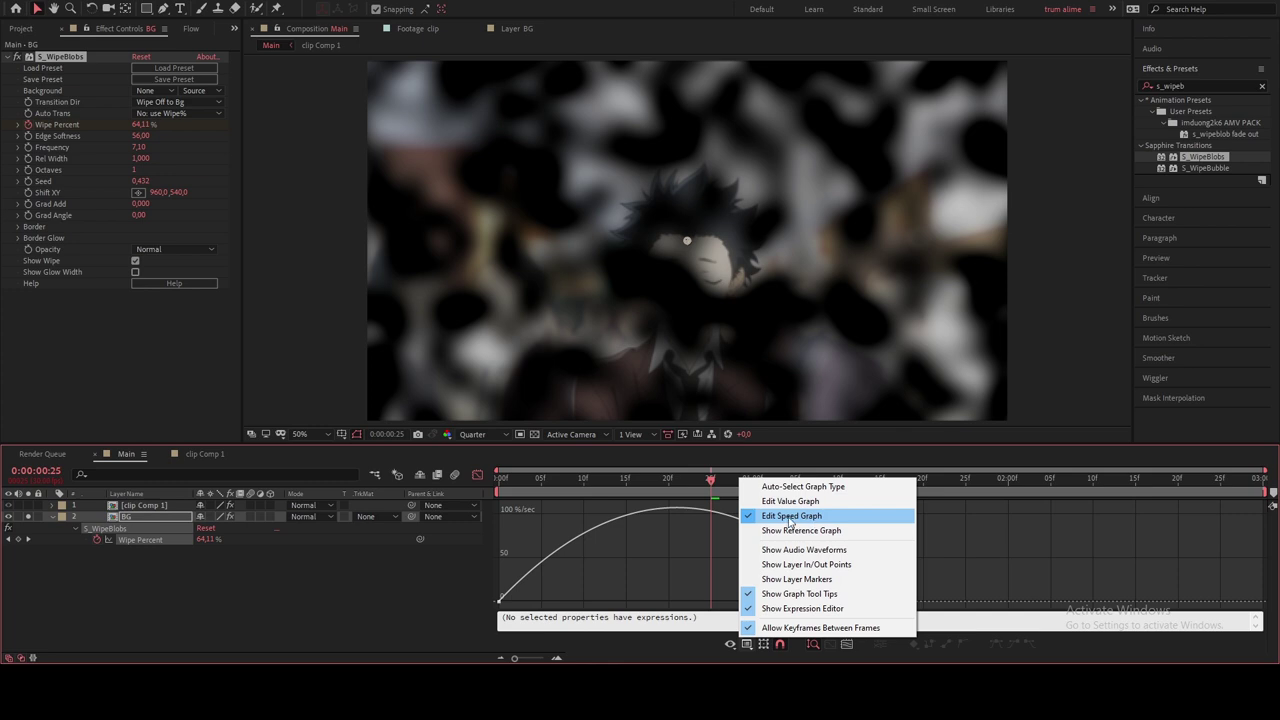
pyautogui.click(612, 588)
pyautogui.click(546, 583)
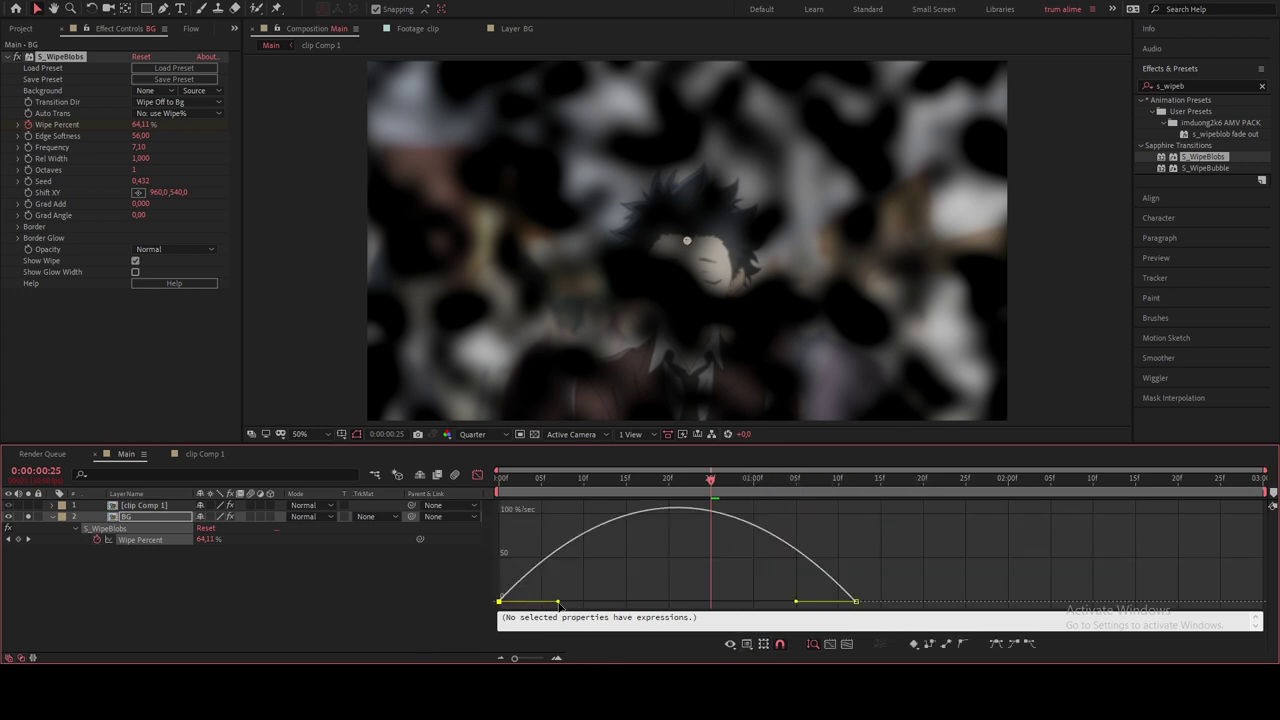
pyautogui.moveTo(559, 604); pyautogui.dragTo(702, 603)
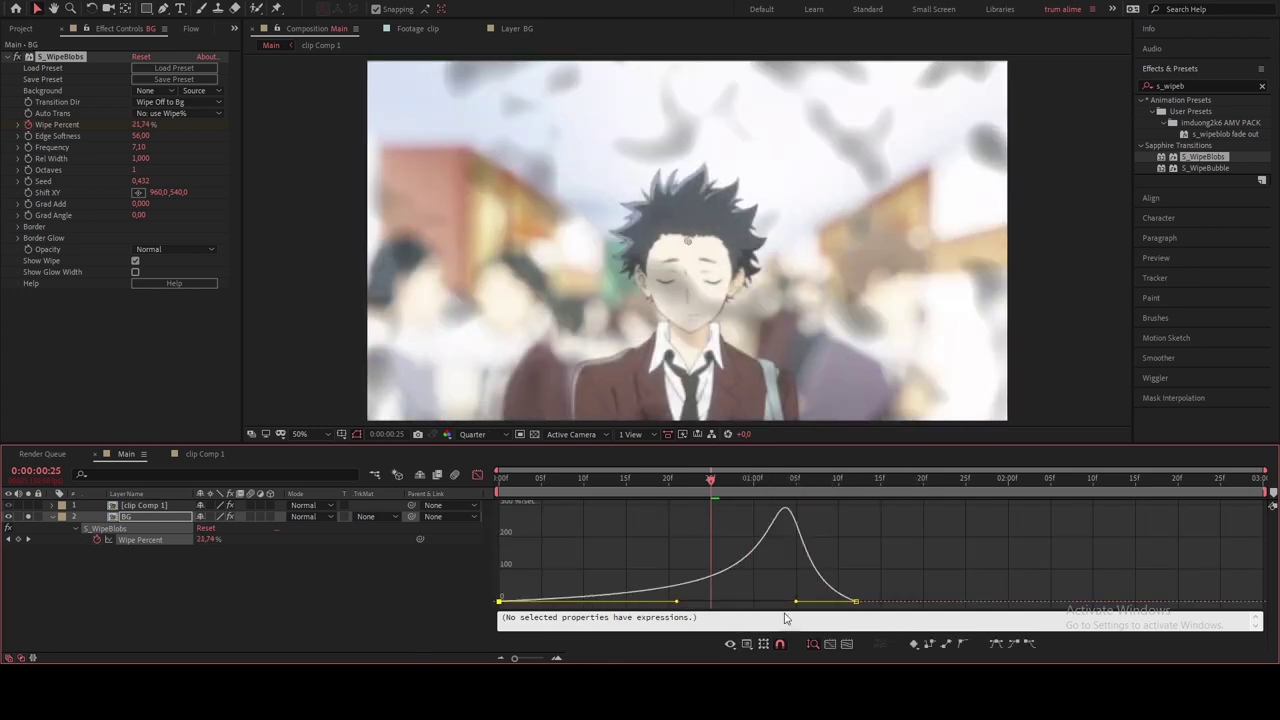
pyautogui.moveTo(798, 604); pyautogui.dragTo(834, 603)
# Step: Preview the wipe from the start, then park the playhead at 0:00:00:26
pyautogui.click(477, 474)
pyautogui.moveTo(619, 490); pyautogui.dragTo(499, 490)
pyautogui.press('space')
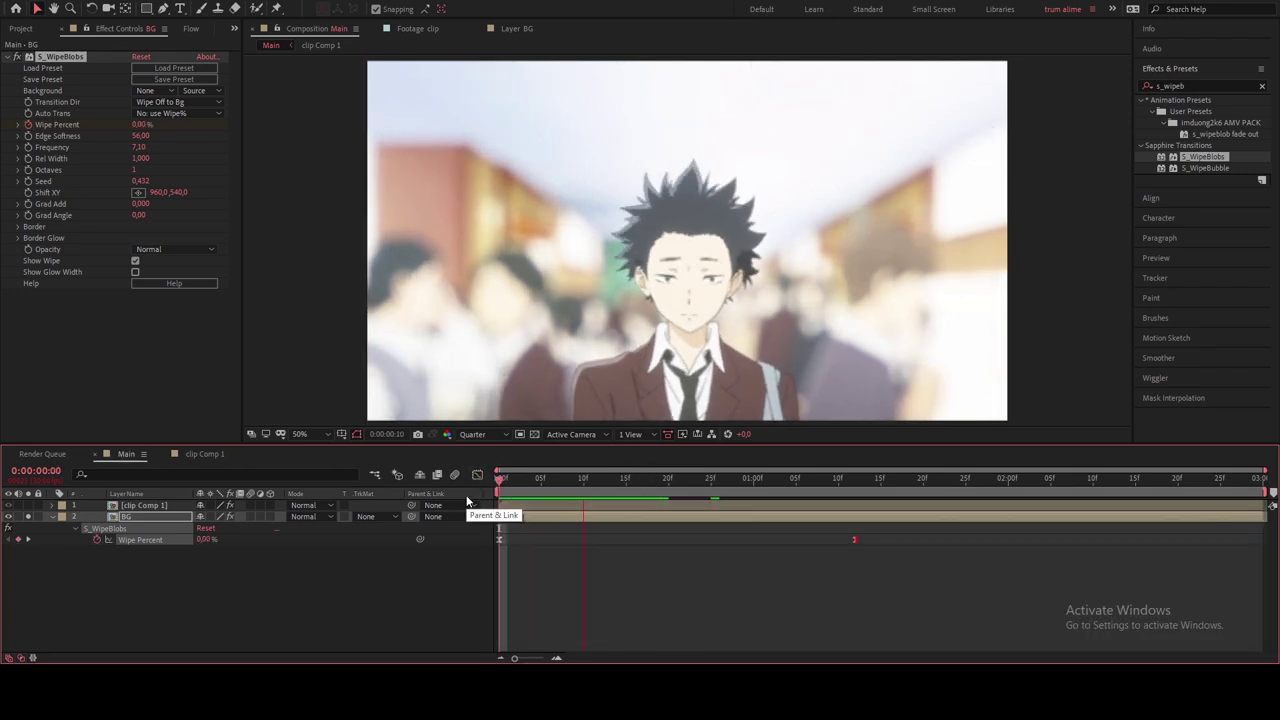
pyautogui.press('space')
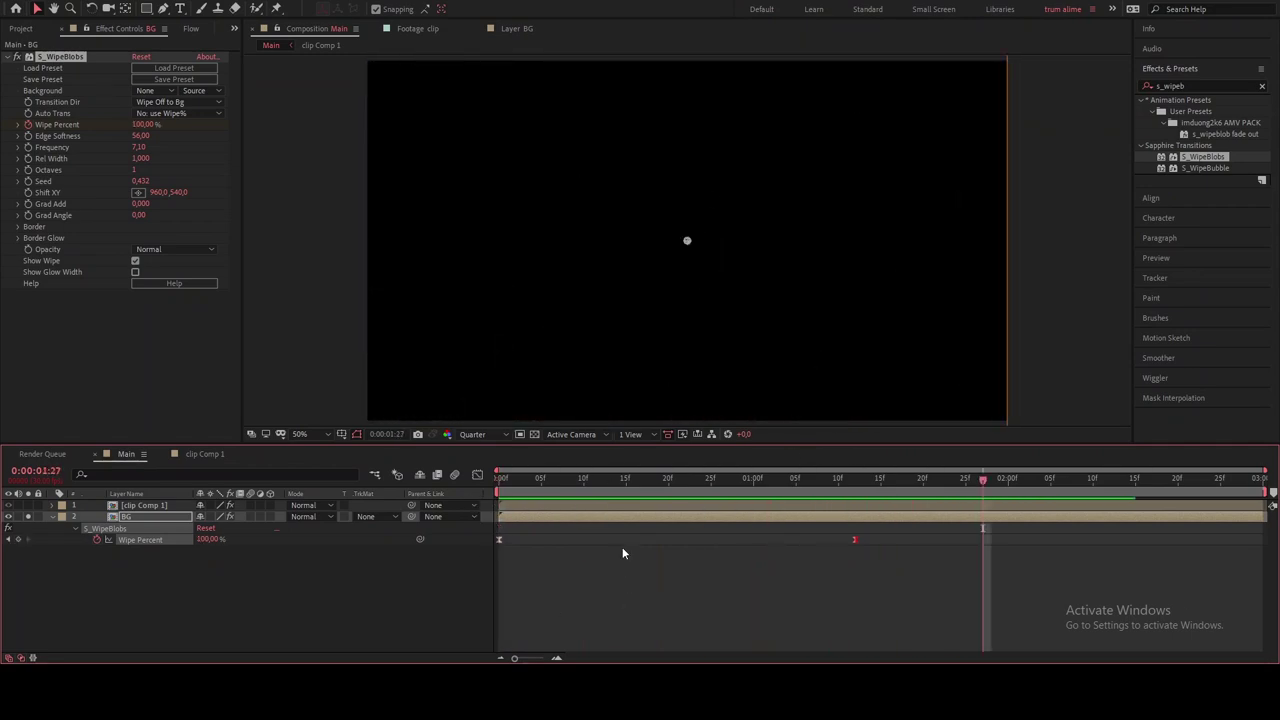
pyautogui.moveTo(660, 484); pyautogui.dragTo(720, 484)
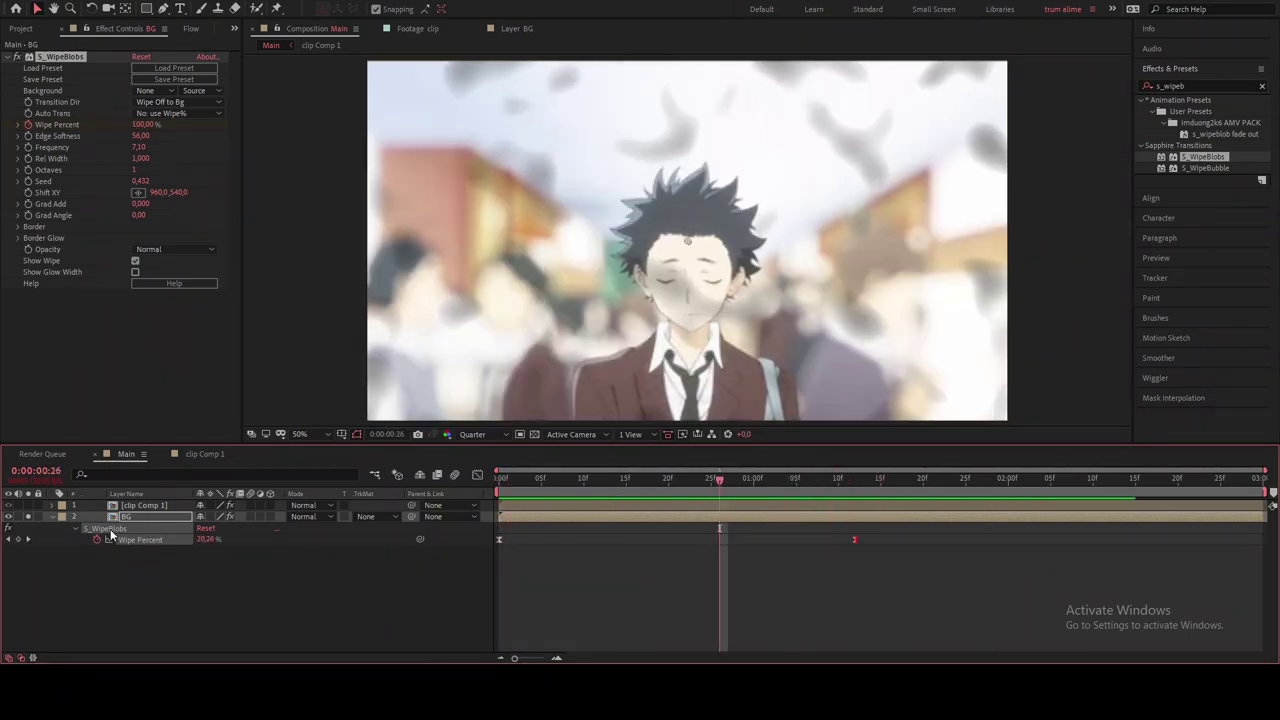
pyautogui.click(52, 515)
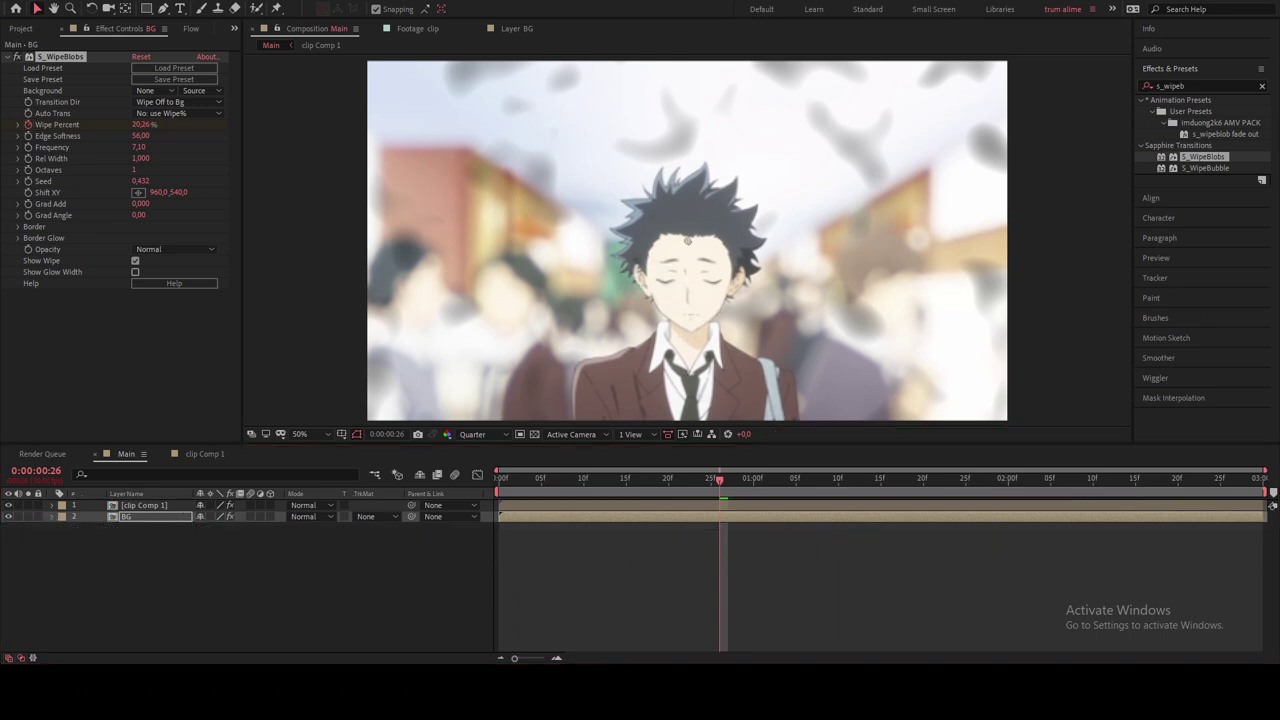
# Step: Add the polazoid image to Main as the top layer and scale it to about 54%
pyautogui.hotkey('ctrl', '0')
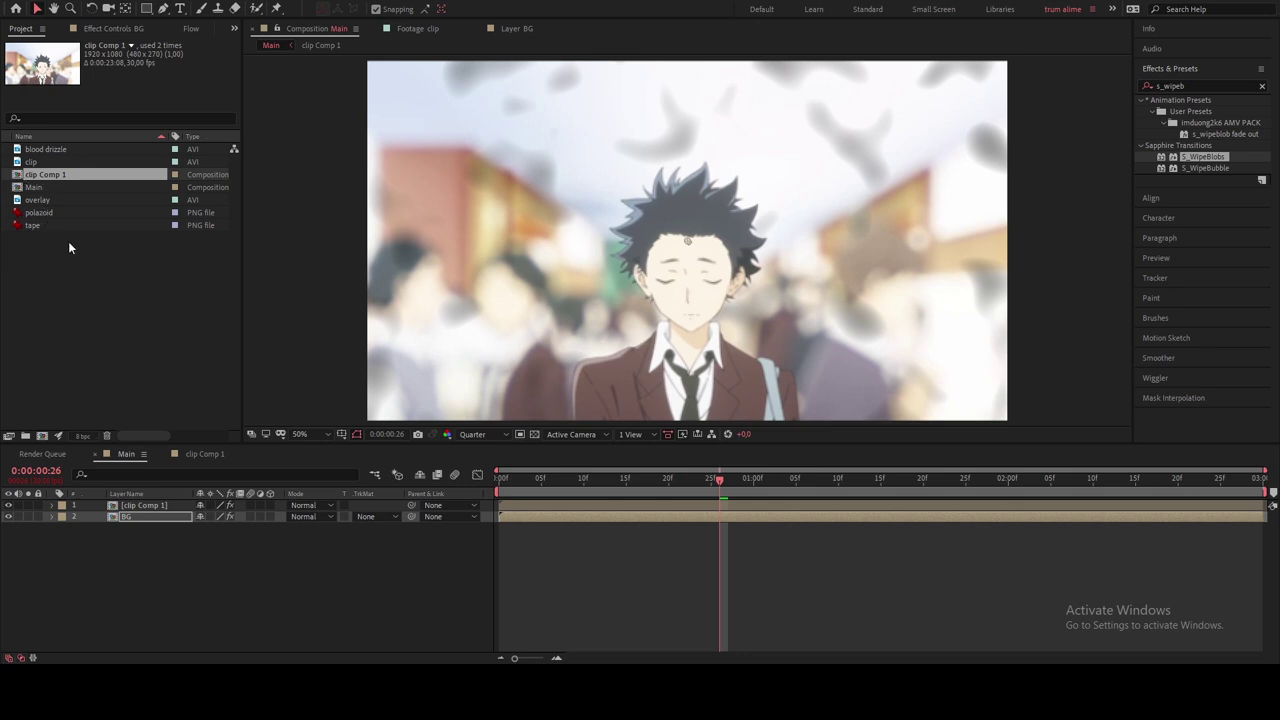
pyautogui.click(36, 214)
pyautogui.moveTo(99, 217); pyautogui.dragTo(202, 521)
pyautogui.press('s')
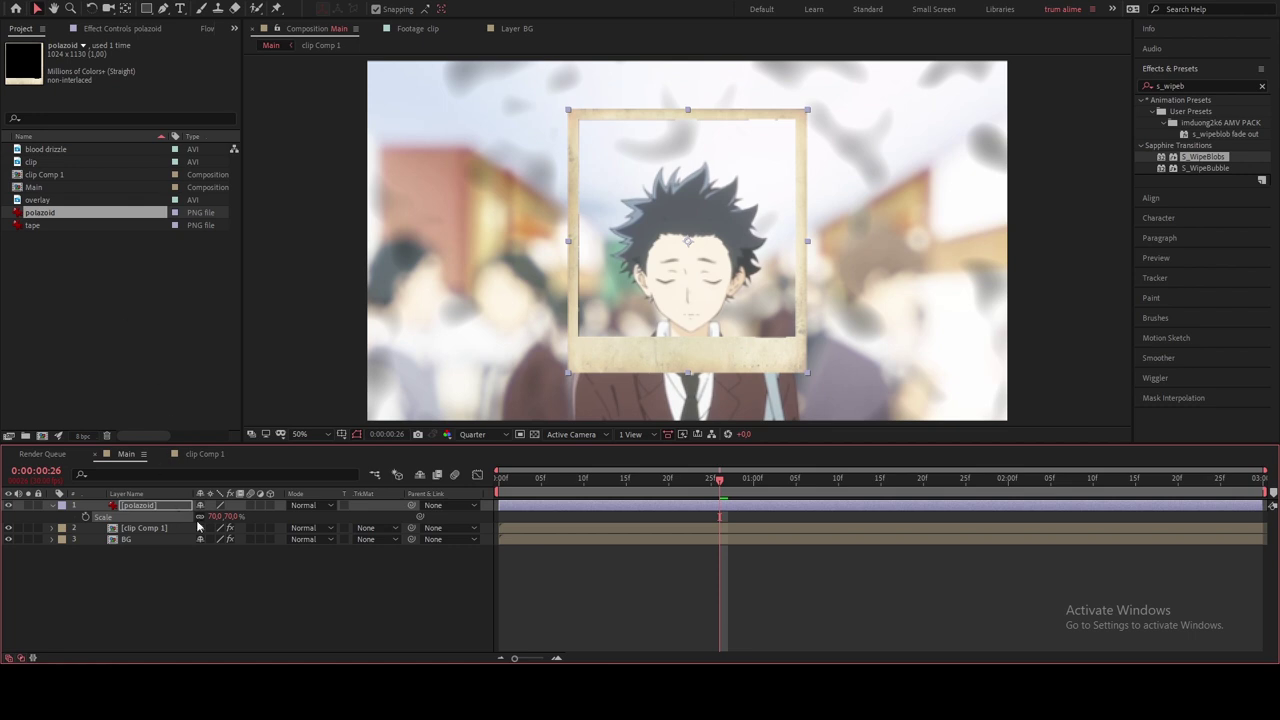
pyautogui.moveTo(213, 516); pyautogui.dragTo(206, 523)
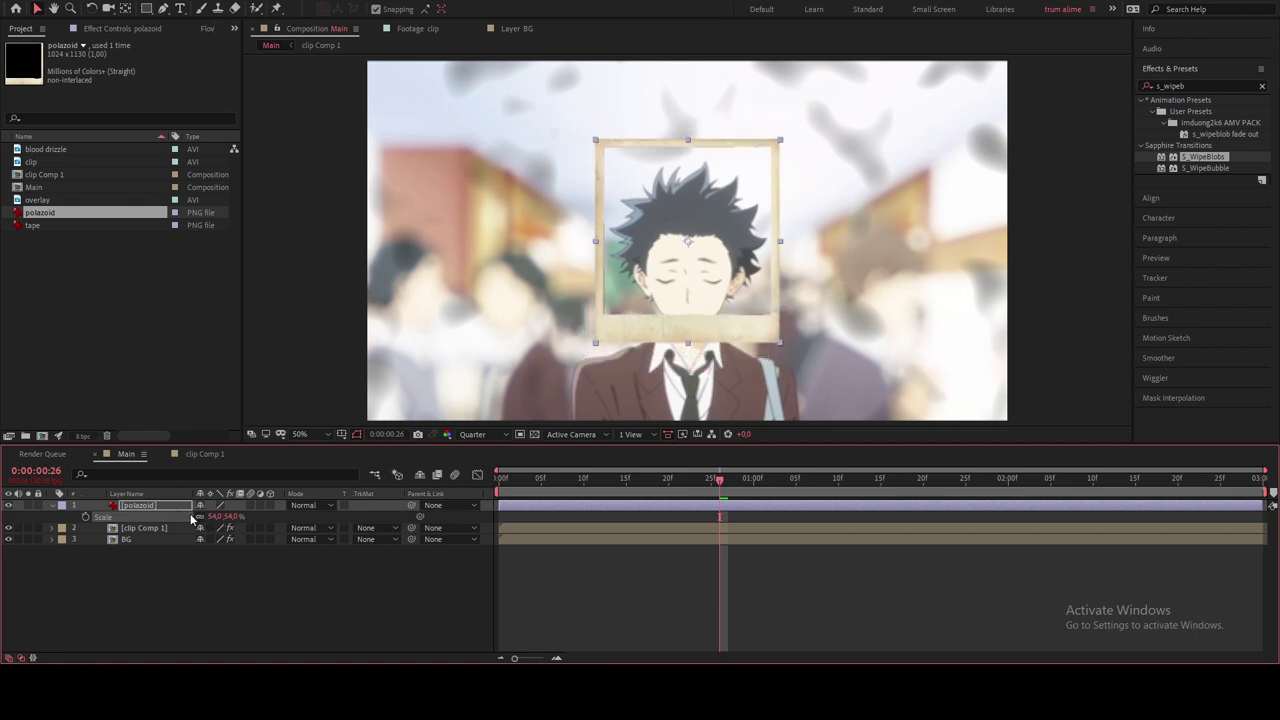
# Step: Solo the polazoid layer and add the tape image to Main above it
pyautogui.click(29, 505)
pyautogui.click(52, 505)
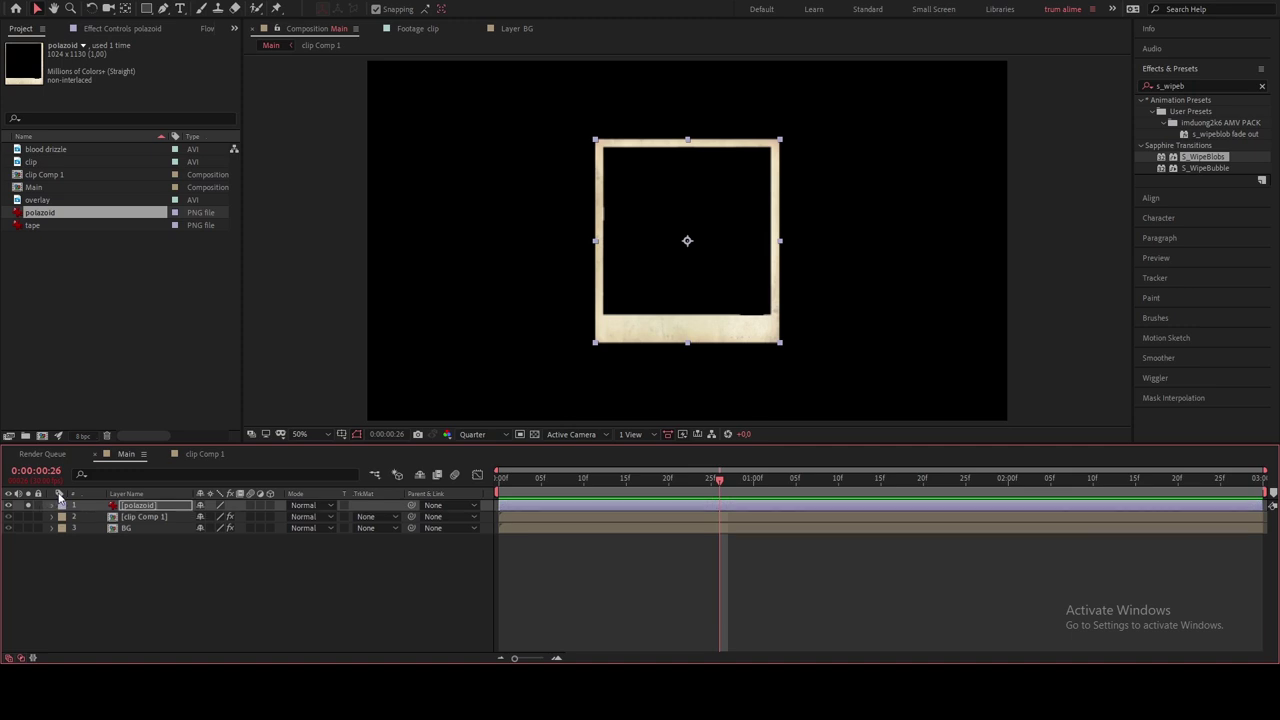
pyautogui.moveTo(40, 226); pyautogui.dragTo(128, 507)
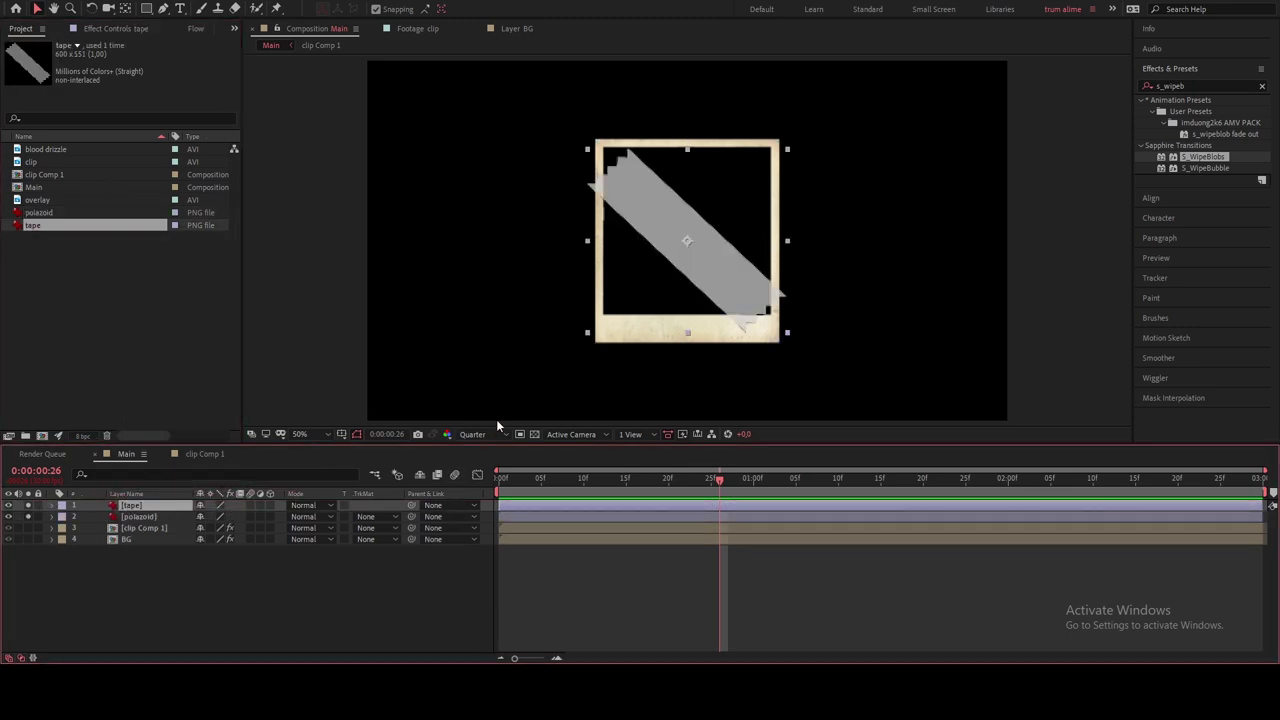
# Step: Rotate the tape upright, scale it to 34% and move it to 960,200 across the frame's top
pyautogui.press('r')
pyautogui.moveTo(215, 516)
pyautogui.mouseDown()
pyautogui.moveTo(246, 523)
pyautogui.moveTo(180, 523)
pyautogui.moveTo(205, 517)
pyautogui.mouseUp()
pyautogui.press('s')
pyautogui.press('p')
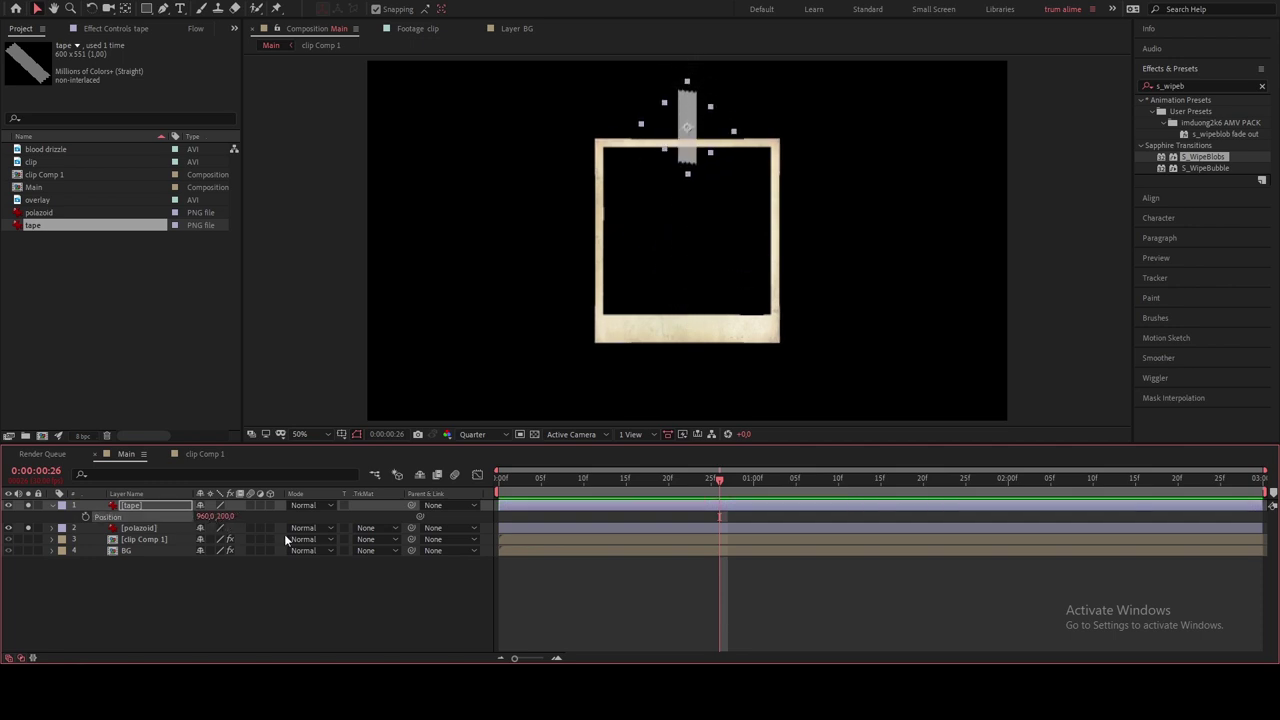
pyautogui.click(296, 600)
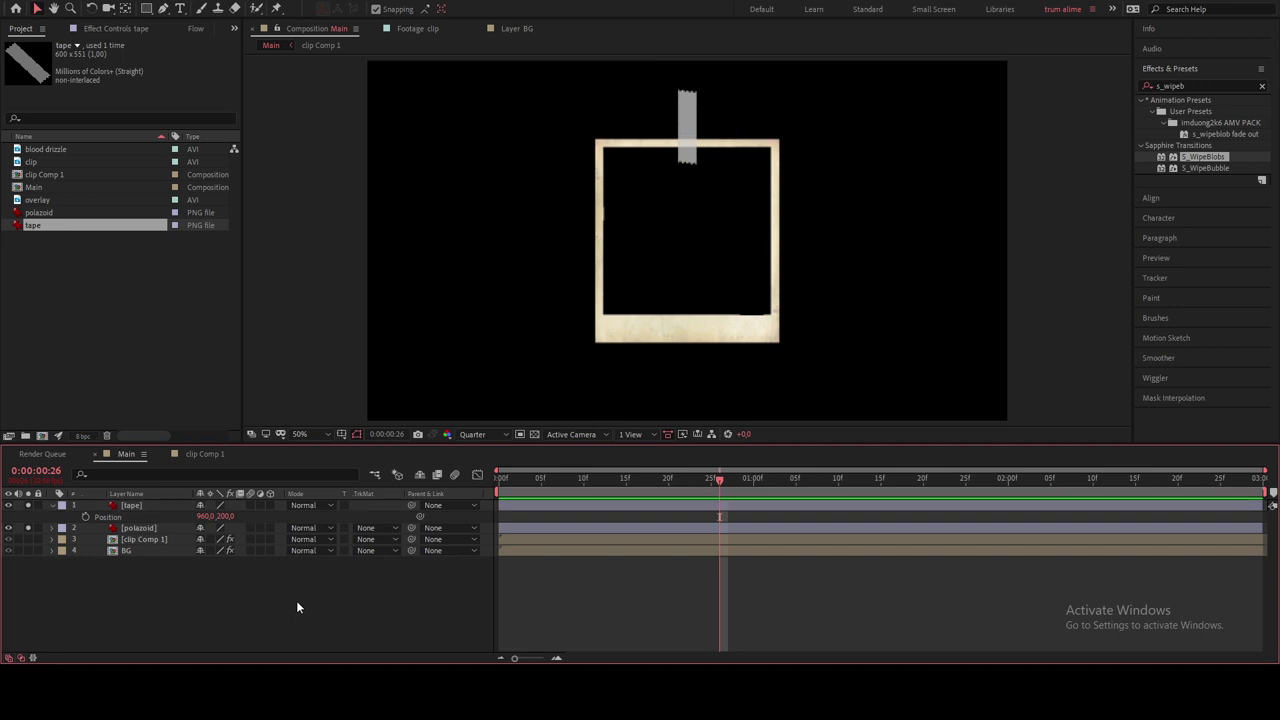
pyautogui.click(142, 527)
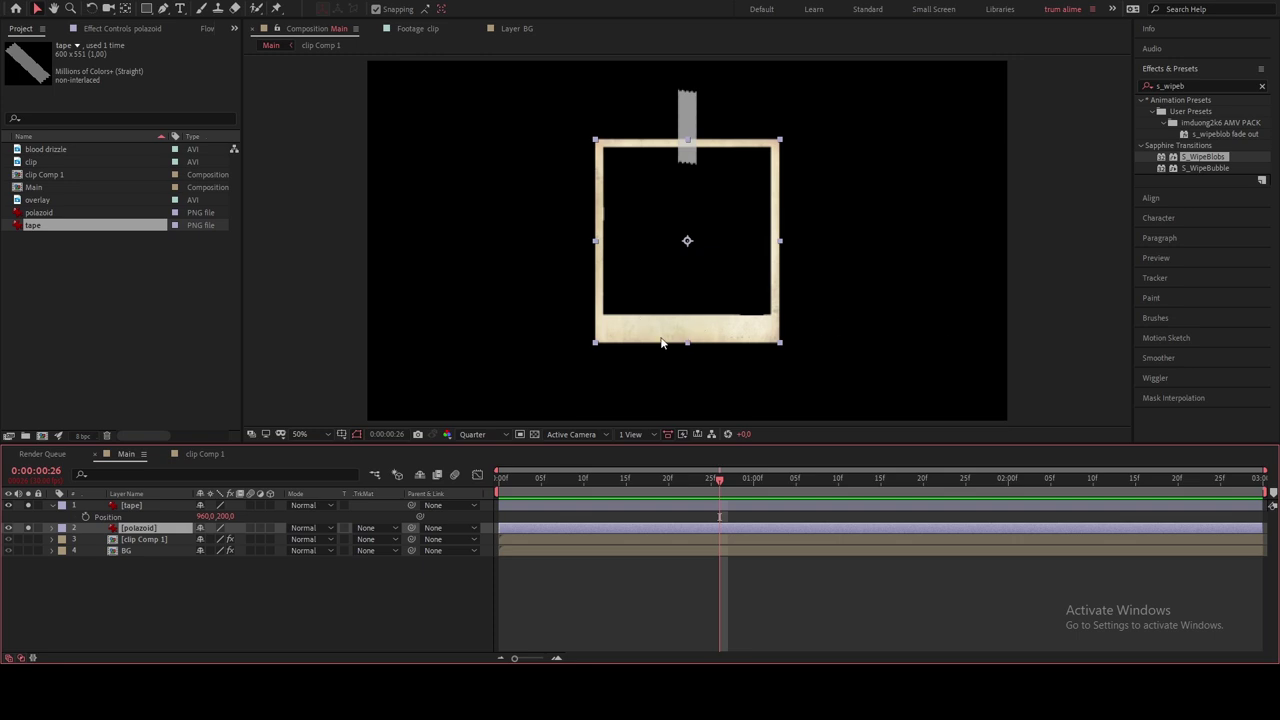
pyautogui.click(687, 122)
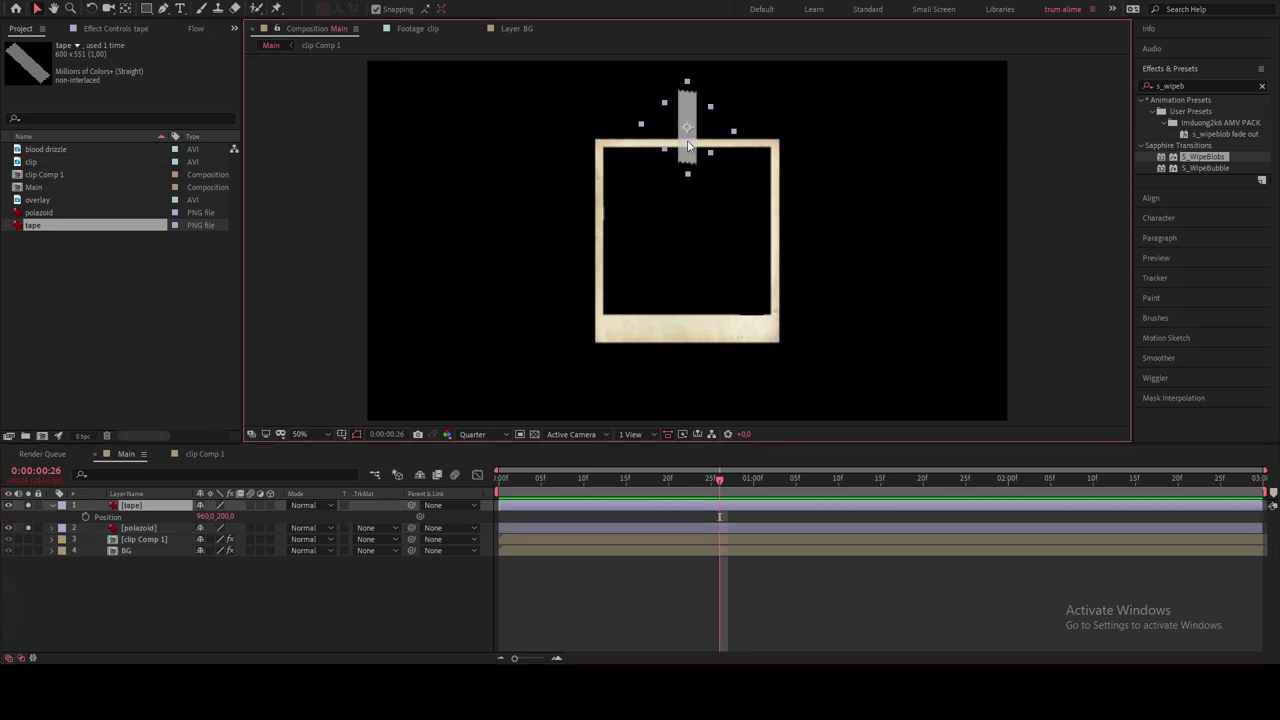
# Step: Apply CC Toner to the tape layer, keeping a brown Midtones colour
pyautogui.click(1206, 85)
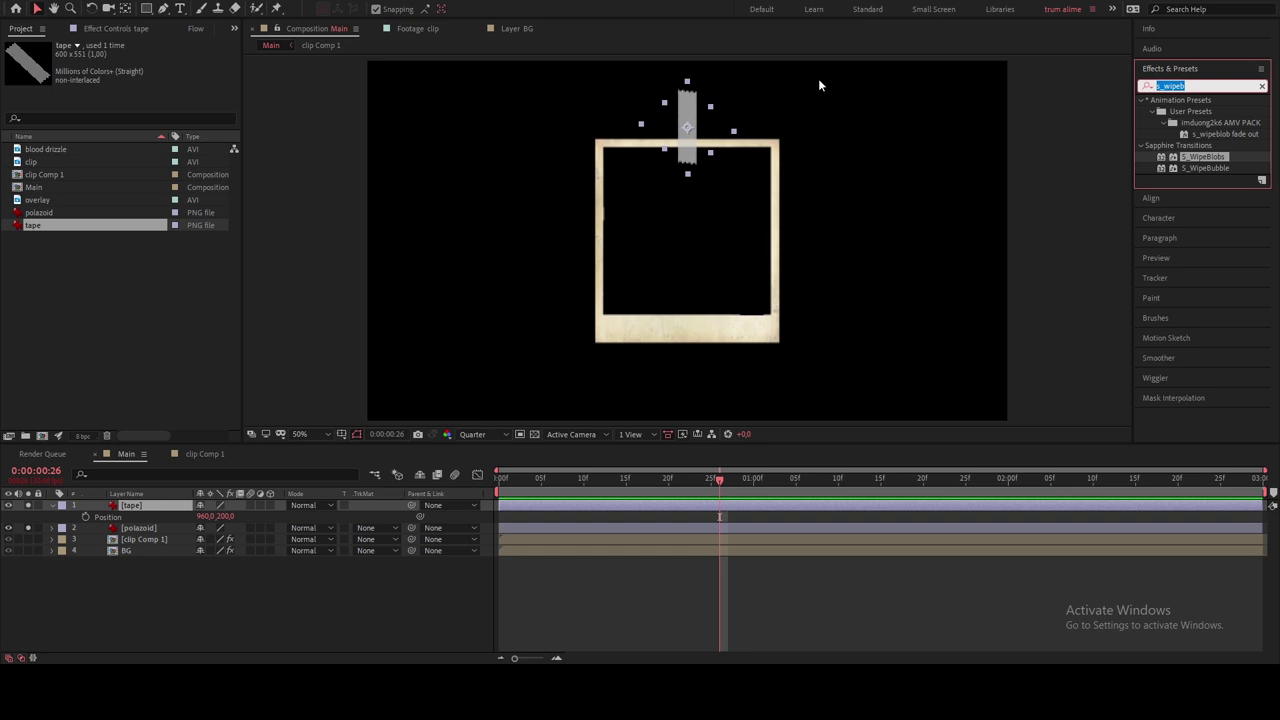
pyautogui.write('cc tone')
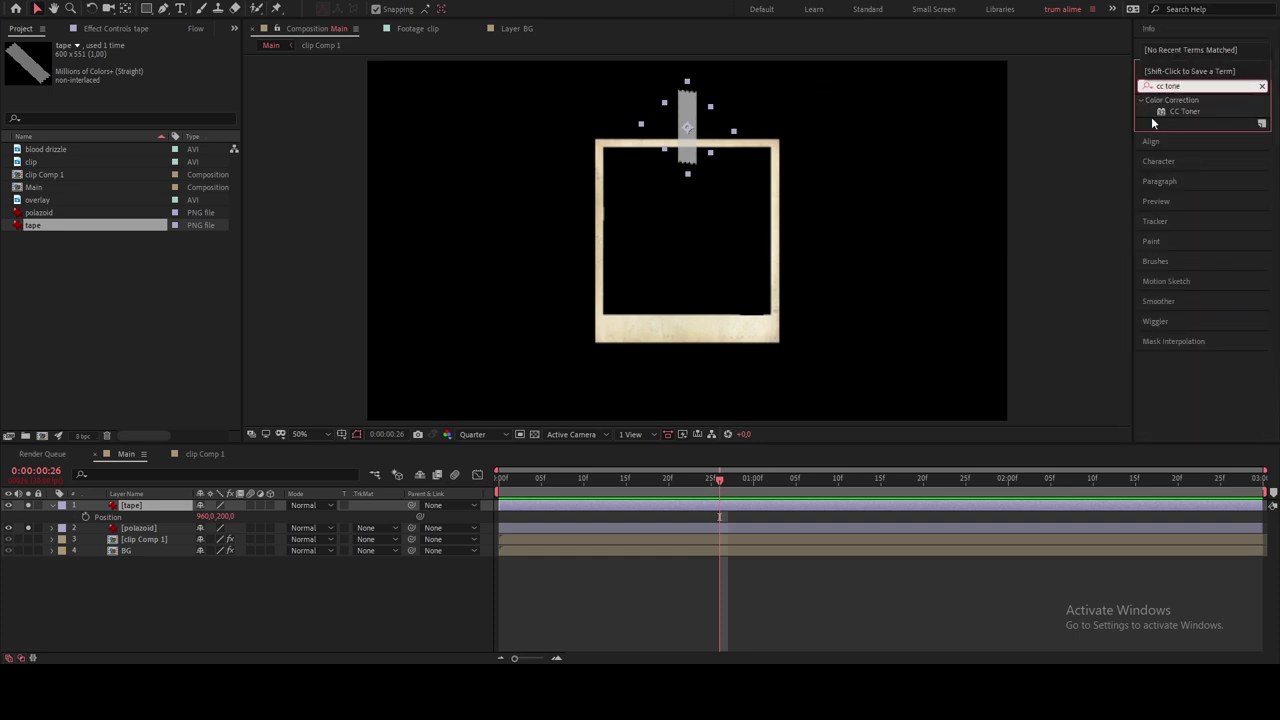
pyautogui.moveTo(1185, 111); pyautogui.dragTo(693, 122)
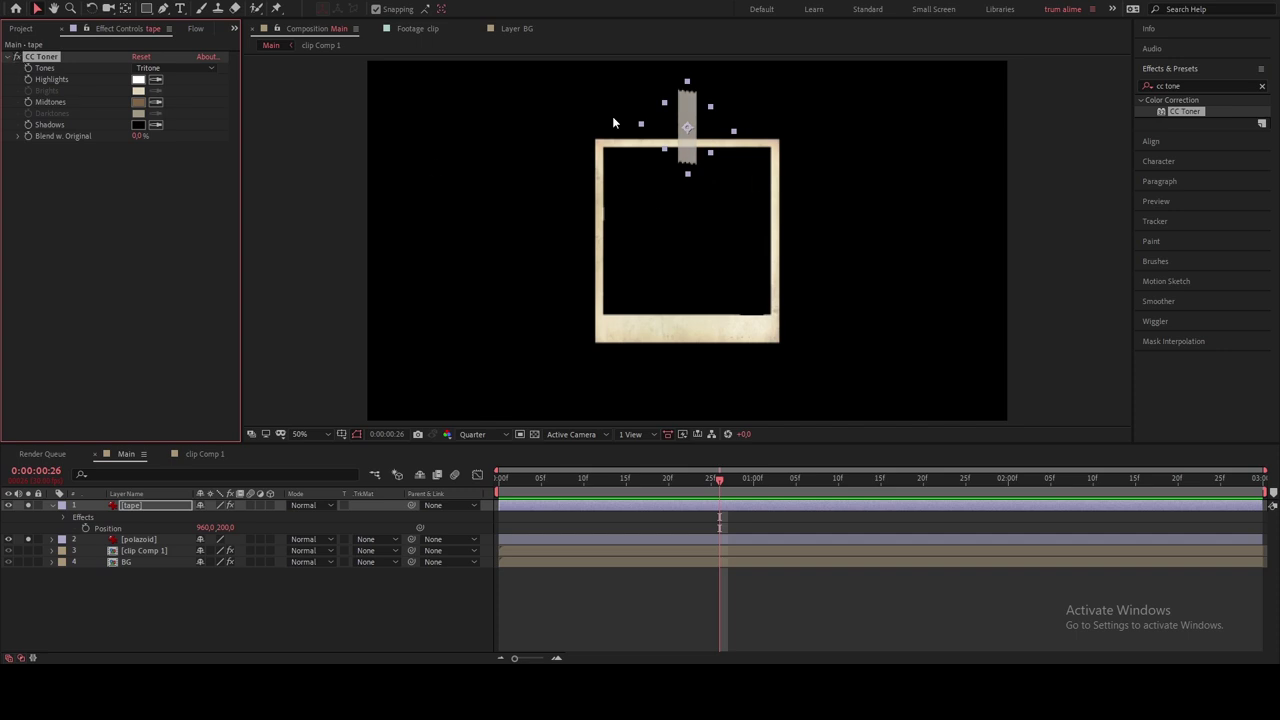
pyautogui.click(138, 101)
pyautogui.moveTo(318, 357)
pyautogui.mouseDown()
pyautogui.moveTo(294, 377)
pyautogui.moveTo(336, 325)
pyautogui.moveTo(311, 354)
pyautogui.mouseUp()
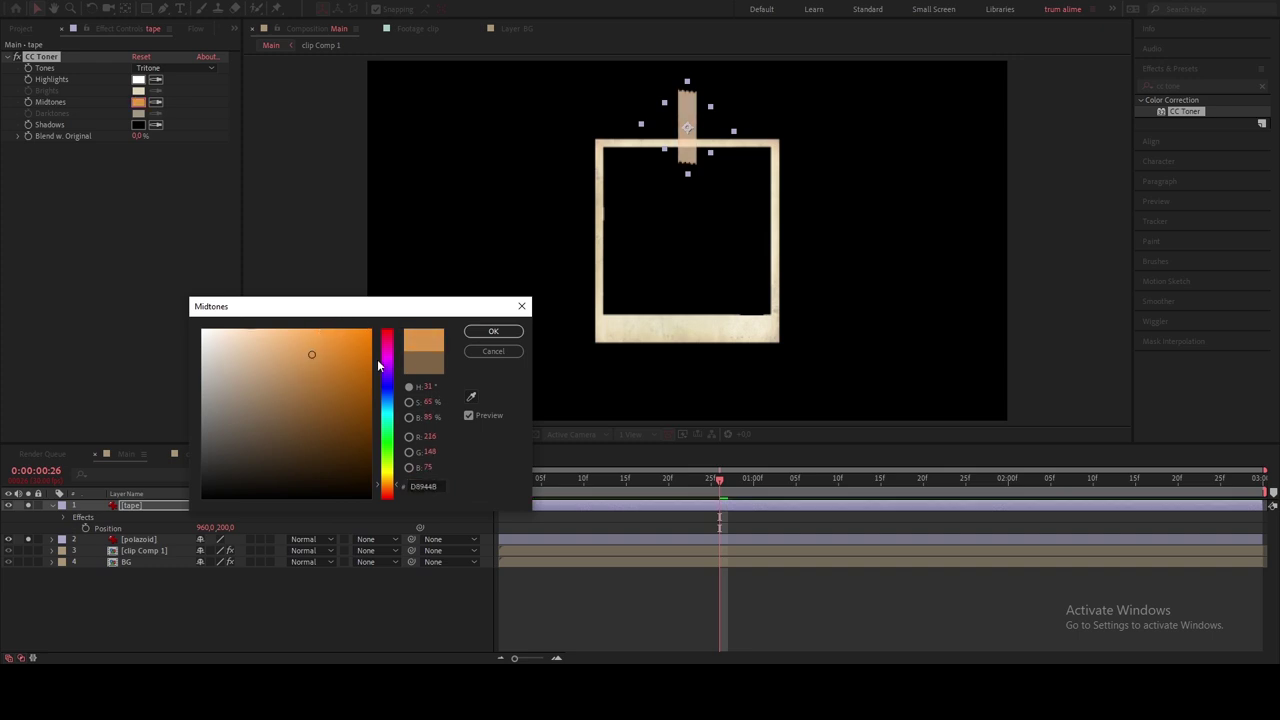
pyautogui.click(427, 360)
pyautogui.click(493, 331)
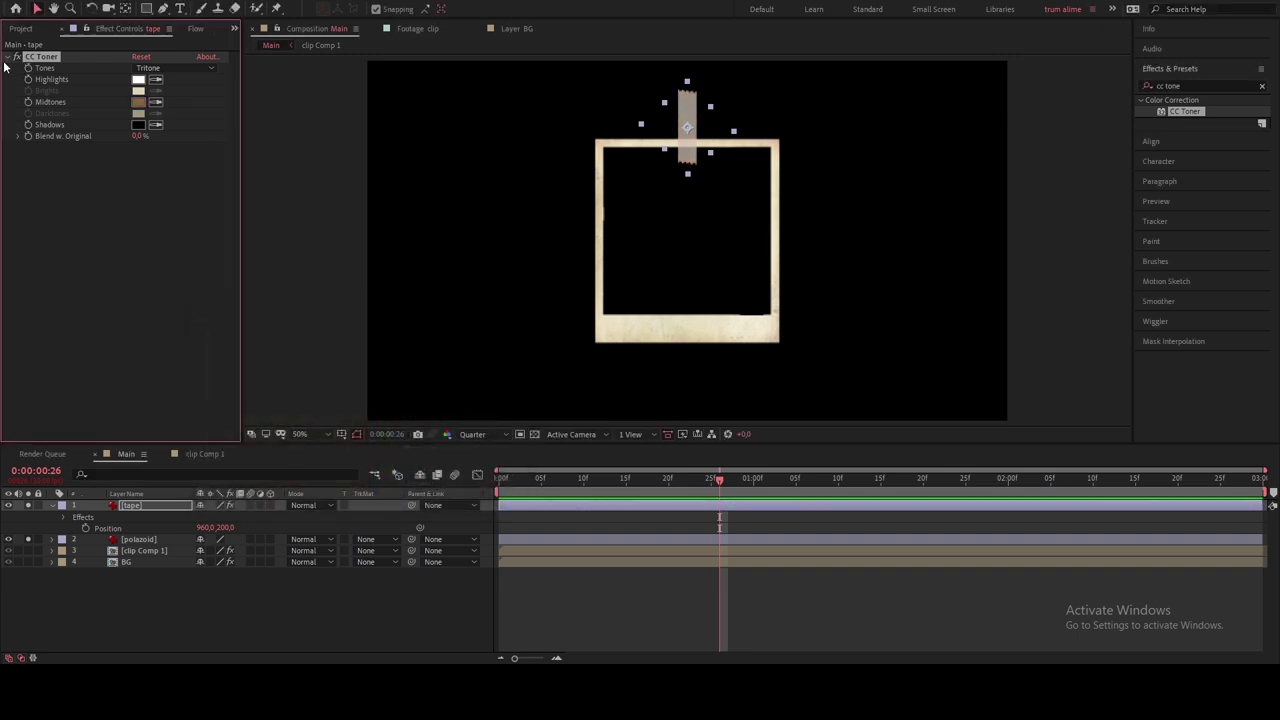
# Step: Collapse the tape's properties and turn off Solo to show the full composition
pyautogui.click(100, 250)
pyautogui.click(154, 592)
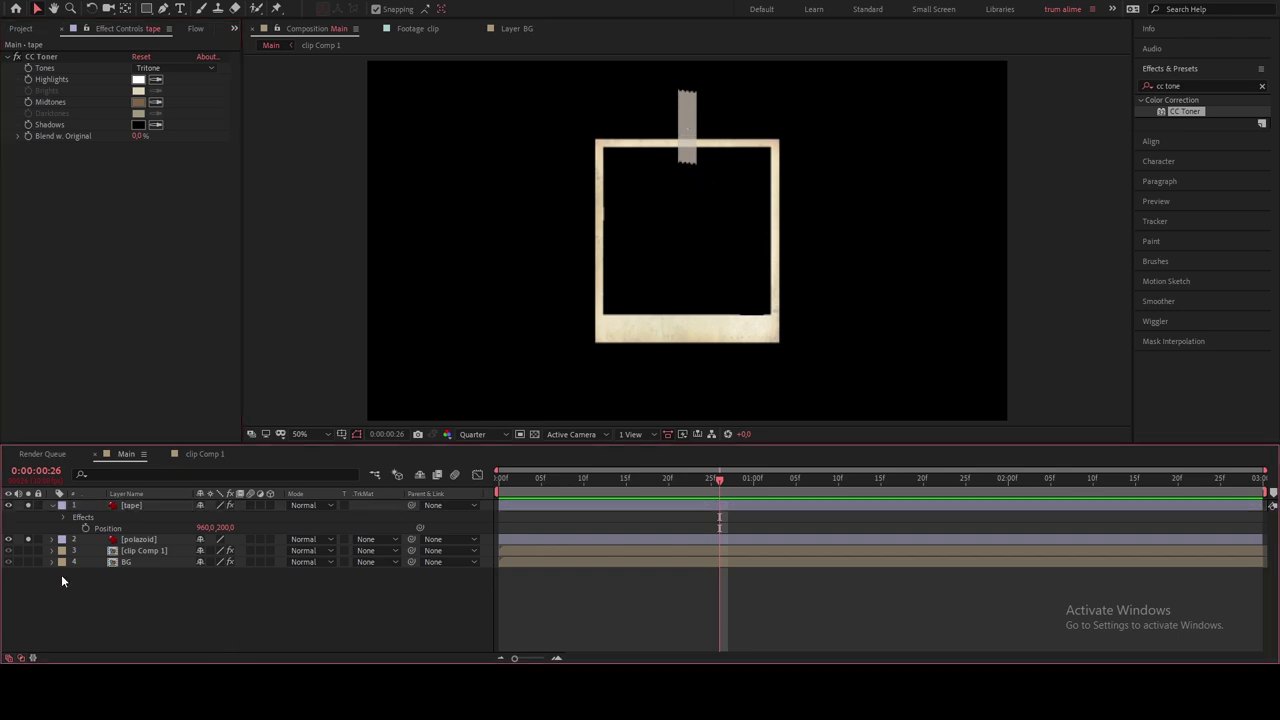
pyautogui.click(52, 505)
pyautogui.click(29, 506)
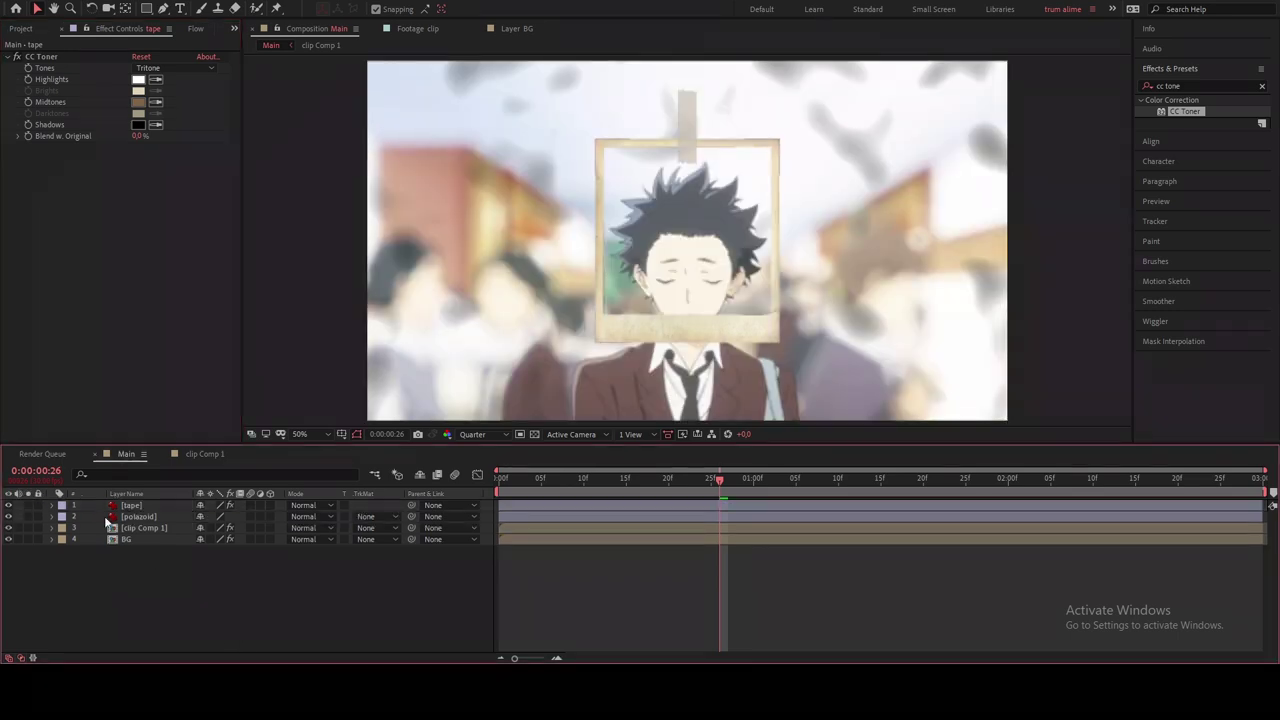
# Step: Pre-compose the tape and polazoid layers into one layer named 'picture frame'
pyautogui.click(131, 505)
pyautogui.keyDown('ctrl'); pyautogui.click(138, 517); pyautogui.keyUp('ctrl')
pyautogui.rightClick(138, 518)
pyautogui.click(228, 456)
pyautogui.write('picture')
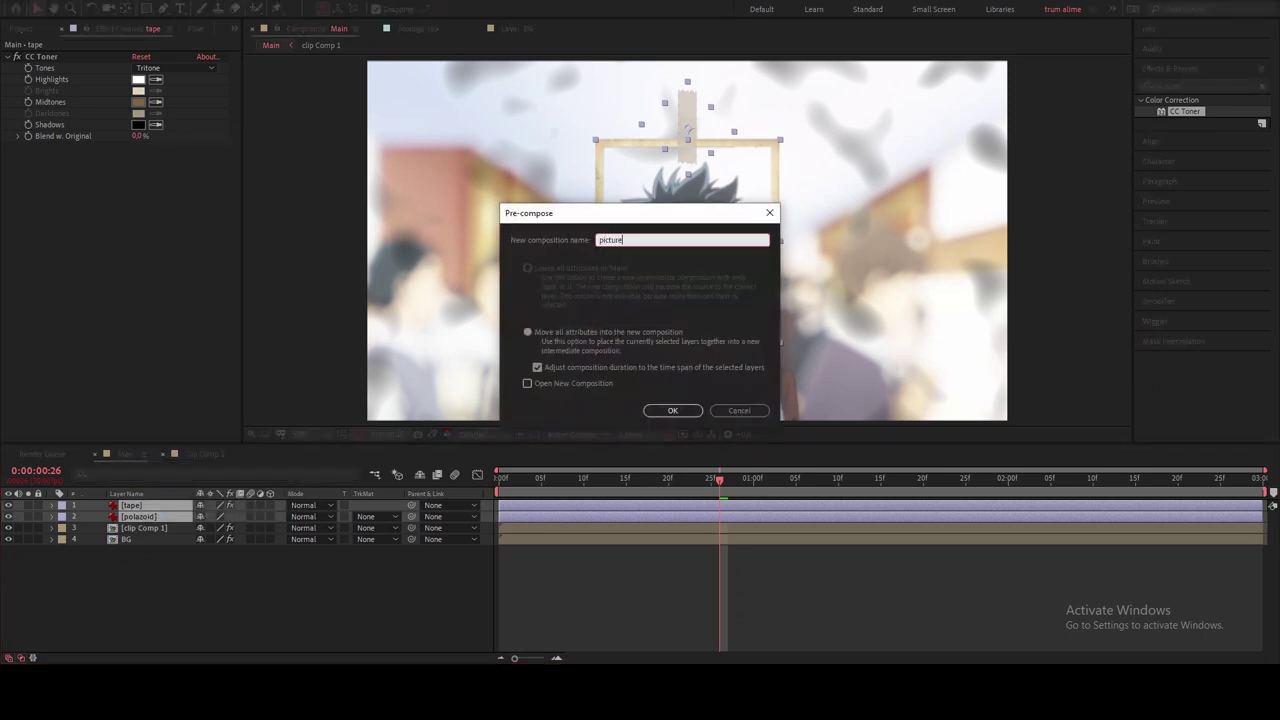
pyautogui.write(' frame')
pyautogui.press('Return')
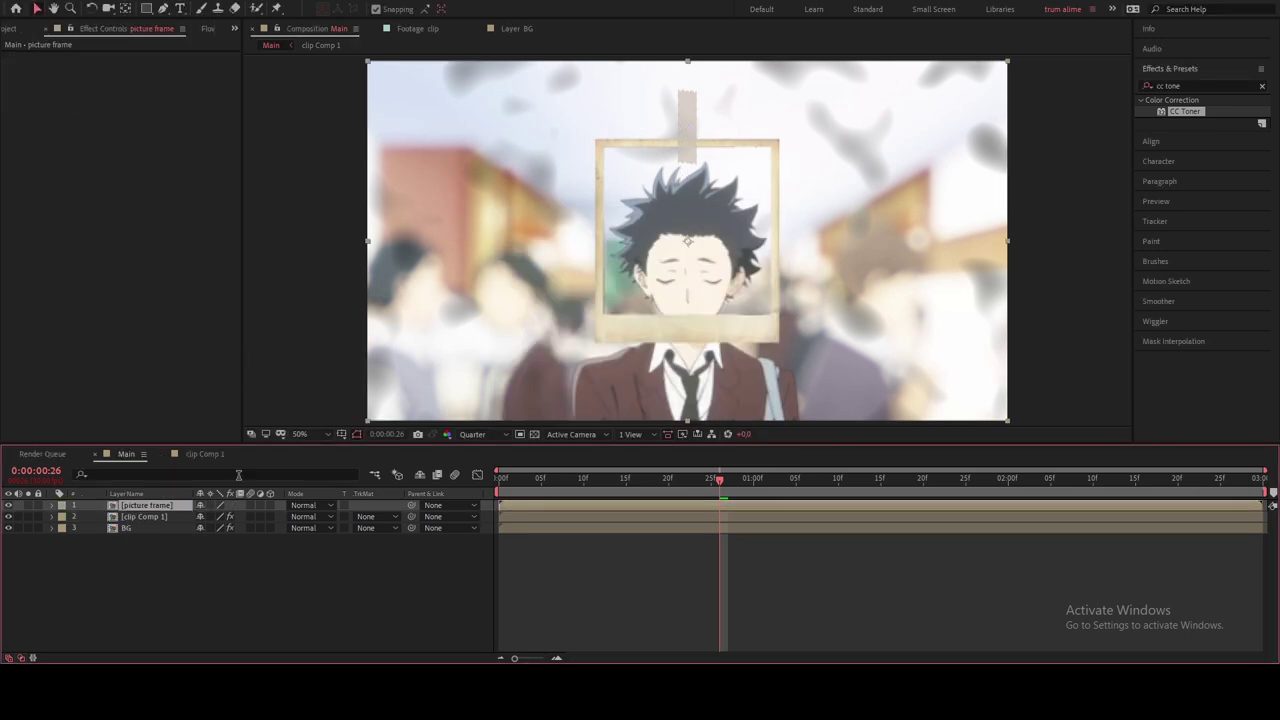
pyautogui.click(31, 30)
pyautogui.click(115, 238)
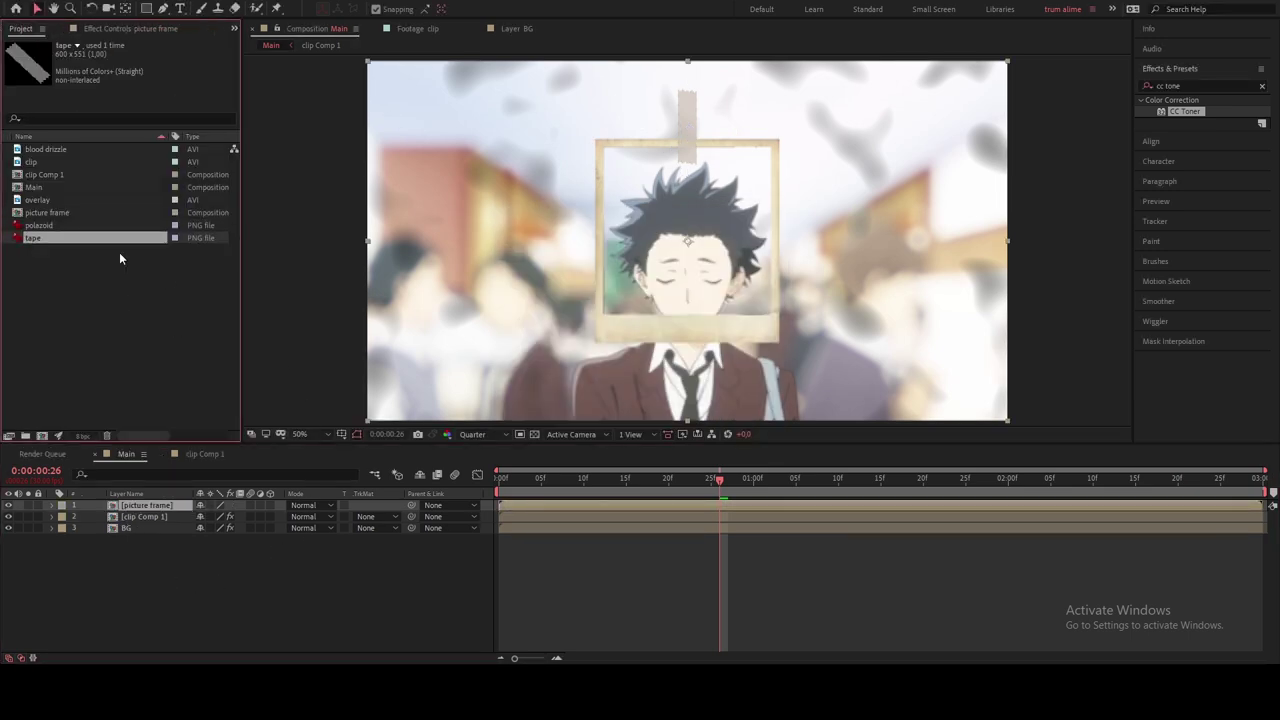
# Step: Preview the existing clip footage in the Footage viewer and reset its in point
pyautogui.doubleClick(38, 164)
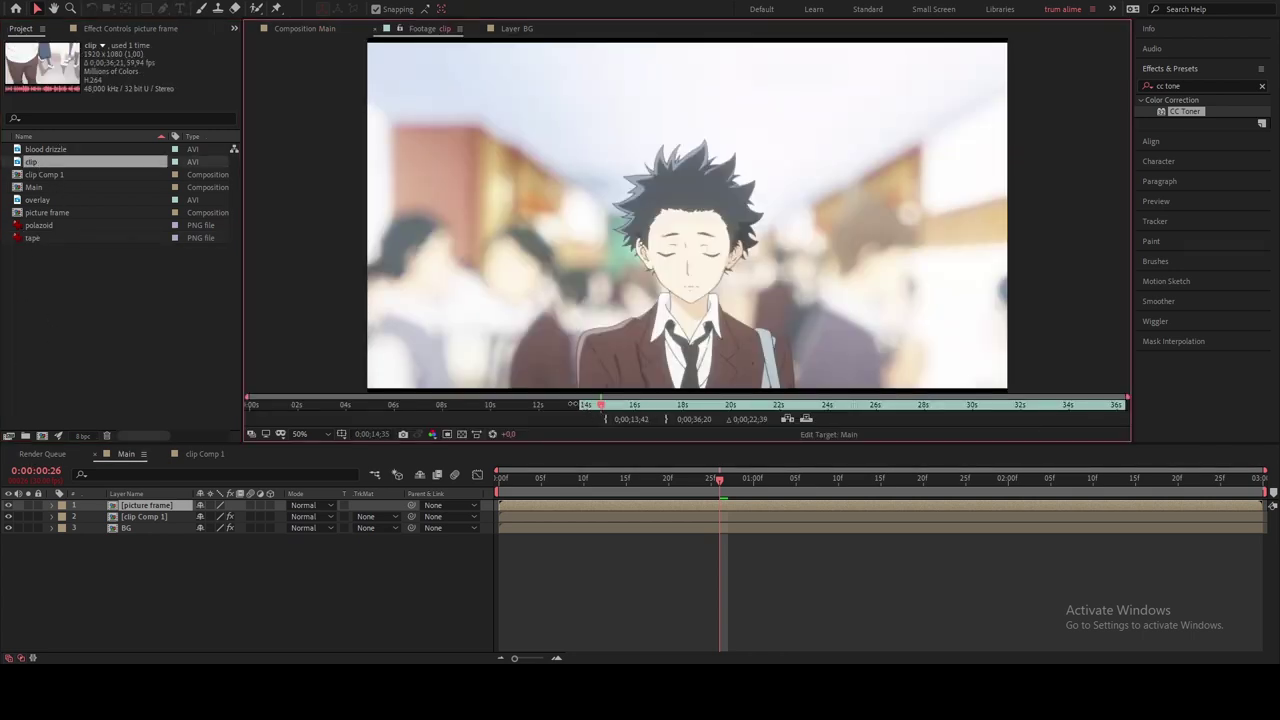
pyautogui.moveTo(584, 404); pyautogui.dragTo(250, 404)
pyautogui.moveTo(640, 410); pyautogui.dragTo(317, 406)
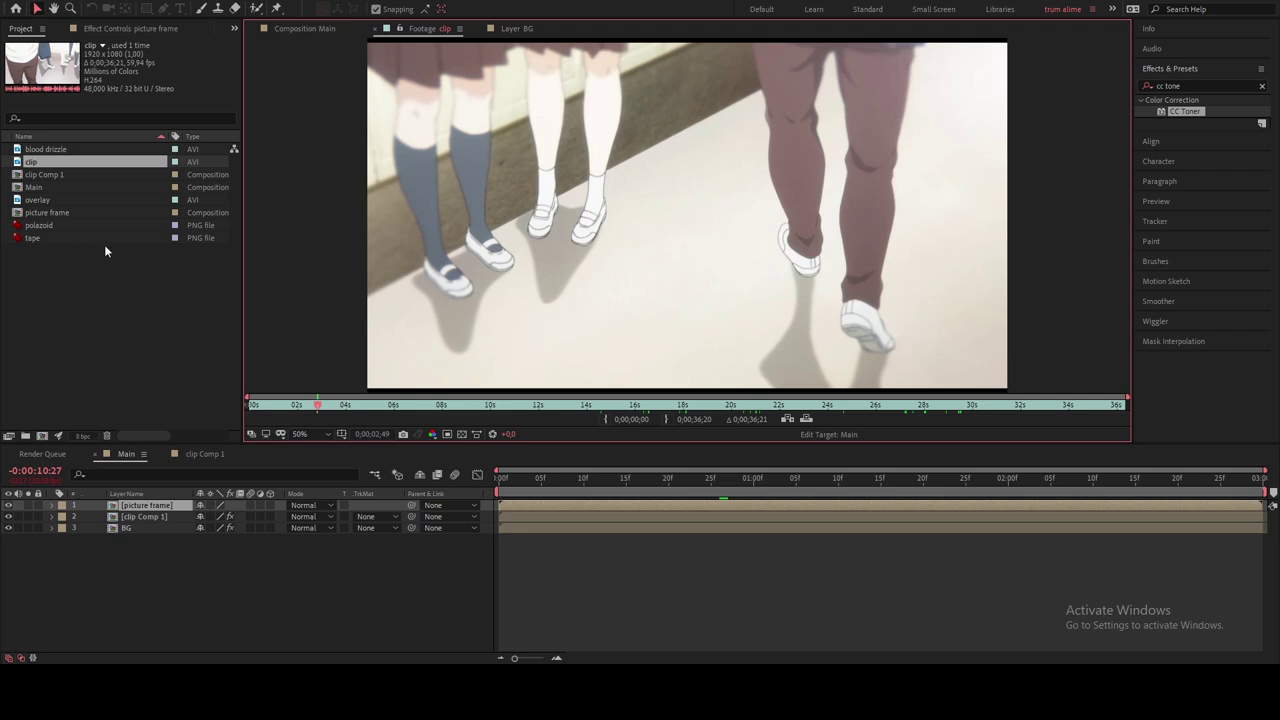
pyautogui.click(138, 277)
# Step: Import A Silent Voice Sad Scenes.mp4 and set its in point at 0:02:49:10
pyautogui.hotkey('ctrl', 'i')
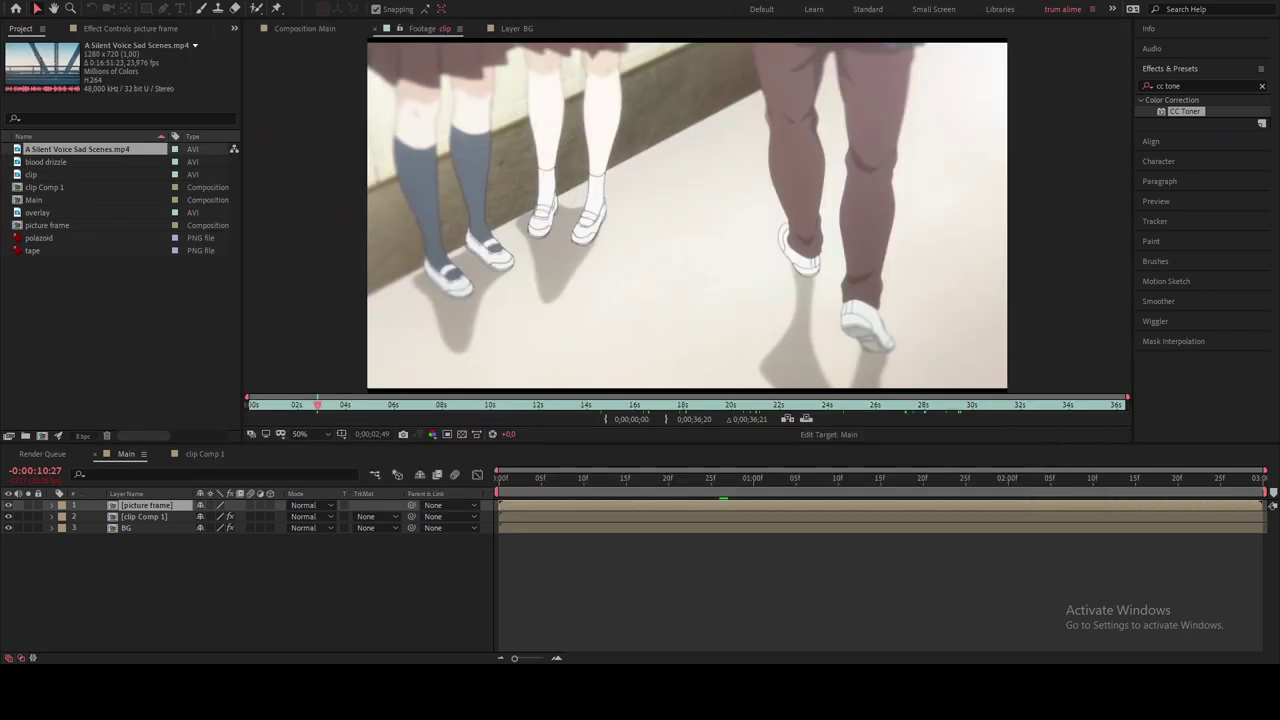
pyautogui.doubleClick(45, 152)
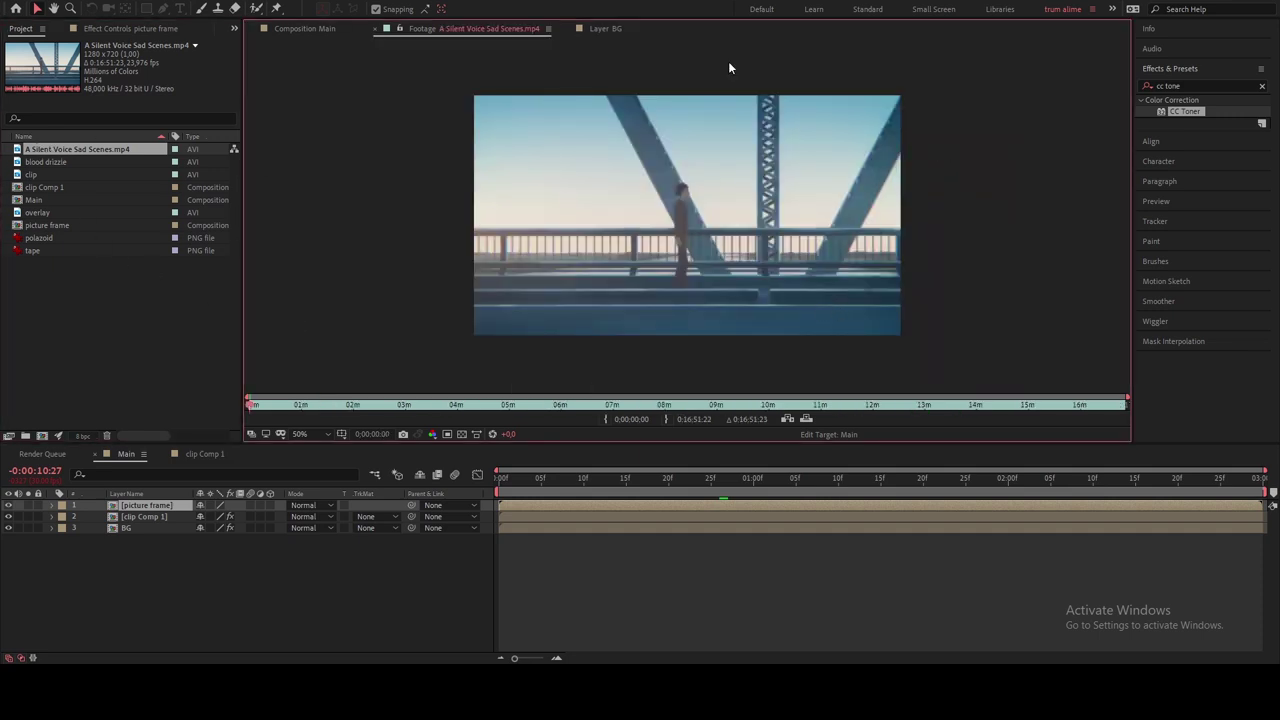
pyautogui.moveTo(280, 405); pyautogui.dragTo(398, 405)
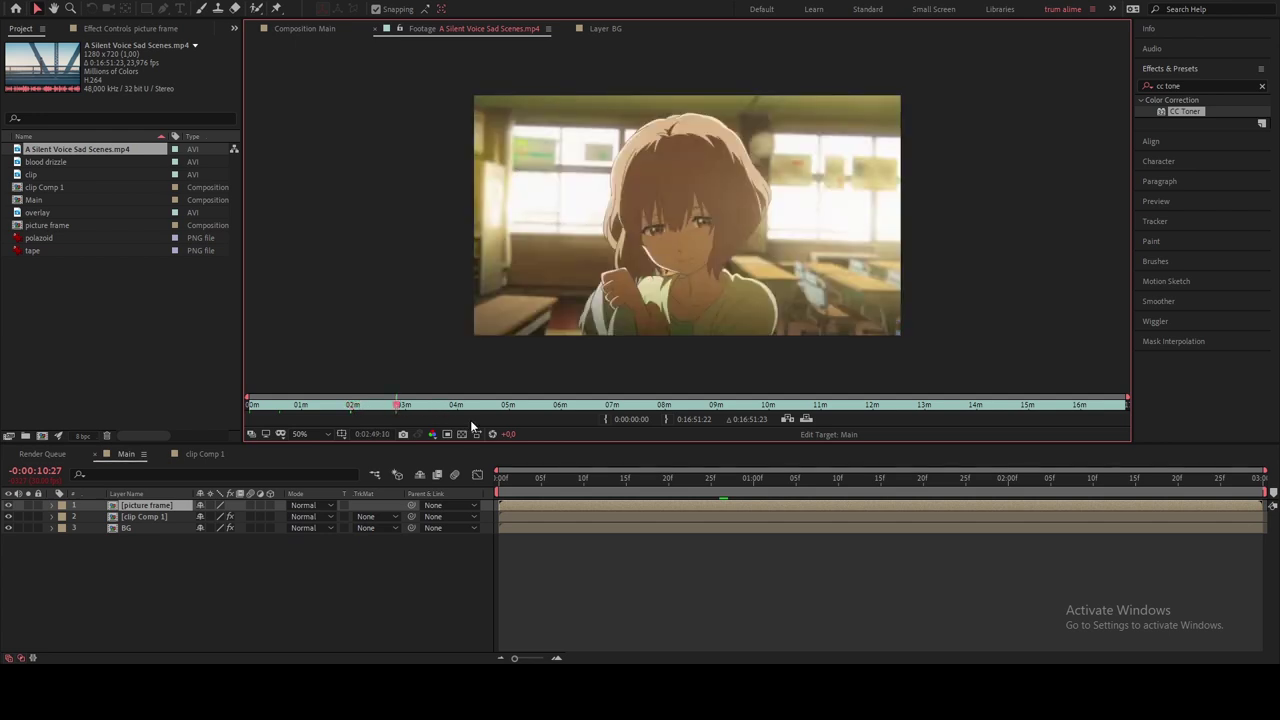
pyautogui.click(604, 419)
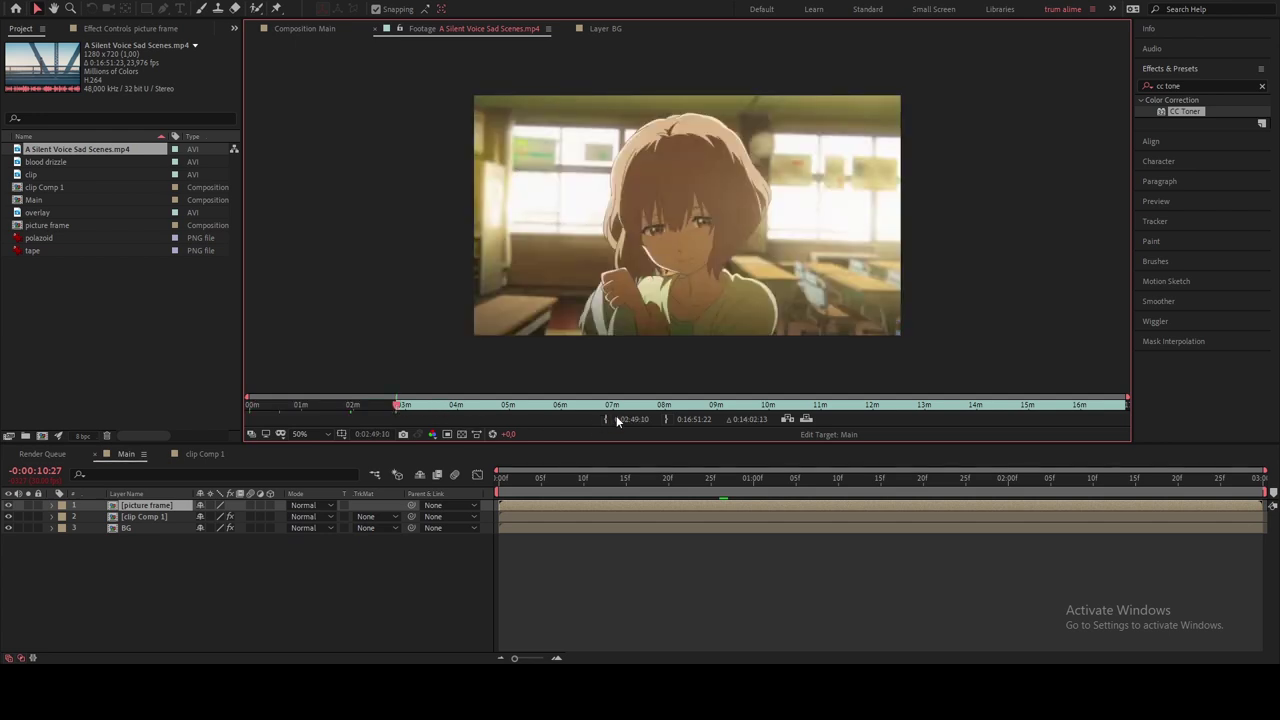
pyautogui.click(306, 29)
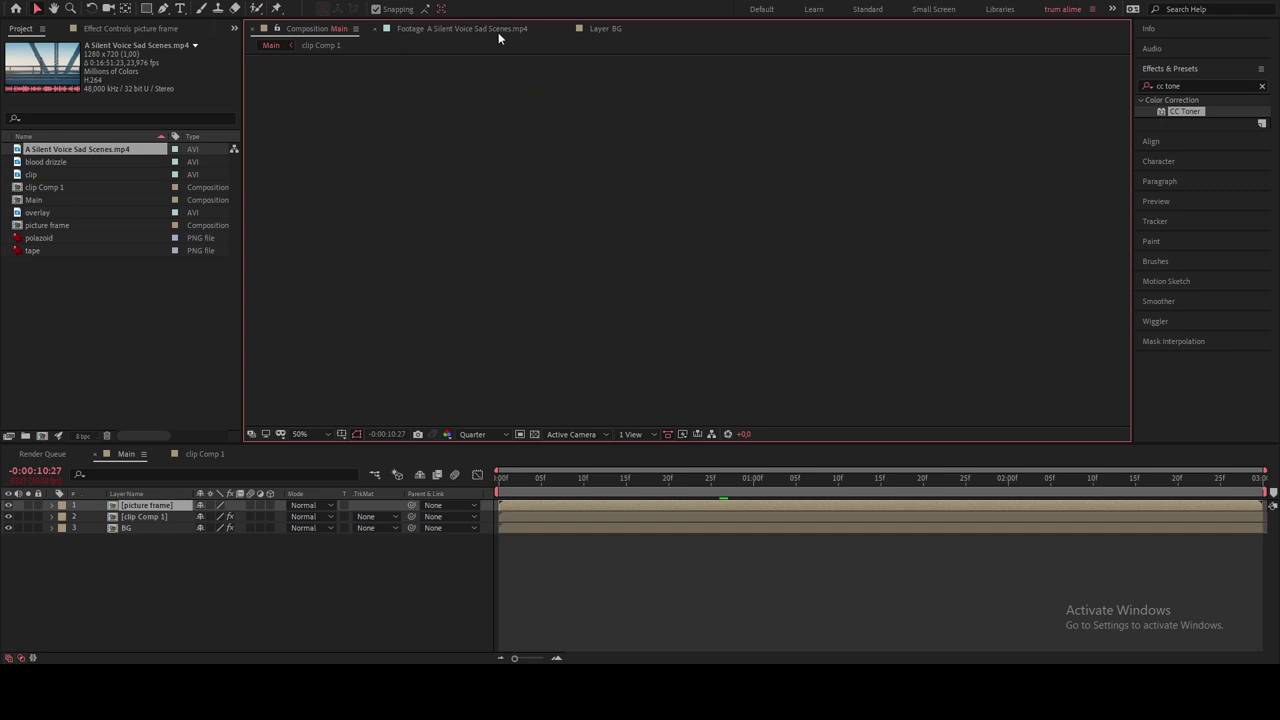
pyautogui.click(607, 29)
pyautogui.click(466, 28)
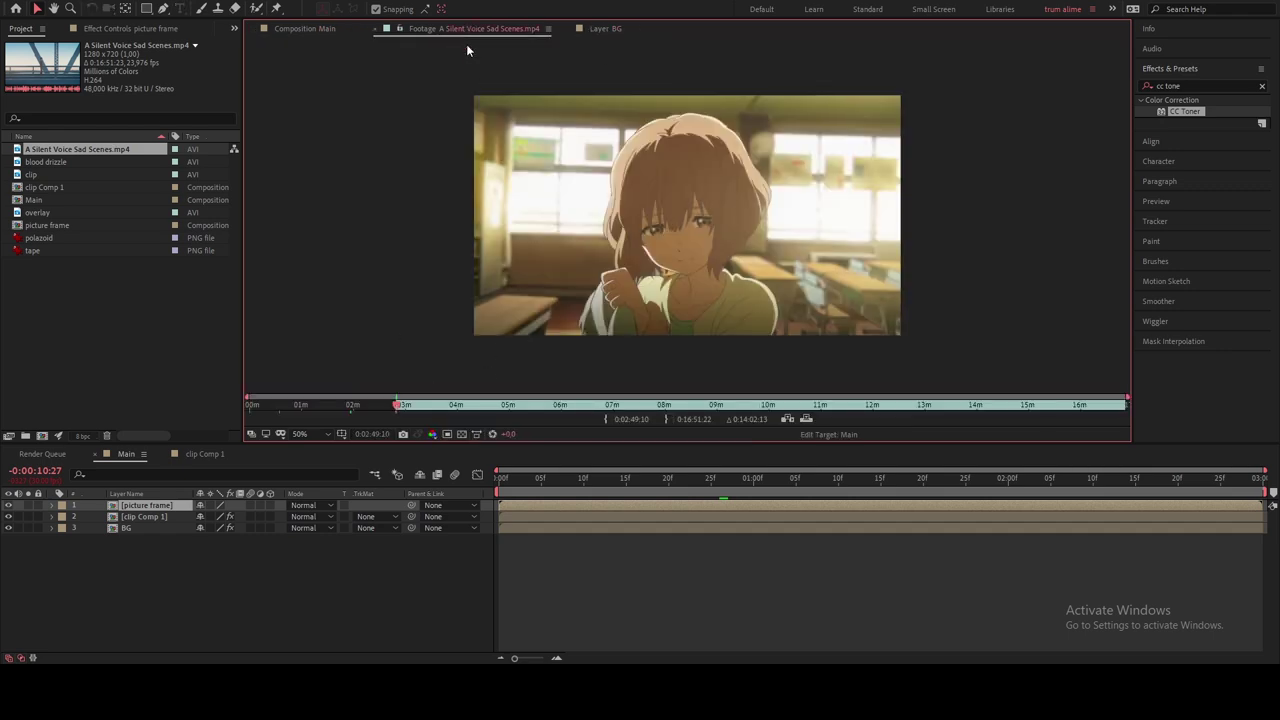
# Step: Add the trimmed footage to Main below picture frame and freeze it with Freeze Frame
pyautogui.moveTo(118, 152); pyautogui.dragTo(168, 507)
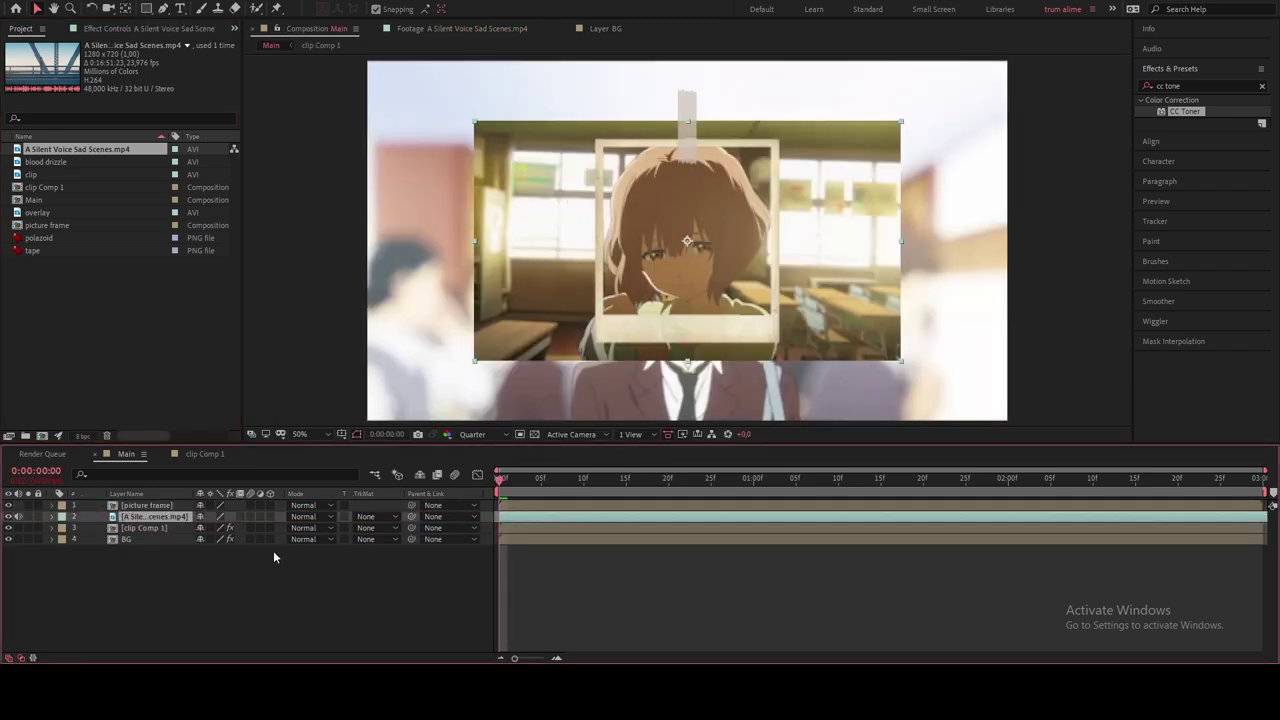
pyautogui.rightClick(166, 516)
pyautogui.moveTo(252, 224)
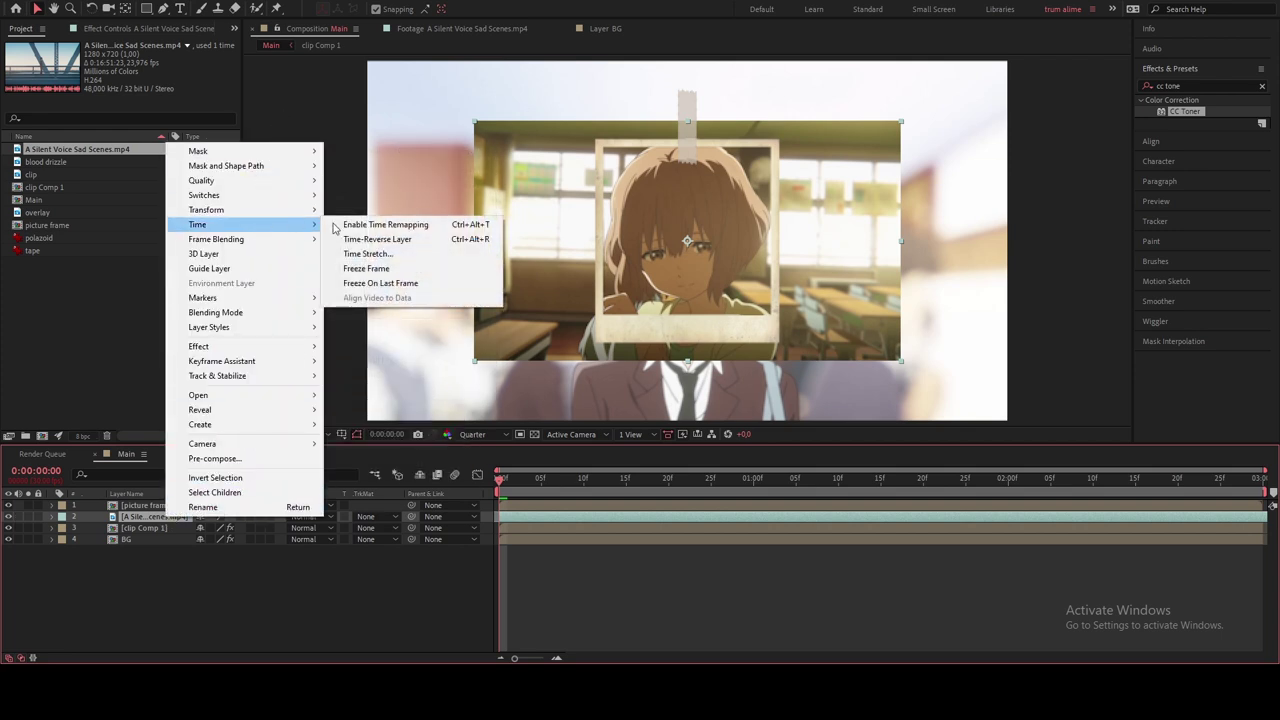
pyautogui.click(360, 272)
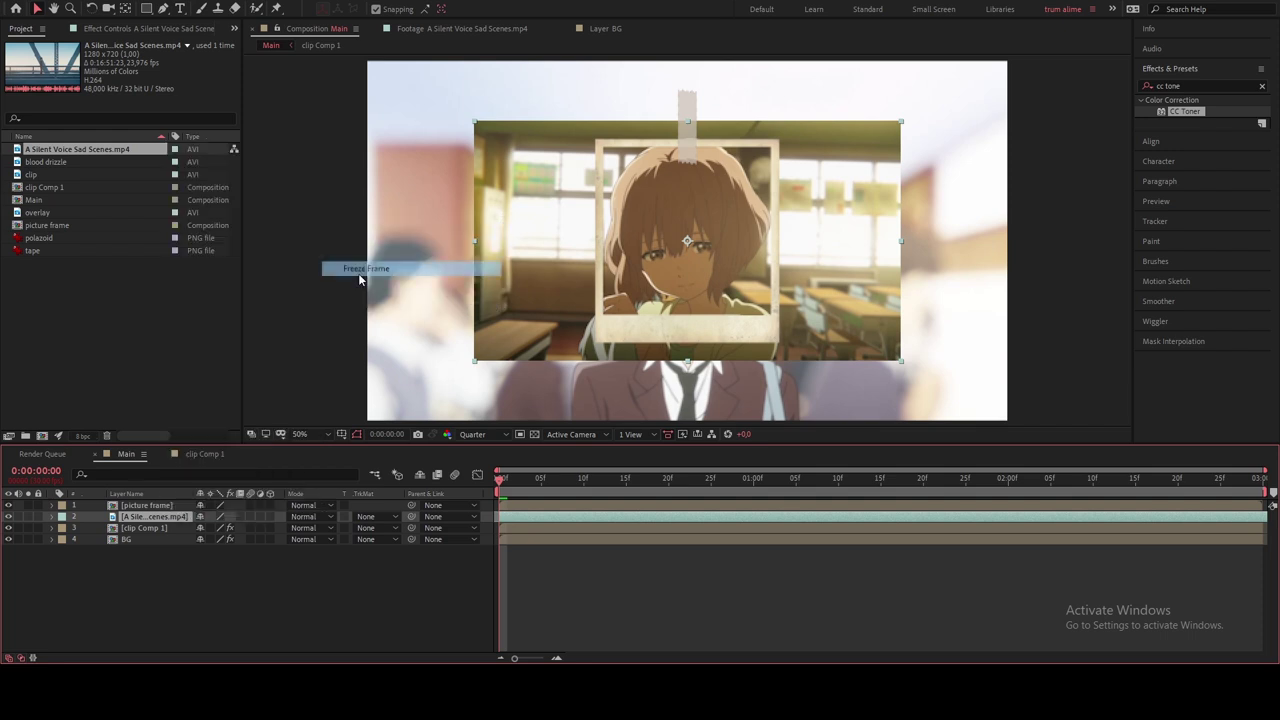
# Step: Scale the footage to 72% and mask it to the polaroid's photo area with a rectangle
pyautogui.click(284, 584)
pyautogui.click(167, 514)
pyautogui.press('s')
pyautogui.moveTo(216, 530); pyautogui.dragTo(206, 529)
pyautogui.moveTo(222, 527); pyautogui.dragTo(203, 537)
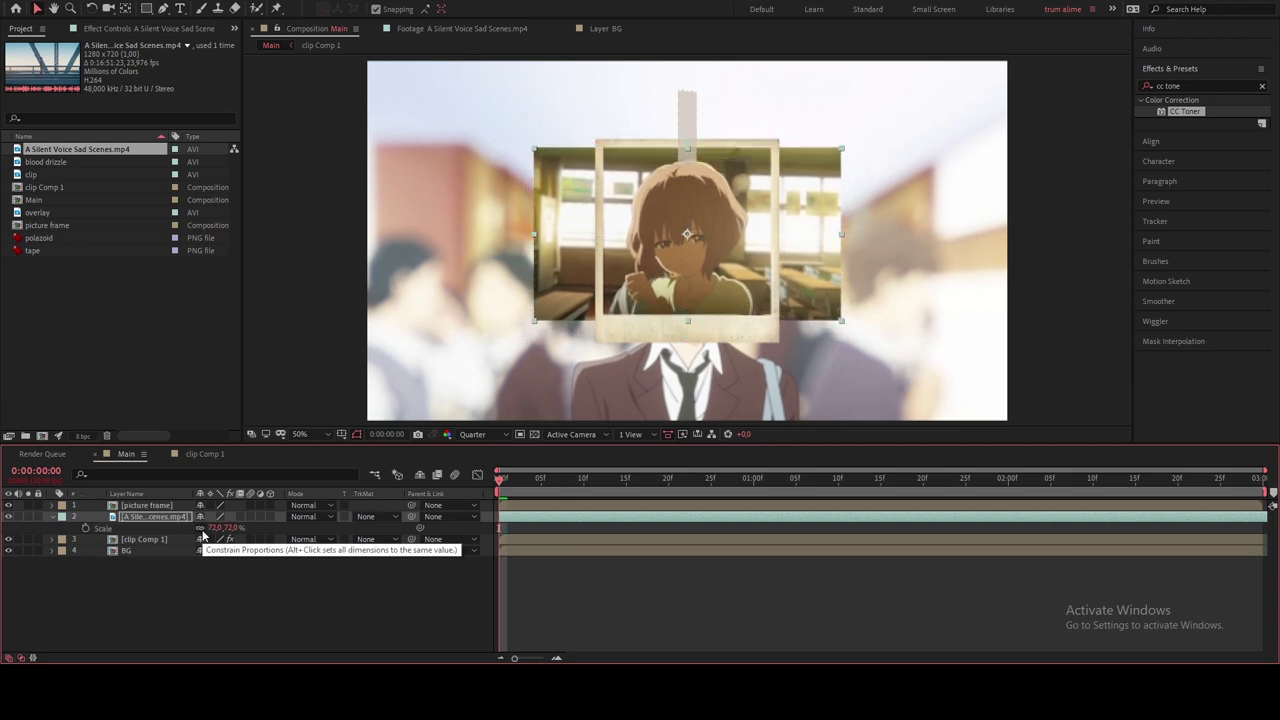
pyautogui.press('q')
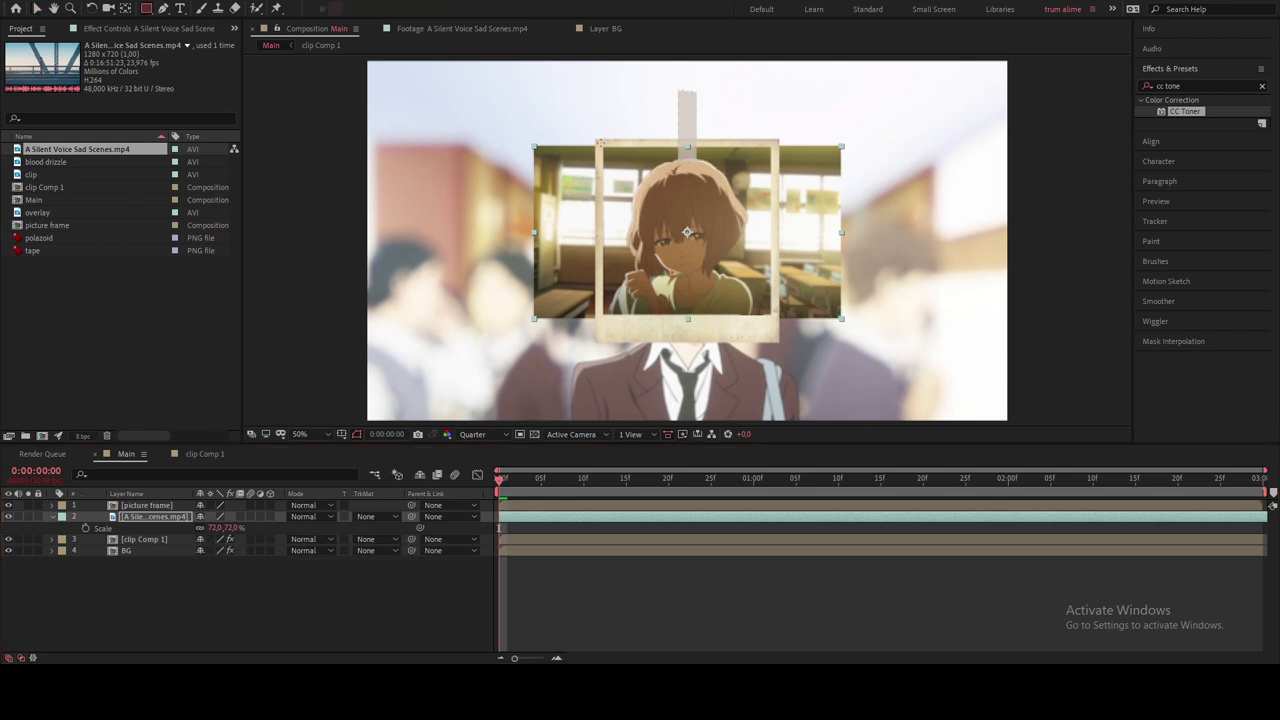
pyautogui.moveTo(598, 143); pyautogui.dragTo(777, 325)
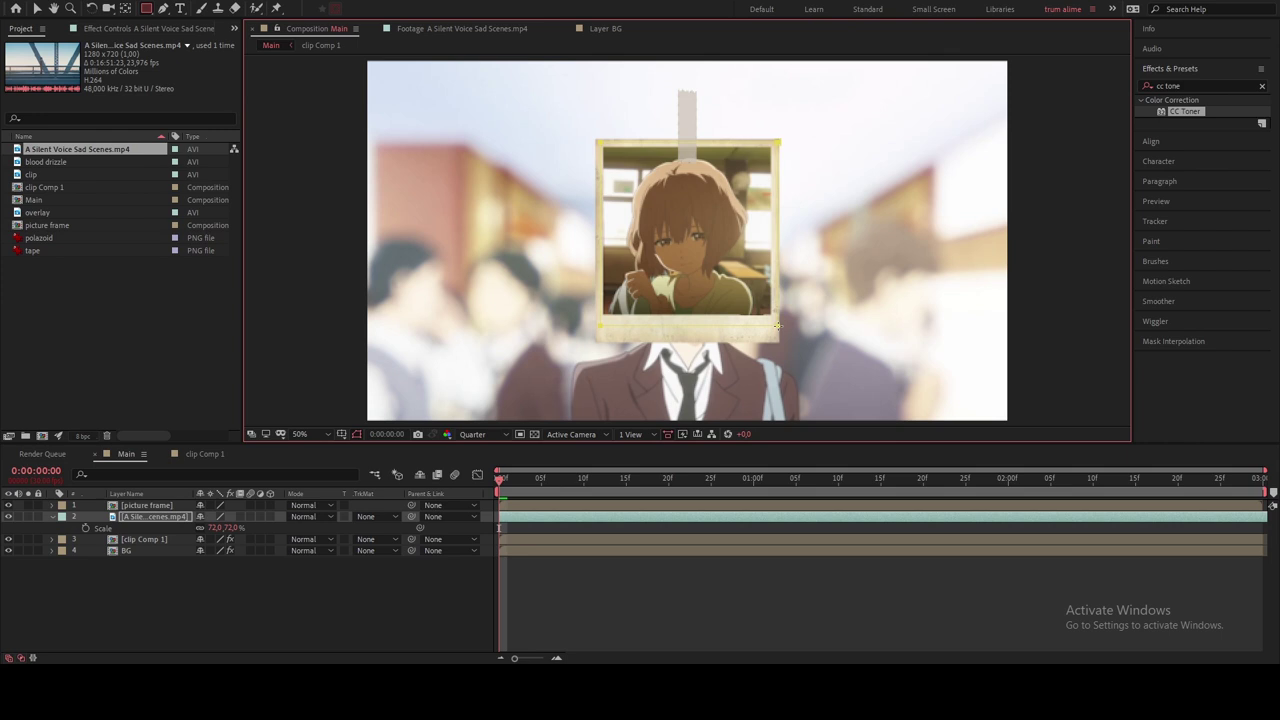
pyautogui.click(258, 618)
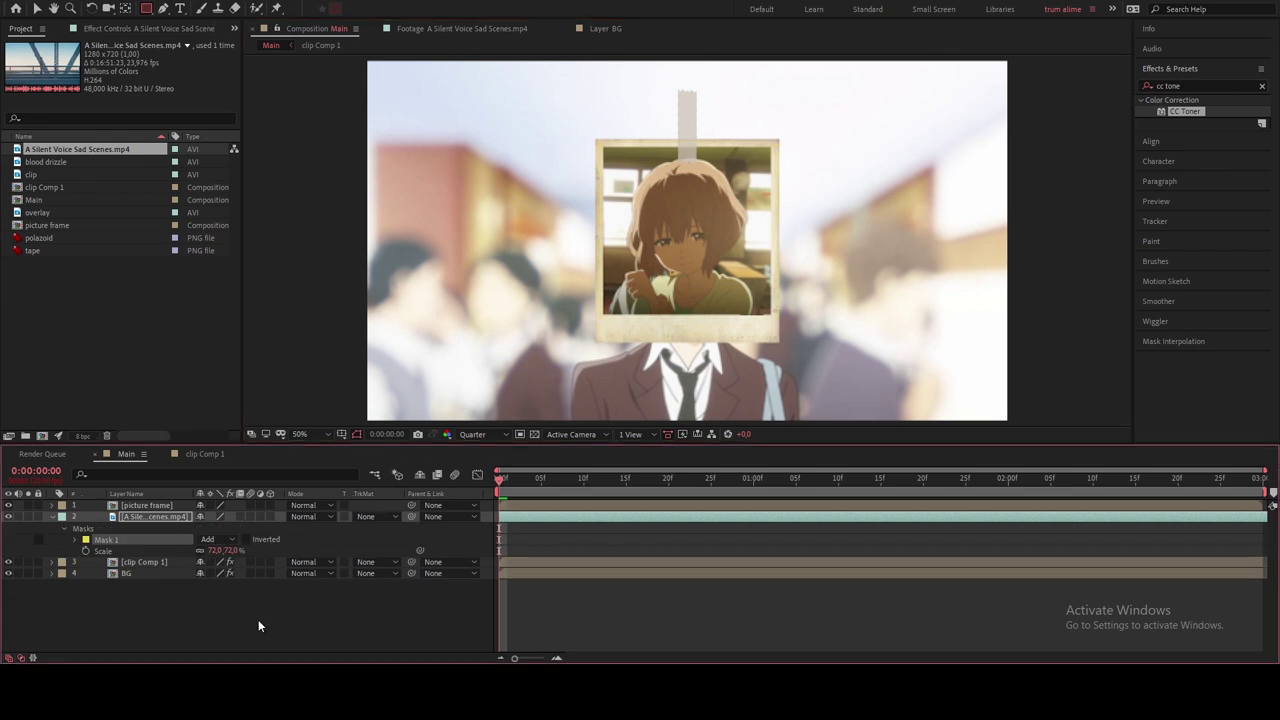
# Step: Duplicate the picture frame layer and pre-compose it with the clip into Pre-comp 1
pyautogui.click(144, 520)
pyautogui.click(148, 507)
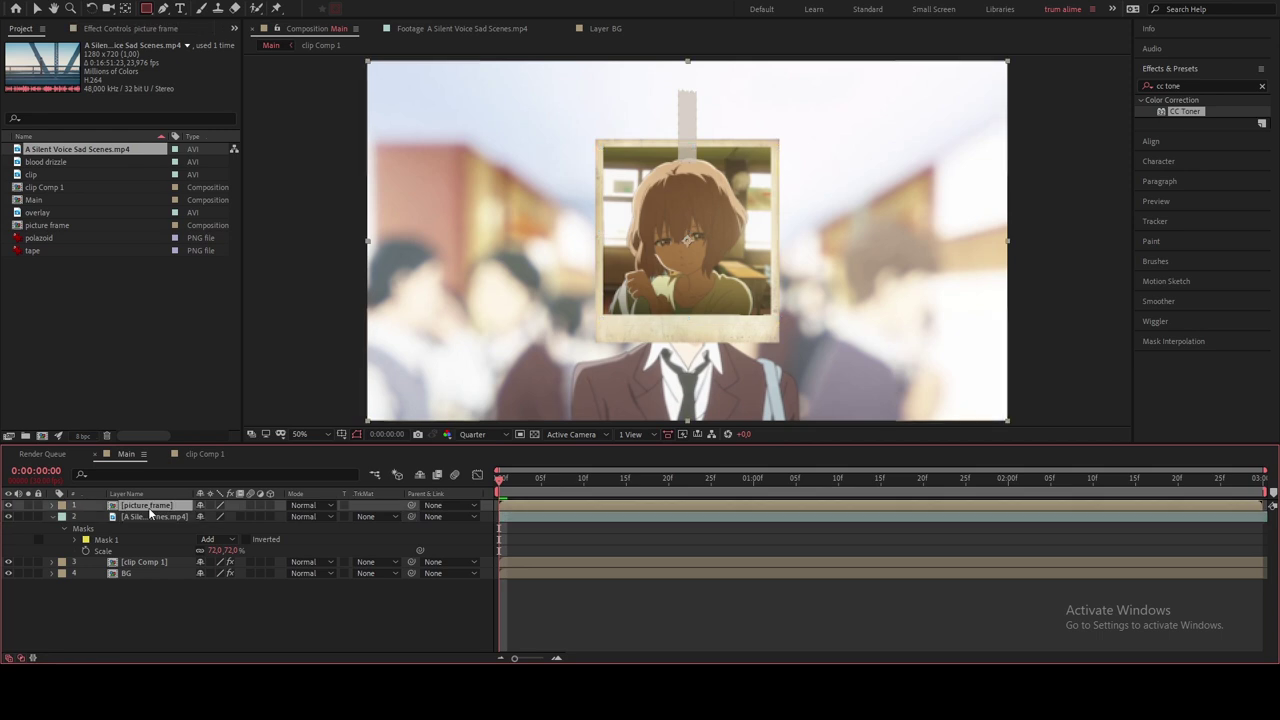
pyautogui.hotkey('ctrl', 'd')
pyautogui.click(162, 529)
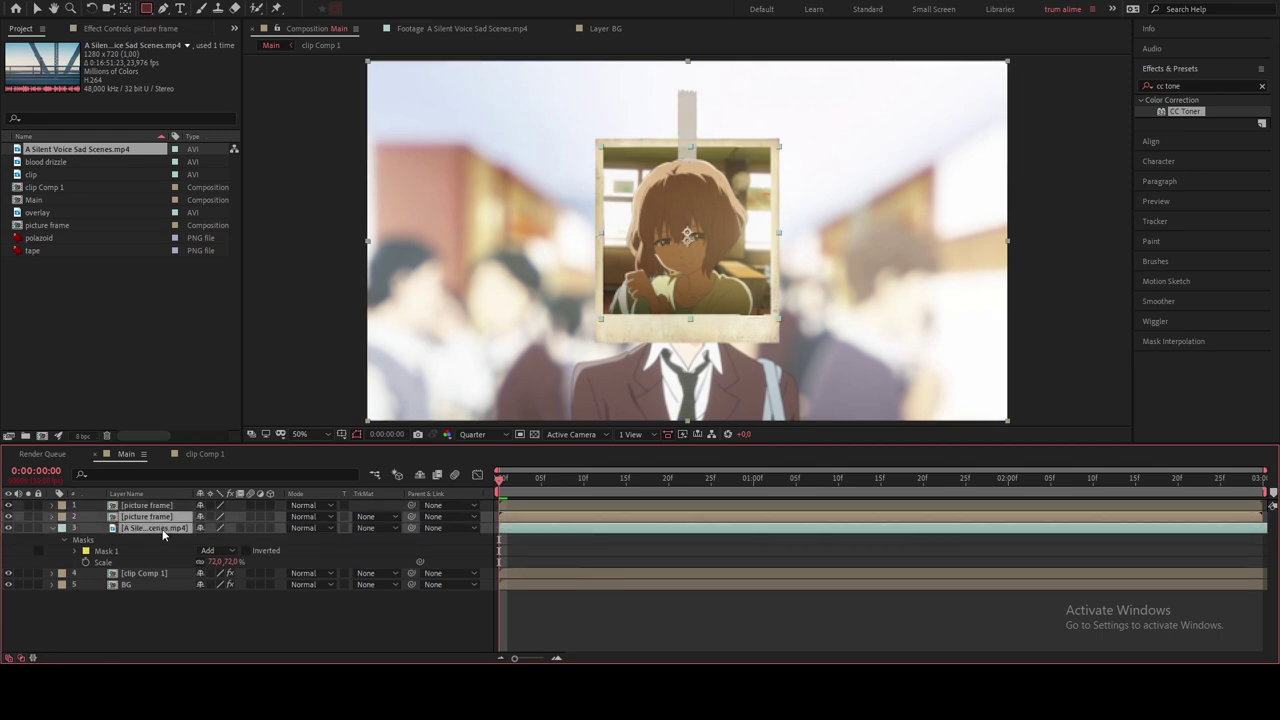
pyautogui.rightClick(162, 529)
pyautogui.click(245, 471)
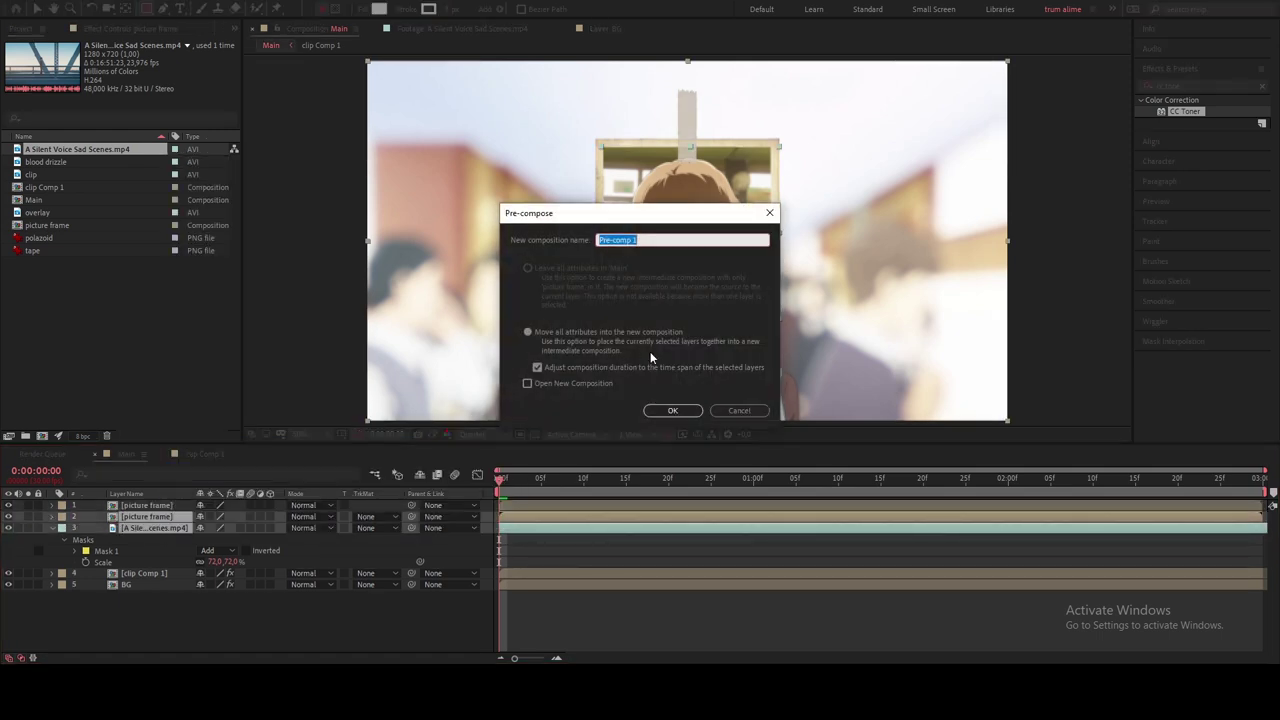
pyautogui.click(672, 410)
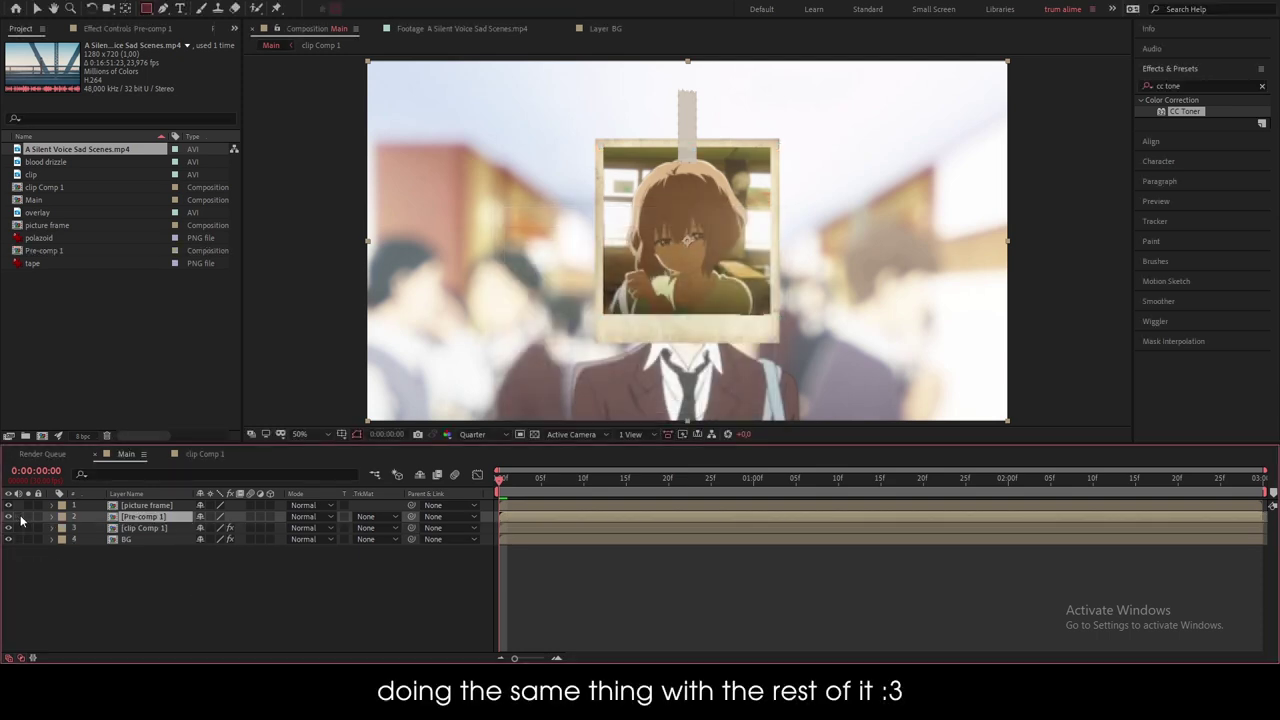
# Step: Set the footage in point at the ~14:50 pink-haired girl scene and add it to Main
pyautogui.click(460, 28)
pyautogui.moveTo(634, 405); pyautogui.dragTo(1022, 408)
pyautogui.click(605, 419)
pyautogui.moveTo(74, 162); pyautogui.dragTo(145, 512)
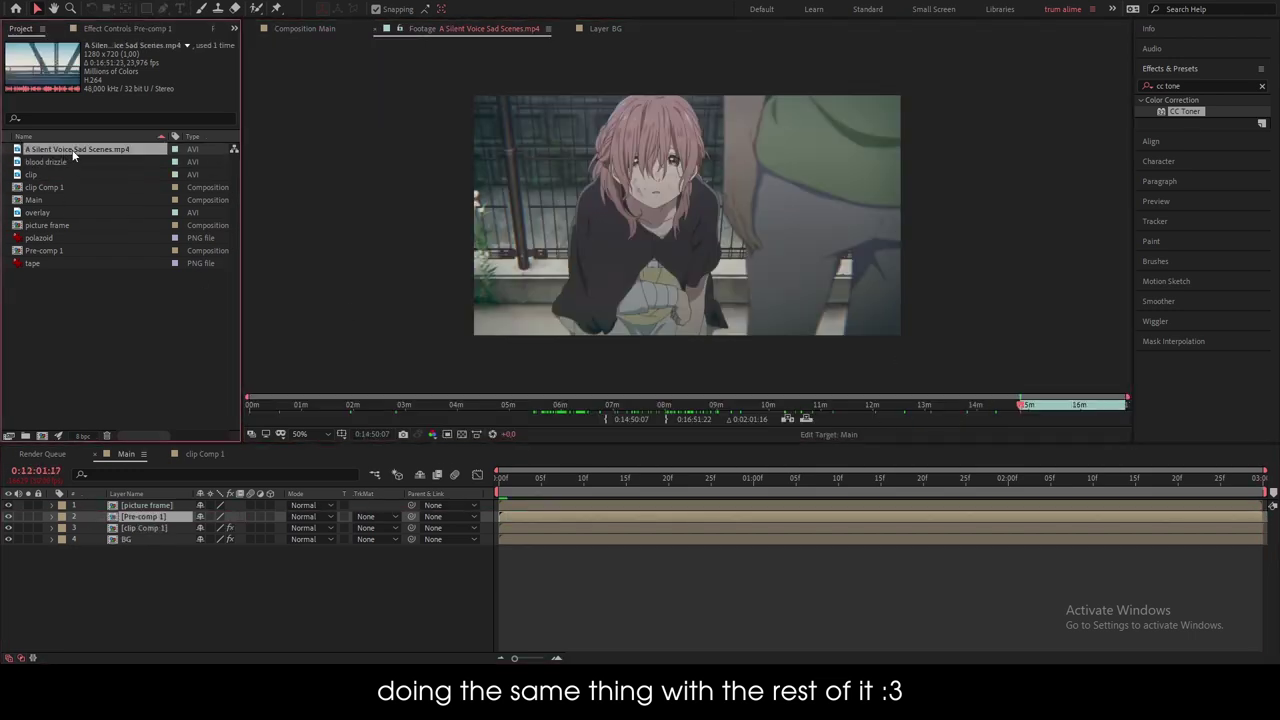
# Step: Scale the new clip to 73% and mask it to the polaroid's photo area
pyautogui.rightClick(529, 516)
pyautogui.press('Escape')
pyautogui.press('s')
pyautogui.moveTo(225, 527); pyautogui.dragTo(205, 537)
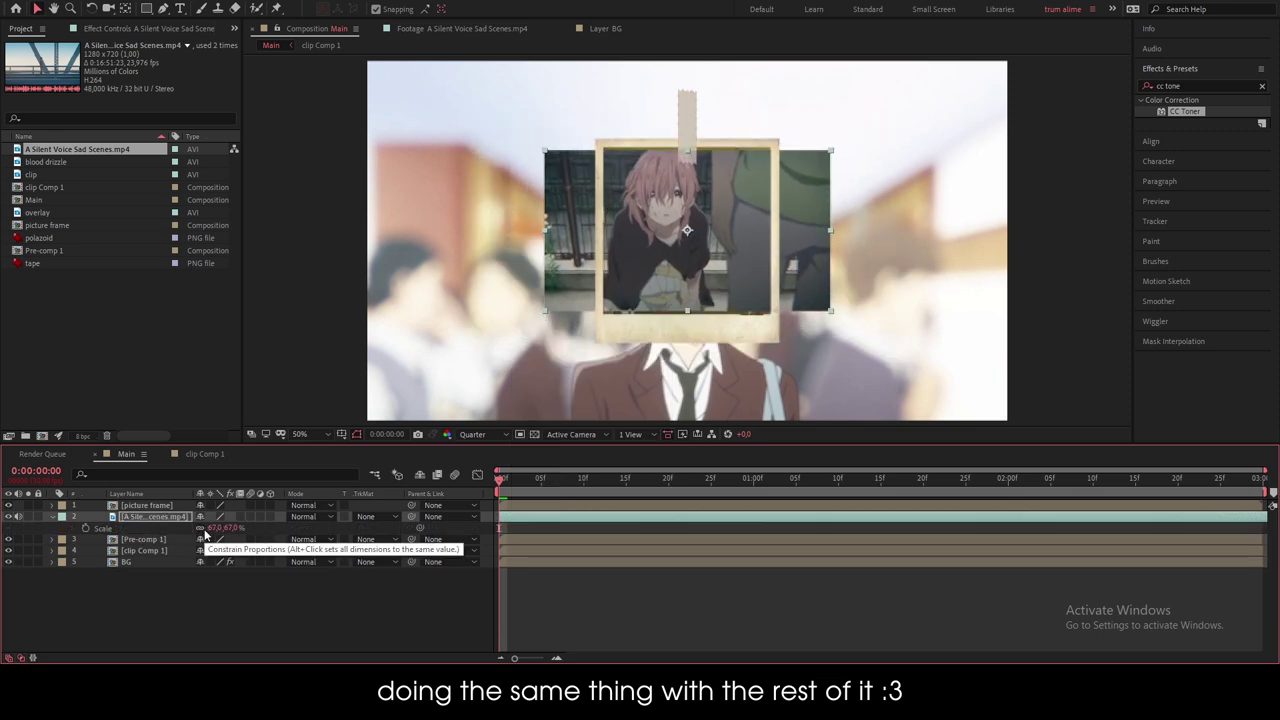
pyautogui.press('q')
pyautogui.moveTo(603, 147); pyautogui.dragTo(778, 313)
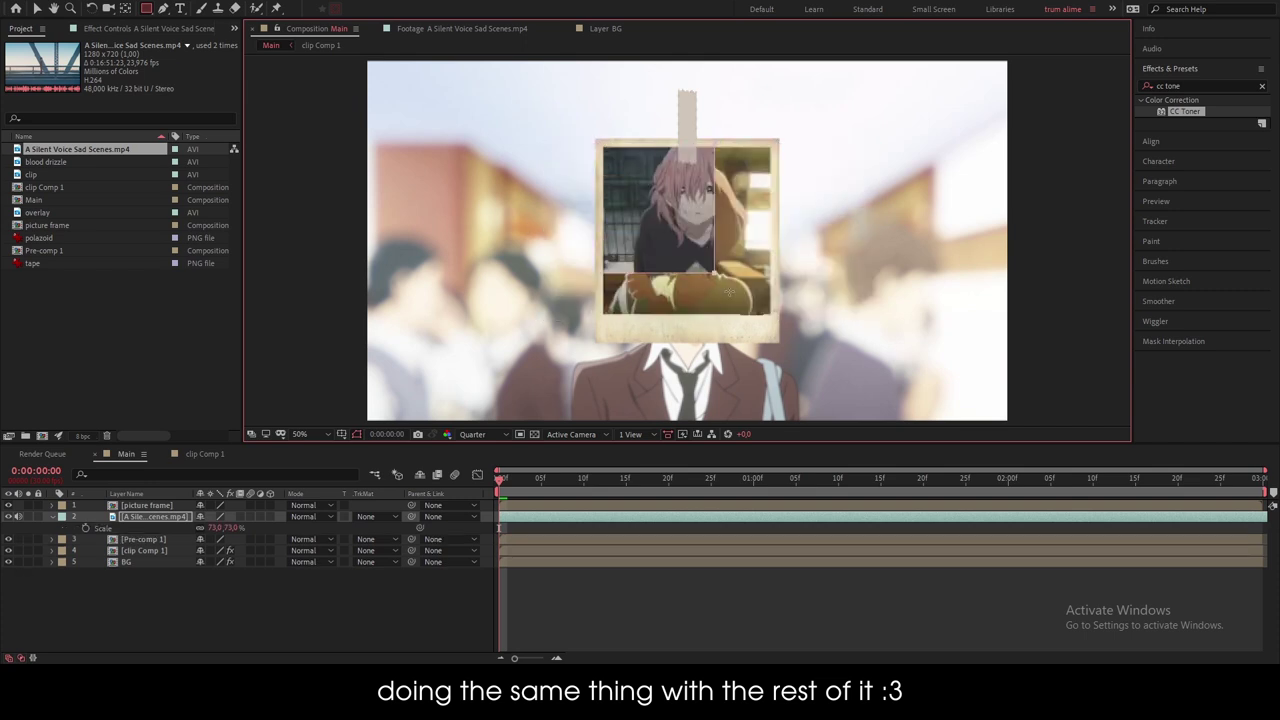
# Step: Duplicate the picture frame and pre-compose it with the clip into Pre-comp 2
pyautogui.click(164, 505)
pyautogui.hotkey('ctrl', 'd')
pyautogui.click(163, 527)
pyautogui.hotkey('ctrl', 'shift', 'c')
pyautogui.press('Return')
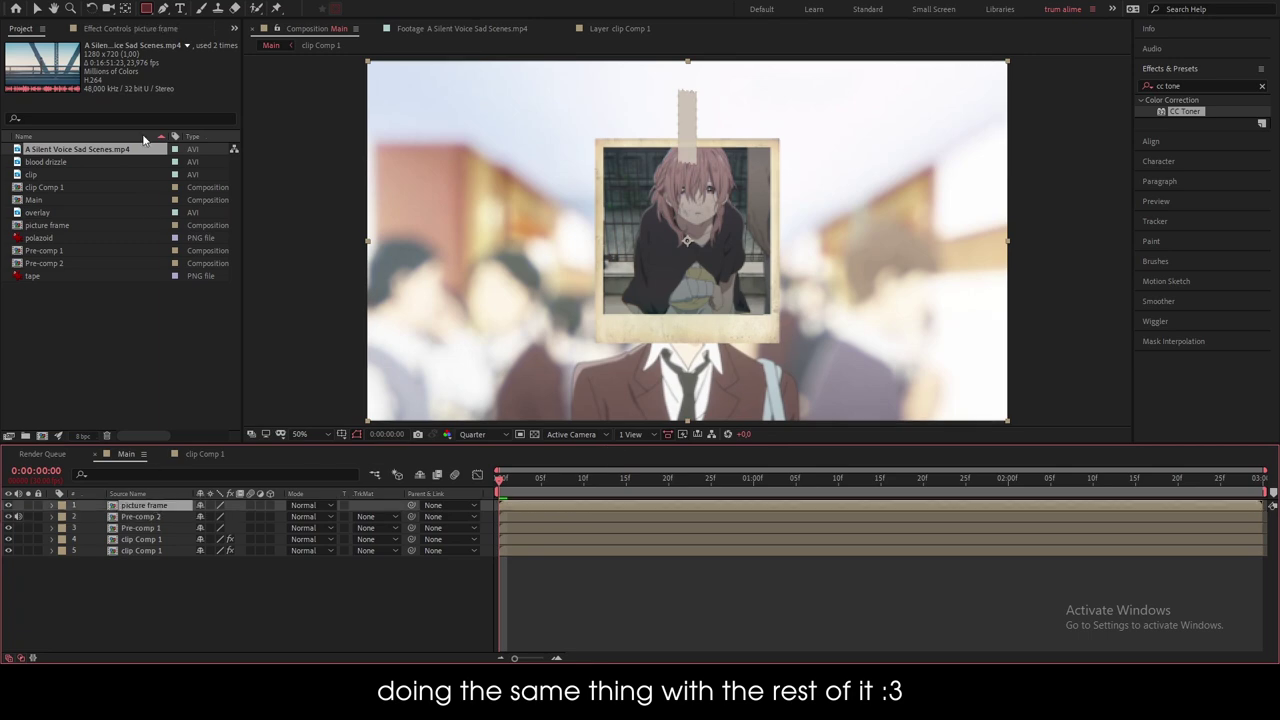
# Step: Add the ~6:47 dark-haired boy scene to Main as a frozen frame, nudged upward
pyautogui.click(466, 30)
pyautogui.moveTo(1018, 404); pyautogui.dragTo(180, 516)
pyautogui.rightClick(505, 518)
pyautogui.moveTo(600, 228)
pyautogui.click(713, 271)
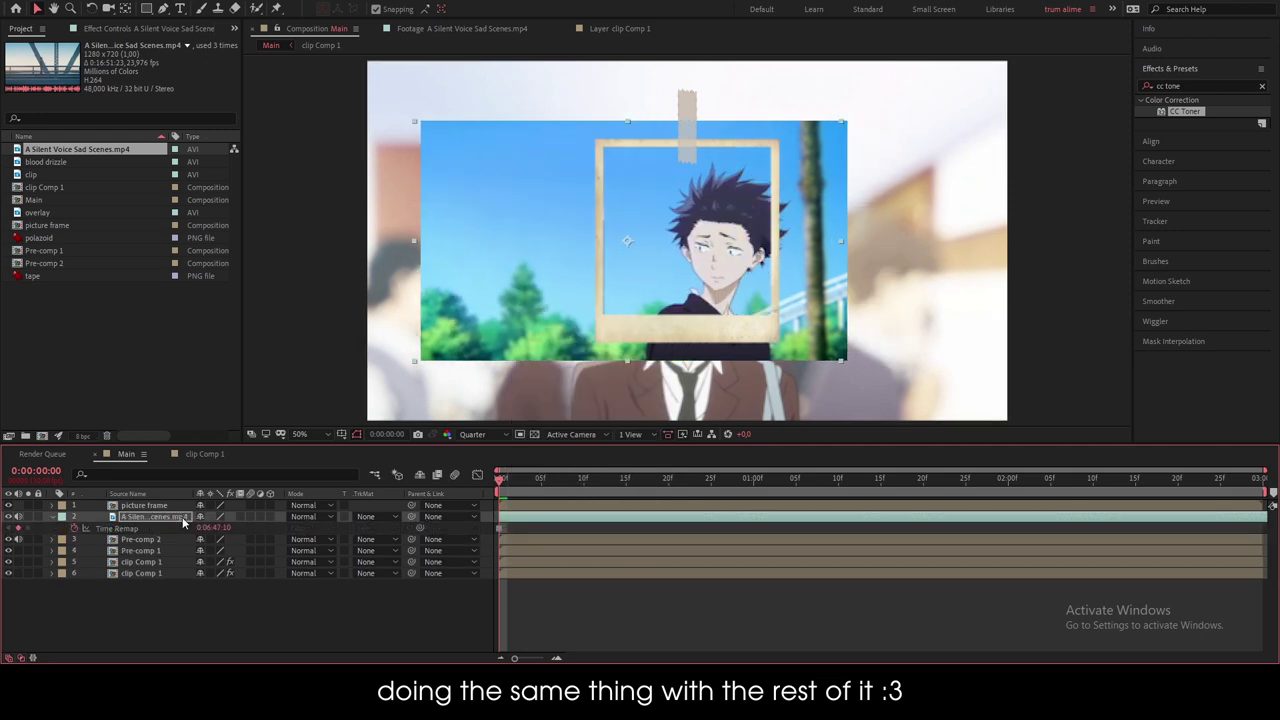
pyautogui.hotkey('shift', 'Up')
pyautogui.hotkey('shift', 'Up')
pyautogui.hotkey('shift', 'Up')
pyautogui.hotkey('shift', 'Up')
pyautogui.hotkey('shift', 'Up')
pyautogui.hotkey('shift', 'Up')
pyautogui.hotkey('shift', 'Up')
pyautogui.hotkey('shift', 'Up')
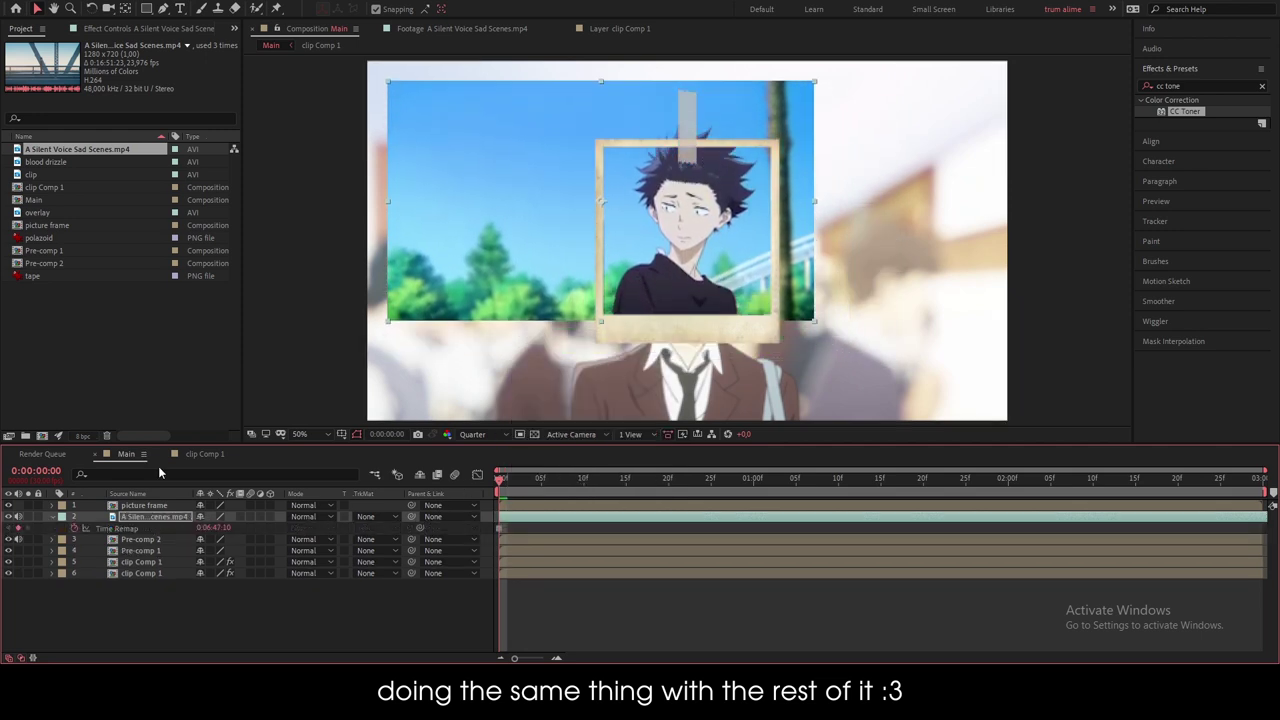
# Step: Mask the clip to the photo area, duplicate the frame, and pre-compose both into Pre-comp 3
pyautogui.click(146, 8)
pyautogui.moveTo(599, 143); pyautogui.dragTo(773, 317)
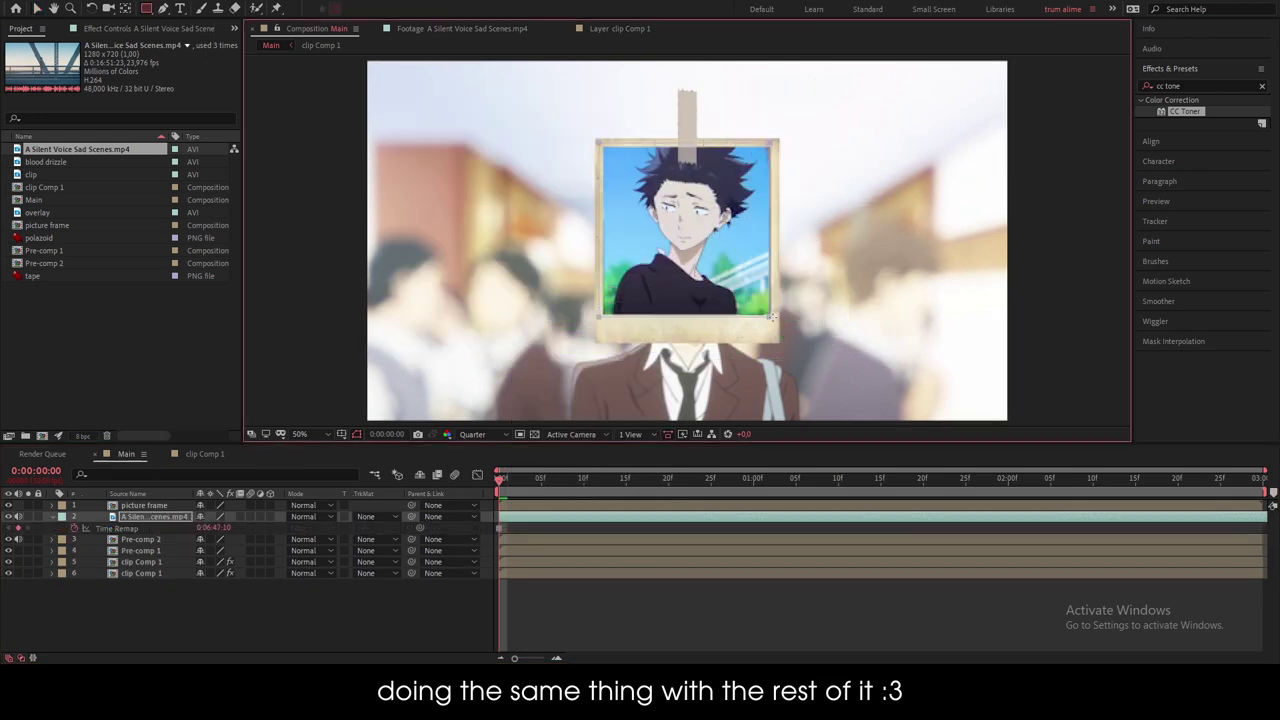
pyautogui.click(144, 505)
pyautogui.hotkey('ctrl', 'd')
pyautogui.rightClick(170, 535)
pyautogui.click(212, 470)
pyautogui.press('Return')
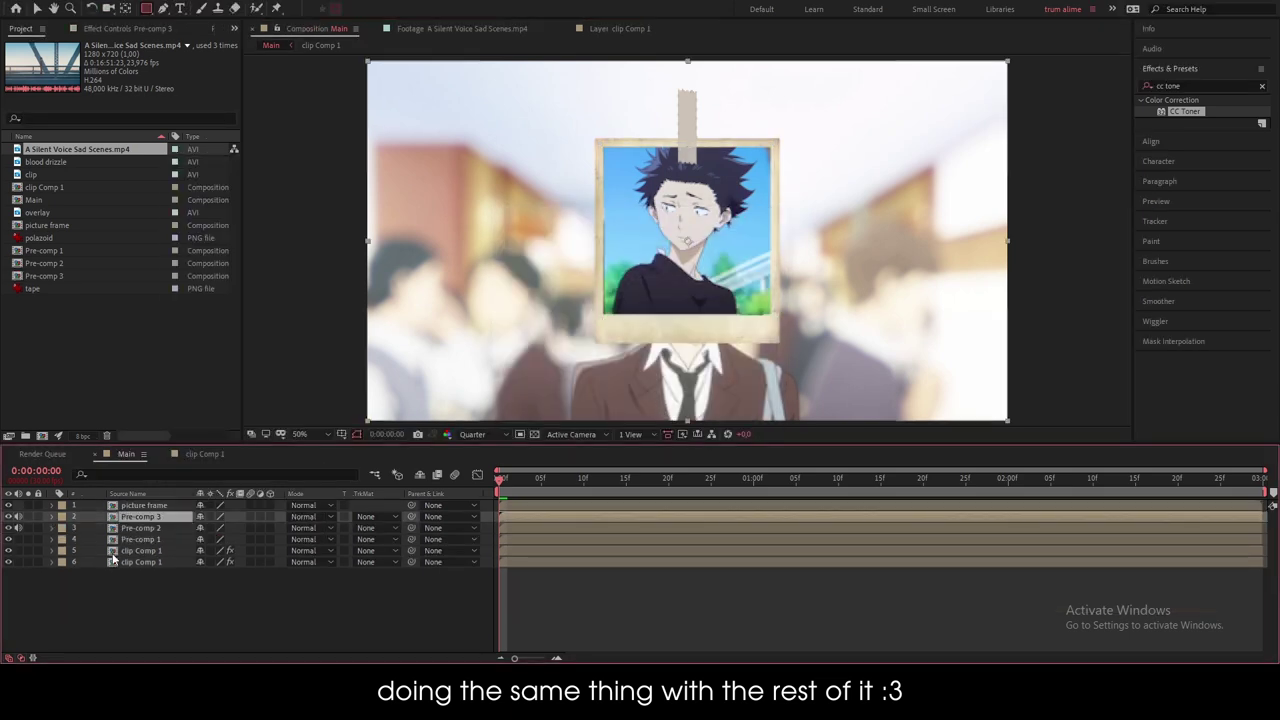
pyautogui.click(27, 505)
pyautogui.press('v')
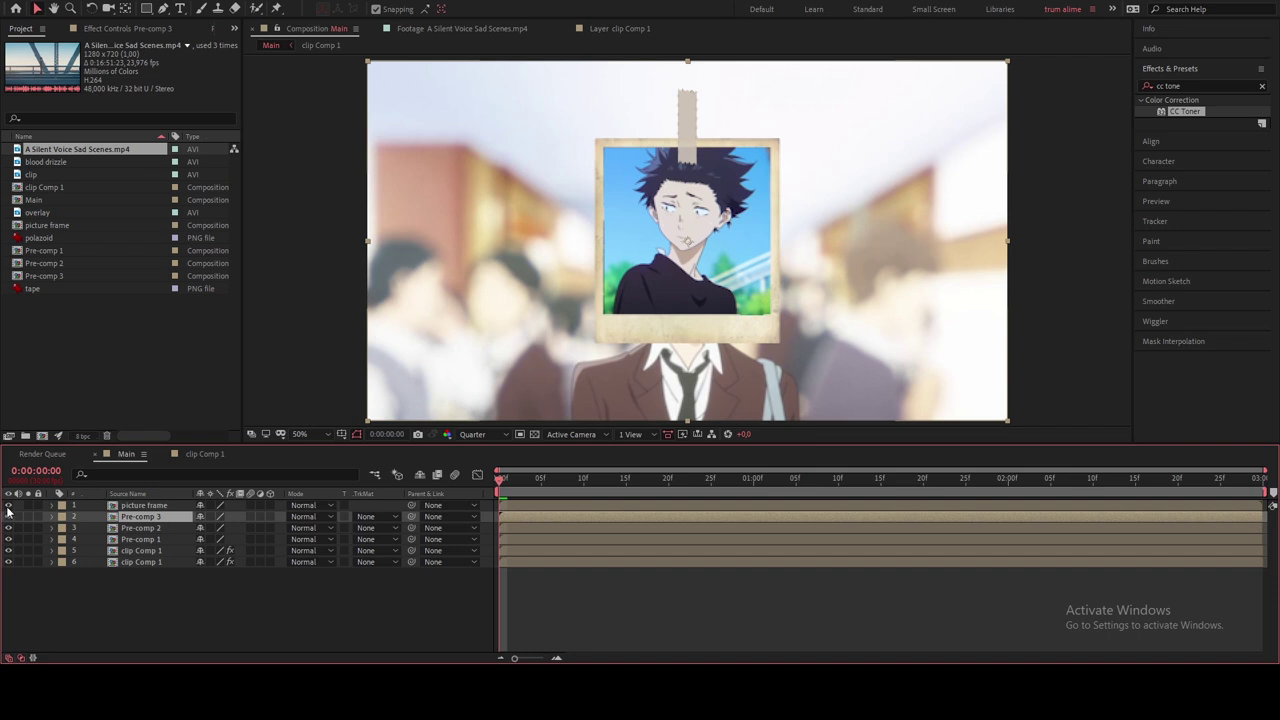
# Step: Hide the three pre-comps and picture frame, leaving the clip Comp 1 layers visible
pyautogui.moveTo(9, 506); pyautogui.dragTo(9, 551)
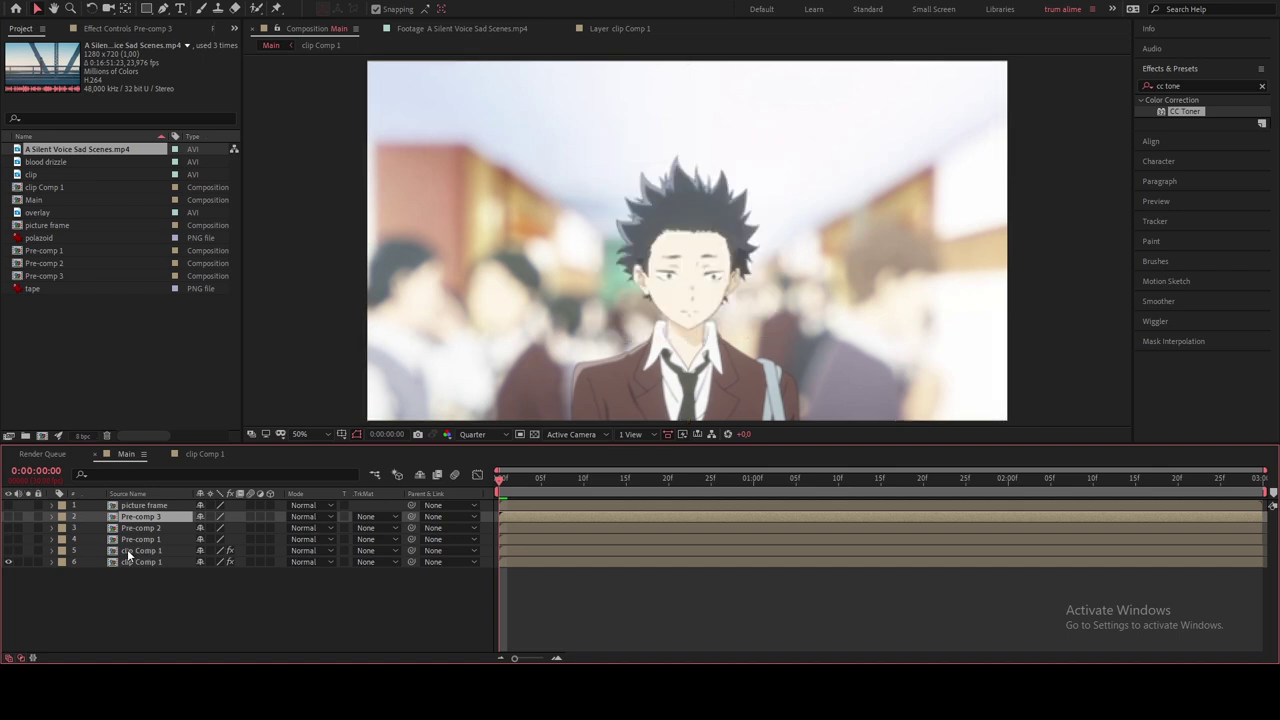
pyautogui.click(9, 550)
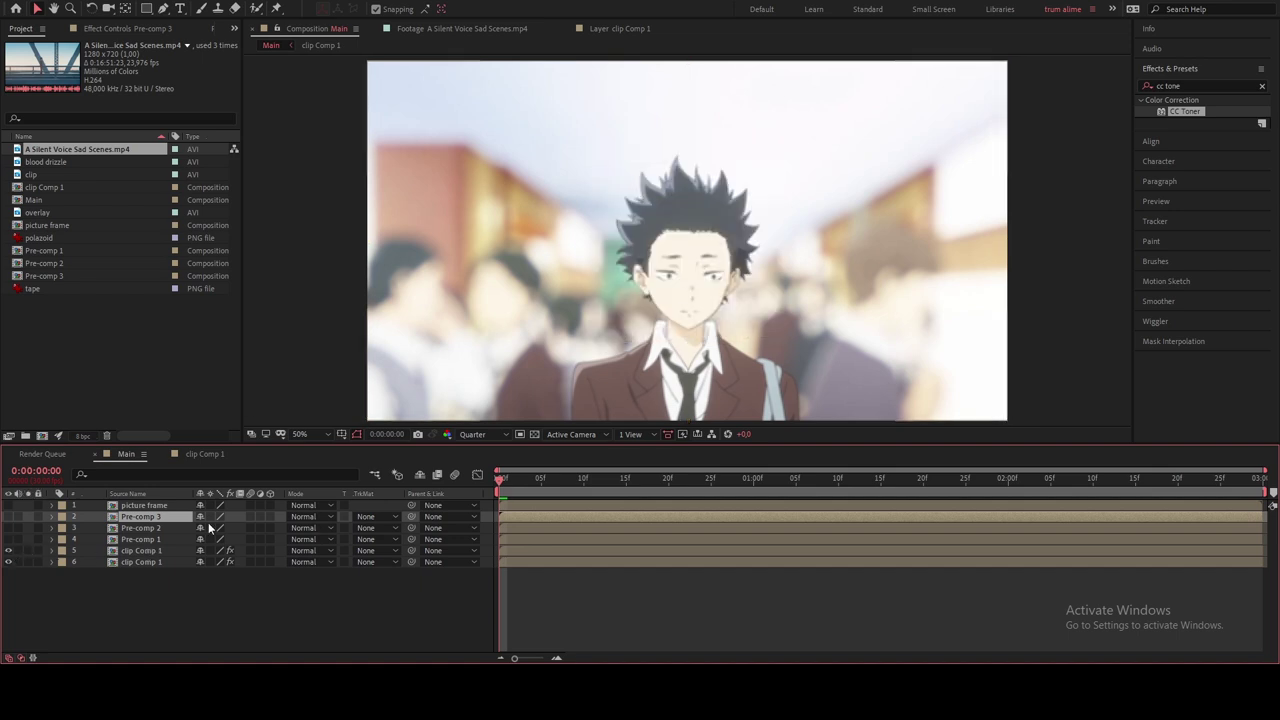
pyautogui.click(9, 539)
pyautogui.click(9, 539)
# Step: Set the viewer resolution to Full and expand the Tracker panel
pyautogui.click(478, 434)
pyautogui.click(478, 462)
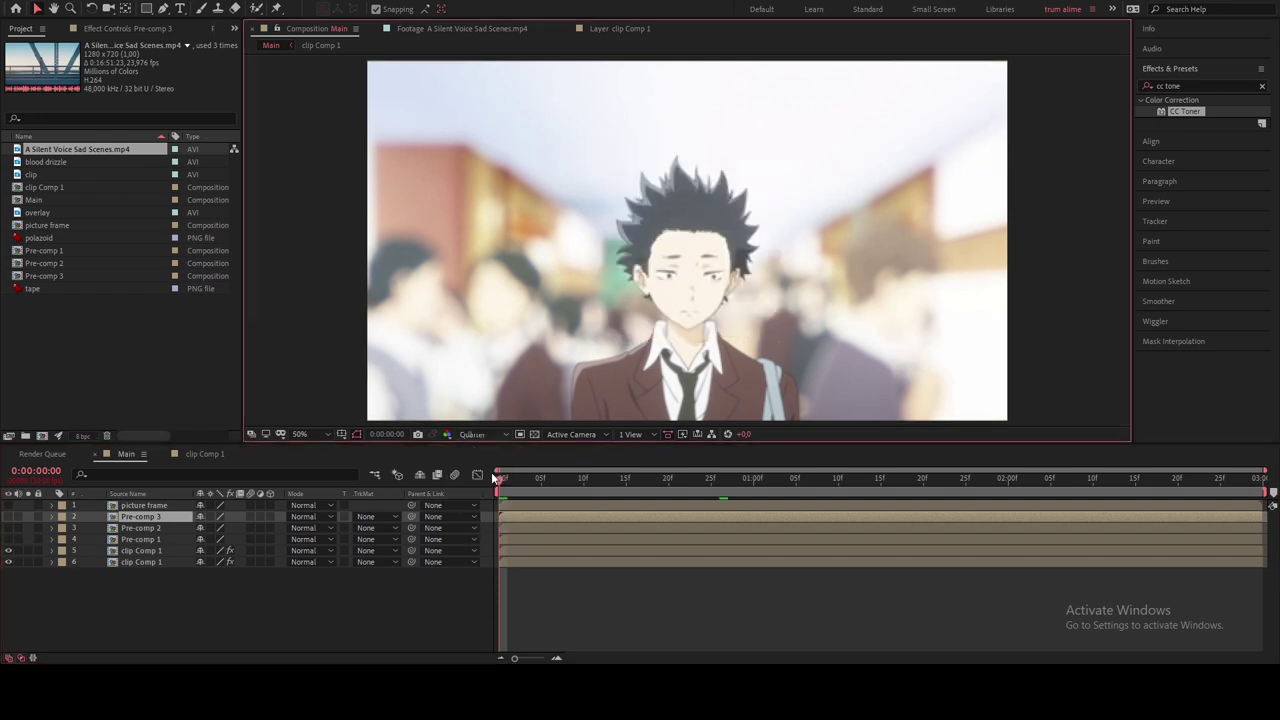
pyautogui.click(1166, 224)
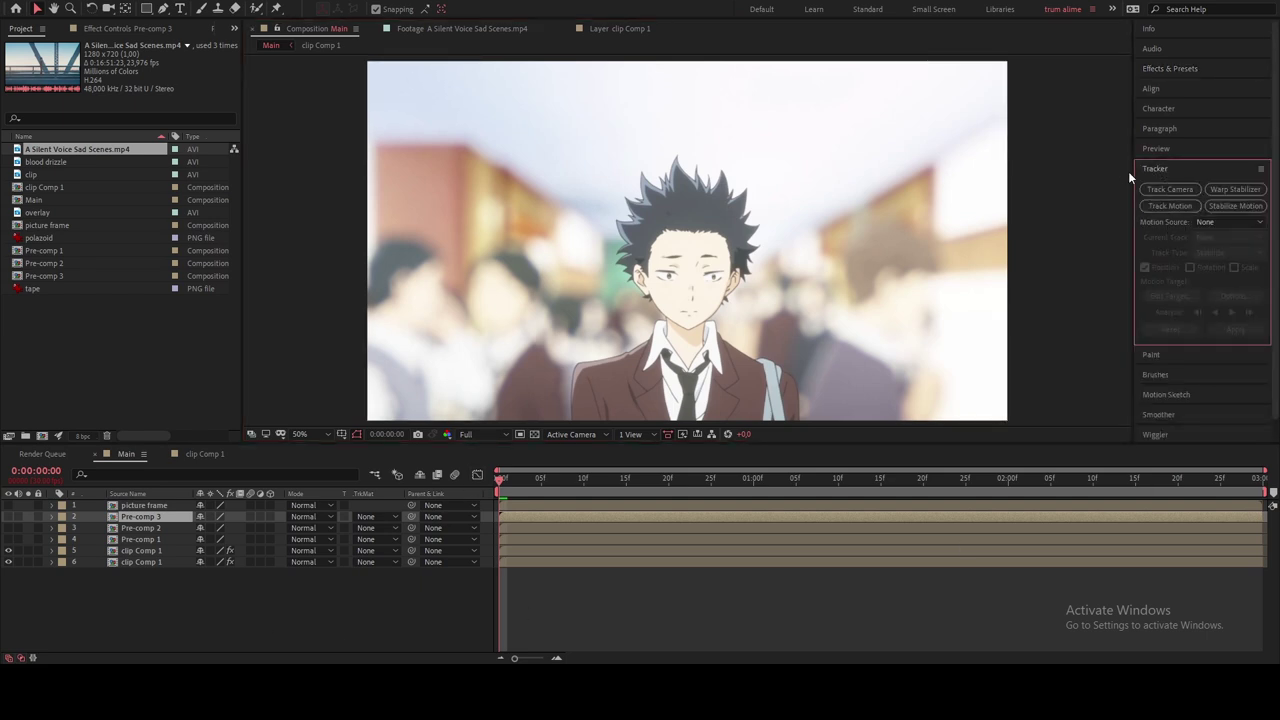
pyautogui.click(257, 4)
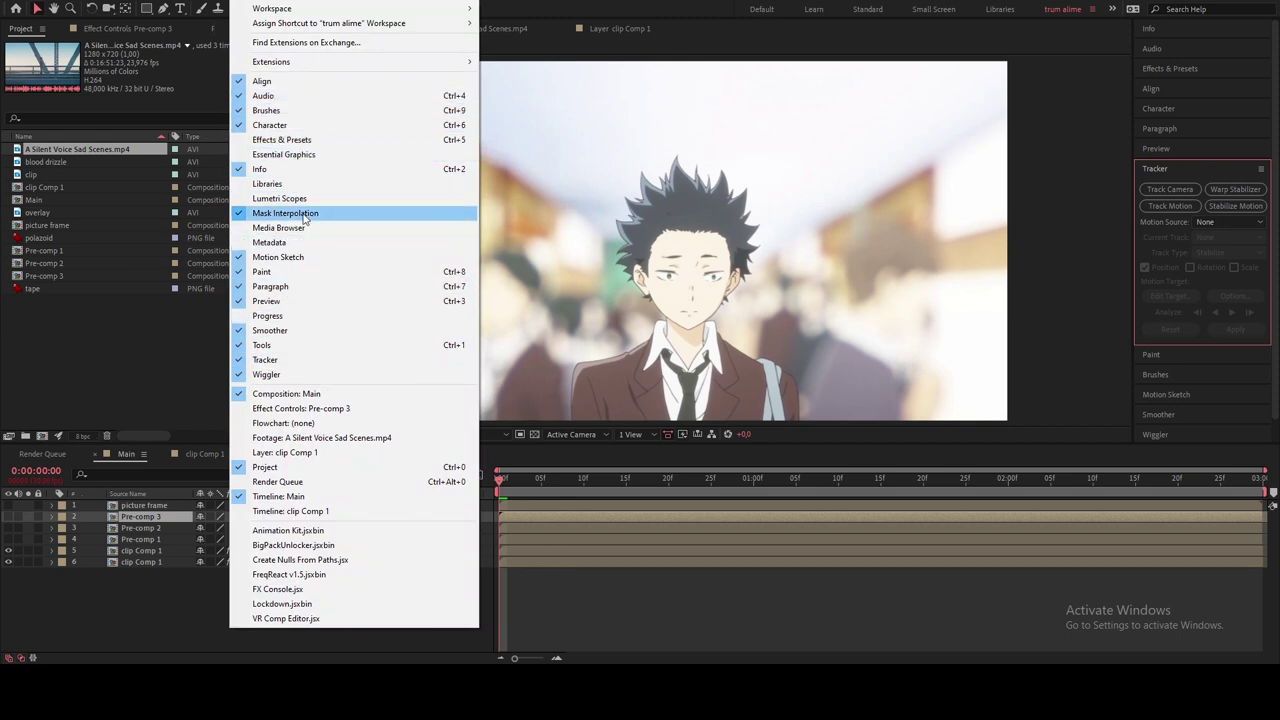
pyautogui.click(130, 603)
pyautogui.click(137, 552)
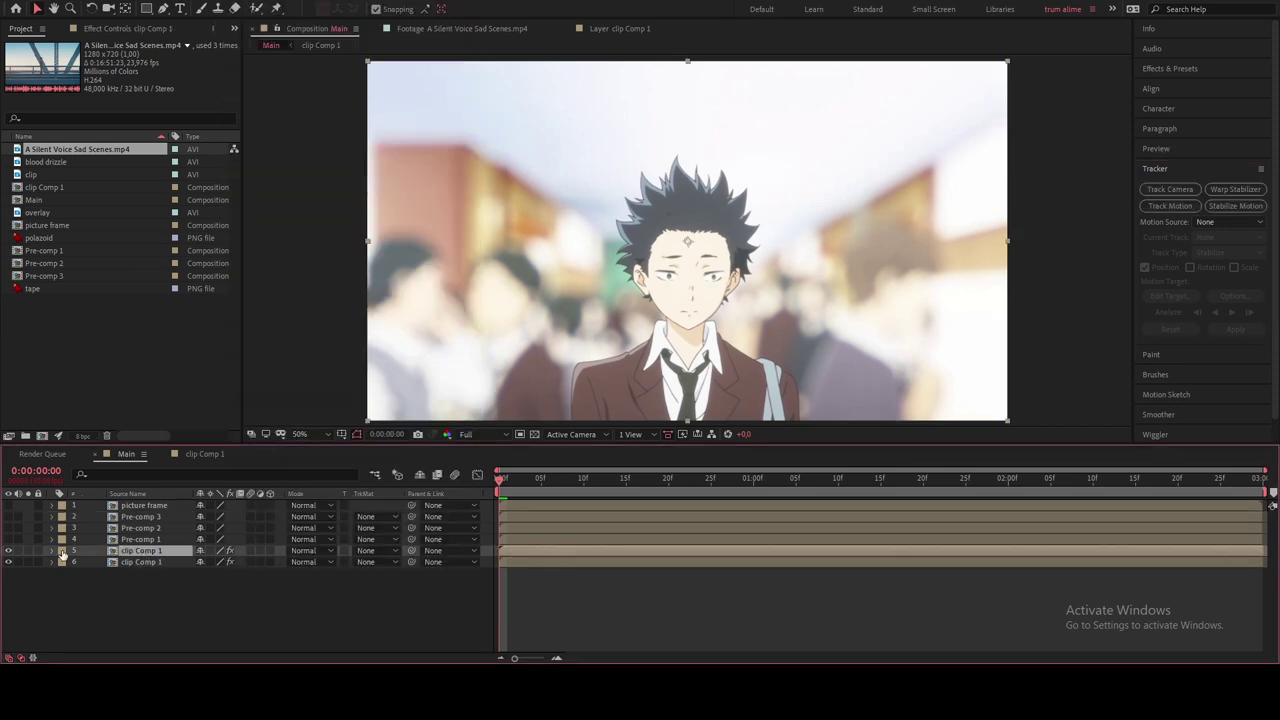
# Step: Solo clip Comp 1 and re-enable visibility of layers 1–4
pyautogui.click(27, 554)
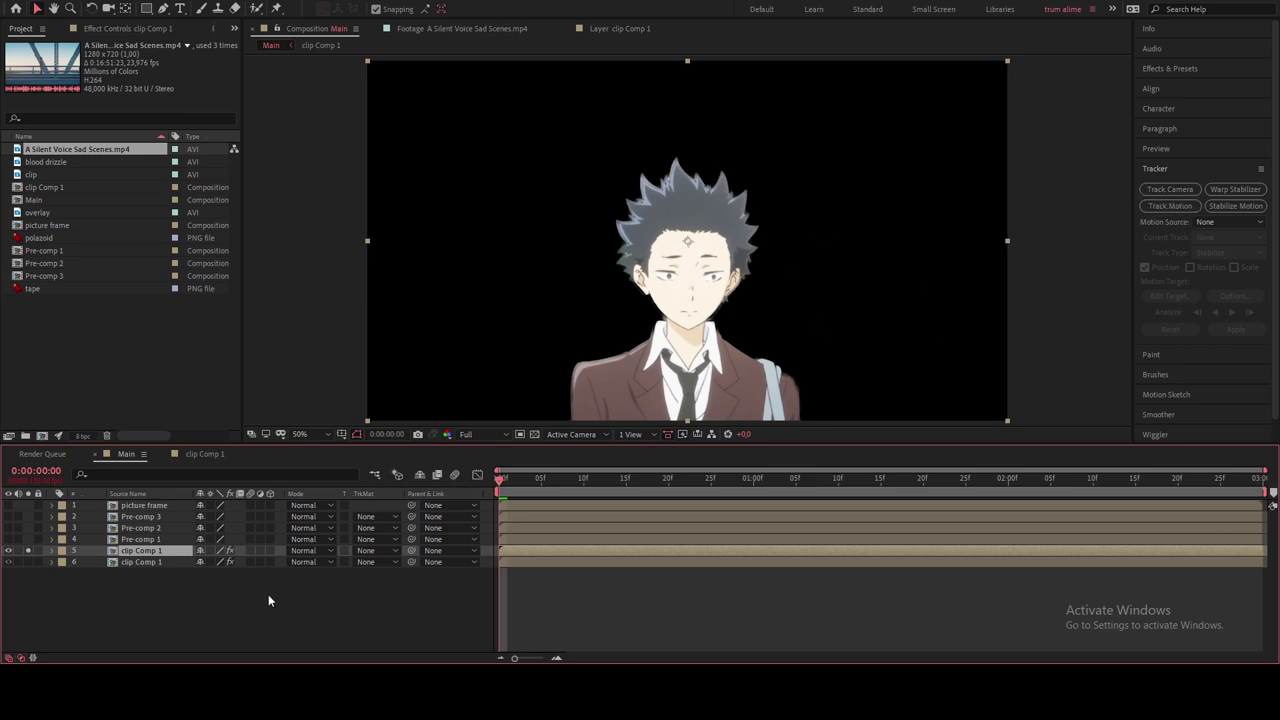
pyautogui.click(301, 593)
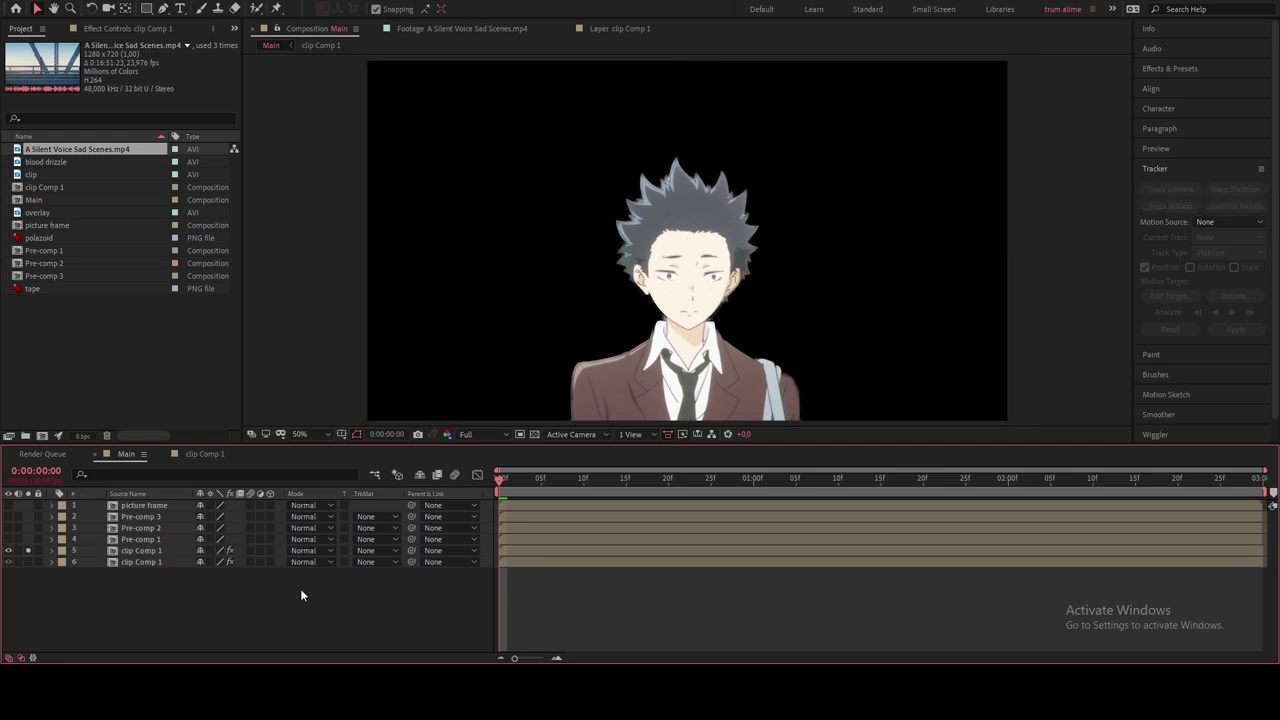
pyautogui.click(111, 551)
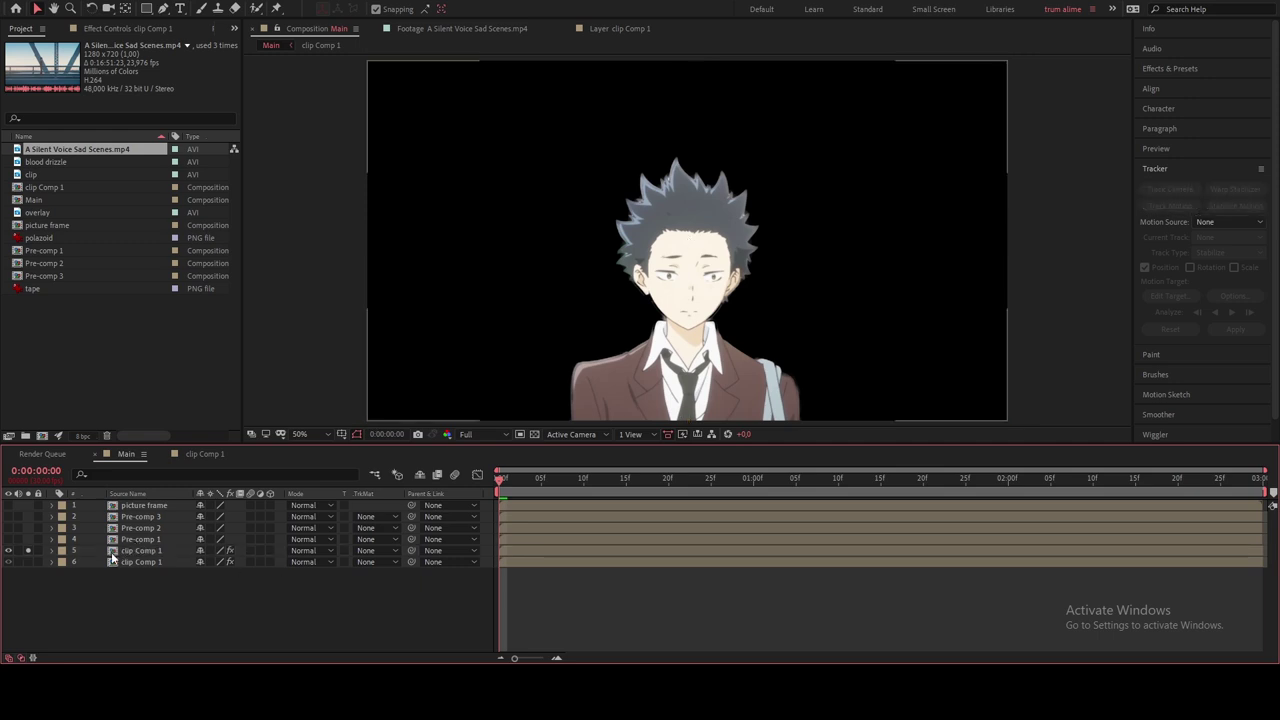
pyautogui.click(145, 539)
pyautogui.moveTo(7, 539); pyautogui.dragTo(10, 505)
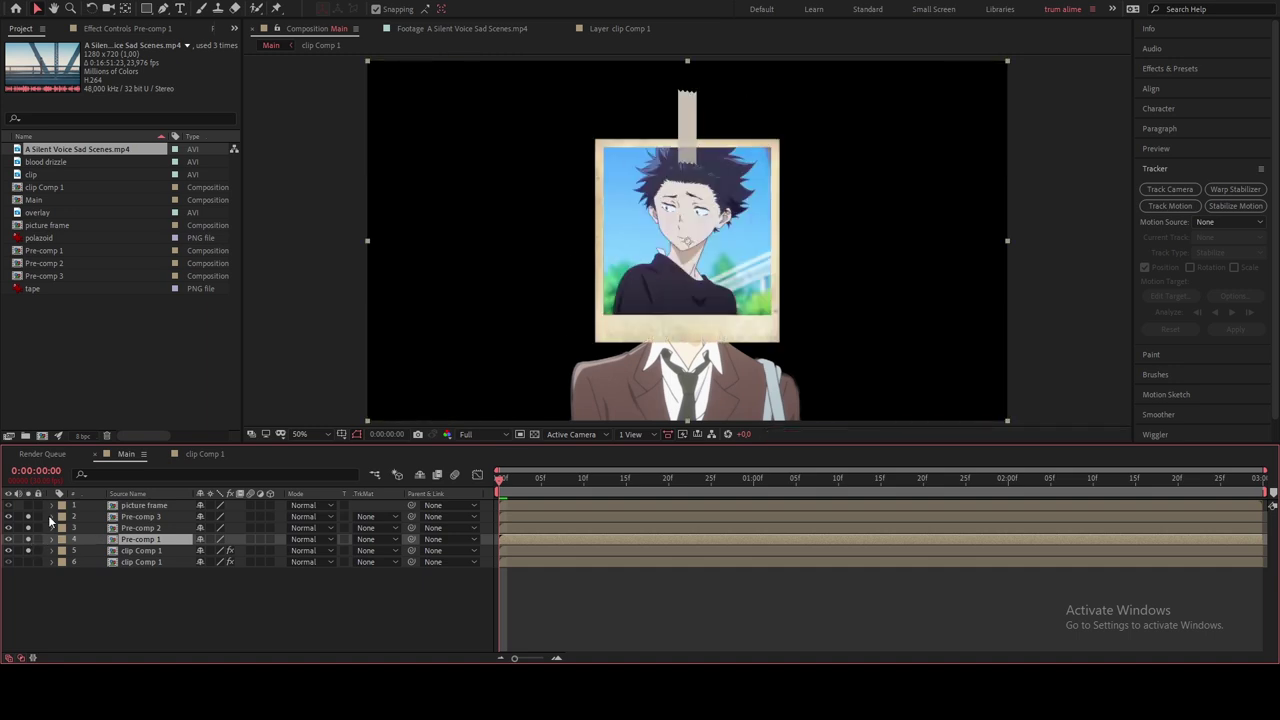
pyautogui.click(28, 550)
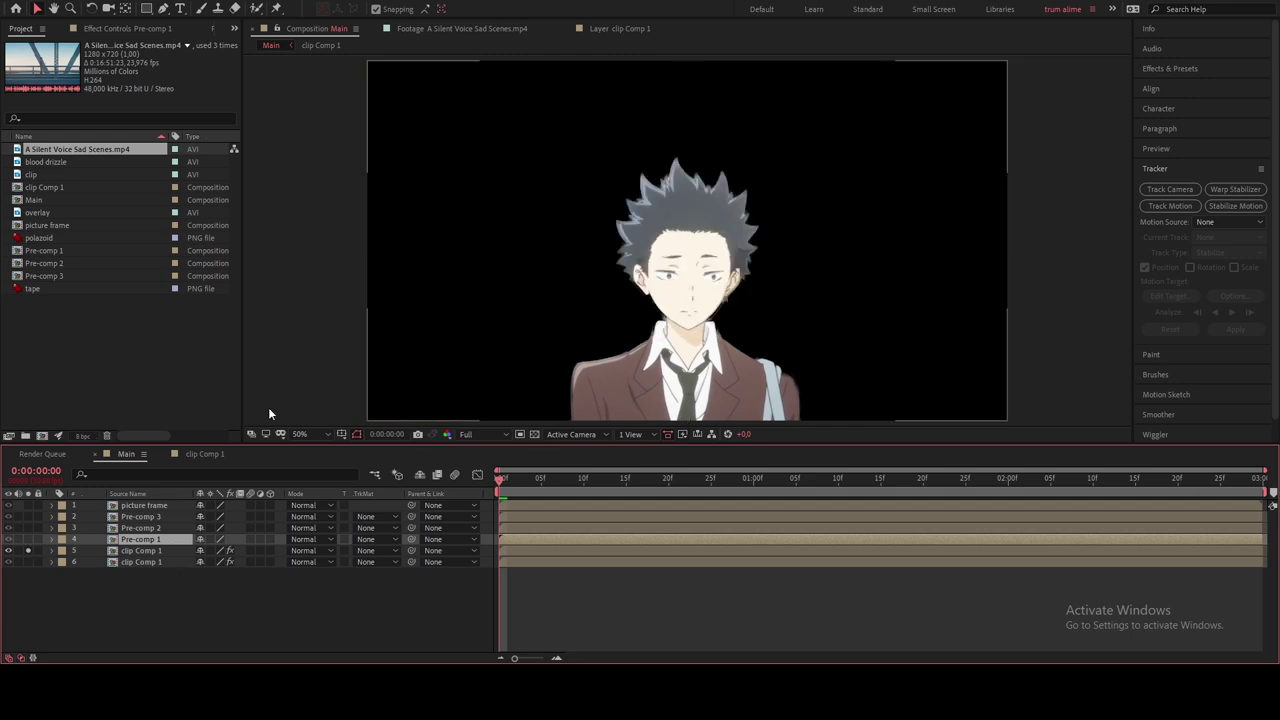
# Step: Add four null layers and start Track Motion on clip Comp 1
pyautogui.click(150, 506)
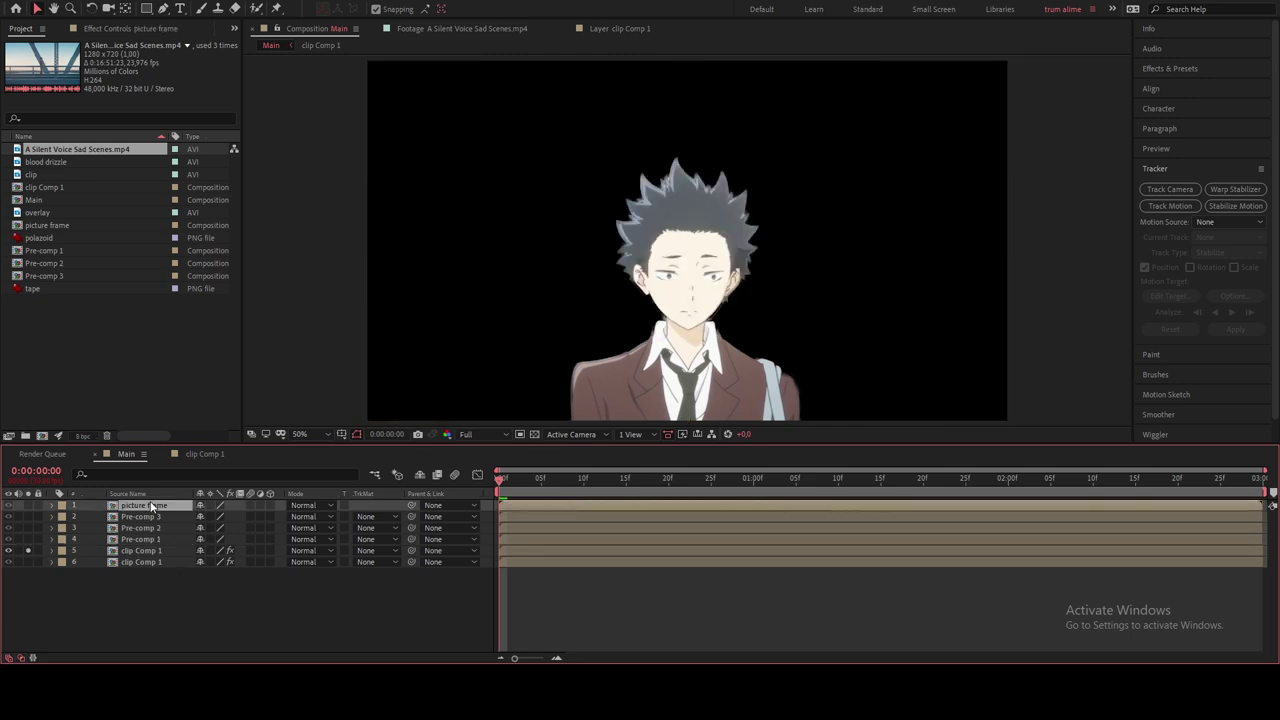
pyautogui.hotkey('ctrl', 'alt', 'shift', 'y')
pyautogui.hotkey('ctrl', 'alt', 'shift', 'y')
pyautogui.hotkey('ctrl', 'alt', 'shift', 'y')
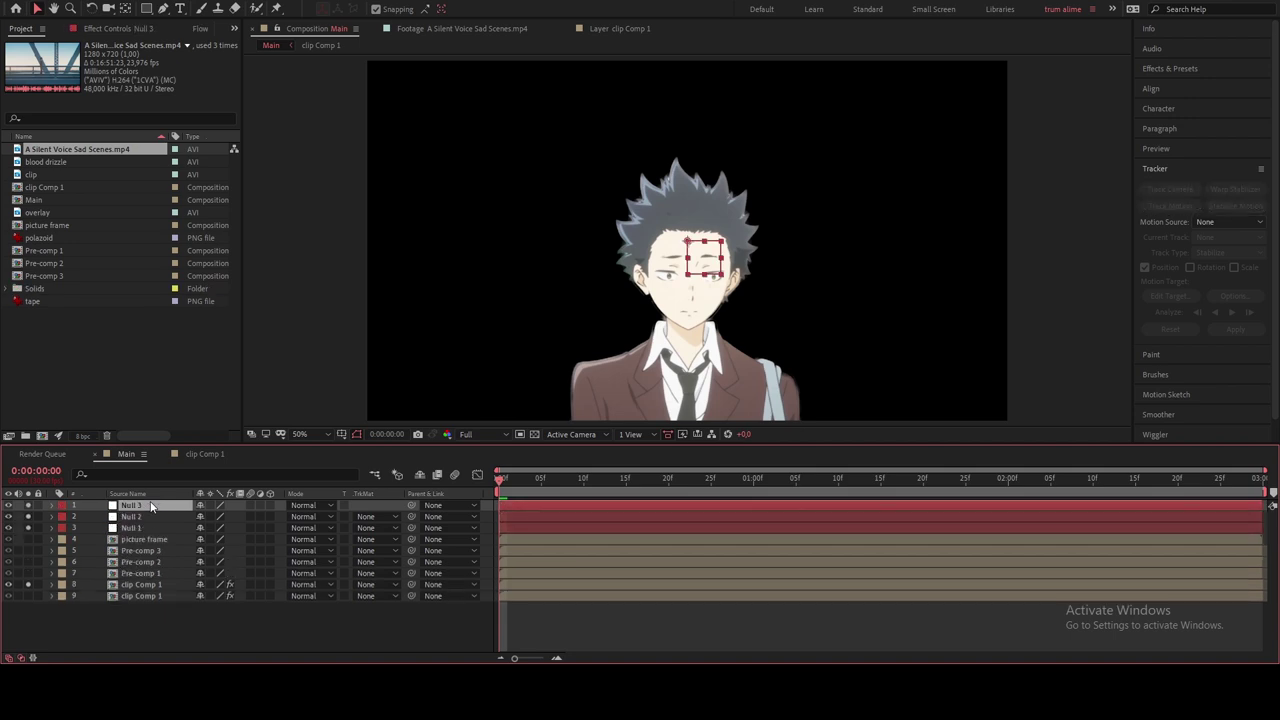
pyautogui.hotkey('ctrl', 'alt', 'shift', 'y')
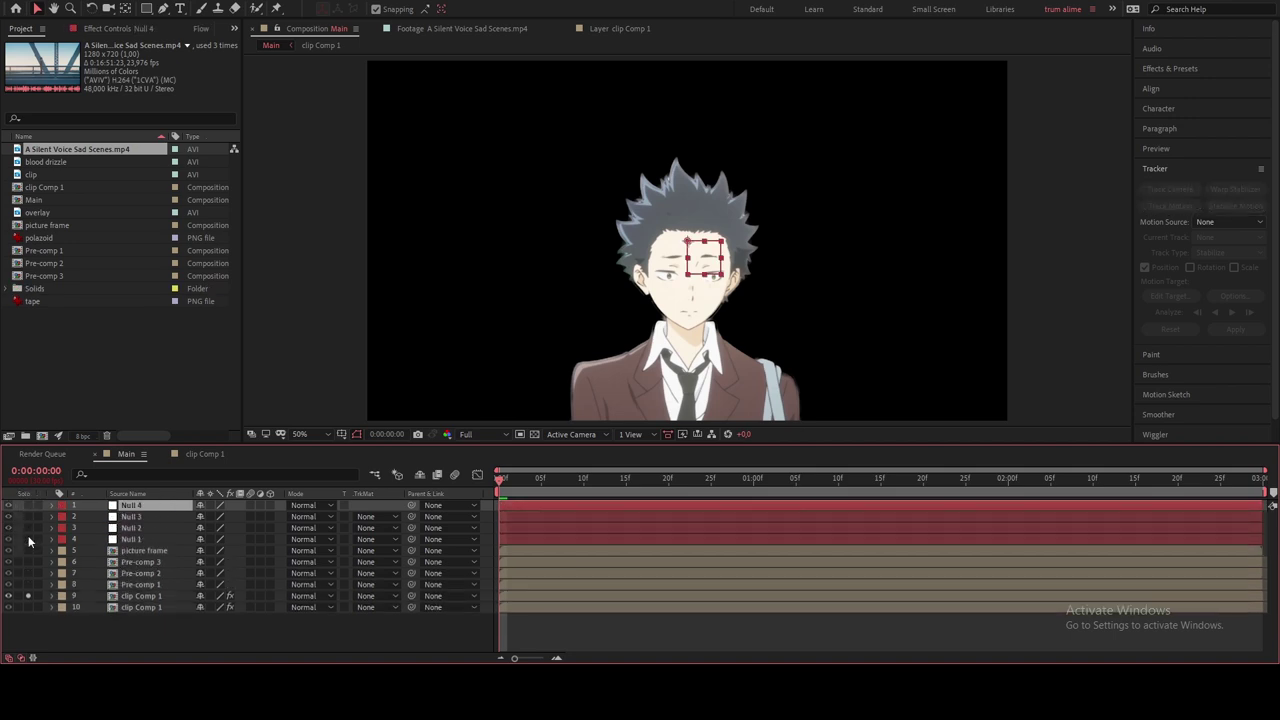
pyautogui.click(140, 596)
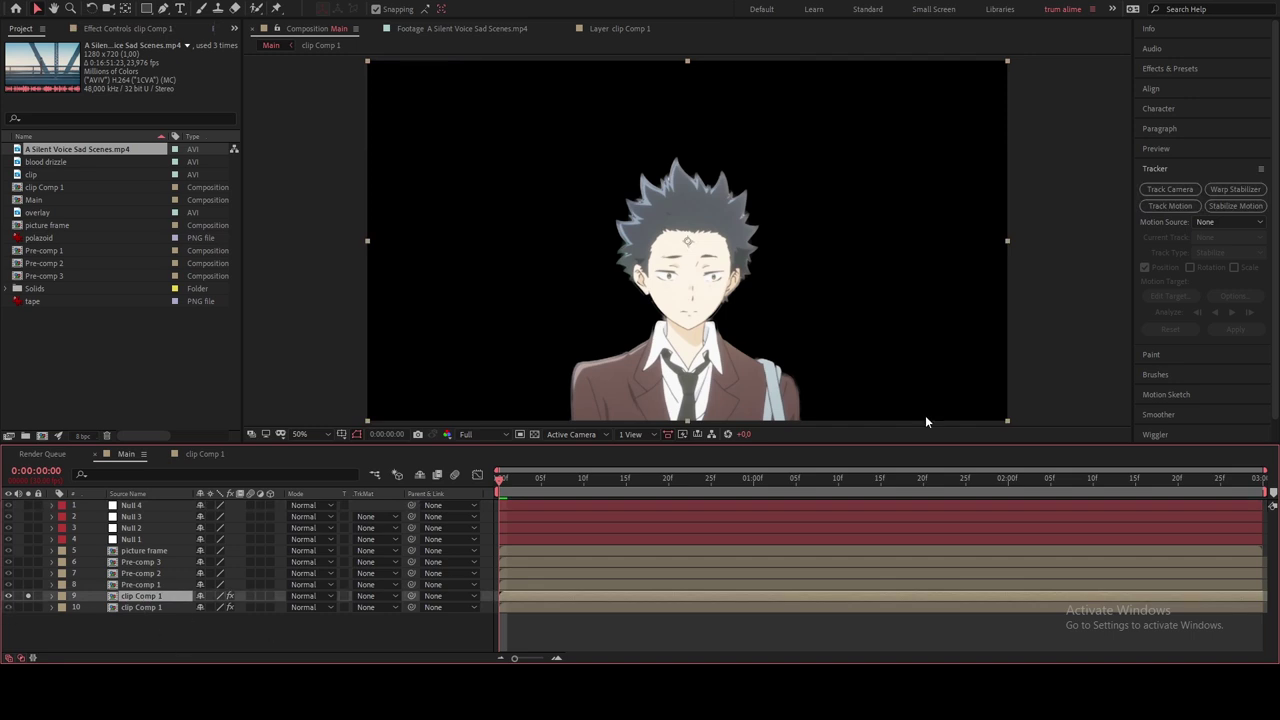
pyautogui.click(1170, 205)
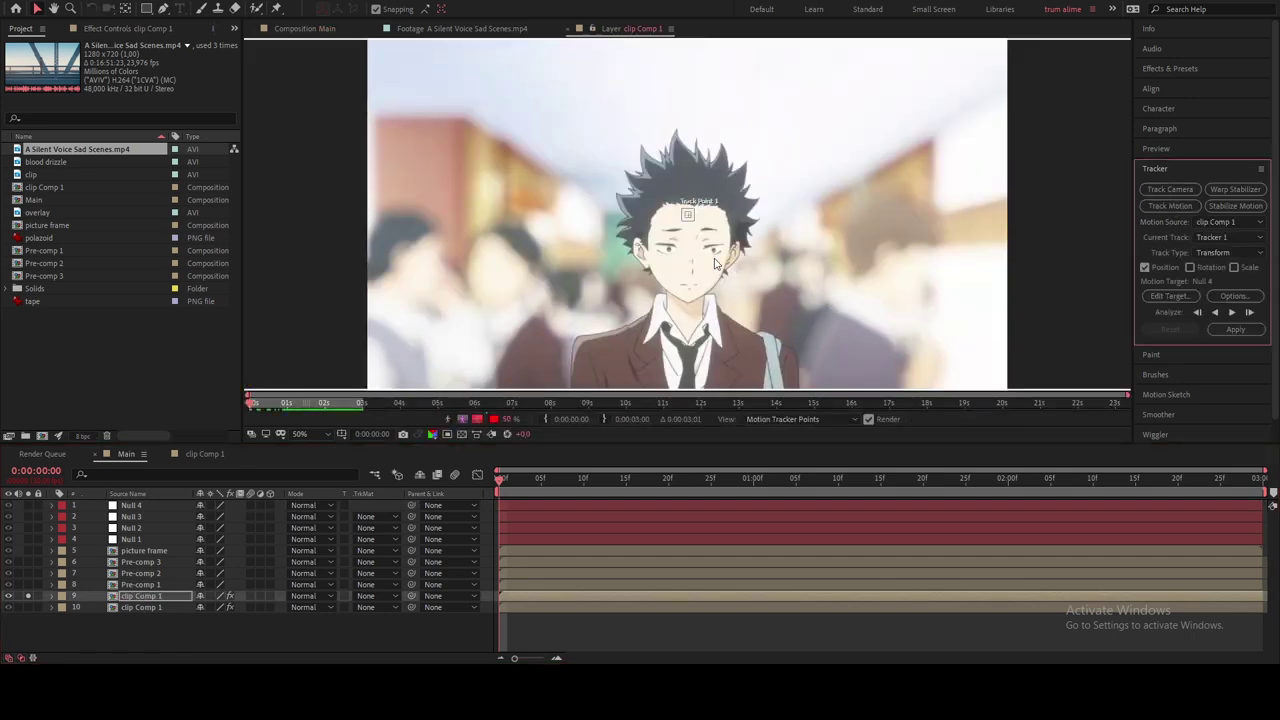
# Step: Magnify the clip and place Track Point 1 on the boy's forehead hairline
pyautogui.press('/')
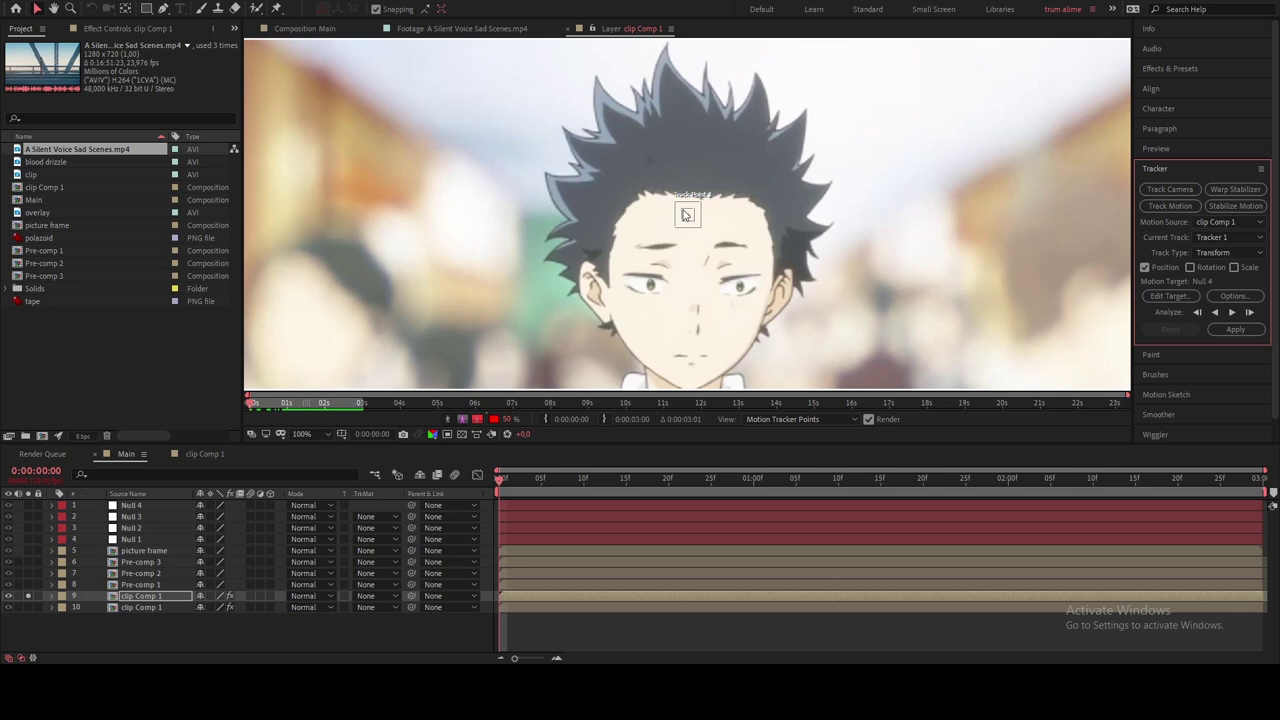
pyautogui.moveTo(688, 213); pyautogui.dragTo(757, 207)
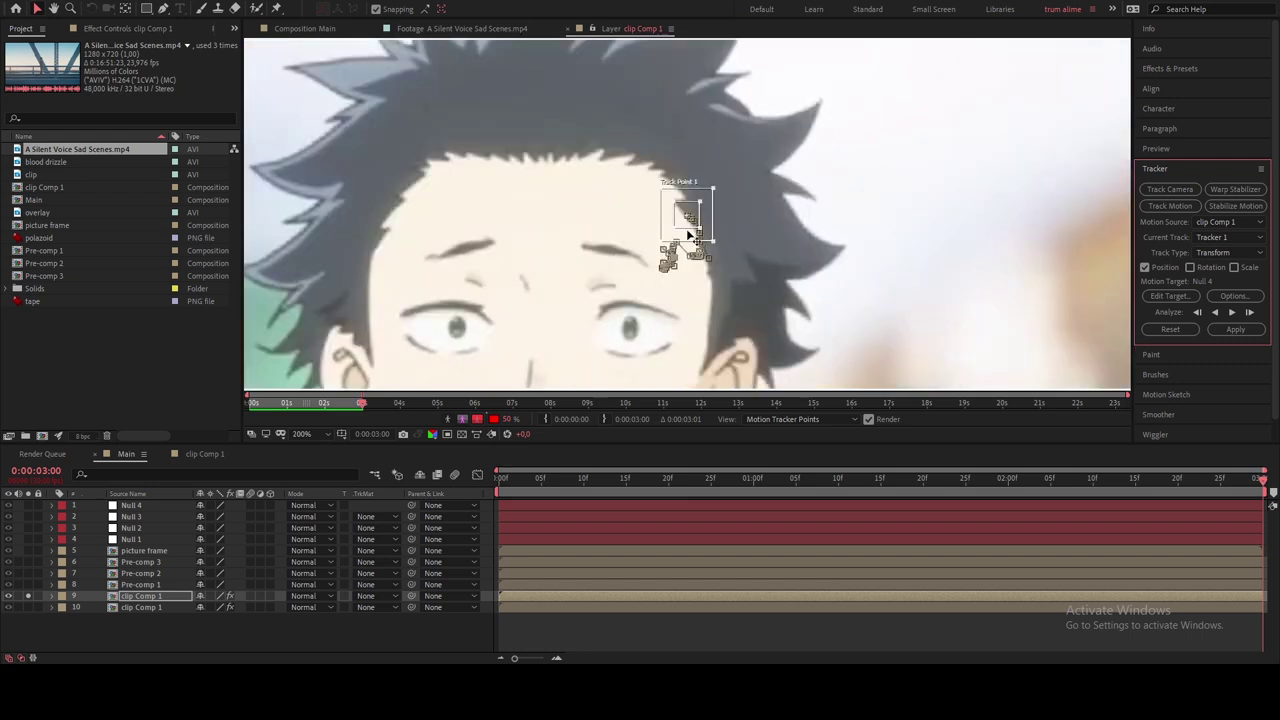
# Step: Set Null 1 as the motion target and apply the forehead track in X and Y
pyautogui.click(1170, 297)
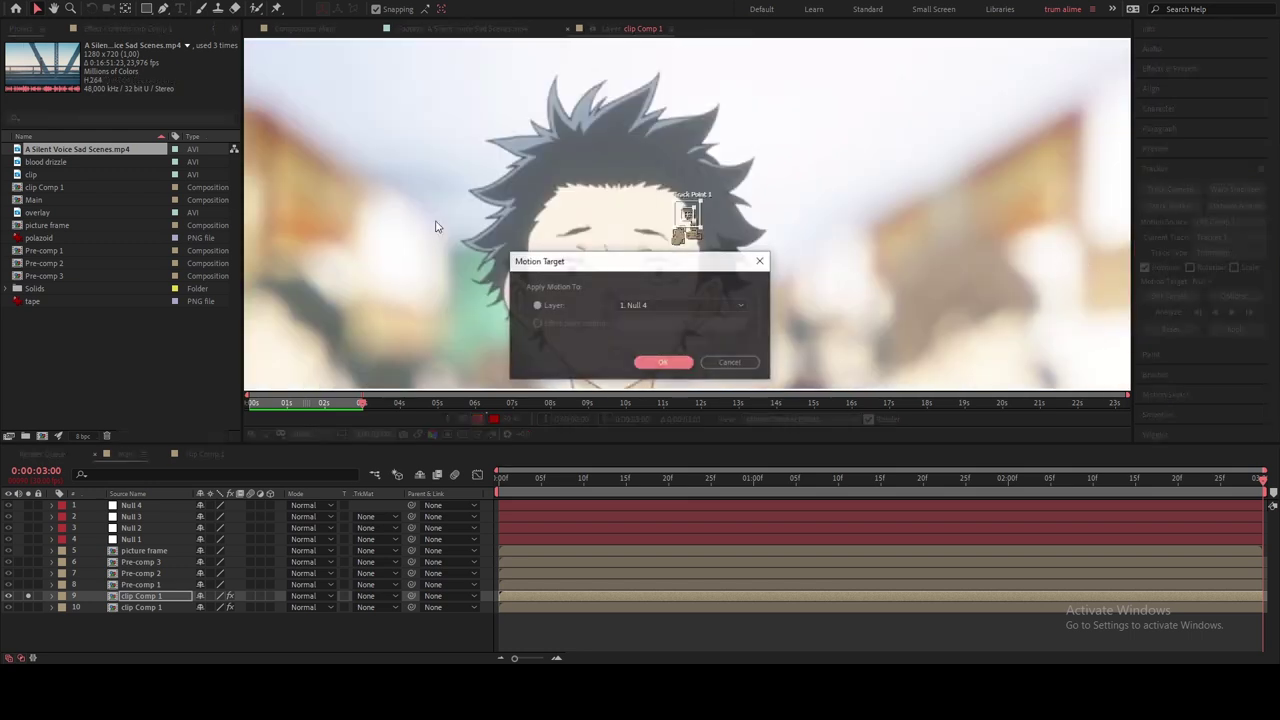
pyautogui.click(621, 305)
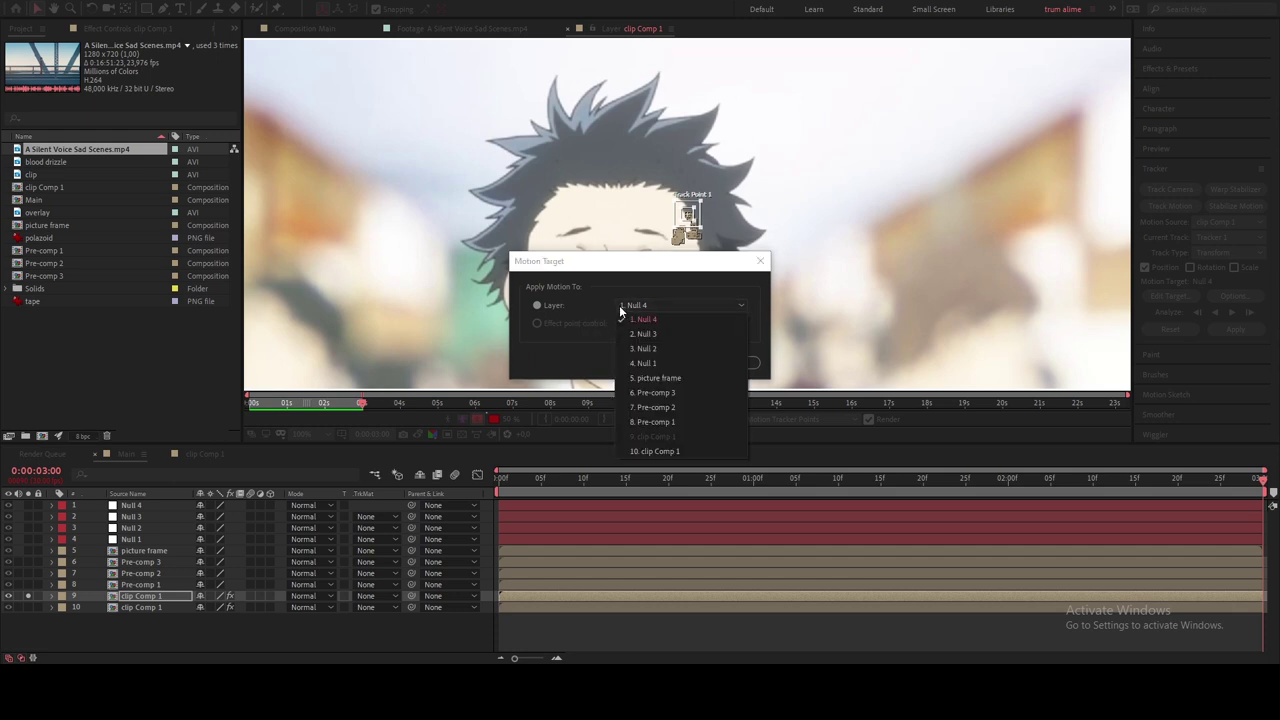
pyautogui.click(648, 363)
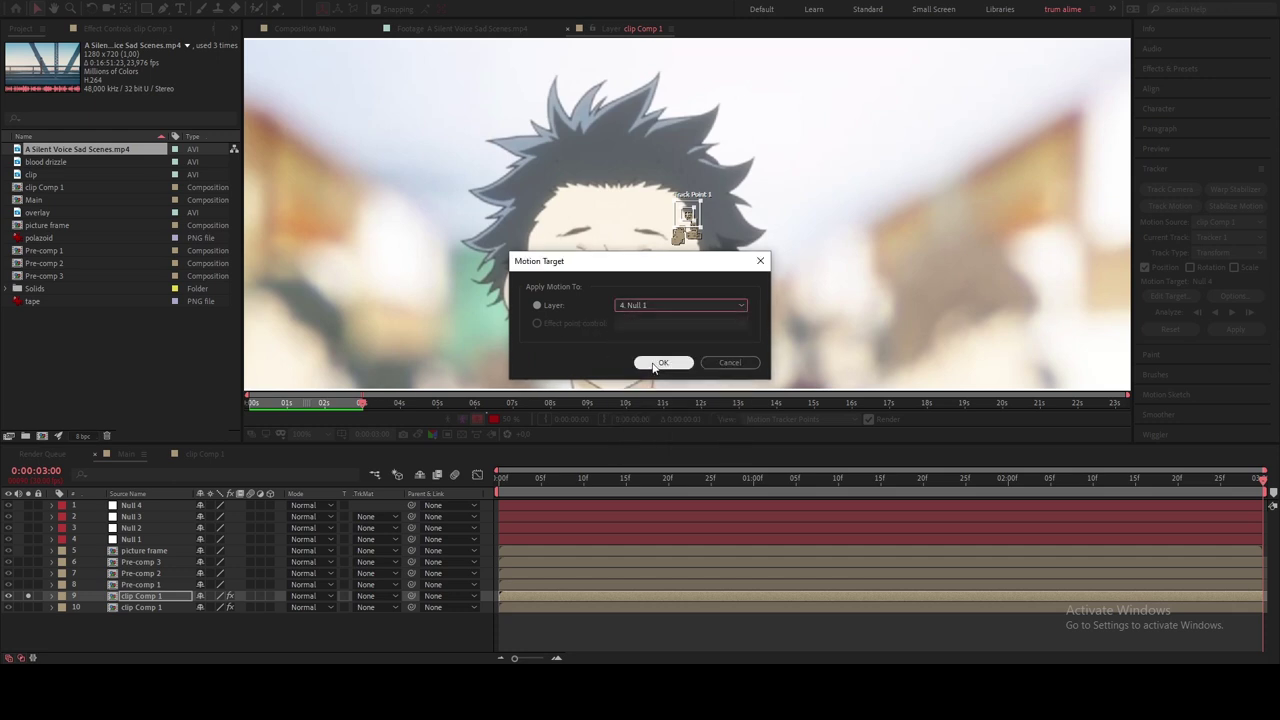
pyautogui.click(660, 363)
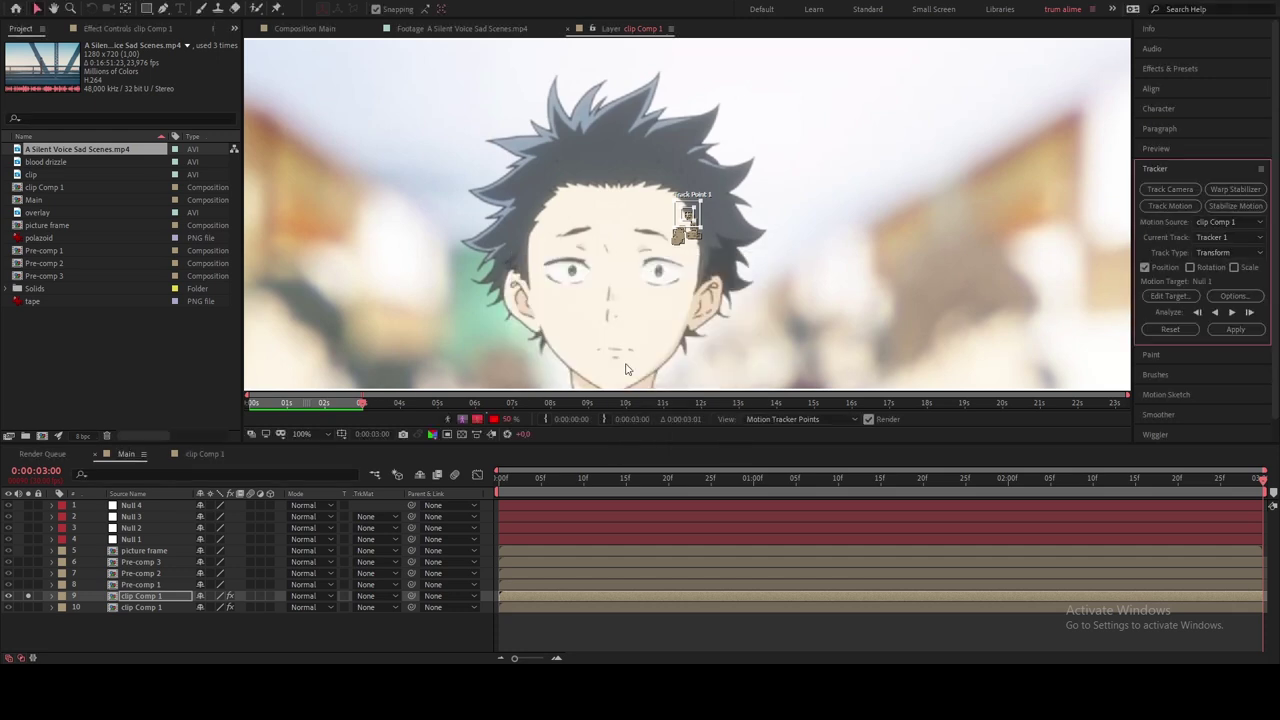
pyautogui.click(1228, 332)
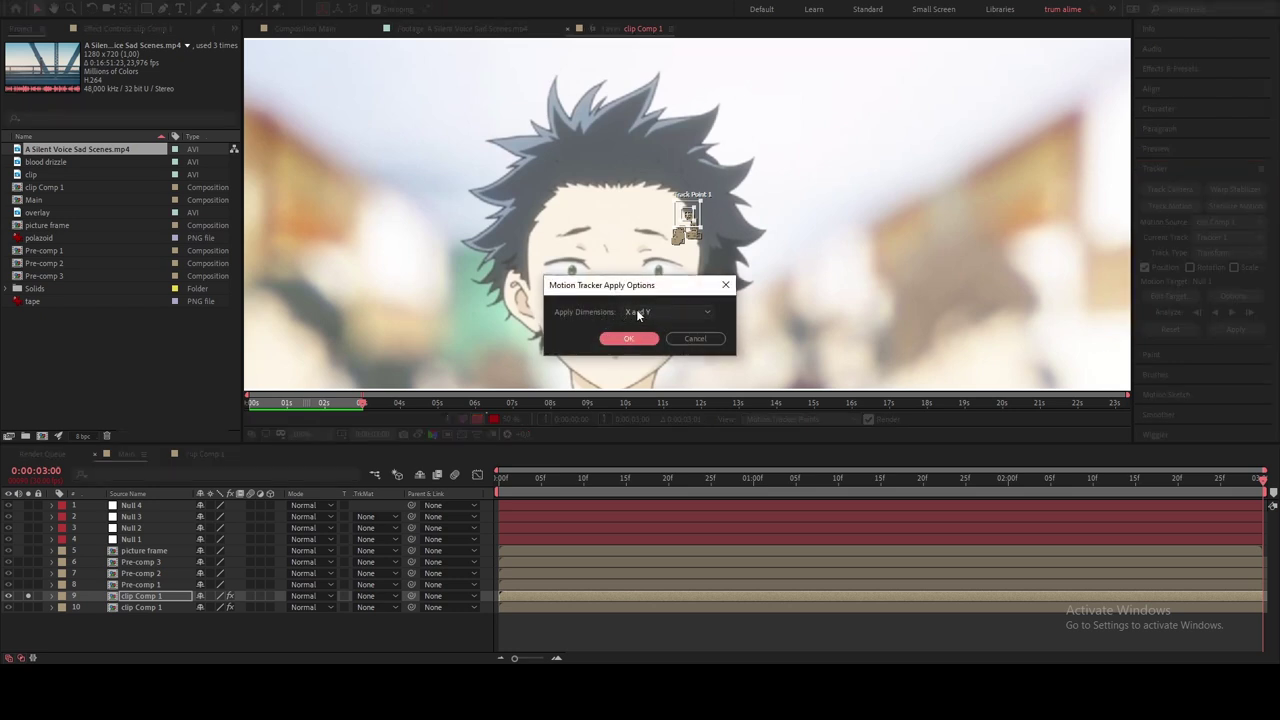
pyautogui.click(628, 338)
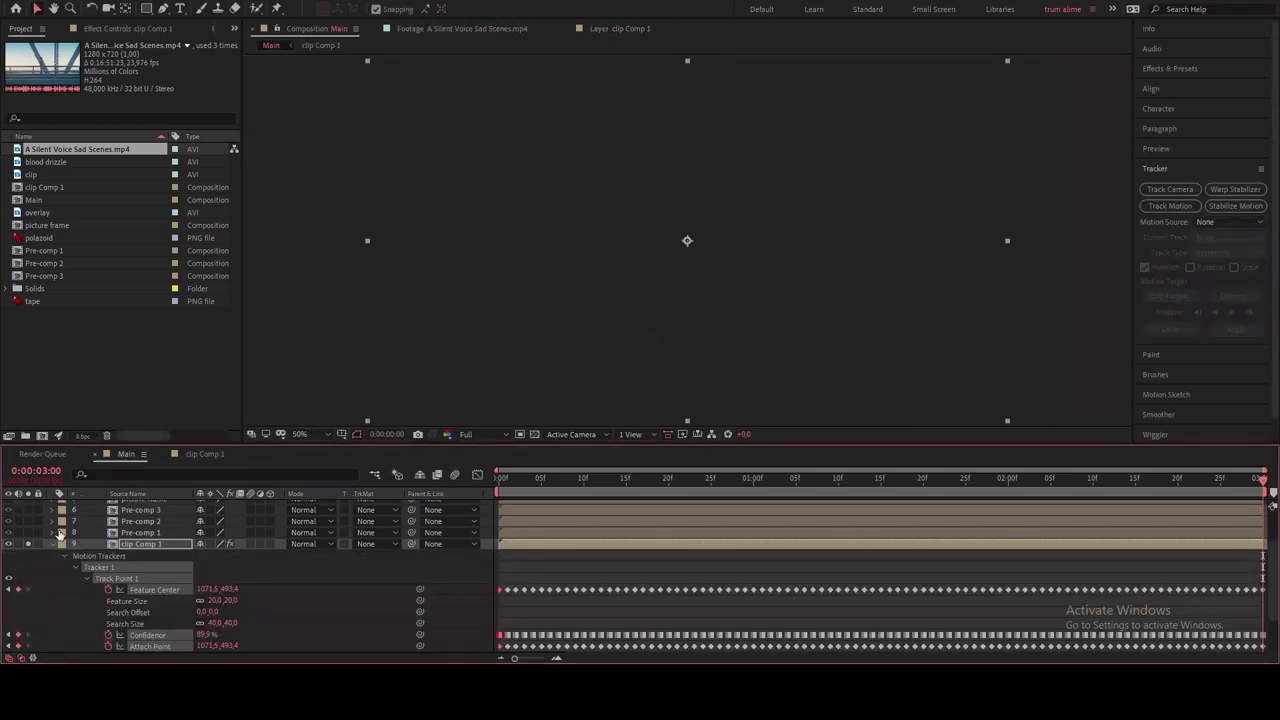
# Step: Unsolo clip Comp 1, show Null 1's Position keyframes, and set preview resolution to Quarter
pyautogui.press('u')
pyautogui.click(27, 597)
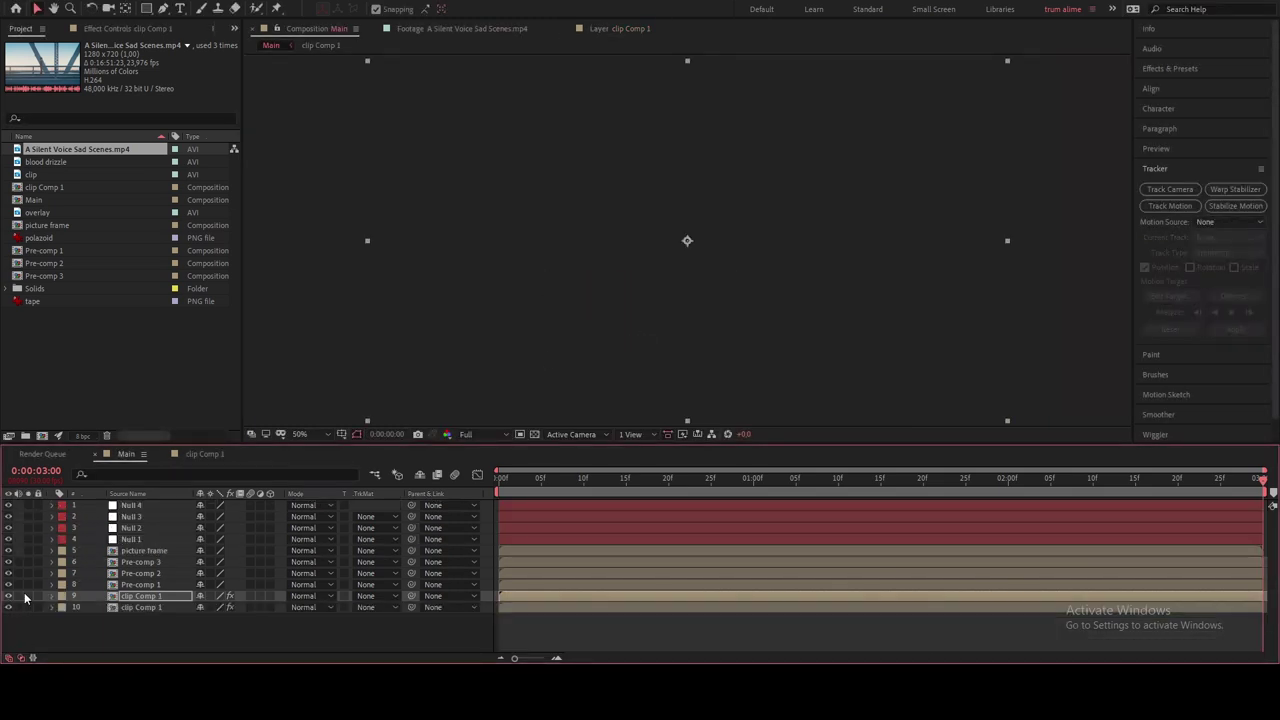
pyautogui.click(128, 539)
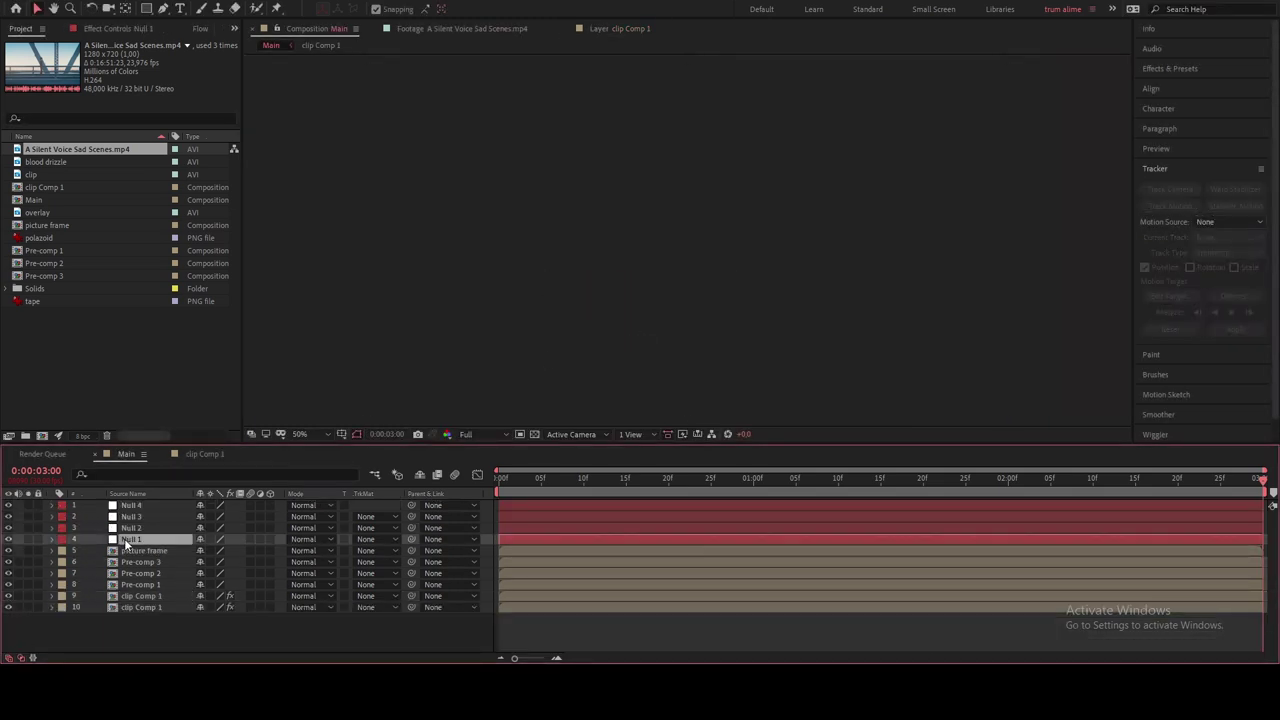
pyautogui.press('u')
pyautogui.click(487, 437)
pyautogui.click(467, 504)
# Step: Return to the start, hide the picture frame and Pre-comp layers, and select clip Comp 1
pyautogui.moveTo(522, 480); pyautogui.dragTo(499, 481)
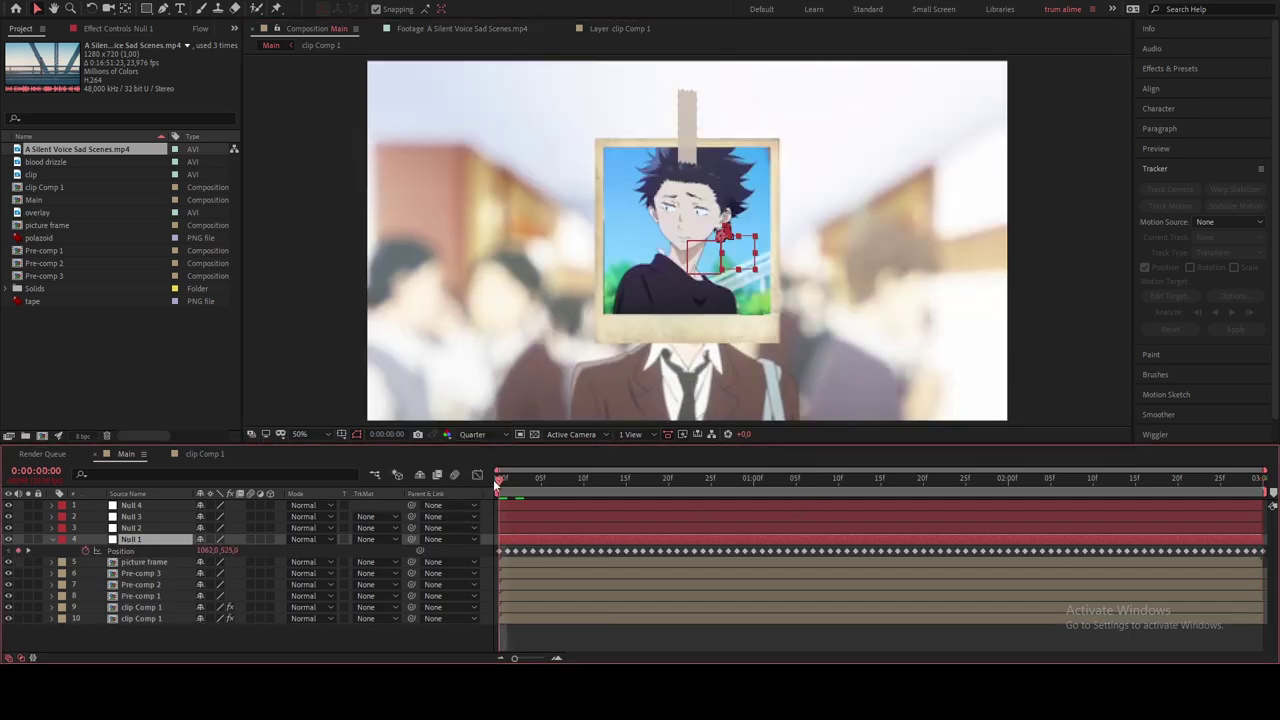
pyautogui.click(146, 564)
pyautogui.keyDown('shift'); pyautogui.click(152, 597); pyautogui.keyUp('shift')
pyautogui.moveTo(9, 566); pyautogui.dragTo(9, 597)
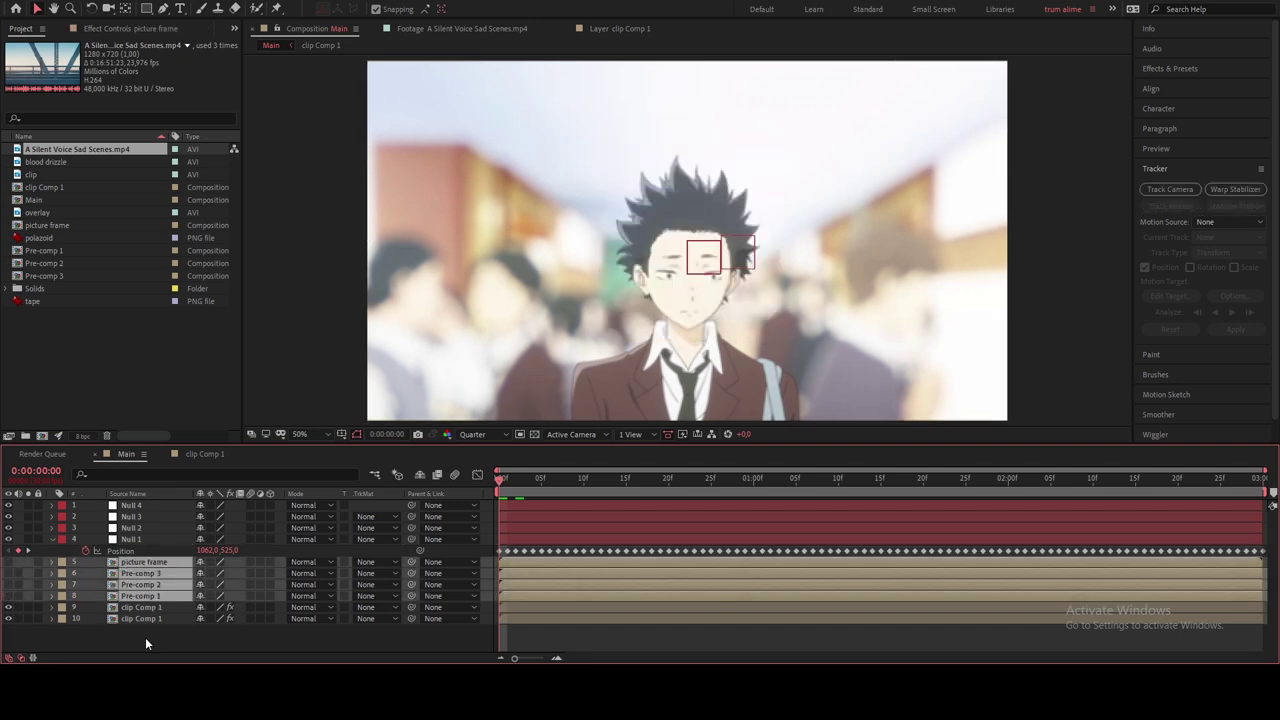
pyautogui.click(145, 637)
pyautogui.click(150, 607)
# Step: Track a new point on the character's left eye and apply it to Null 2
pyautogui.click(1170, 205)
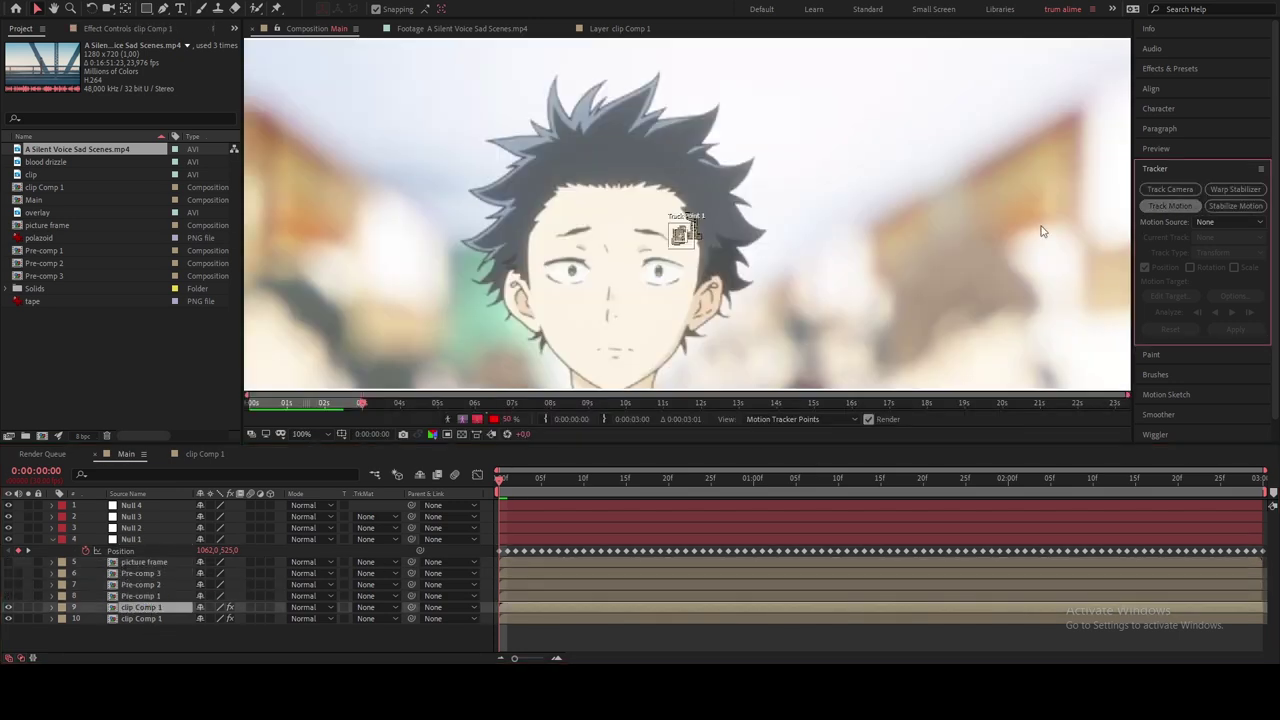
pyautogui.moveTo(688, 216); pyautogui.dragTo(572, 303)
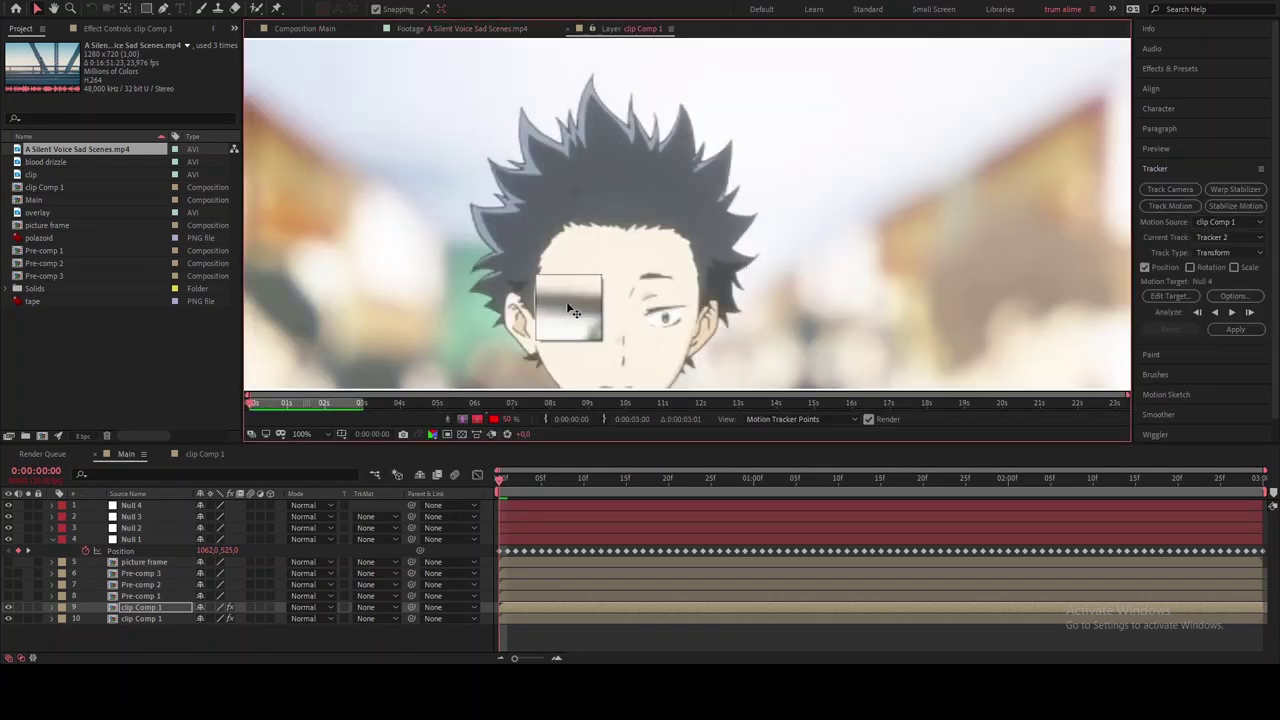
pyautogui.scroll(-2, 572, 303)
pyautogui.click(1170, 296)
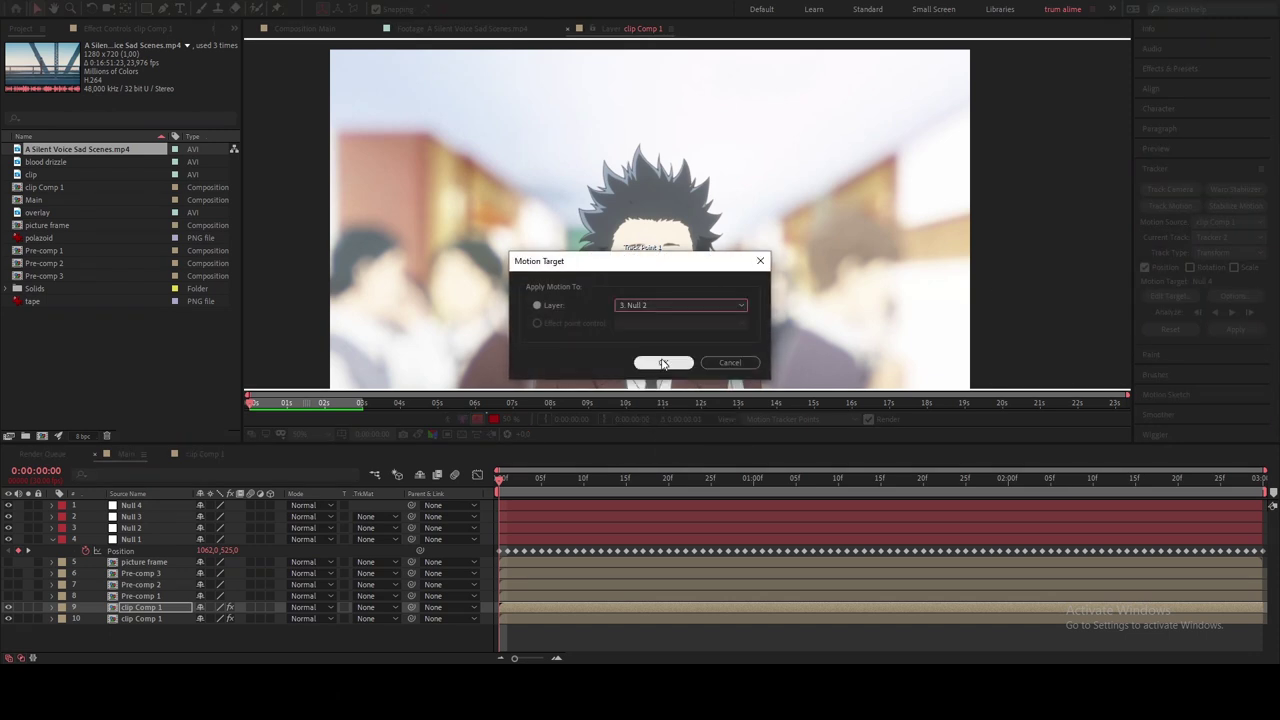
pyautogui.click(759, 262)
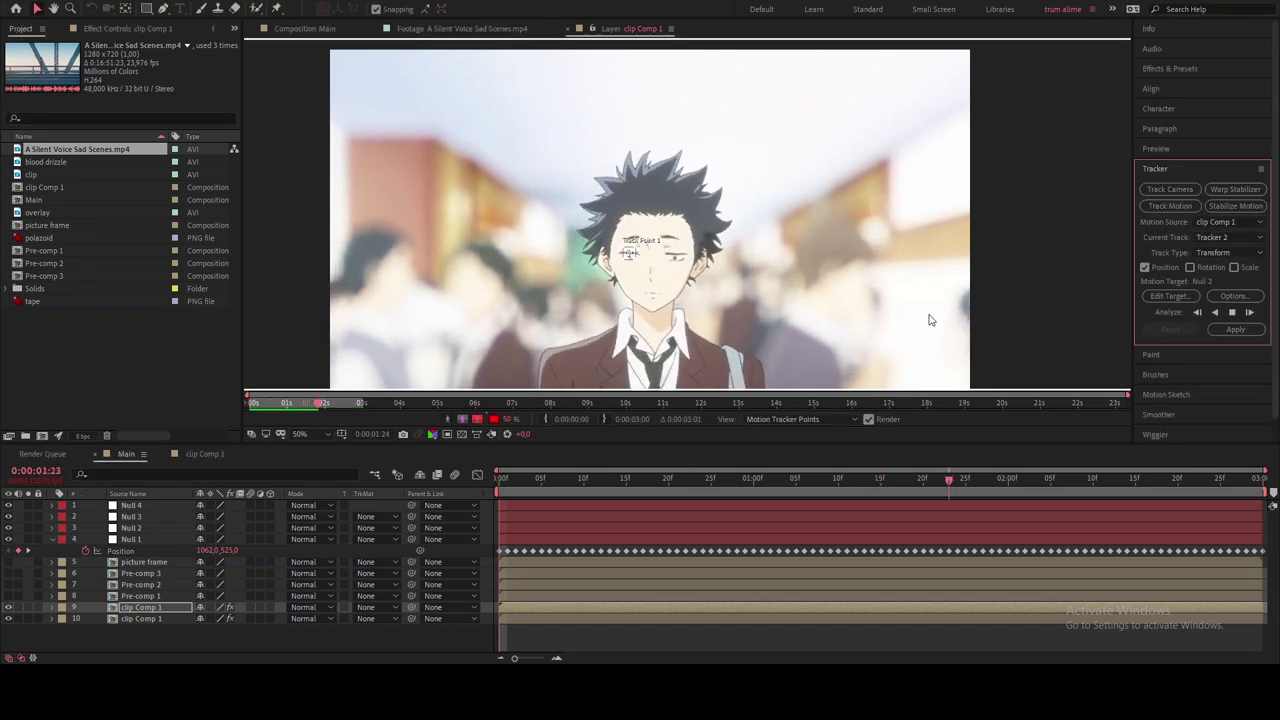
pyautogui.click(1170, 296)
pyautogui.click(663, 363)
# Step: Track a point on the chest forward and apply it to Null 3
pyautogui.click(205, 454)
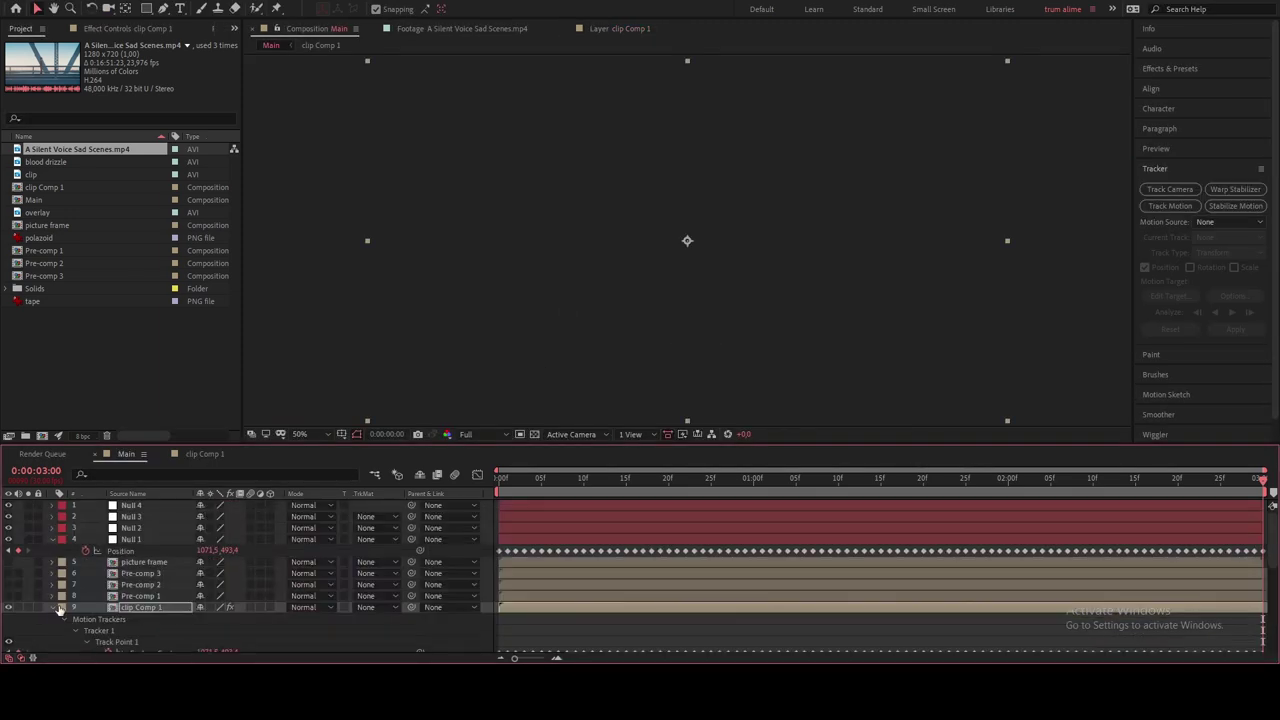
pyautogui.click(1168, 205)
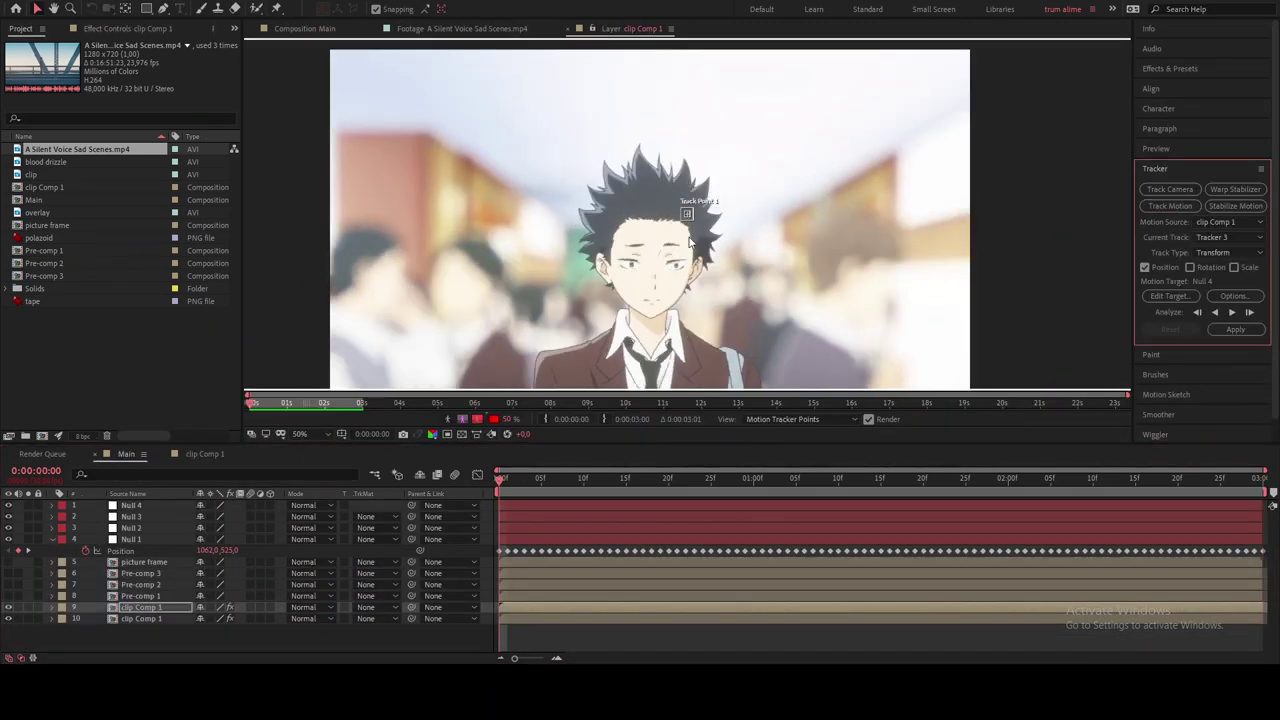
pyautogui.scroll(2, 655, 300)
pyautogui.moveTo(686, 209)
pyautogui.mouseDown()
pyautogui.moveTo(593, 359)
pyautogui.moveTo(686, 209)
pyautogui.moveTo(665, 216)
pyautogui.mouseUp()
pyautogui.scroll(-5, 593, 359)
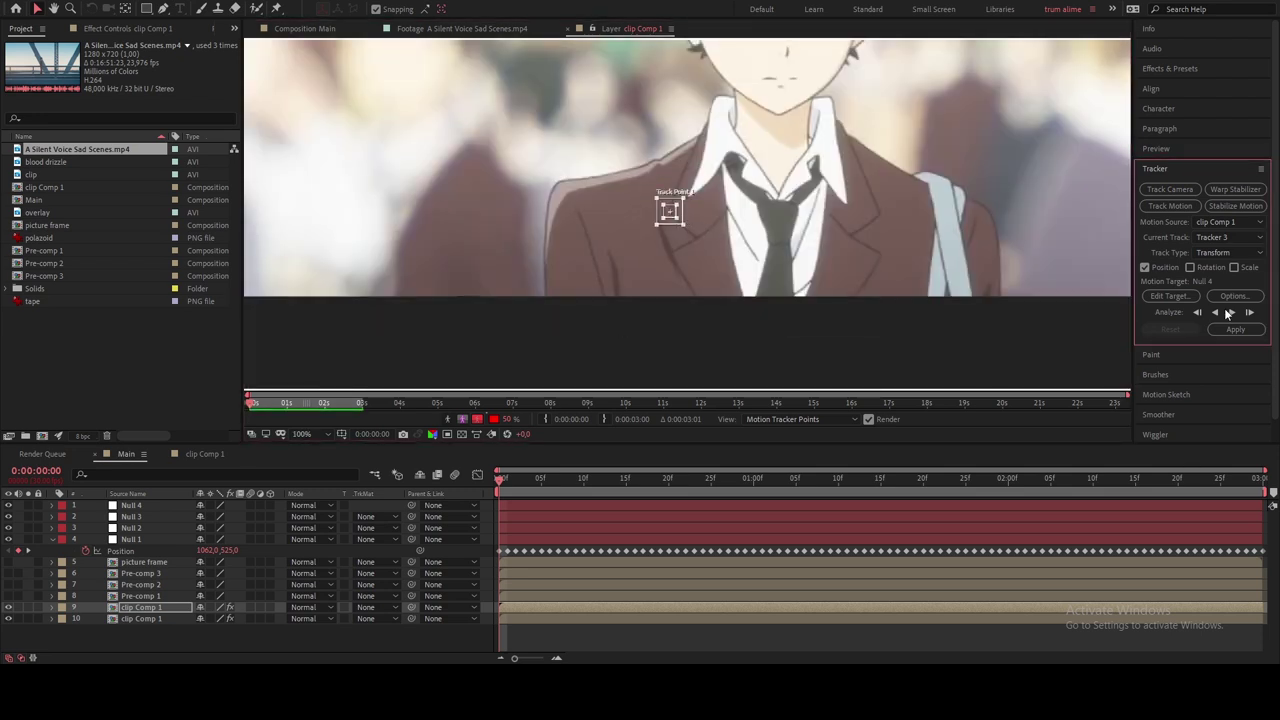
pyautogui.scroll(-2, 665, 216)
pyautogui.click(1231, 312)
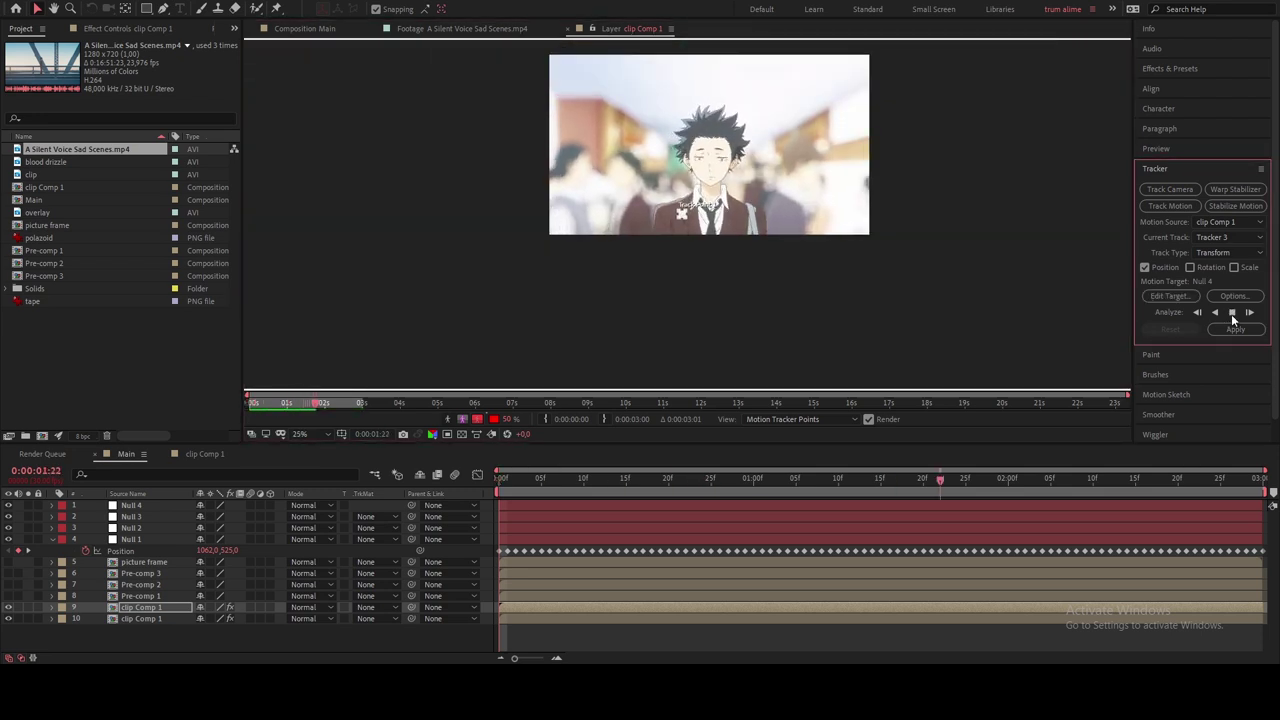
pyautogui.click(1170, 296)
pyautogui.click(686, 309)
pyautogui.click(710, 336)
pyautogui.click(660, 363)
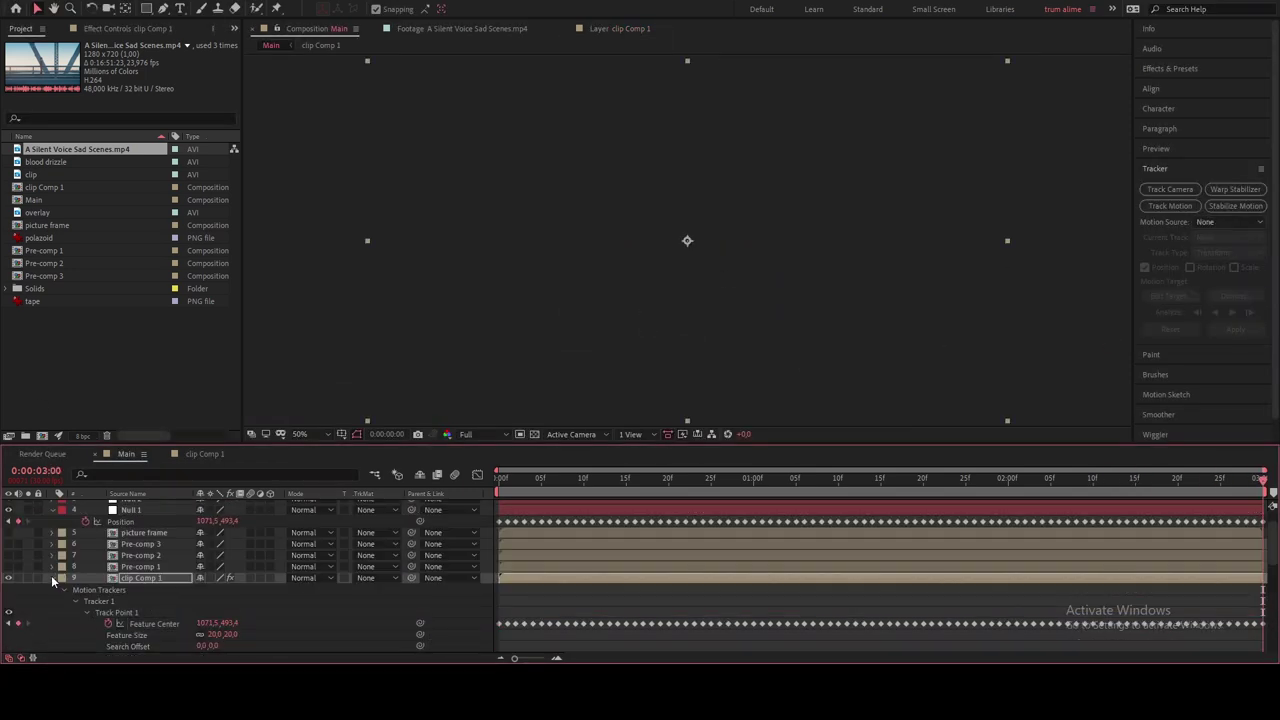
# Step: Return to the first frame and reveal Null 2 and Null 3's Position keyframes
pyautogui.click(1170, 206)
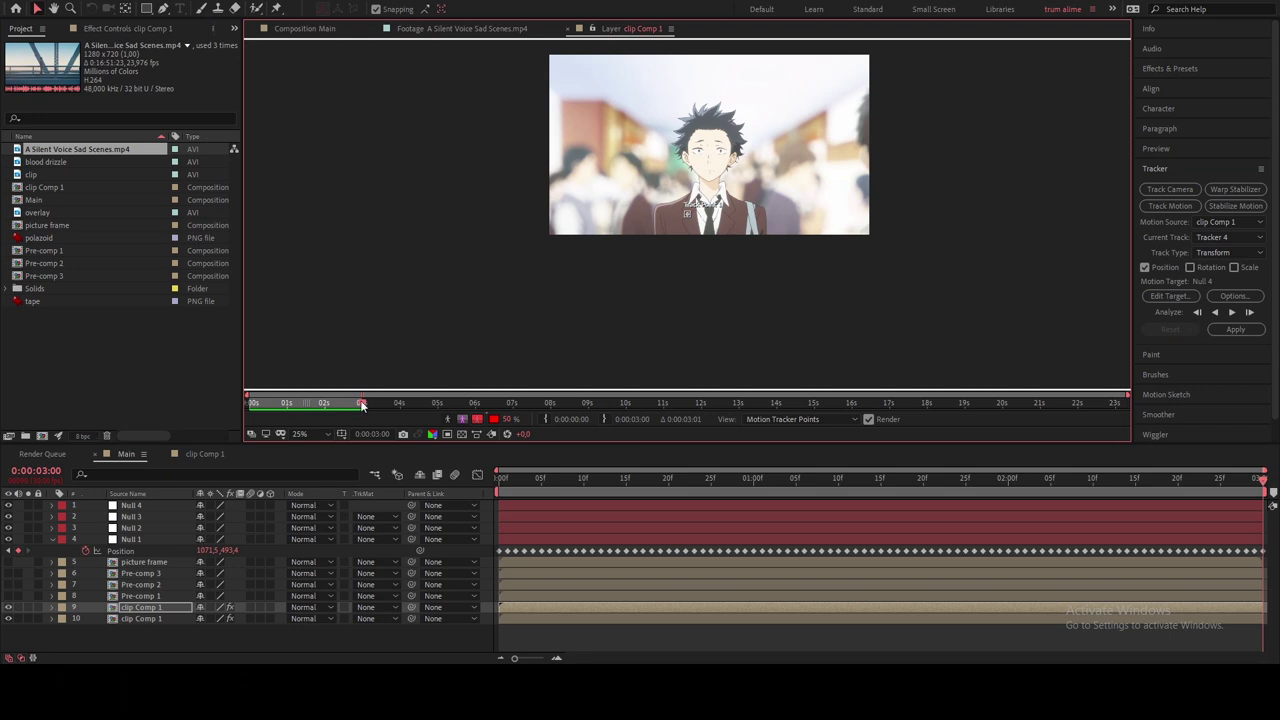
pyautogui.moveTo(312, 414); pyautogui.dragTo(256, 404)
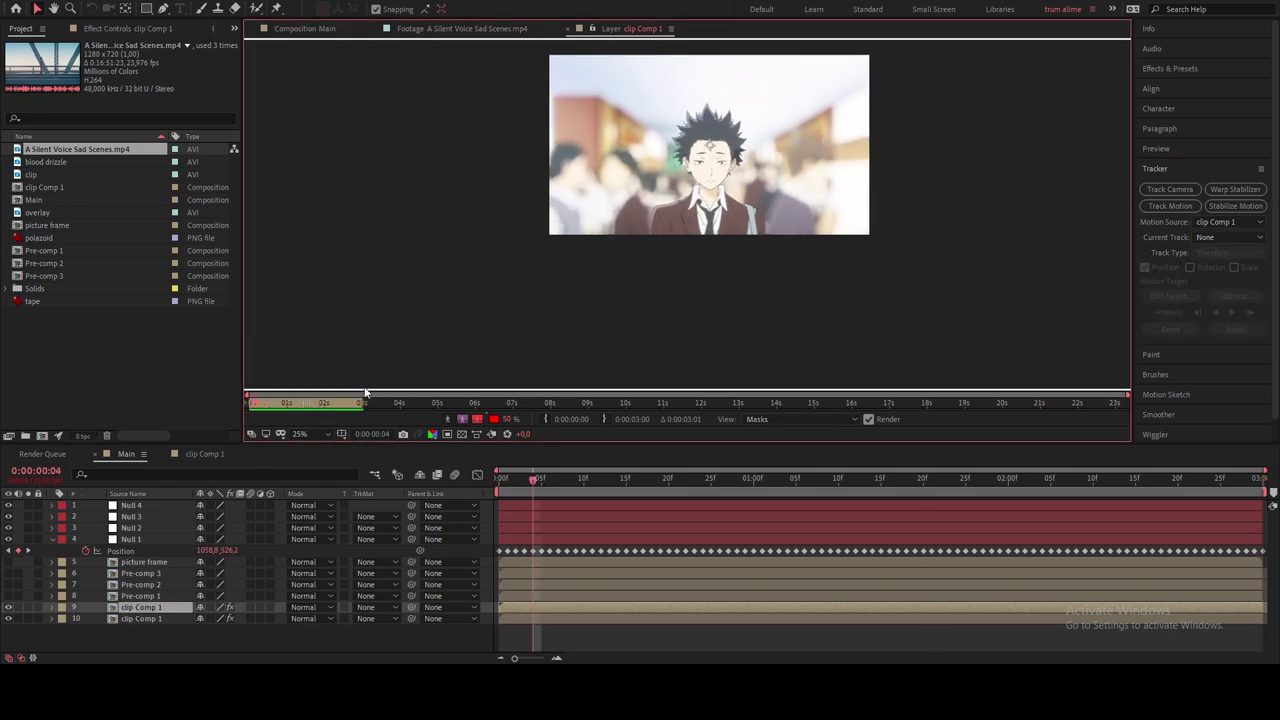
pyautogui.press('/')
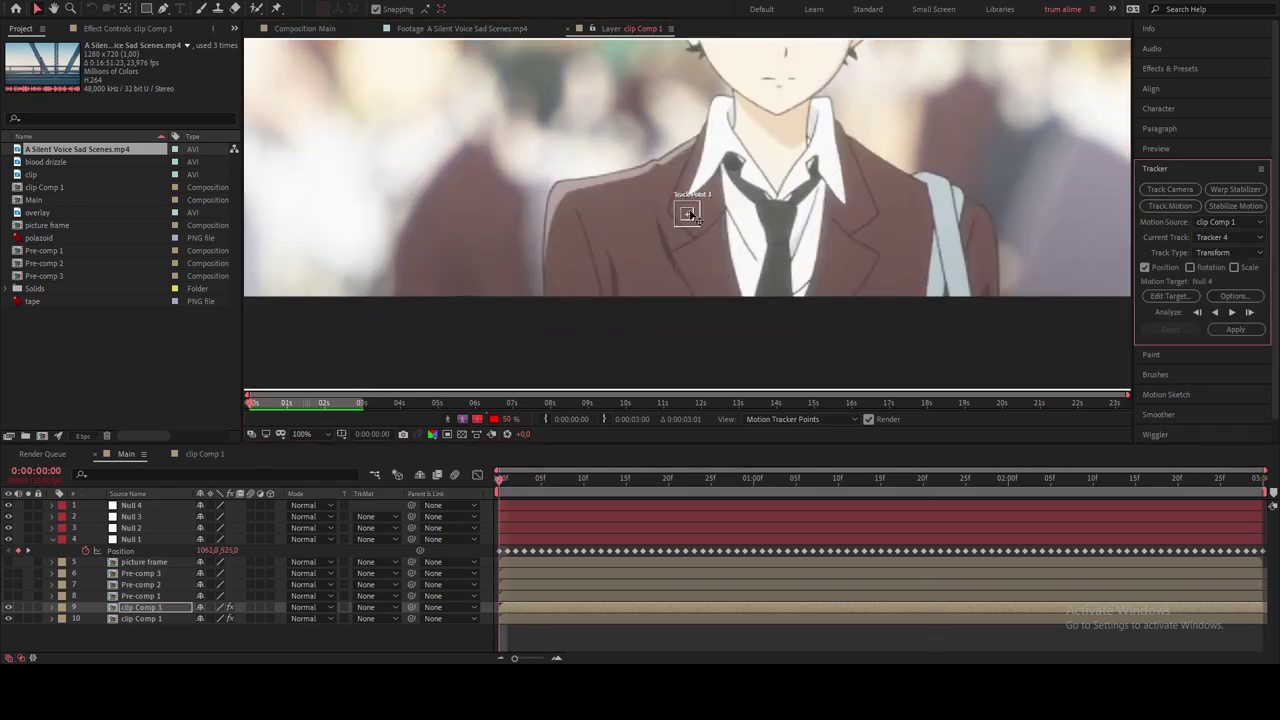
pyautogui.click(150, 527)
pyautogui.press('u')
pyautogui.click(150, 516)
pyautogui.press('u')
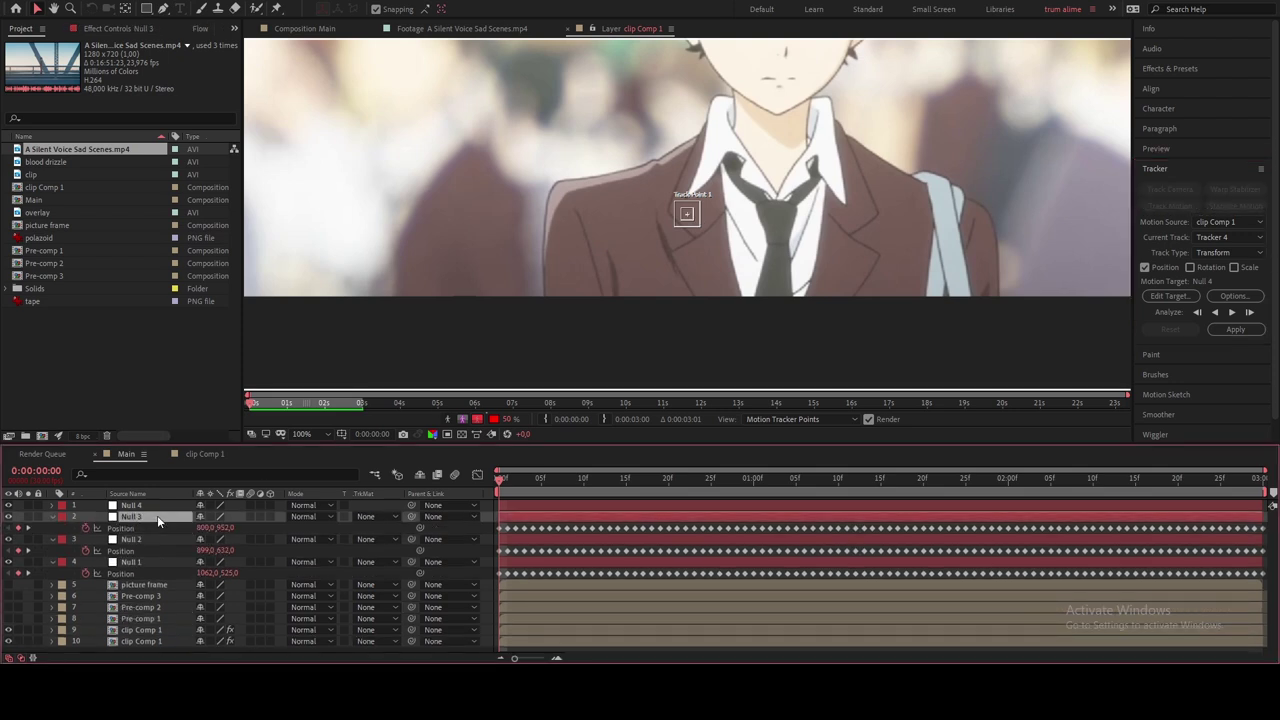
# Step: Track the jacket lapel forward, apply it to its target null, and check frame 9
pyautogui.moveTo(687, 213); pyautogui.dragTo(877, 208)
pyautogui.press(',')
pyautogui.press(',')
pyautogui.press(',')
pyautogui.press(',')
pyautogui.click(1231, 312)
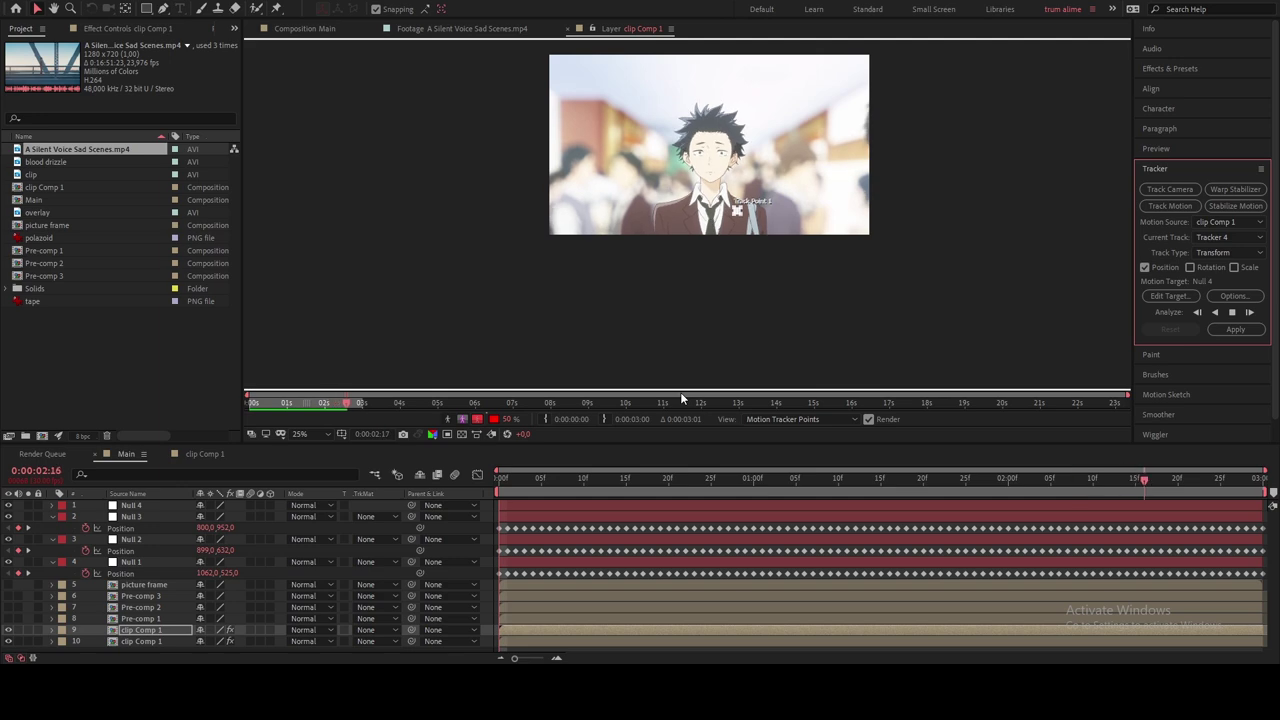
pyautogui.click(1170, 296)
pyautogui.click(663, 362)
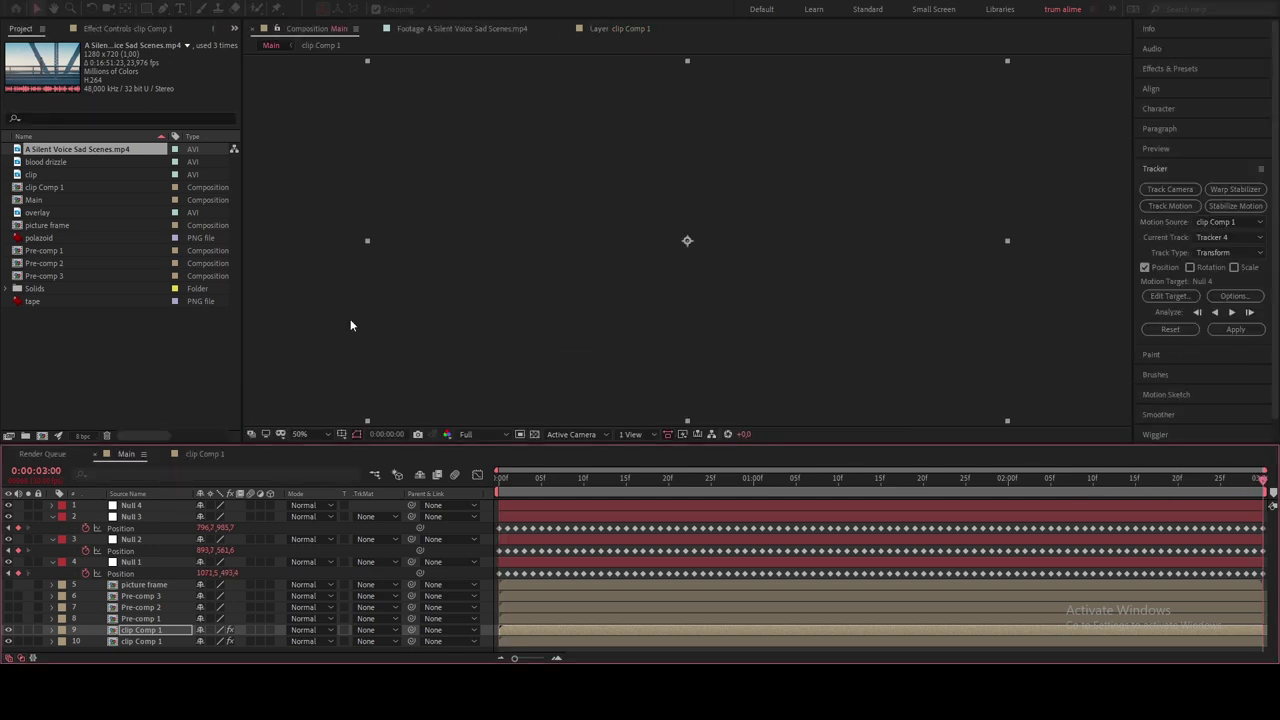
pyautogui.moveTo(608, 480); pyautogui.dragTo(576, 487)
pyautogui.scroll(15, 46, 558)
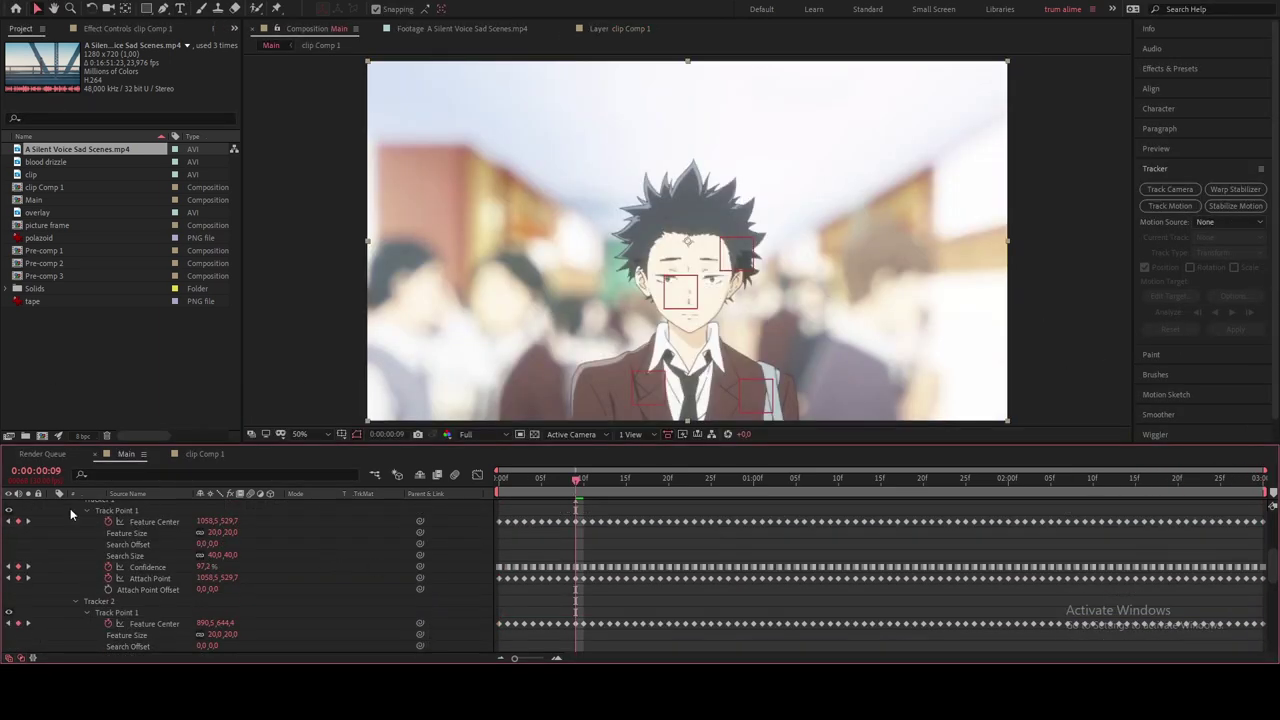
# Step: Show Null 4's Position keyframes, make Pre-comp 1 visible, and parent it to Null 1
pyautogui.click(131, 505)
pyautogui.press('p')
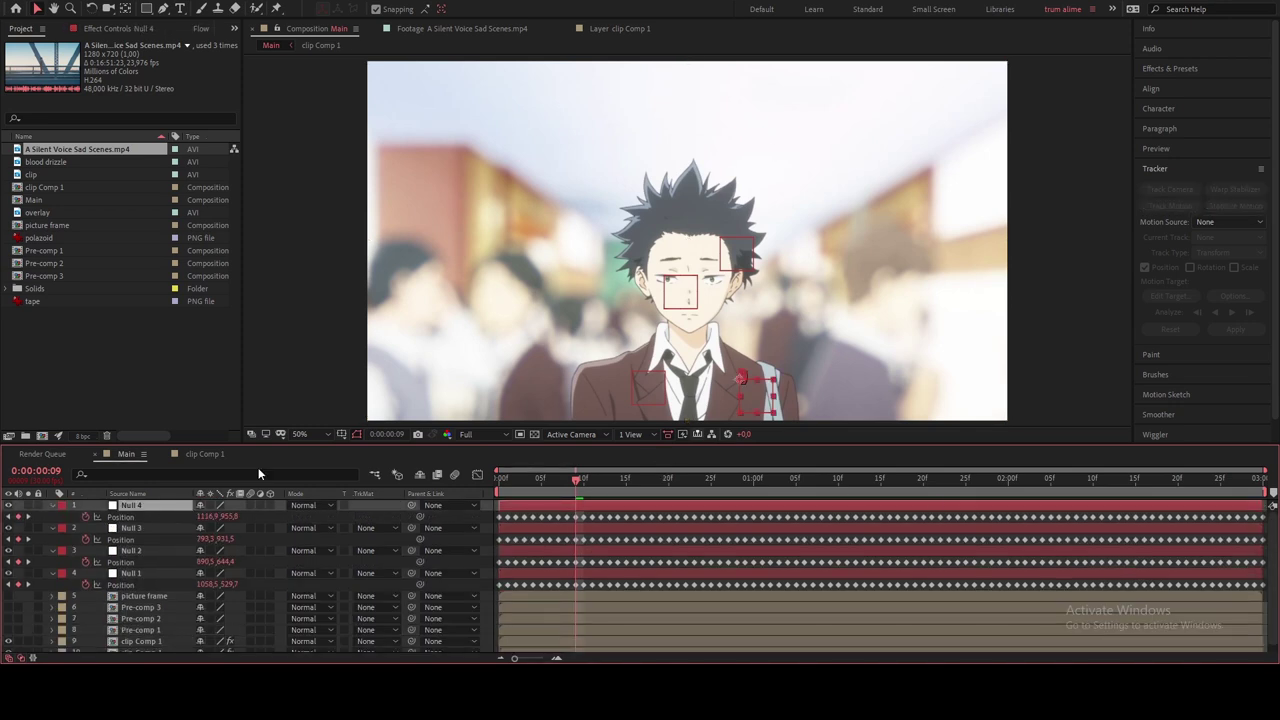
pyautogui.click(145, 635)
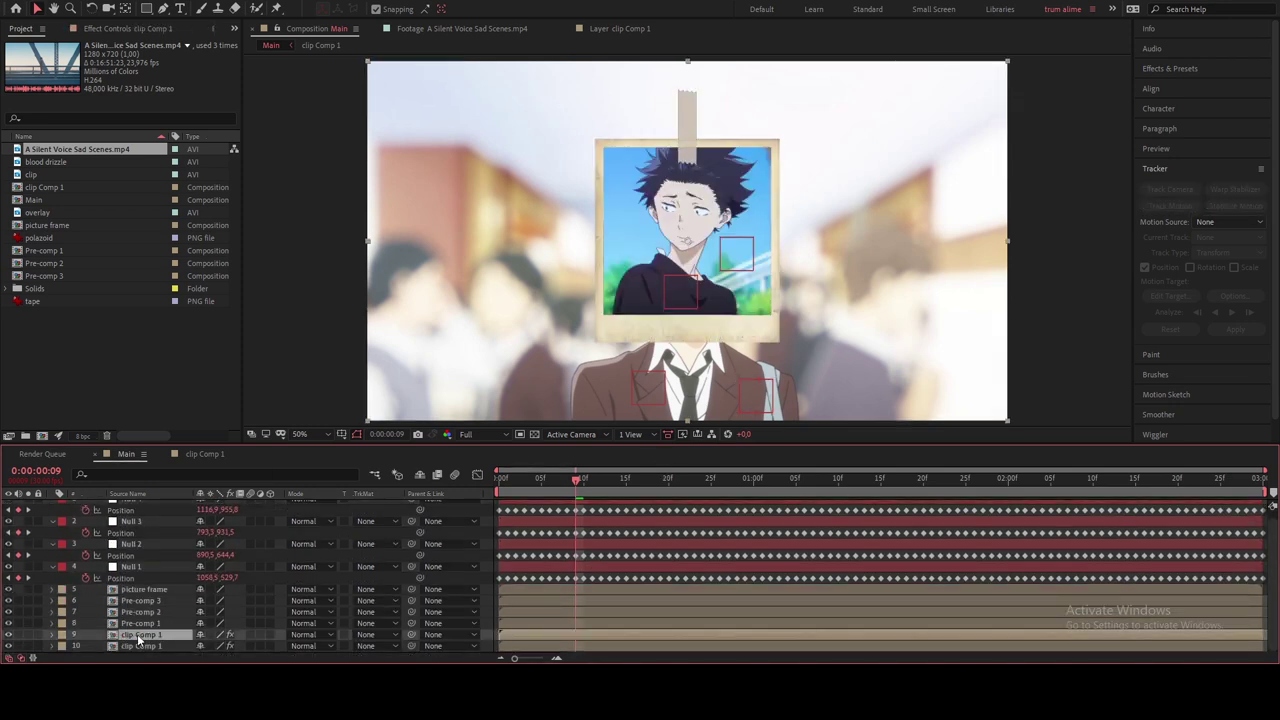
pyautogui.click(149, 623)
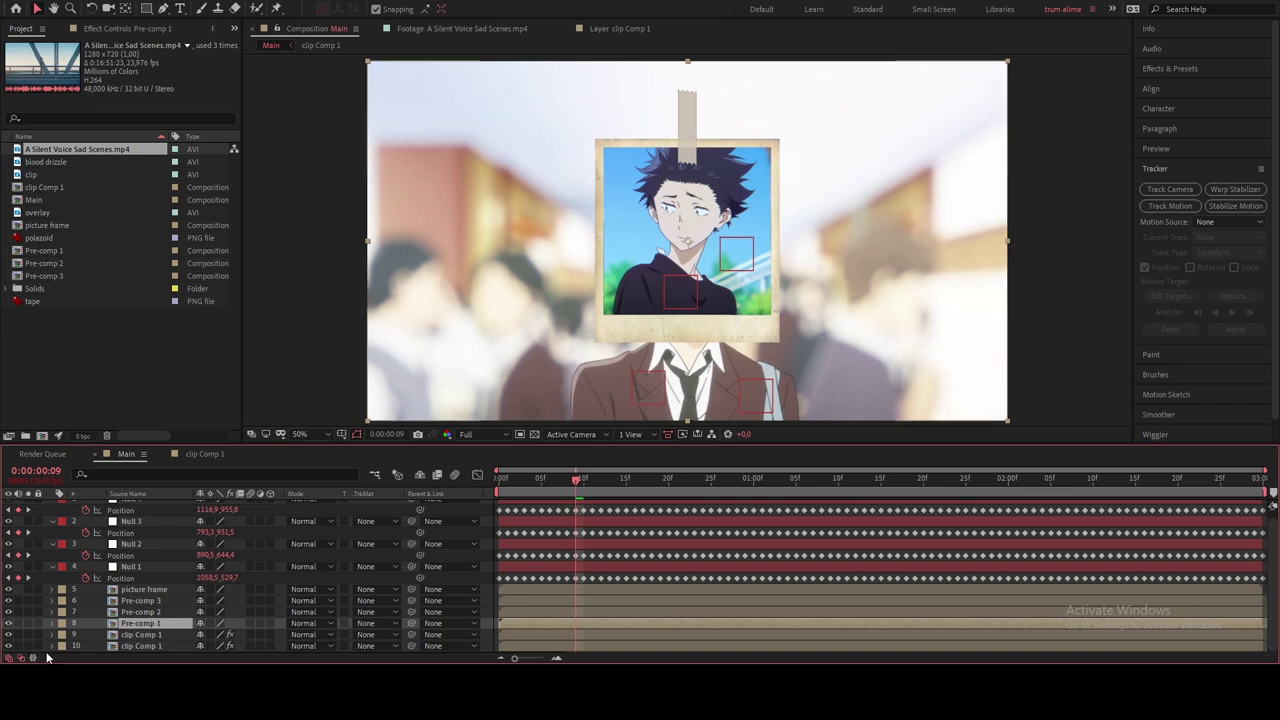
pyautogui.press('s')
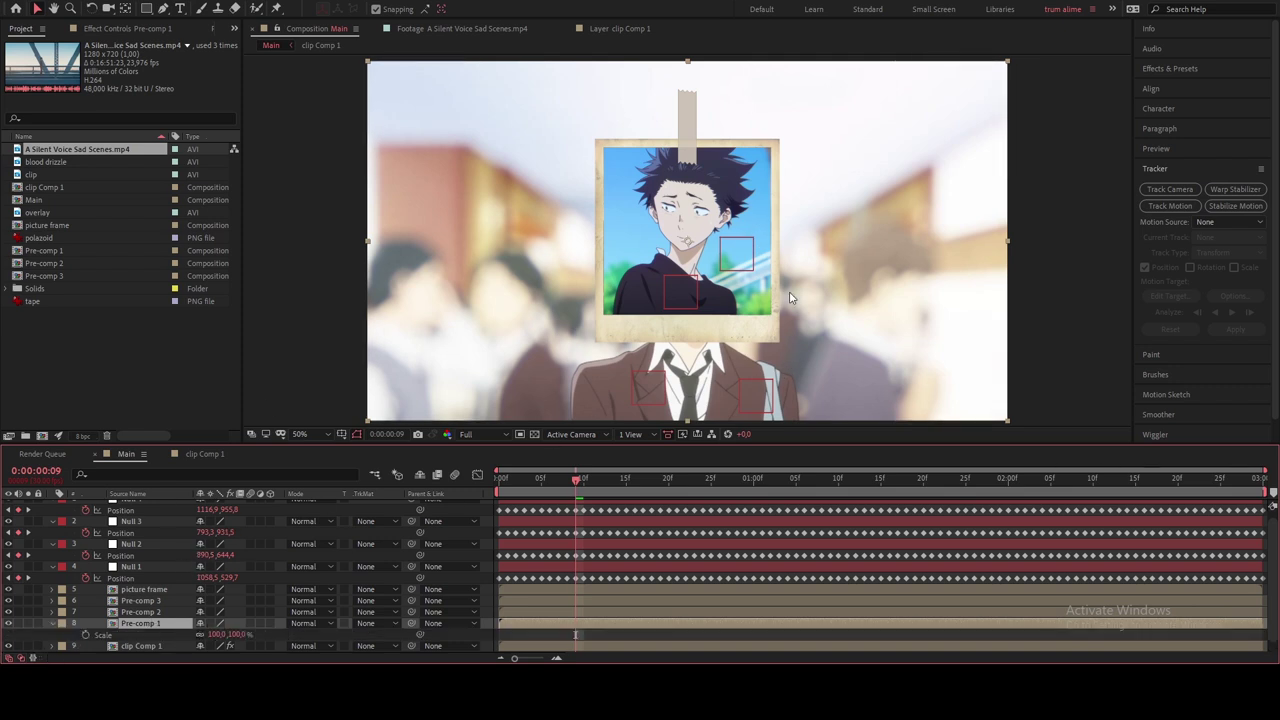
pyautogui.click(6, 624)
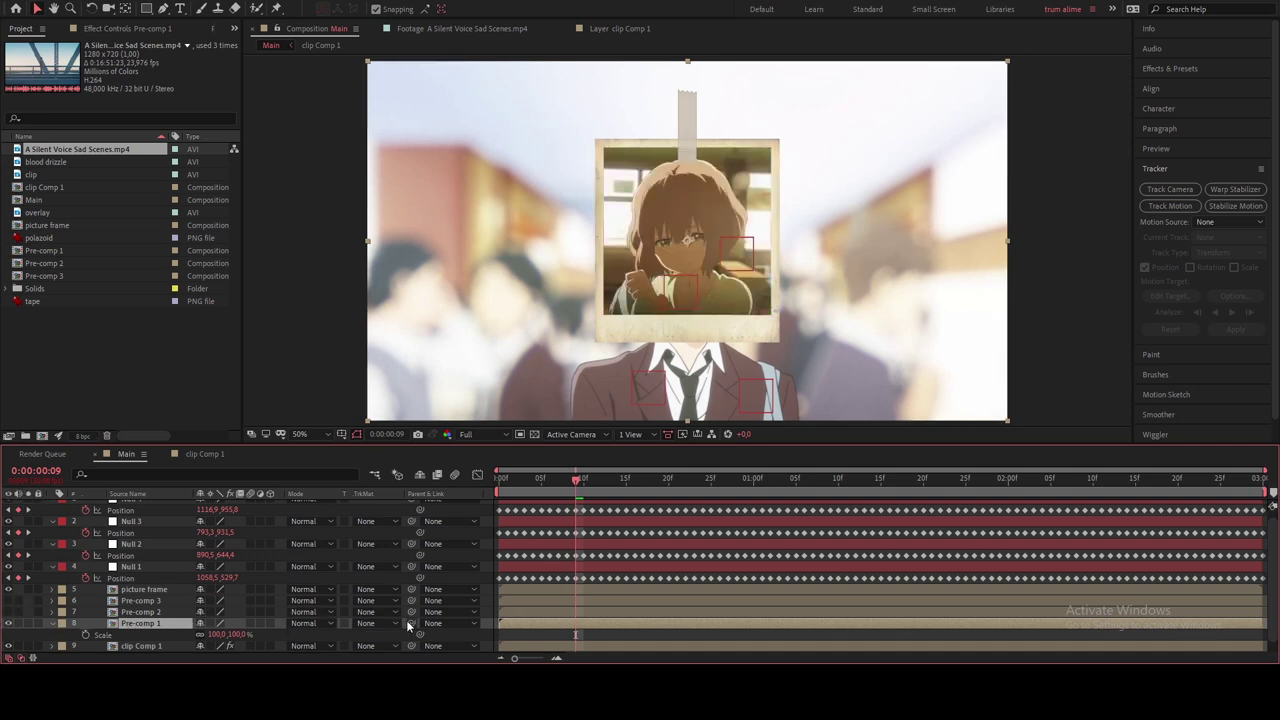
pyautogui.moveTo(412, 623); pyautogui.dragTo(140, 572)
# Step: Hide the picture frame, scale Pre-comp 1 to 34% at Third resolution, and place it on the face
pyautogui.moveTo(218, 637); pyautogui.dragTo(198, 644)
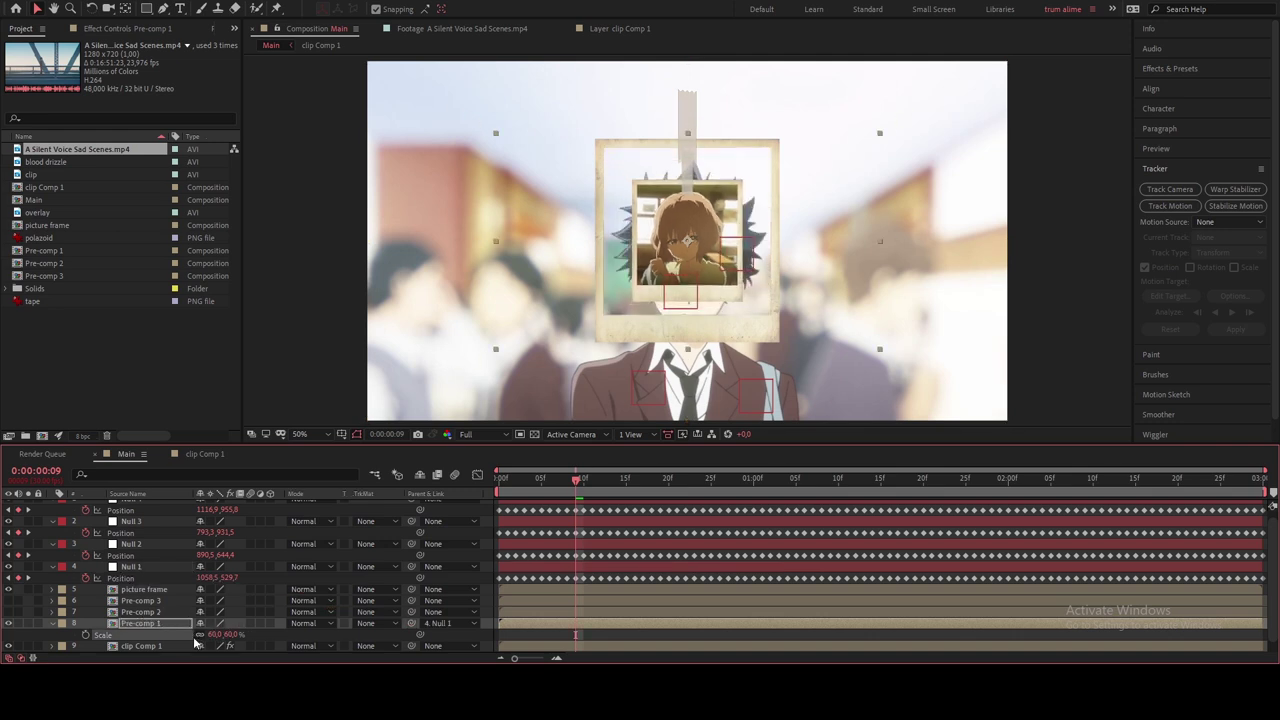
pyautogui.scroll(-1, 148, 587)
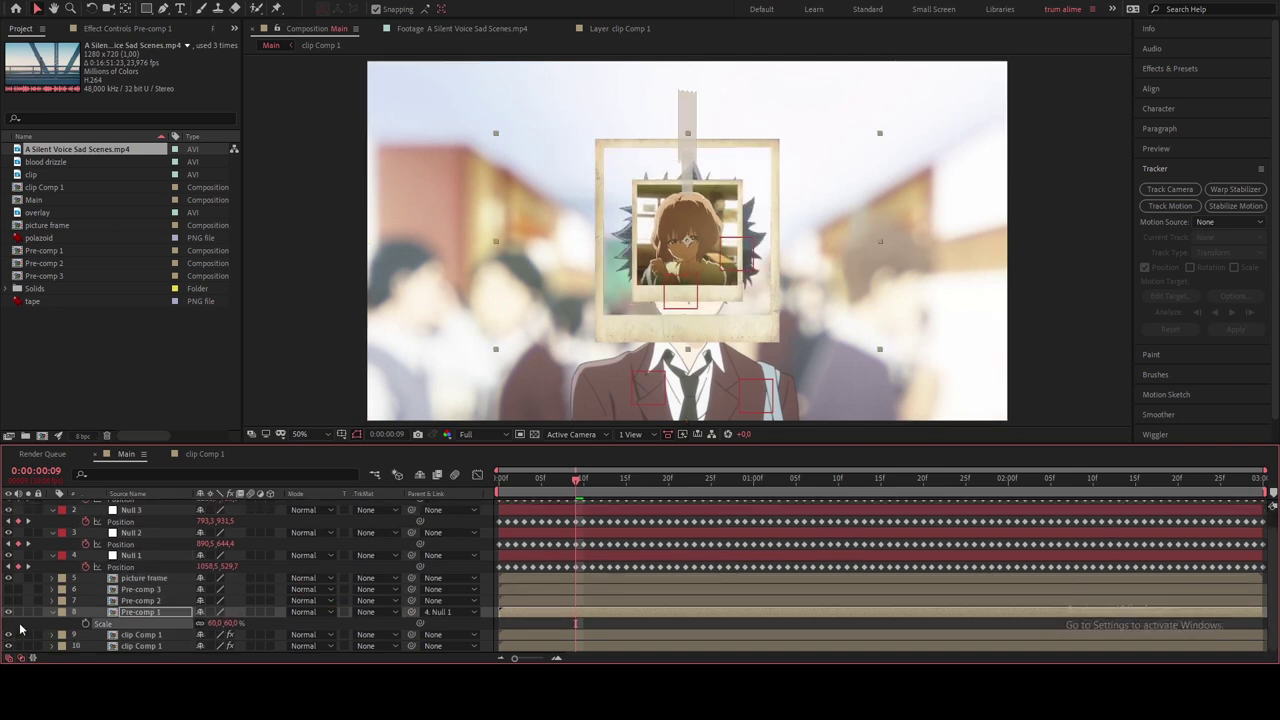
pyautogui.click(8, 578)
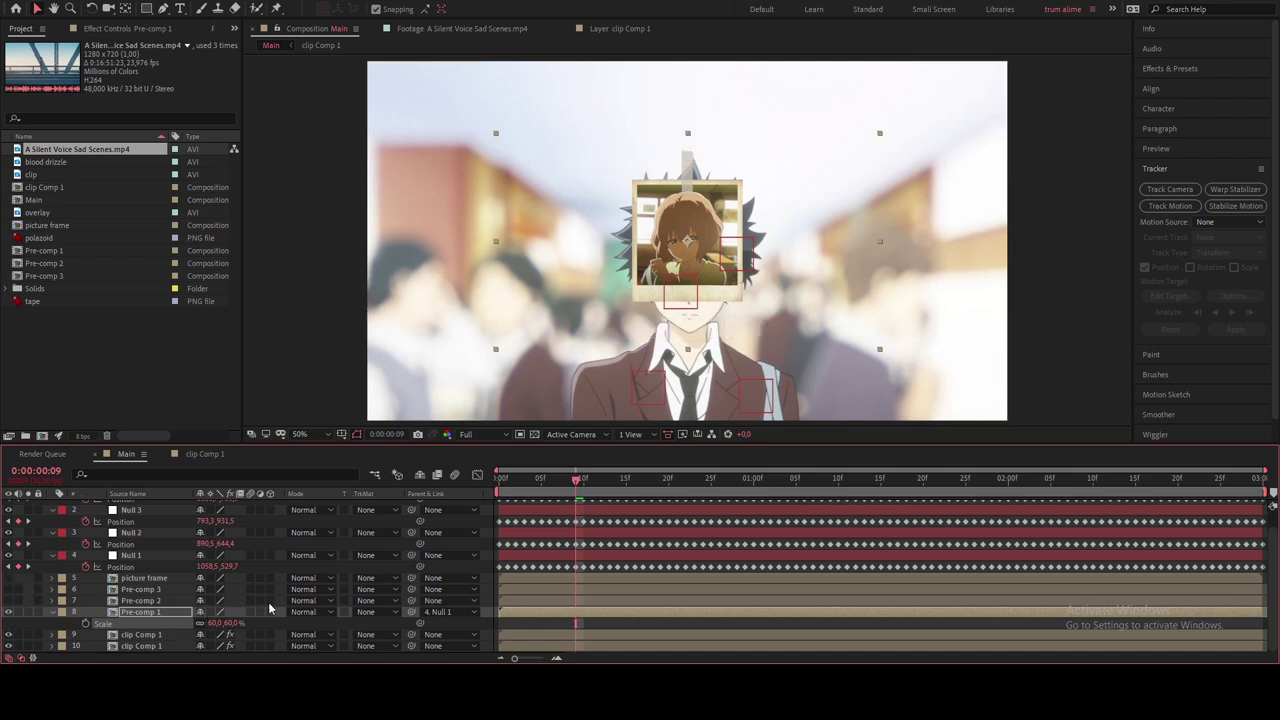
pyautogui.moveTo(207, 624); pyautogui.dragTo(200, 624)
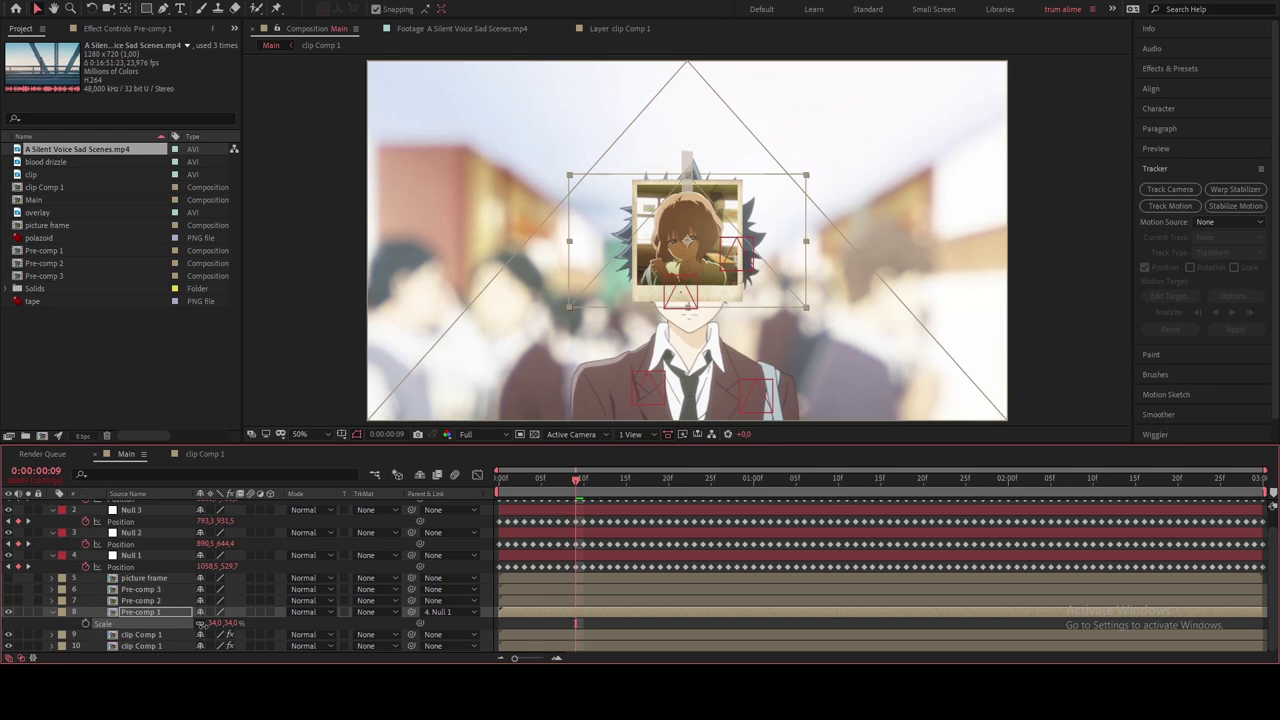
pyautogui.click(470, 434)
pyautogui.click(478, 494)
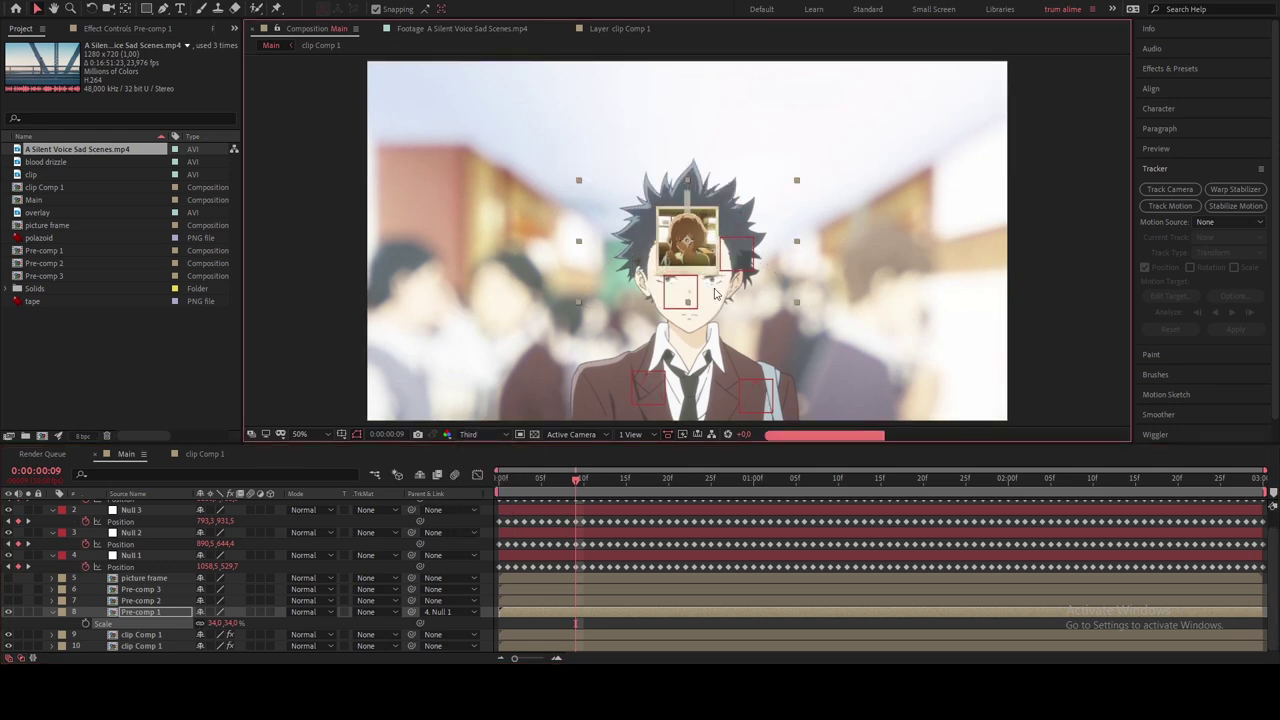
pyautogui.moveTo(700, 225); pyautogui.dragTo(733, 270)
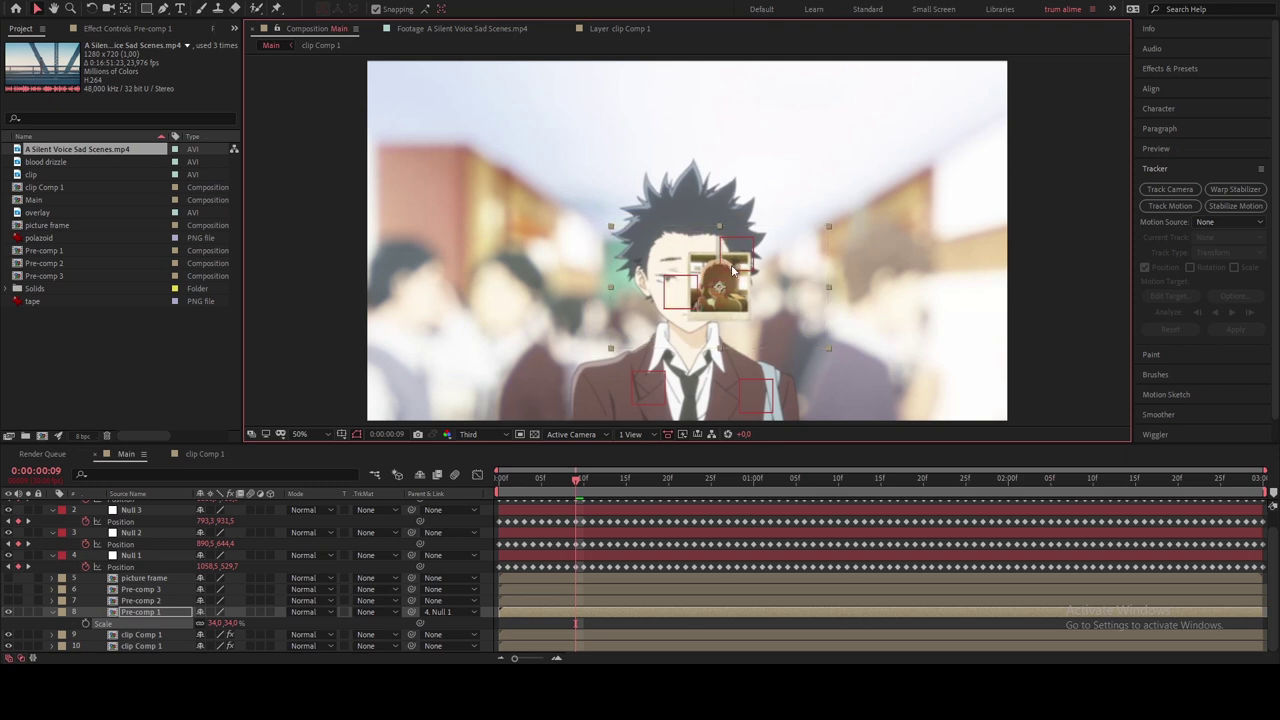
# Step: Scale Pre-comp 1 to 20%, move it onto the hair, and rotate it to -14°
pyautogui.click(154, 555)
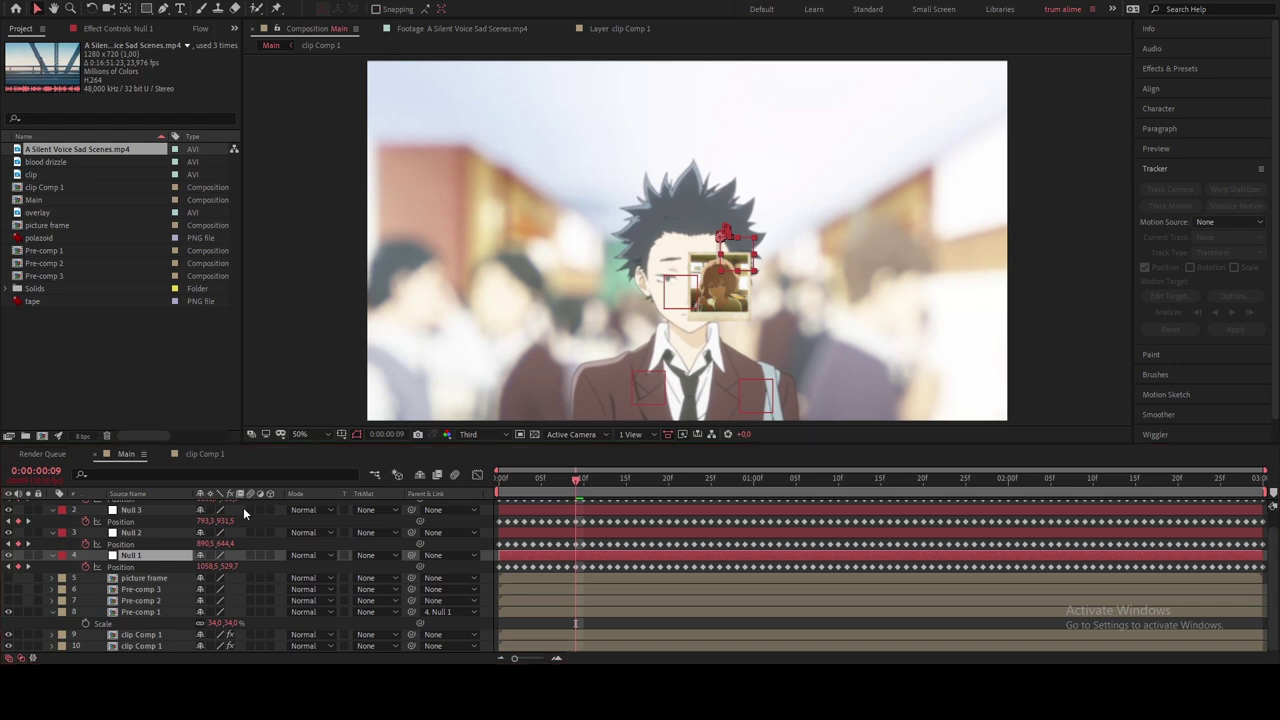
pyautogui.moveTo(212, 623); pyautogui.dragTo(132, 623)
pyautogui.moveTo(731, 296); pyautogui.dragTo(743, 265)
pyautogui.press('r')
pyautogui.moveTo(212, 623); pyautogui.dragTo(228, 623)
pyautogui.moveTo(740, 262); pyautogui.dragTo(737, 258)
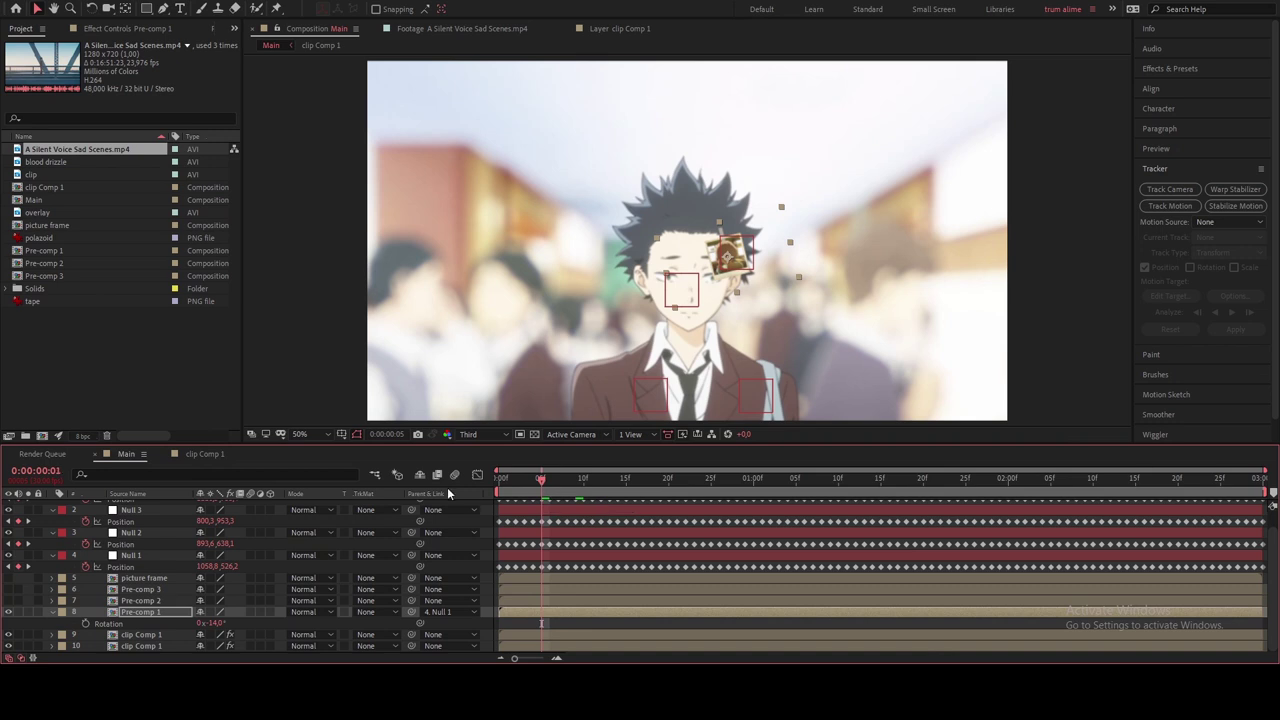
# Step: Scrub through the comp from the start to check the polaroid follows the head
pyautogui.press('Home')
pyautogui.moveTo(538, 497); pyautogui.dragTo(974, 490)
pyautogui.press('Home')
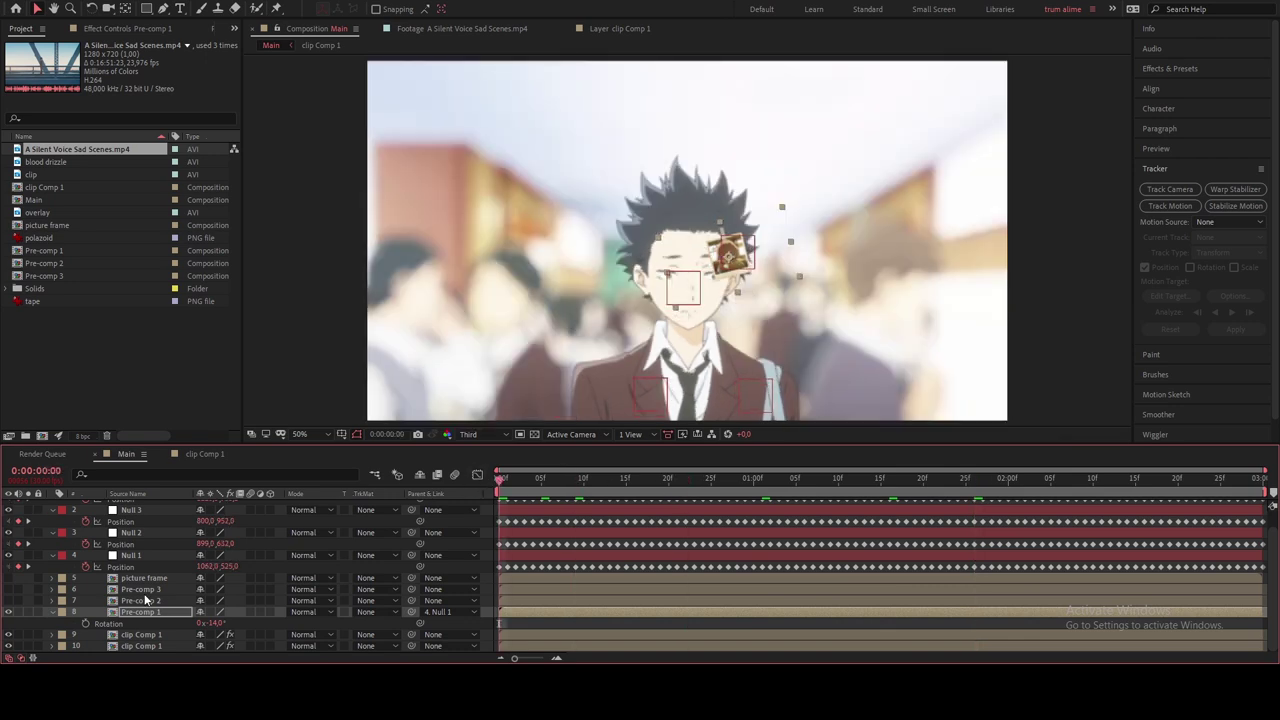
# Step: Show Pre-comp 2 at 20% scale, parent it to Null 2, and move the photo onto the face
pyautogui.click(145, 600)
pyautogui.click(8, 600)
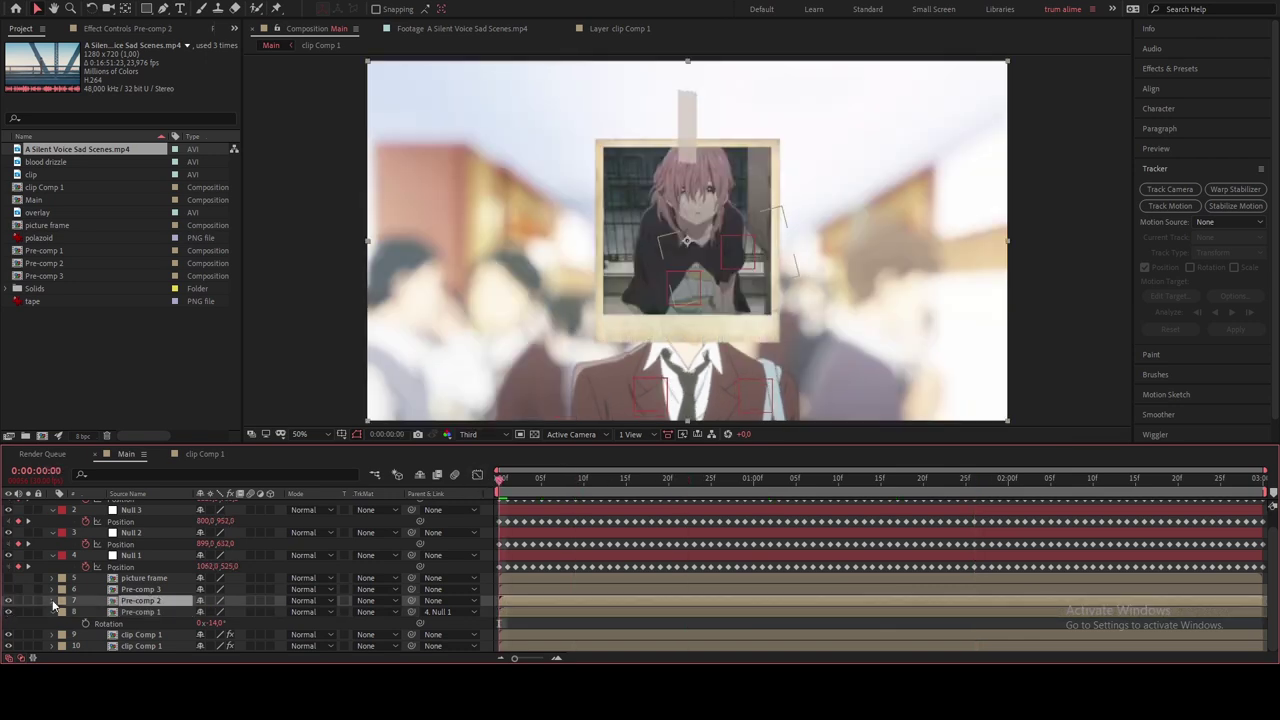
pyautogui.click(150, 611)
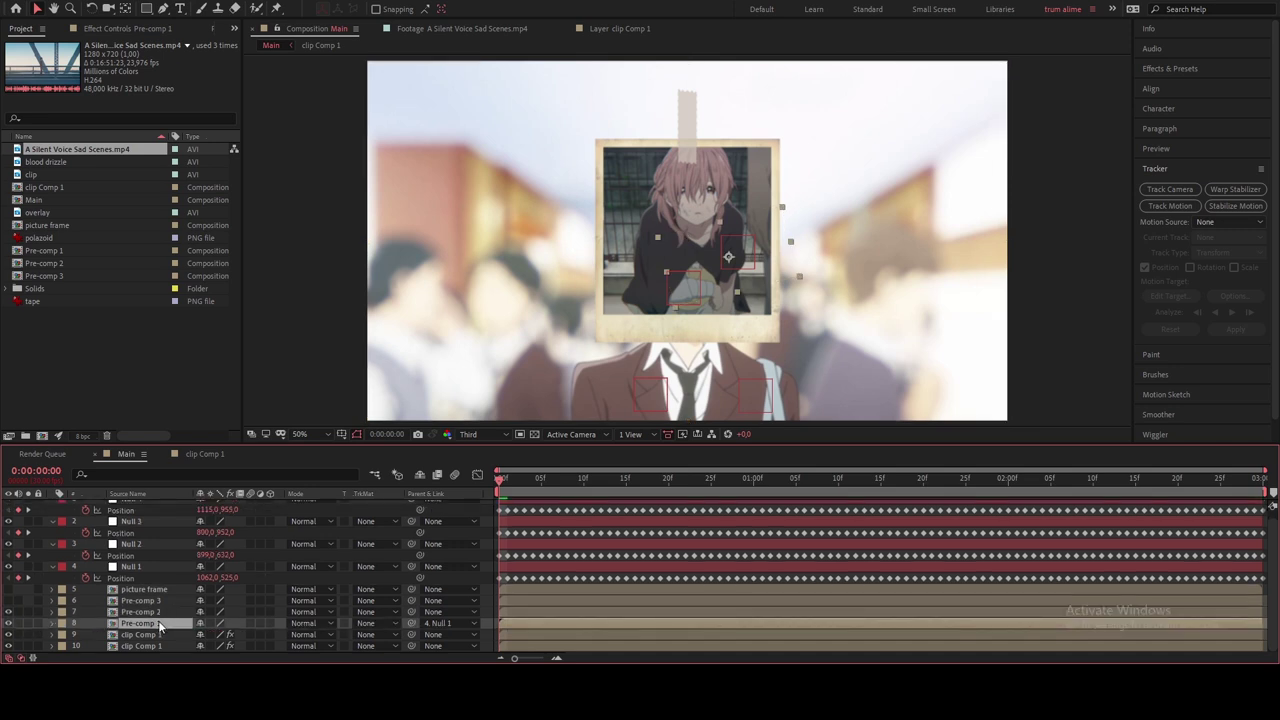
pyautogui.keyDown('ctrl'); pyautogui.click(160, 611); pyautogui.keyUp('ctrl')
pyautogui.press('s')
pyautogui.moveTo(411, 589); pyautogui.dragTo(147, 514)
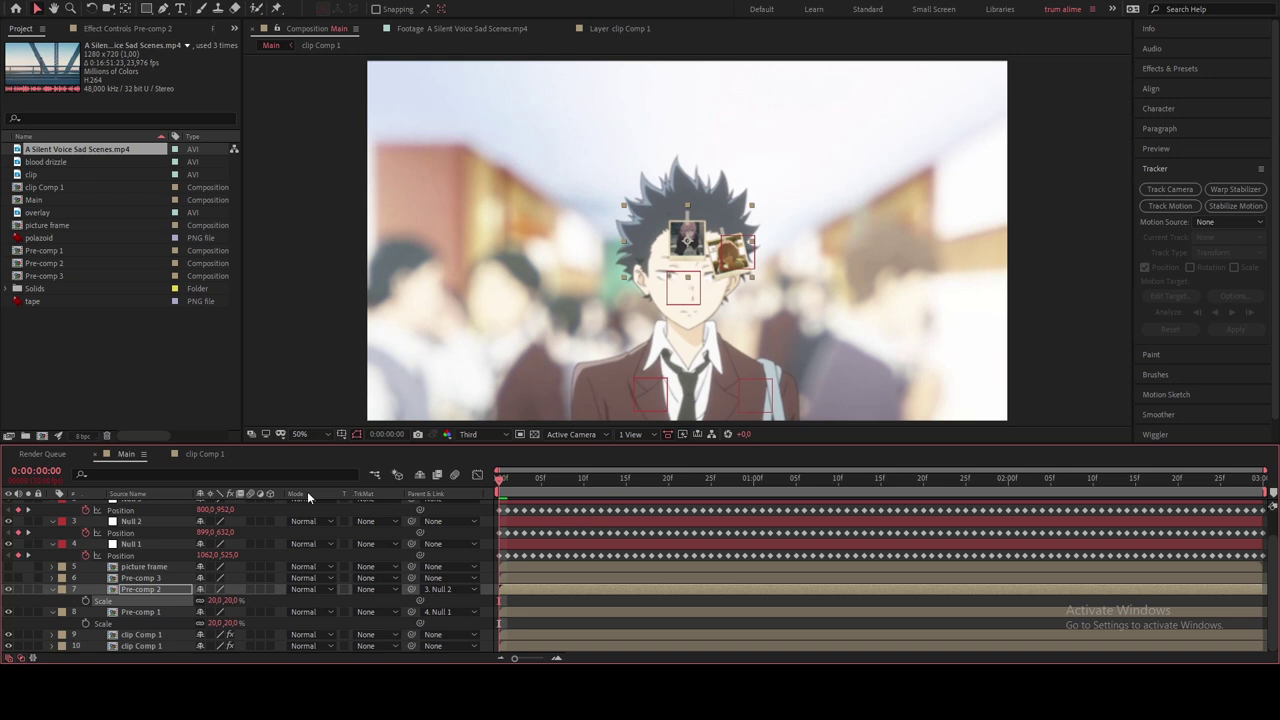
pyautogui.moveTo(706, 233); pyautogui.dragTo(686, 301)
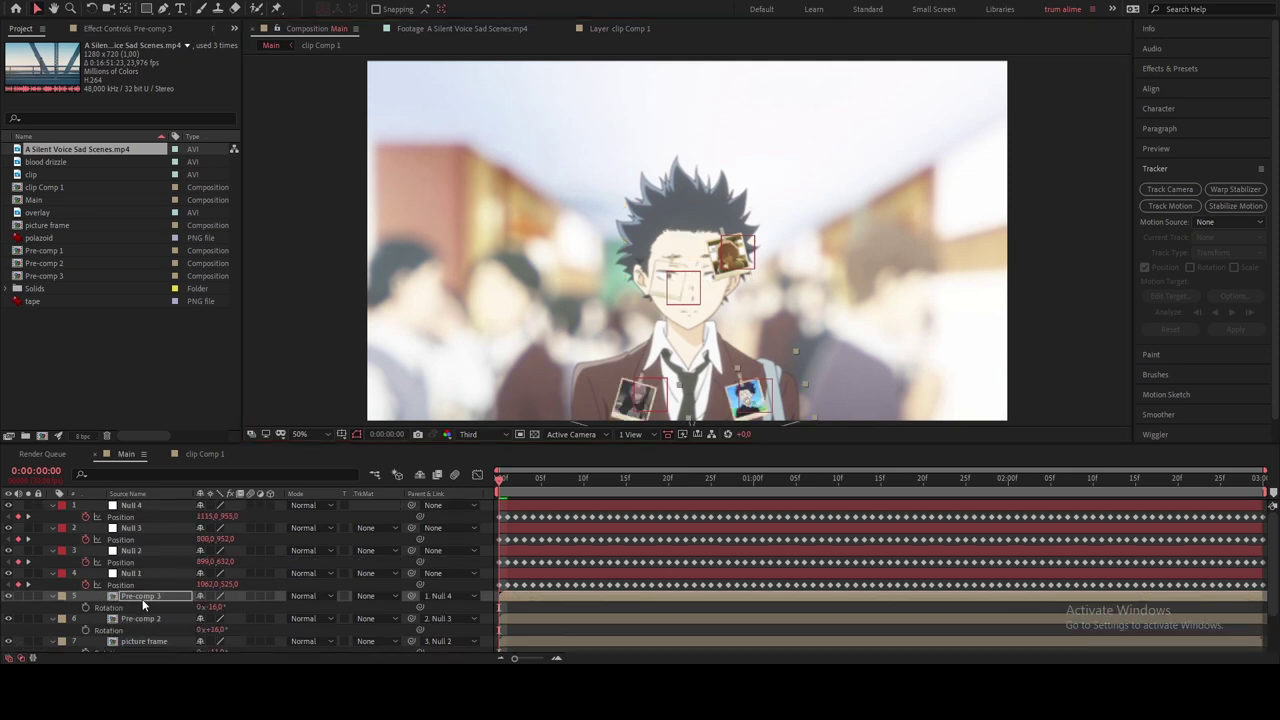
# Step: Collapse all open layer properties and deselect the layers
pyautogui.hotkey('ctrl', 'a')
pyautogui.press('u')
pyautogui.press('F2')
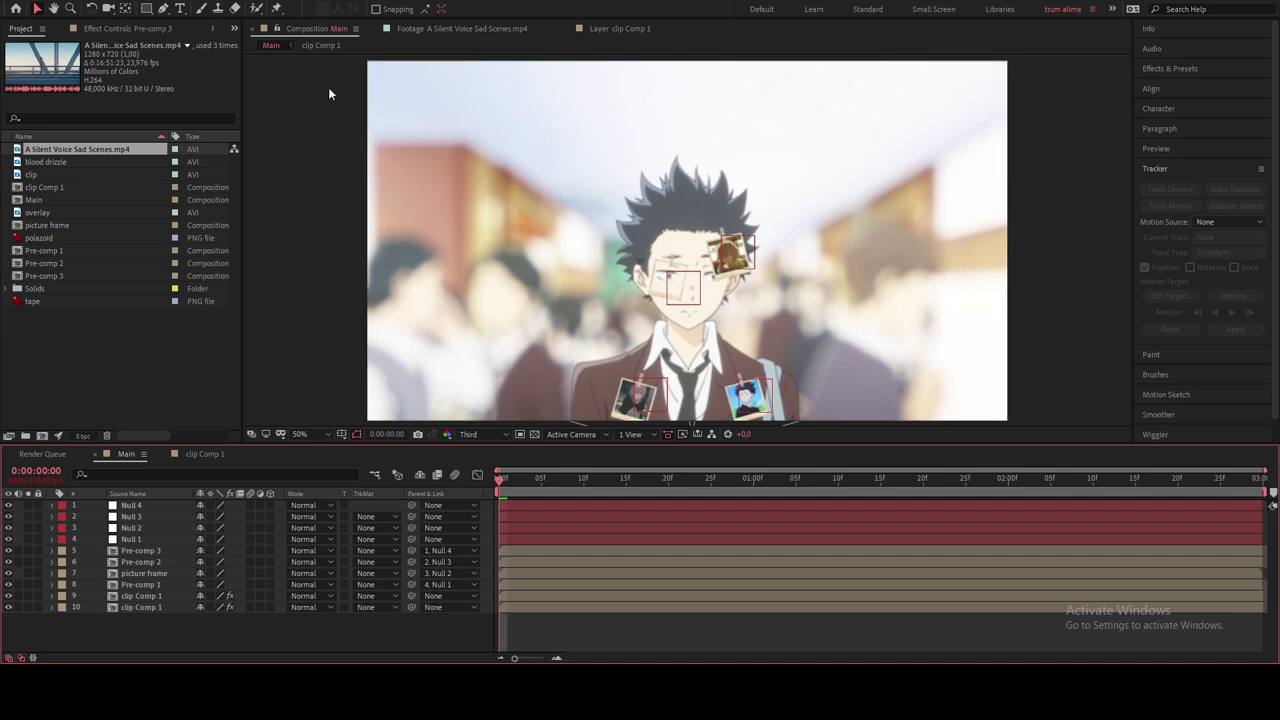
# Step: Solo Pre-comp 3, apply Turbulent Displace to it, and view at Full resolution
pyautogui.click(175, 550)
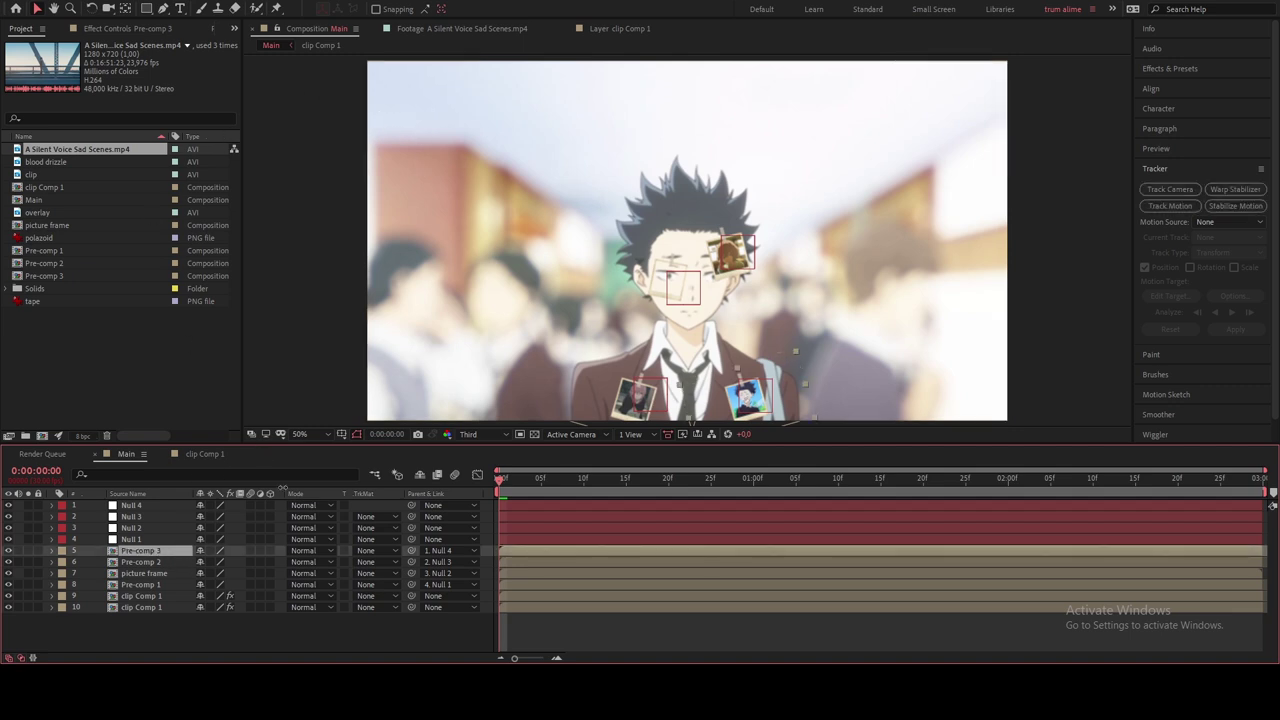
pyautogui.click(29, 551)
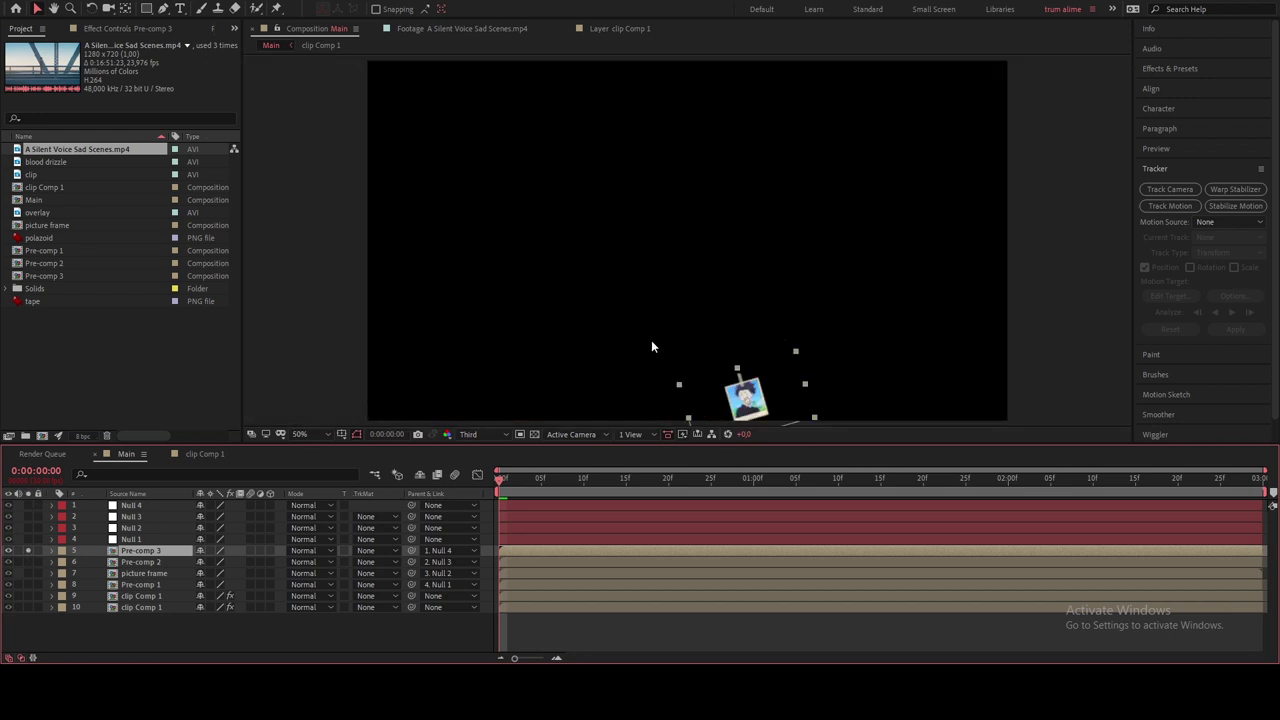
pyautogui.click(1212, 68)
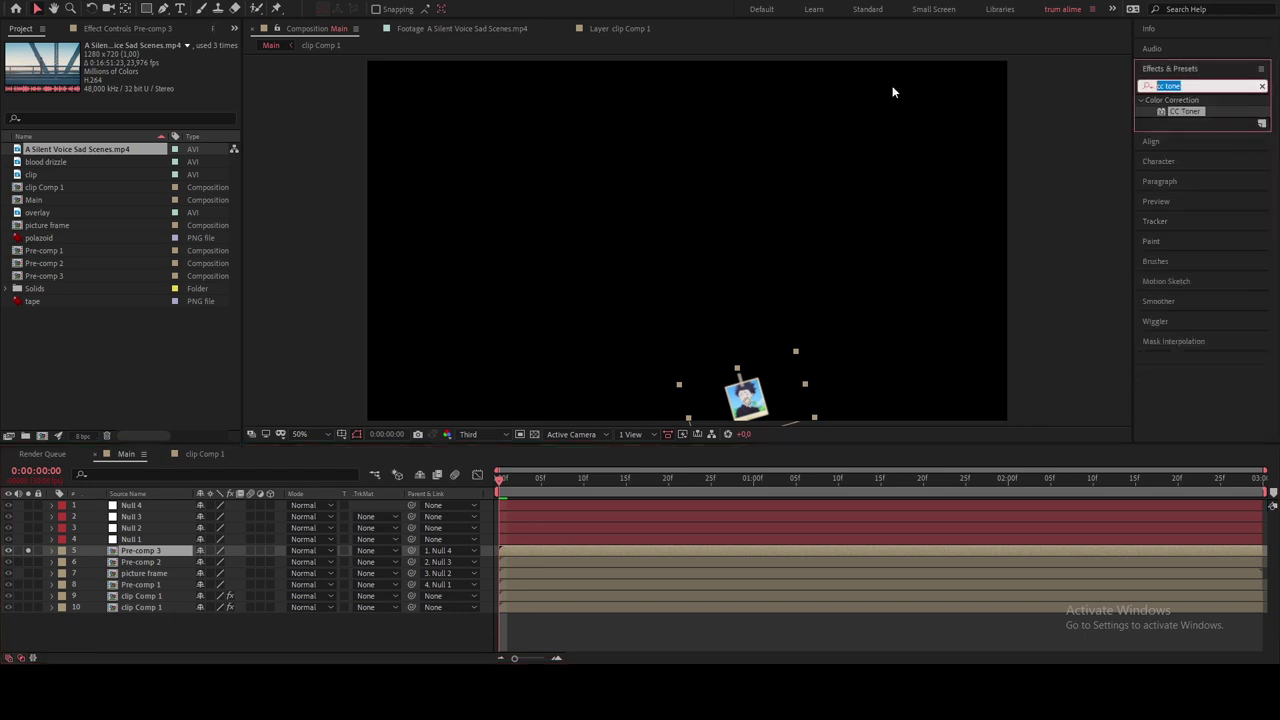
pyautogui.write('turb')
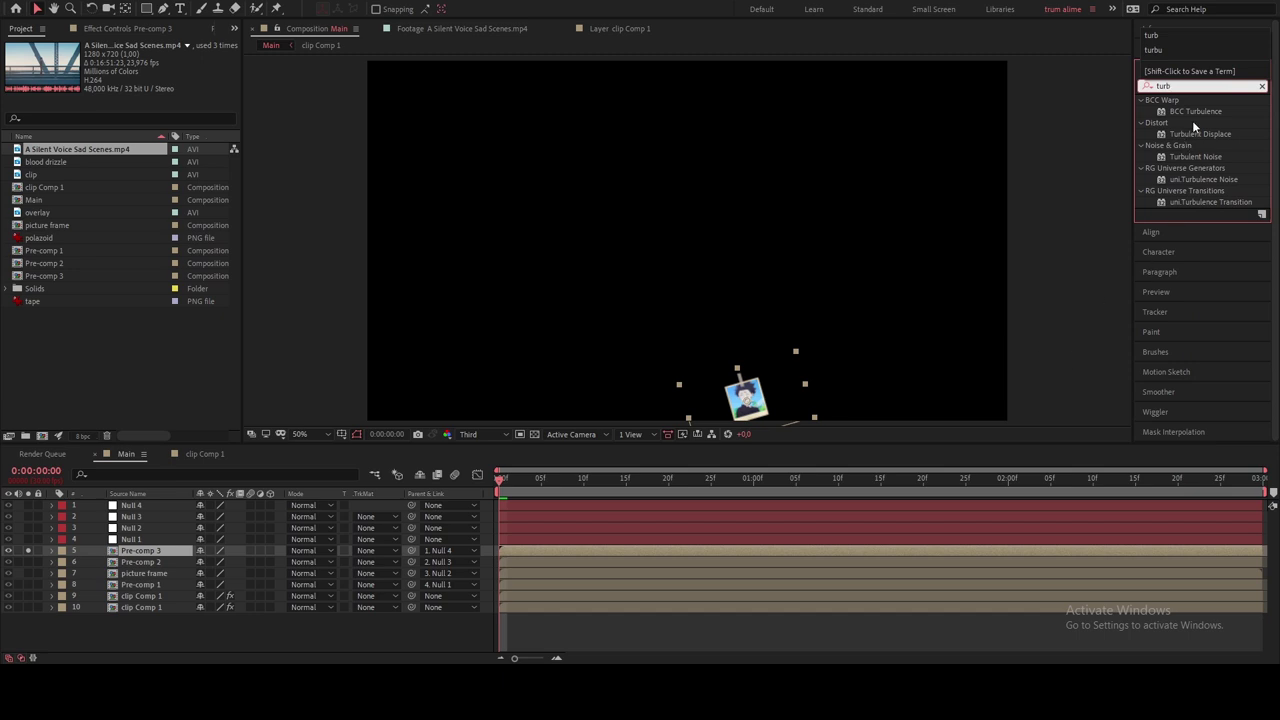
pyautogui.moveTo(1197, 133); pyautogui.dragTo(722, 380)
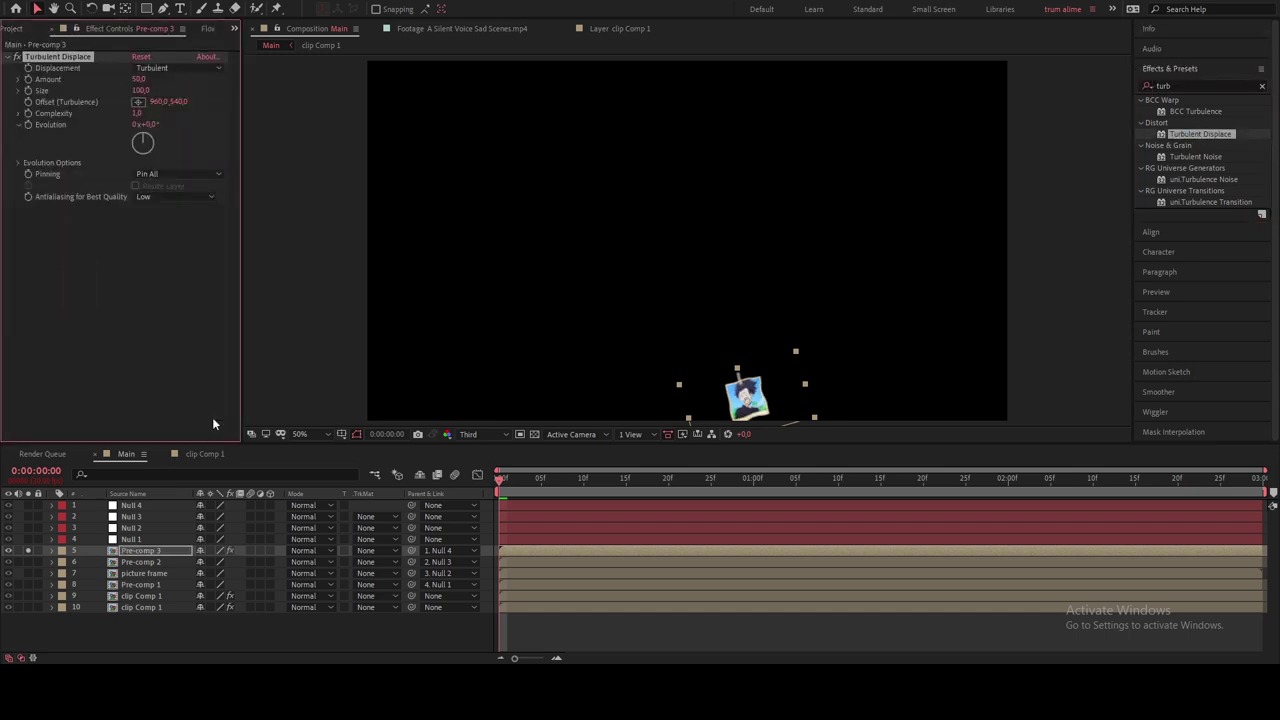
pyautogui.scroll(1, 848, 371)
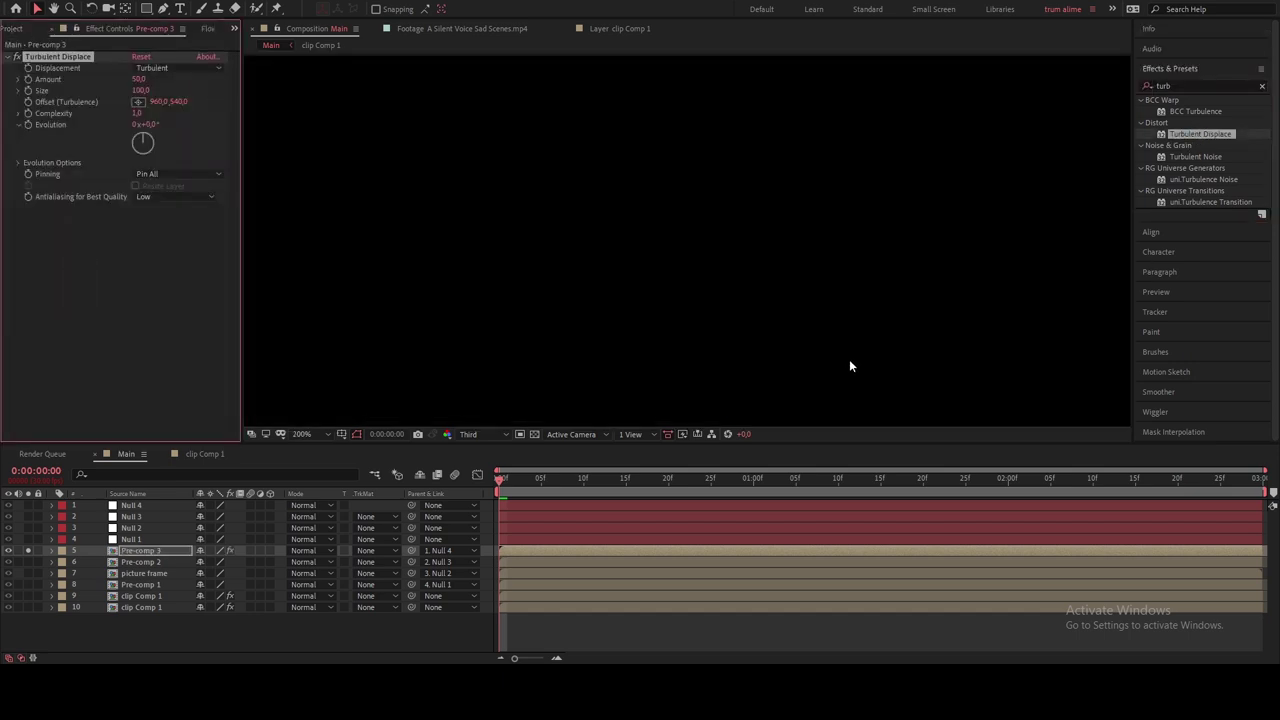
pyautogui.moveTo(848, 367); pyautogui.dragTo(840, 242)
pyautogui.click(470, 434)
pyautogui.click(490, 460)
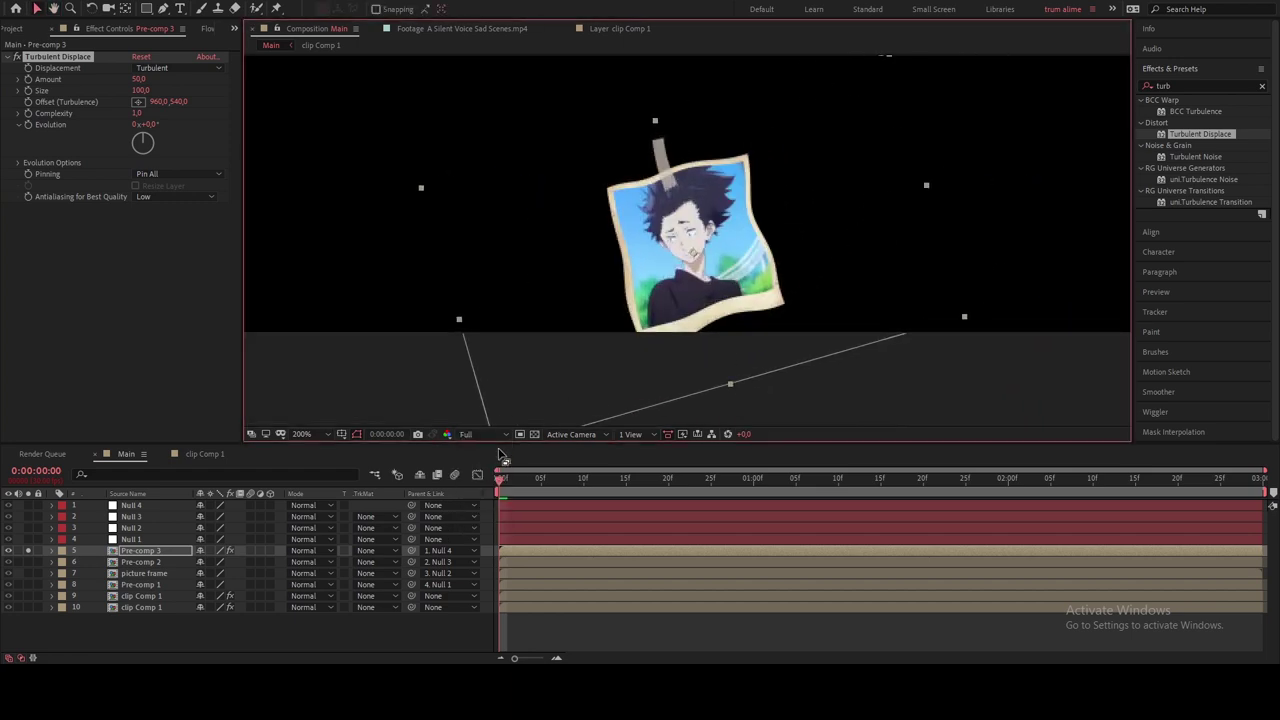
# Step: Set Turbulent Displace Amount to 16 and Size to 130, and add an Evolution expression
pyautogui.moveTo(135, 79); pyautogui.dragTo(120, 82)
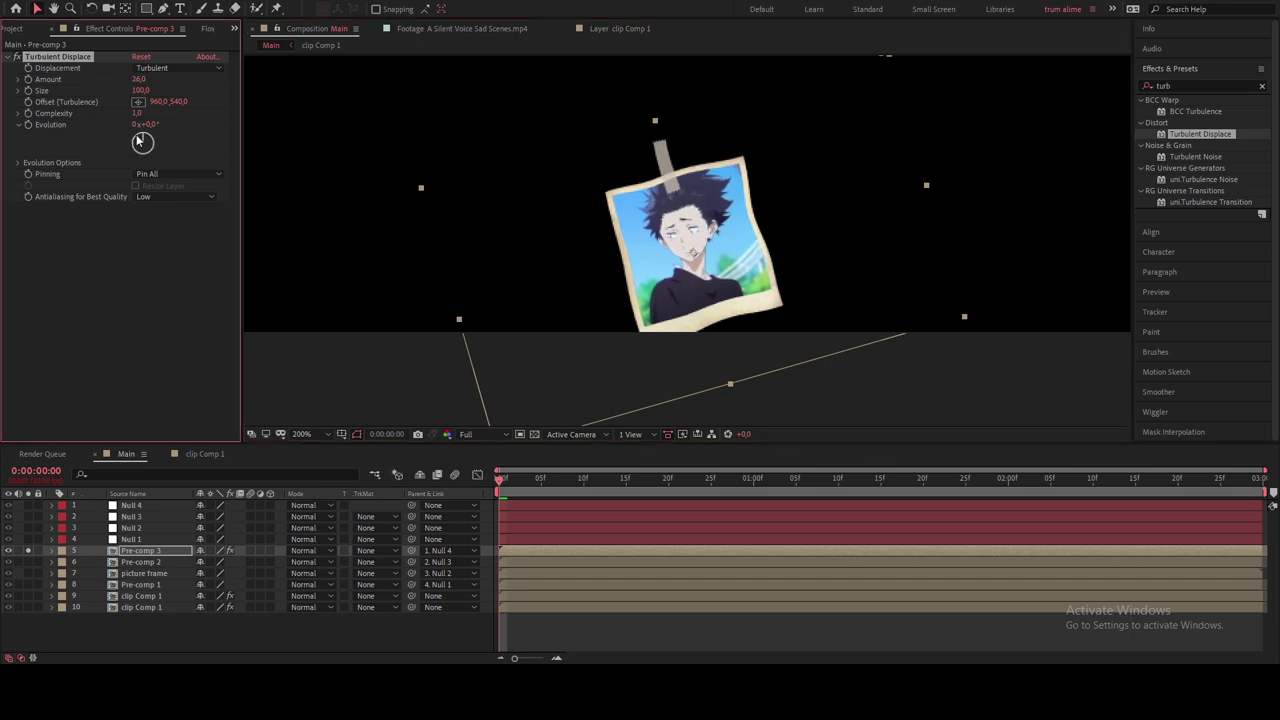
pyautogui.moveTo(143, 141); pyautogui.dragTo(88, 150)
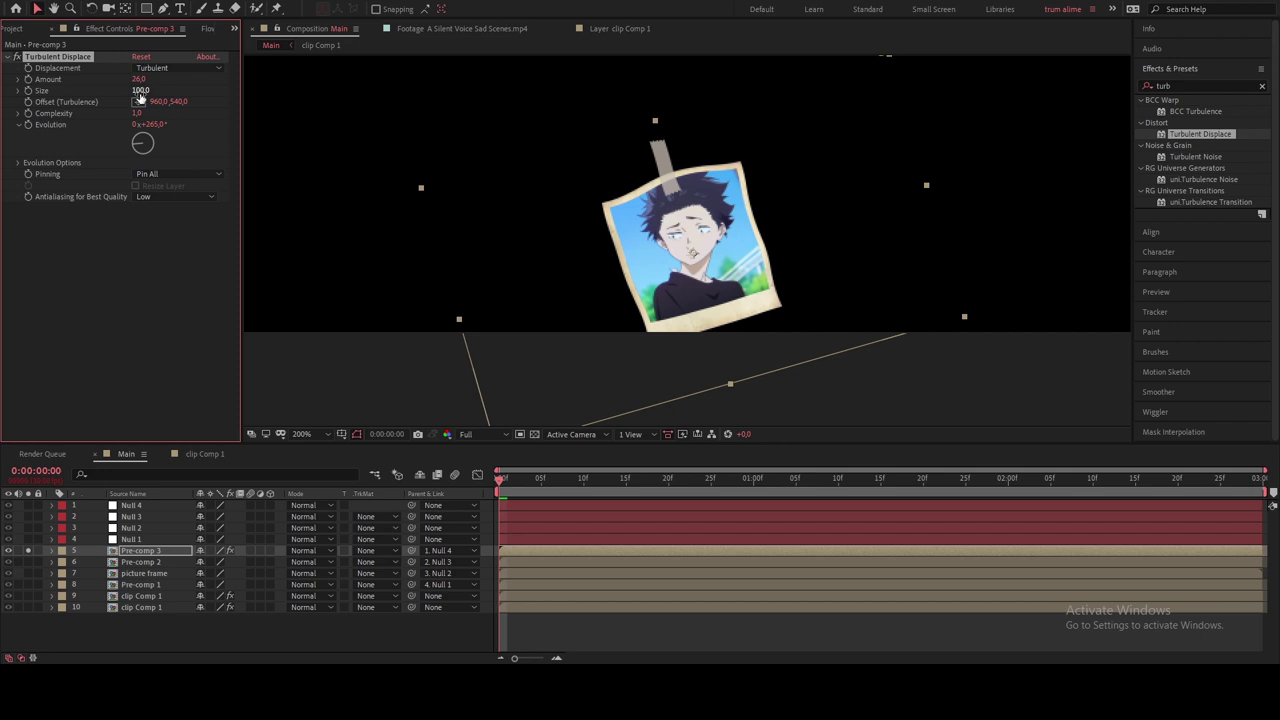
pyautogui.moveTo(141, 91); pyautogui.dragTo(167, 92)
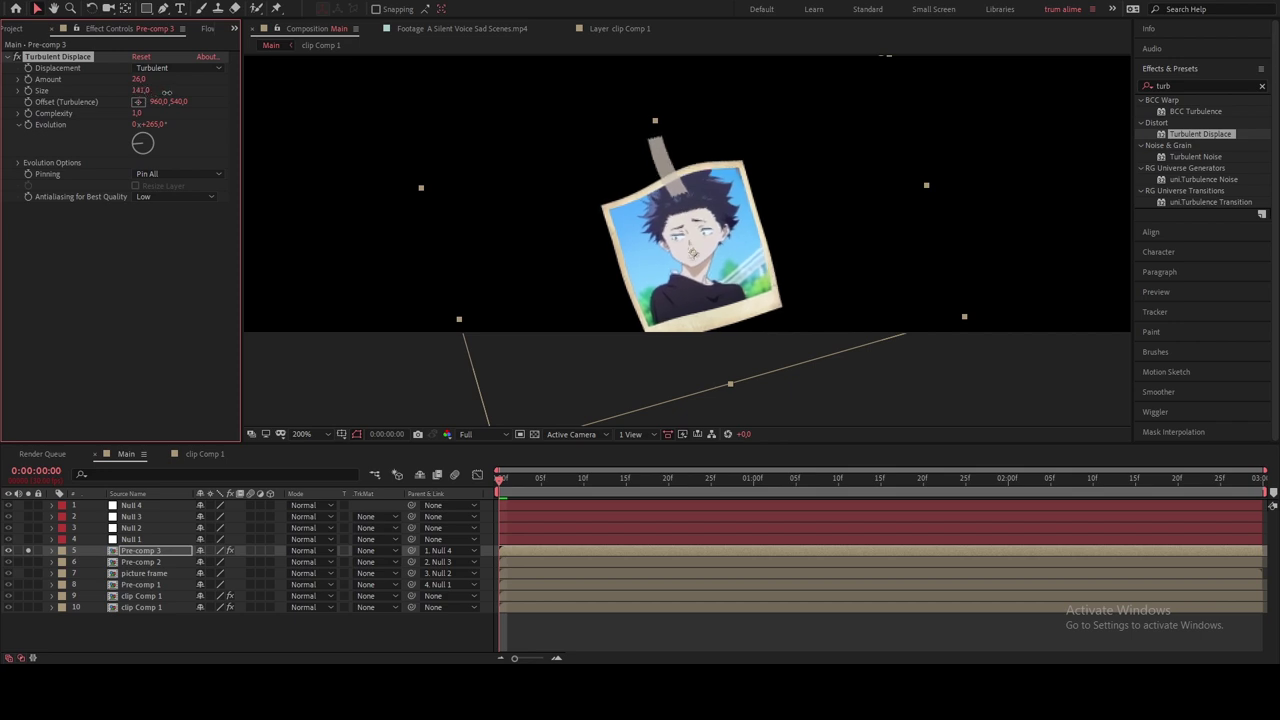
pyautogui.click(141, 91)
pyautogui.write('130')
pyautogui.press('Return')
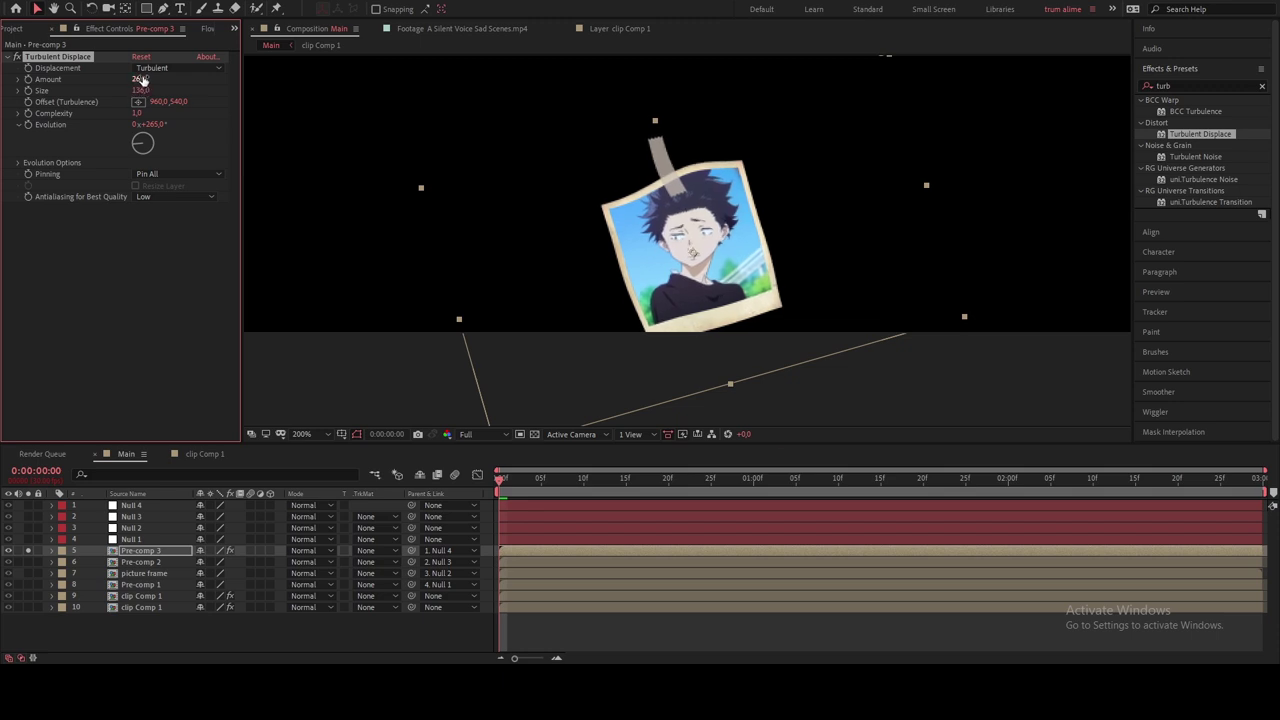
pyautogui.moveTo(133, 82); pyautogui.dragTo(135, 90)
pyautogui.moveTo(157, 155); pyautogui.dragTo(43, 130)
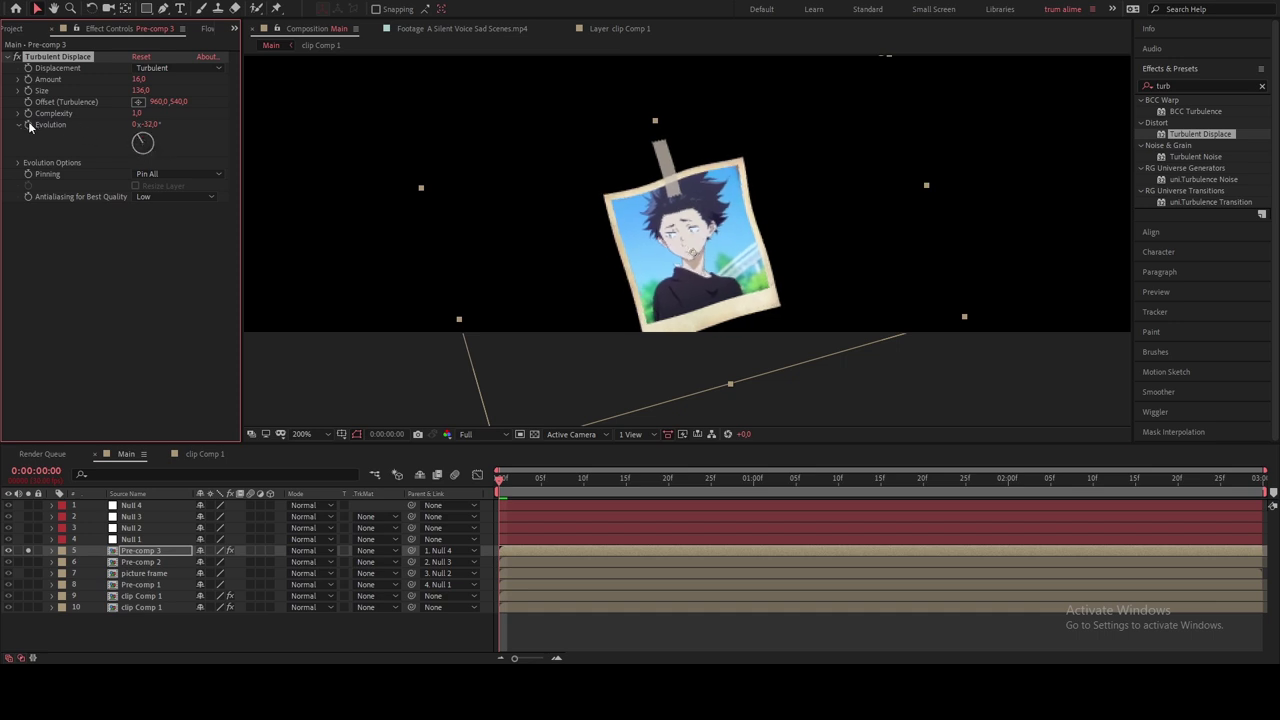
pyautogui.keyDown('alt'); pyautogui.click(28, 124); pyautogui.keyUp('alt')
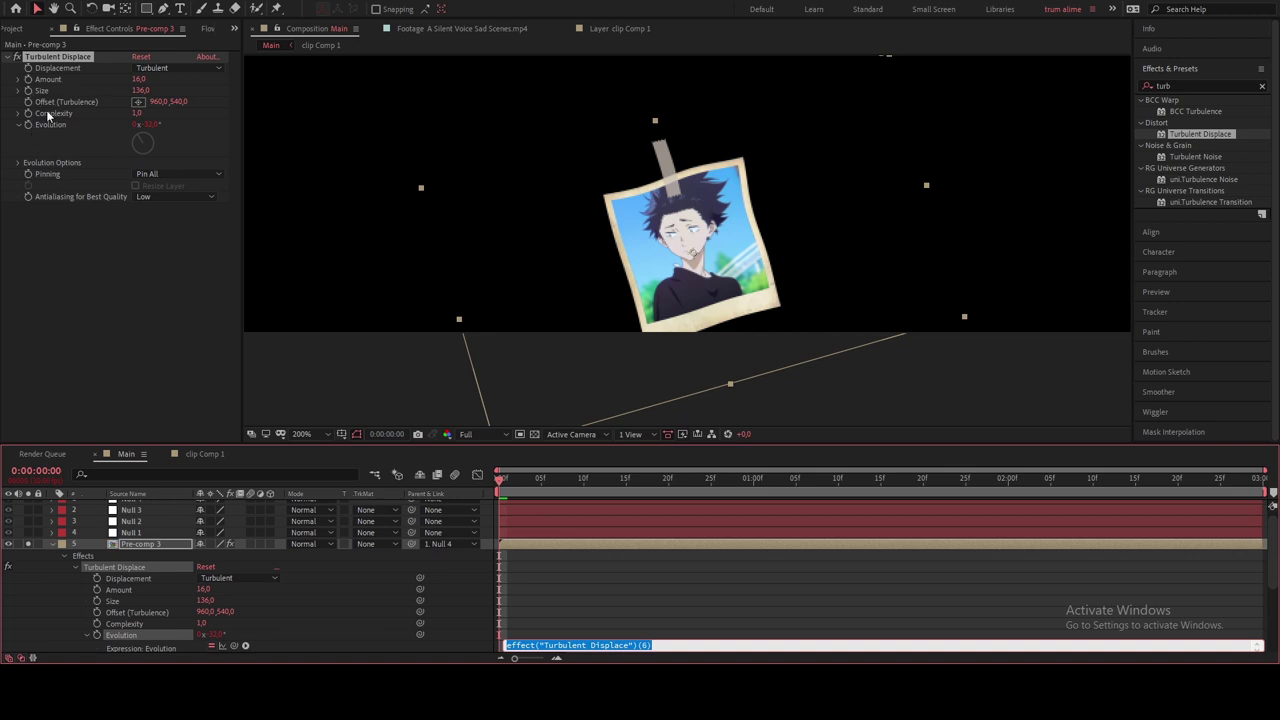
# Step: Enter the time*60 Evolution expression and scrub the timeline to preview the wobble
pyautogui.write('time*60')
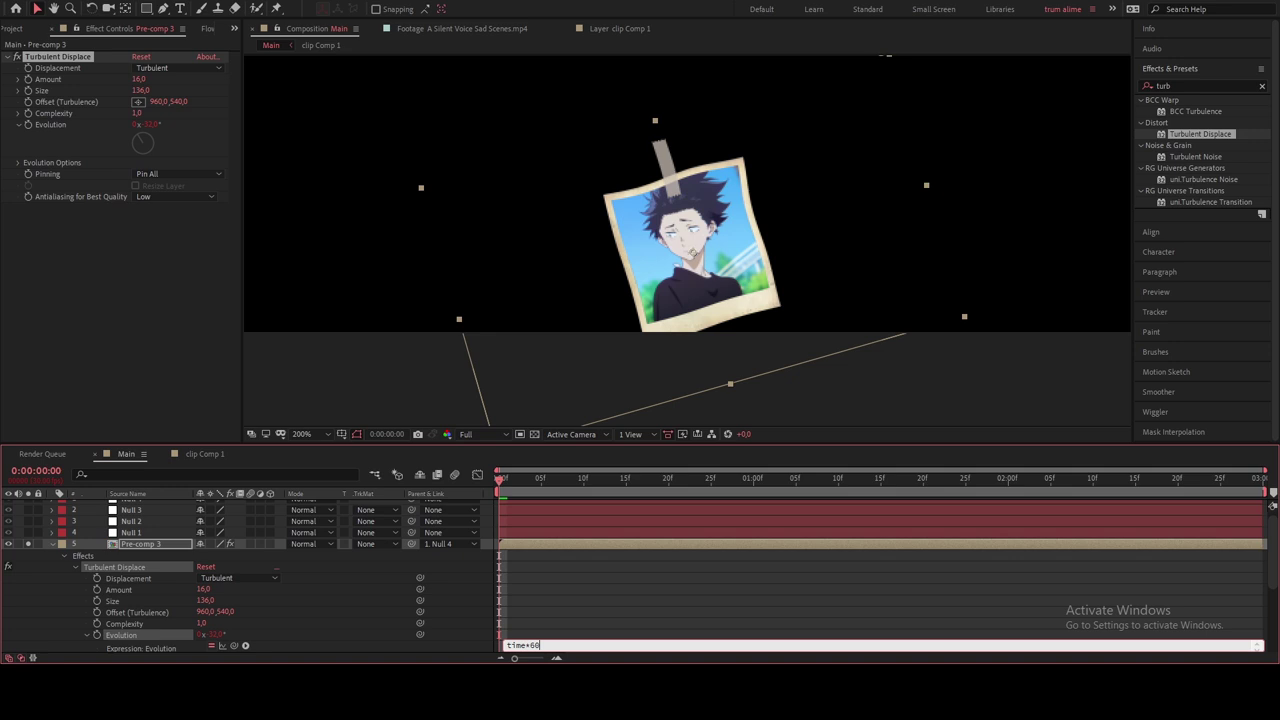
pyautogui.click(547, 629)
pyautogui.click(541, 481)
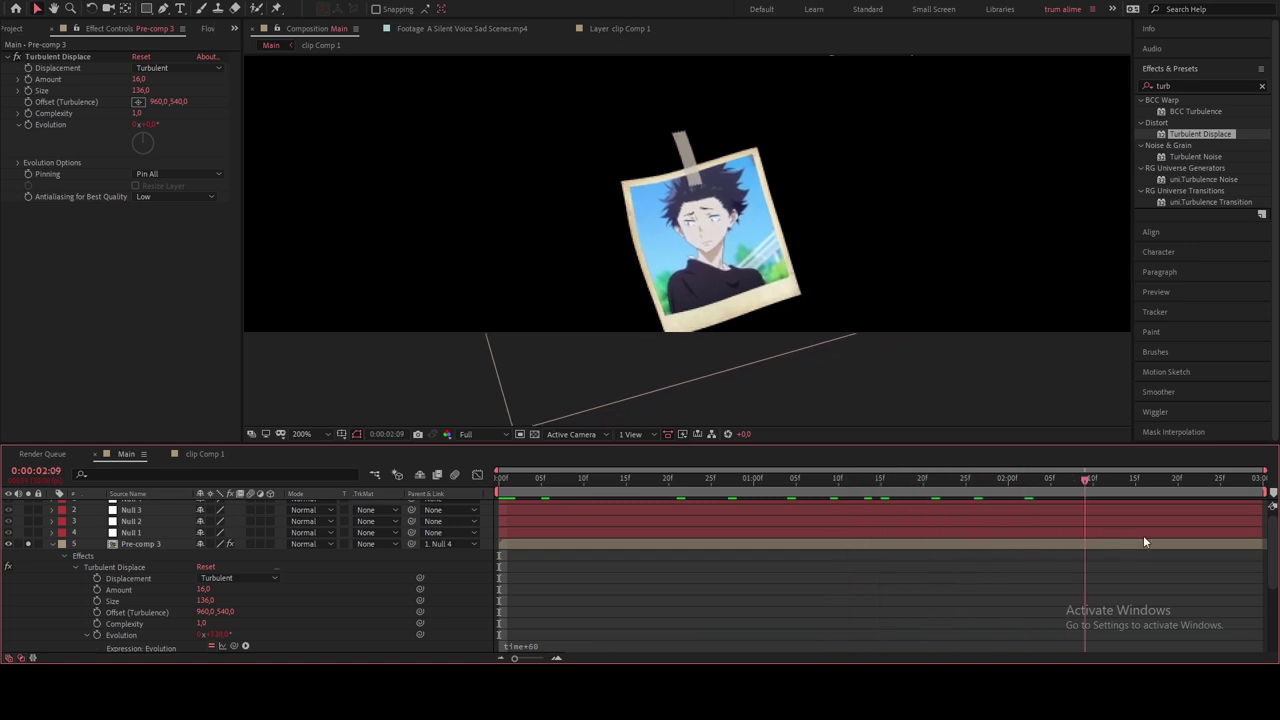
pyautogui.click(798, 488)
pyautogui.moveTo(708, 484); pyautogui.dragTo(634, 484)
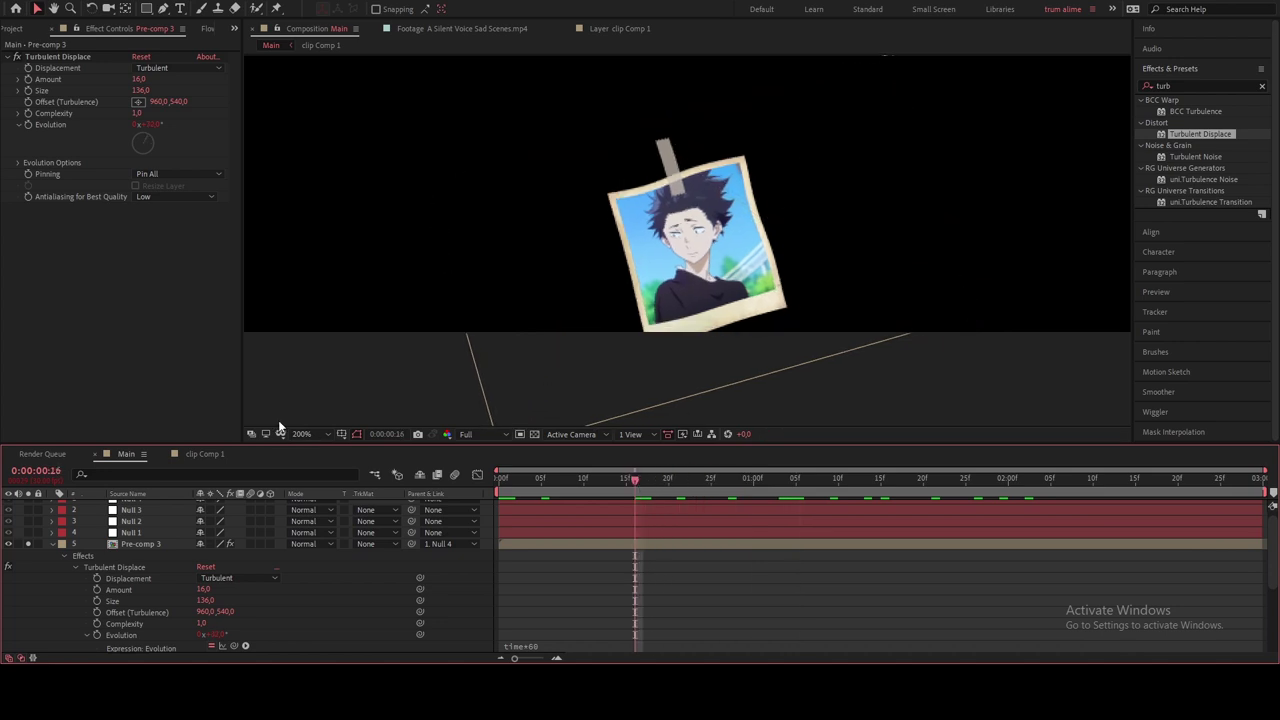
# Step: Fit the whole composition in the viewer and collapse Pre-comp 3's effect properties
pyautogui.click(310, 438)
pyautogui.click(325, 215)
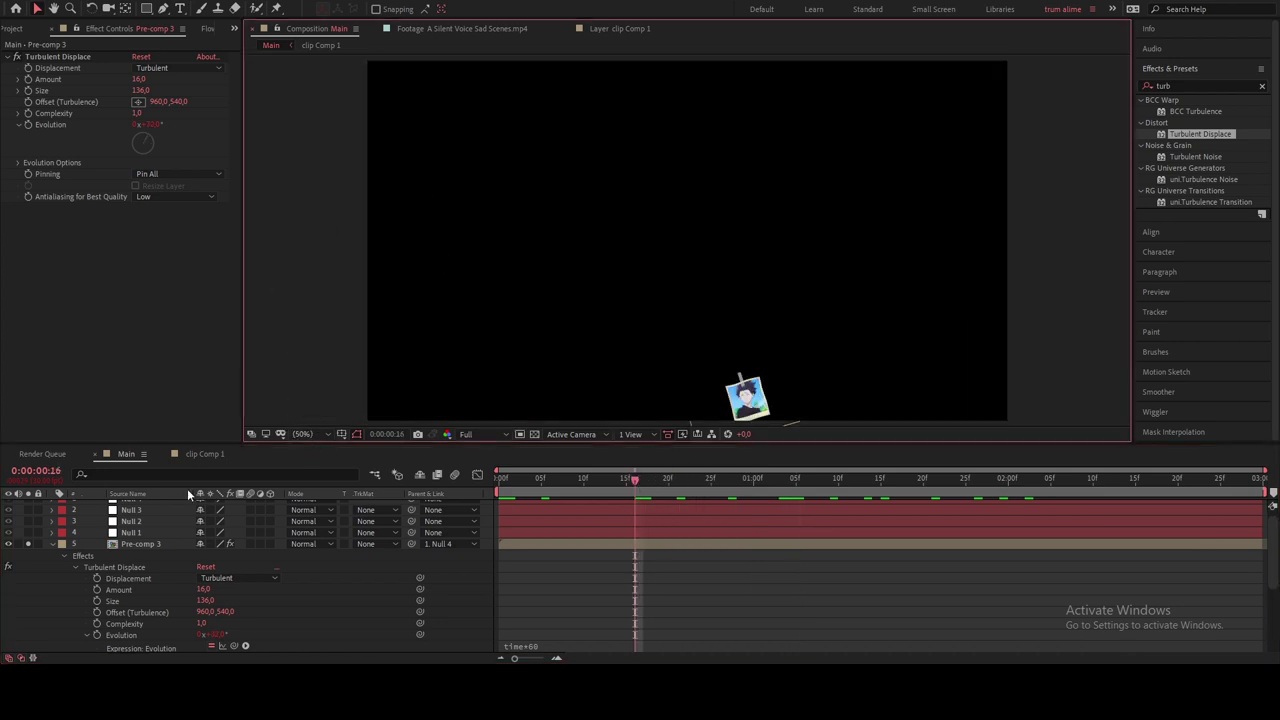
pyautogui.click(67, 57)
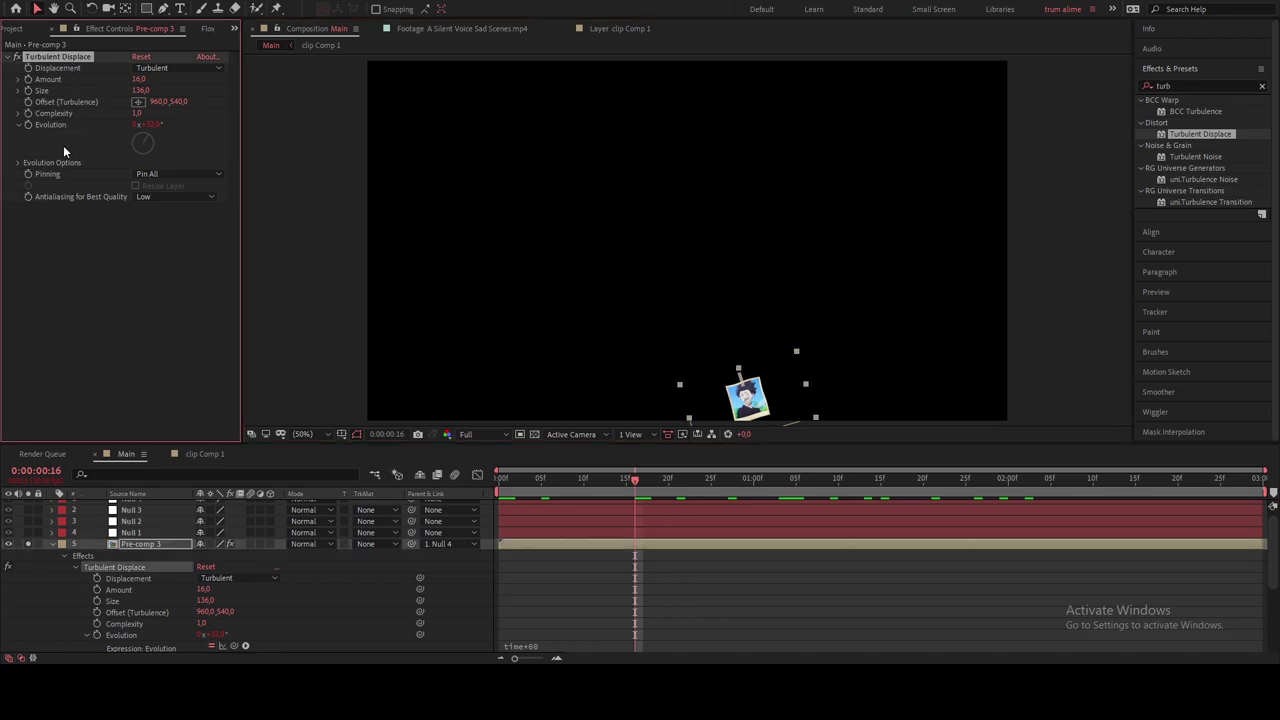
pyautogui.scroll(-1, 127, 562)
pyautogui.click(52, 509)
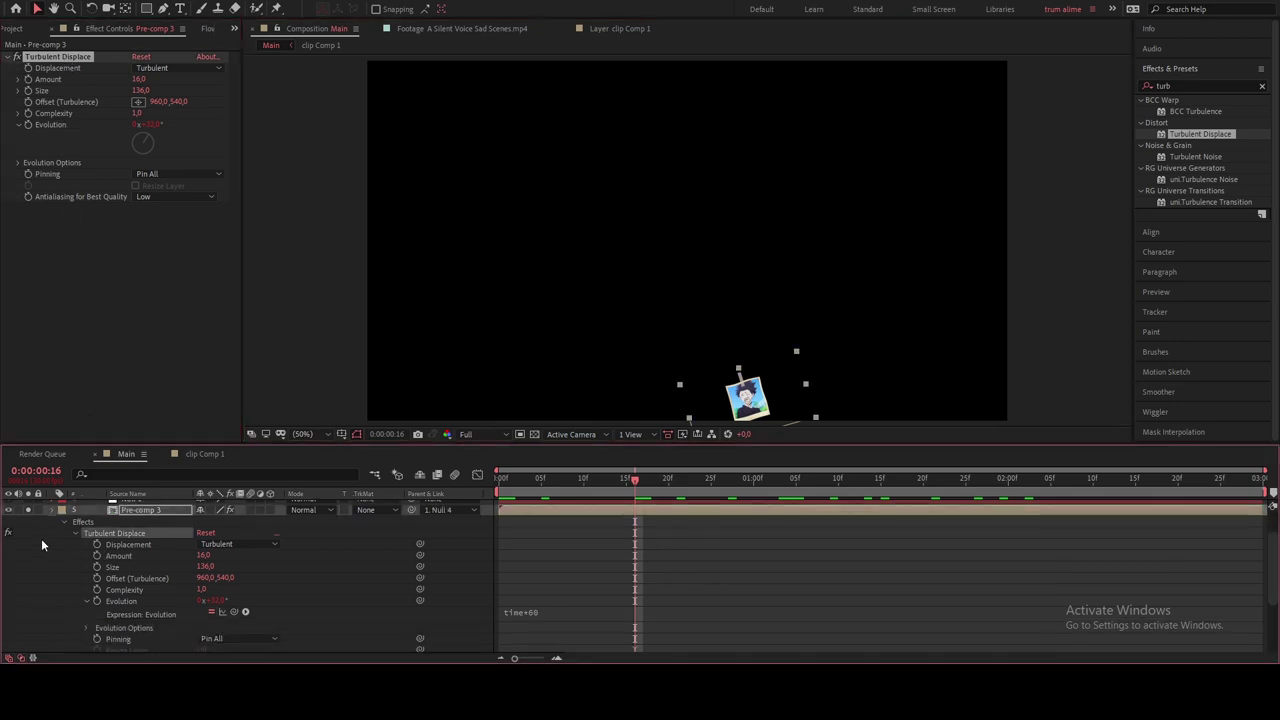
# Step: Copy Pre-comp 3's Turbulent Displace onto Pre-comp 2, picture frame and Pre-comp 1, then deselect
pyautogui.click(80, 59)
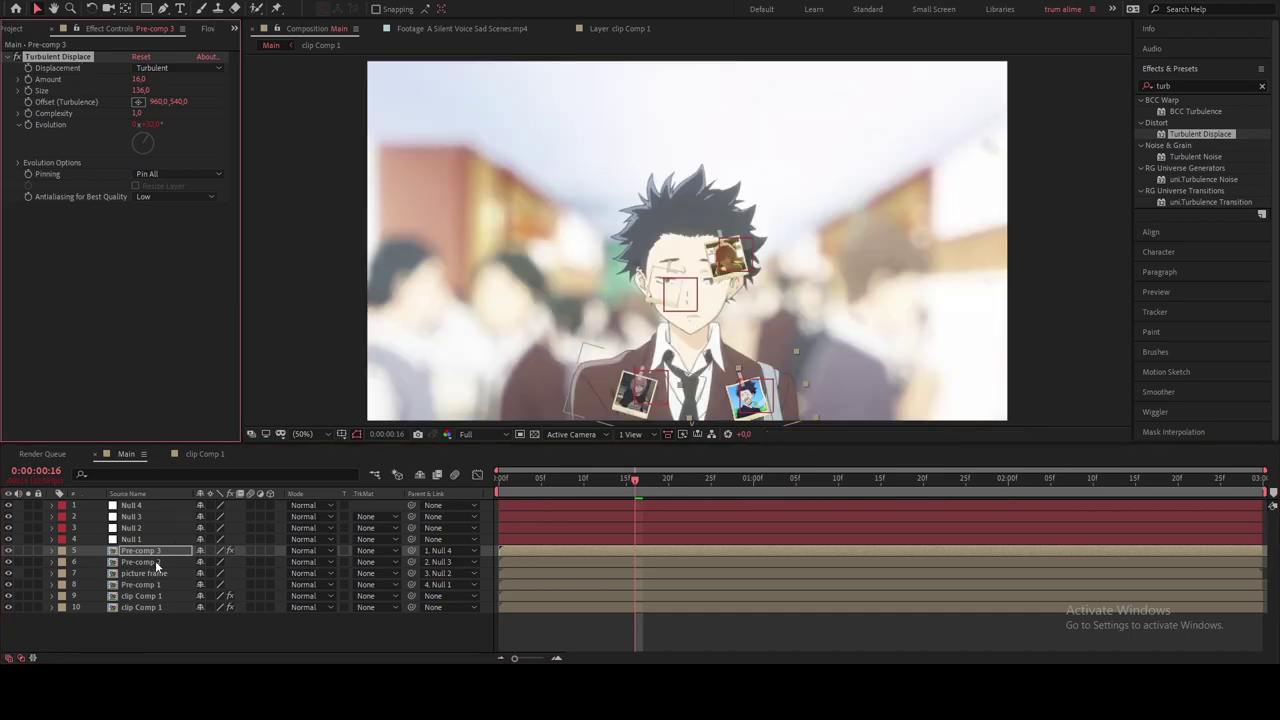
pyautogui.click(155, 562)
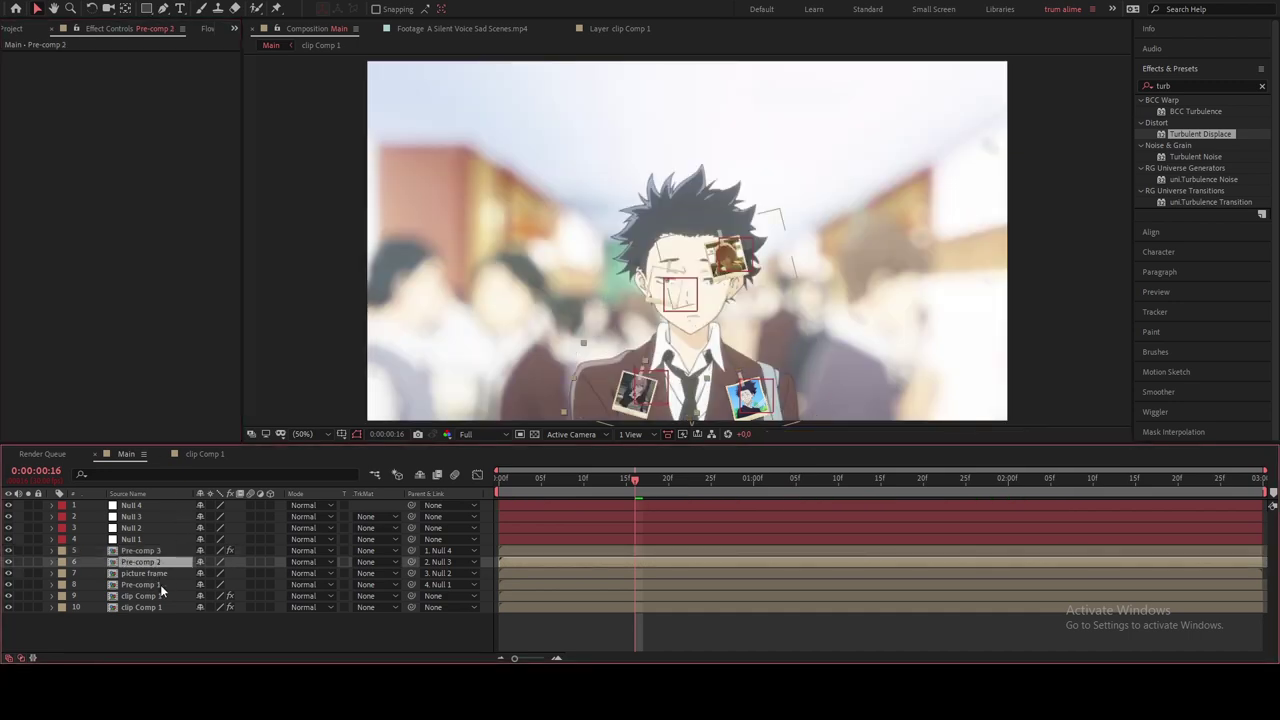
pyautogui.keyDown('shift'); pyautogui.click(163, 584); pyautogui.keyUp('shift')
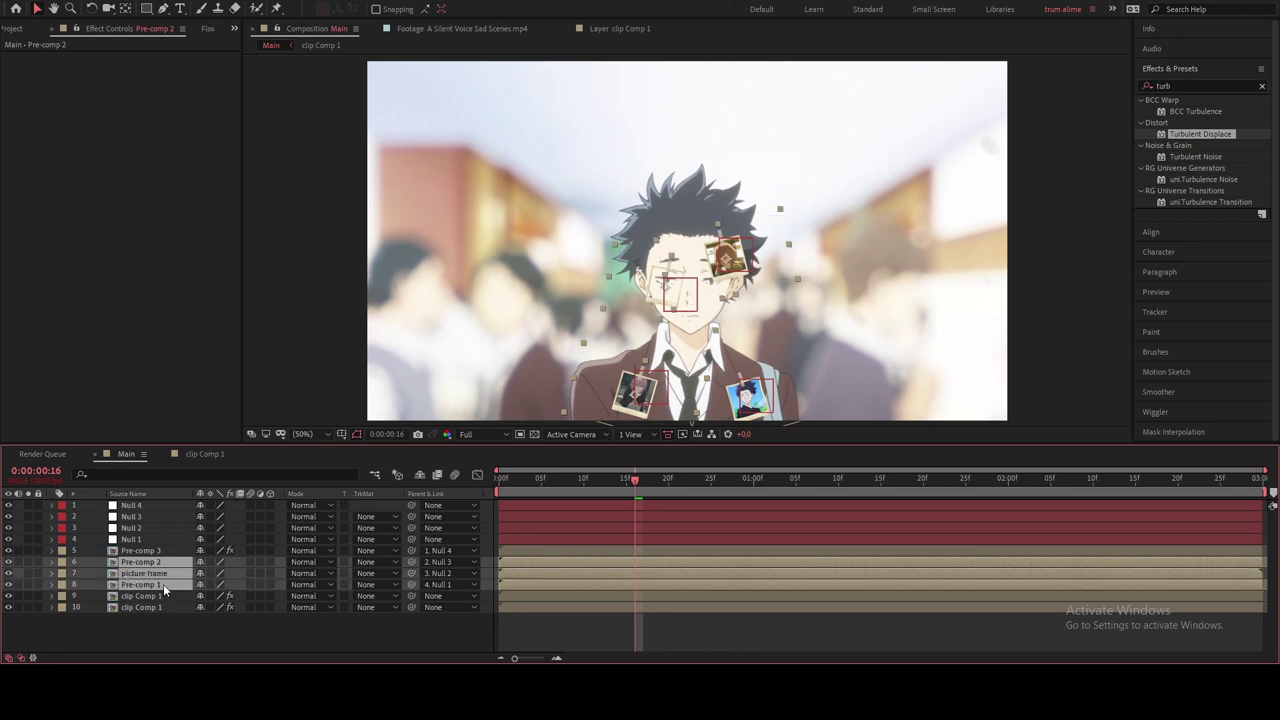
pyautogui.hotkey('ctrl', 'alt', 'shift', 'e')
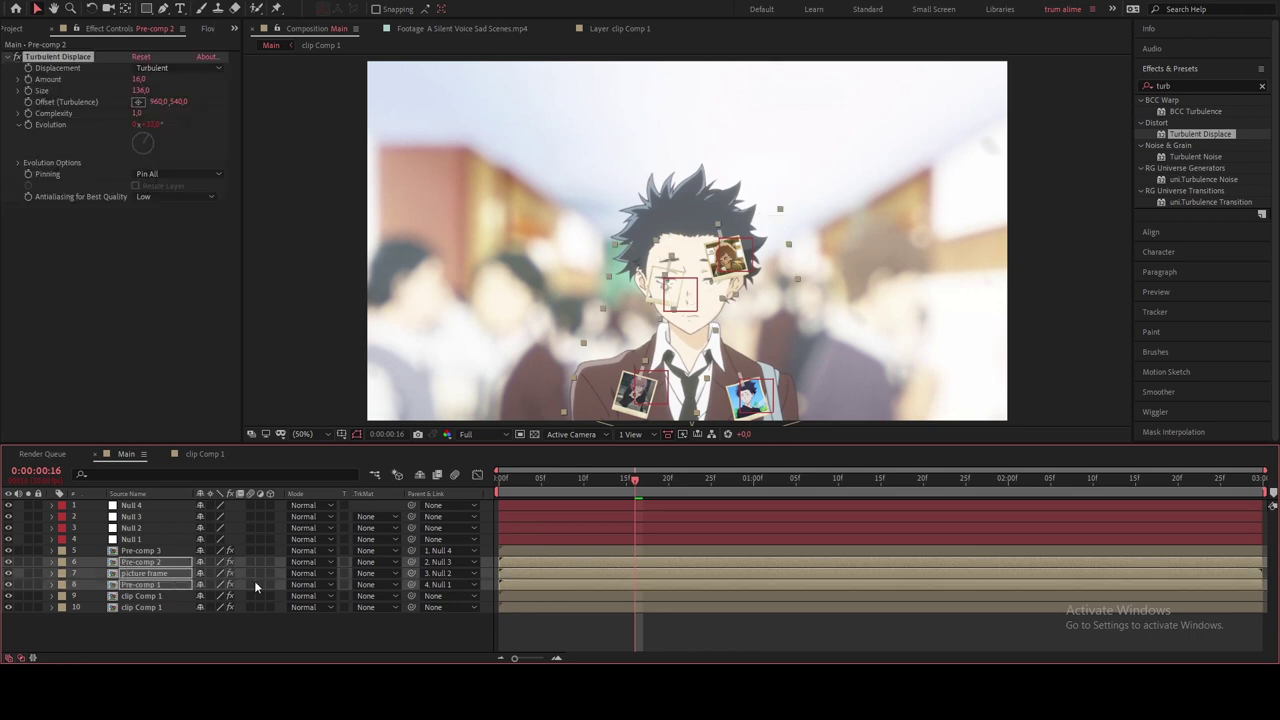
pyautogui.click(772, 635)
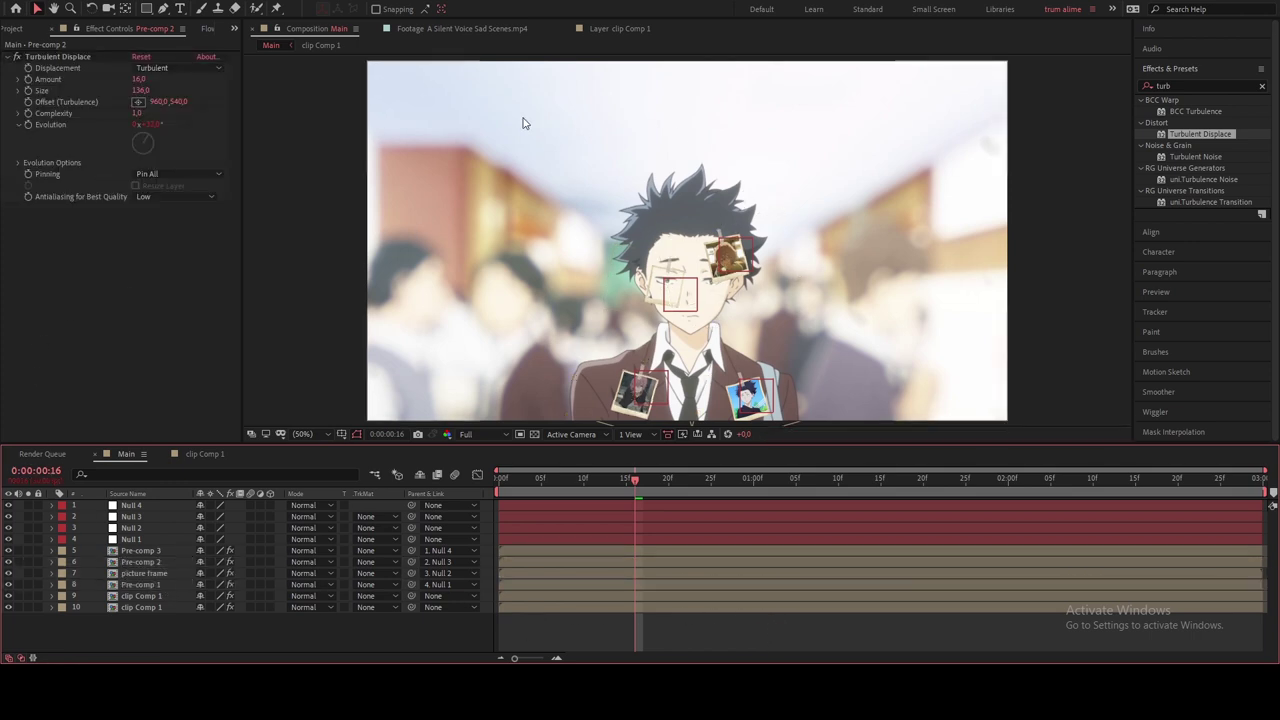
# Step: Add a new adjustment layer and apply the imduong2k6.cc preset to it
pyautogui.rightClick(184, 632)
pyautogui.moveTo(268, 488)
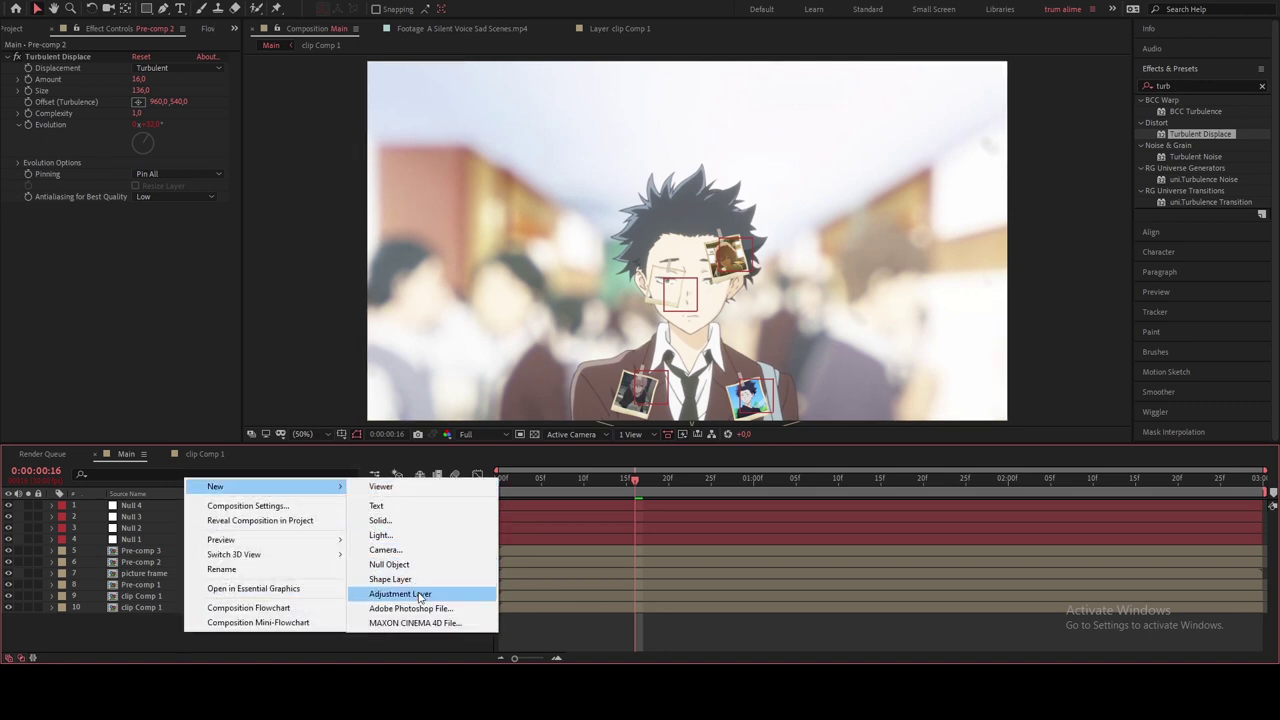
pyautogui.click(416, 594)
pyautogui.doubleClick(1184, 84)
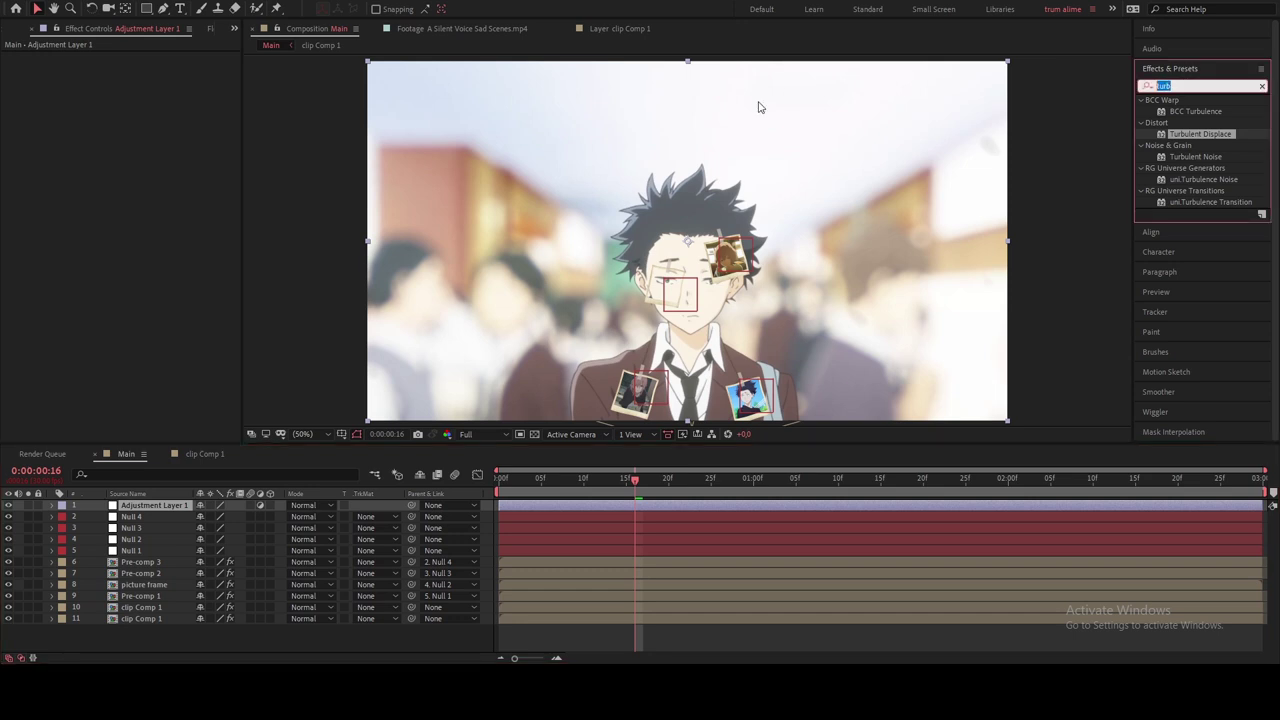
pyautogui.write('imduong')
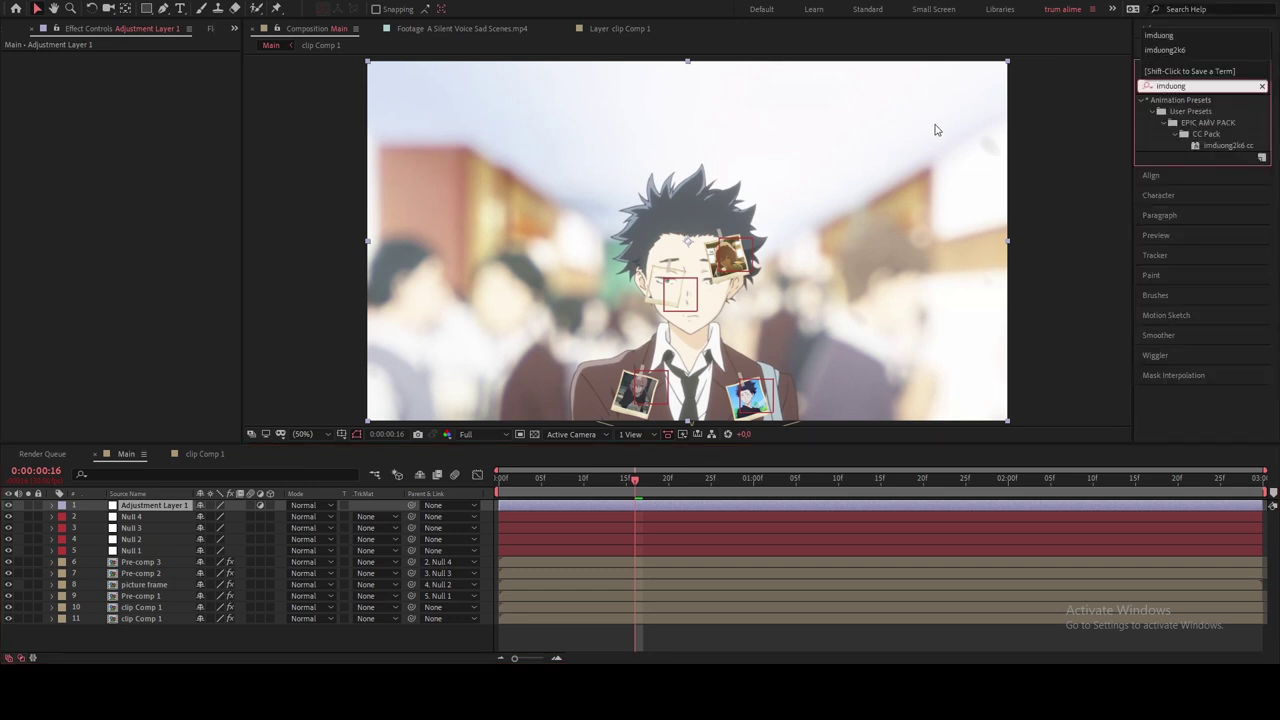
pyautogui.moveTo(1226, 146); pyautogui.dragTo(164, 507)
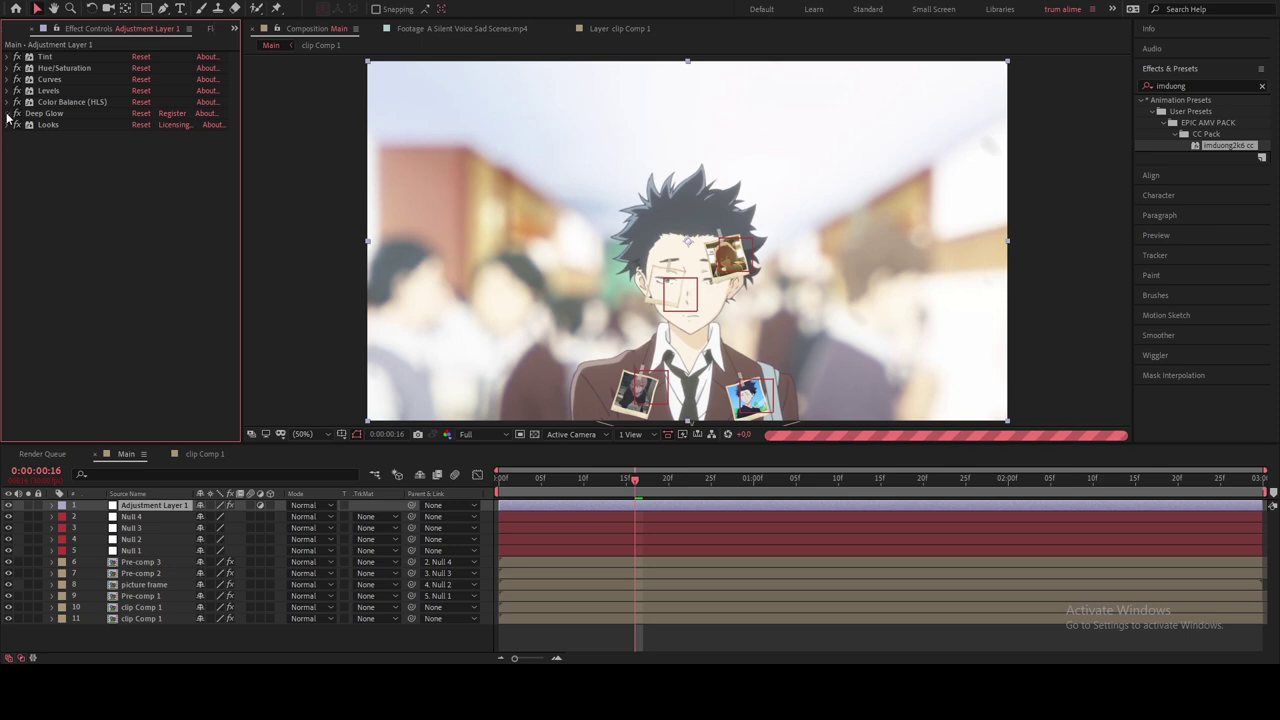
# Step: Set preview resolution to Third and lower Deep Glow's Exposure to 0,20
pyautogui.click(9, 113)
pyautogui.click(466, 434)
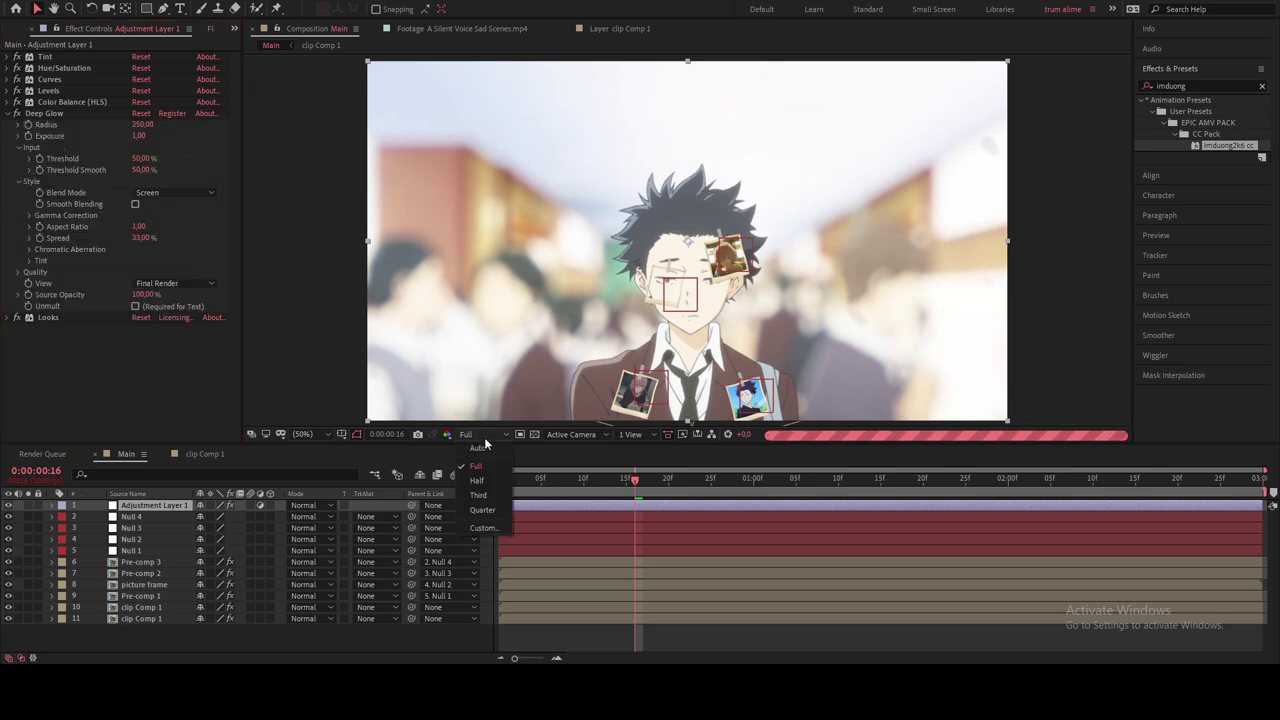
pyautogui.click(478, 506)
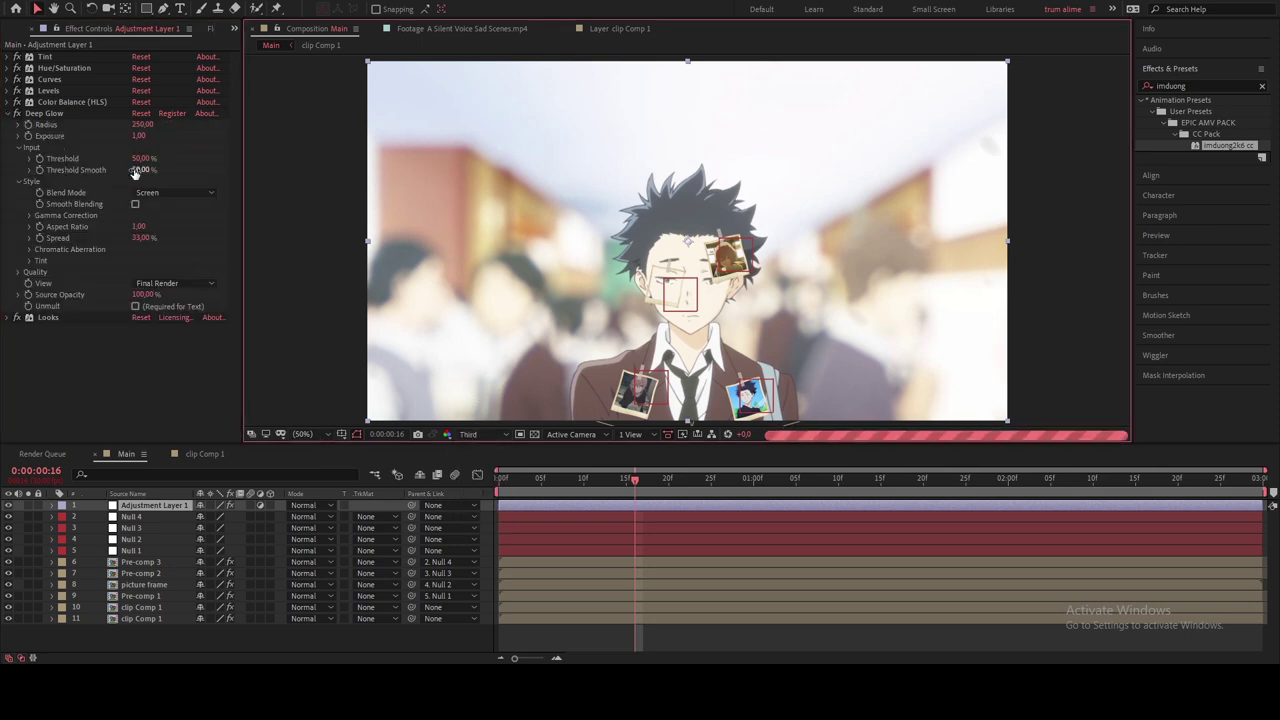
pyautogui.click(139, 135)
pyautogui.write('0,3')
pyautogui.press('Return')
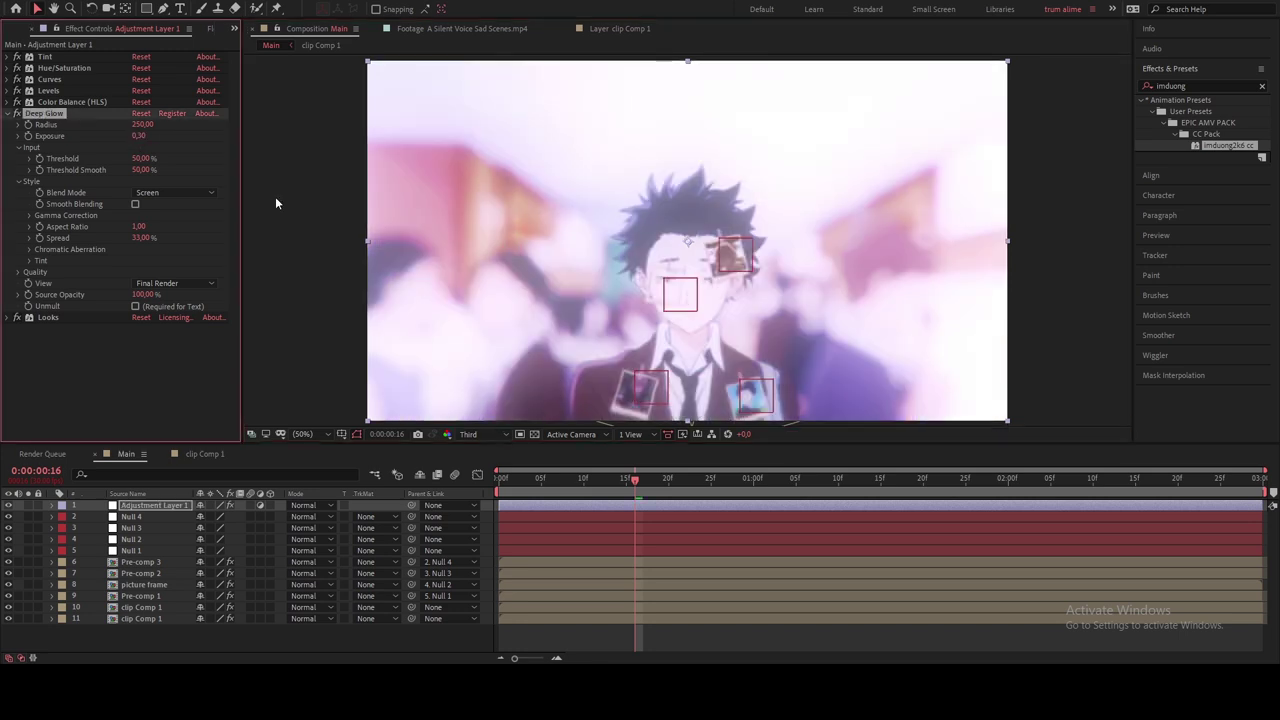
pyautogui.click(141, 136)
pyautogui.write('0,1')
pyautogui.write('2')
pyautogui.press('Return')
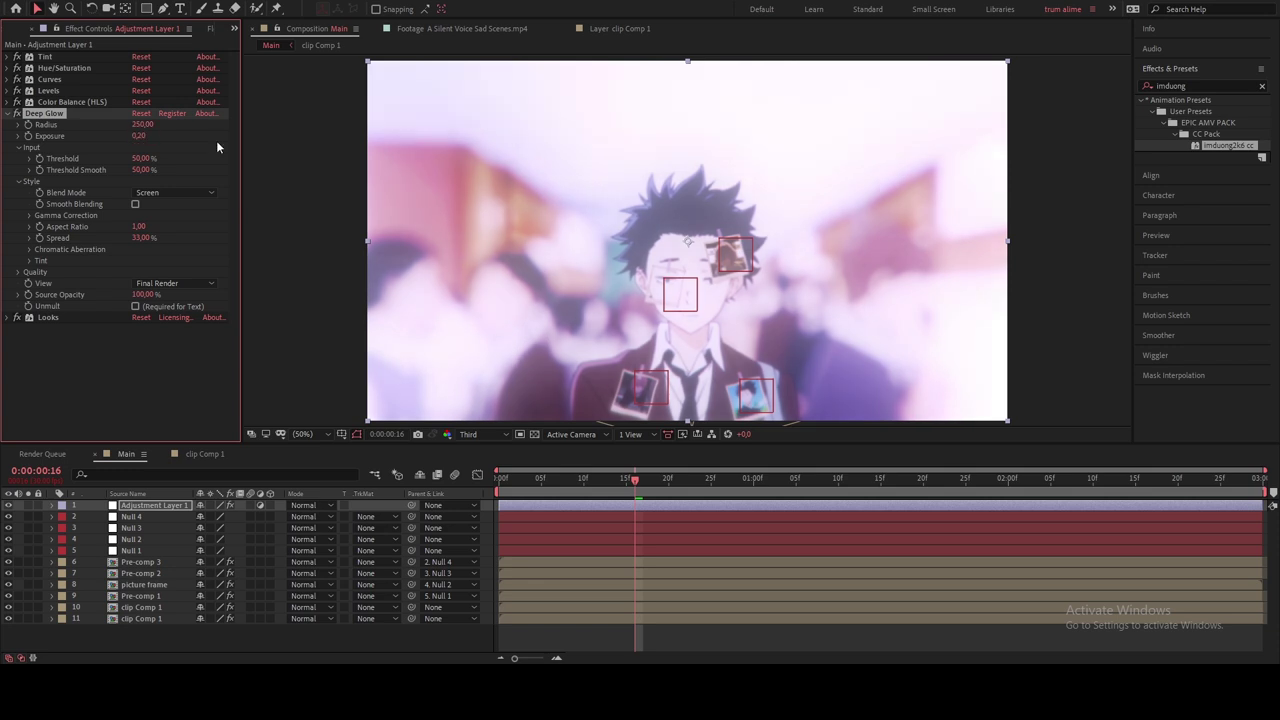
pyautogui.click(930, 479)
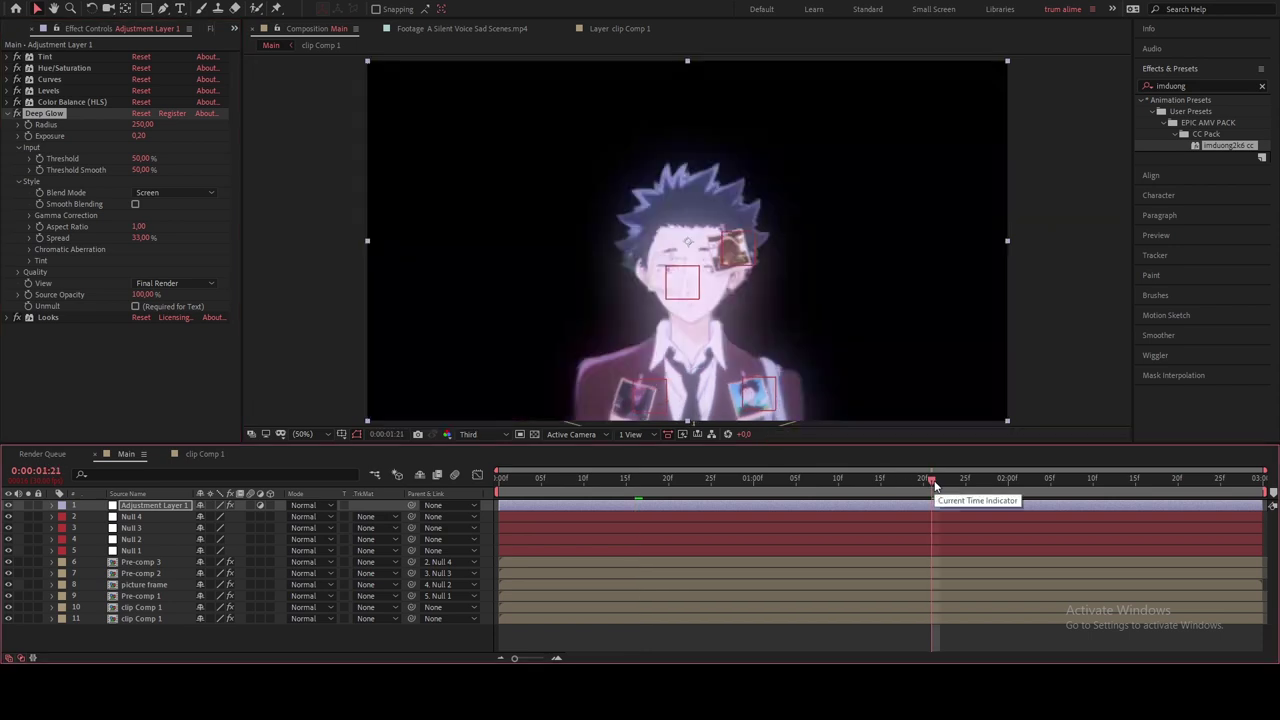
pyautogui.click(705, 642)
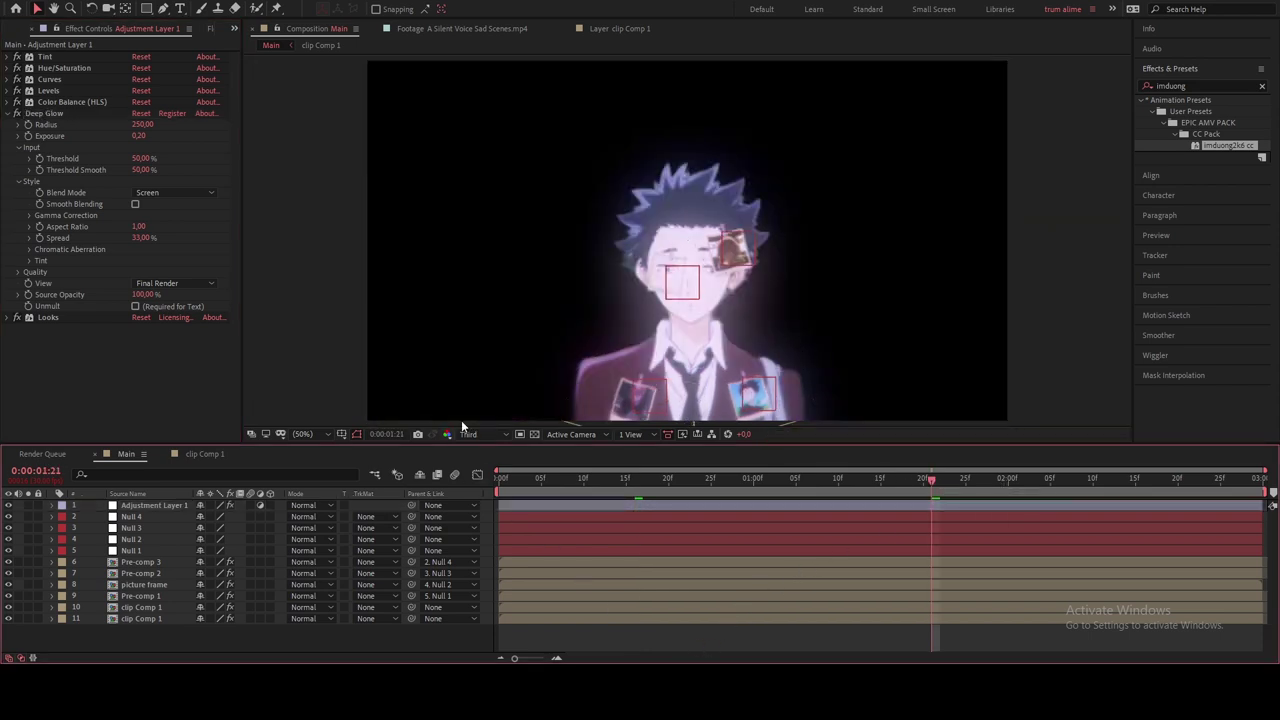
pyautogui.click(10, 114)
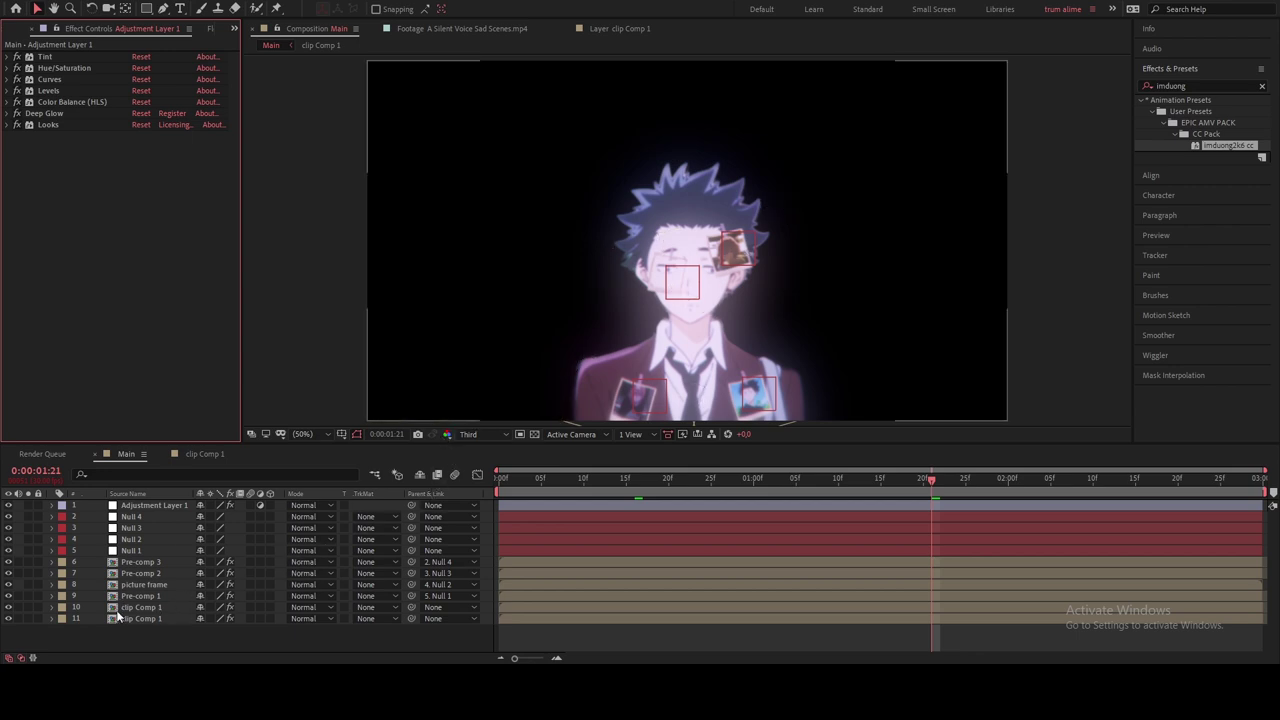
# Step: Apply the Trapcode Shine effect to the Pre-comp 3 layer
pyautogui.click(156, 563)
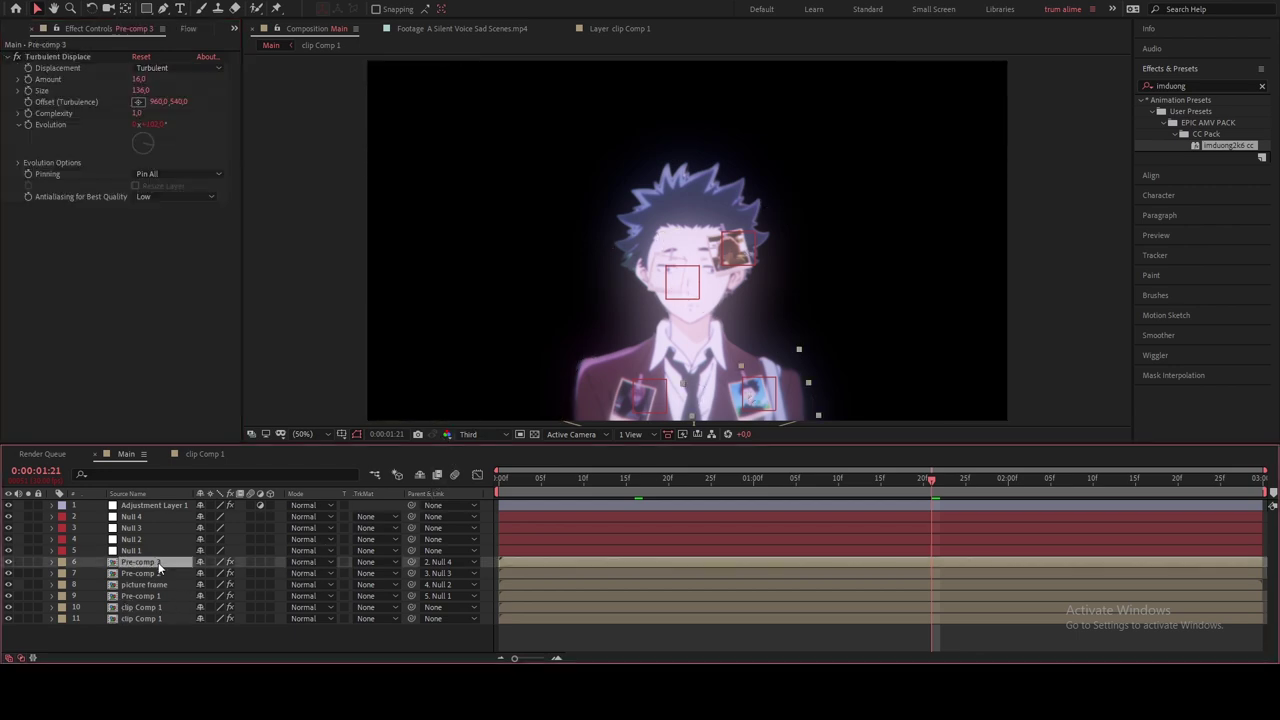
pyautogui.click(1183, 86)
pyautogui.write('shine')
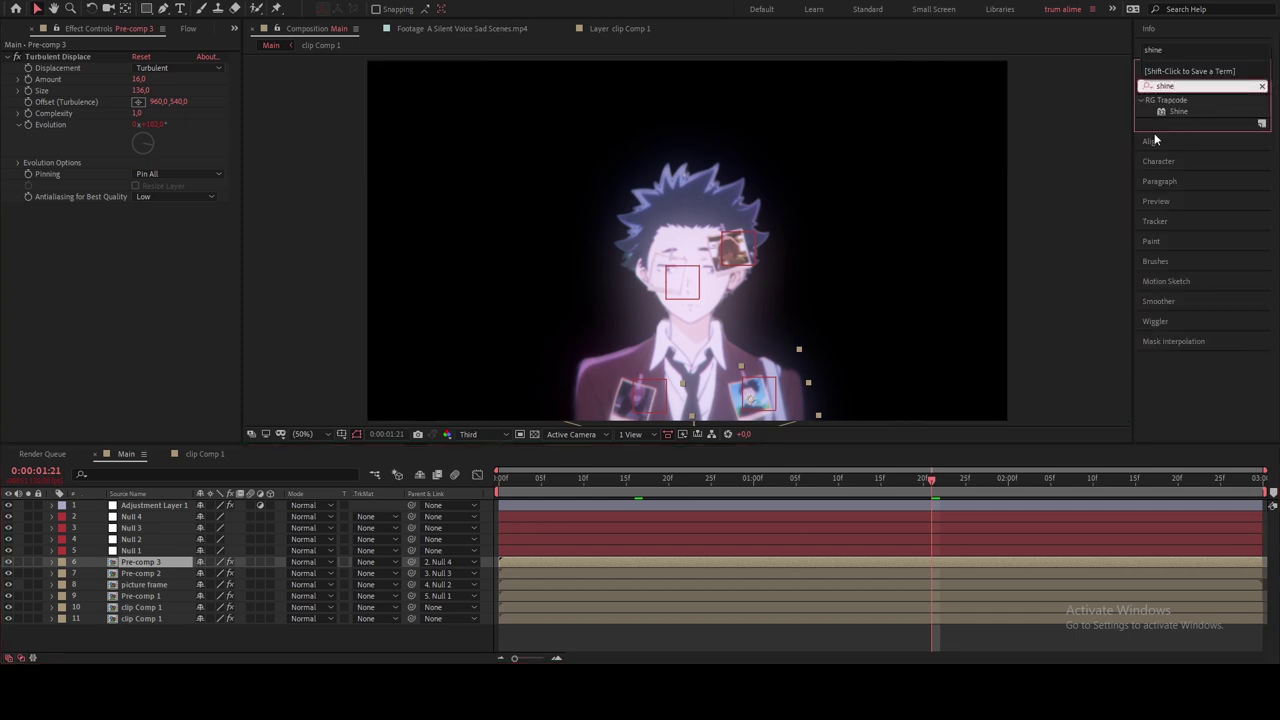
pyautogui.moveTo(1181, 110); pyautogui.dragTo(161, 563)
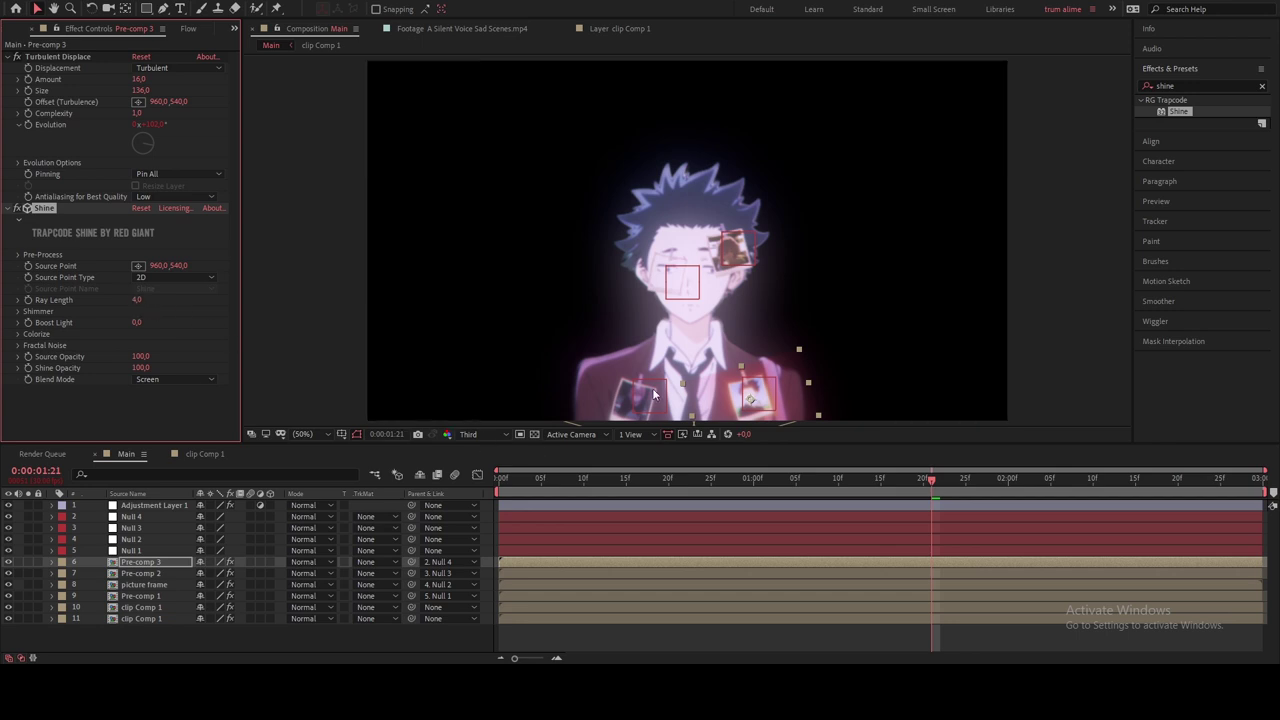
# Step: Review the effects on Null 2, Pre-comp 1, Adjustment Layer 1, clip Comp 1, picture frame and Pre-comp 2
pyautogui.click(827, 539)
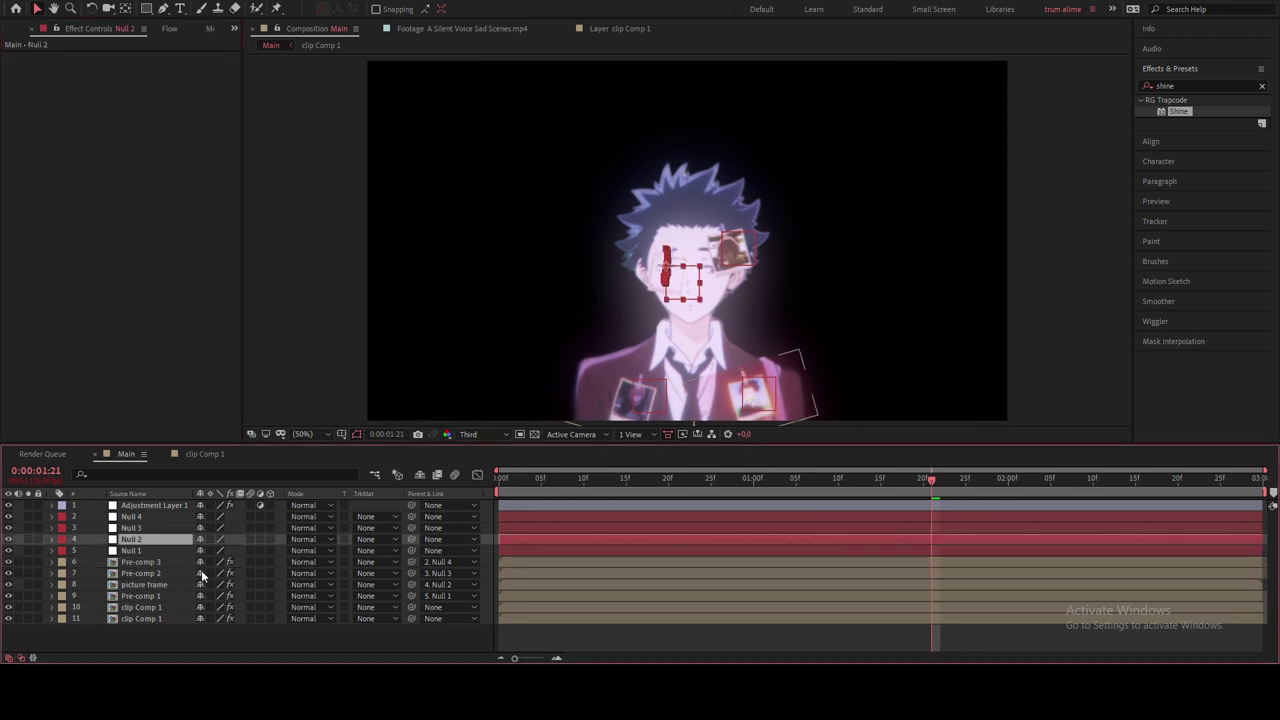
pyautogui.click(161, 596)
pyautogui.click(784, 382)
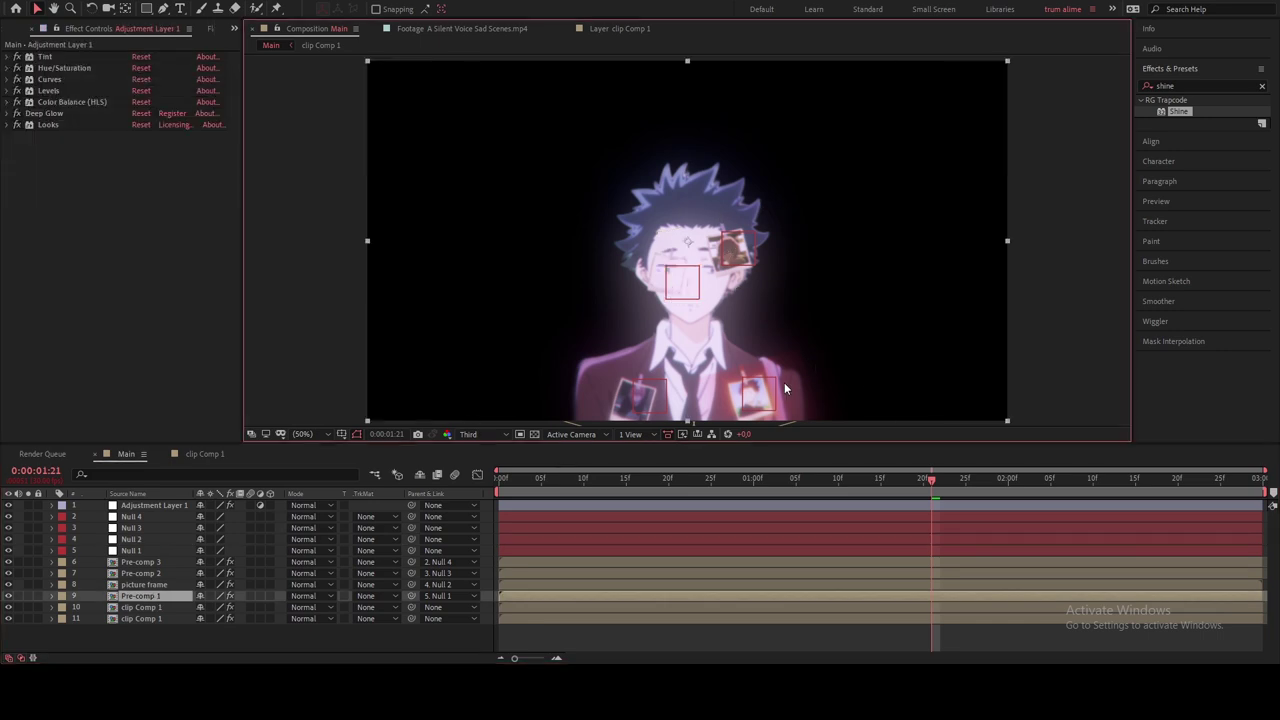
pyautogui.click(176, 607)
pyautogui.click(175, 596)
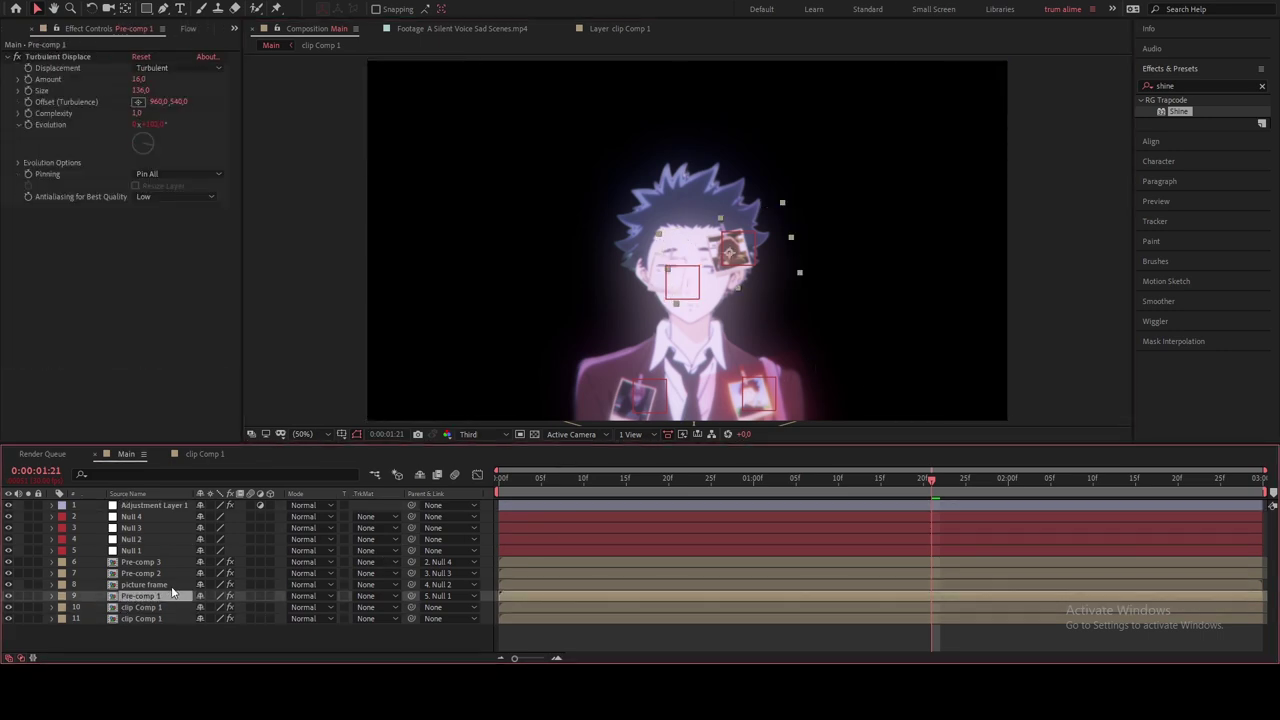
pyautogui.click(173, 585)
pyautogui.click(176, 573)
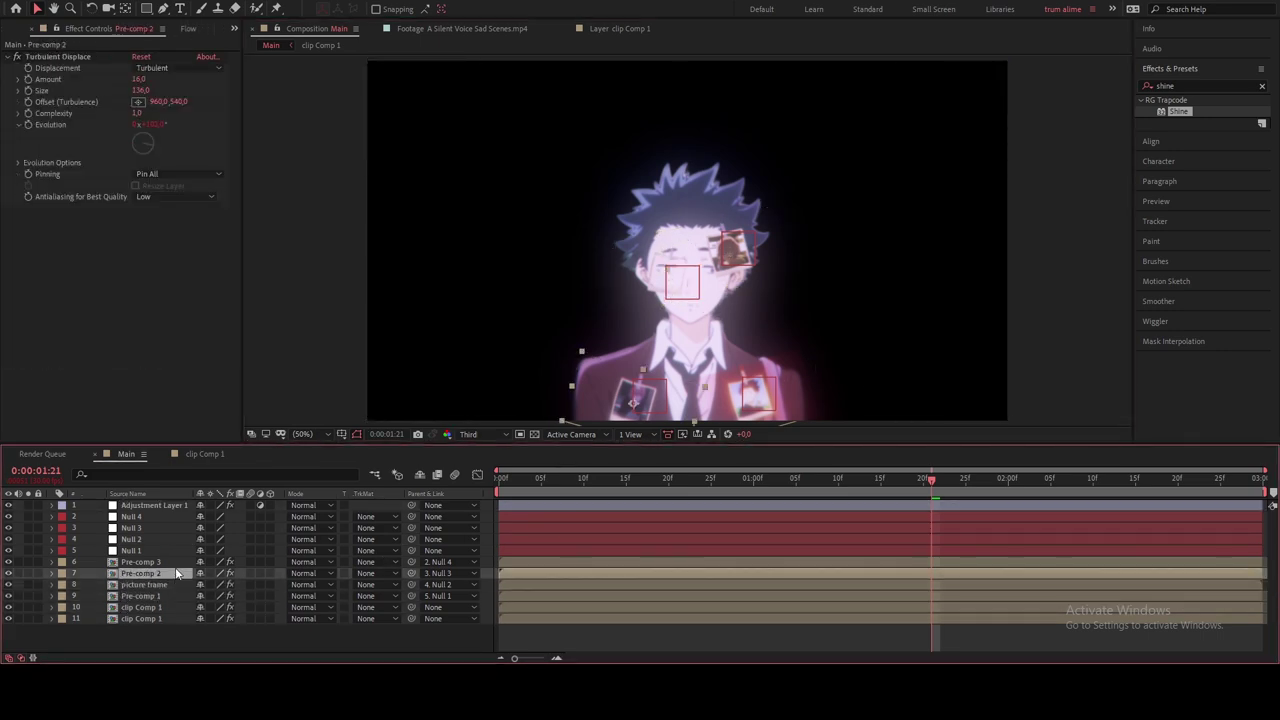
# Step: Set Shine's Ray Length on Pre-comp 3 to 1,0
pyautogui.click(176, 562)
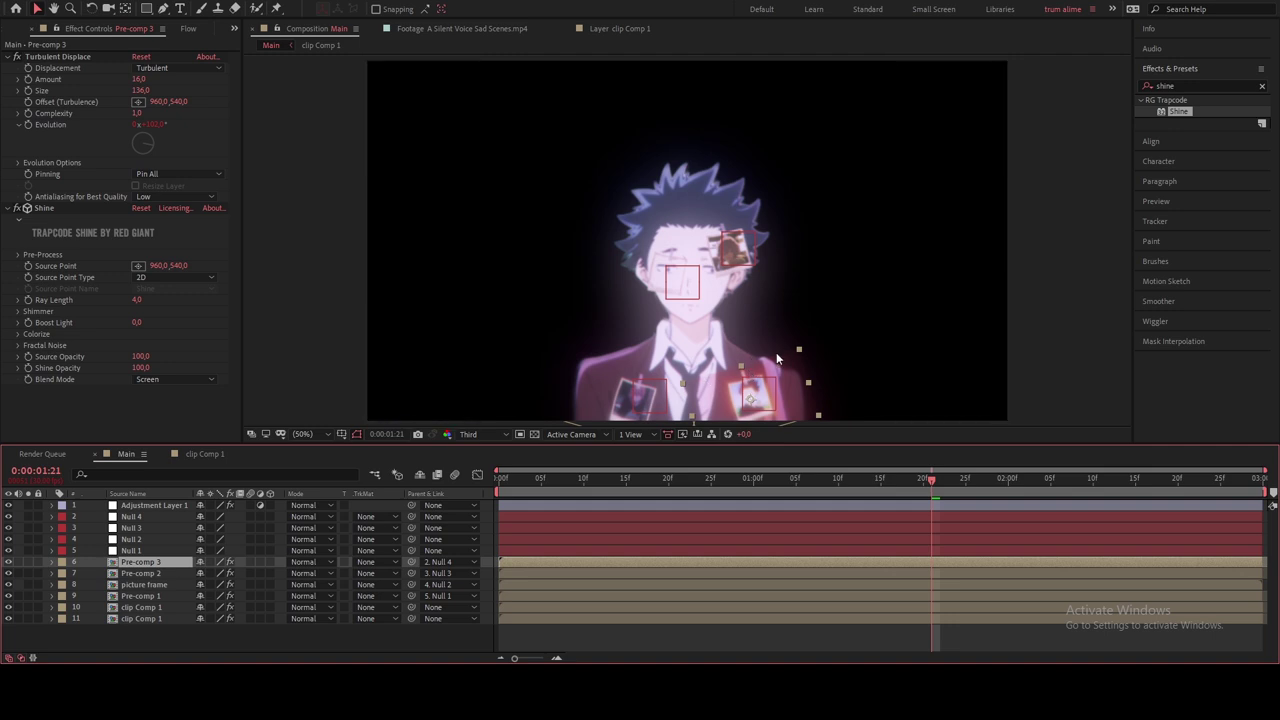
pyautogui.click(137, 300)
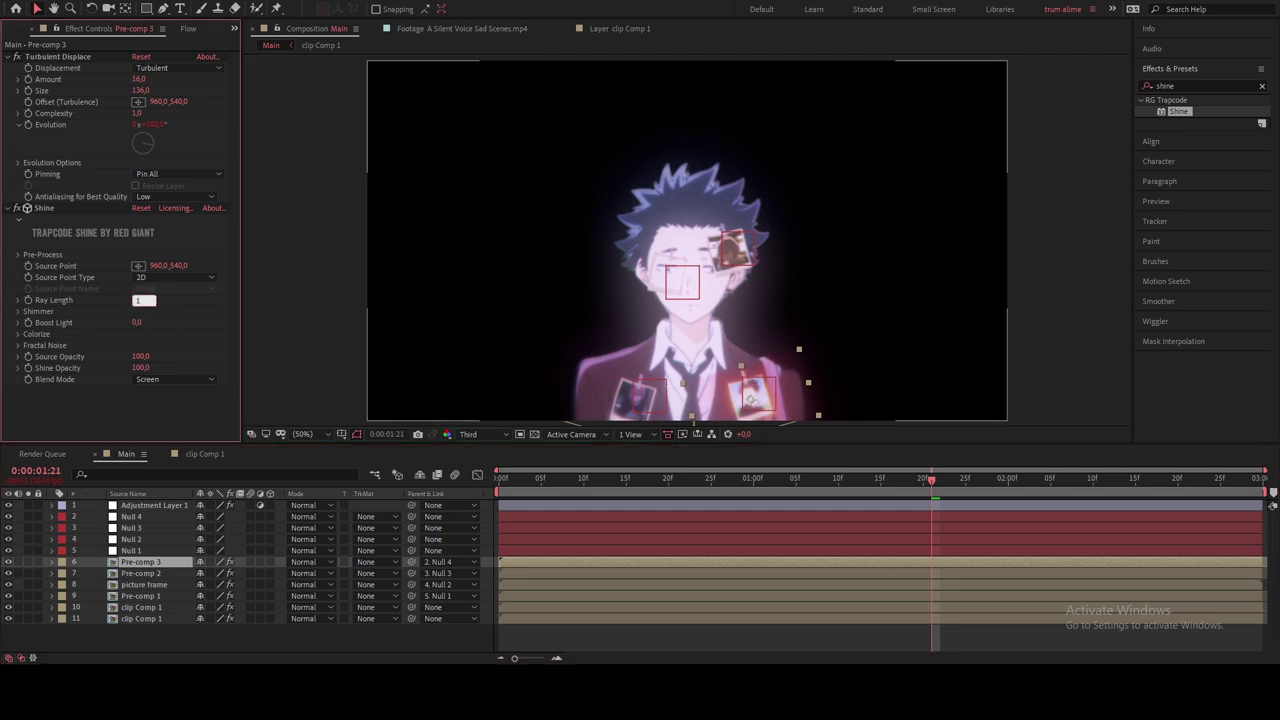
pyautogui.write('1')
pyautogui.press('Return')
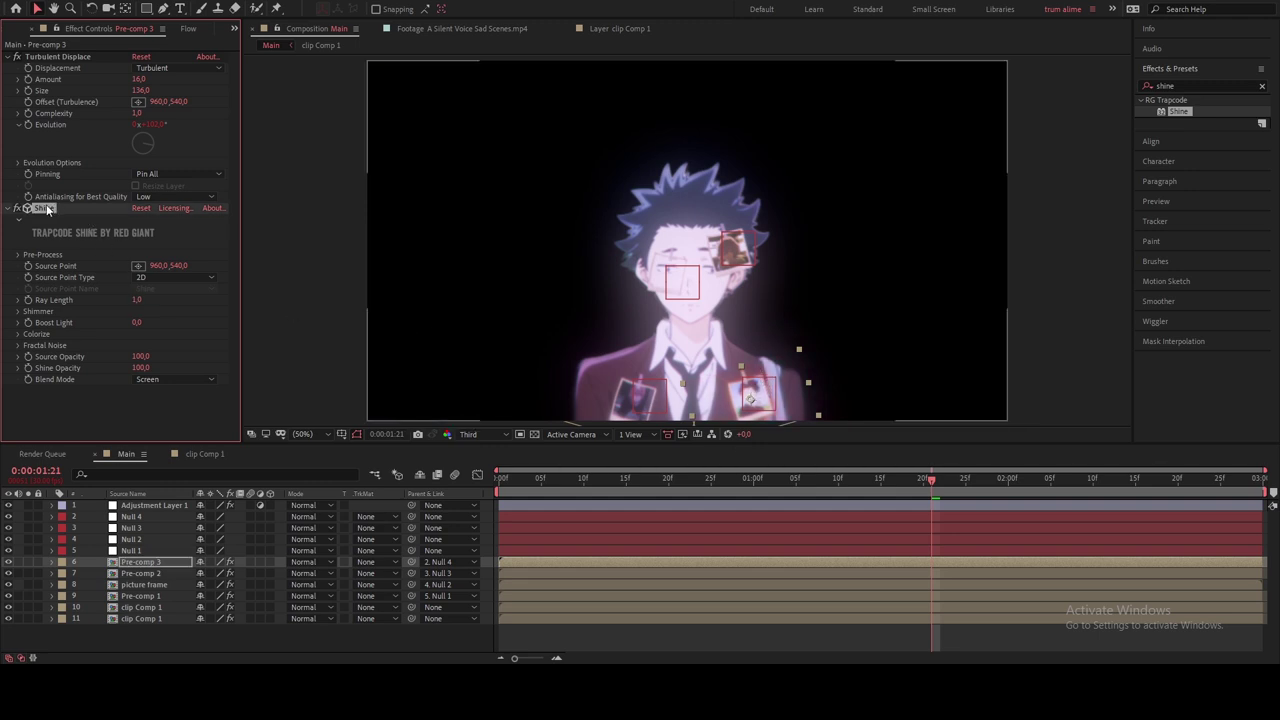
# Step: Select Pre-comp 2, picture frame, Pre-comp 1 and clip Comp 1 to view their effects
pyautogui.click(160, 573)
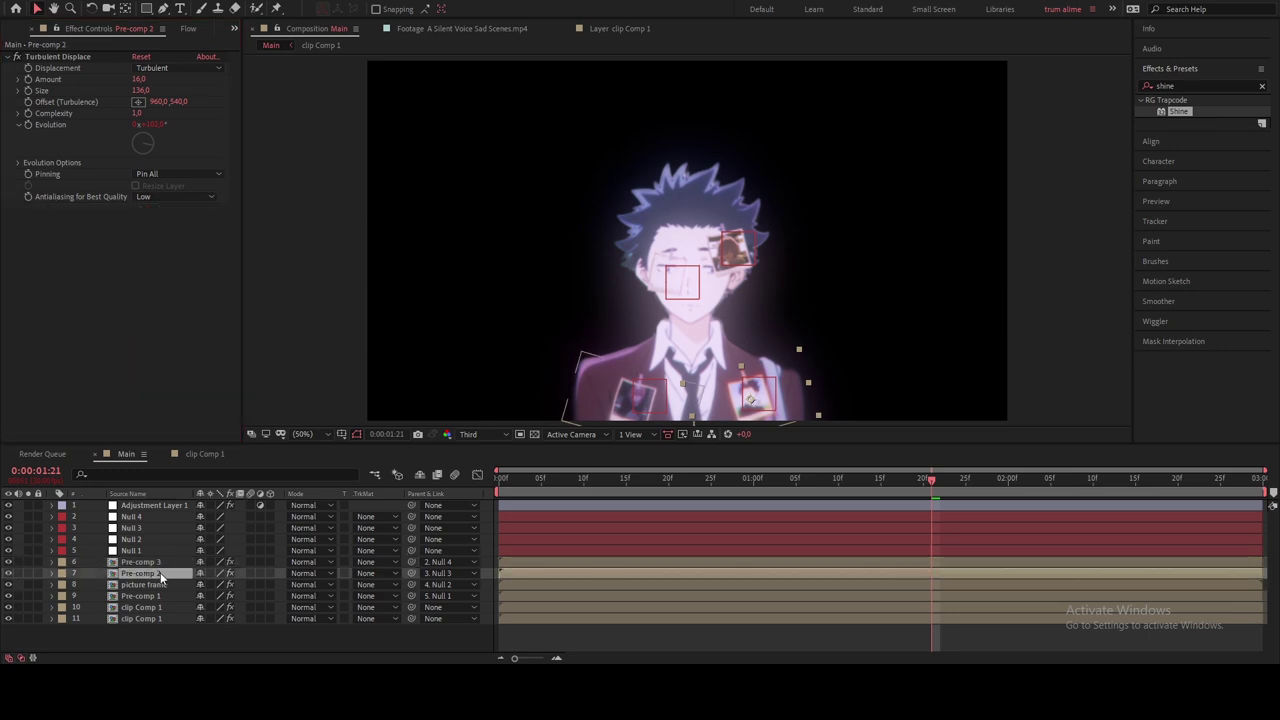
pyautogui.keyDown('shift'); pyautogui.click(163, 596); pyautogui.keyUp('shift')
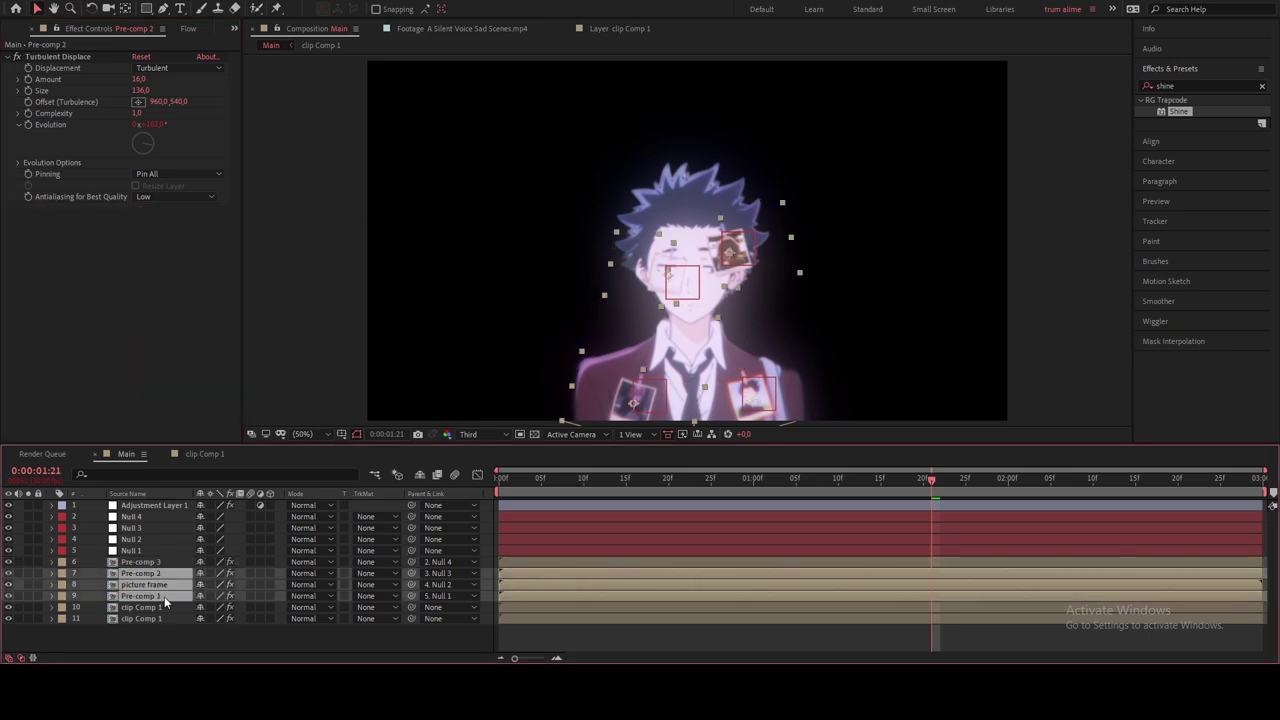
pyautogui.click(616, 618)
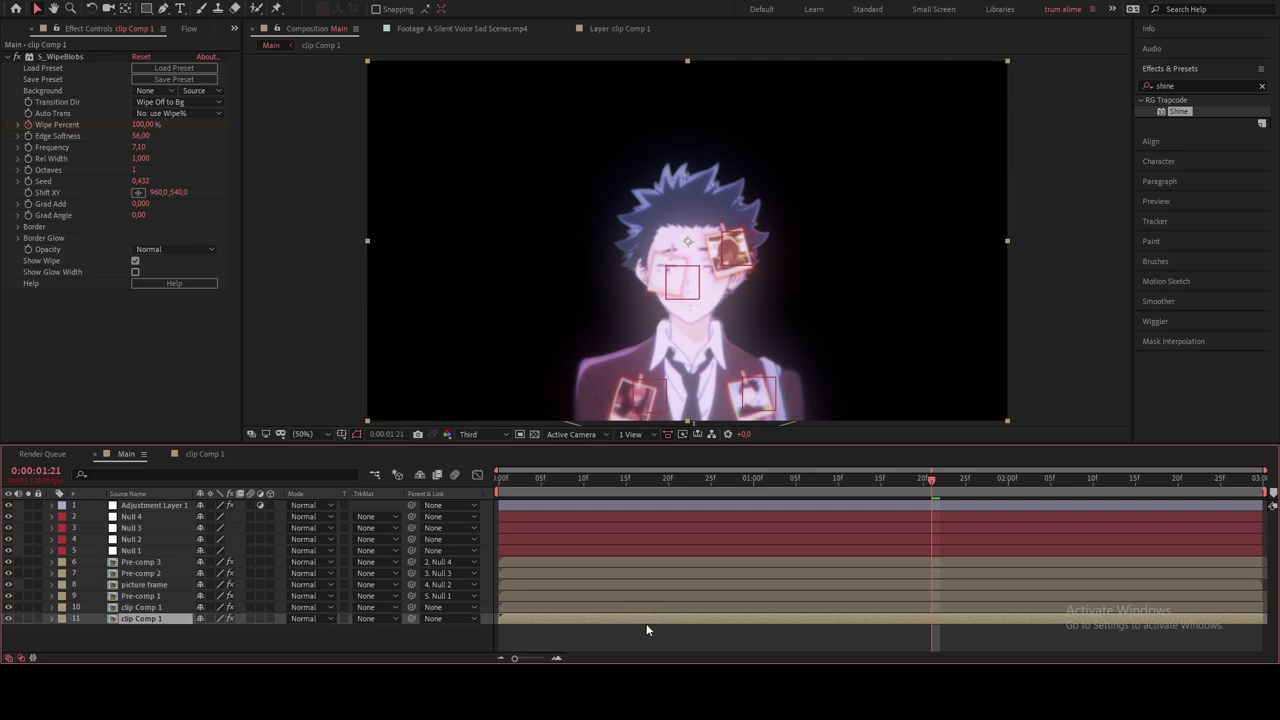
# Step: Place the blood drizzle footage in the Main comp at 1:12, above clip Comp 1
pyautogui.click(20, 29)
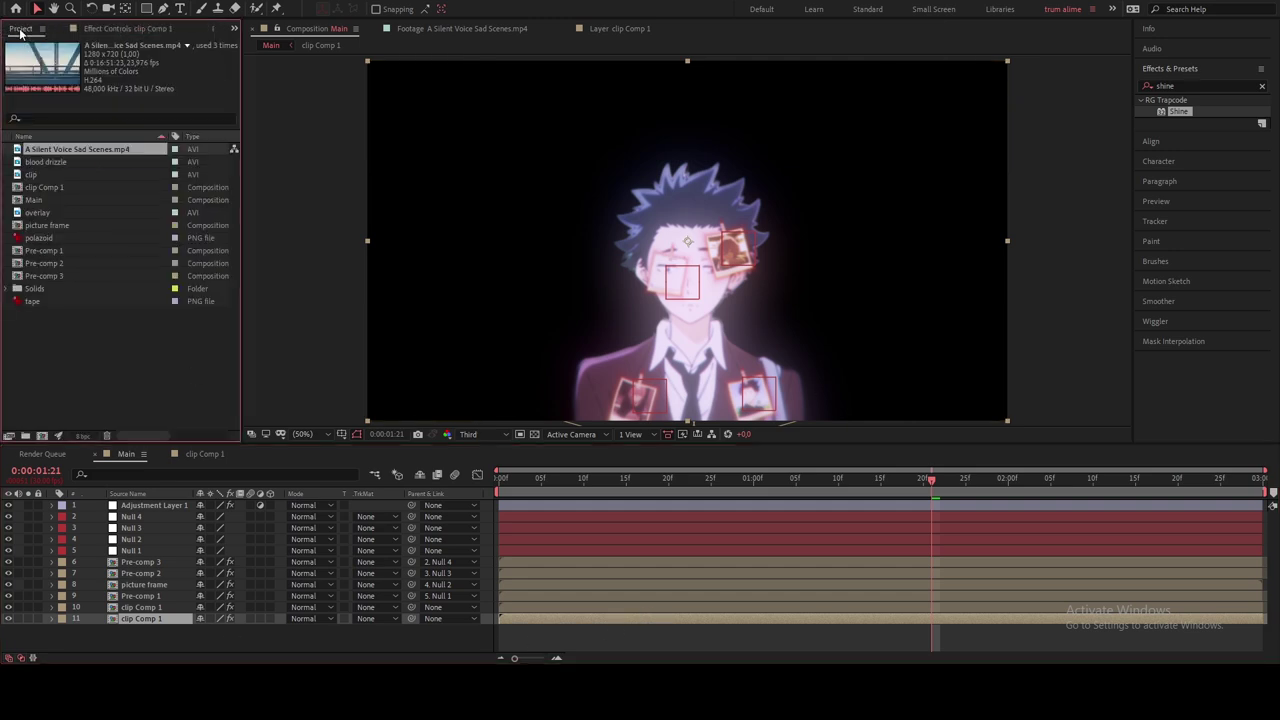
pyautogui.click(113, 366)
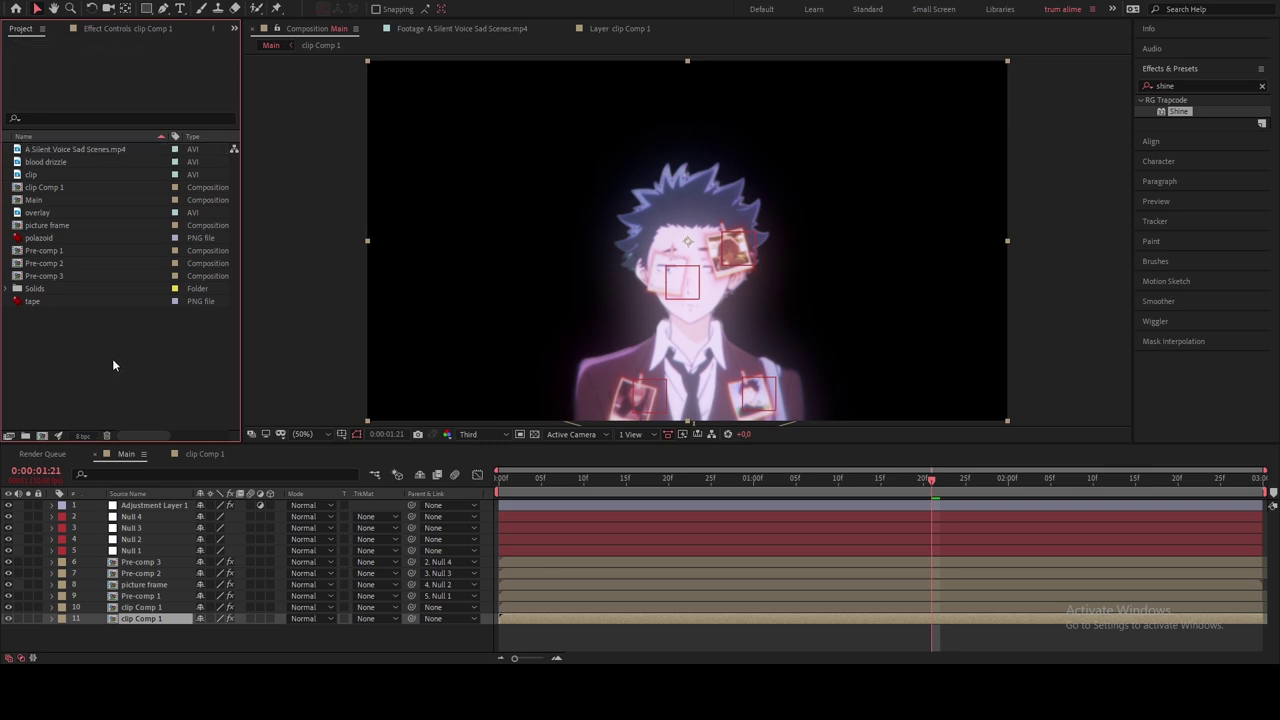
pyautogui.click(57, 165)
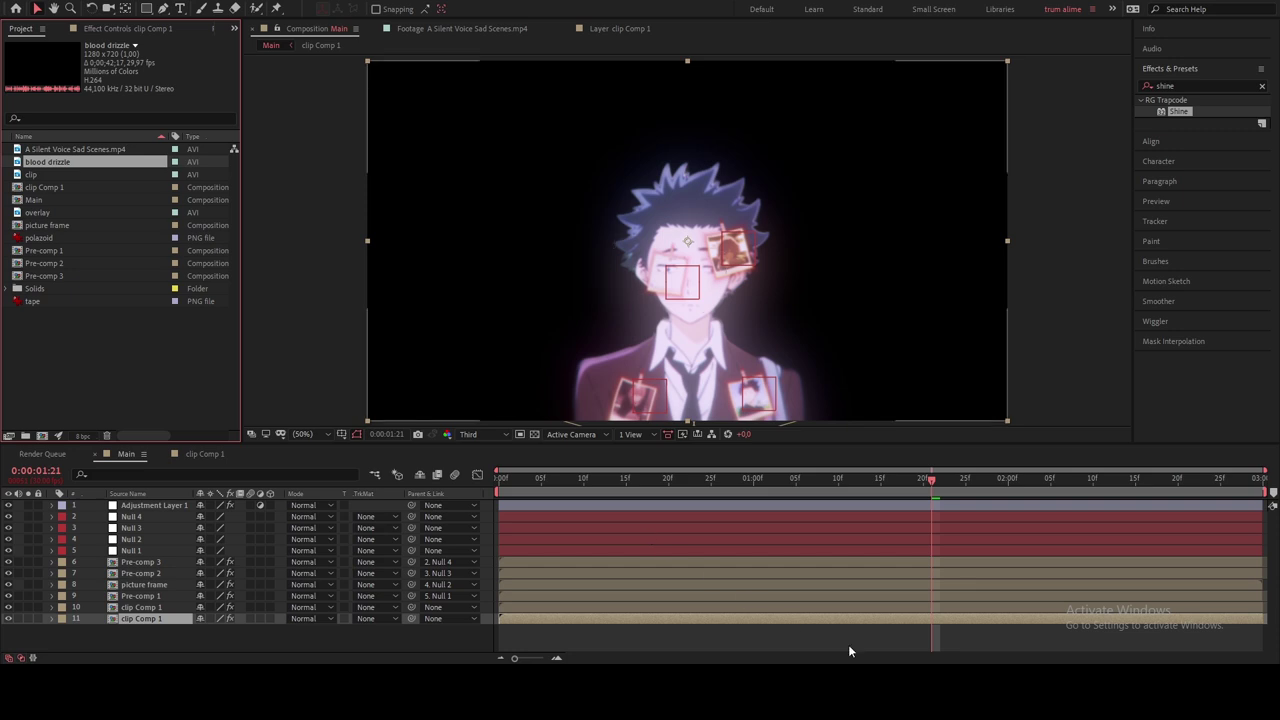
pyautogui.press('u')
pyautogui.click(856, 482)
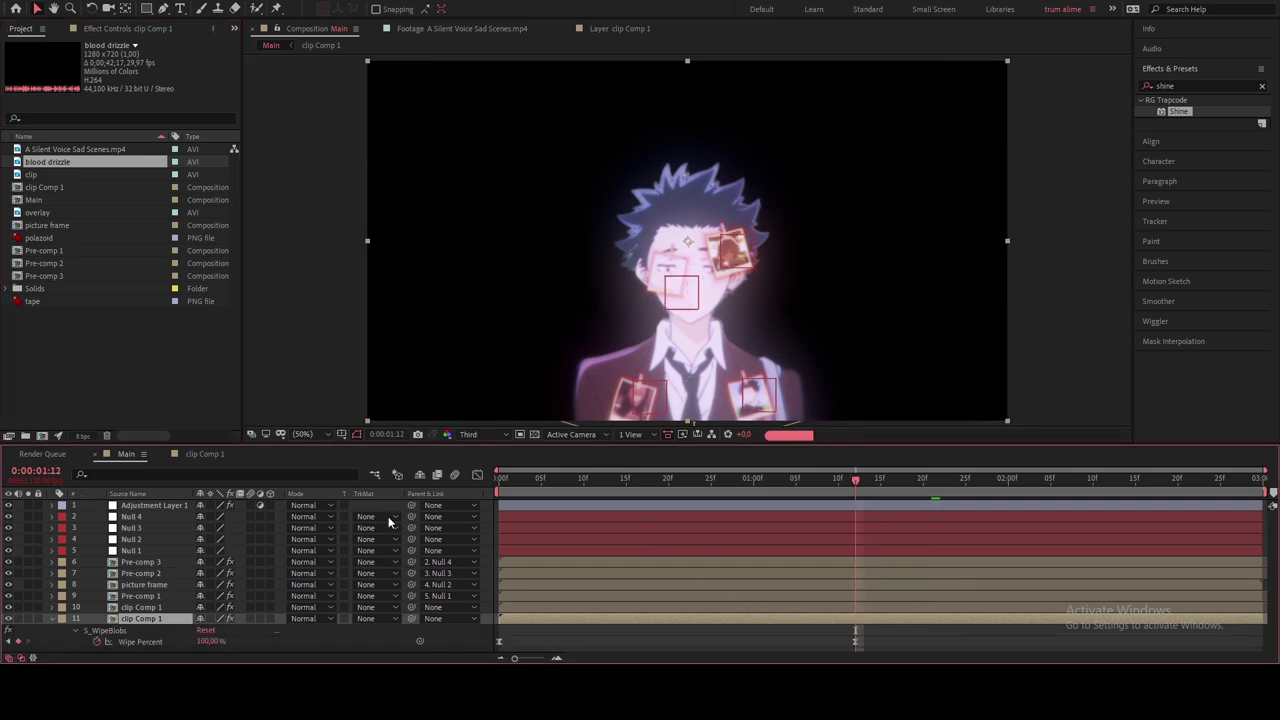
pyautogui.moveTo(53, 164); pyautogui.dragTo(873, 622)
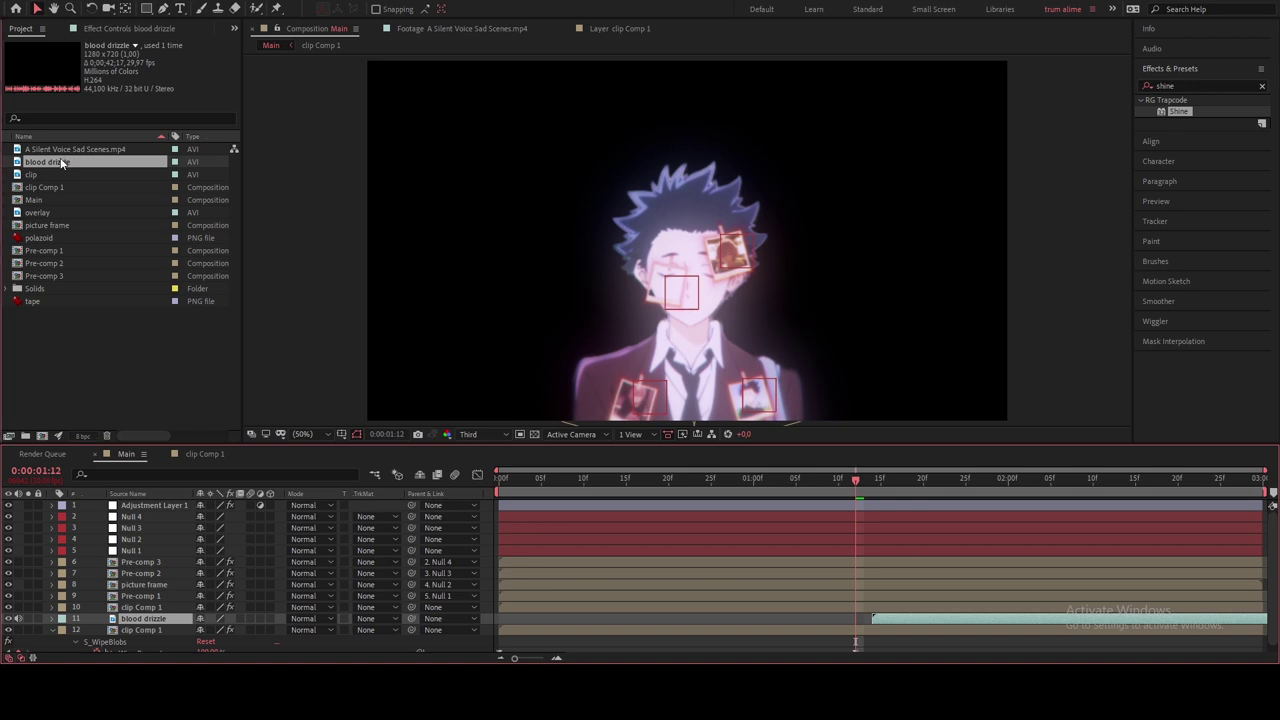
# Step: Preview the blood drizzle footage, then return to Main at 1:12
pyautogui.doubleClick(62, 163)
pyautogui.moveTo(775, 404); pyautogui.dragTo(1083, 404)
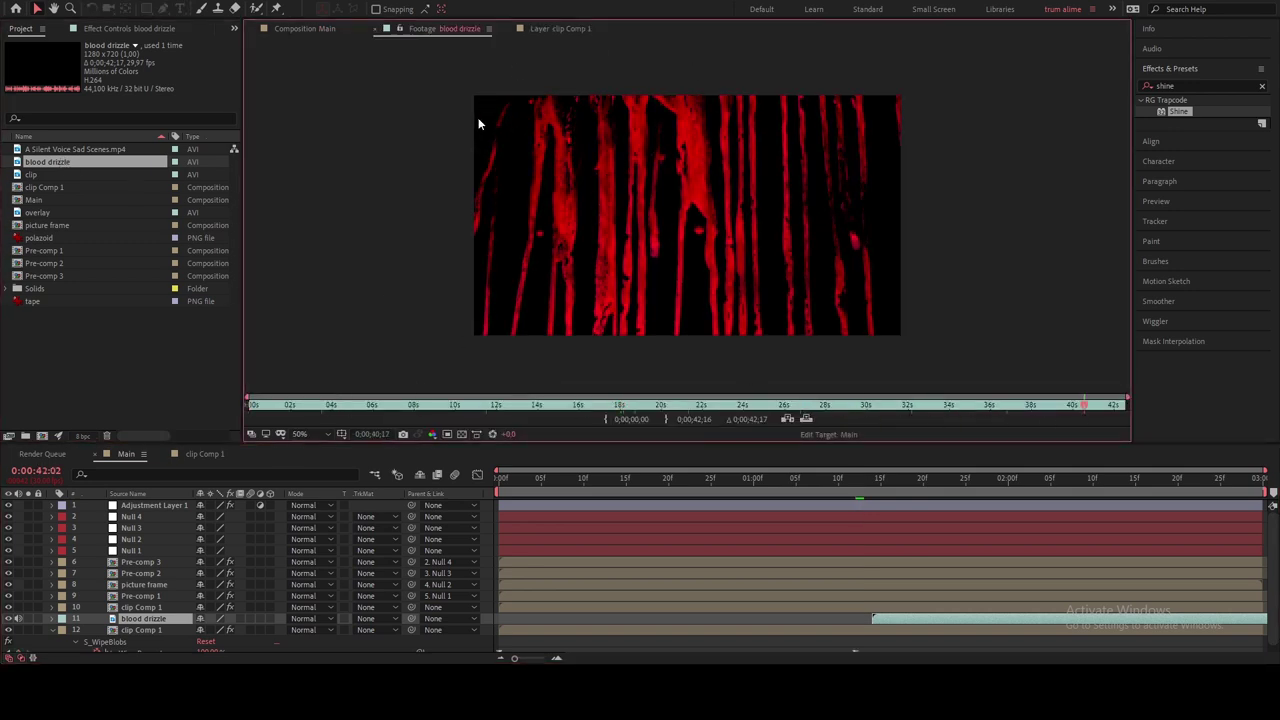
pyautogui.click(330, 31)
pyautogui.click(848, 488)
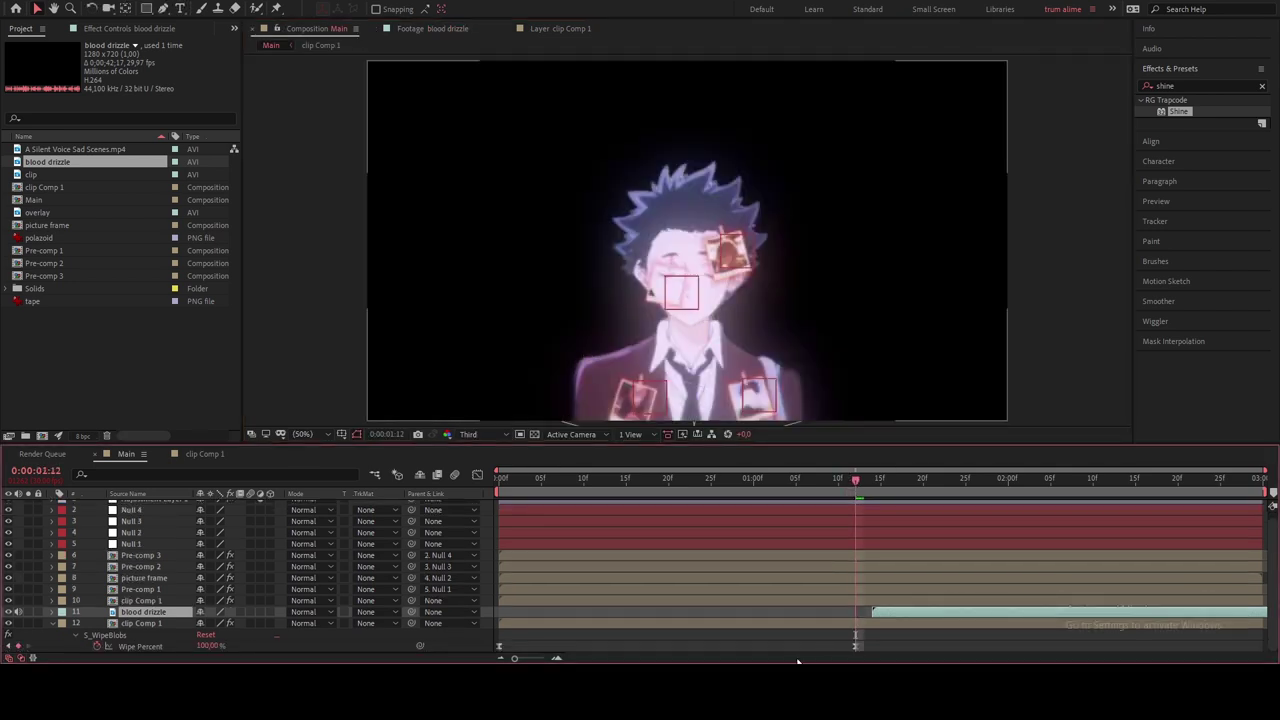
# Step: Shift the blood drizzle layer to start at about 1:07 and solo it
pyautogui.click(139, 646)
pyautogui.moveTo(891, 614); pyautogui.dragTo(865, 612)
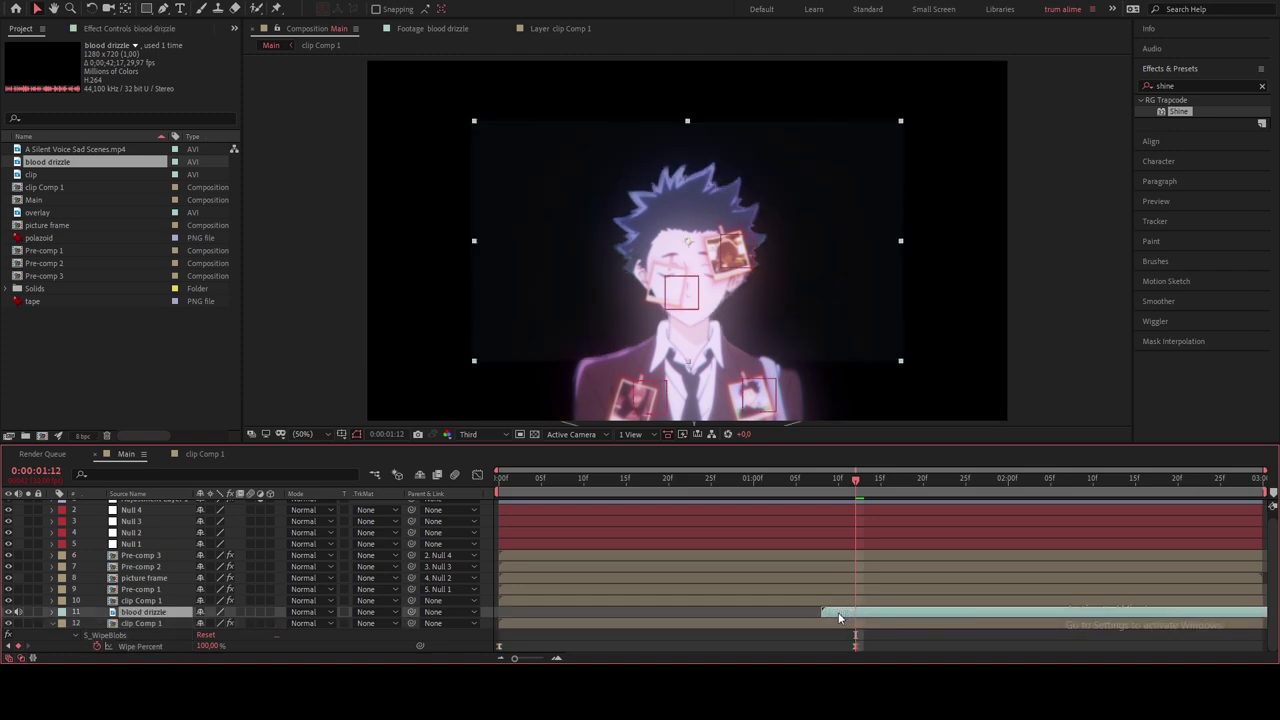
pyautogui.moveTo(835, 490)
pyautogui.mouseDown()
pyautogui.moveTo(812, 492)
pyautogui.moveTo(858, 499)
pyautogui.moveTo(838, 497)
pyautogui.mouseUp()
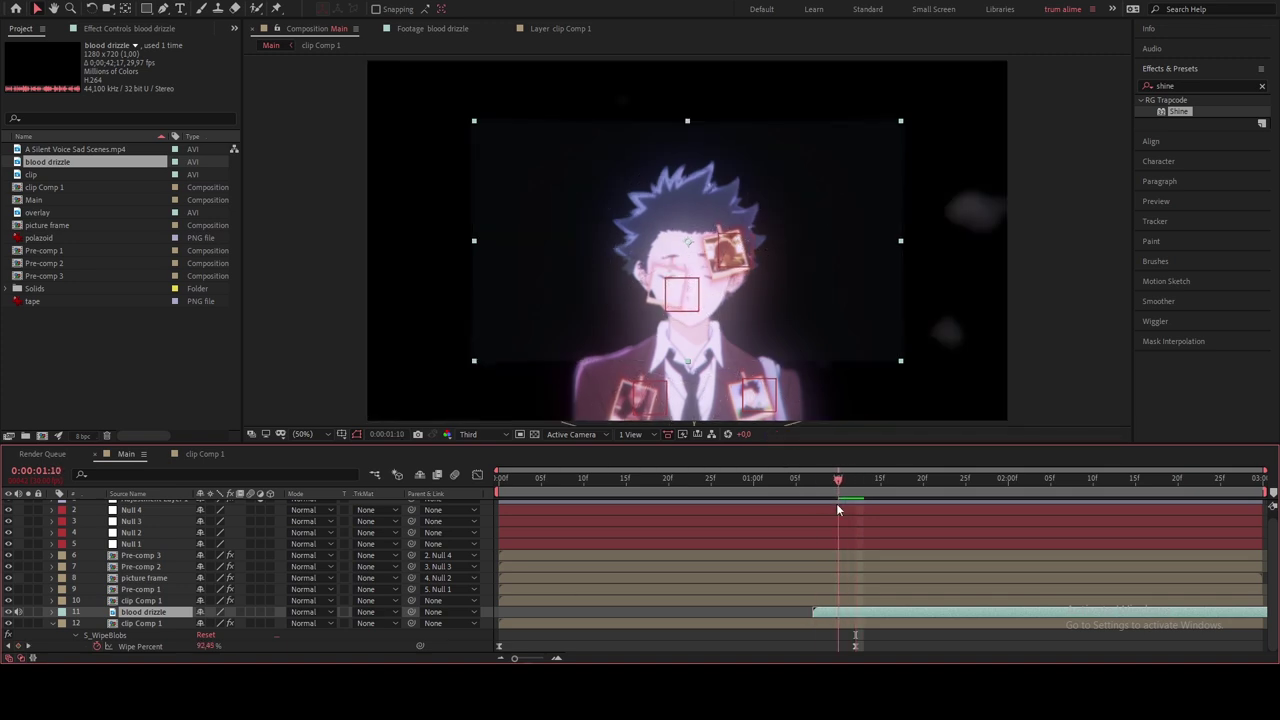
pyautogui.click(27, 612)
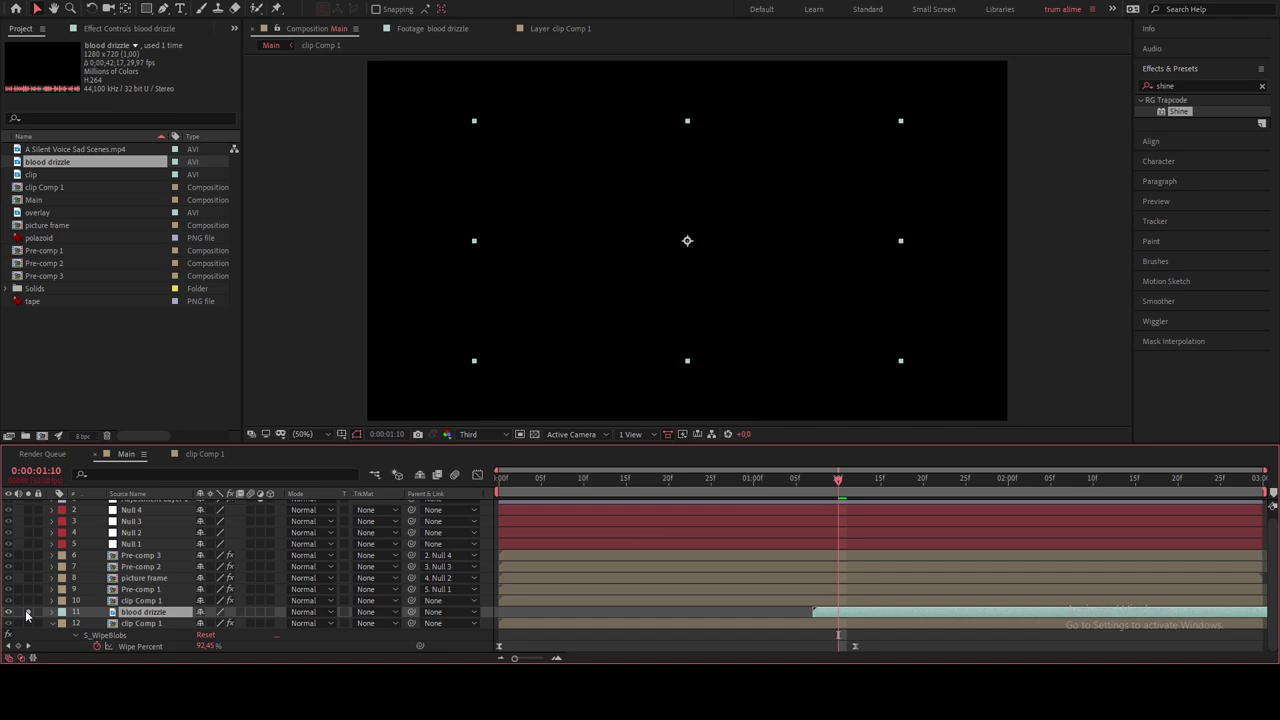
pyautogui.moveTo(838, 482); pyautogui.dragTo(812, 487)
# Step: Enable Time Remapping on the blood drizzle layer
pyautogui.rightClick(841, 610)
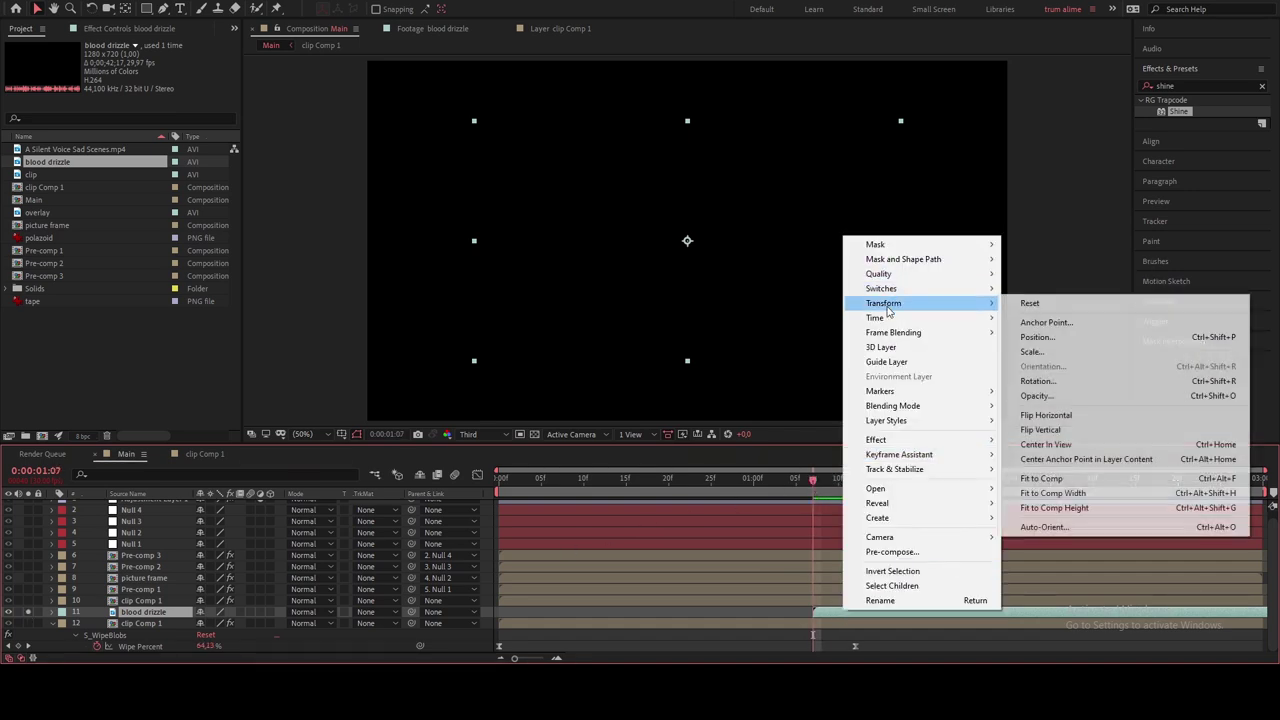
pyautogui.moveTo(928, 320)
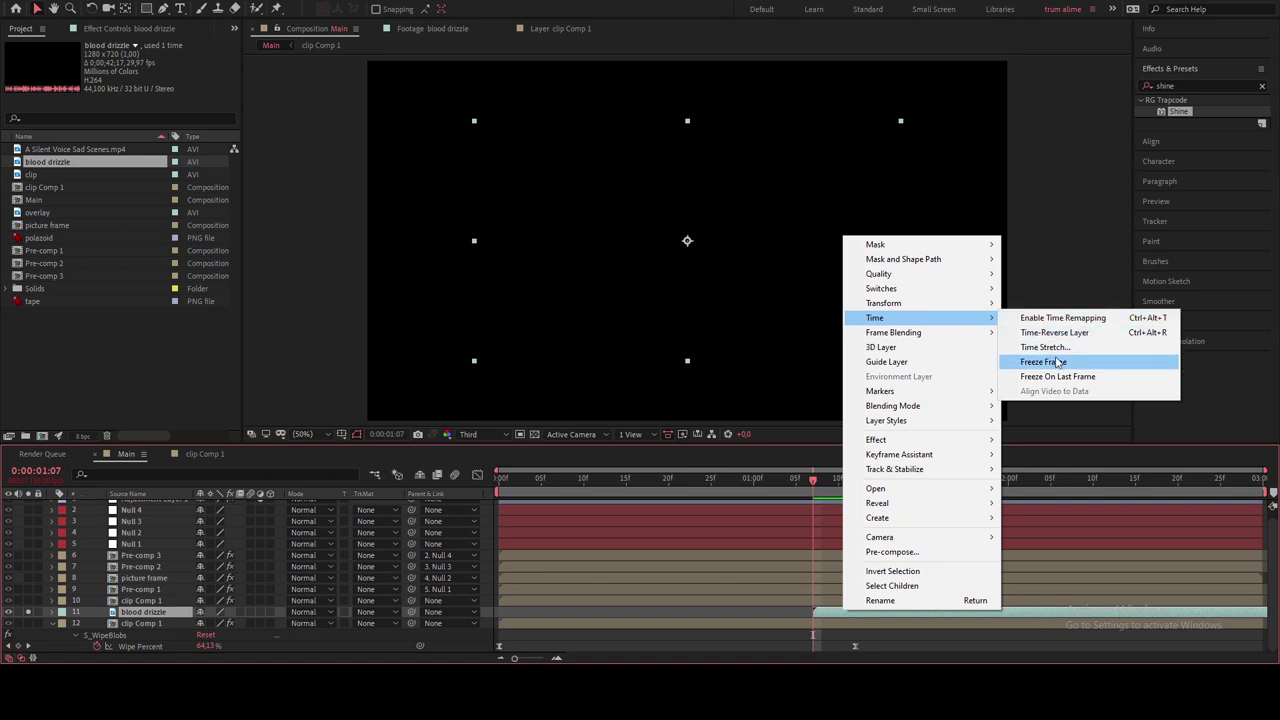
pyautogui.click(1062, 317)
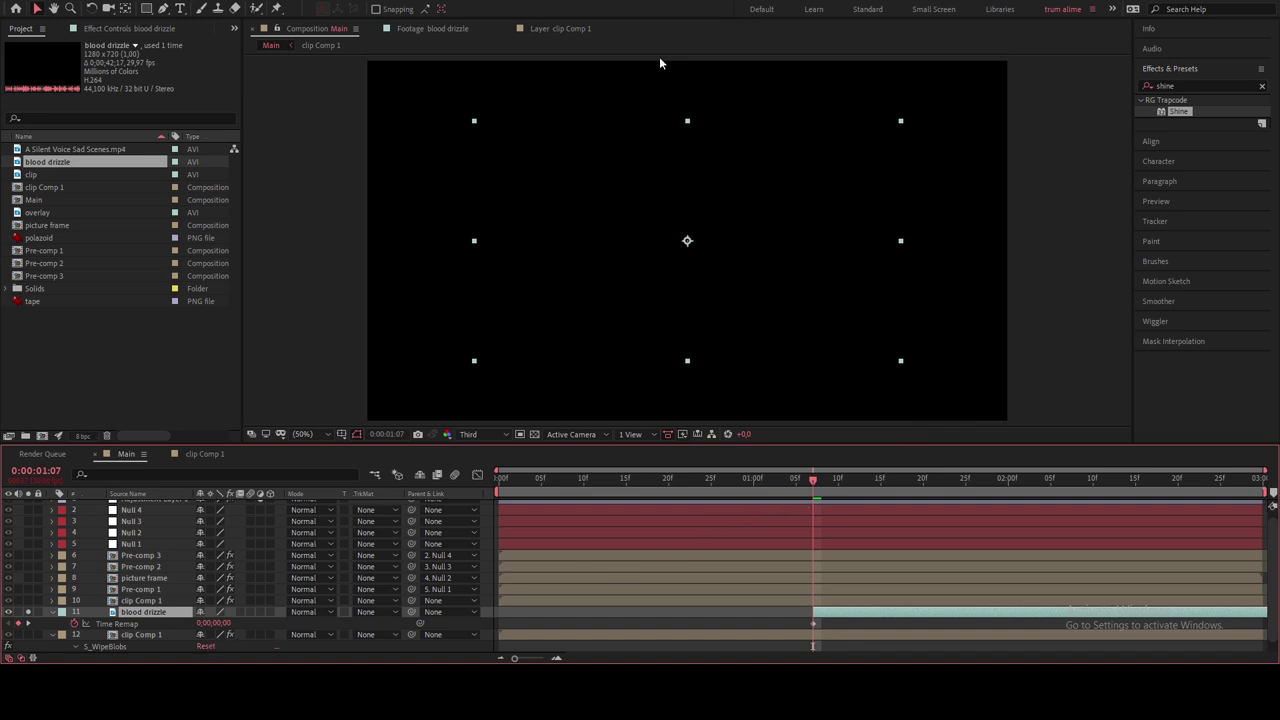
# Step: Set the start and end Time Remap keyframes so drips grow into a full red wall by 2:29
pyautogui.click(213, 622)
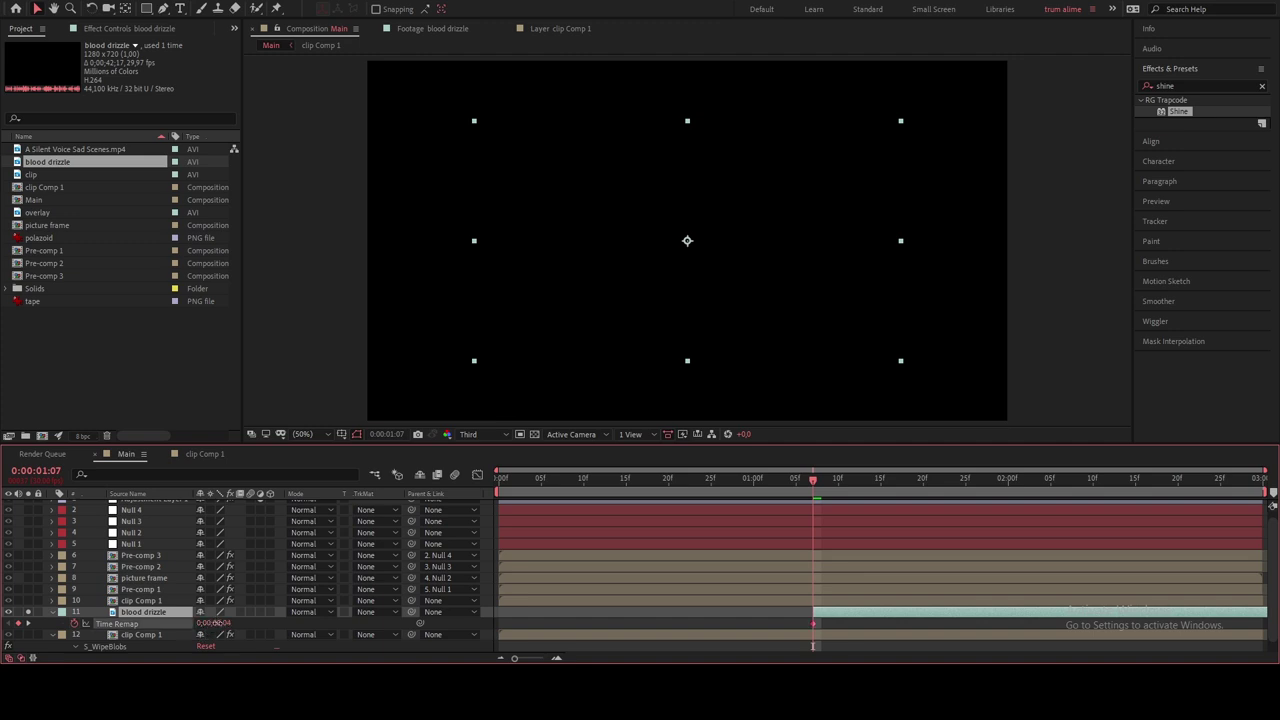
pyautogui.moveTo(239, 623)
pyautogui.mouseDown()
pyautogui.moveTo(268, 626)
pyautogui.moveTo(256, 628)
pyautogui.mouseUp()
pyautogui.moveTo(982, 487); pyautogui.dragTo(1257, 486)
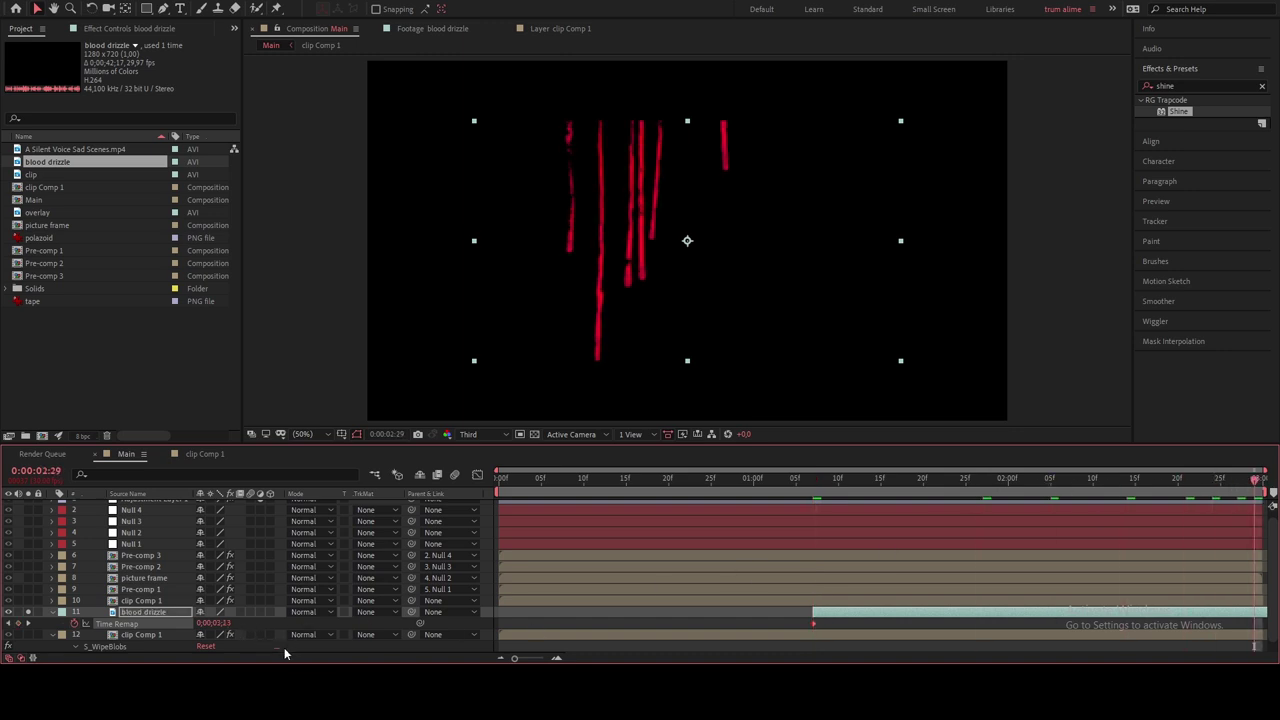
pyautogui.moveTo(213, 622); pyautogui.dragTo(353, 617)
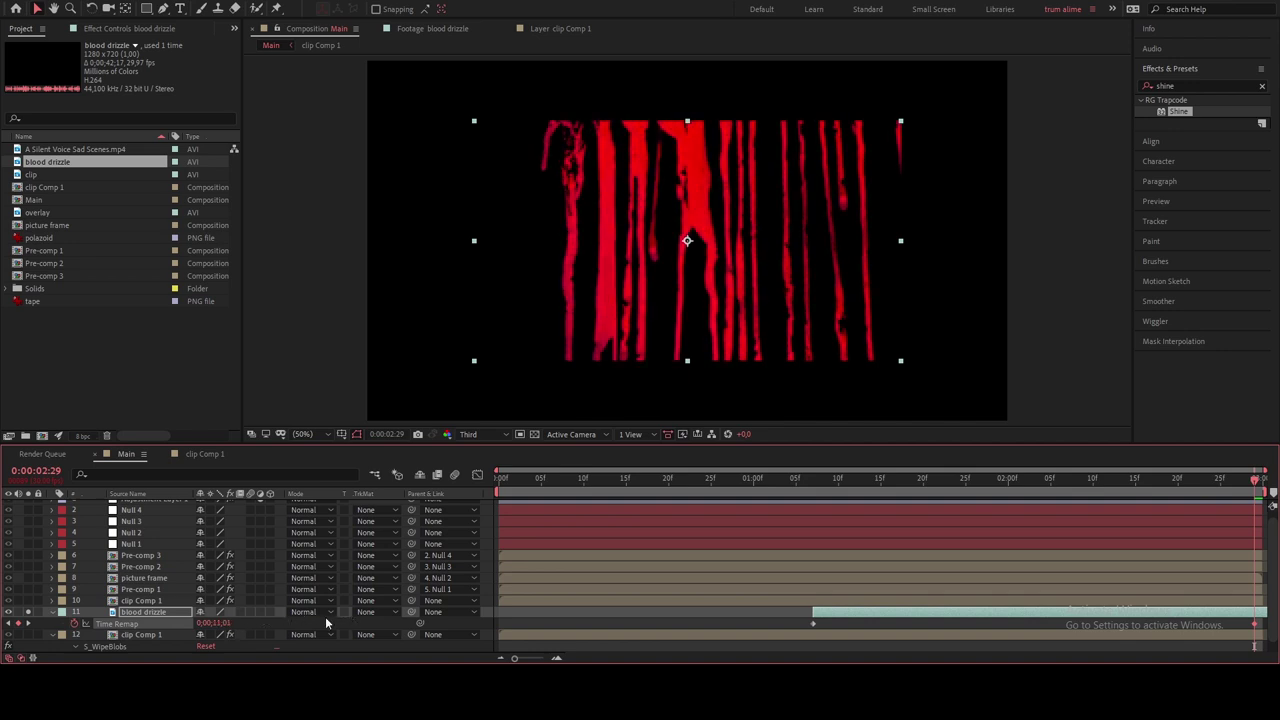
pyautogui.moveTo(1258, 627); pyautogui.dragTo(1263, 625)
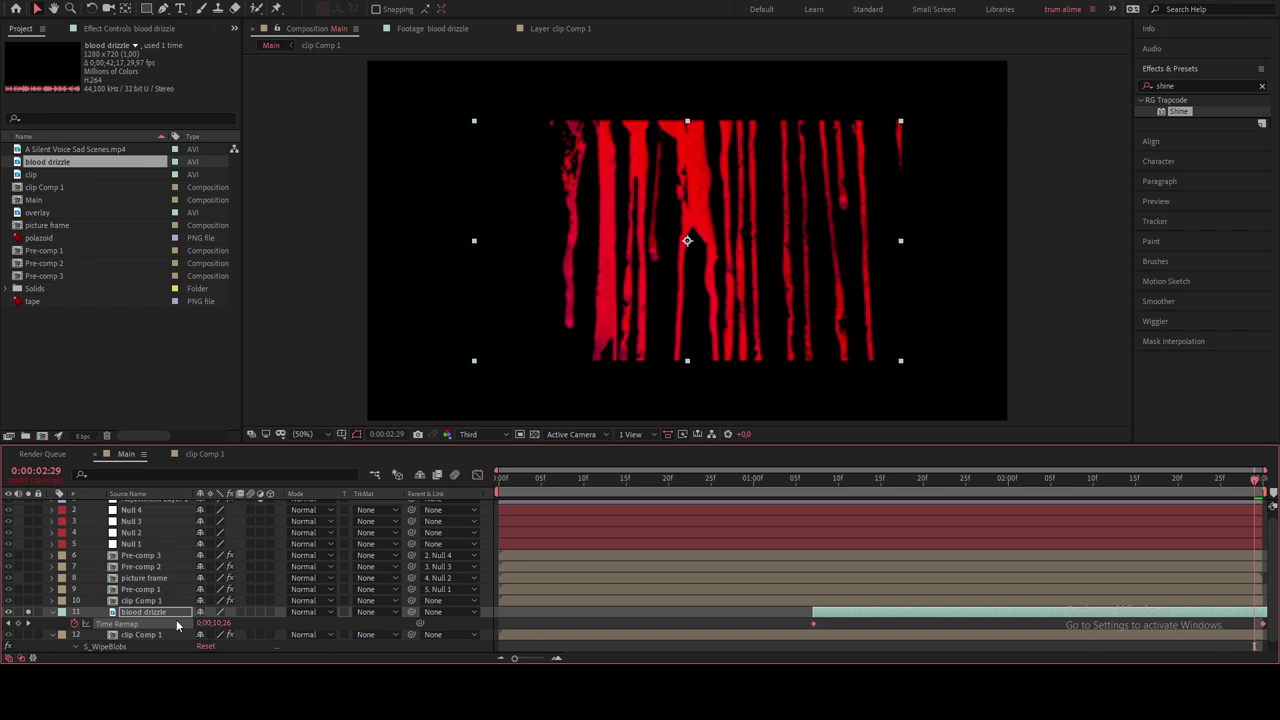
# Step: In the Graph Editor, ease the Time Remap keyframes for a steep start and slow finish
pyautogui.click(477, 474)
pyautogui.click(813, 601)
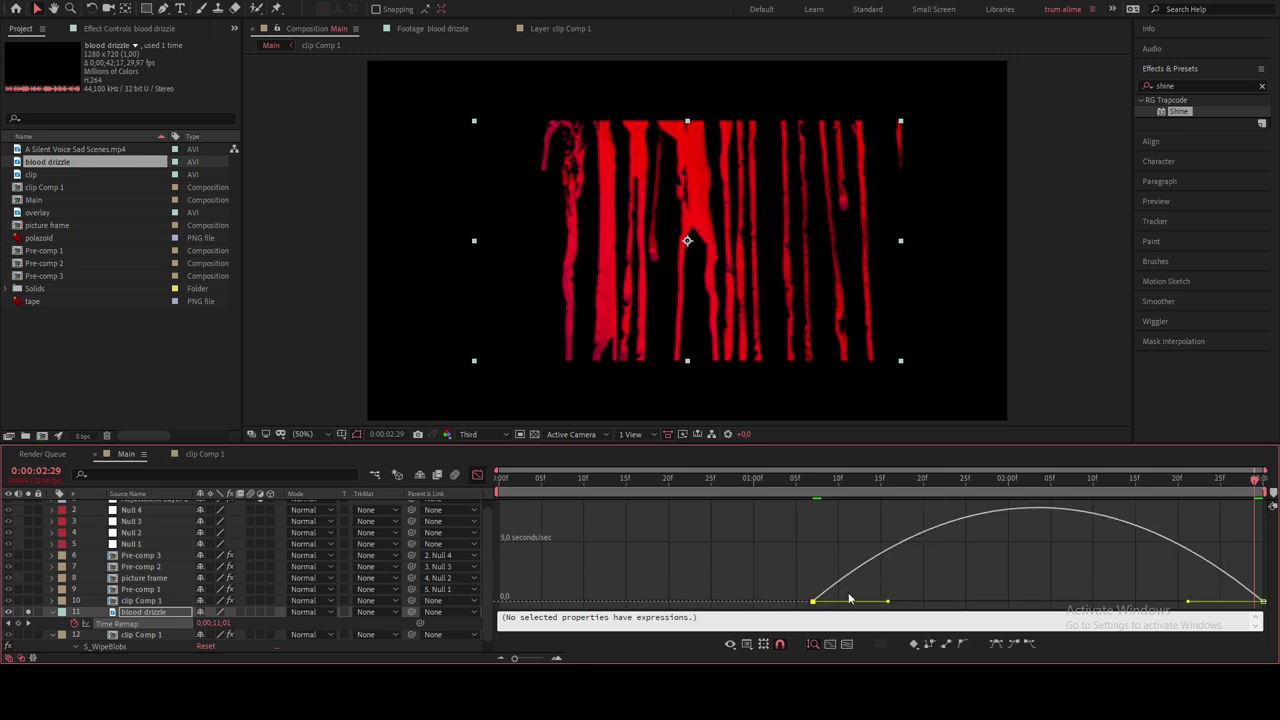
pyautogui.moveTo(884, 604); pyautogui.dragTo(814, 605)
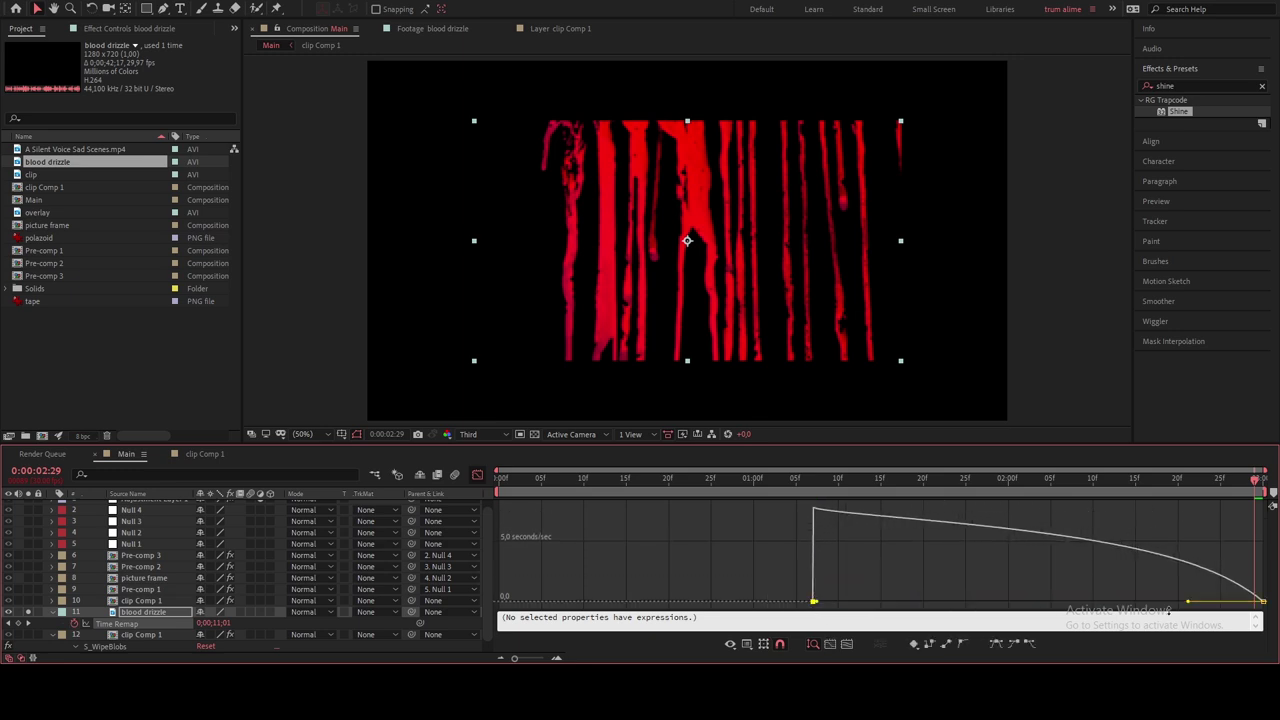
pyautogui.moveTo(1188, 602); pyautogui.dragTo(866, 597)
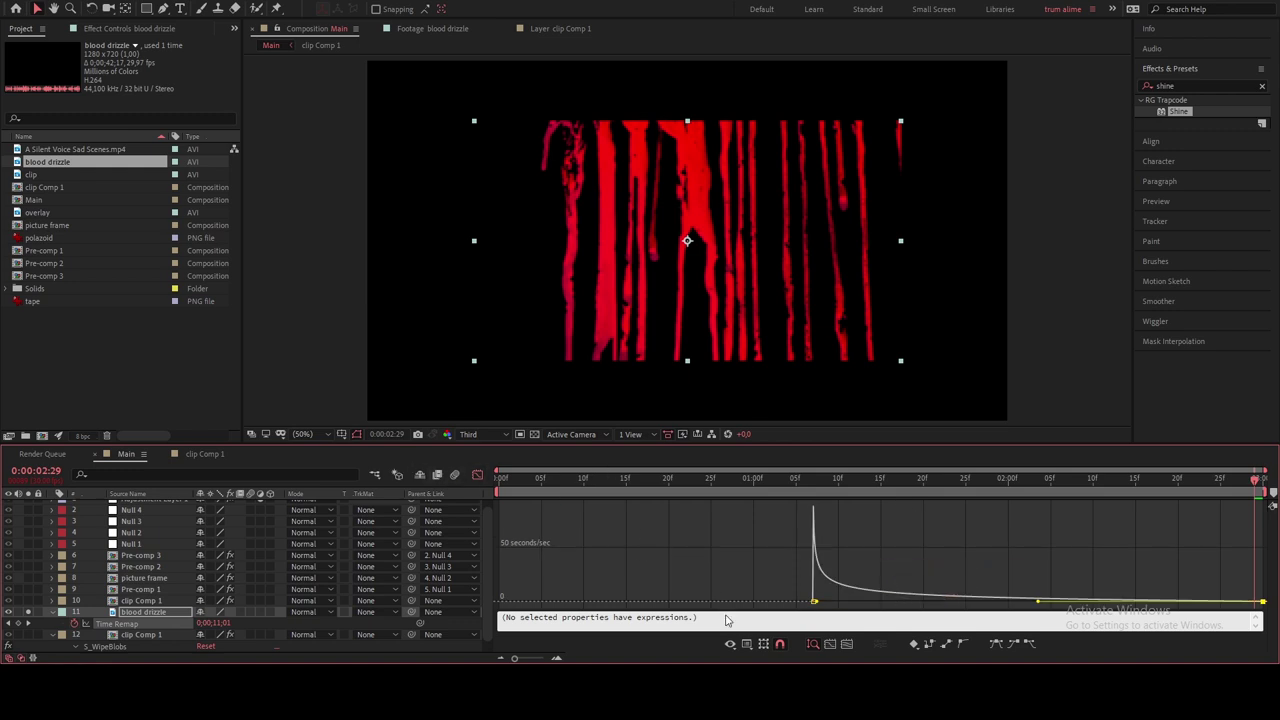
pyautogui.click(746, 644)
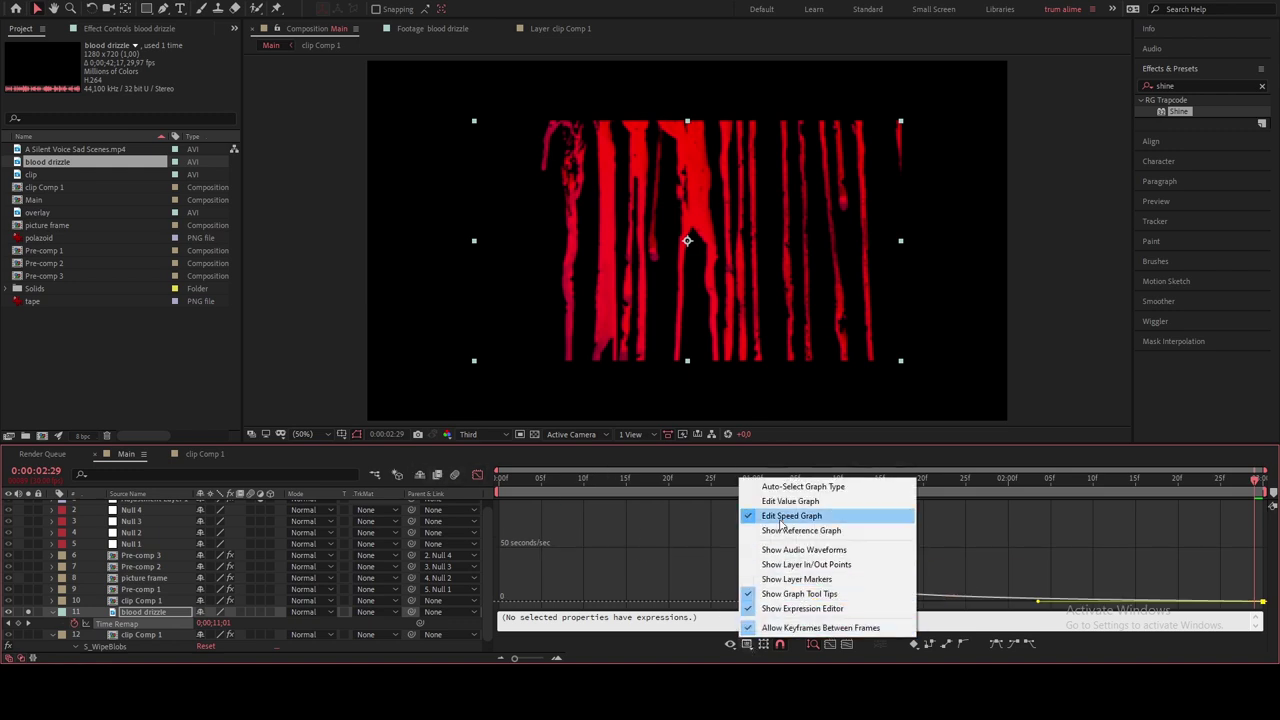
pyautogui.click(638, 525)
# Step: Return to the layer bars and preview the drip animation from 29 frames
pyautogui.click(477, 474)
pyautogui.moveTo(797, 478); pyautogui.dragTo(740, 484)
pyautogui.press('space')
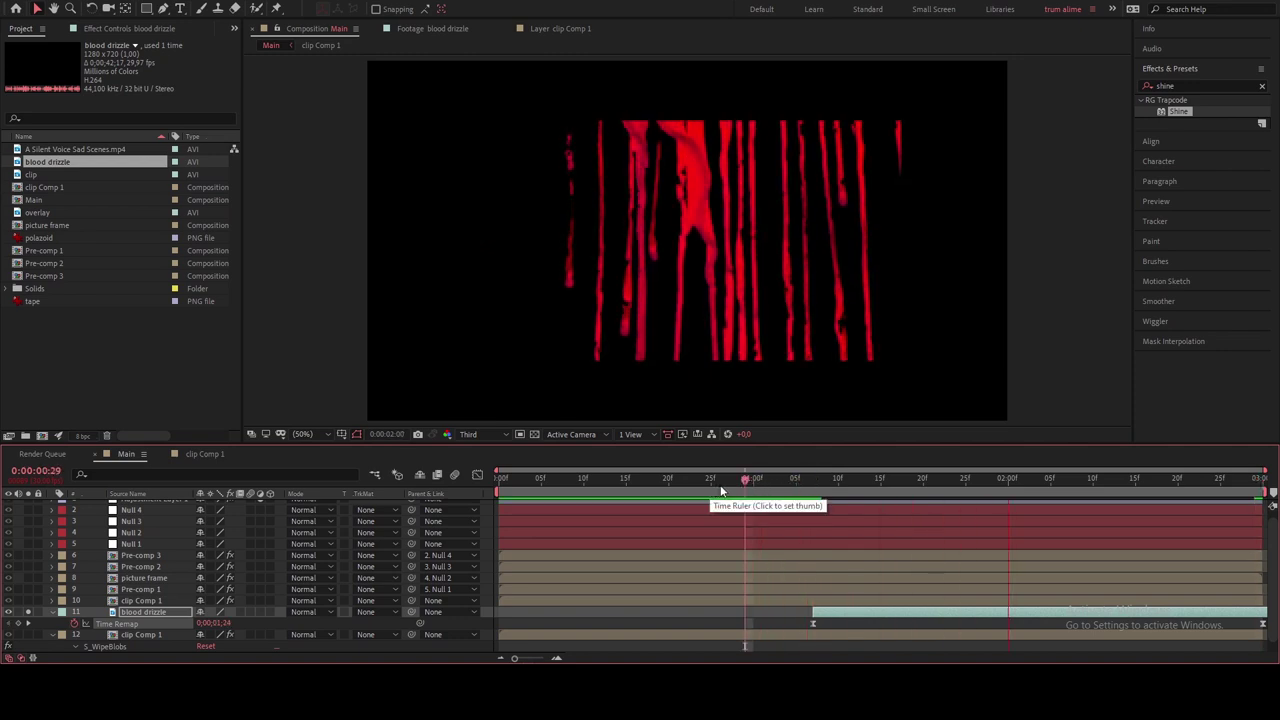
pyautogui.press('space')
pyautogui.press('space')
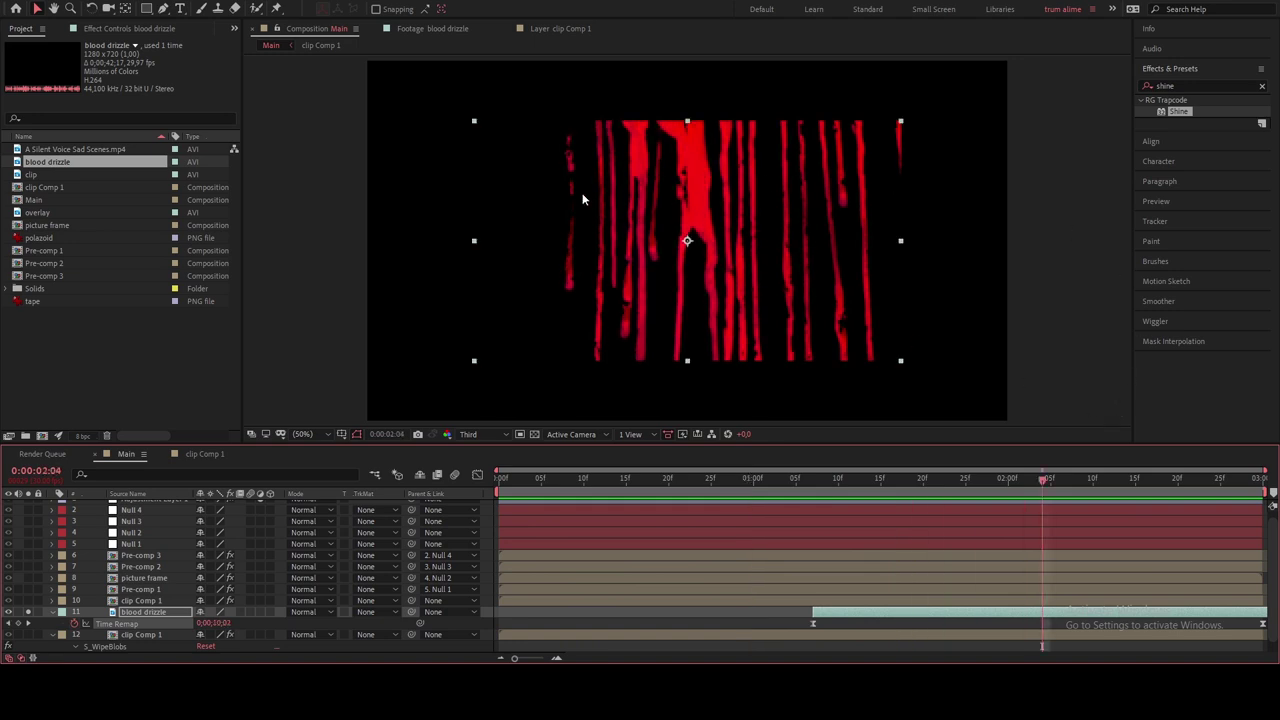
# Step: Scale the blood drizzle layer to 151% and turn off its Solo switch
pyautogui.click(133, 612)
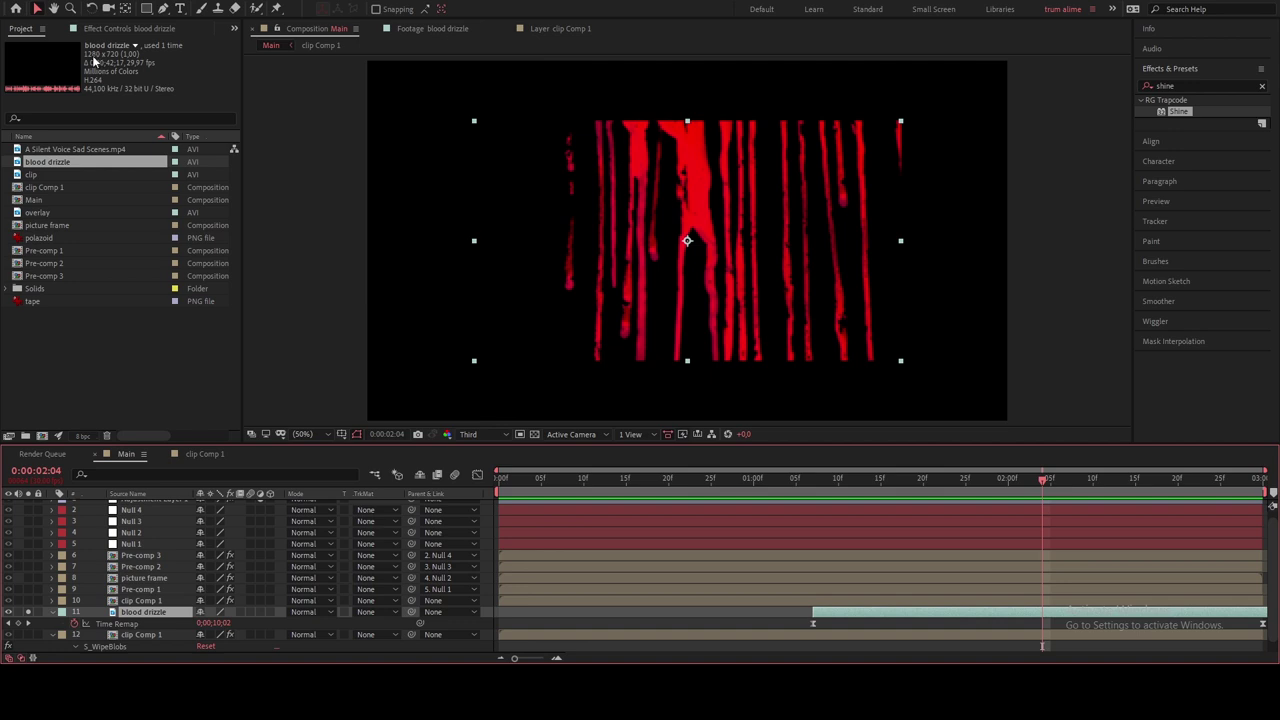
pyautogui.press('s')
pyautogui.moveTo(215, 623); pyautogui.dragTo(250, 623)
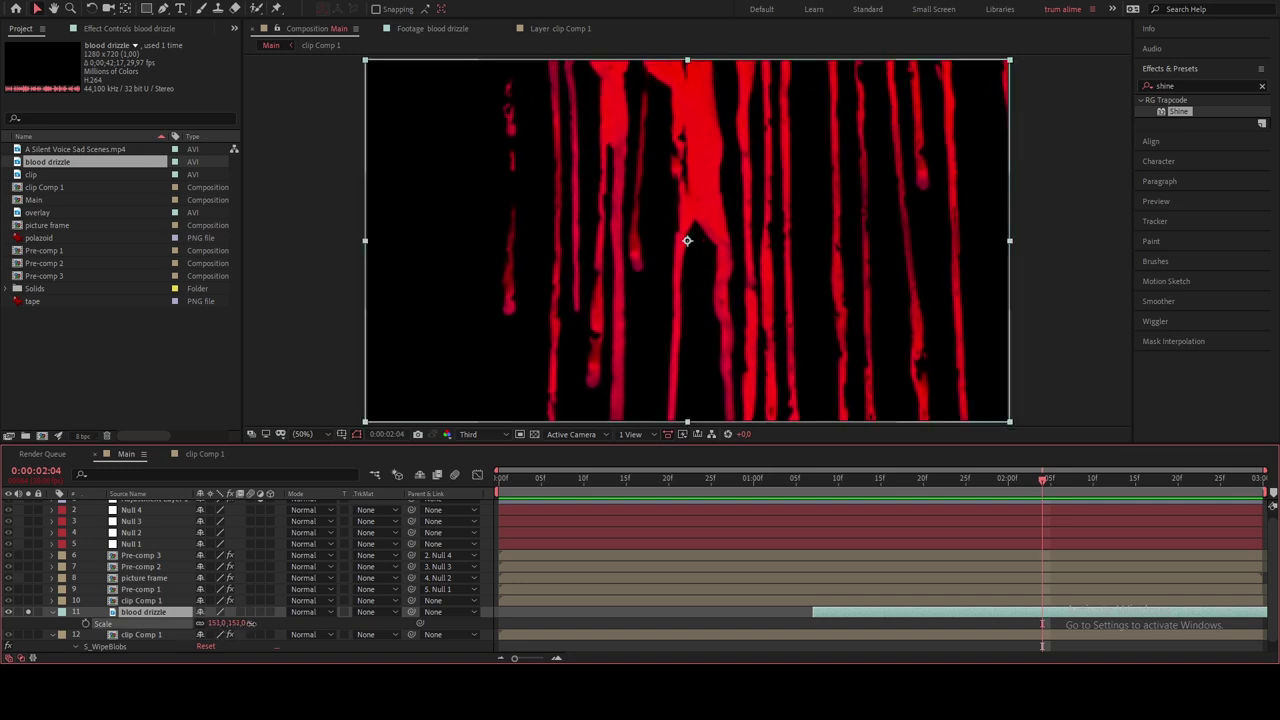
pyautogui.press('s')
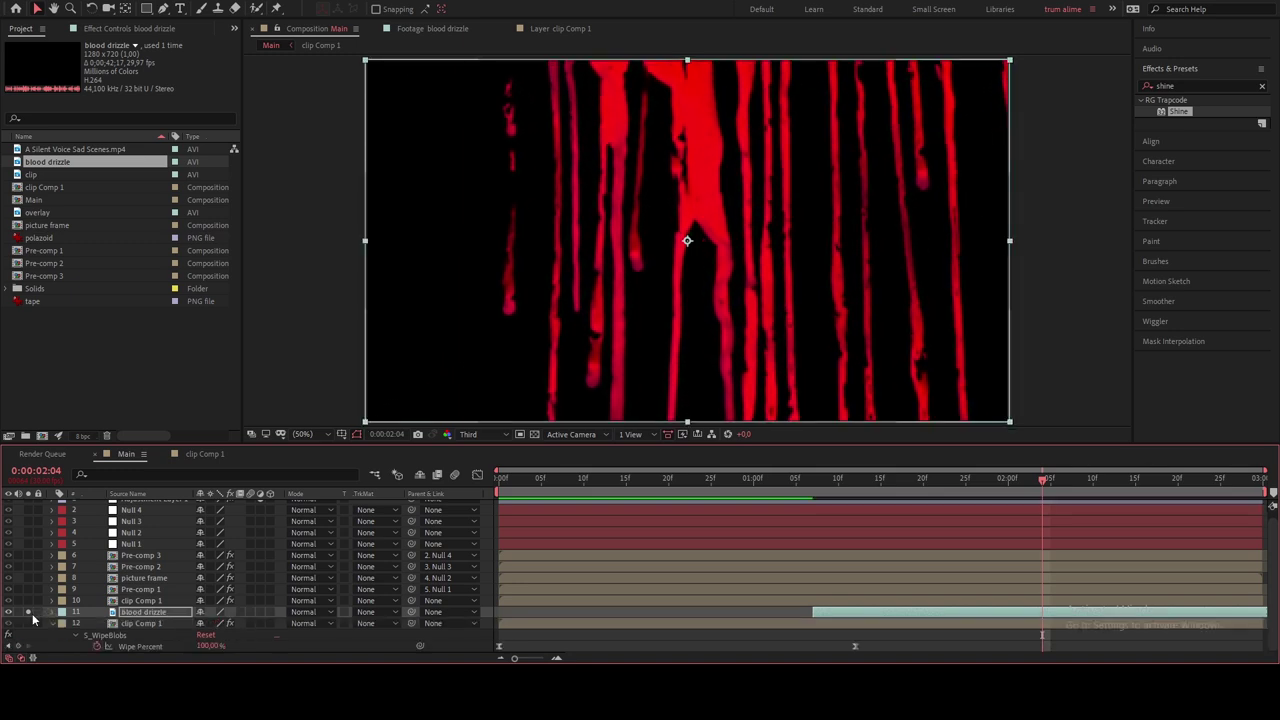
pyautogui.click(29, 613)
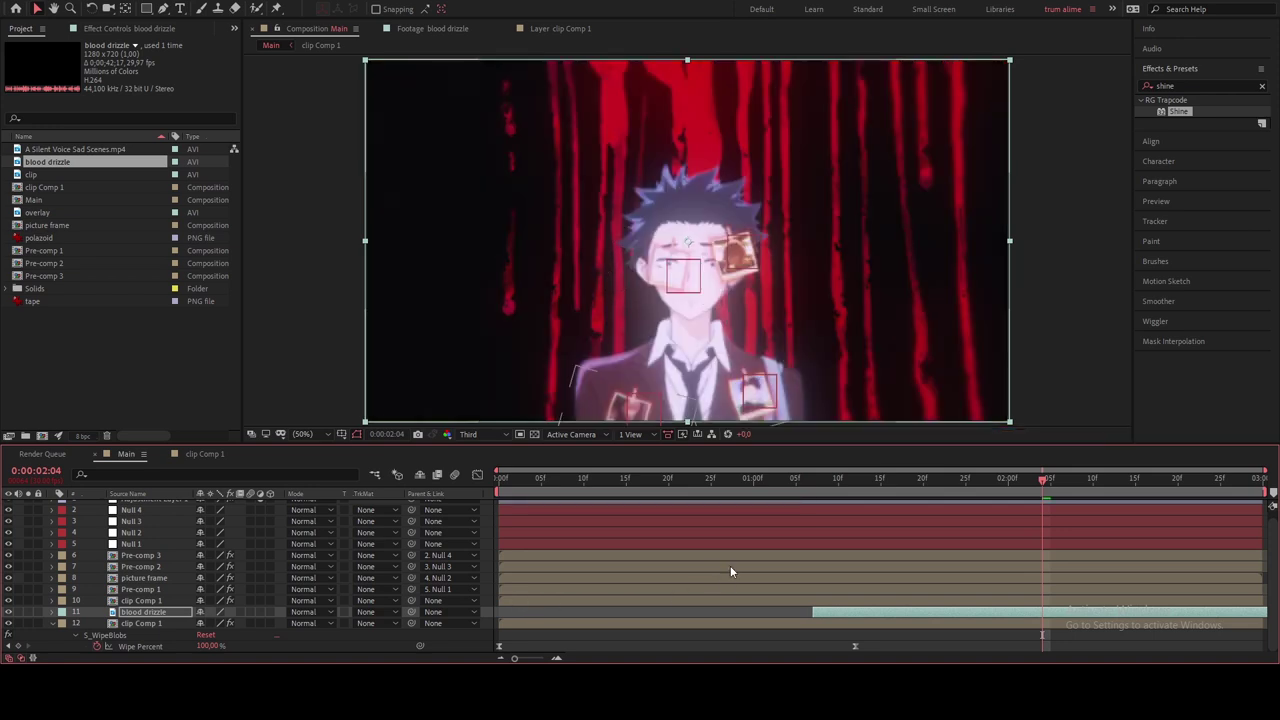
# Step: Apply Deep Glow to the blood drizzle layer via an Effects search for 'dee'
pyautogui.click(1189, 86)
pyautogui.write('dee')
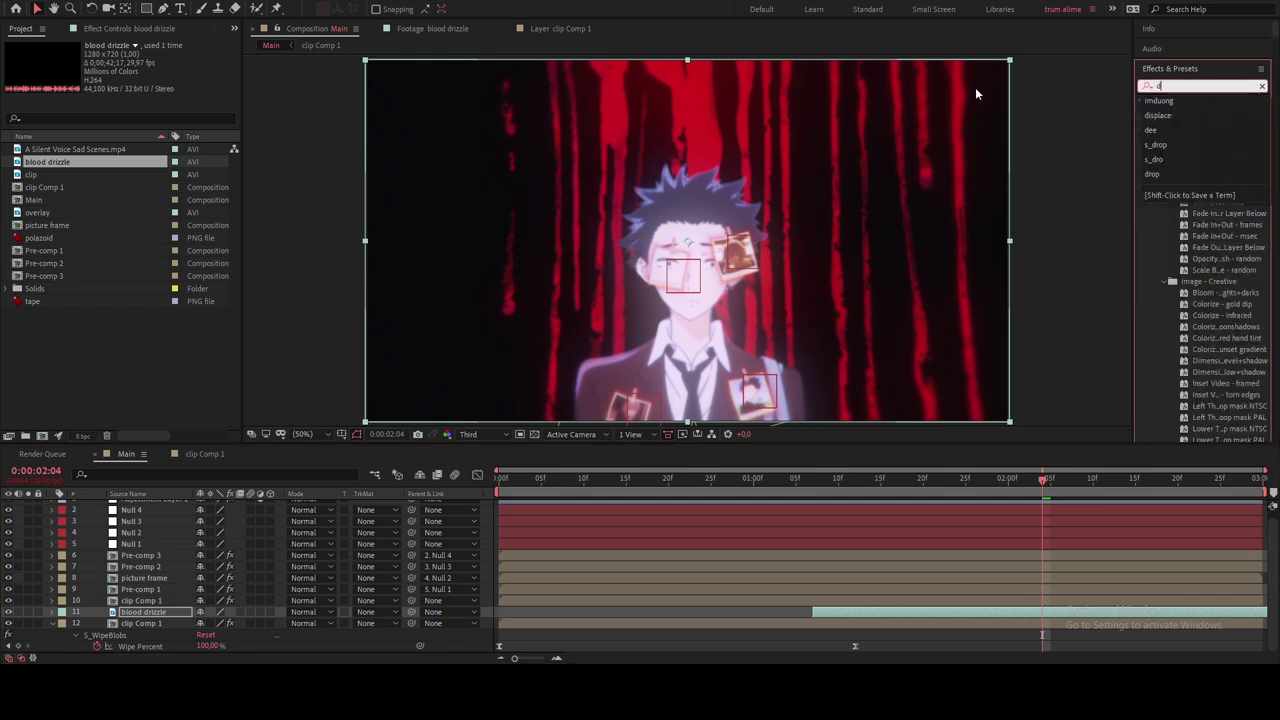
pyautogui.doubleClick(1198, 158)
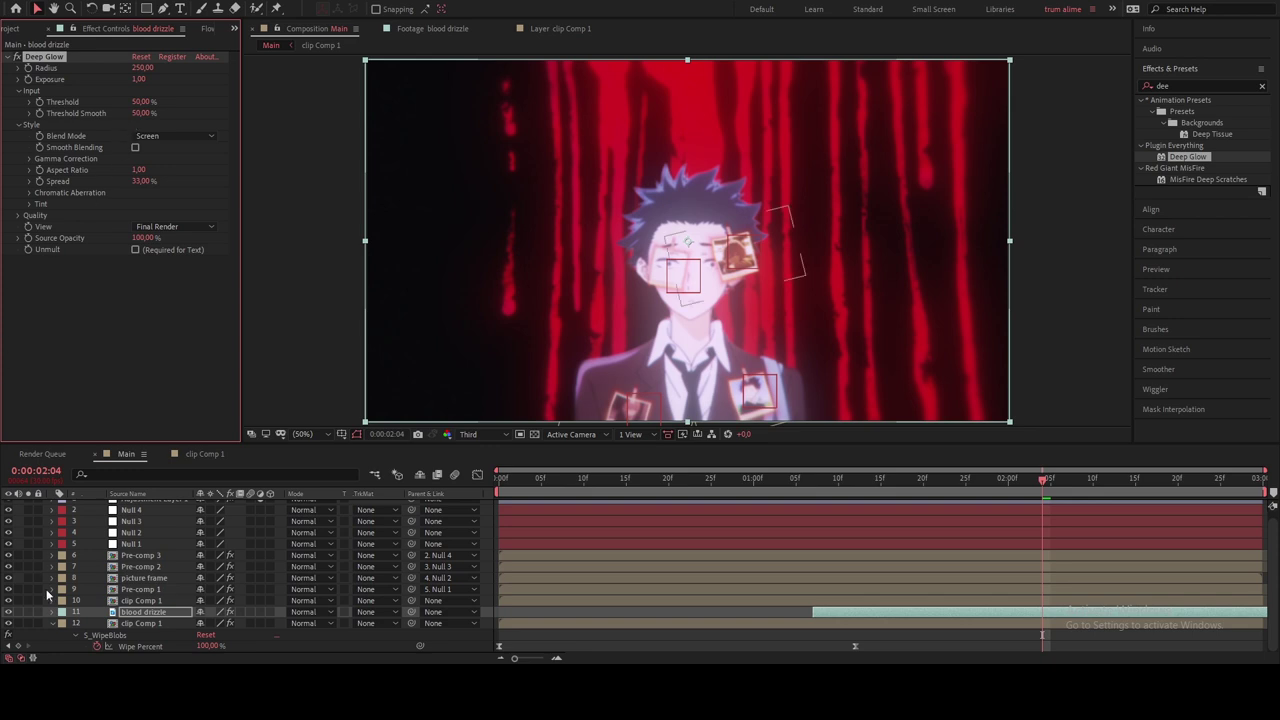
pyautogui.click(52, 622)
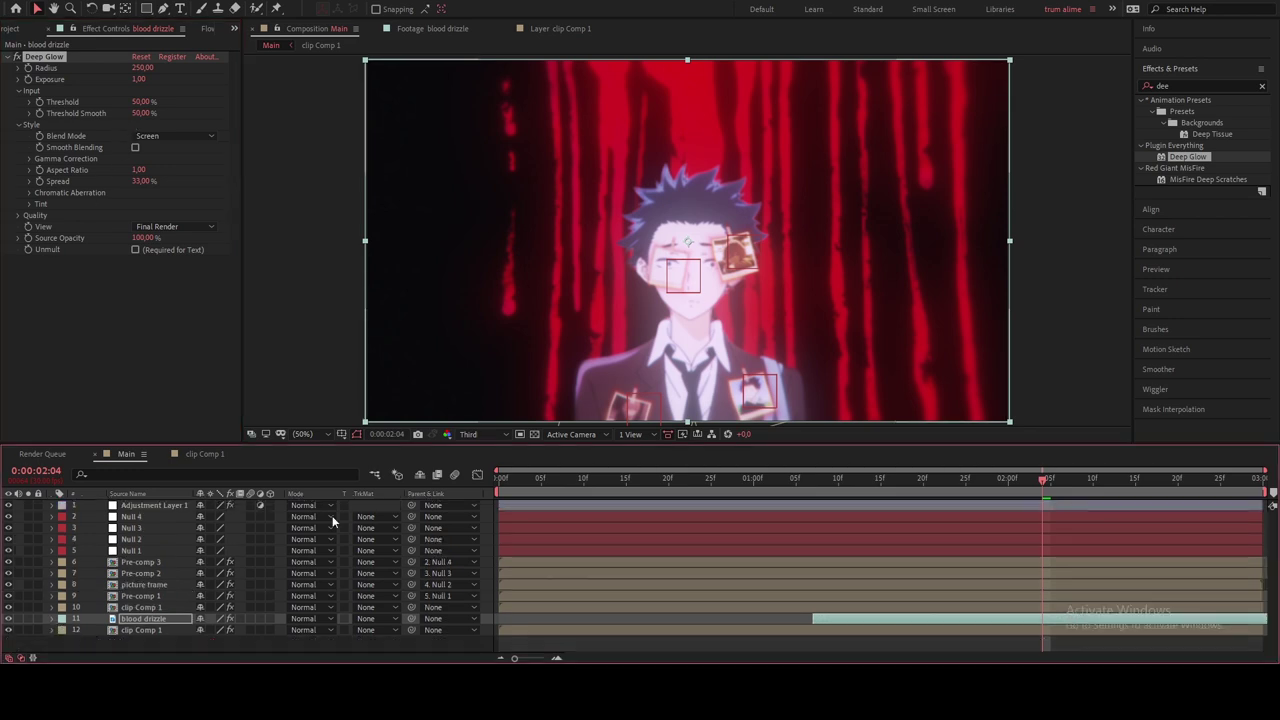
pyautogui.moveTo(843, 482)
pyautogui.mouseDown()
pyautogui.moveTo(815, 486)
pyautogui.moveTo(1000, 482)
pyautogui.mouseUp()
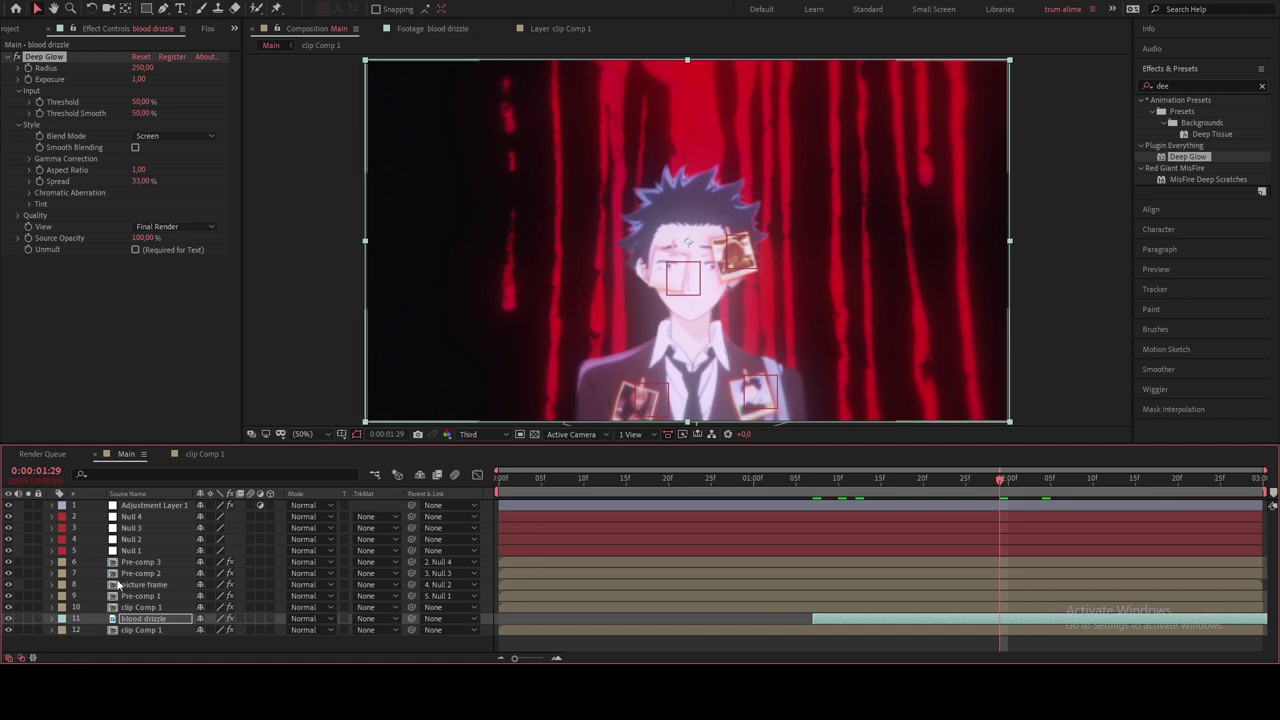
# Step: Preview the overlay footage and place it at the top of the Main timeline
pyautogui.click(16, 30)
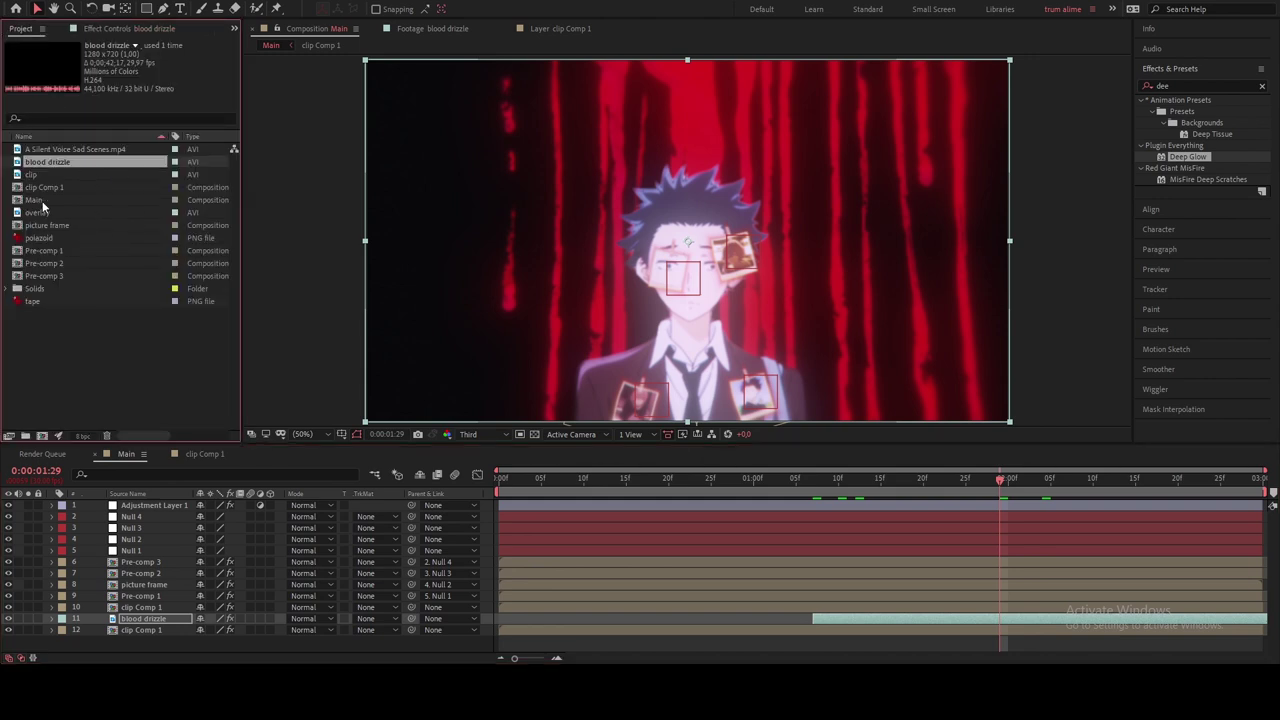
pyautogui.doubleClick(42, 214)
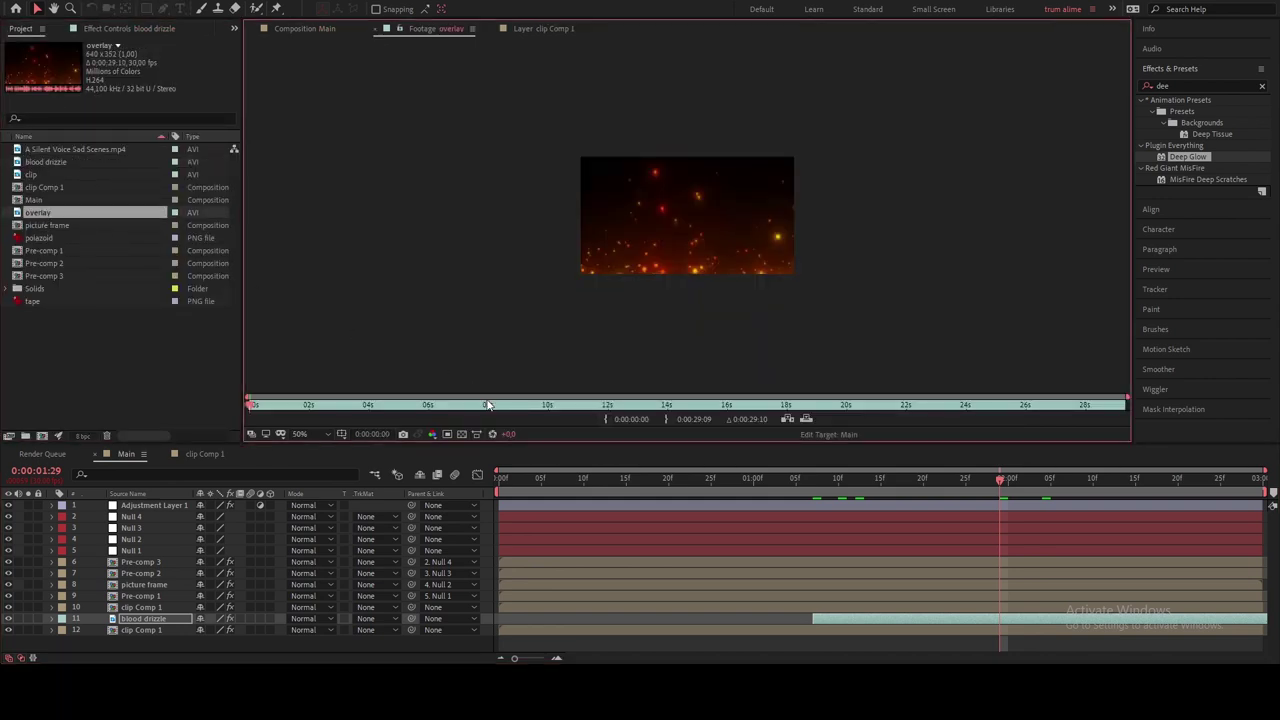
pyautogui.click(473, 406)
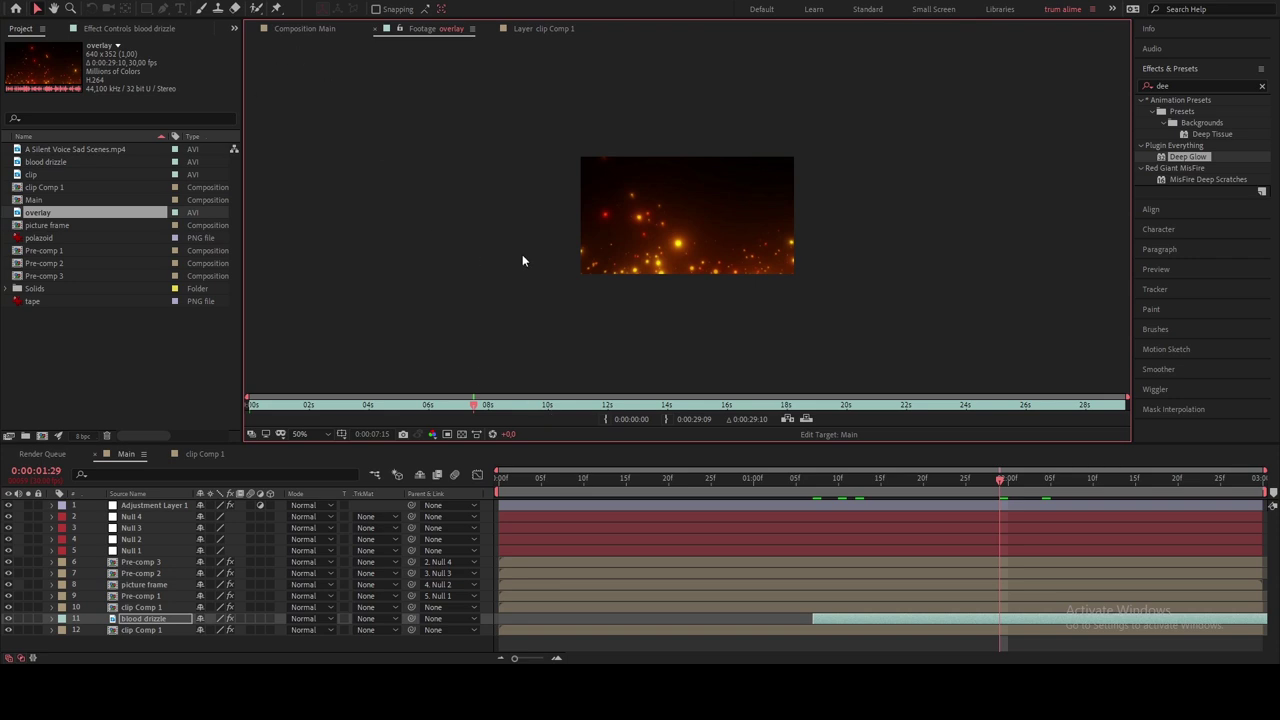
pyautogui.click(303, 29)
pyautogui.moveTo(196, 464); pyautogui.dragTo(163, 513)
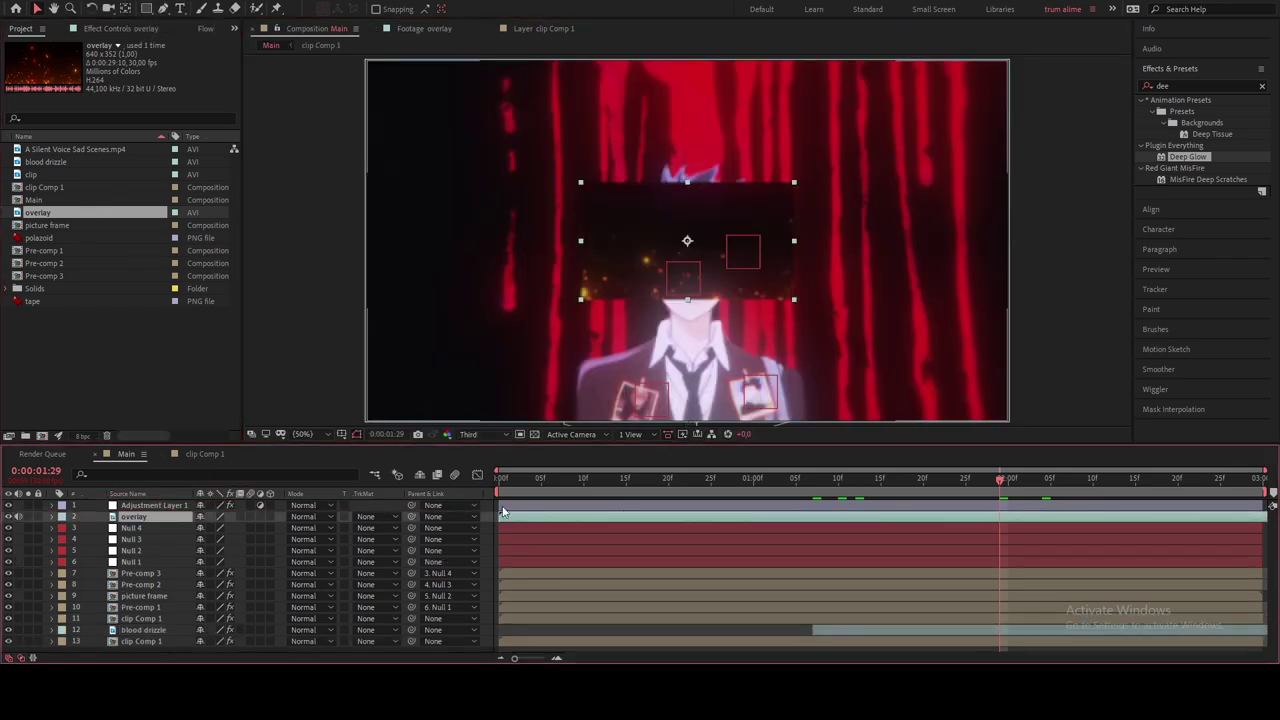
# Step: Scale the overlay layer to 314% and set its blend mode to Screen
pyautogui.press('s')
pyautogui.moveTo(227, 529); pyautogui.dragTo(168, 533)
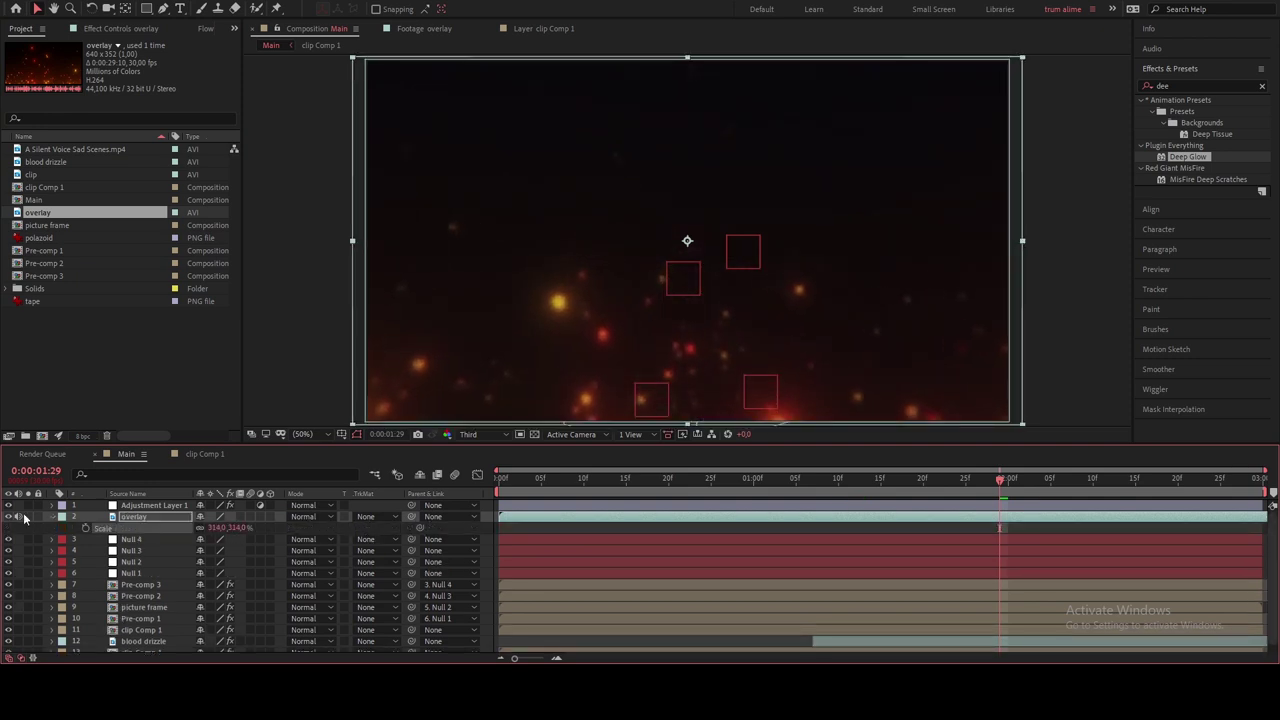
pyautogui.click(322, 517)
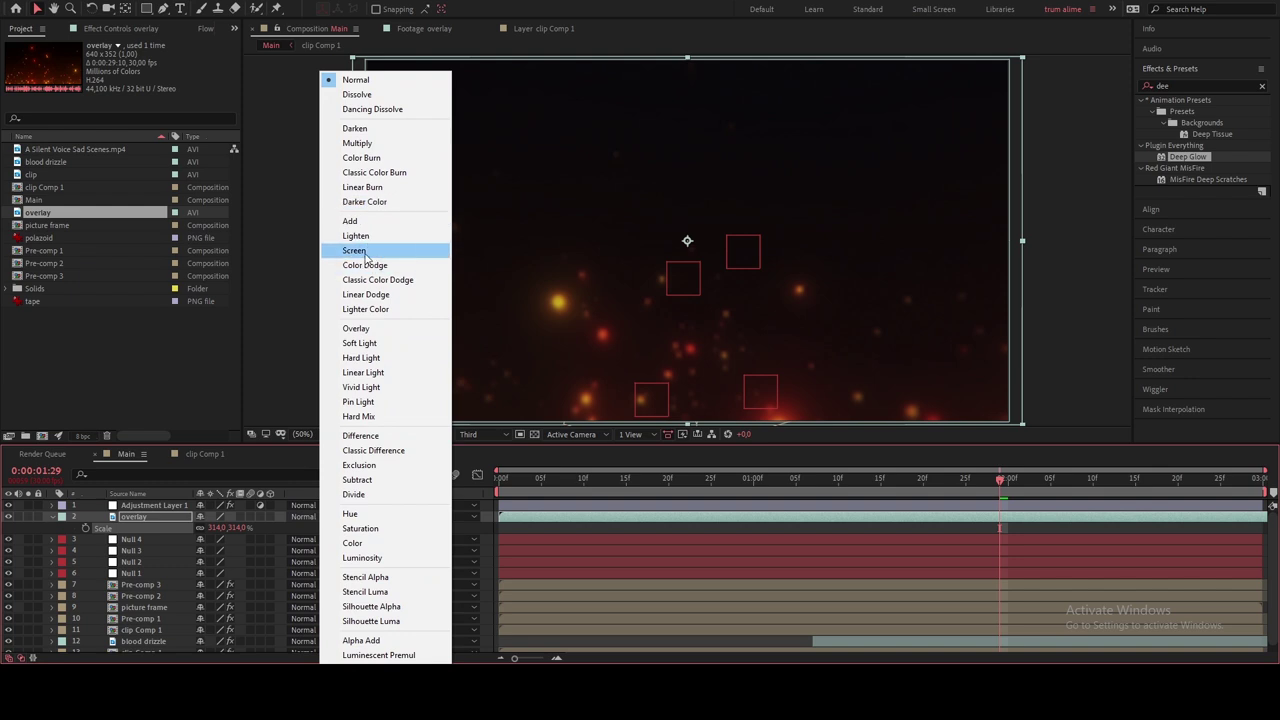
pyautogui.click(365, 252)
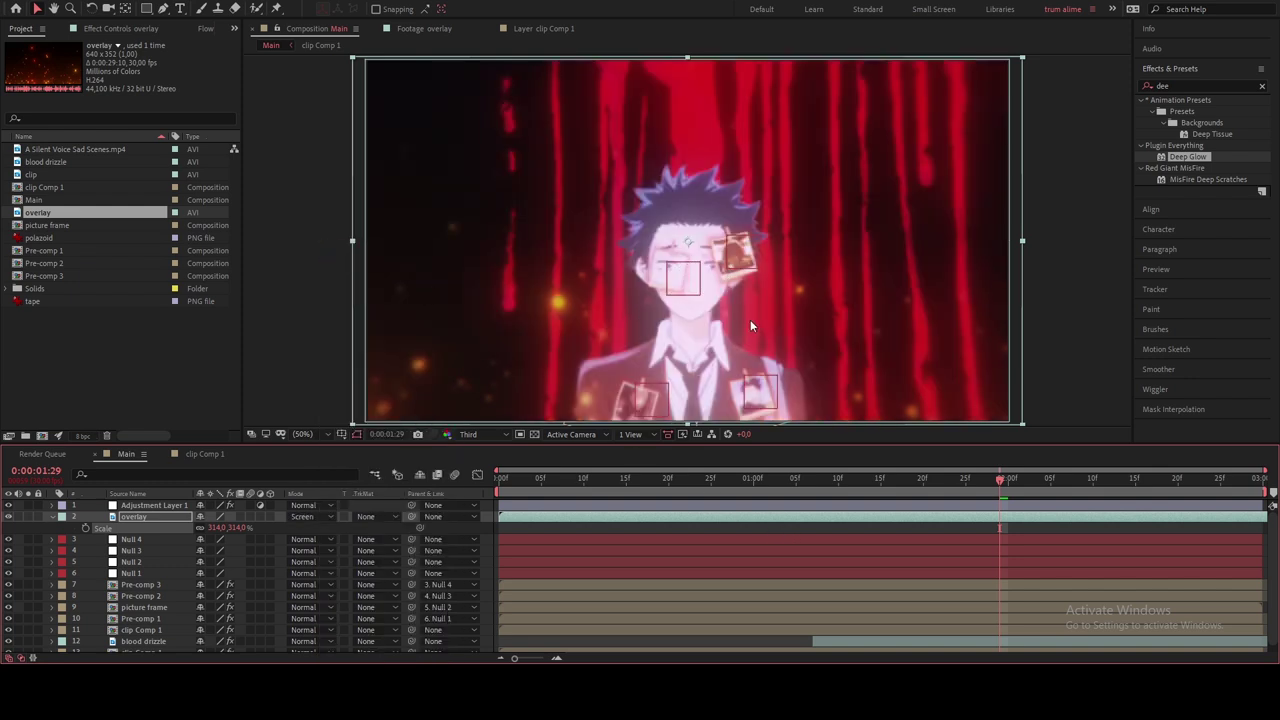
pyautogui.click(53, 517)
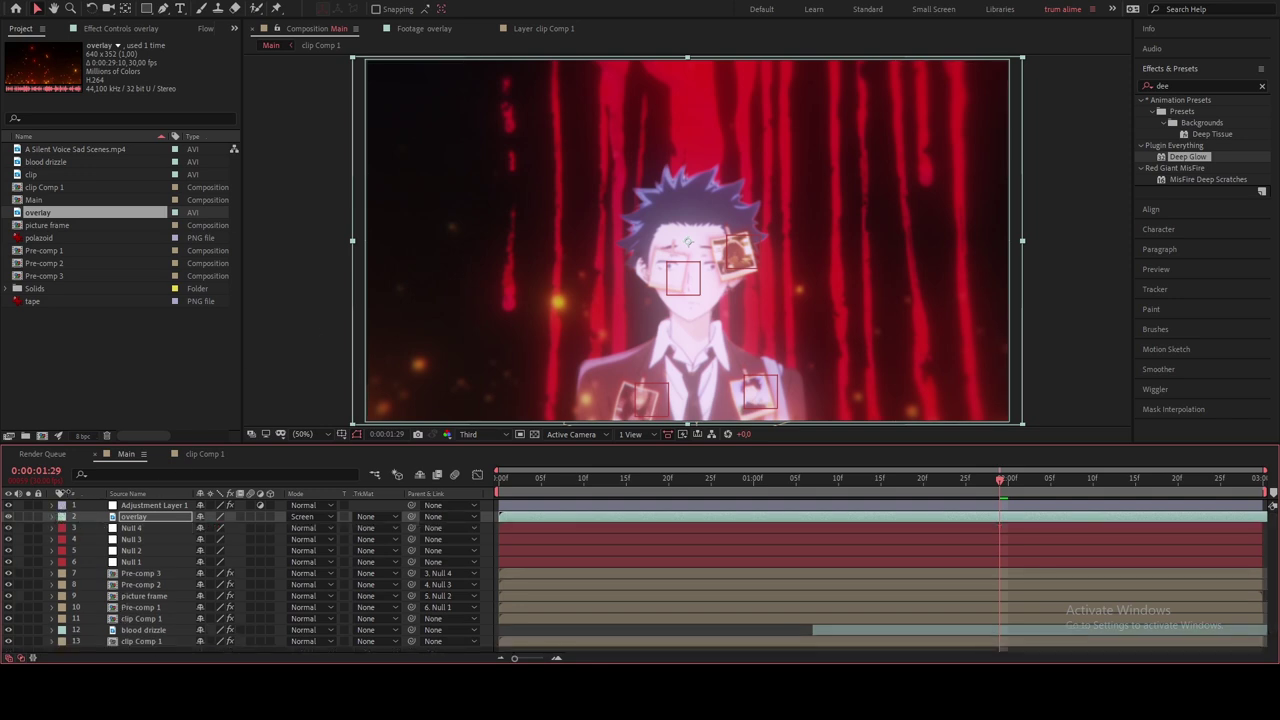
# Step: Add the polazoid image above overlay, scale it to 76%, and solo it
pyautogui.click(56, 239)
pyautogui.moveTo(56, 240); pyautogui.dragTo(154, 516)
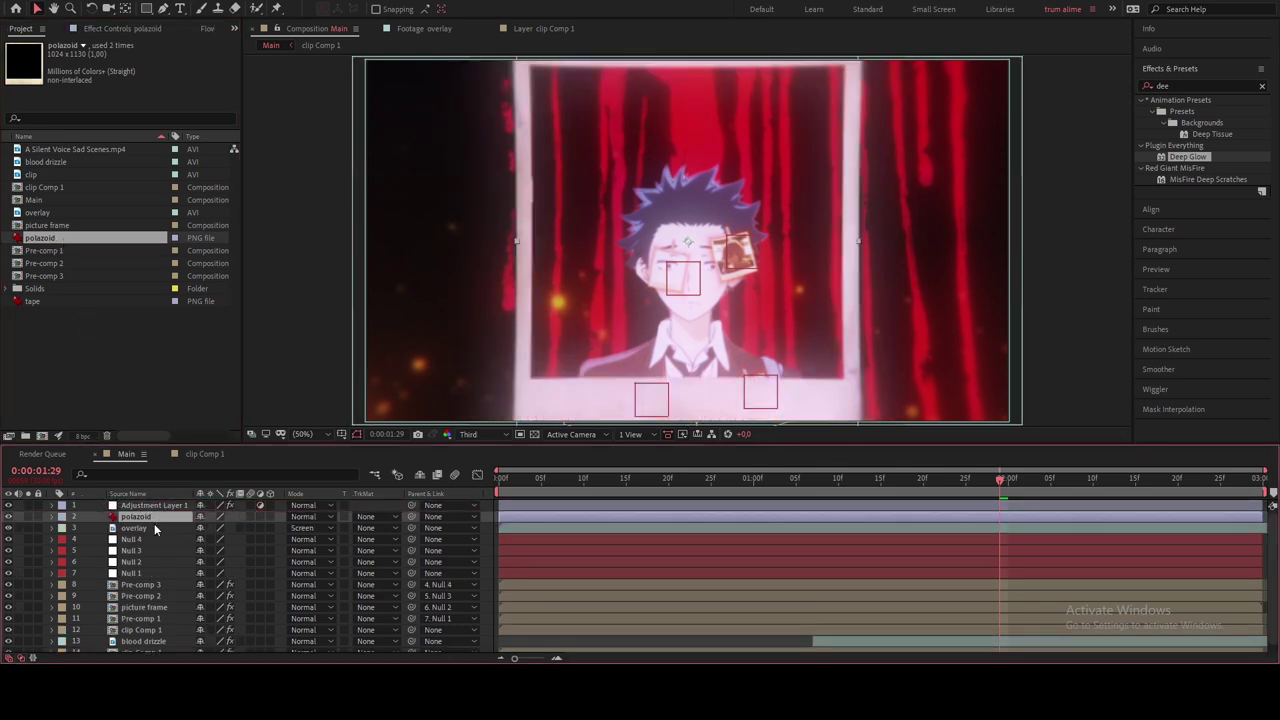
pyautogui.press('s')
pyautogui.moveTo(216, 527); pyautogui.dragTo(202, 528)
pyautogui.press('Return')
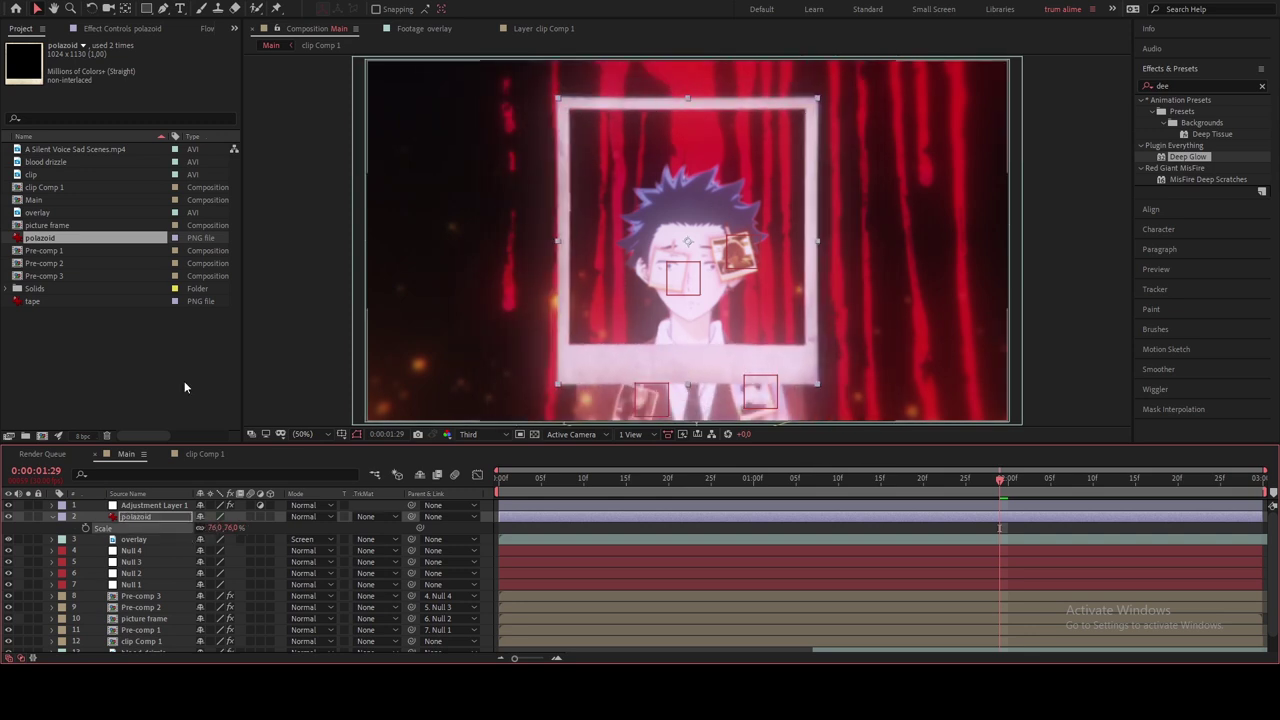
pyautogui.click(28, 516)
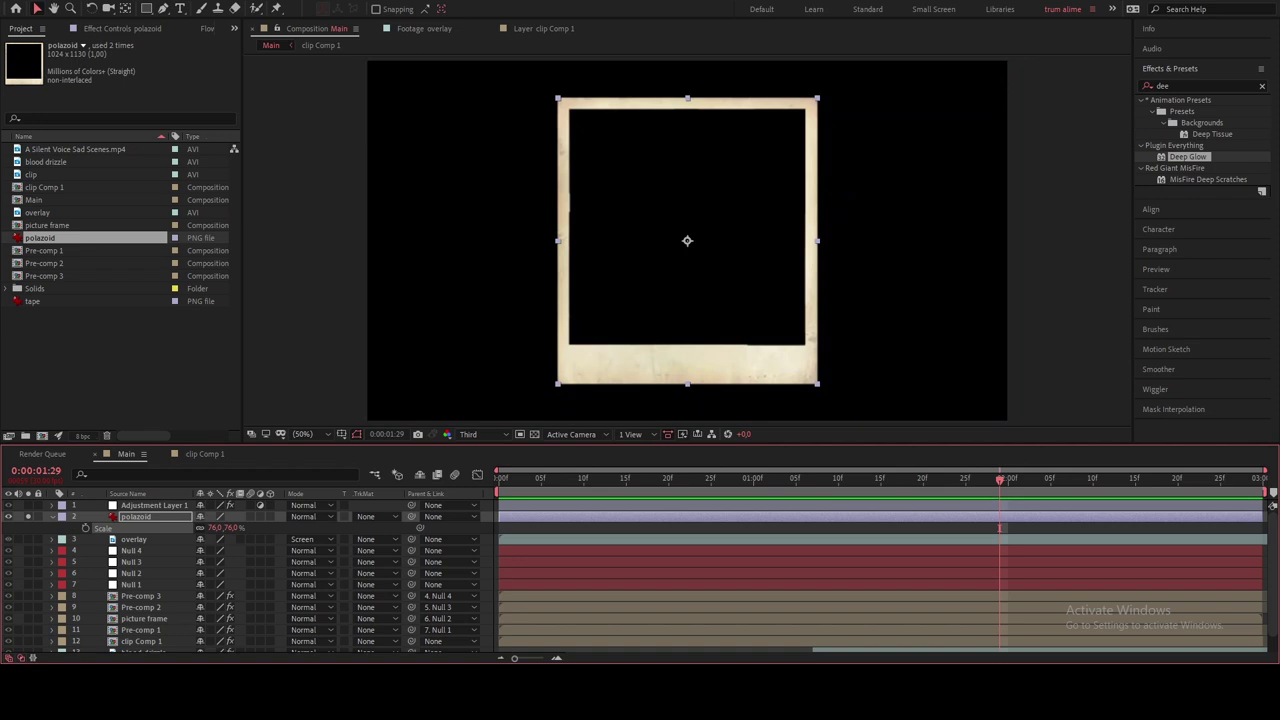
pyautogui.click(431, 30)
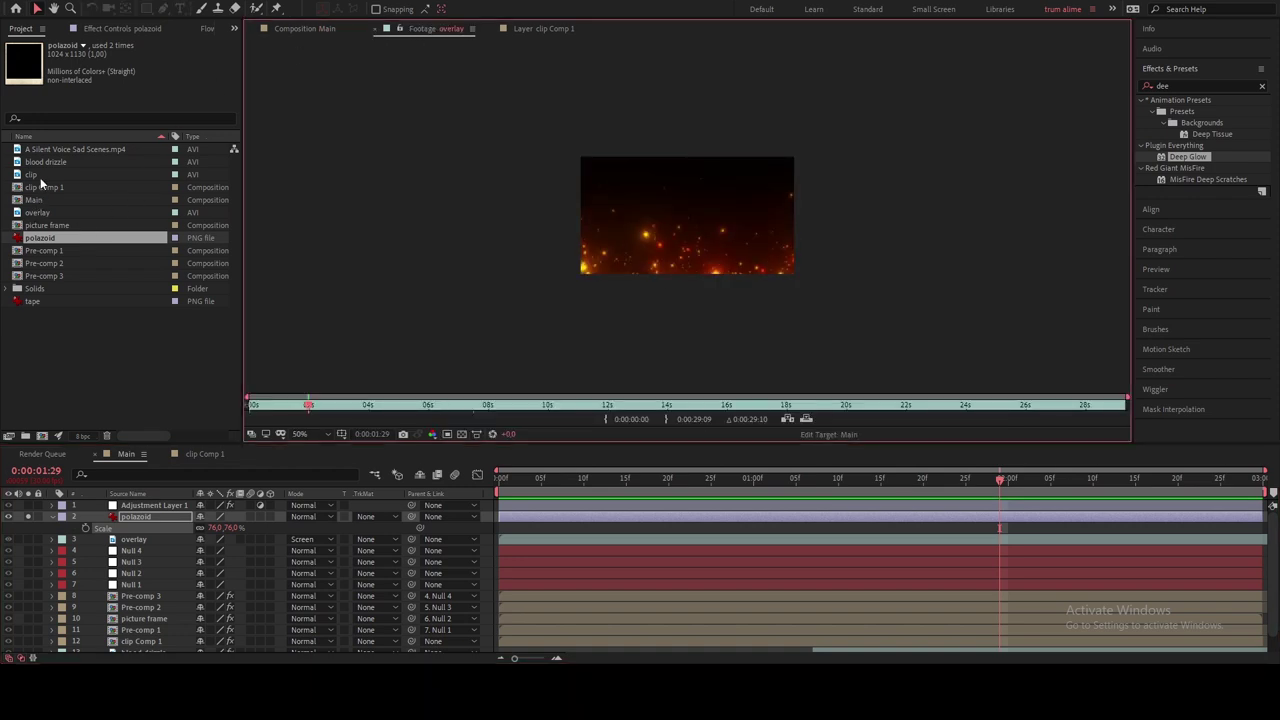
# Step: Set A Silent Voice Sad Scenes.mp4's In point to 0:16:15:18 and add it to Main
pyautogui.doubleClick(50, 150)
pyautogui.click(636, 405)
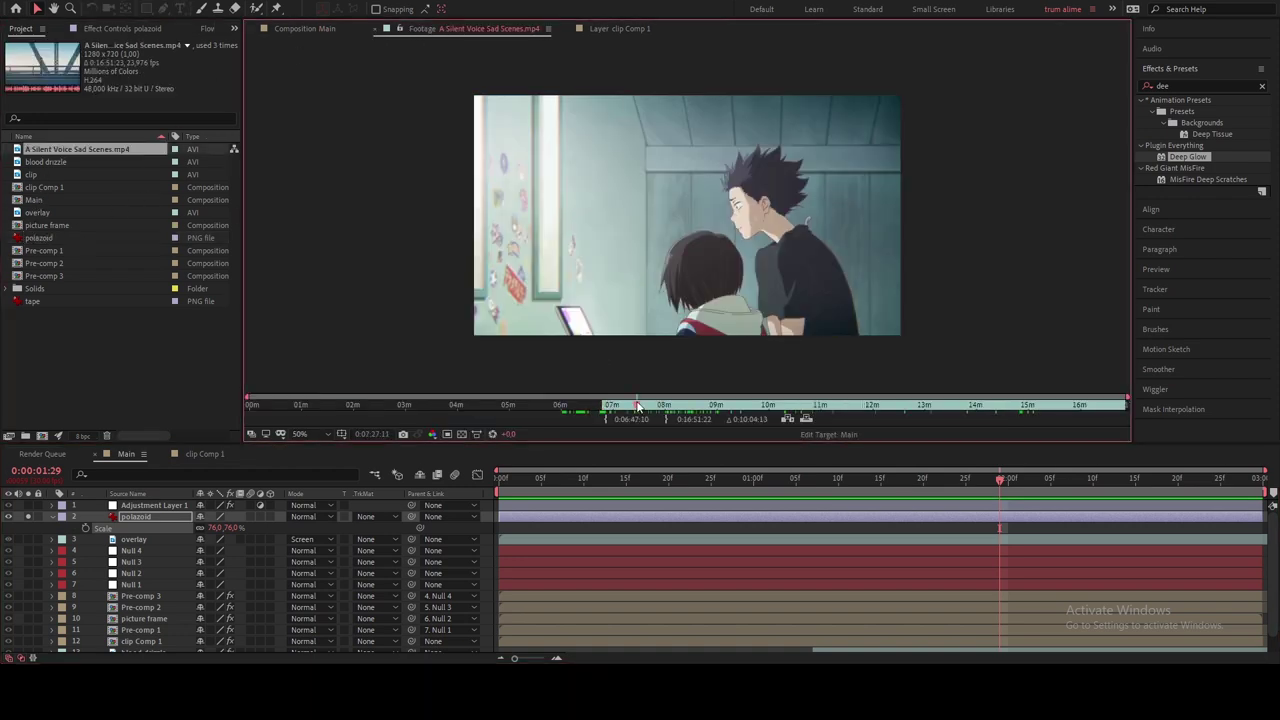
pyautogui.moveTo(610, 408); pyautogui.dragTo(250, 408)
pyautogui.click(389, 406)
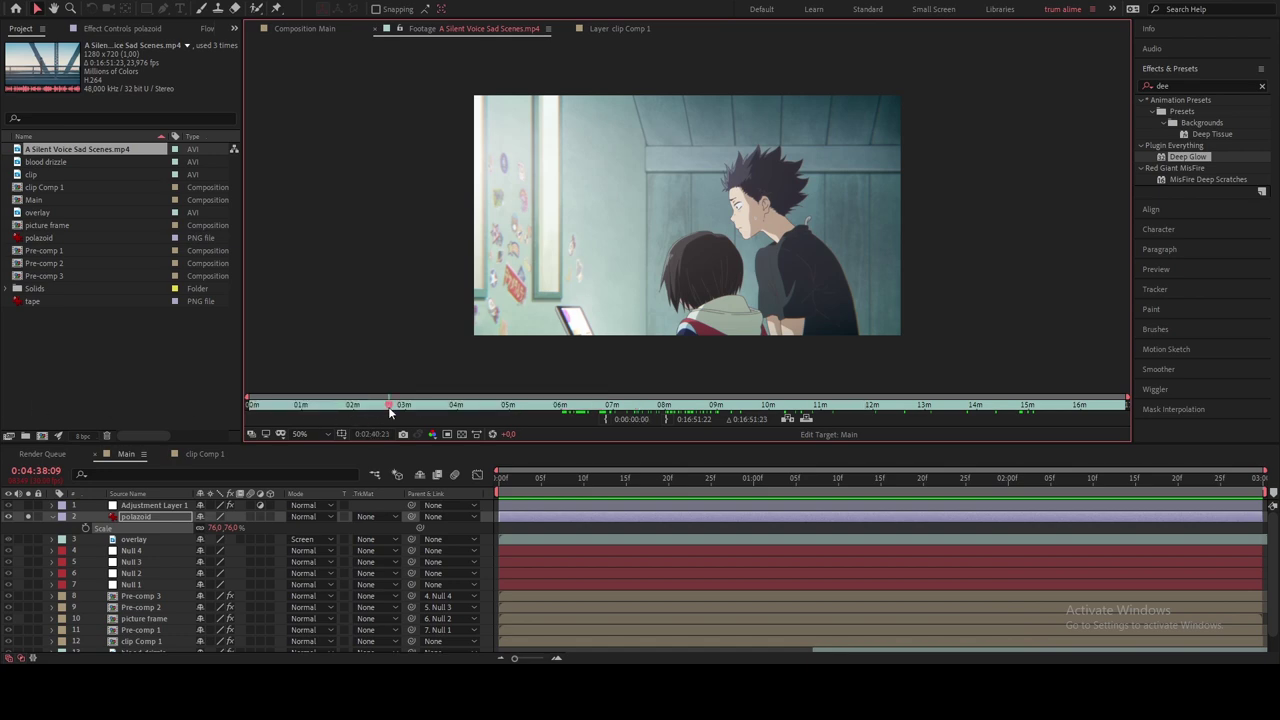
pyautogui.click(373, 408)
pyautogui.click(431, 408)
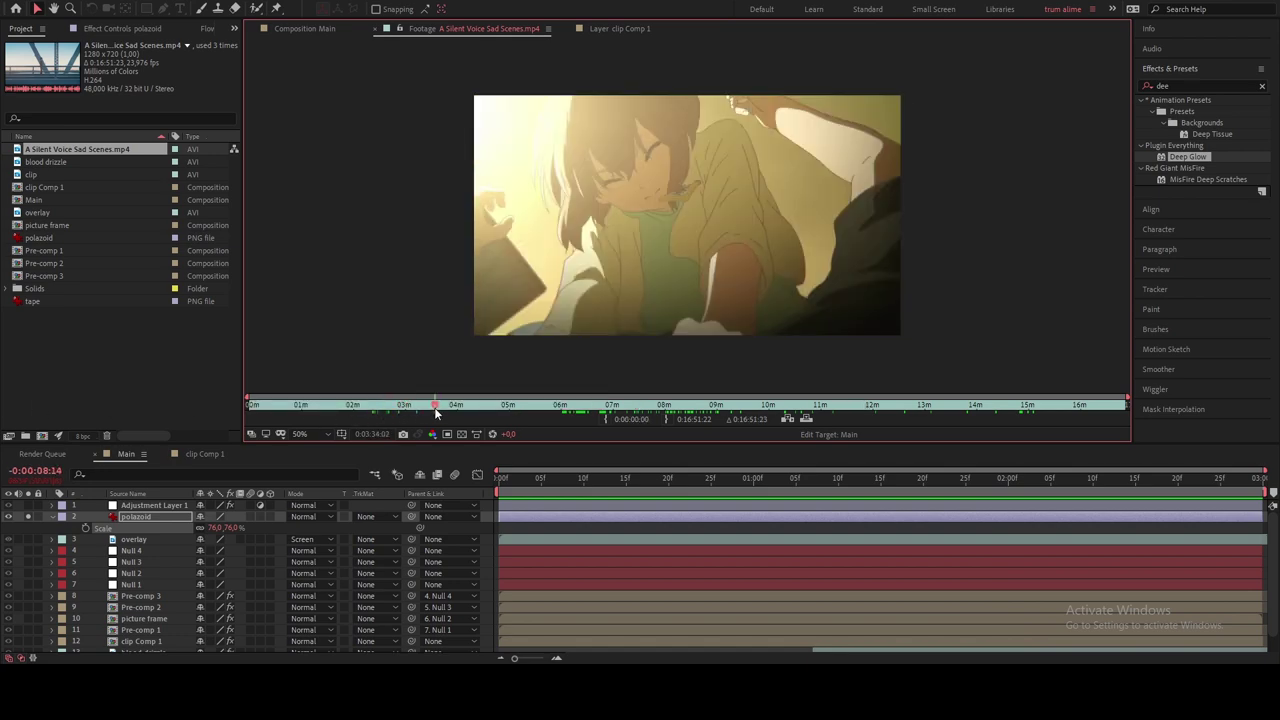
pyautogui.moveTo(431, 408); pyautogui.dragTo(1096, 412)
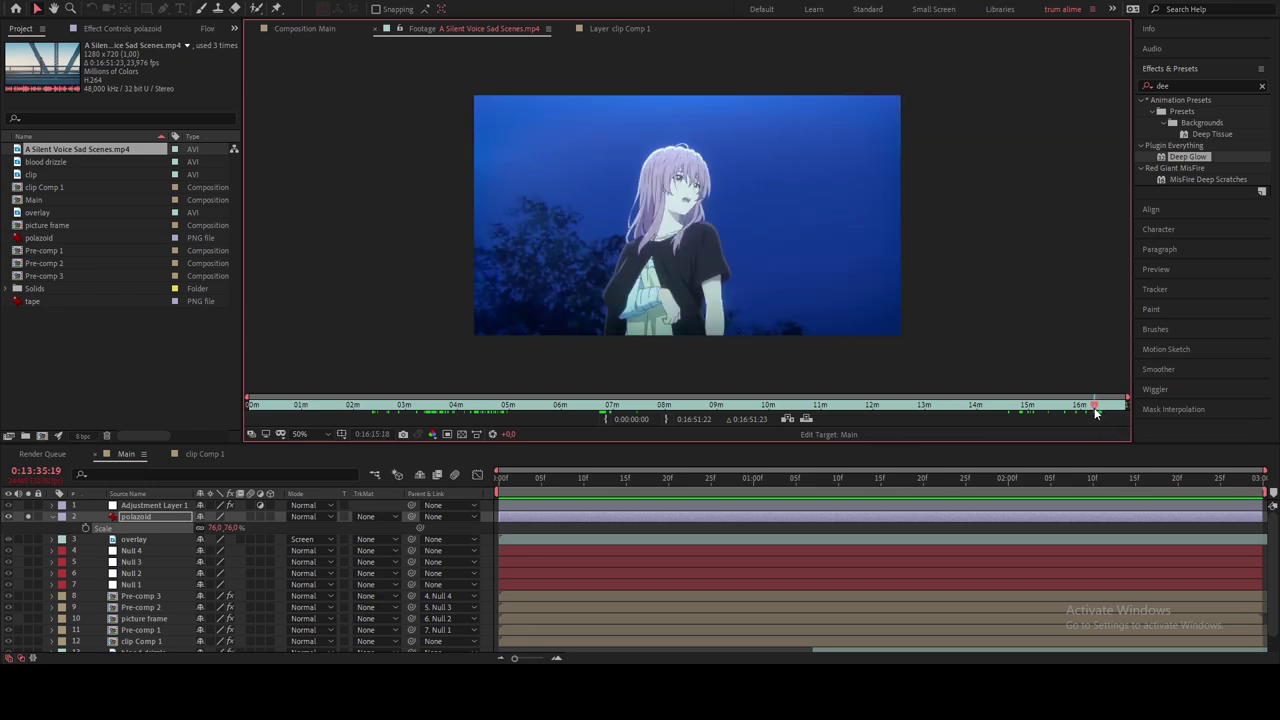
pyautogui.click(606, 419)
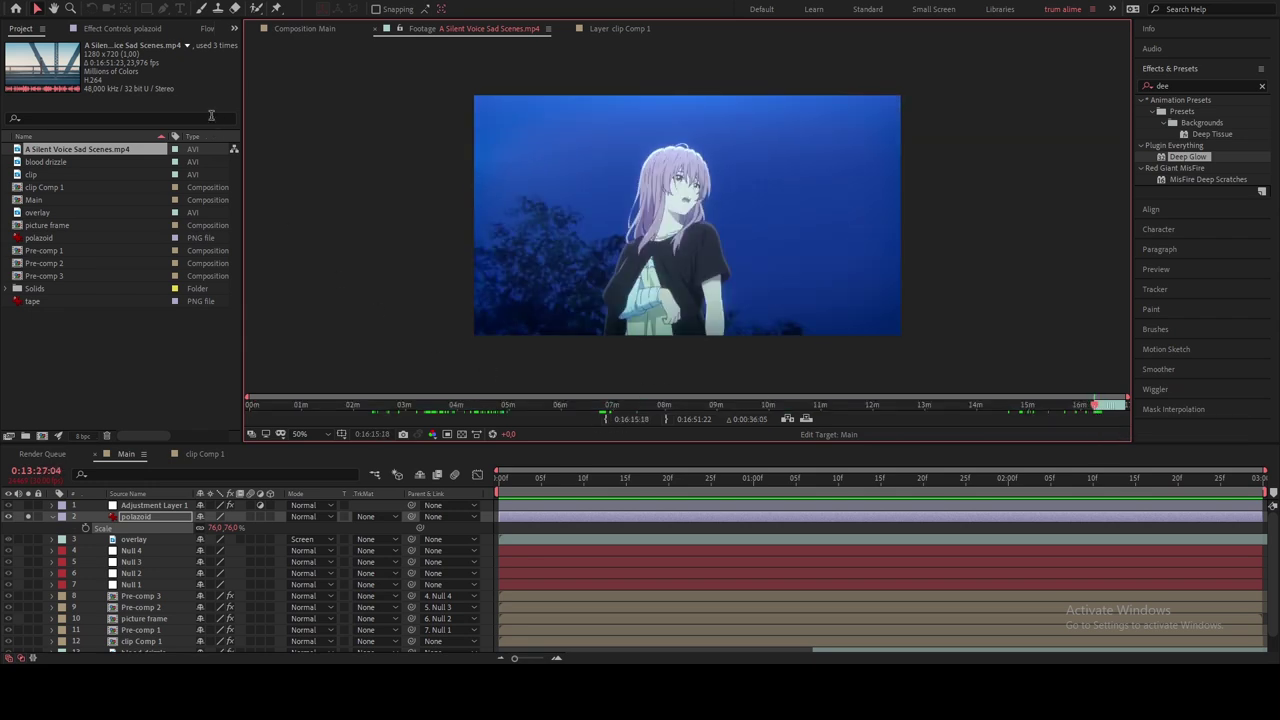
pyautogui.moveTo(307, 80); pyautogui.dragTo(550, 518)
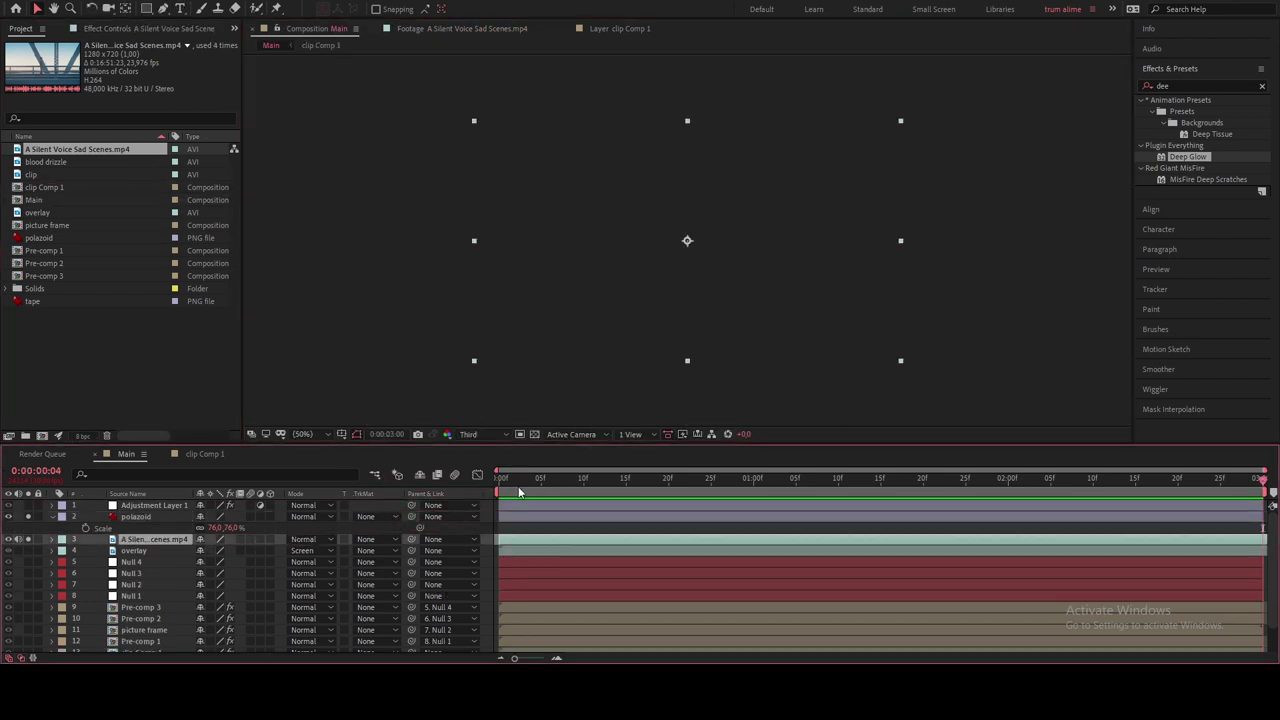
# Step: Freeze the clip layer on a single frame and scale it to 118%
pyautogui.rightClick(537, 540)
pyautogui.moveTo(595, 245)
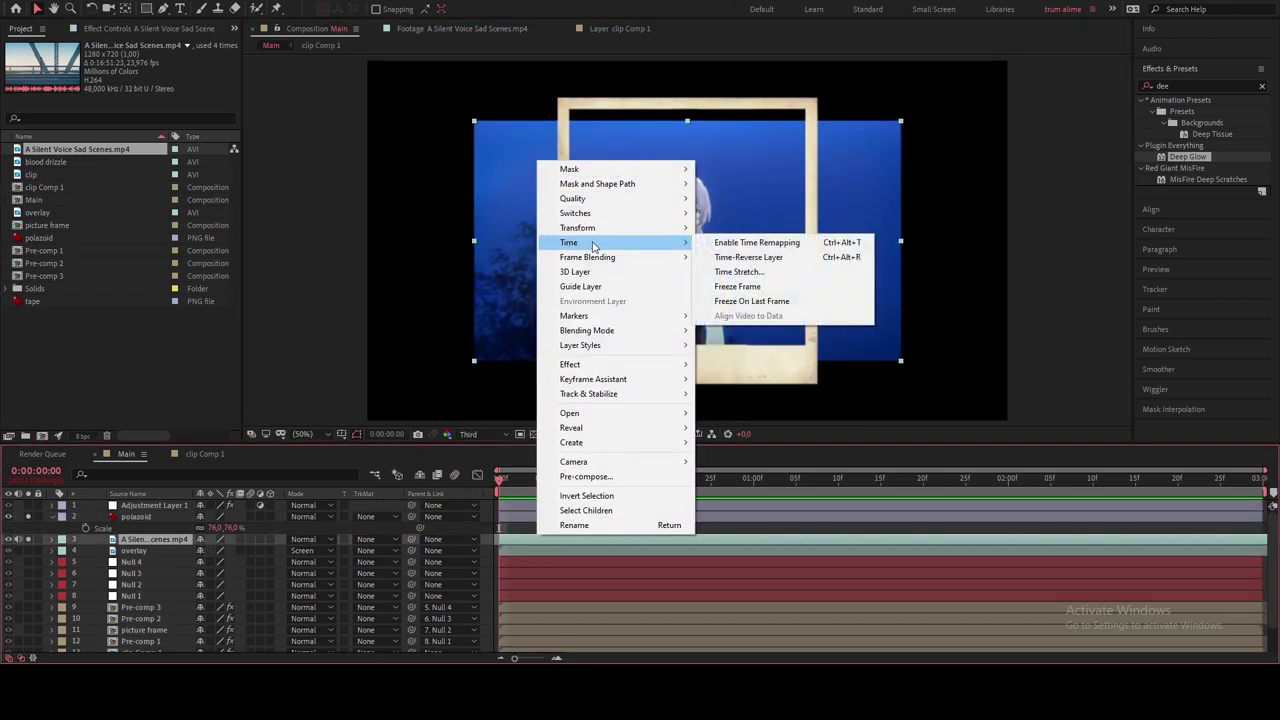
pyautogui.click(740, 287)
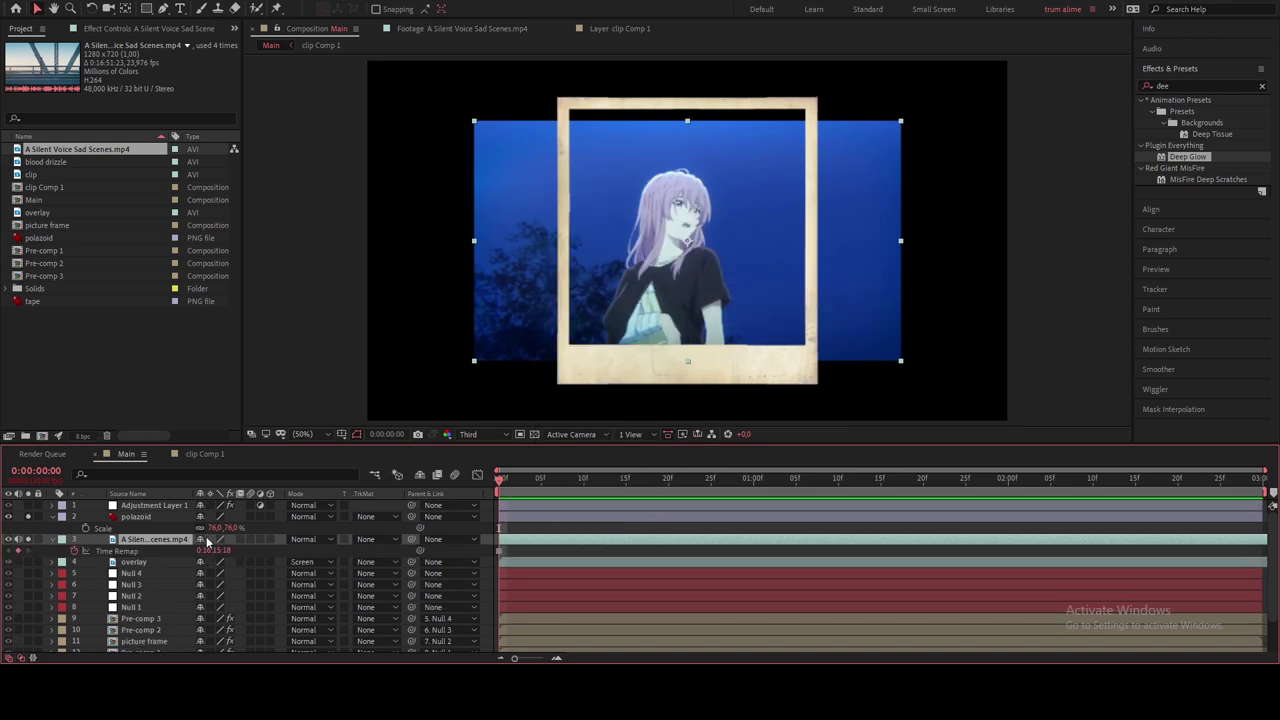
pyautogui.press('s')
pyautogui.moveTo(221, 551); pyautogui.dragTo(240, 553)
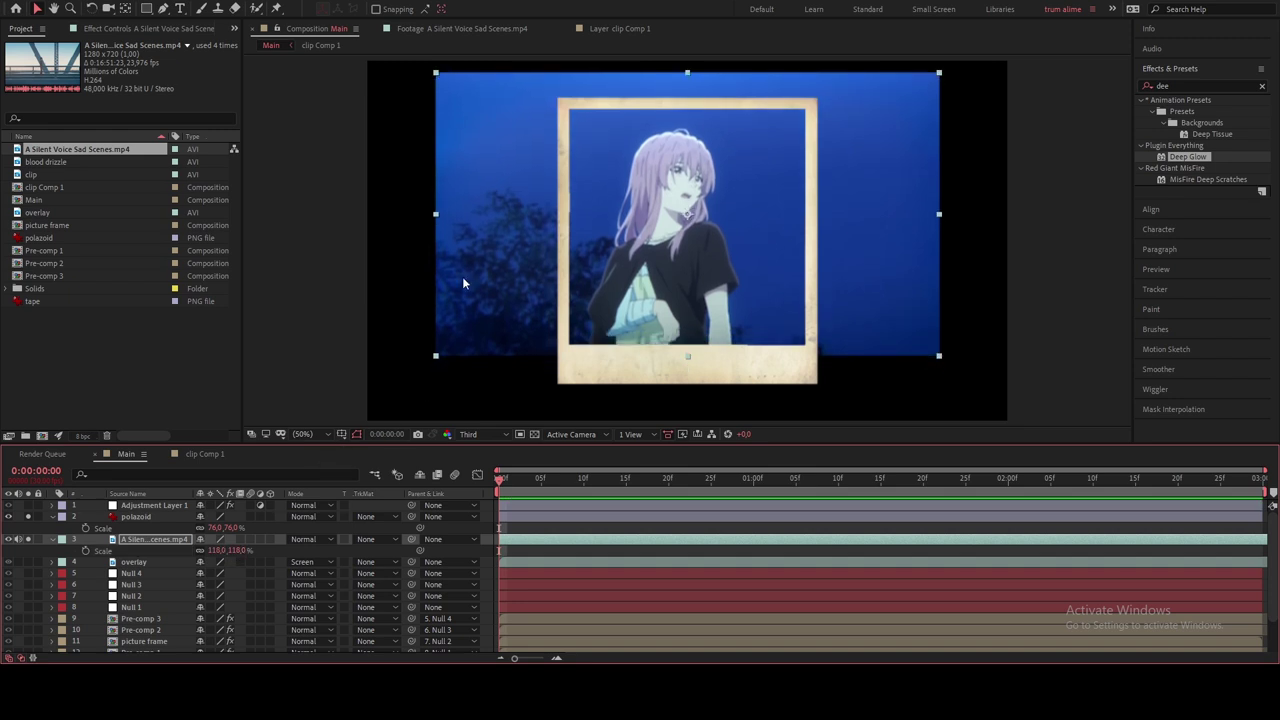
# Step: Draw a rectangle mask limiting the clip to the polaroid's photo area
pyautogui.click(145, 8)
pyautogui.moveTo(562, 106); pyautogui.dragTo(815, 357)
pyautogui.press('space')
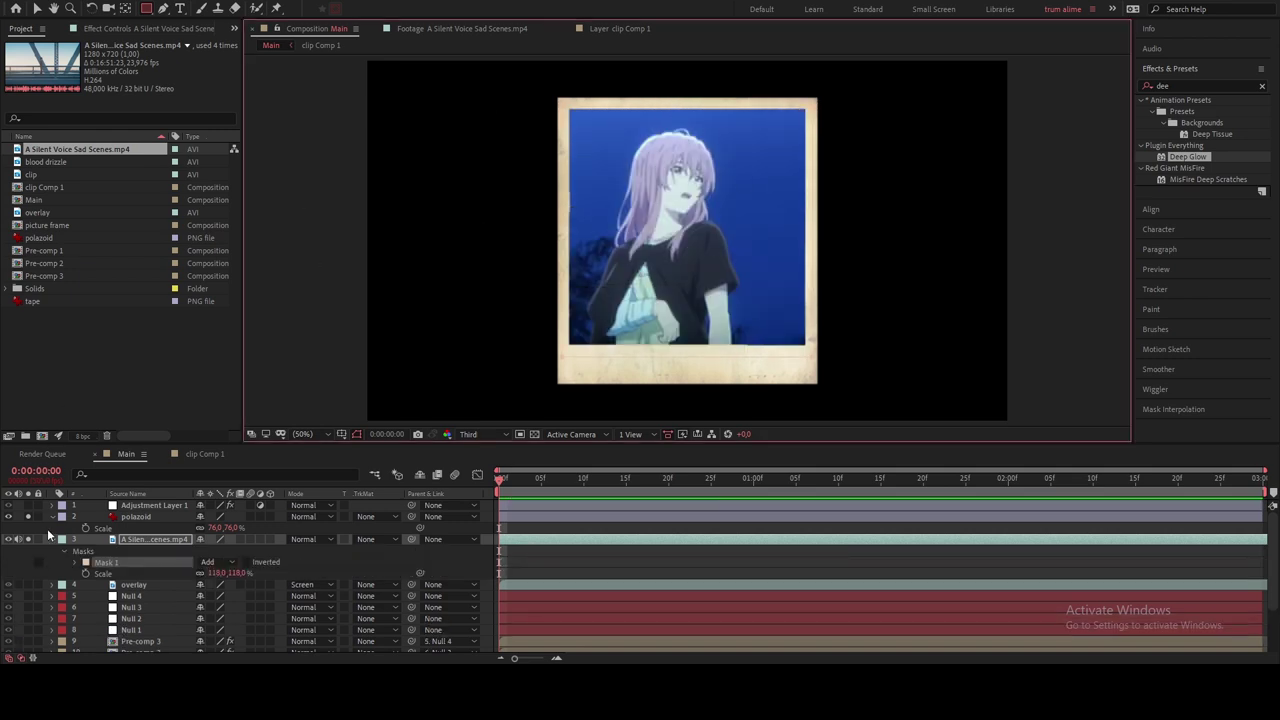
pyautogui.click(53, 538)
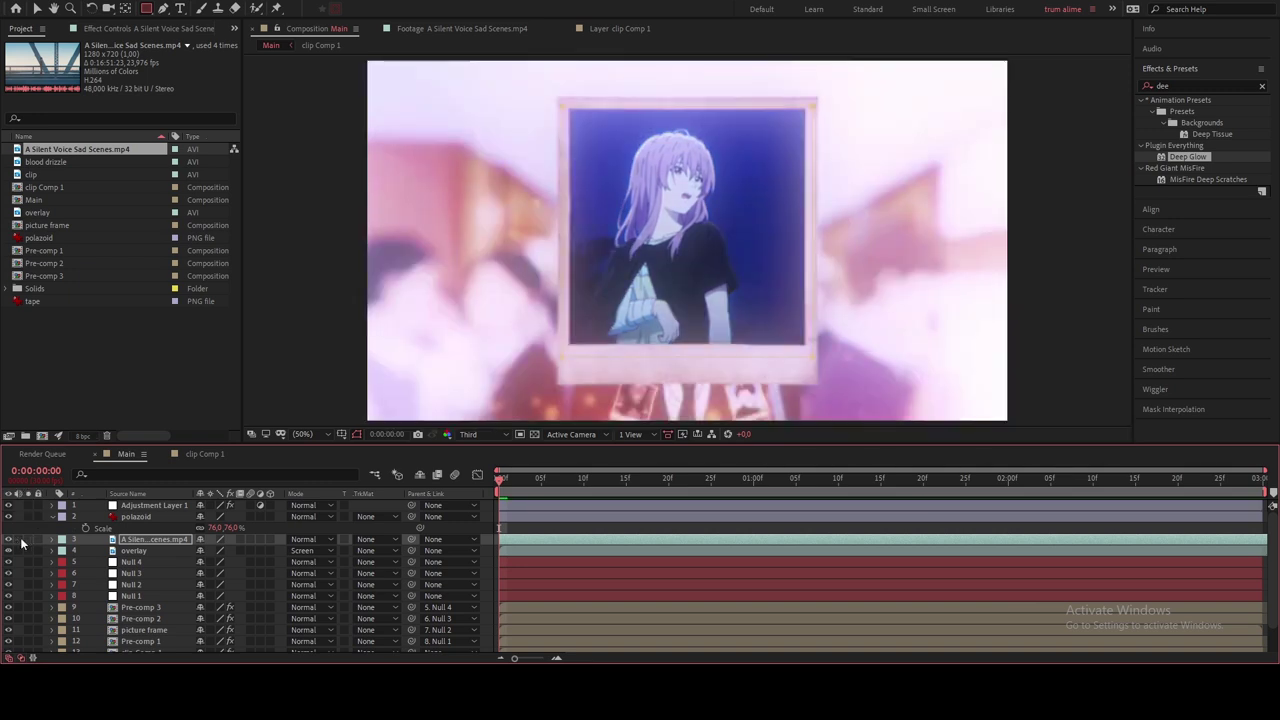
# Step: Pre-compose the polaroid and clip layers into 'picture frame 1'
pyautogui.click(140, 516)
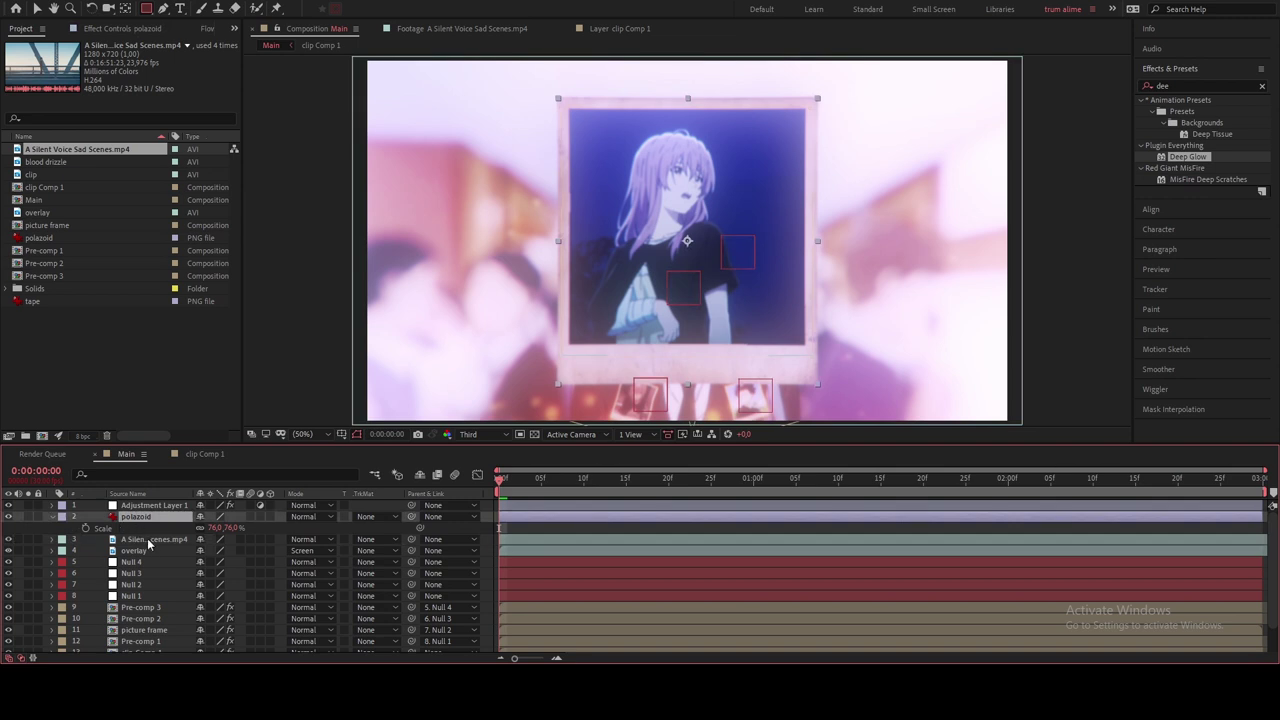
pyautogui.rightClick(148, 541)
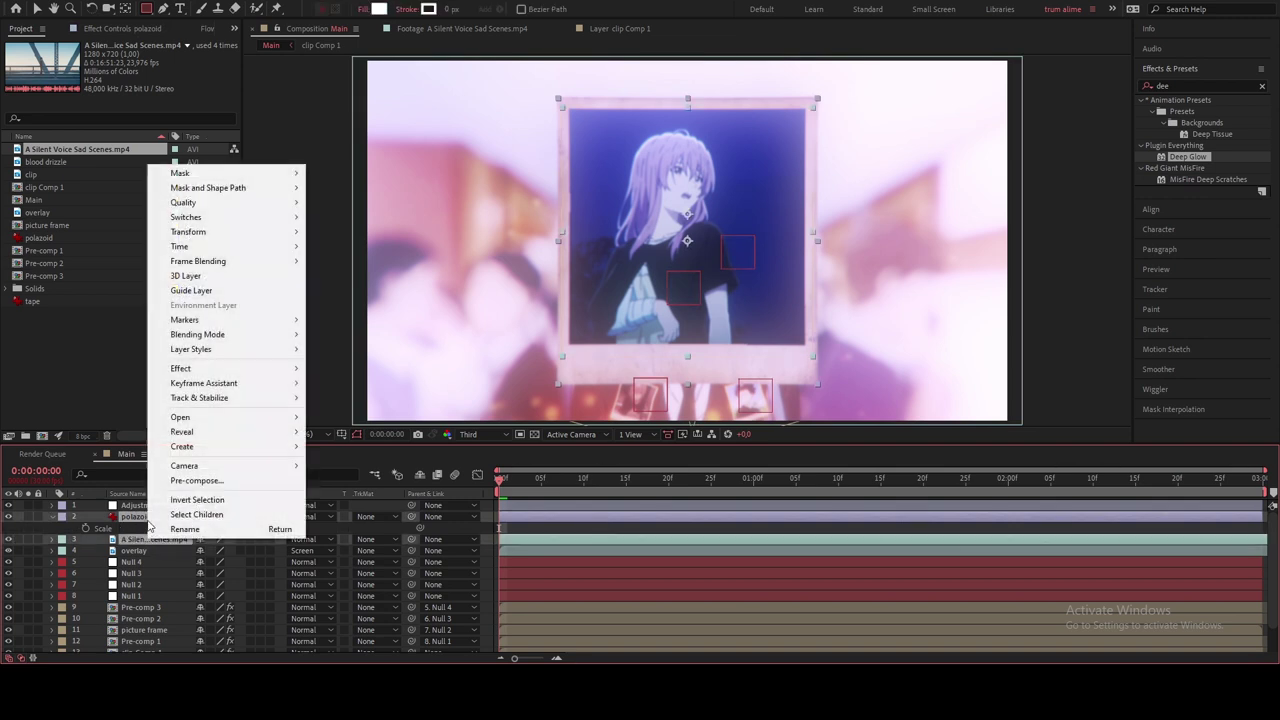
pyautogui.click(190, 481)
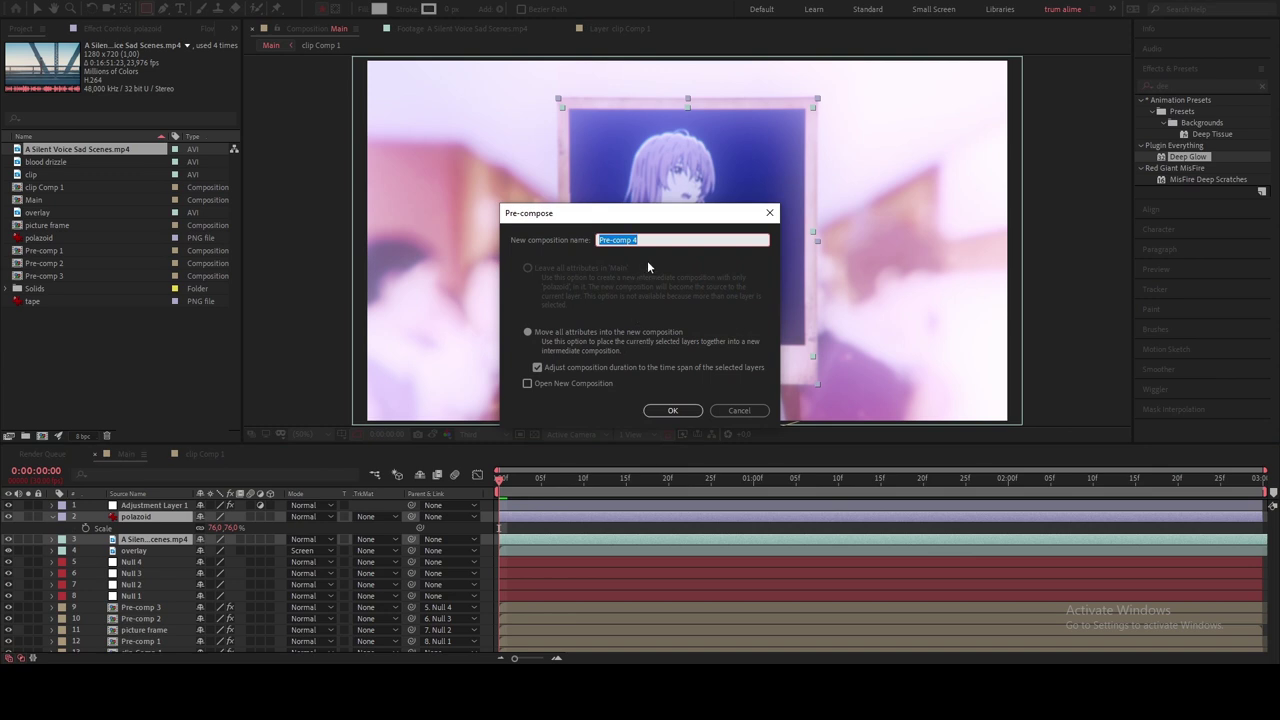
pyautogui.write('picture frame 1')
pyautogui.press('Return')
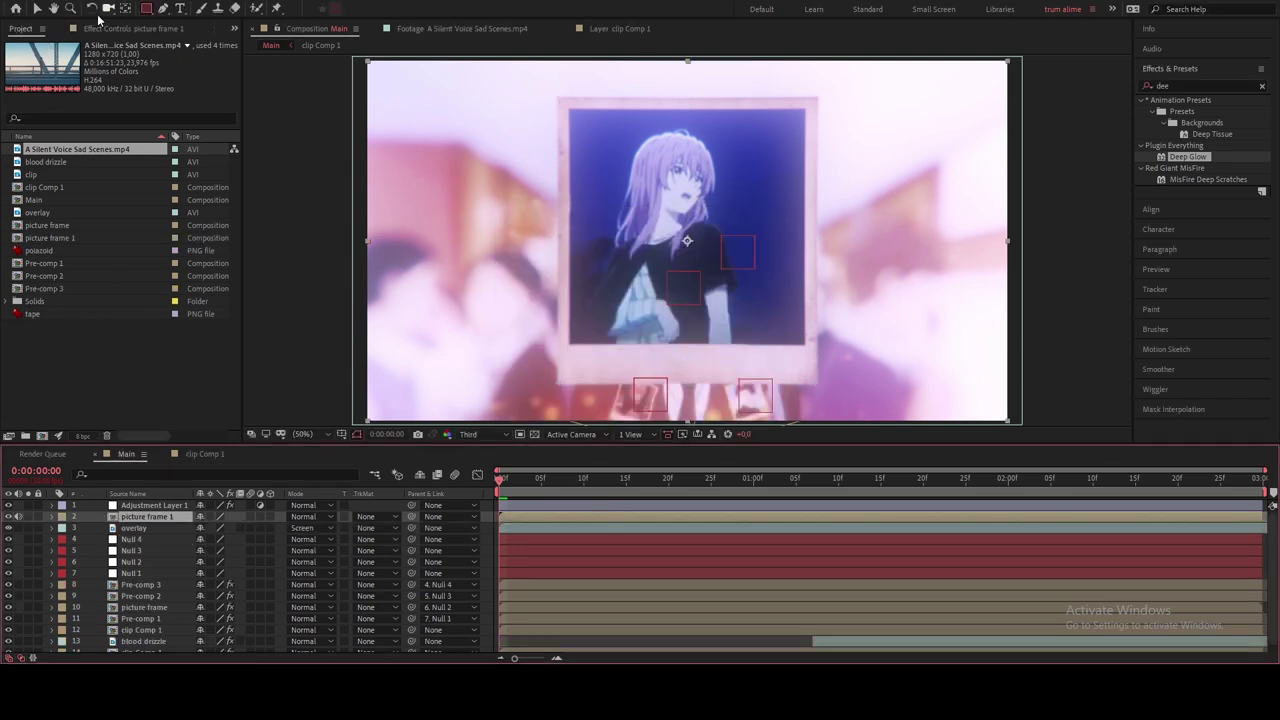
pyautogui.click(65, 371)
# Step: Duplicate the picture frame 1 comp as picture frame 2 and delete its old clip layer
pyautogui.click(59, 239)
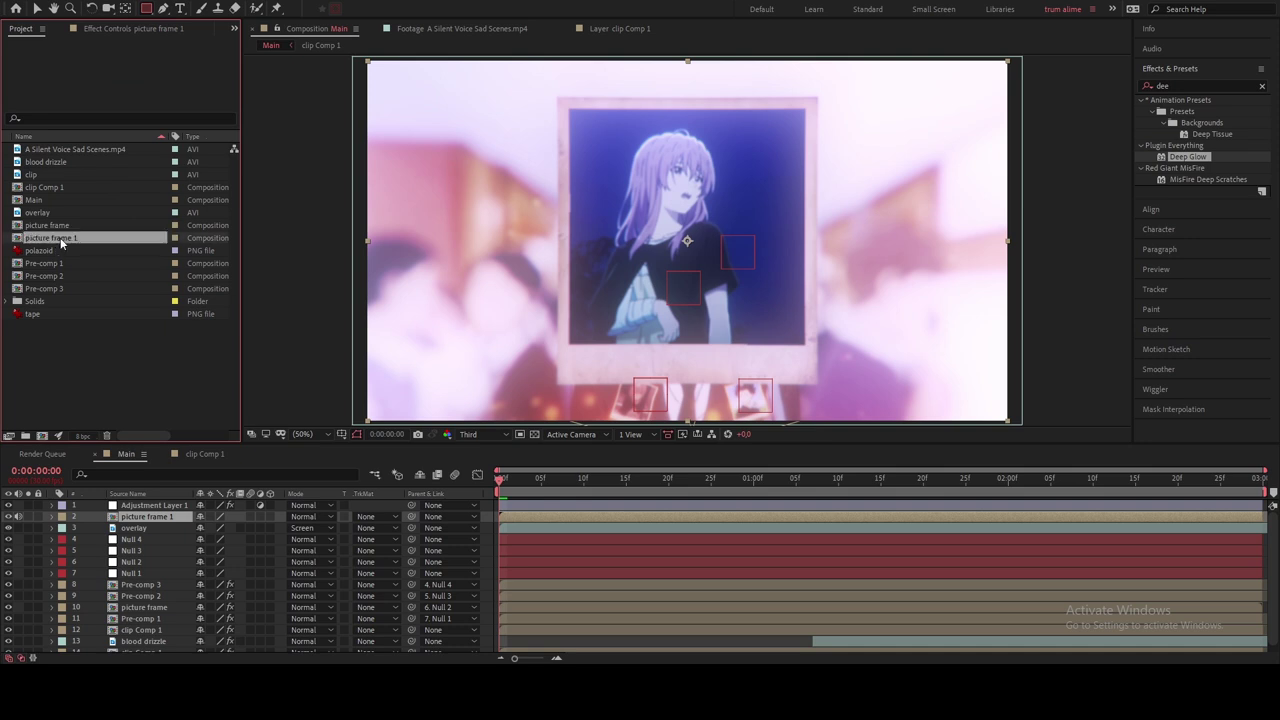
pyautogui.hotkey('ctrl', 'd')
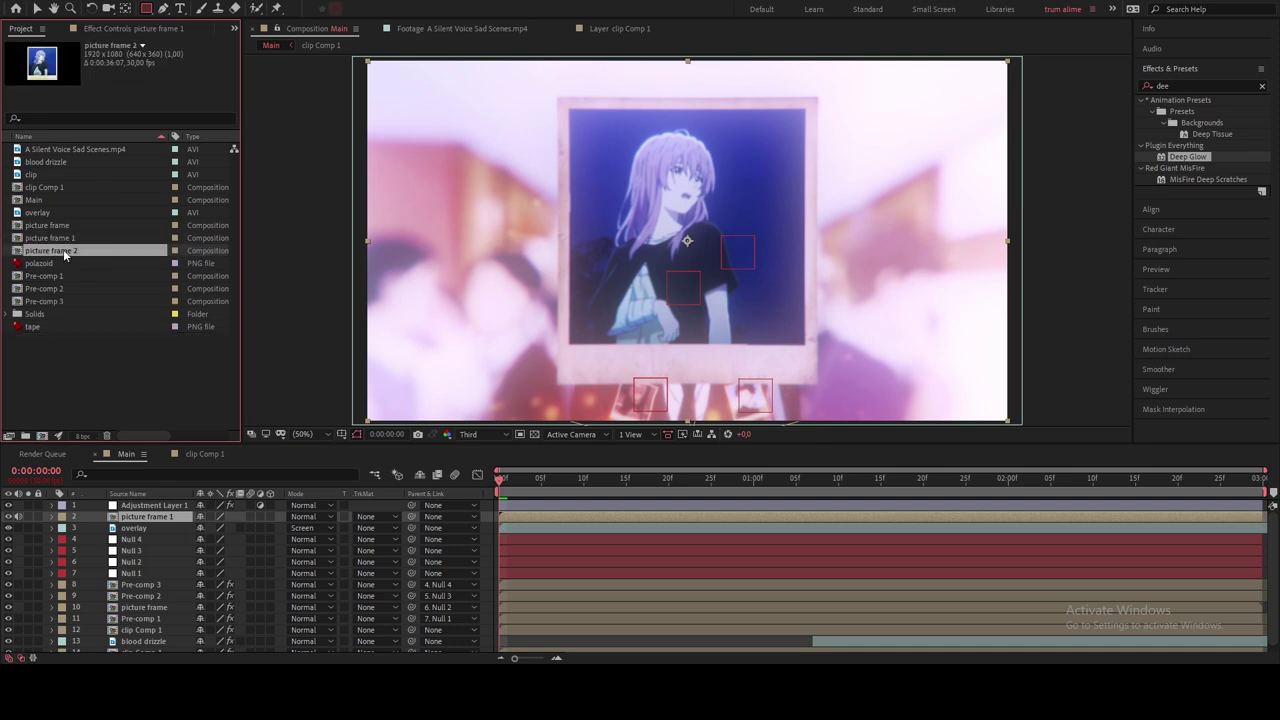
pyautogui.doubleClick(63, 249)
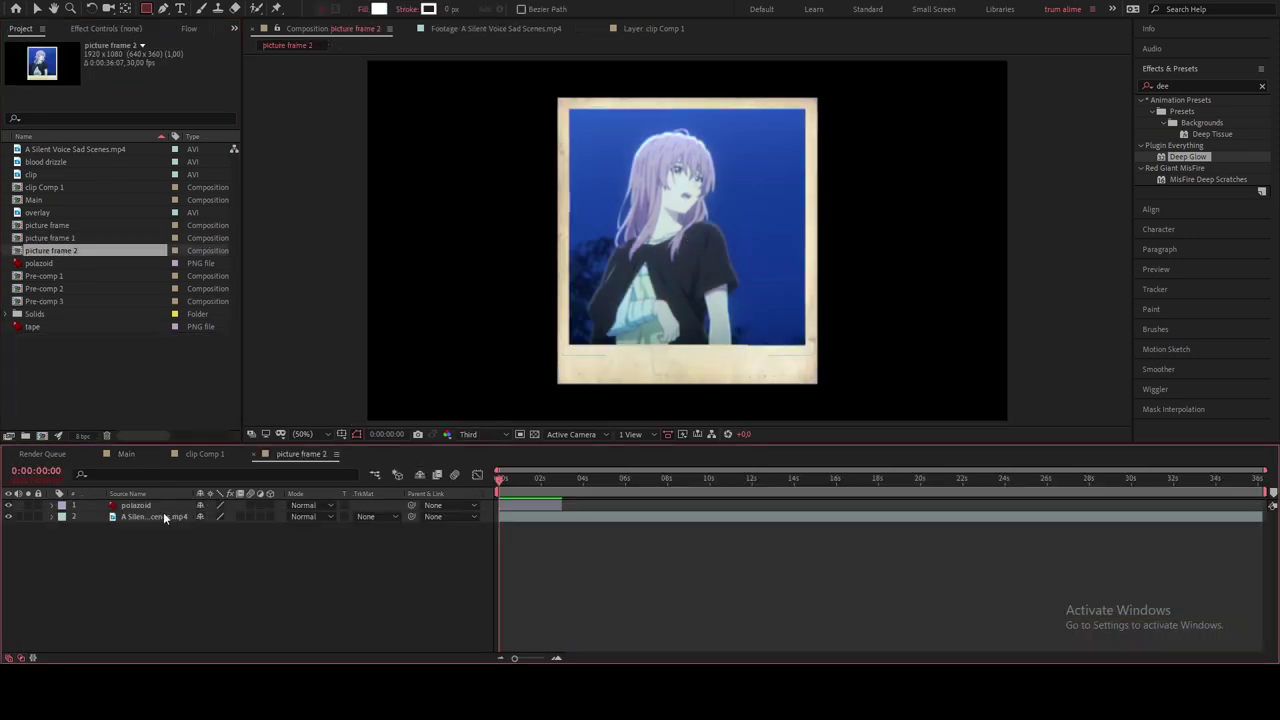
pyautogui.click(163, 516)
pyautogui.press('Delete')
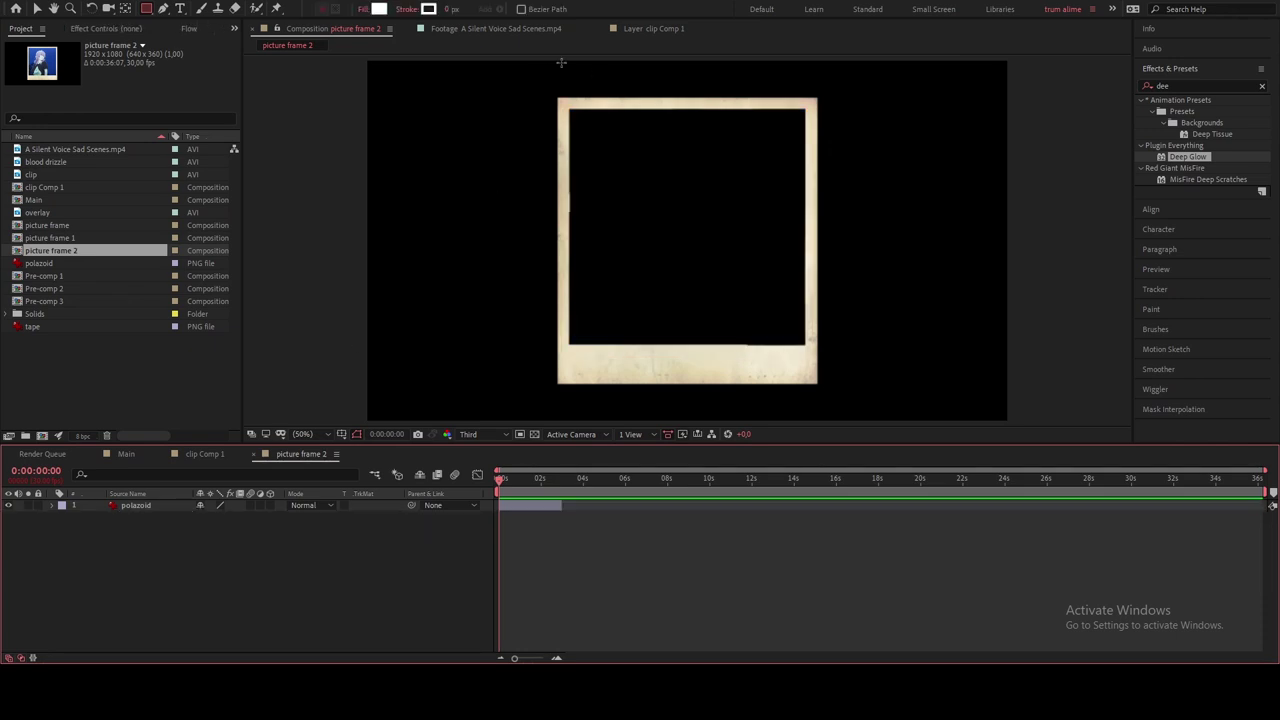
# Step: Trim the anime footage to start at 0:16:26:13 and place it into picture frame 2
pyautogui.click(499, 30)
pyautogui.moveTo(1094, 410); pyautogui.dragTo(250, 406)
pyautogui.click(605, 419)
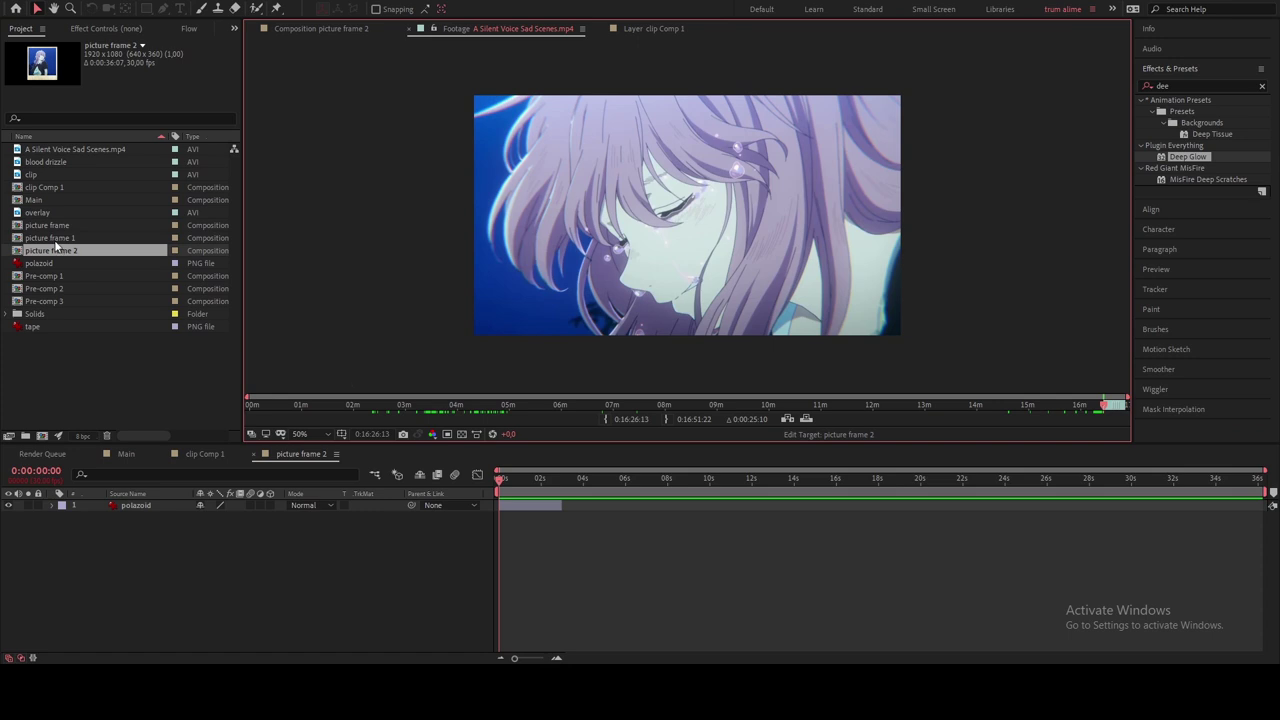
pyautogui.moveTo(55, 149); pyautogui.dragTo(150, 560)
# Step: Freeze the footage on its current frame, scale it to 106% and nudge it up-left
pyautogui.rightClick(525, 521)
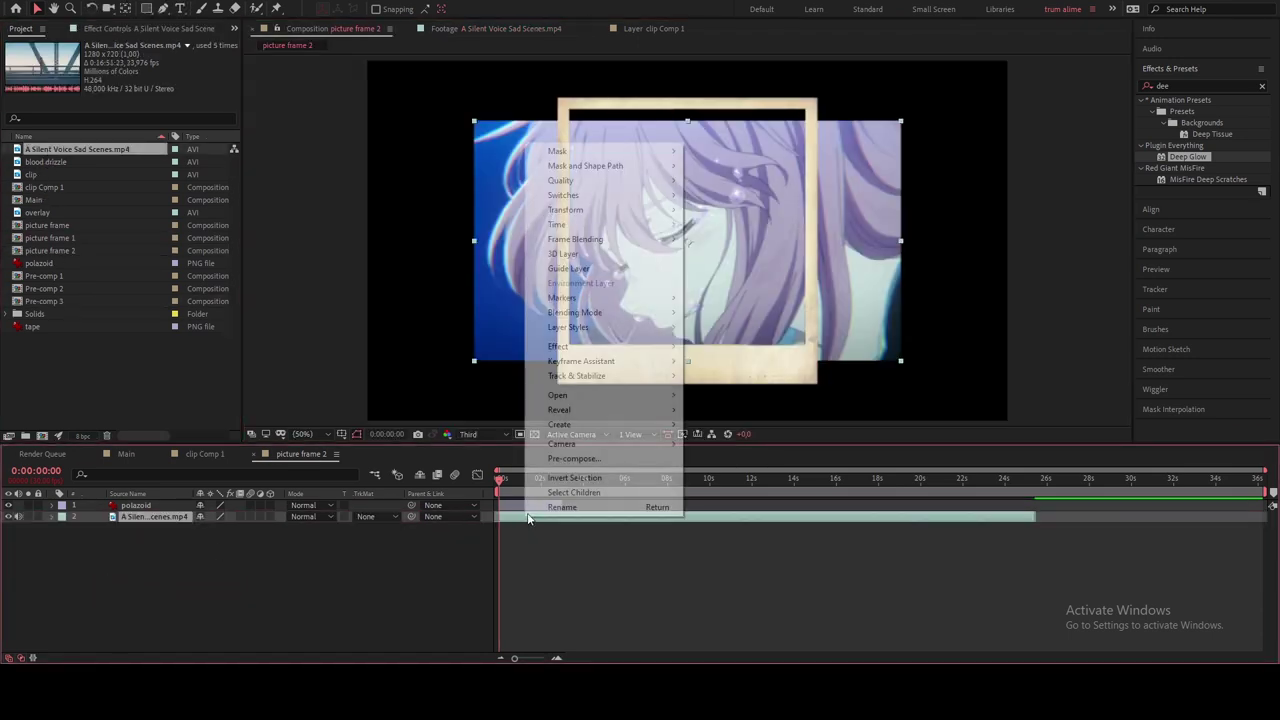
pyautogui.moveTo(650, 224)
pyautogui.click(729, 264)
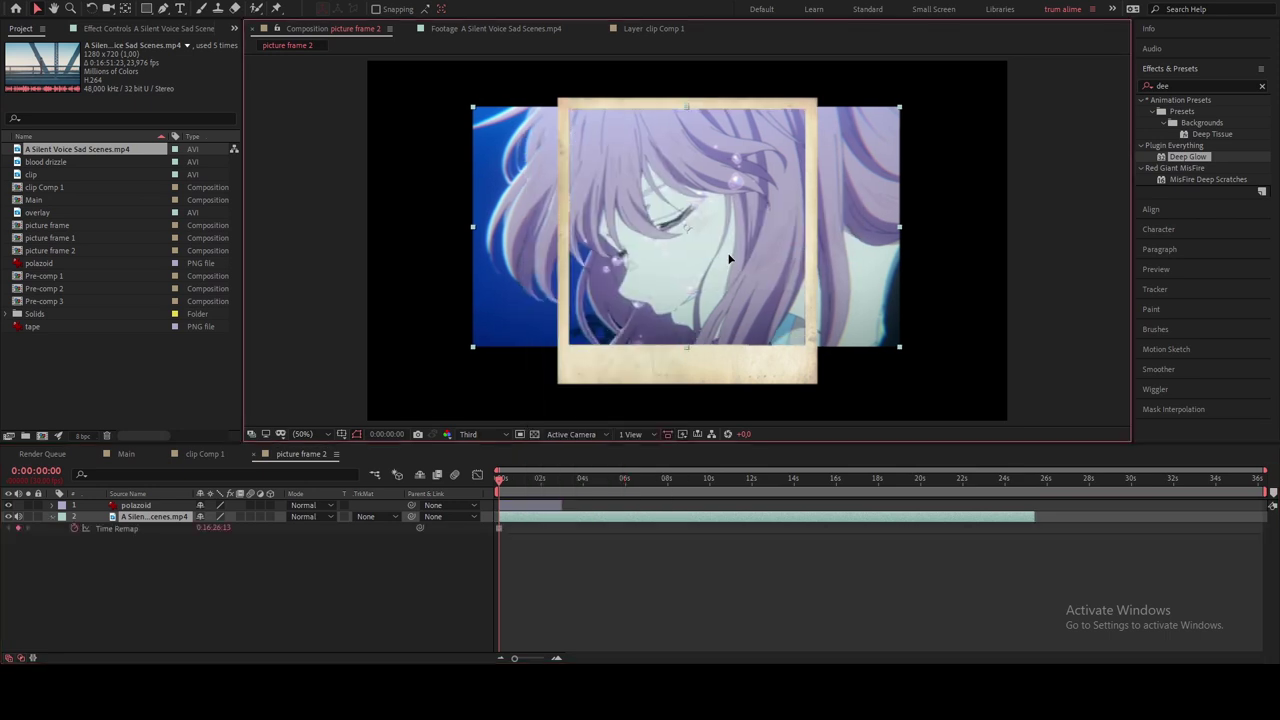
pyautogui.press('s')
pyautogui.moveTo(211, 530); pyautogui.dragTo(217, 530)
pyautogui.moveTo(714, 296); pyautogui.dragTo(711, 294)
pyautogui.press('s')
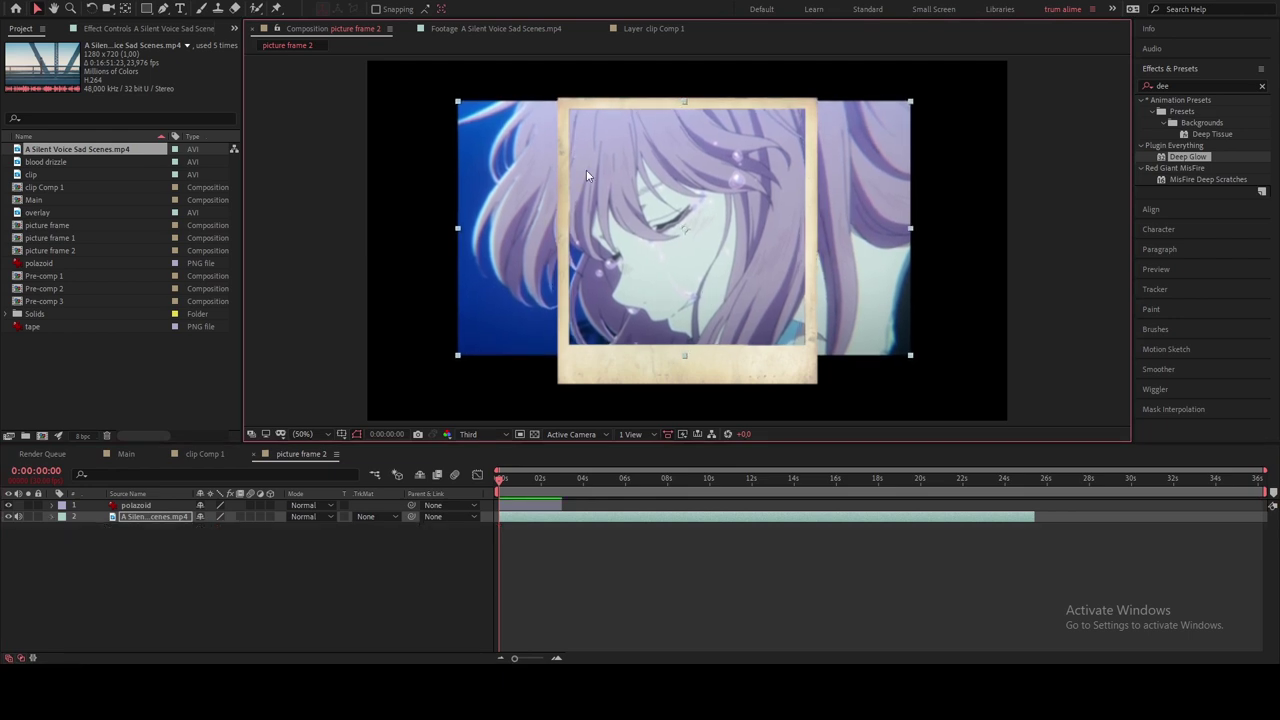
# Step: Draw a rectangle mask over the polaroid's photo area and toggle the layer to check it
pyautogui.click(146, 8)
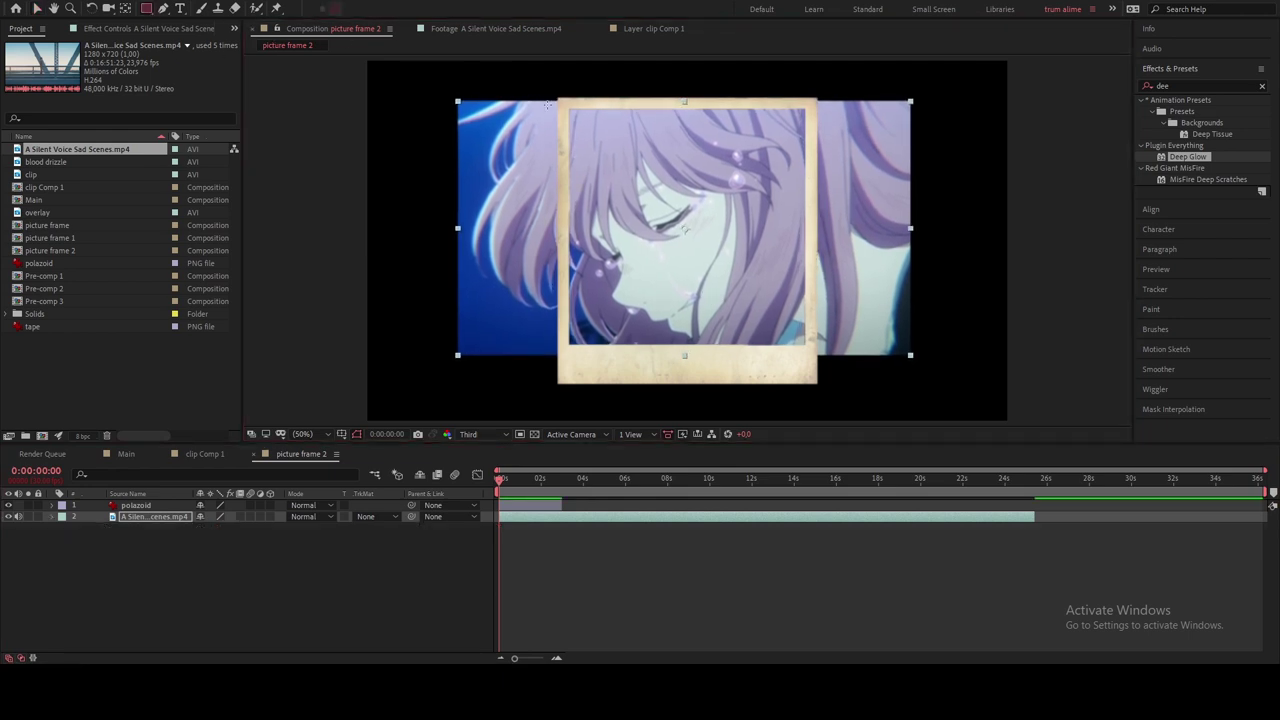
pyautogui.moveTo(561, 101); pyautogui.dragTo(808, 358)
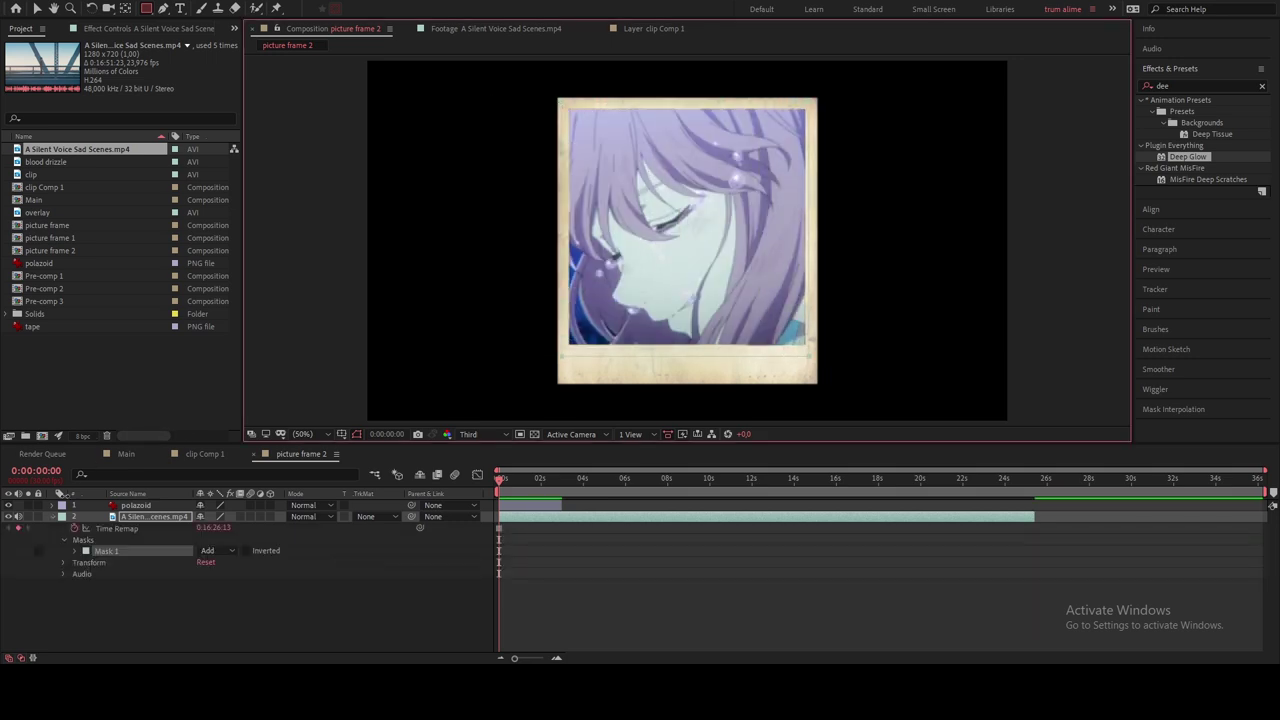
pyautogui.click(54, 517)
pyautogui.click(10, 517)
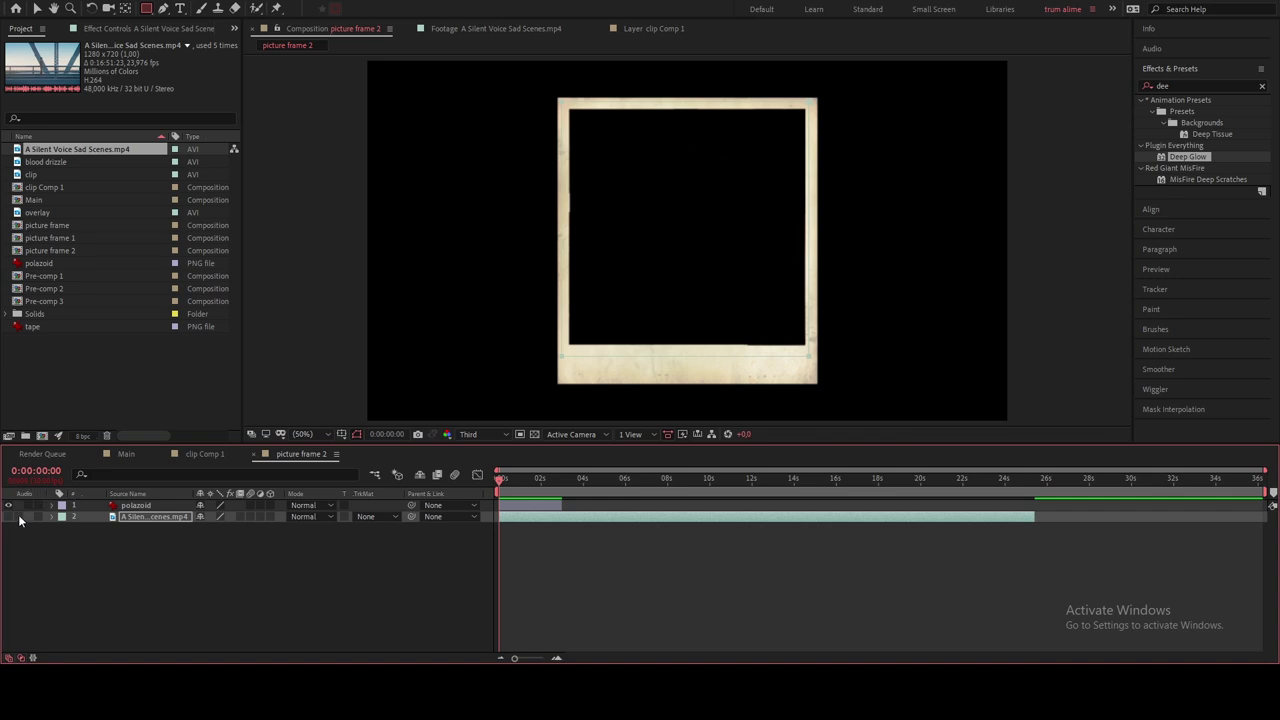
pyautogui.click(10, 517)
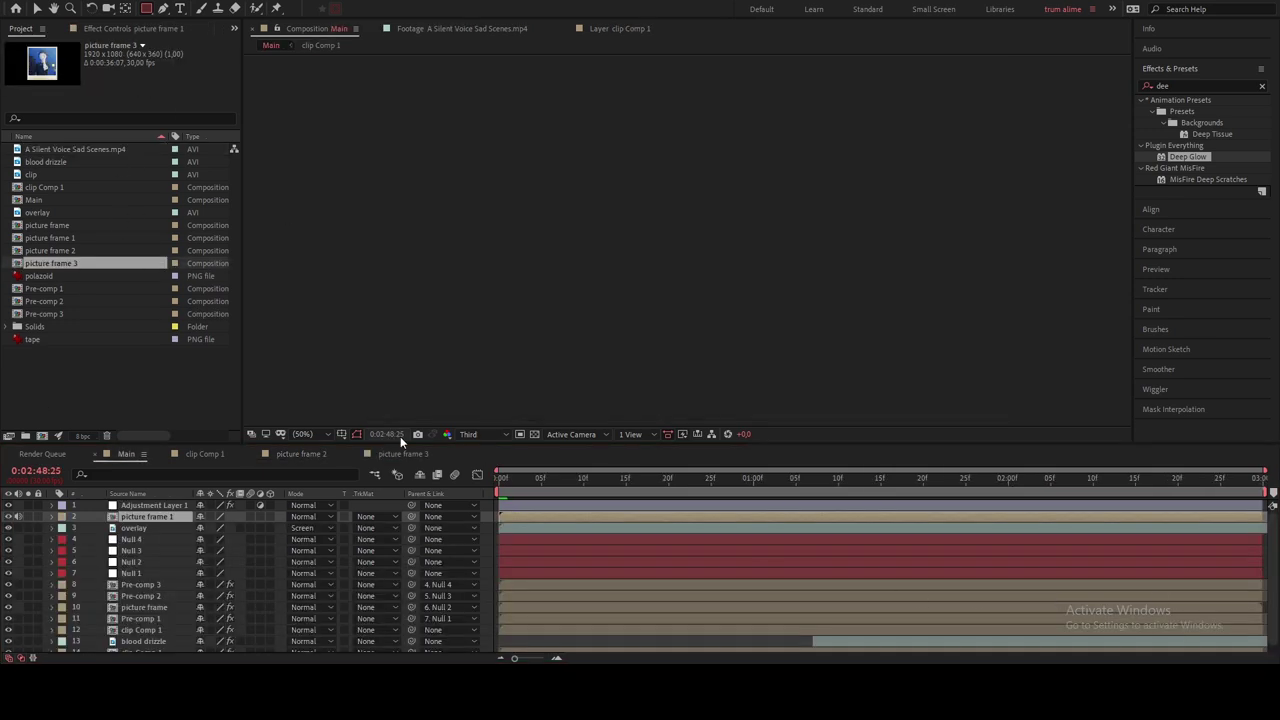
# Step: Return to the Main comp and move the time indicator to 0:00:01:08
pyautogui.click(404, 453)
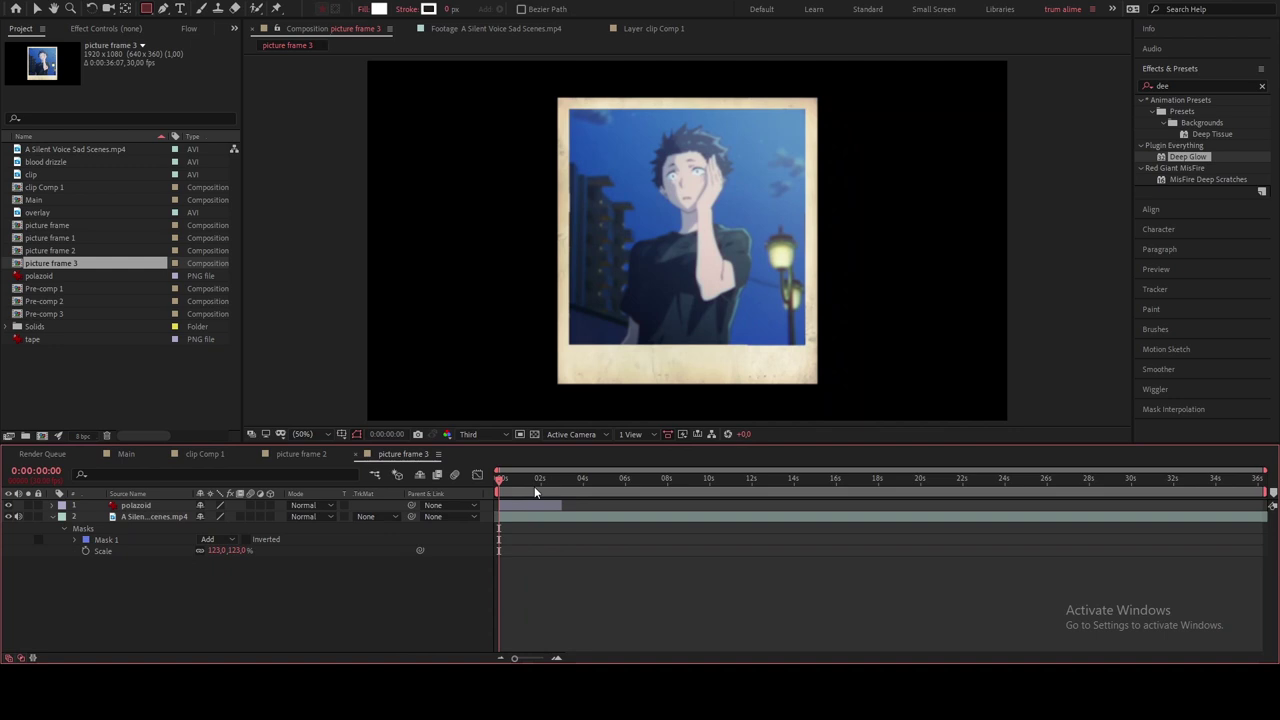
pyautogui.click(42, 454)
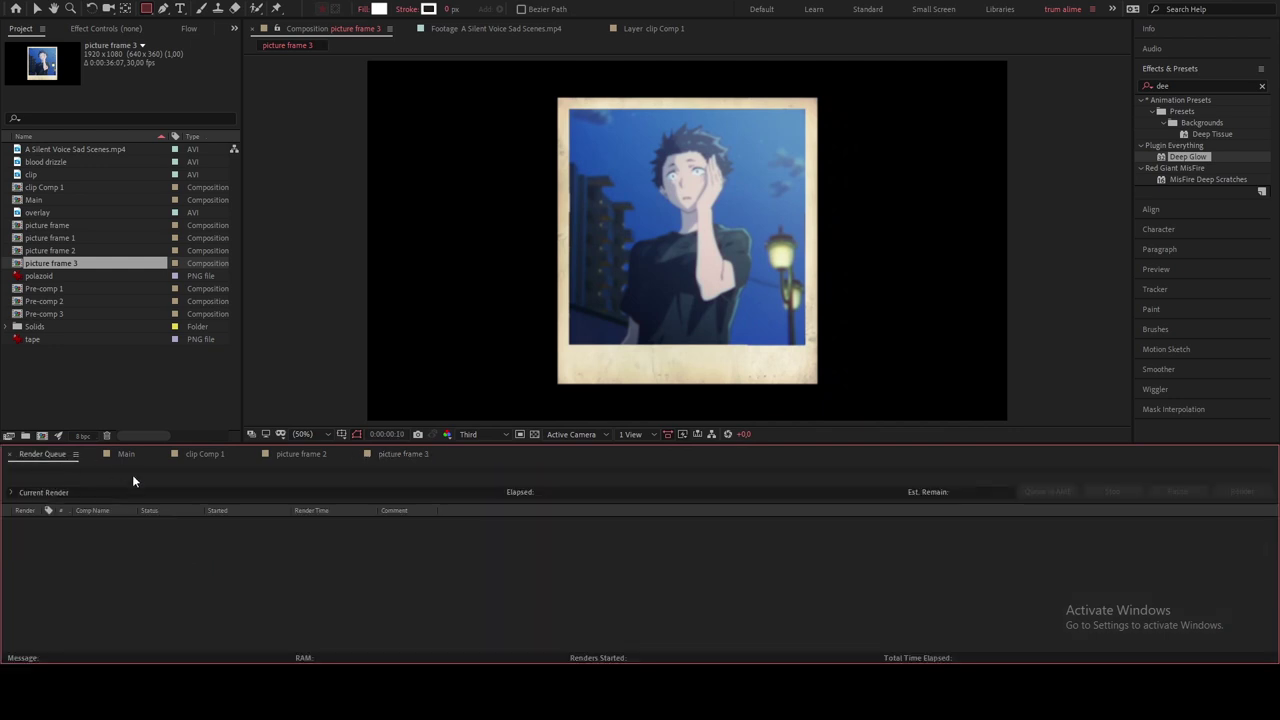
pyautogui.click(12, 455)
pyautogui.click(558, 479)
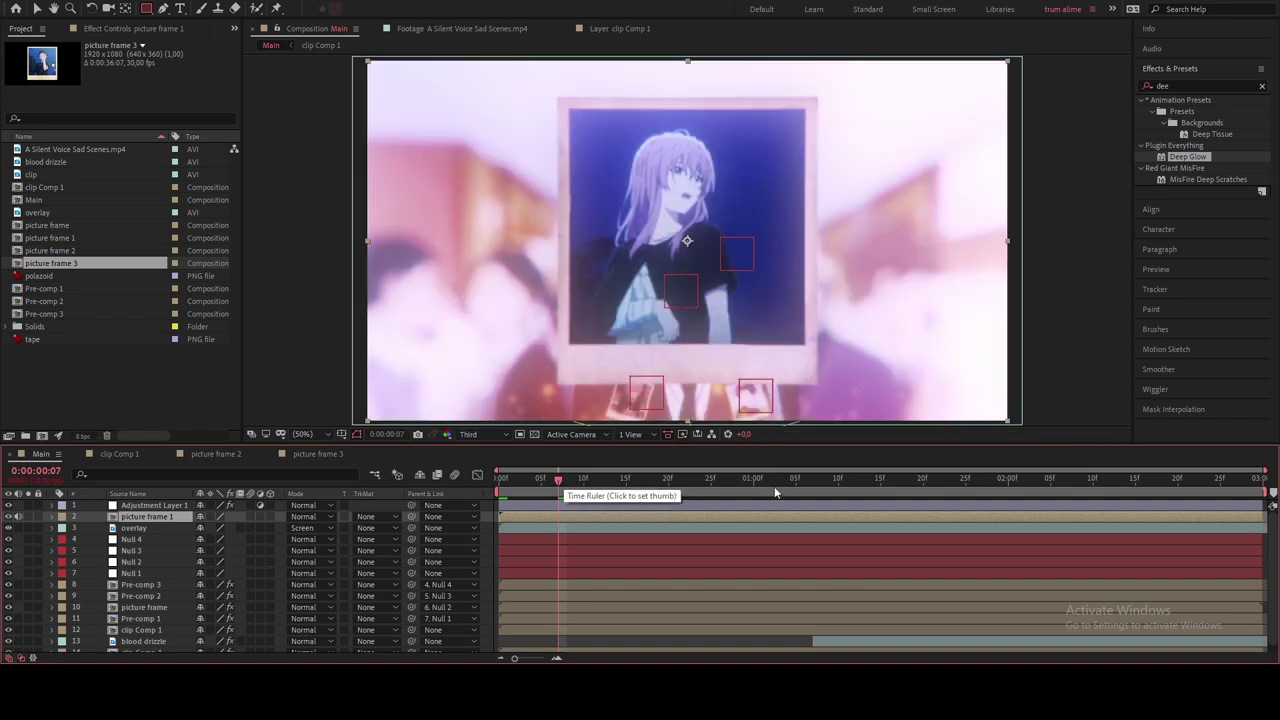
pyautogui.click(818, 483)
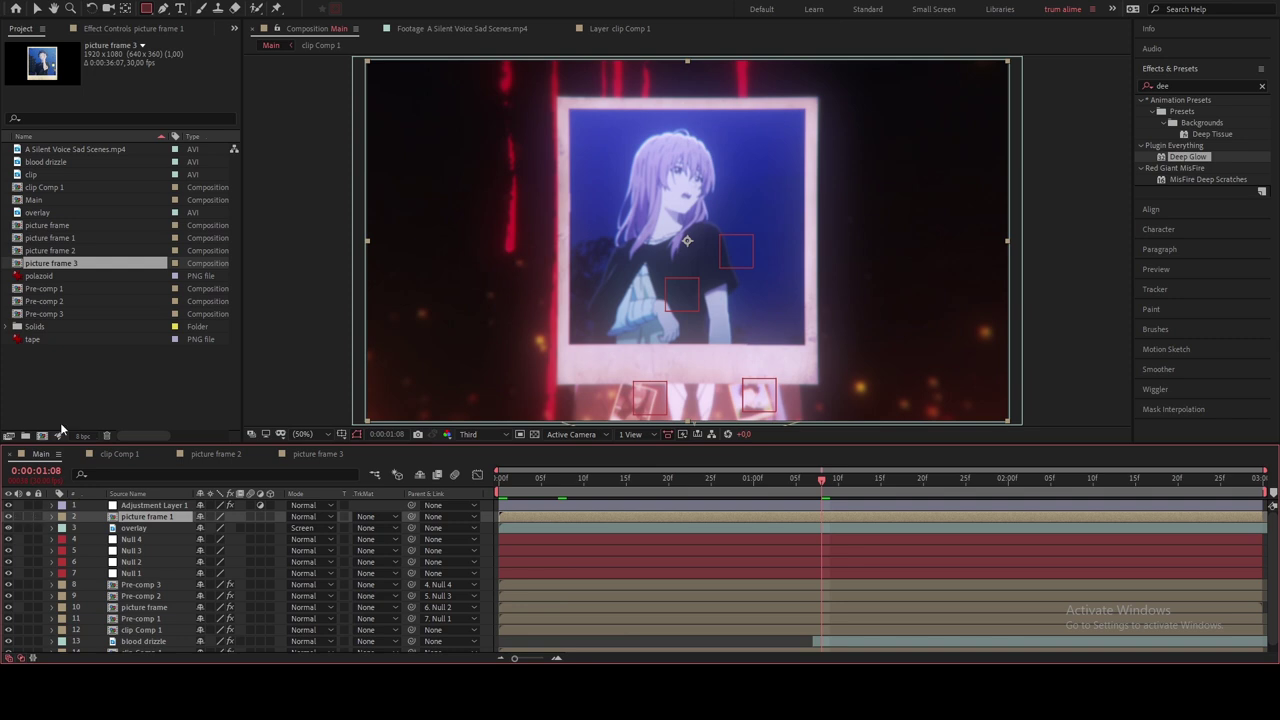
# Step: Add the picture frame 2 and picture frame 3 comps to the Main timeline
pyautogui.click(67, 256)
pyautogui.keyDown('ctrl'); pyautogui.click(72, 263); pyautogui.keyUp('ctrl')
pyautogui.moveTo(72, 263); pyautogui.dragTo(248, 511)
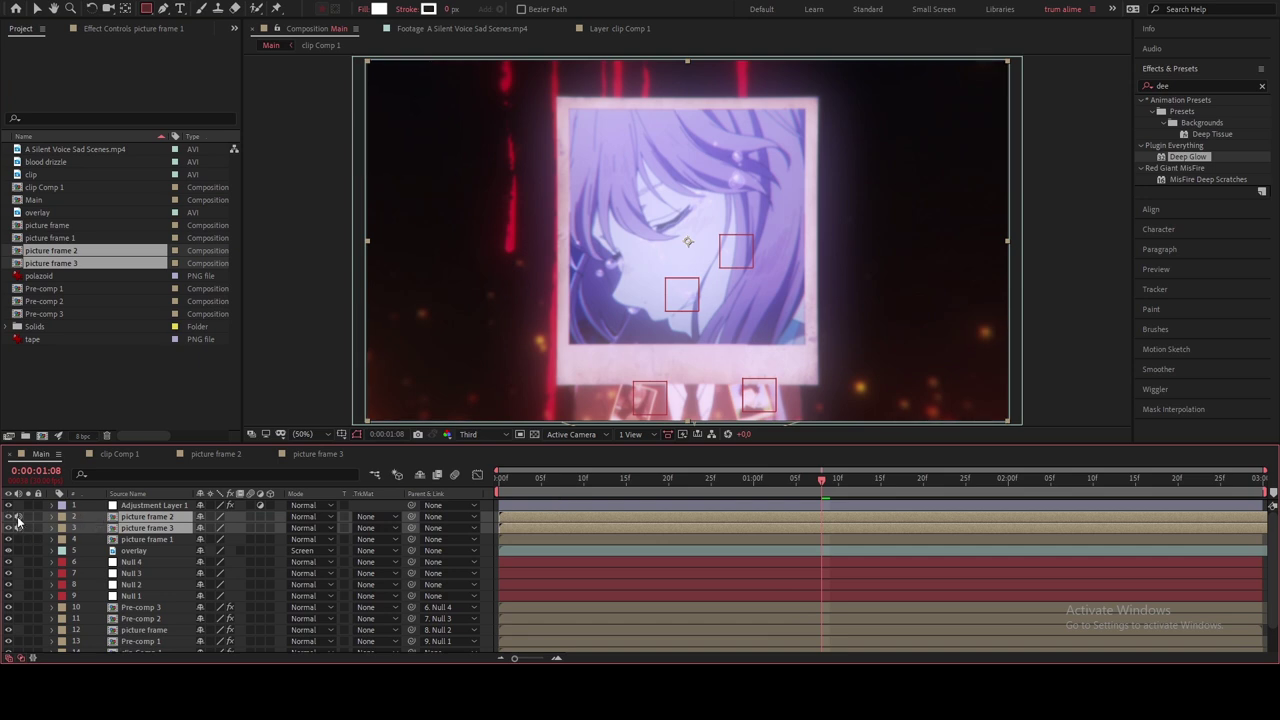
# Step: Make all three picture frame layers 3D with motion blur, enabling comp motion blur
pyautogui.keyDown('ctrl'); pyautogui.click(142, 539); pyautogui.keyUp('ctrl')
pyautogui.click(269, 532)
pyautogui.moveTo(251, 527); pyautogui.dragTo(250, 550)
pyautogui.click(454, 474)
pyautogui.scroll(-1, 232, 590)
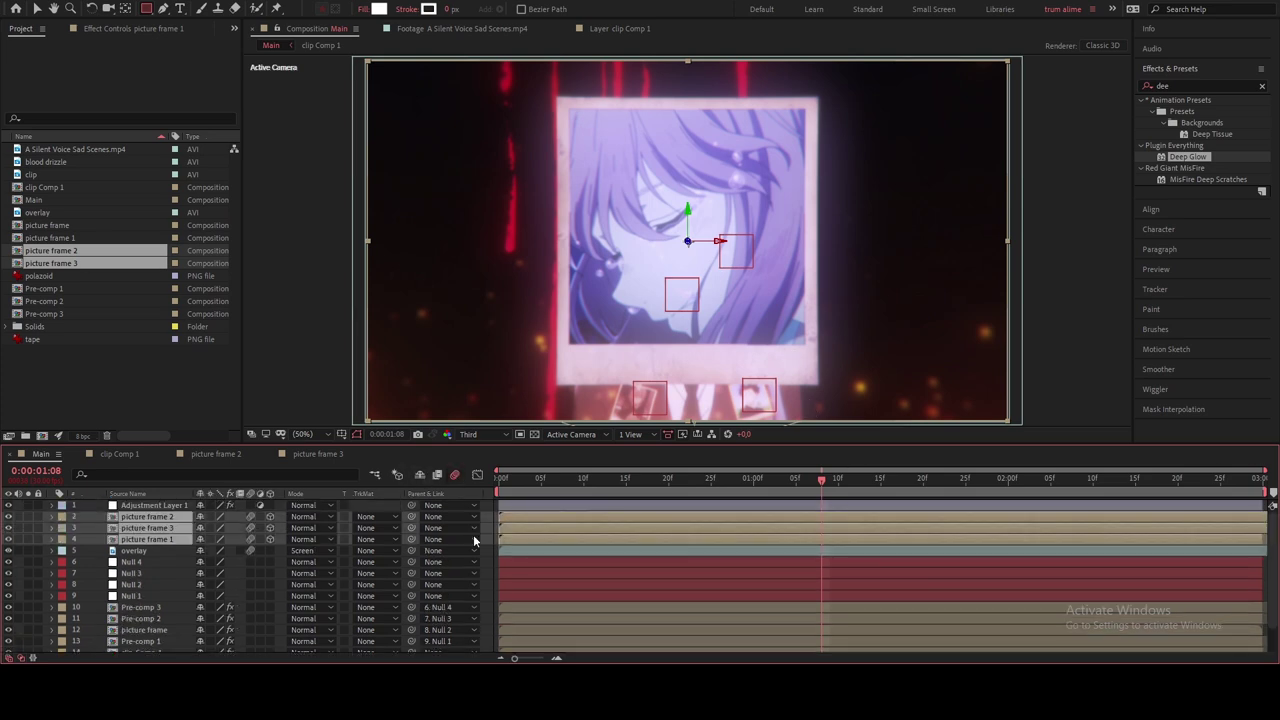
# Step: Scale all three picture frame layers down to 33%
pyautogui.click(783, 596)
pyautogui.click(838, 517)
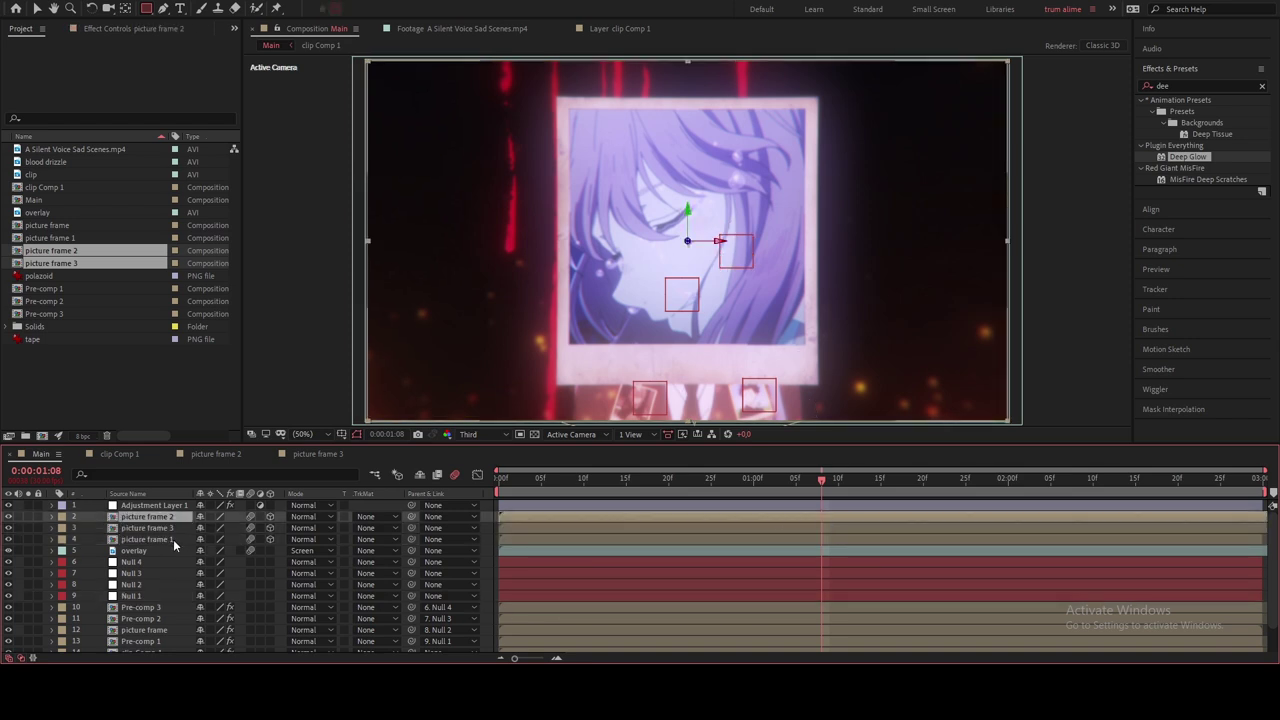
pyautogui.press('s')
pyautogui.moveTo(220, 527); pyautogui.dragTo(192, 540)
pyautogui.hotkey('ctrl', 'z')
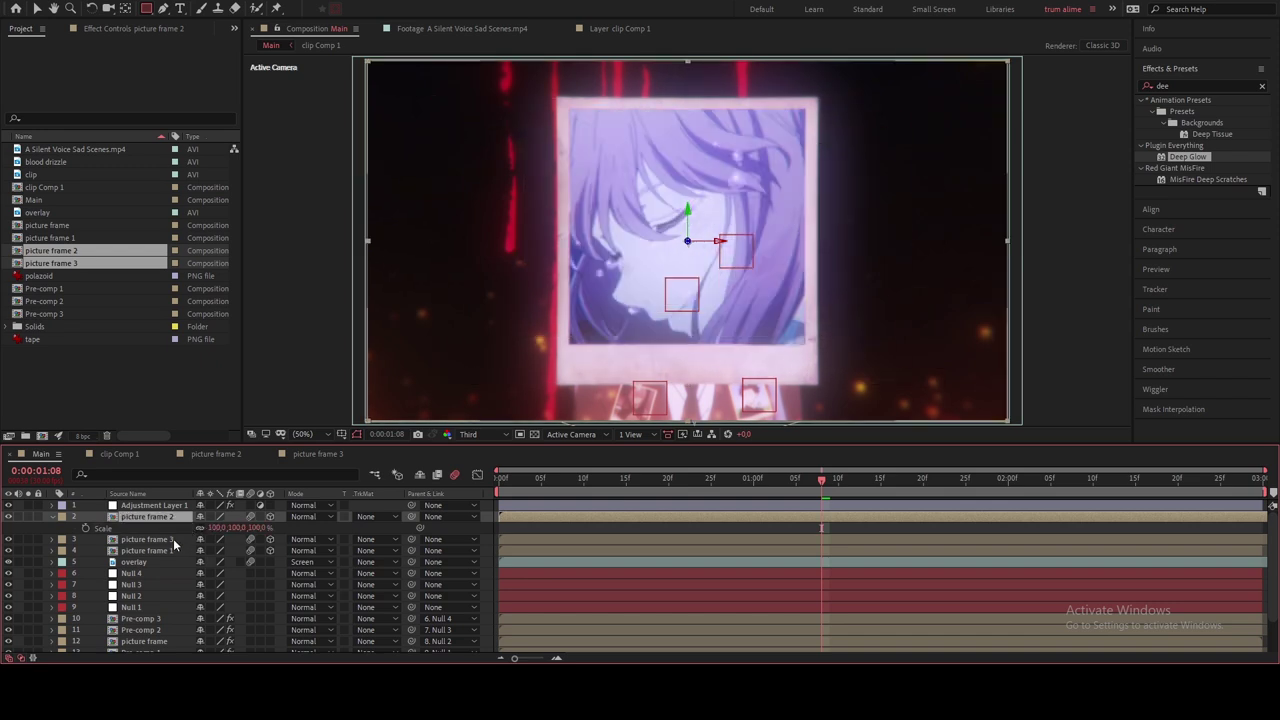
pyautogui.keyDown('shift'); pyautogui.click(164, 550); pyautogui.keyUp('shift')
pyautogui.press('s')
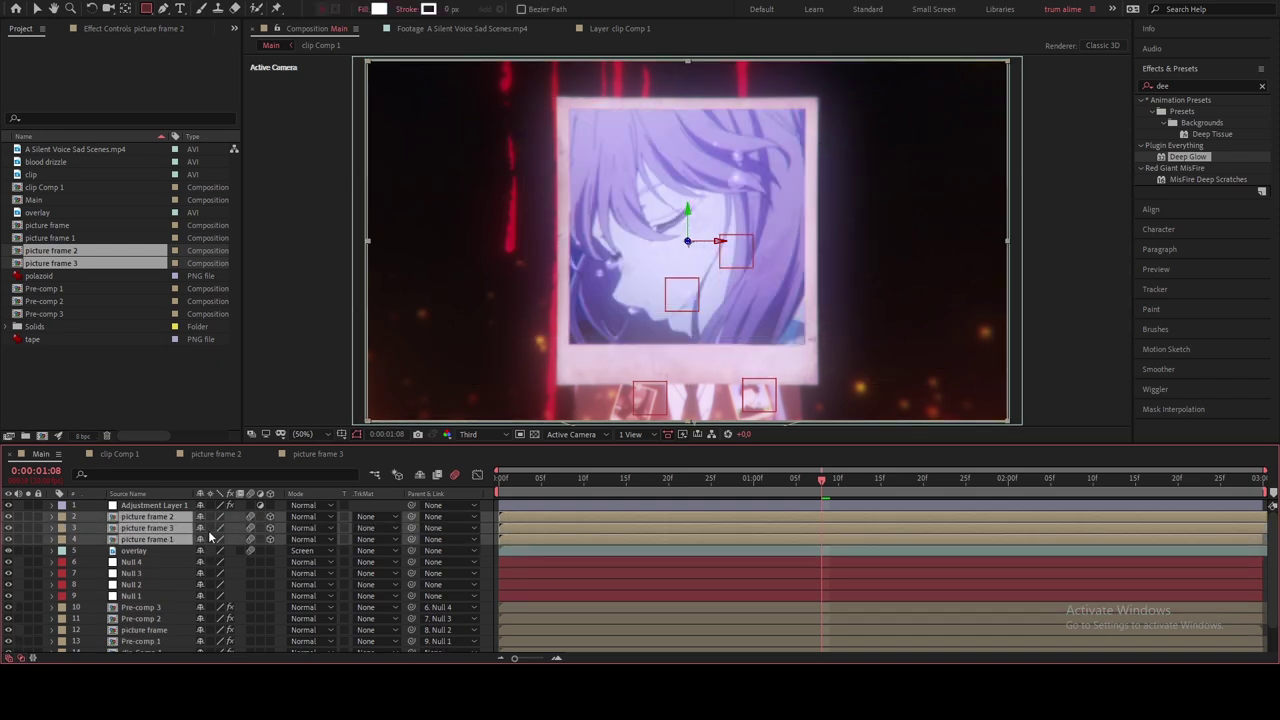
pyautogui.moveTo(215, 533); pyautogui.dragTo(175, 537)
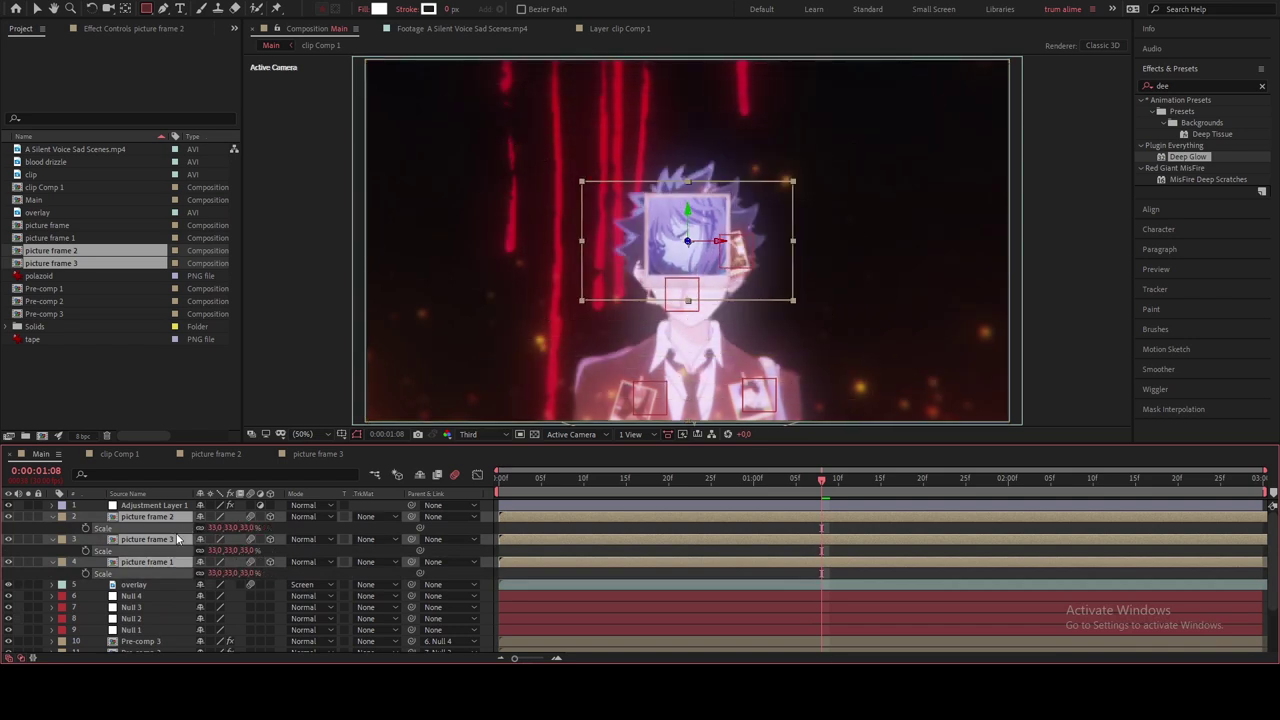
# Step: Move the picture frame layers down the stack to sit above blood drizzle
pyautogui.moveTo(165, 515); pyautogui.dragTo(170, 631)
pyautogui.click(38, 8)
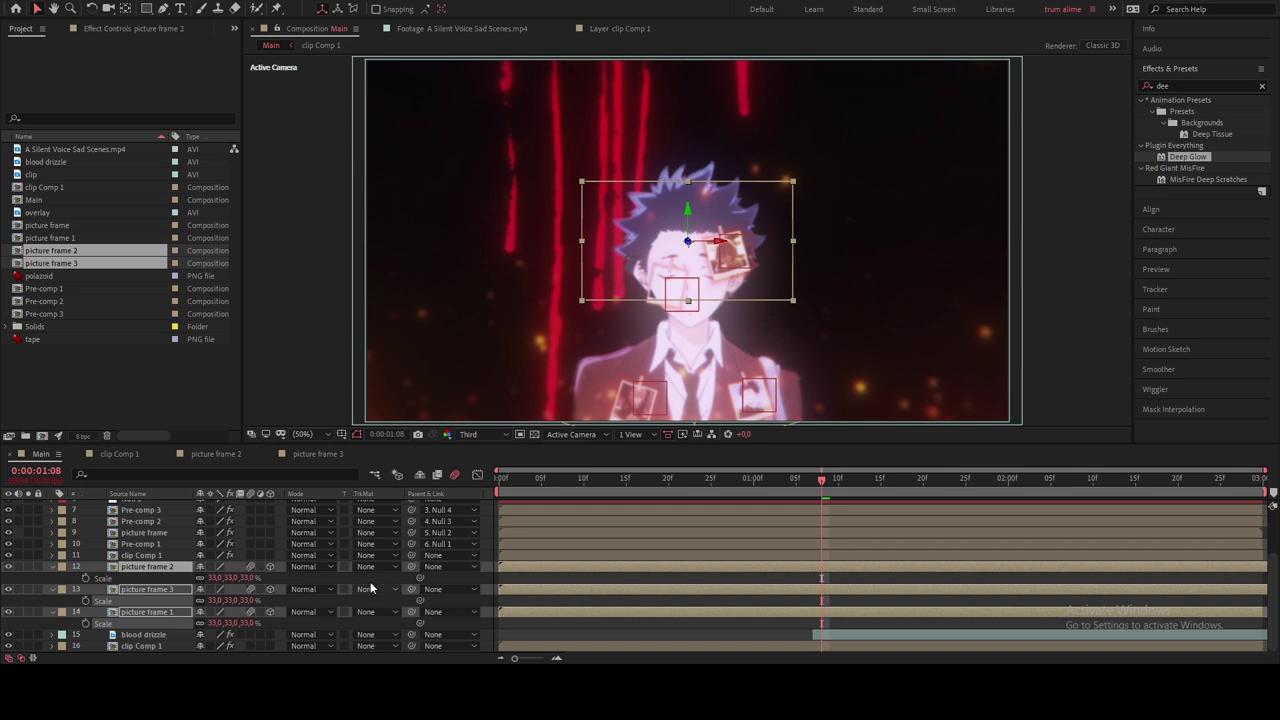
pyautogui.click(537, 577)
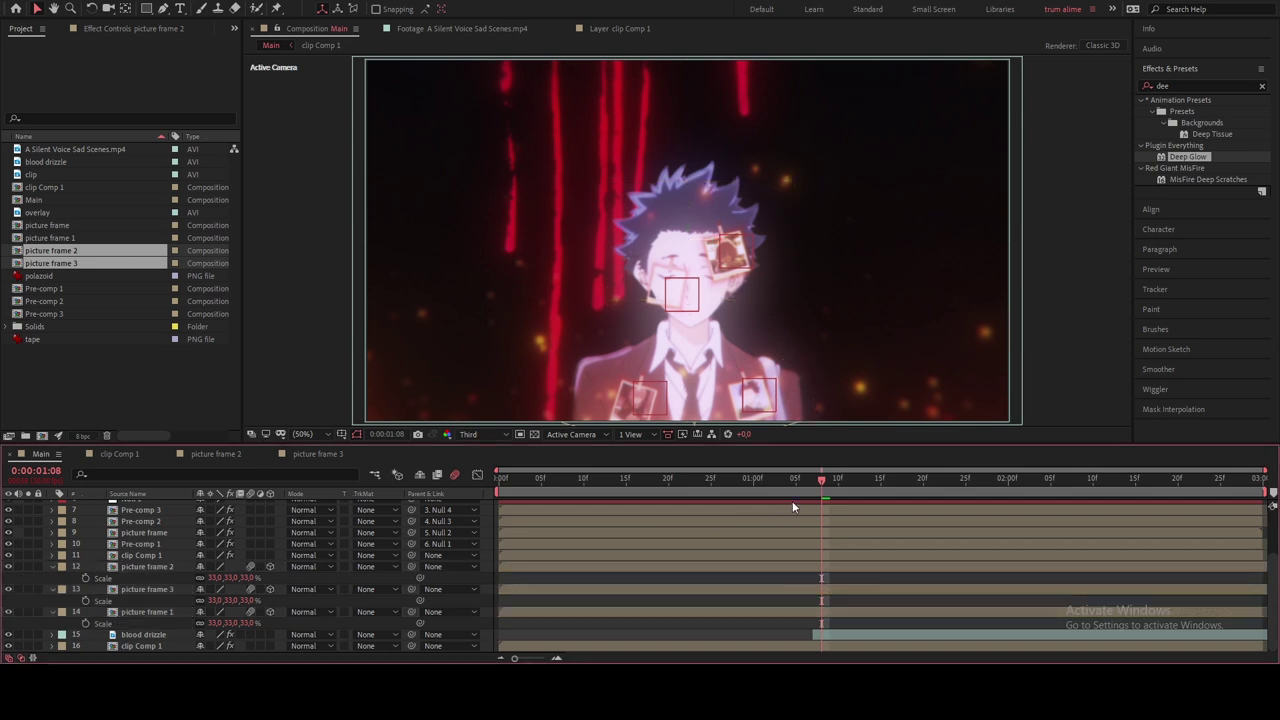
# Step: Trim all three picture frame layers to start at 1:07
pyautogui.click(814, 487)
pyautogui.click(838, 565)
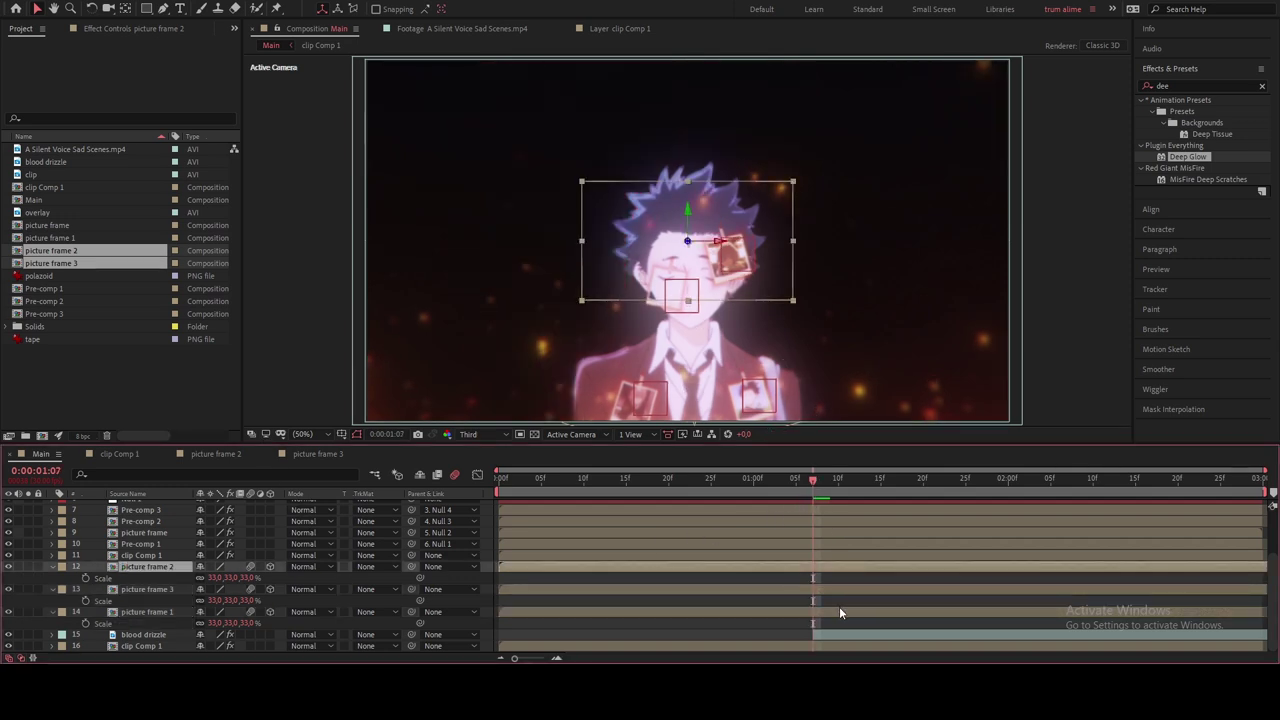
pyautogui.keyDown('shift'); pyautogui.click(839, 607); pyautogui.keyUp('shift')
pyautogui.hotkey('alt', '[')
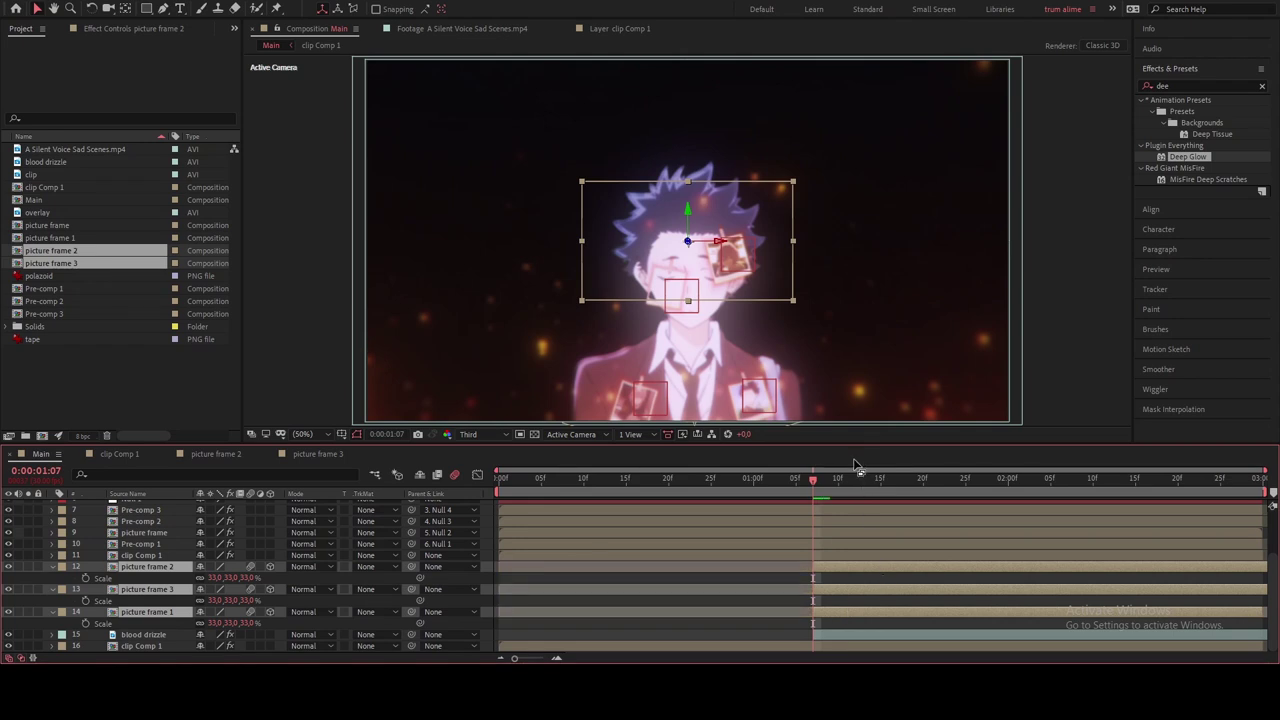
# Step: Move picture frame 2 to the upper right and scale it to about 29%
pyautogui.click(833, 487)
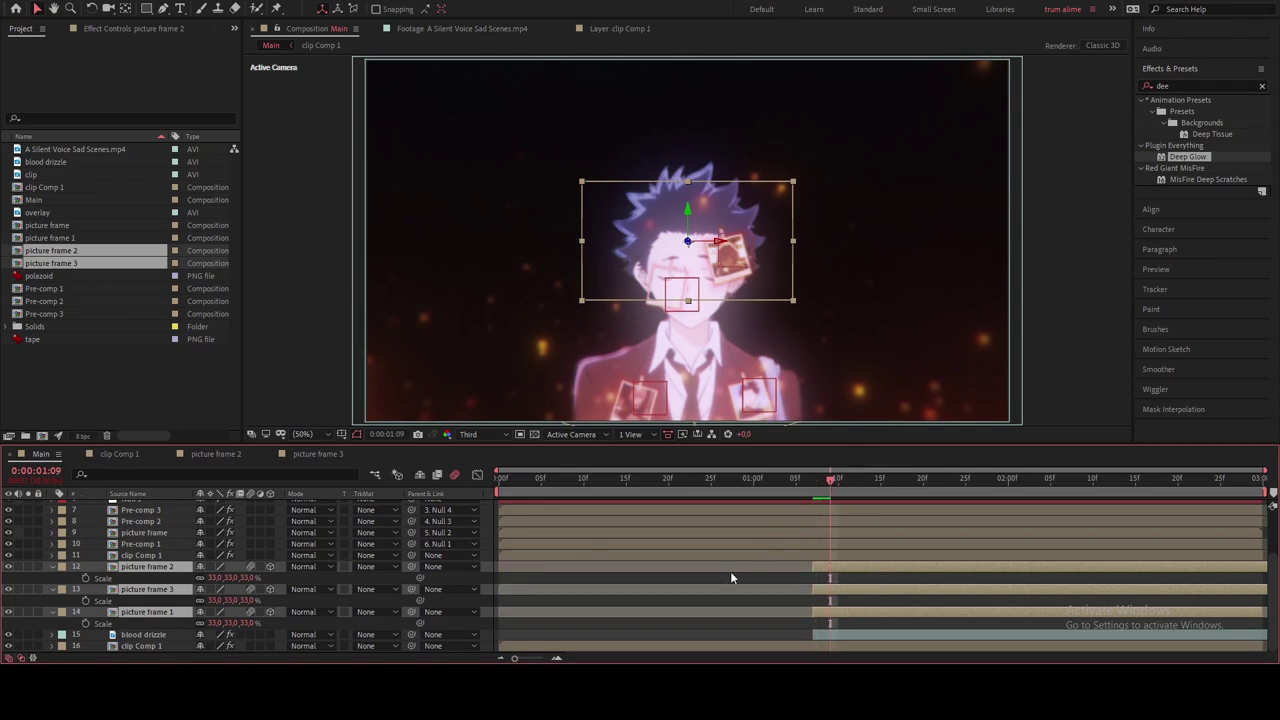
pyautogui.moveTo(745, 278); pyautogui.dragTo(922, 163)
pyautogui.click(145, 566)
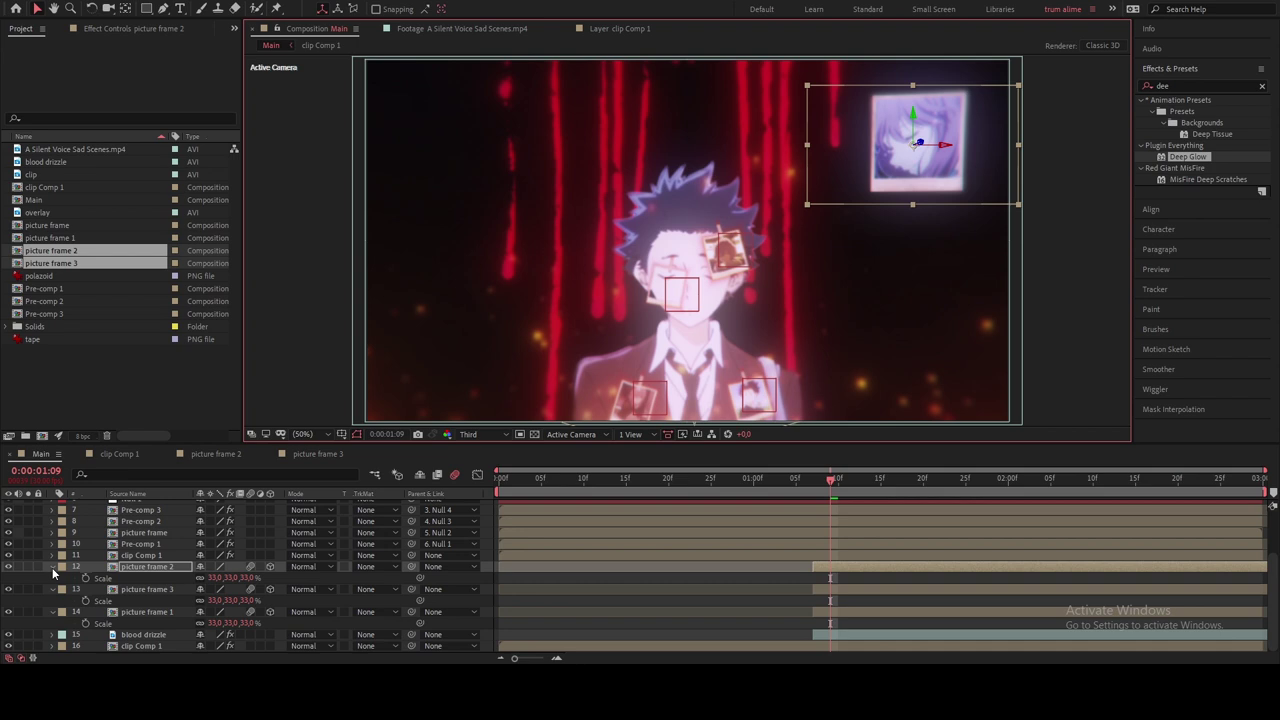
pyautogui.click(214, 578)
pyautogui.write('16')
pyautogui.press('Return')
pyautogui.moveTo(208, 581); pyautogui.dragTo(217, 581)
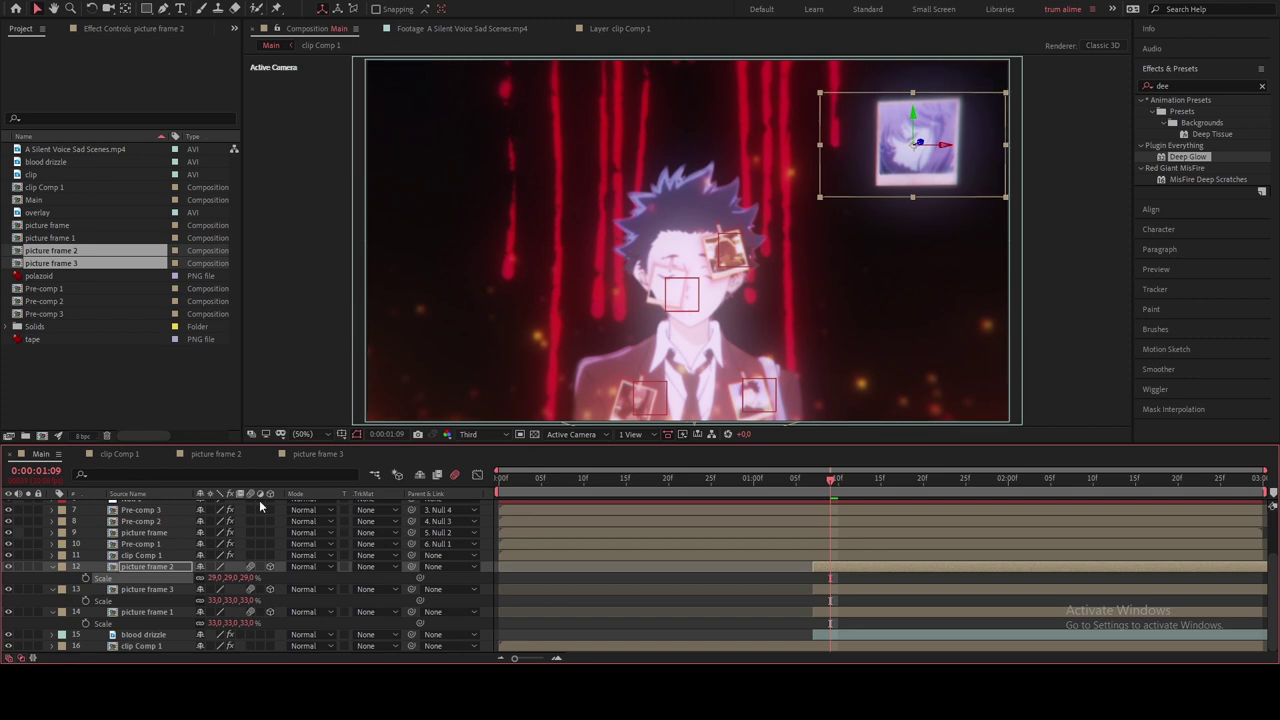
pyautogui.press('r')
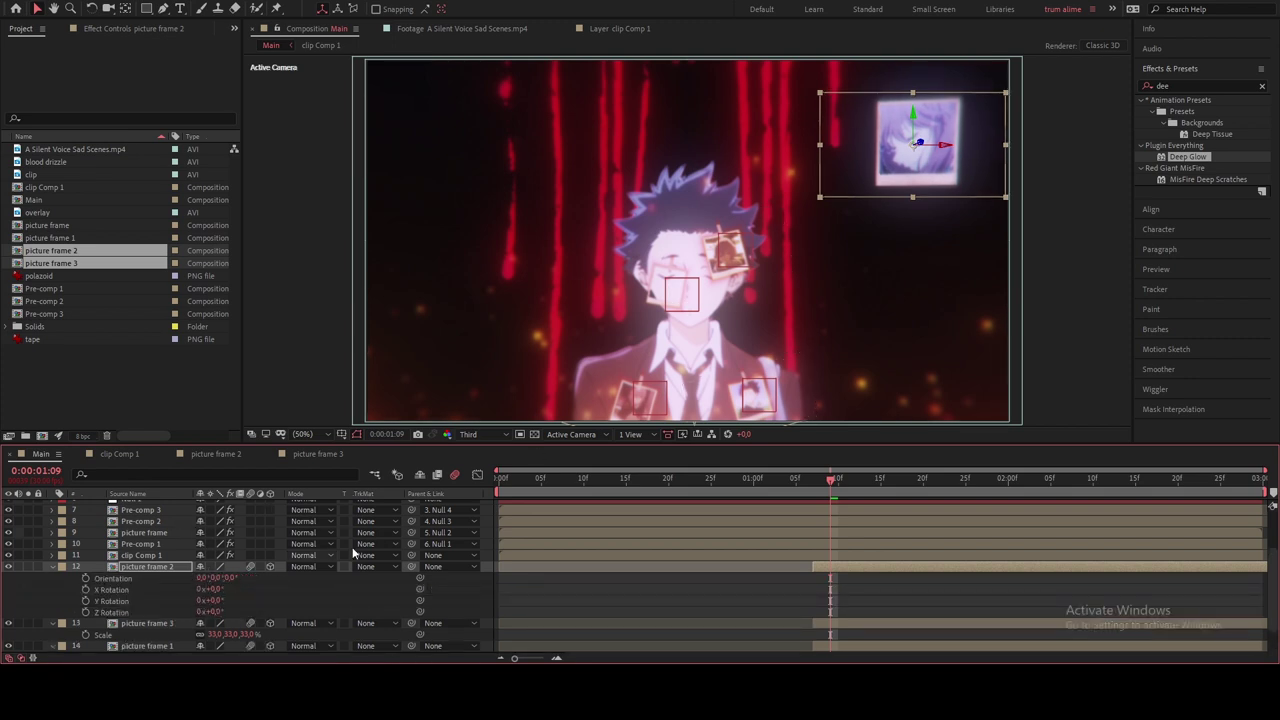
# Step: At 1:08, tilt picture frame 2 to X Rotation -14° and Y Rotation 21°, keyframing both
pyautogui.moveTo(822, 490); pyautogui.dragTo(818, 492)
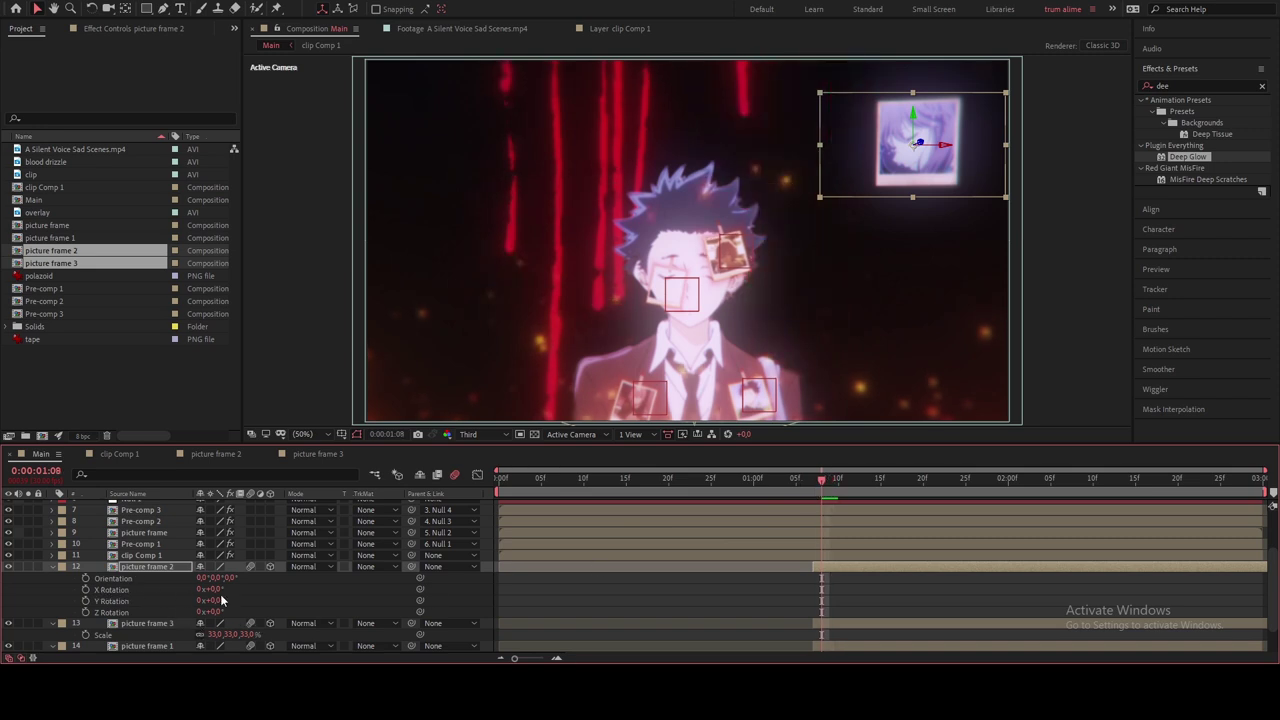
pyautogui.moveTo(211, 589); pyautogui.dragTo(228, 600)
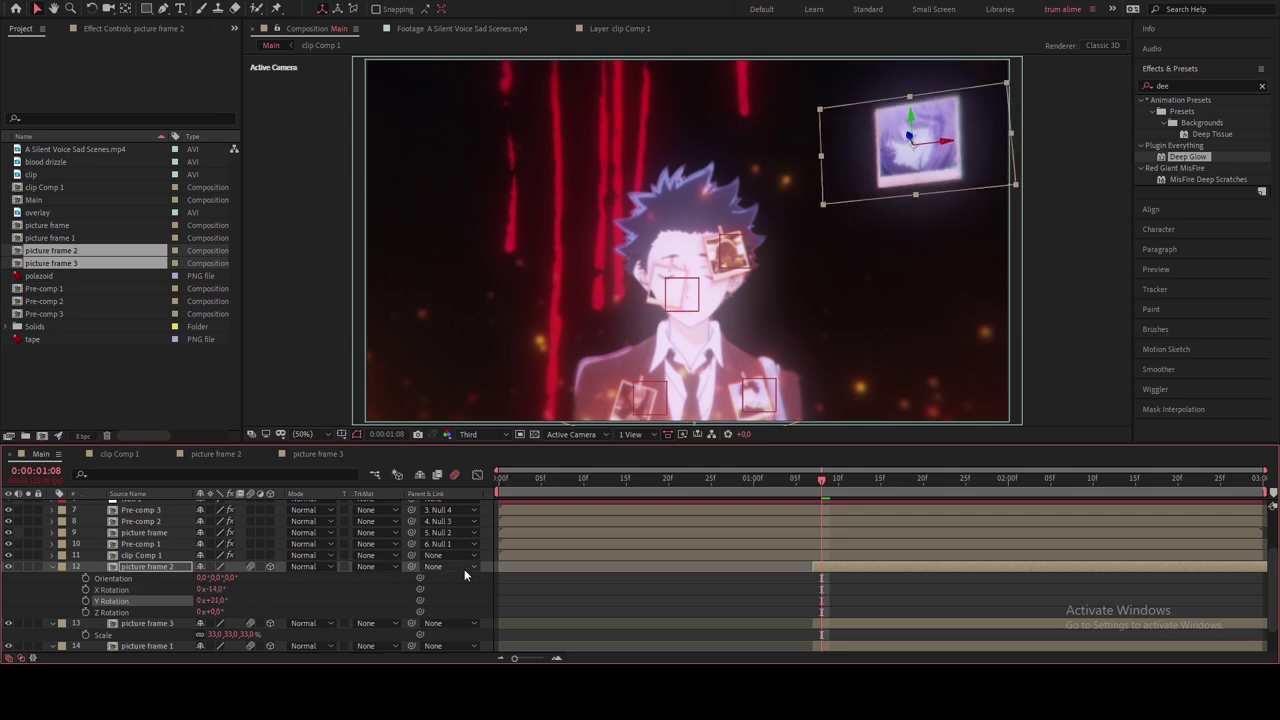
pyautogui.click(85, 590)
pyautogui.click(85, 600)
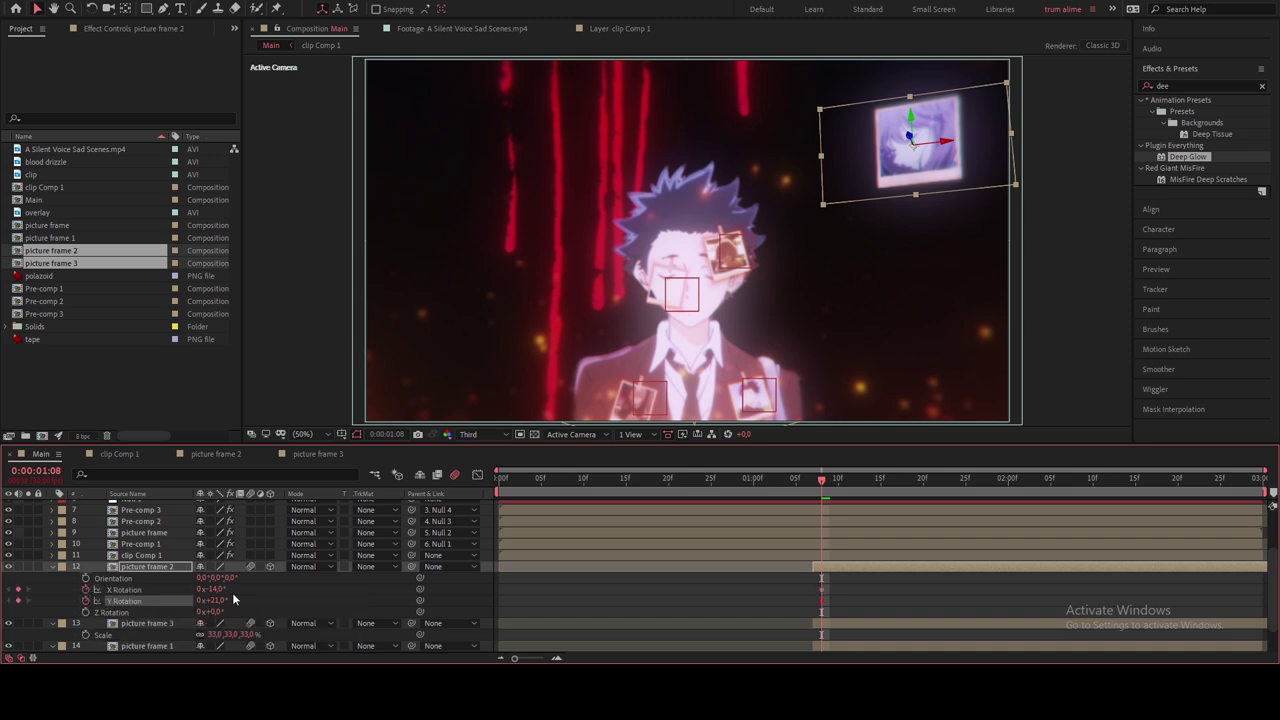
pyautogui.moveTo(832, 591); pyautogui.dragTo(1180, 615)
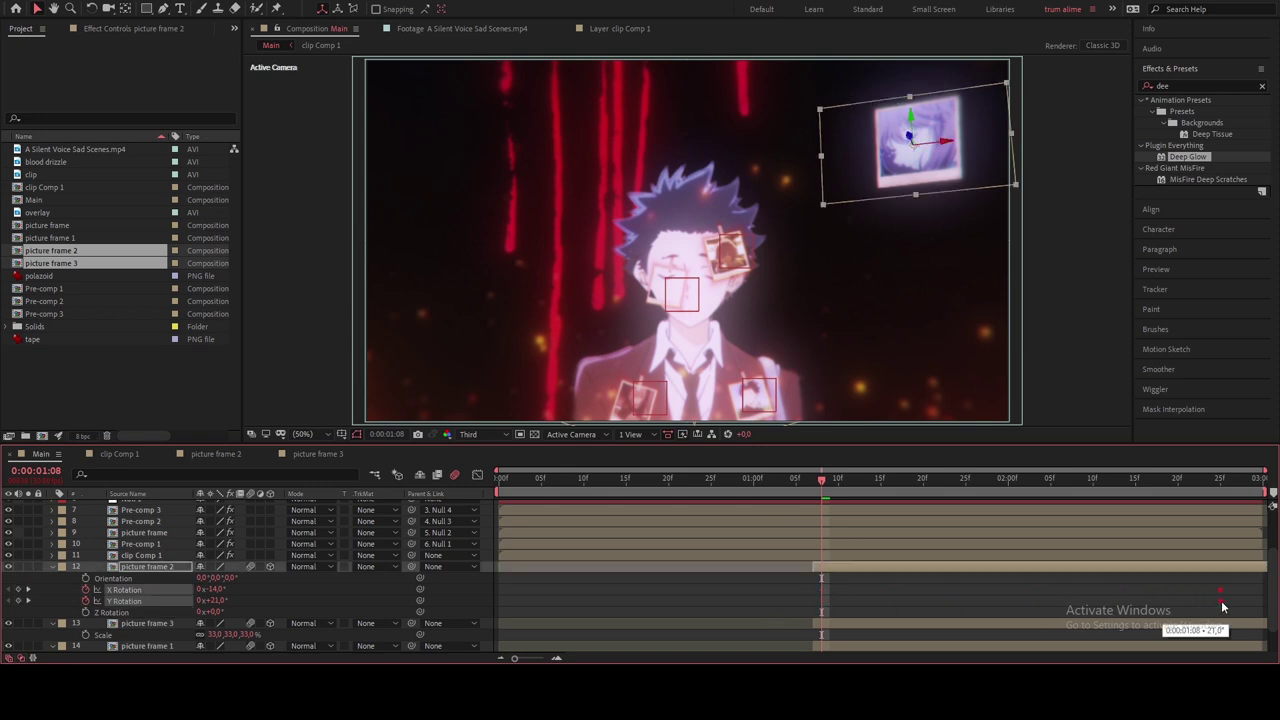
pyautogui.moveTo(1222, 606); pyautogui.dragTo(1221, 606)
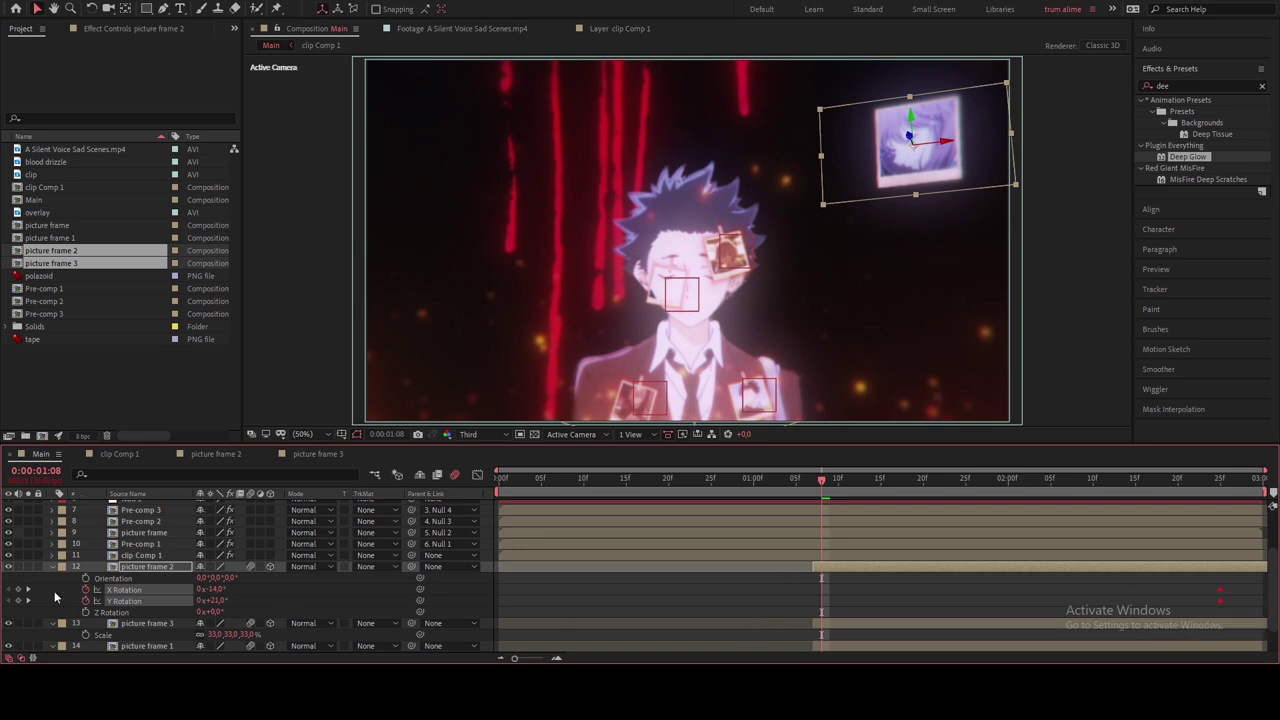
pyautogui.click(52, 567)
pyautogui.click(135, 590)
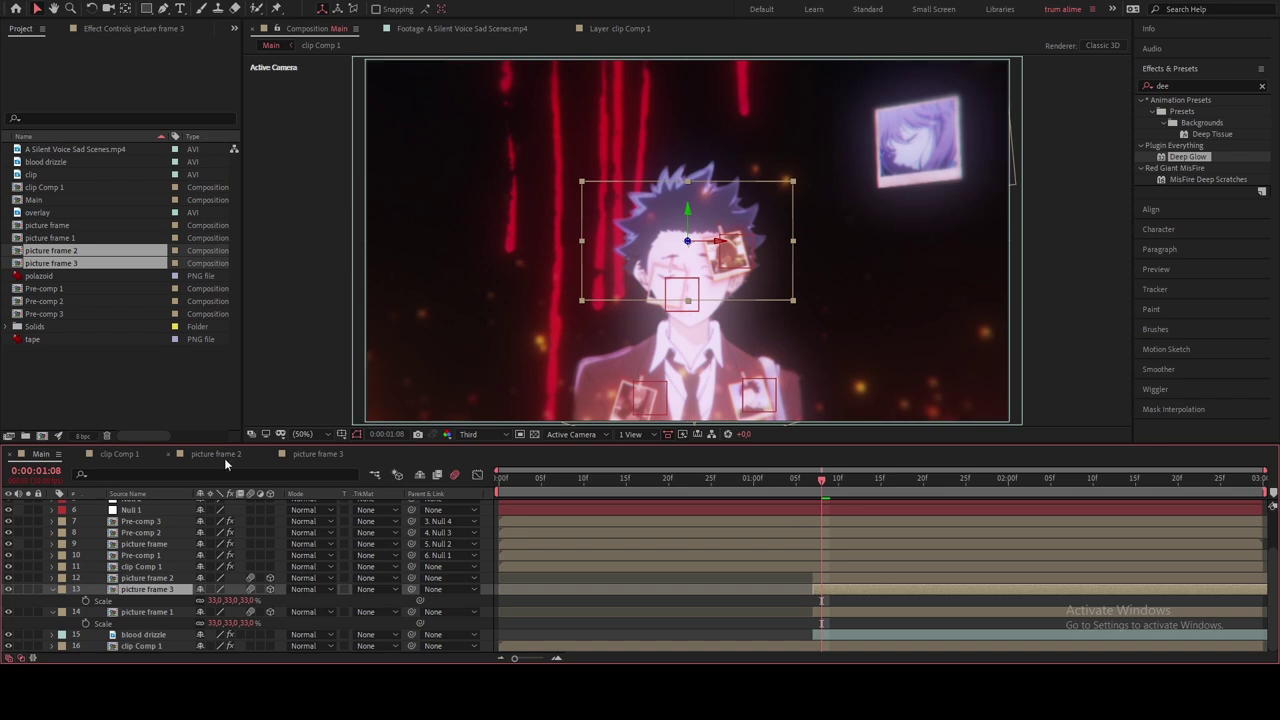
# Step: Check picture frame 2's scale and set picture frame 3's scale to 29.2%
pyautogui.click(160, 578)
pyautogui.press('s')
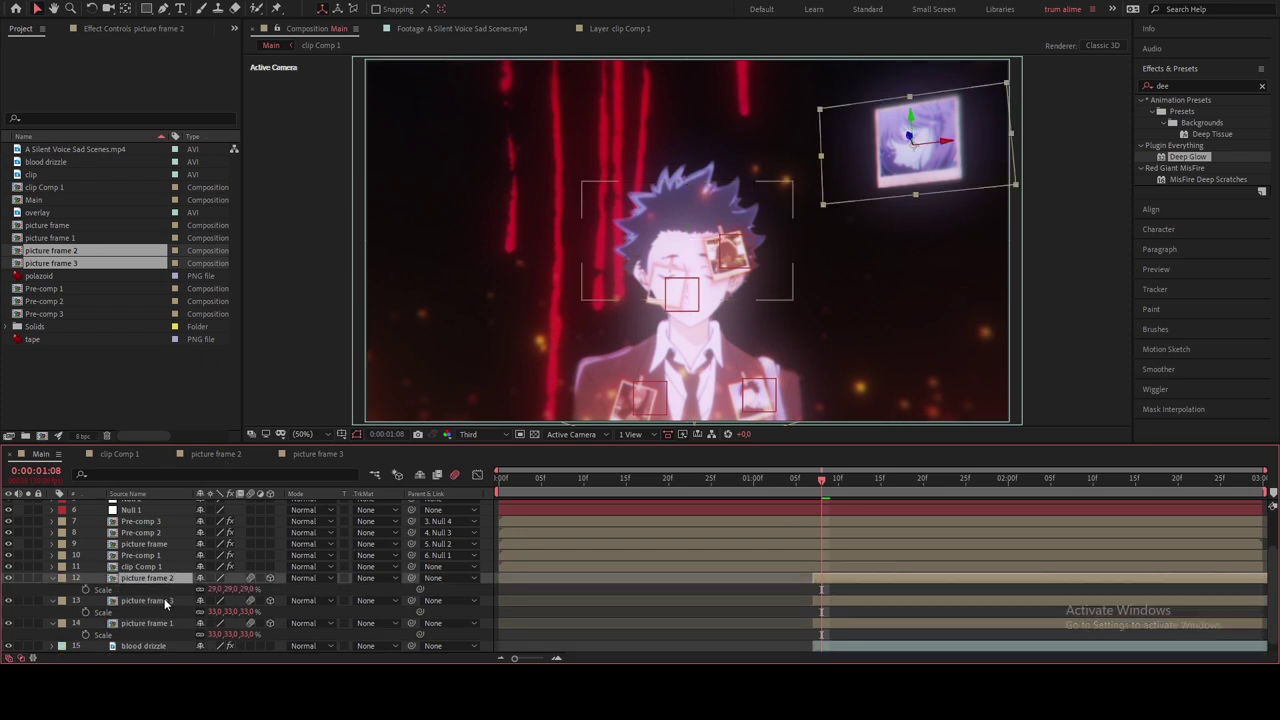
pyautogui.click(160, 600)
pyautogui.press('s')
pyautogui.click(215, 611)
pyautogui.write('29,2')
pyautogui.press('Return')
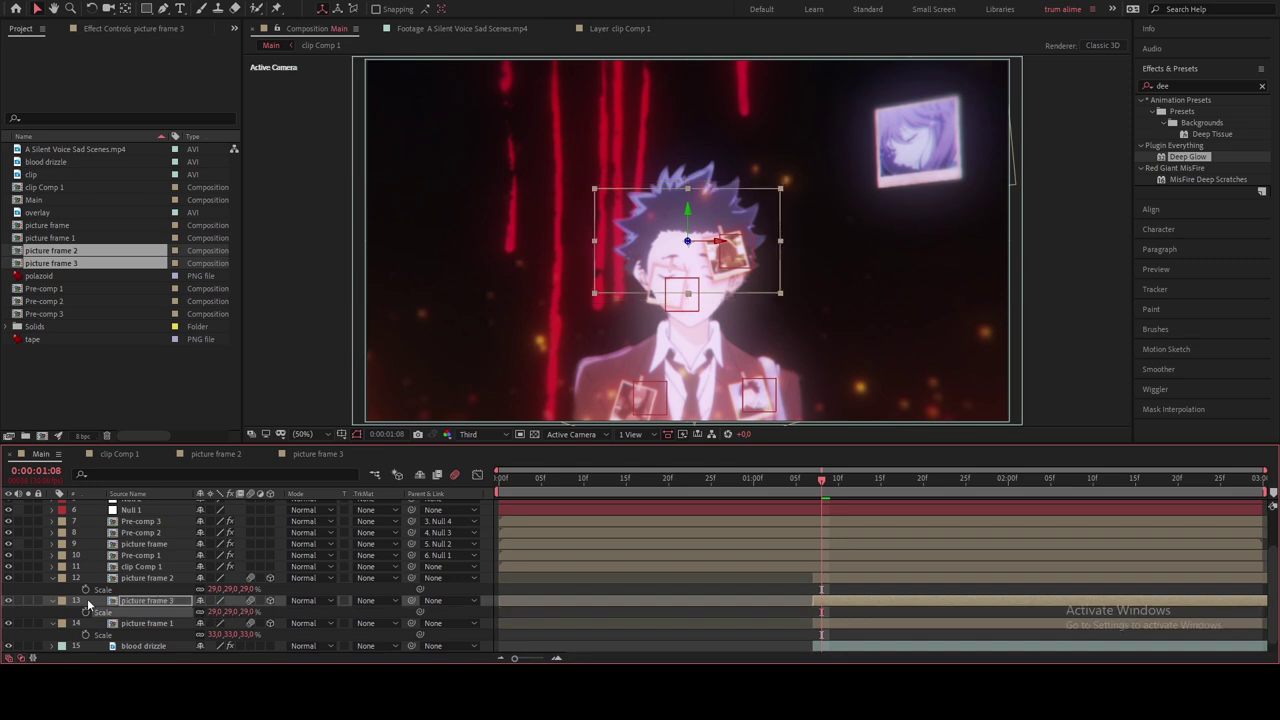
# Step: Move picture frame 3 to the upper left and tilt it around its Y and Z axes
pyautogui.press('r')
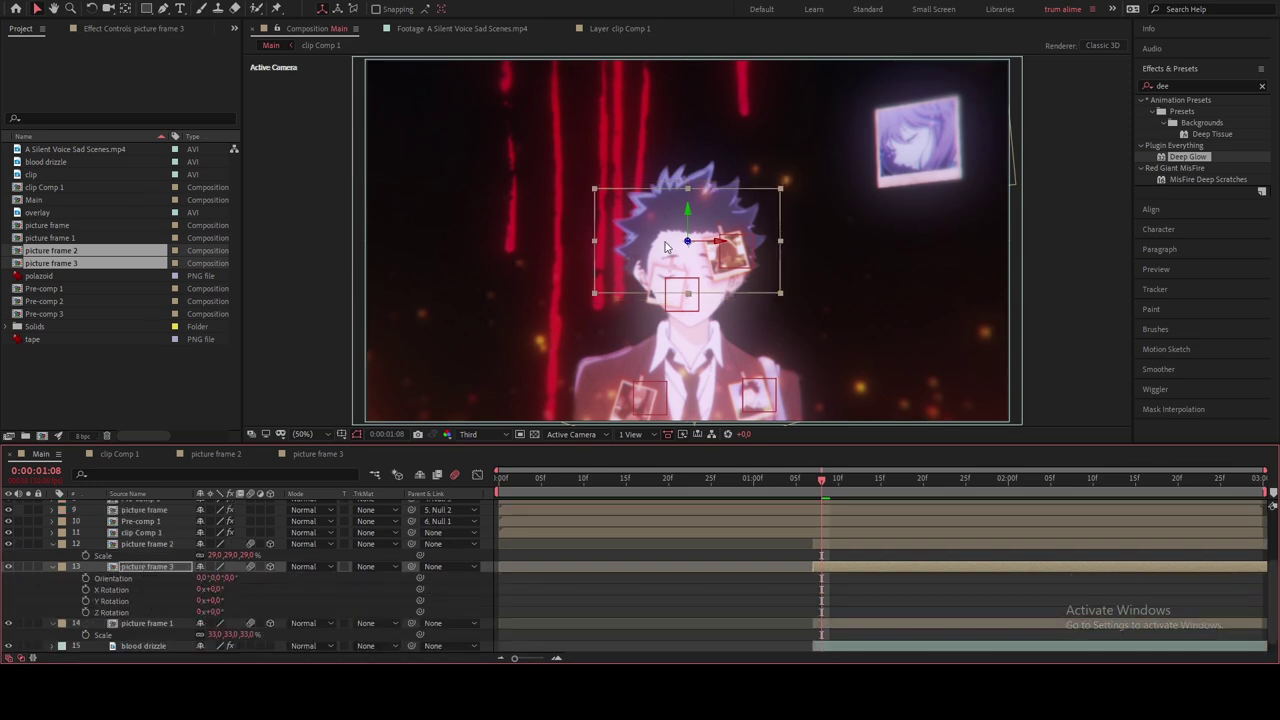
pyautogui.moveTo(662, 236); pyautogui.dragTo(495, 132)
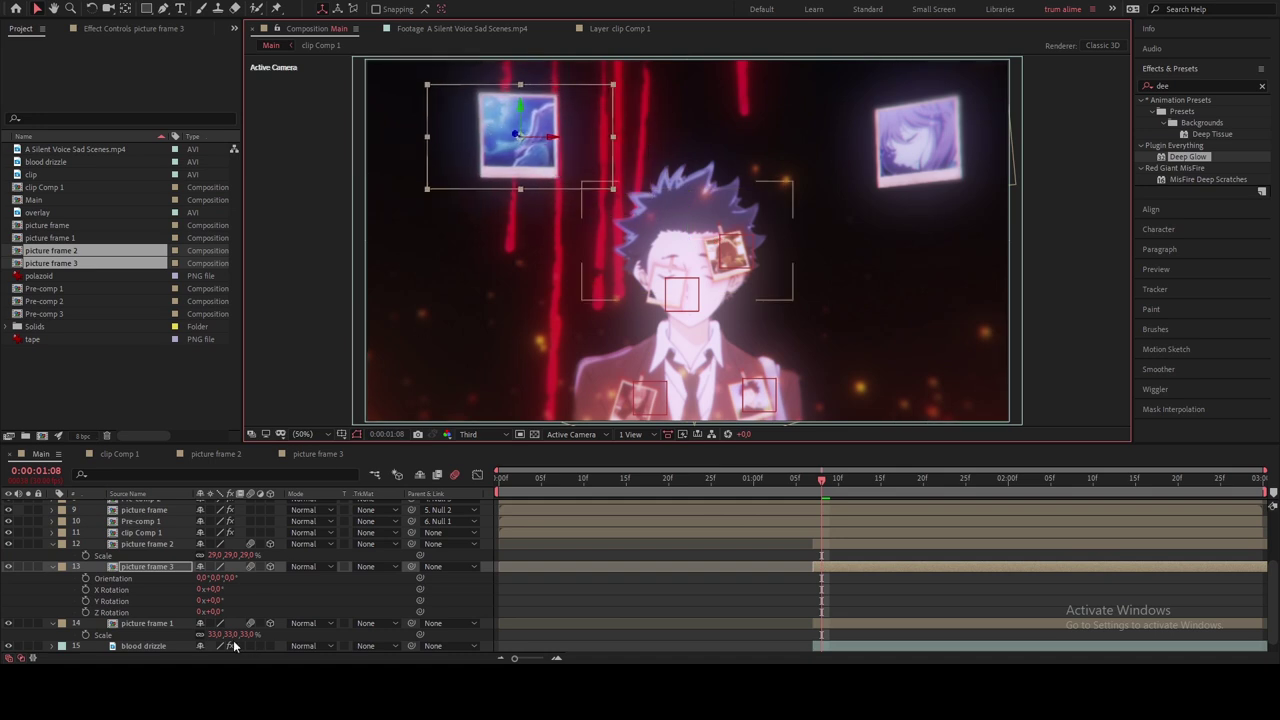
pyautogui.moveTo(217, 603)
pyautogui.mouseDown()
pyautogui.moveTo(204, 612)
pyautogui.moveTo(224, 590)
pyautogui.mouseUp()
pyautogui.click(216, 590)
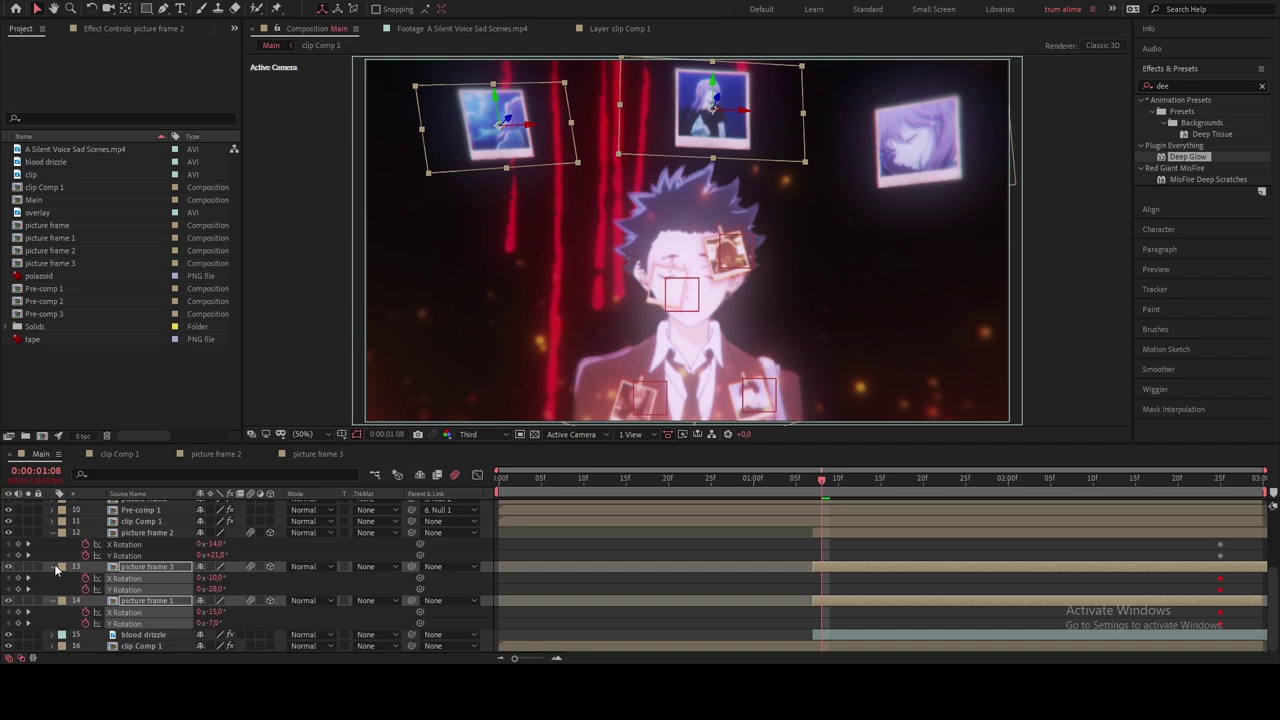
# Step: Keyframe the three frames' Position, shift resting keys later, and start them raised above the frame at 1:08
pyautogui.click(704, 548)
pyautogui.click(148, 532)
pyautogui.keyDown('shift'); pyautogui.click(155, 600); pyautogui.keyUp('shift')
pyautogui.press('p')
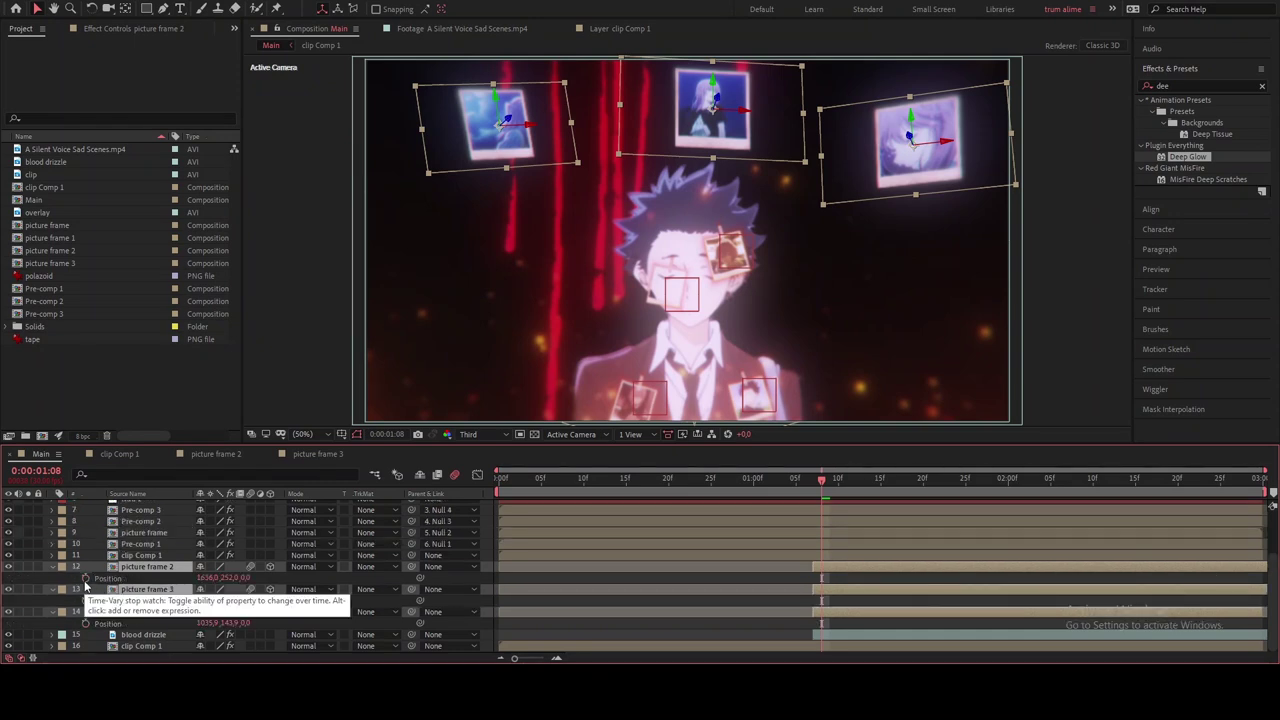
pyautogui.click(85, 578)
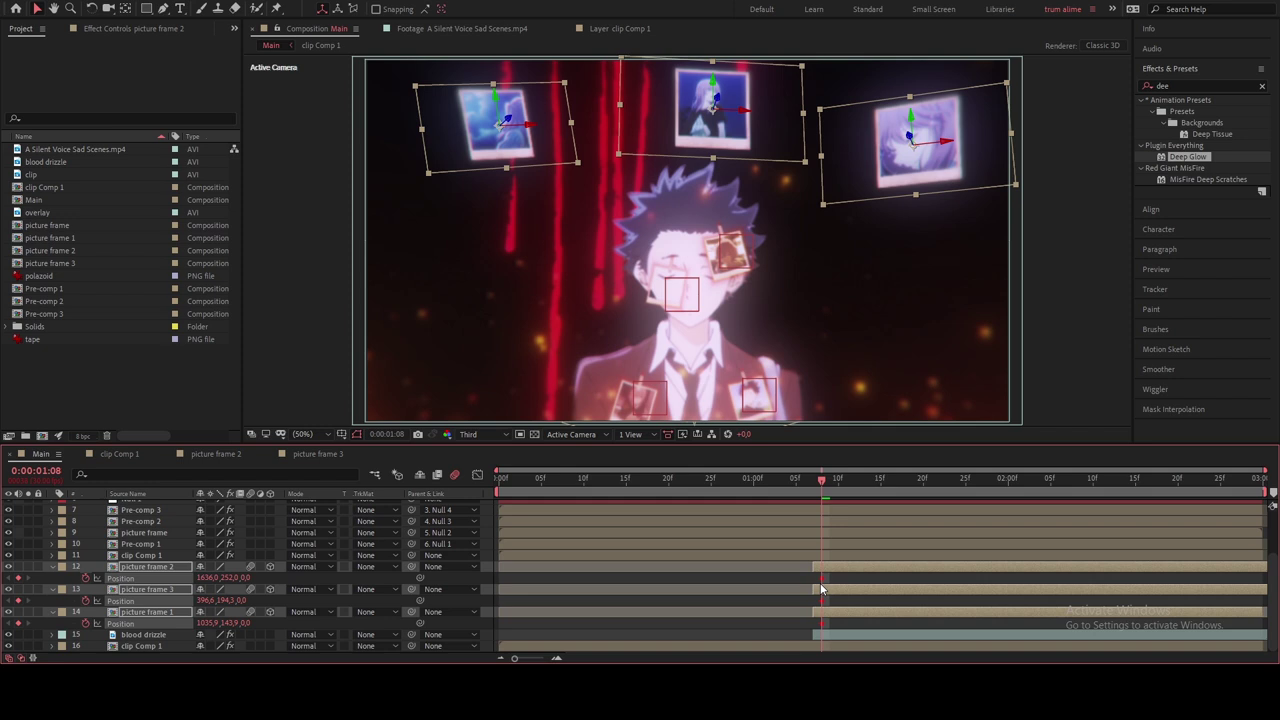
pyautogui.moveTo(996, 585); pyautogui.dragTo(1165, 600)
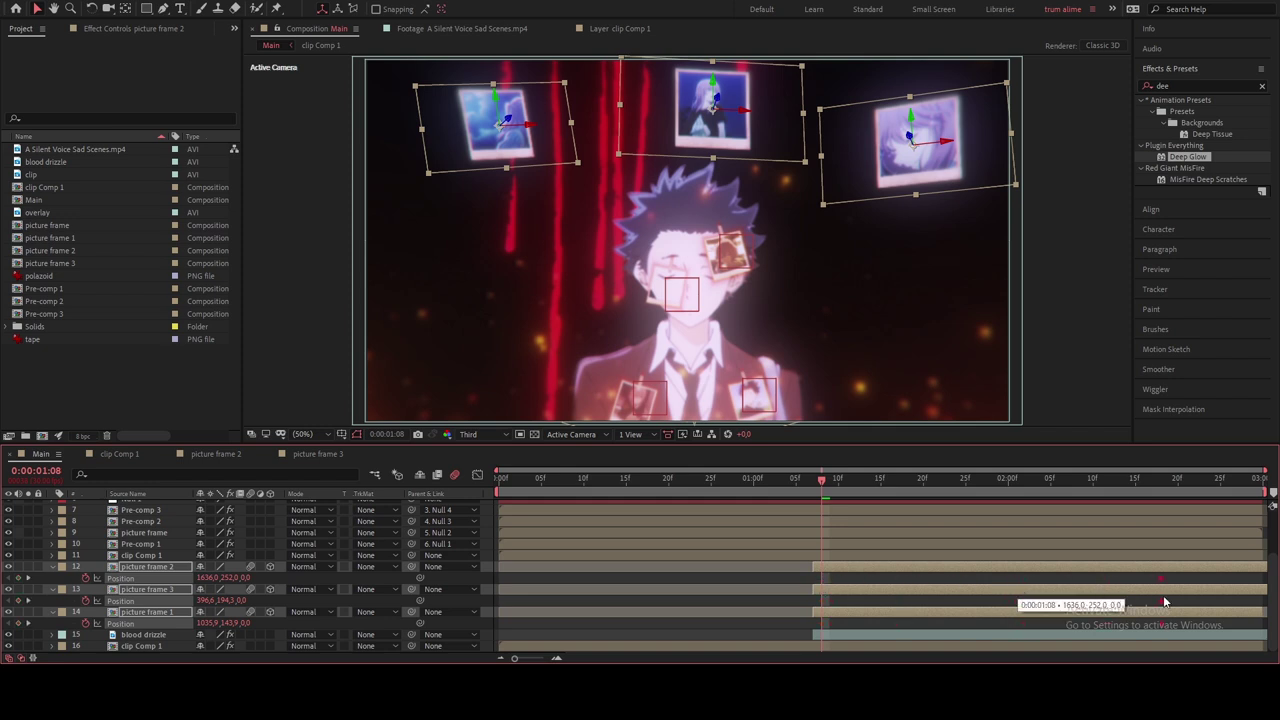
pyautogui.moveTo(912, 610); pyautogui.dragTo(822, 606)
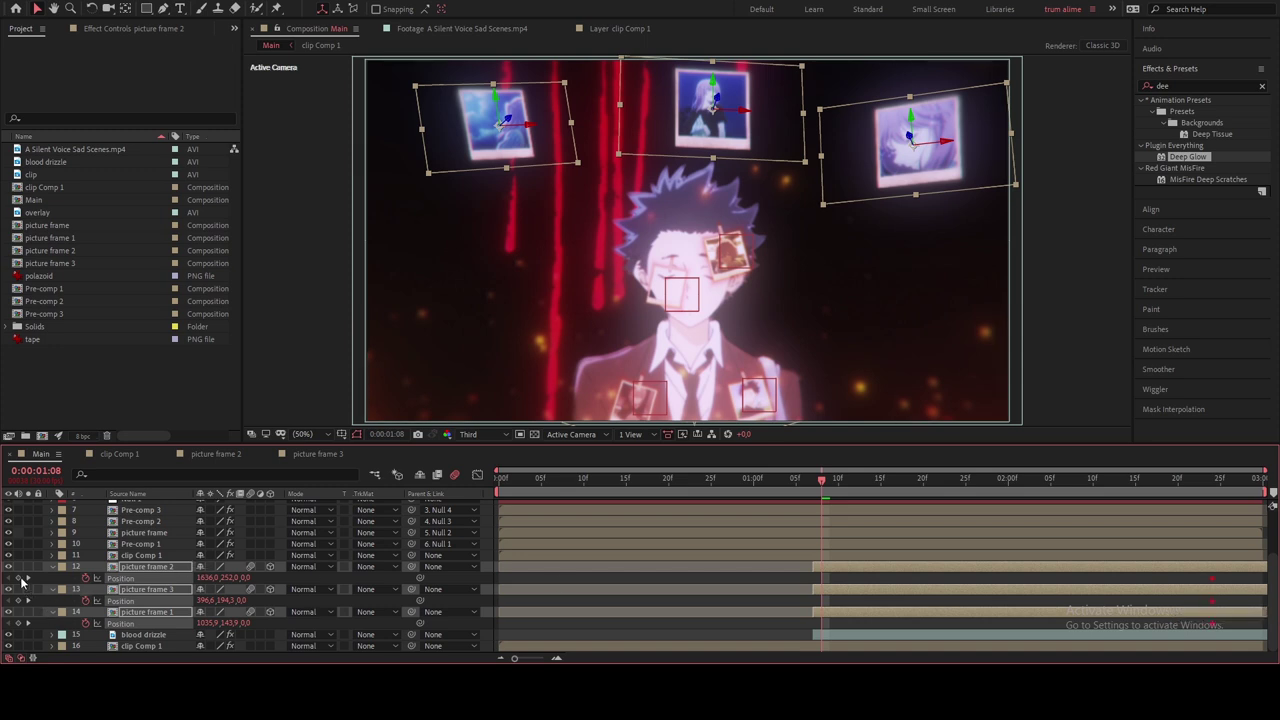
pyautogui.moveTo(231, 578); pyautogui.dragTo(5, 579)
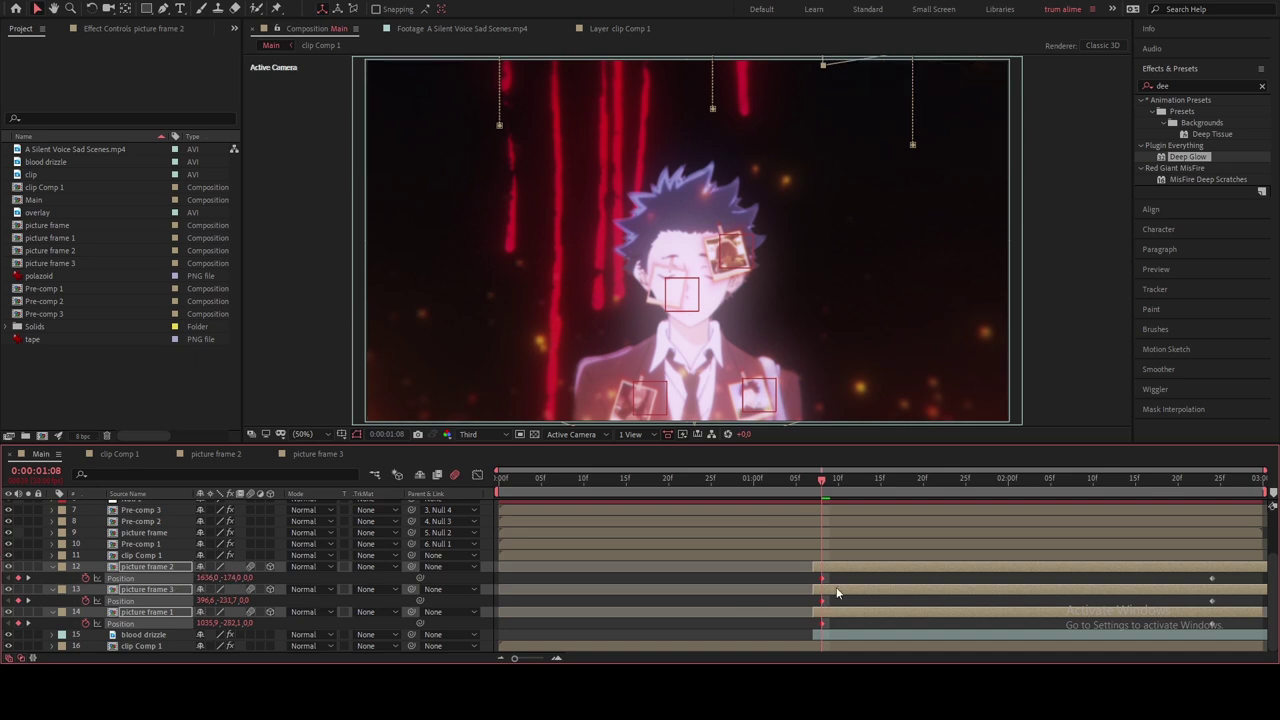
pyautogui.moveTo(822, 582); pyautogui.dragTo(814, 582)
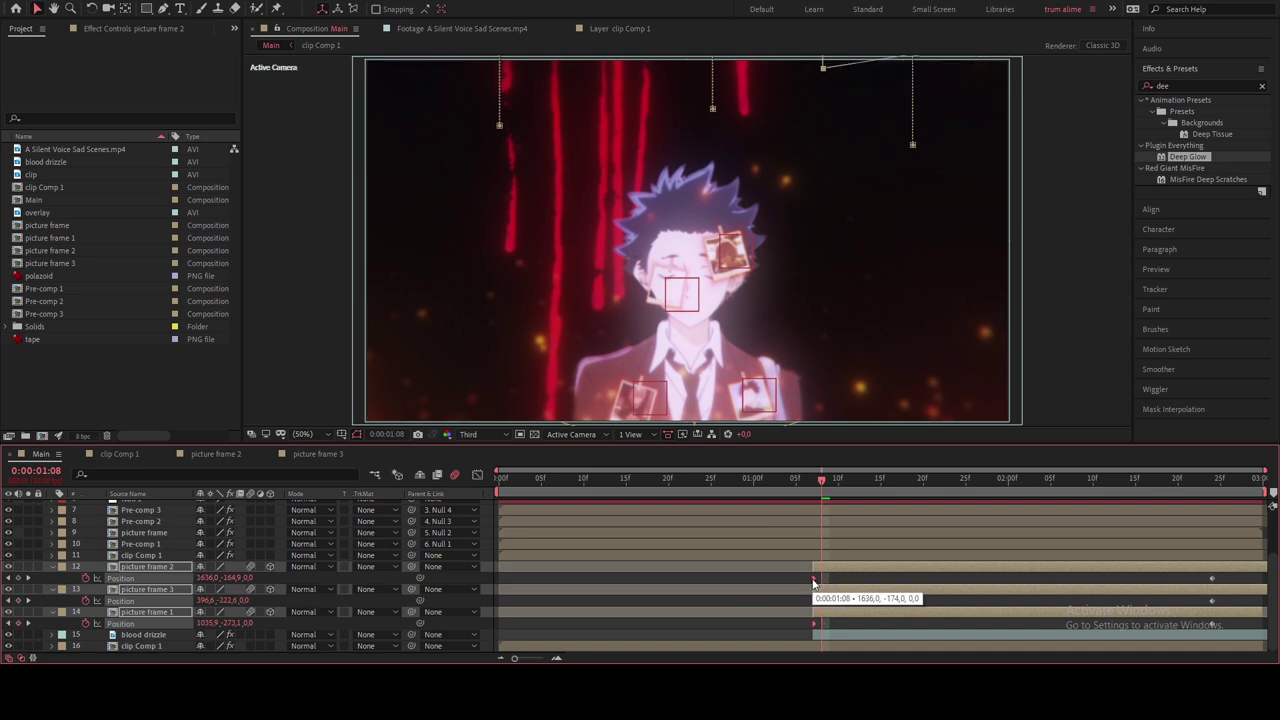
# Step: Zoom the viewer out, raise the photos' starting Y higher, and select all Position keyframes
pyautogui.press(',')
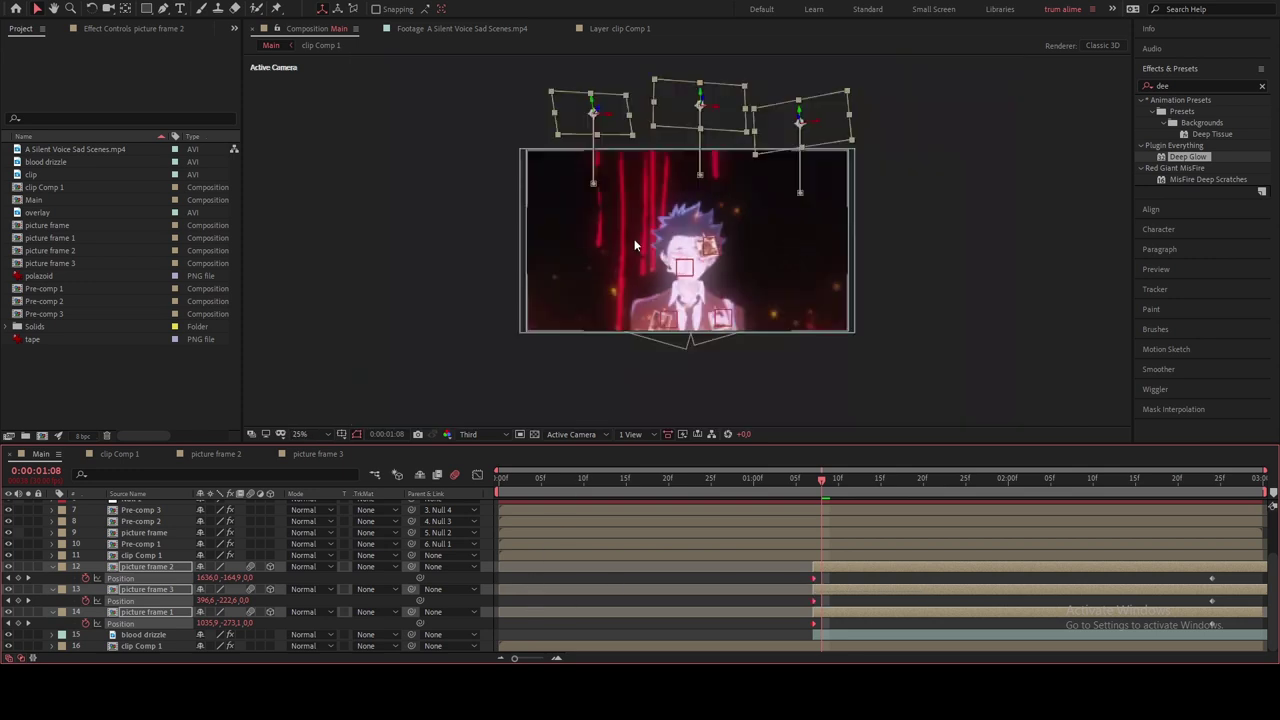
pyautogui.moveTo(232, 578); pyautogui.dragTo(174, 572)
pyautogui.moveTo(822, 580); pyautogui.dragTo(803, 584)
pyautogui.click(776, 577)
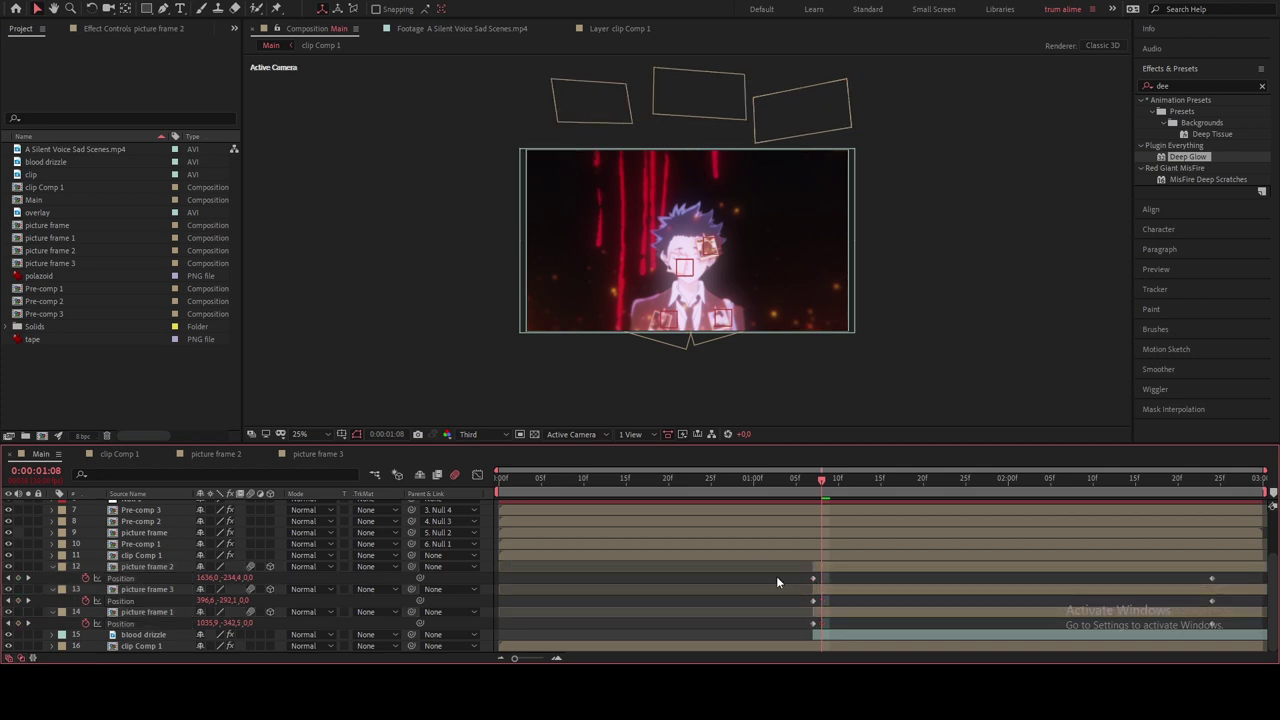
pyautogui.moveTo(776, 577); pyautogui.dragTo(1236, 637)
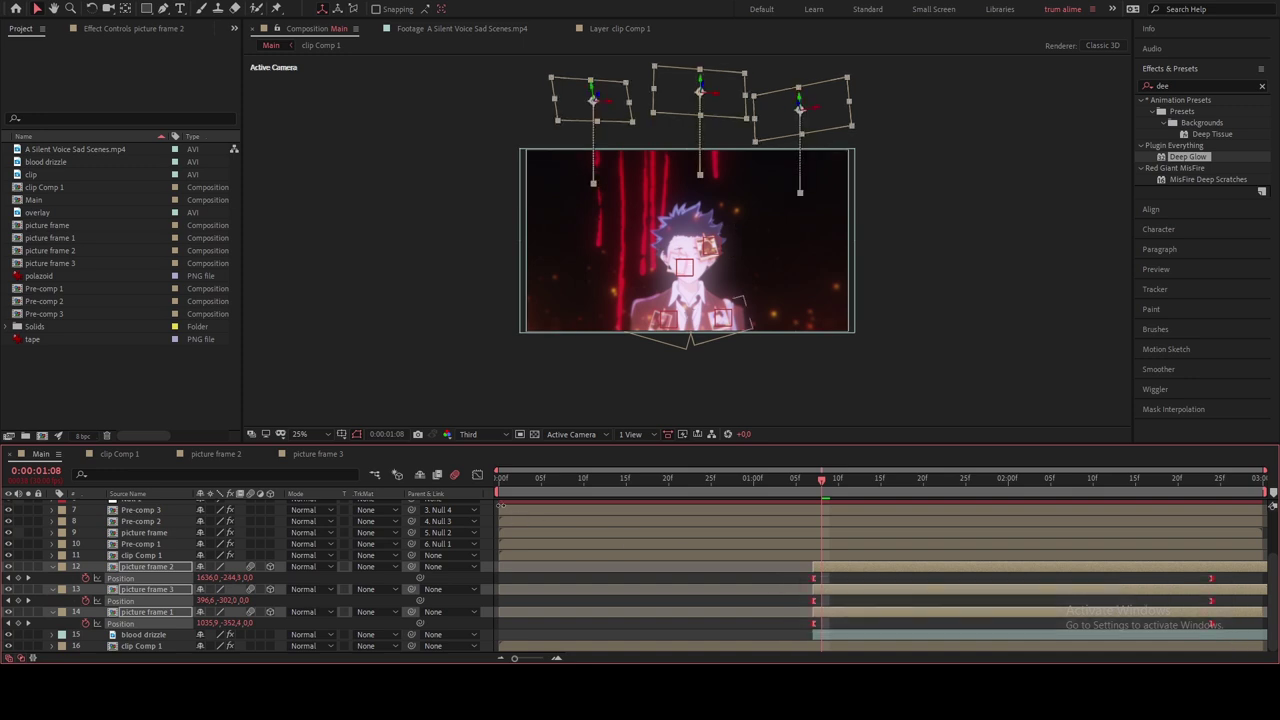
# Step: In the Graph Editor, ease the drop to start fast and slow into the landing at 0:00:02:14
pyautogui.click(477, 474)
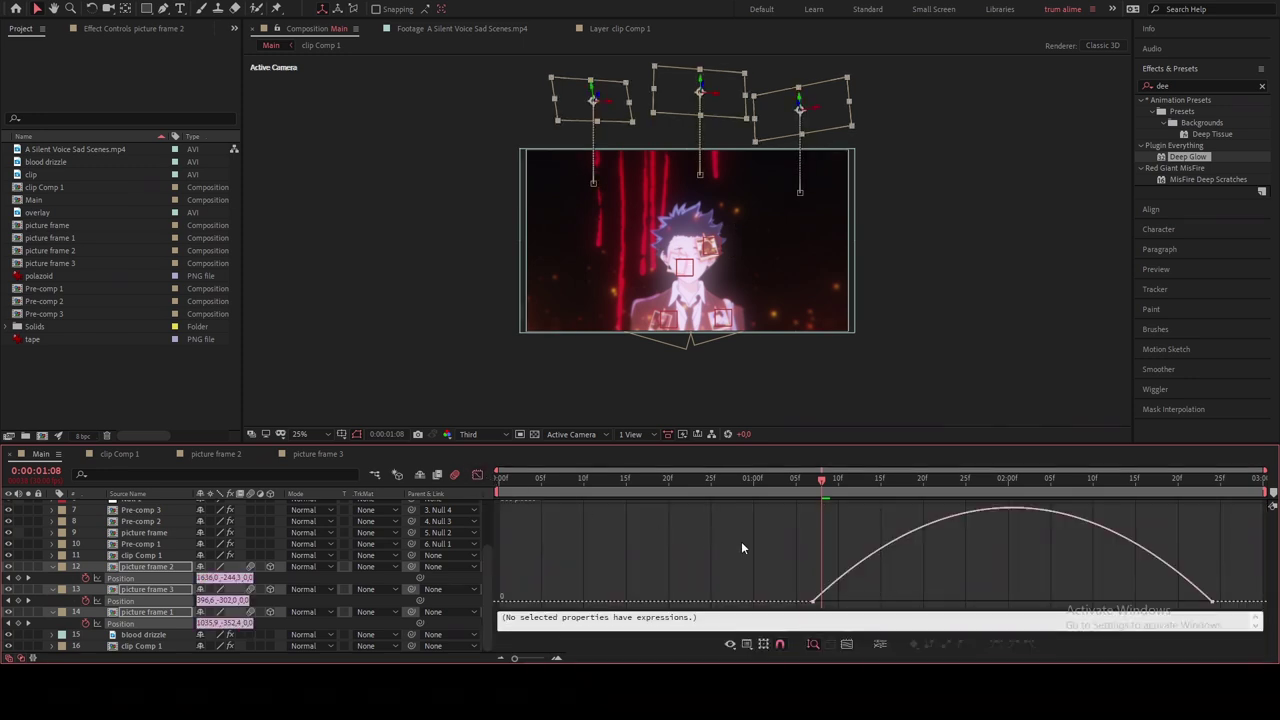
pyautogui.click(852, 588)
pyautogui.moveTo(878, 601); pyautogui.dragTo(815, 578)
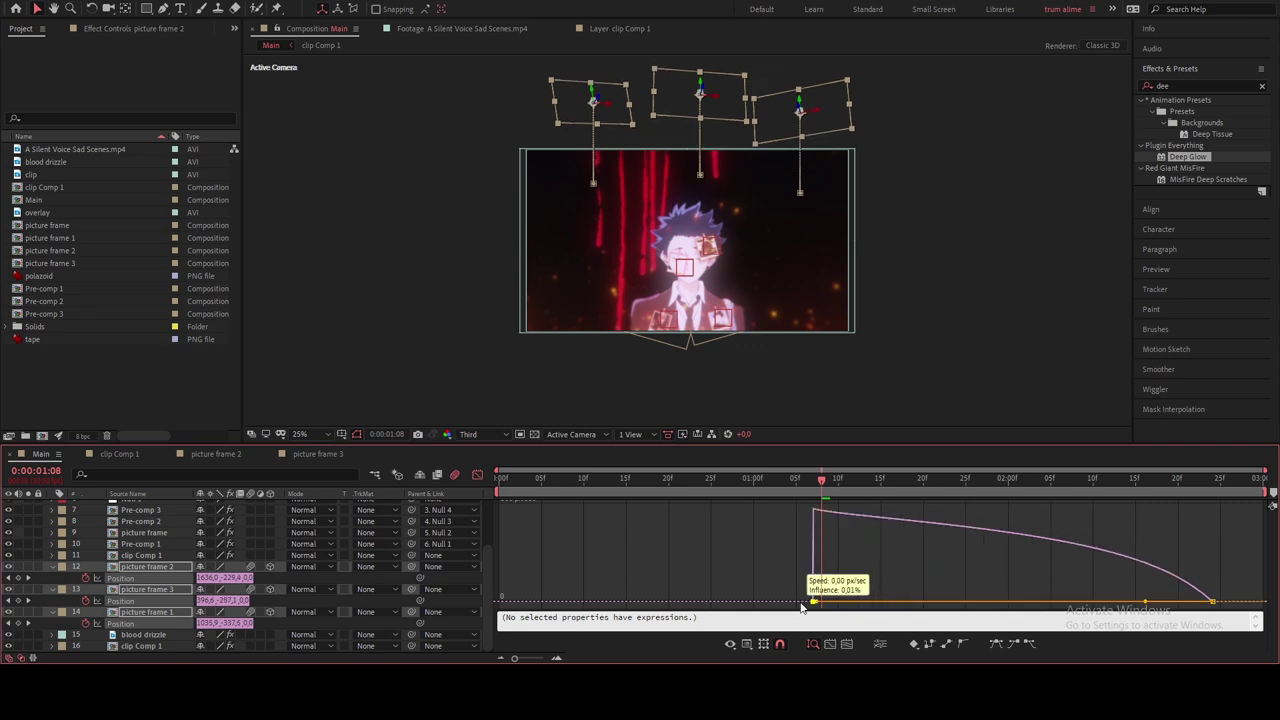
pyautogui.moveTo(1145, 601); pyautogui.dragTo(994, 598)
pyautogui.click(477, 474)
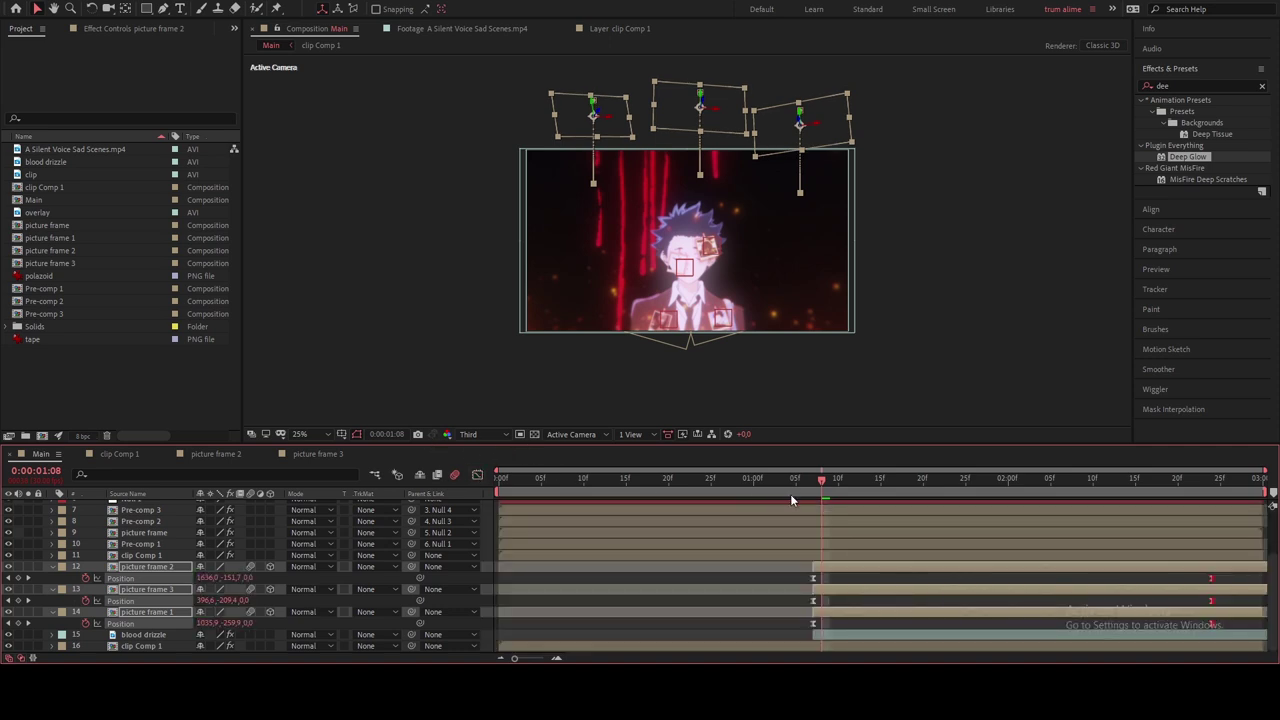
pyautogui.moveTo(821, 488); pyautogui.dragTo(1154, 540)
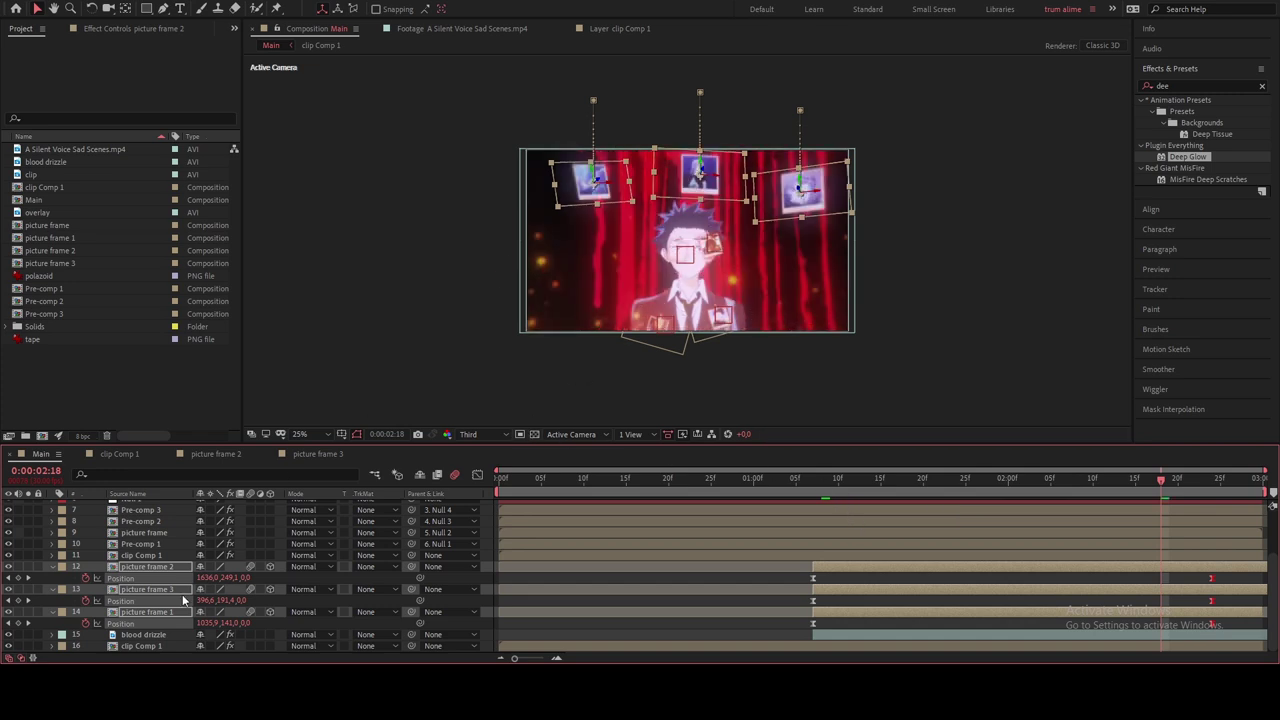
# Step: At 0:00:01:08, set picture frame 2's X and Y Rotation to 0
pyautogui.press('r')
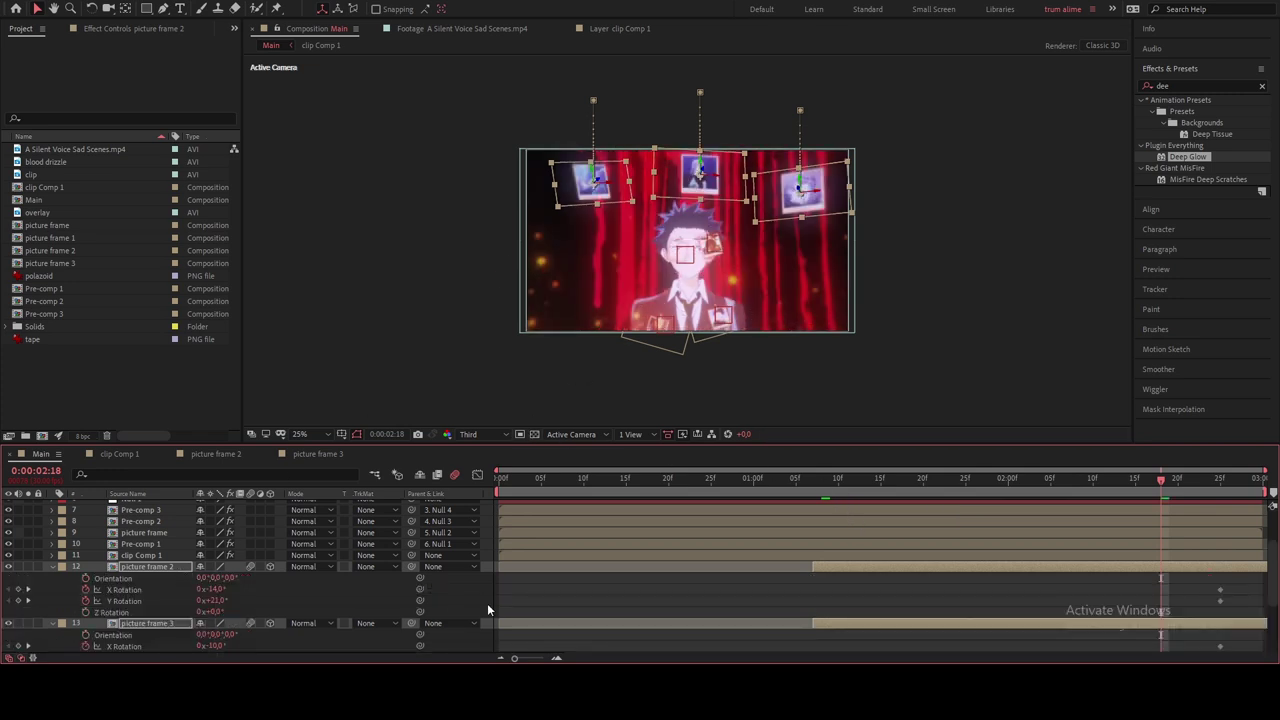
pyautogui.scroll(-1, 490, 608)
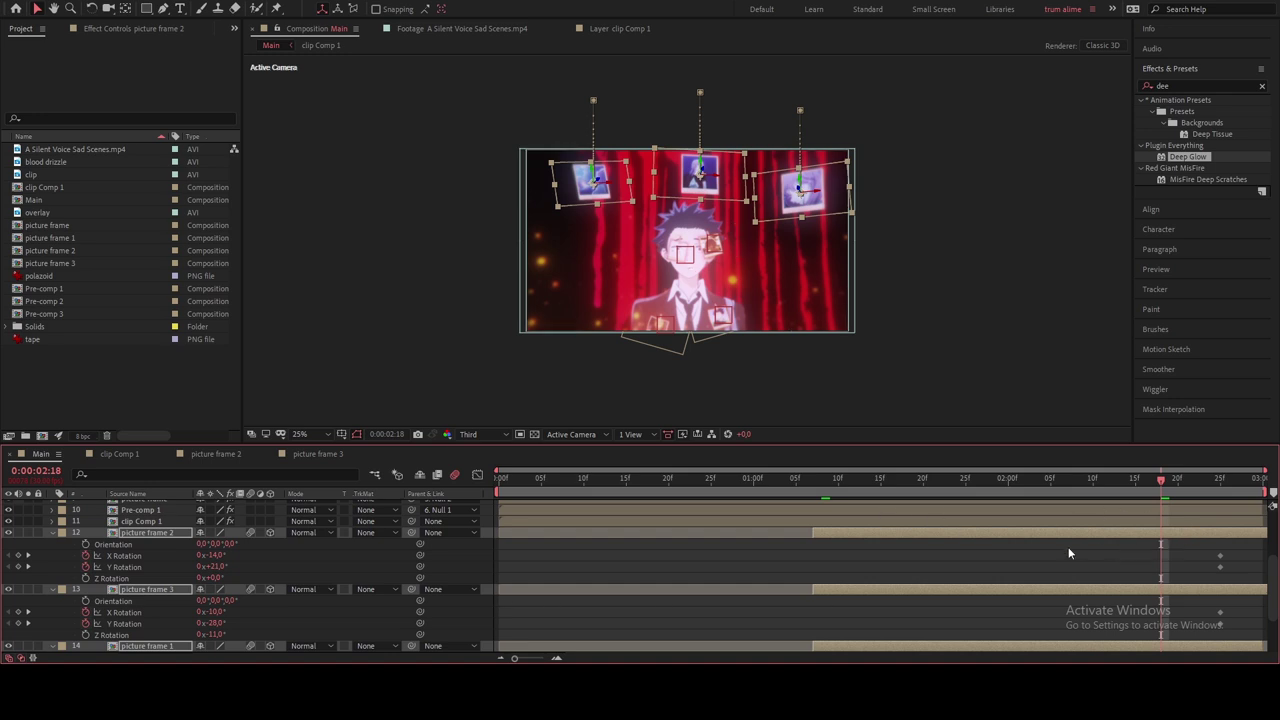
pyautogui.click(959, 554)
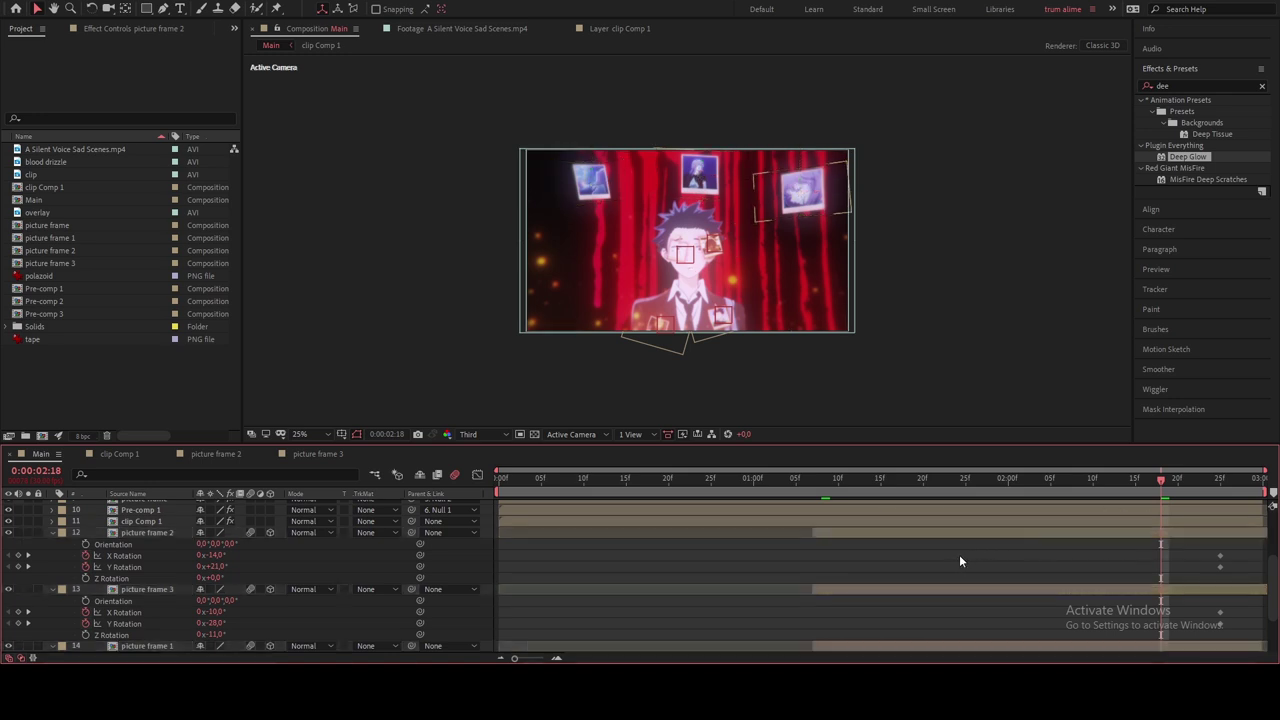
pyautogui.click(830, 479)
pyautogui.moveTo(828, 482); pyautogui.dragTo(822, 482)
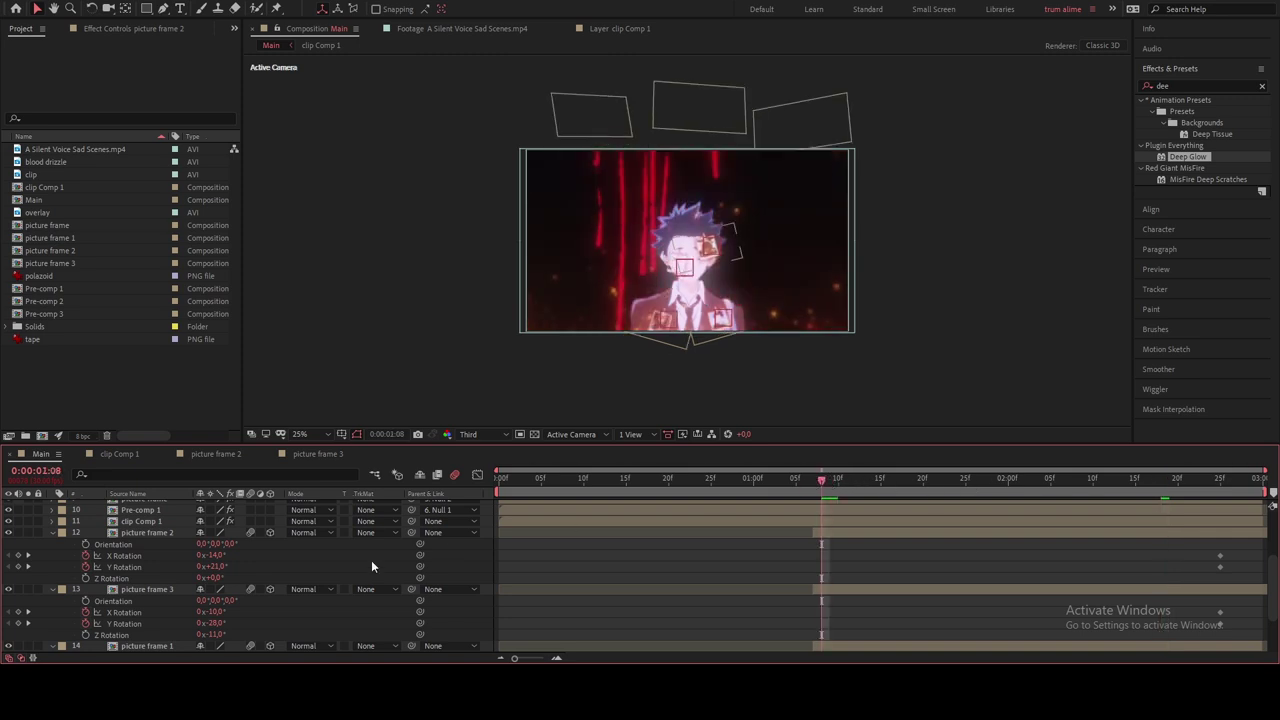
pyautogui.click(215, 555)
pyautogui.write('0')
pyautogui.press('Tab')
pyautogui.write('0')
pyautogui.press('Tab')
# Step: Set the X and Y Rotation of picture frames 3 and 1 to 0 as well
pyautogui.press('Tab')
pyautogui.press('Tab')
pyautogui.press('Tab')
pyautogui.press('Tab')
pyautogui.press('Tab')
pyautogui.press('Tab')
pyautogui.write('0')
pyautogui.press('Tab')
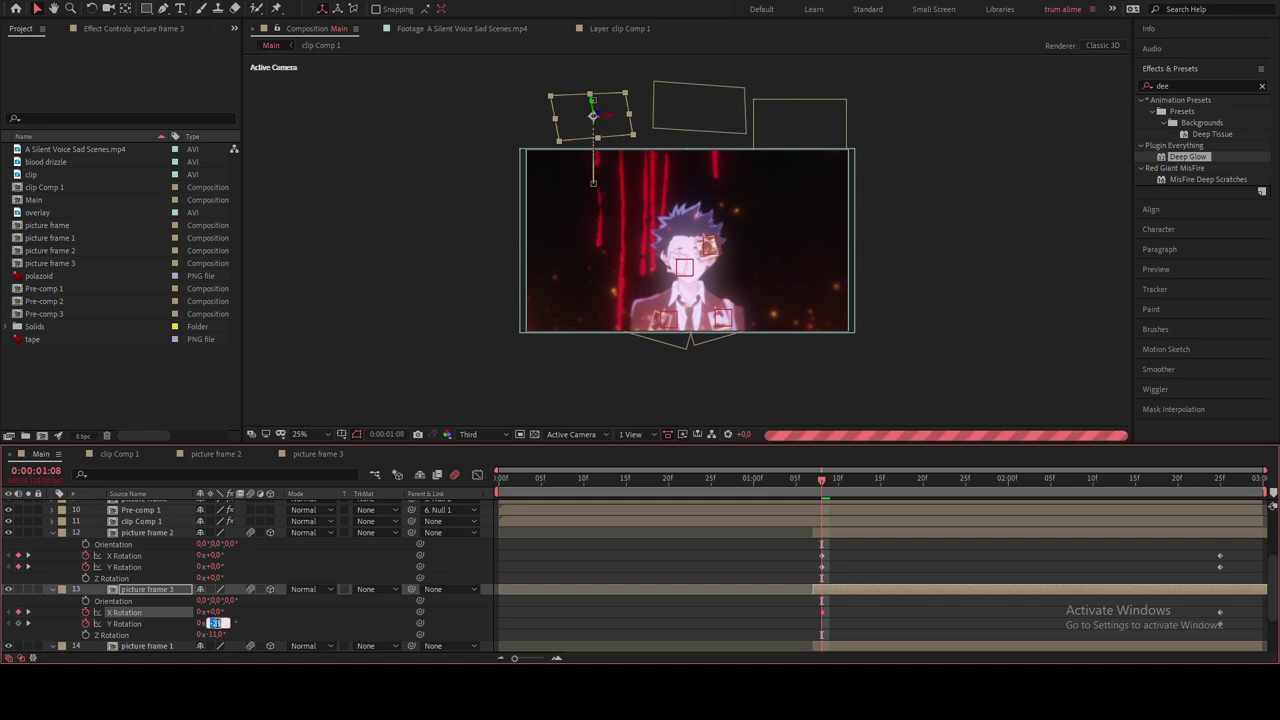
pyautogui.write('0')
pyautogui.press('Tab')
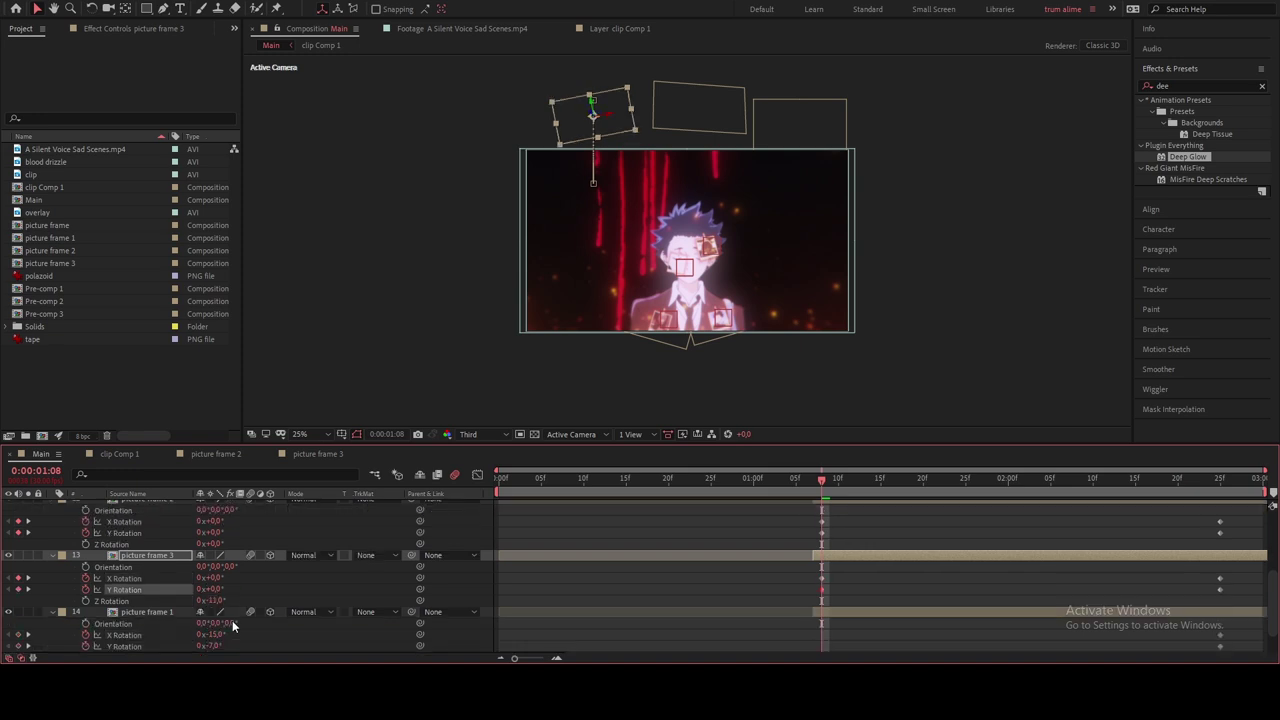
pyautogui.write('0')
pyautogui.press('Tab')
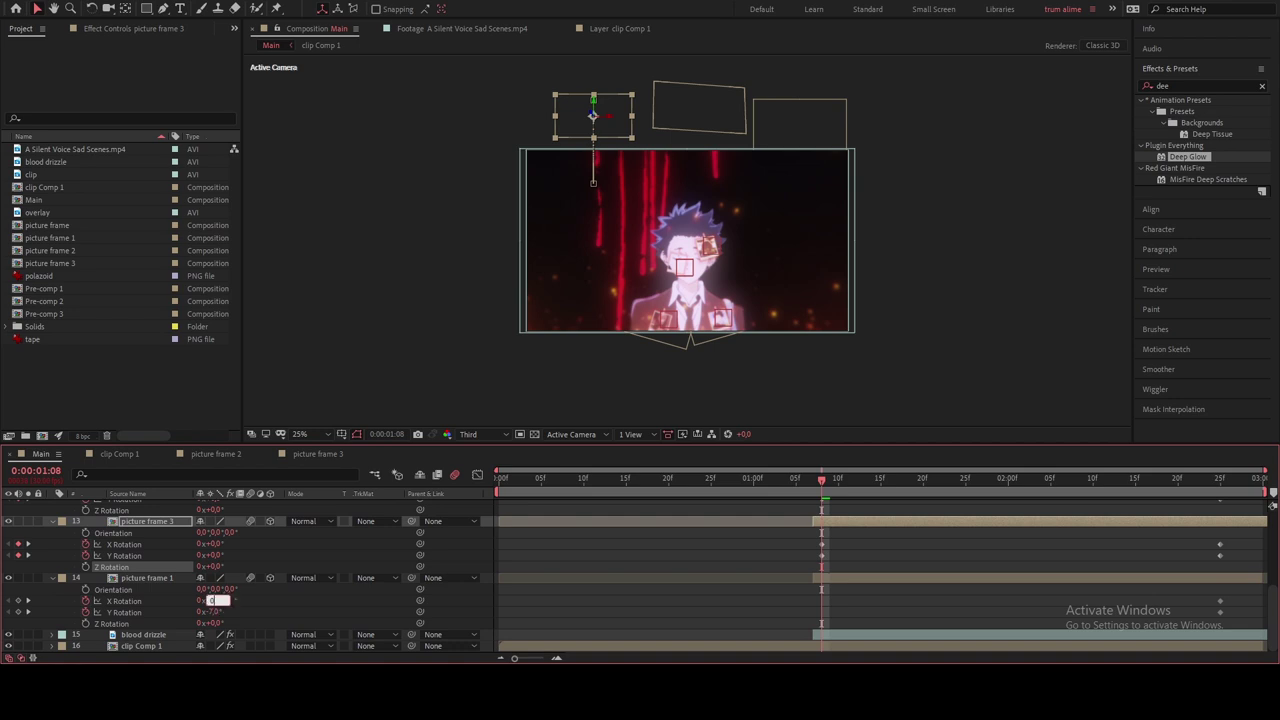
pyautogui.write('0')
pyautogui.press('Tab')
pyautogui.write('0')
pyautogui.press('Return')
# Step: Nudge the zero-rotation keyframes one frame earlier and collapse the rotation properties
pyautogui.scroll(2, 929, 541)
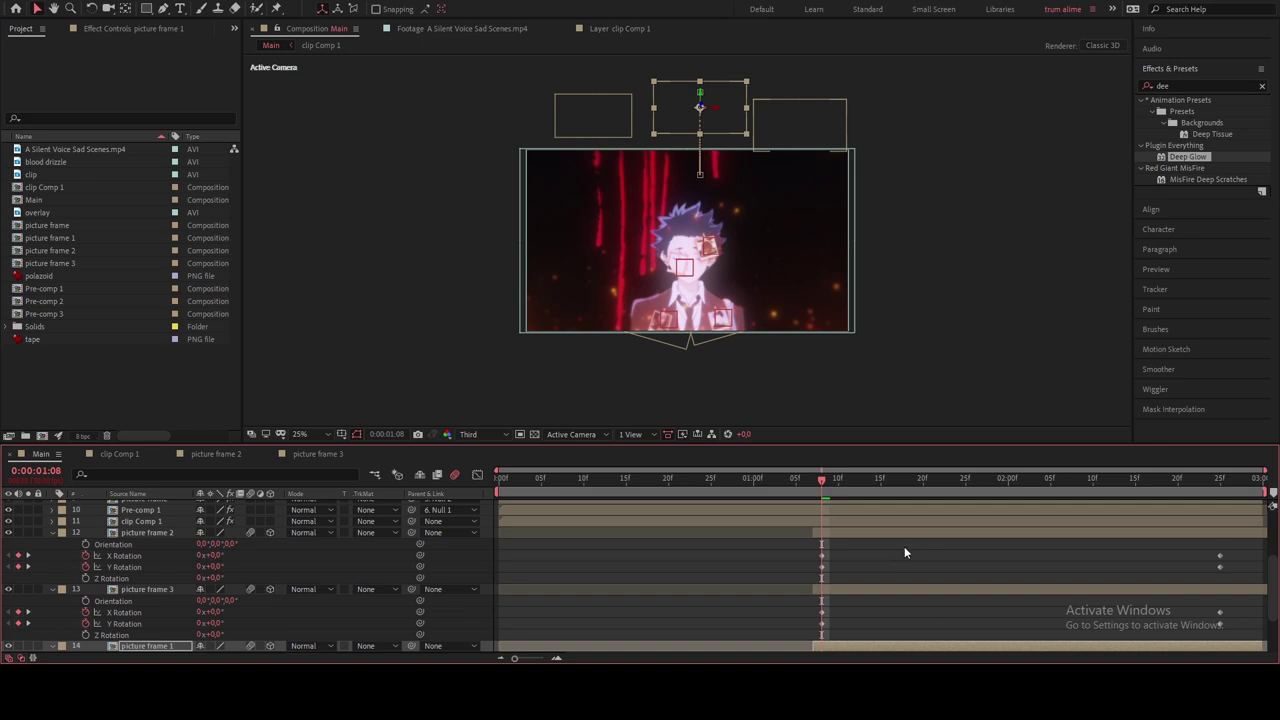
pyautogui.moveTo(830, 622); pyautogui.dragTo(801, 621)
pyautogui.hotkey('alt', 'Left')
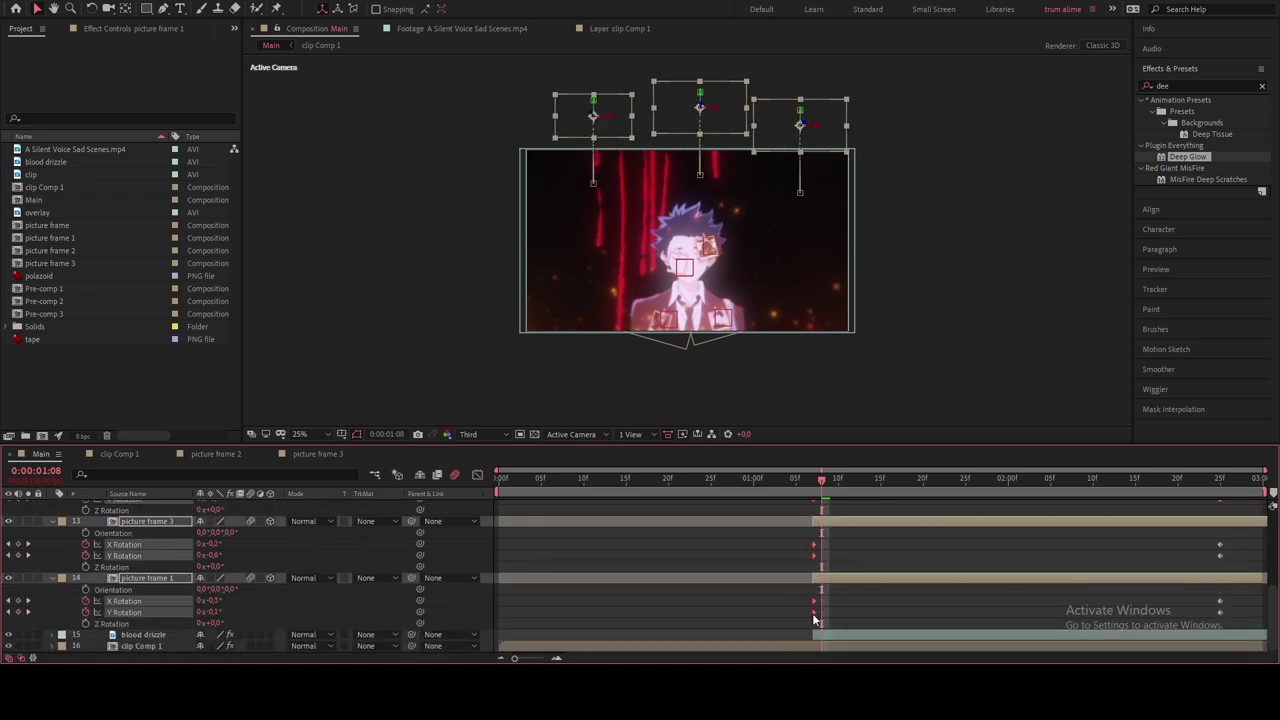
pyautogui.scroll(2, 782, 611)
pyautogui.moveTo(797, 532); pyautogui.dragTo(1245, 626)
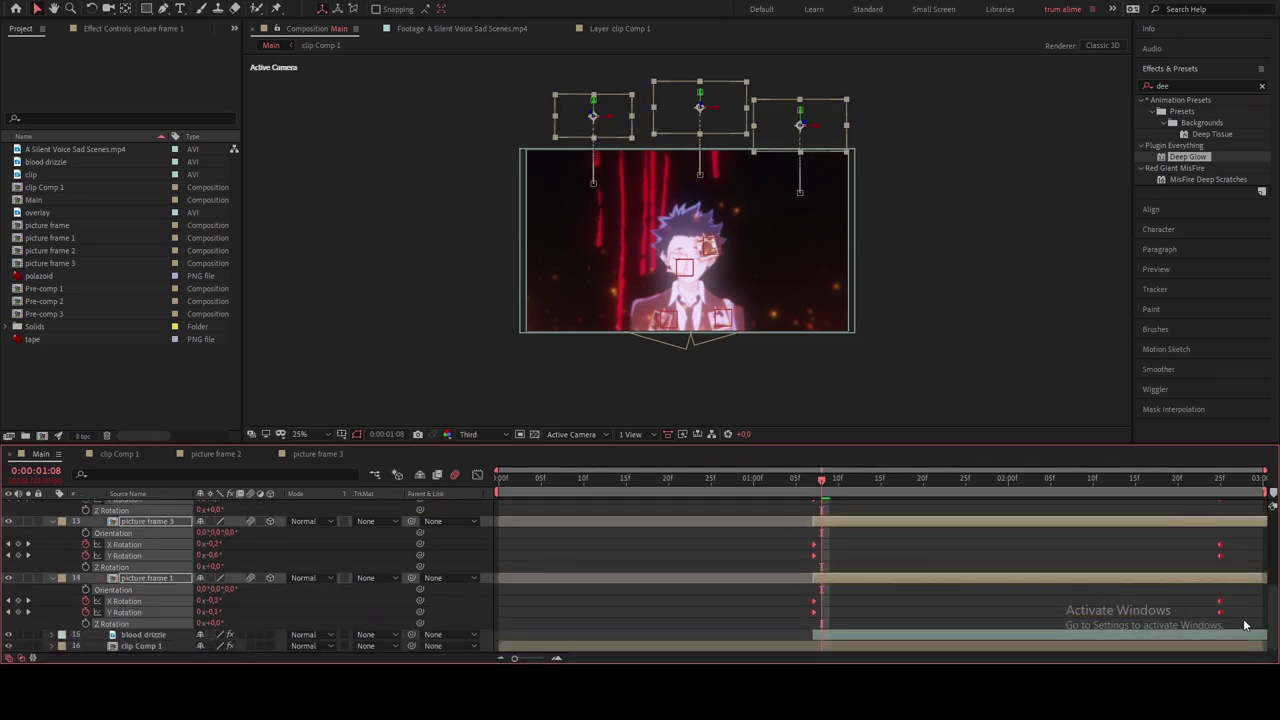
pyautogui.scroll(2, 479, 588)
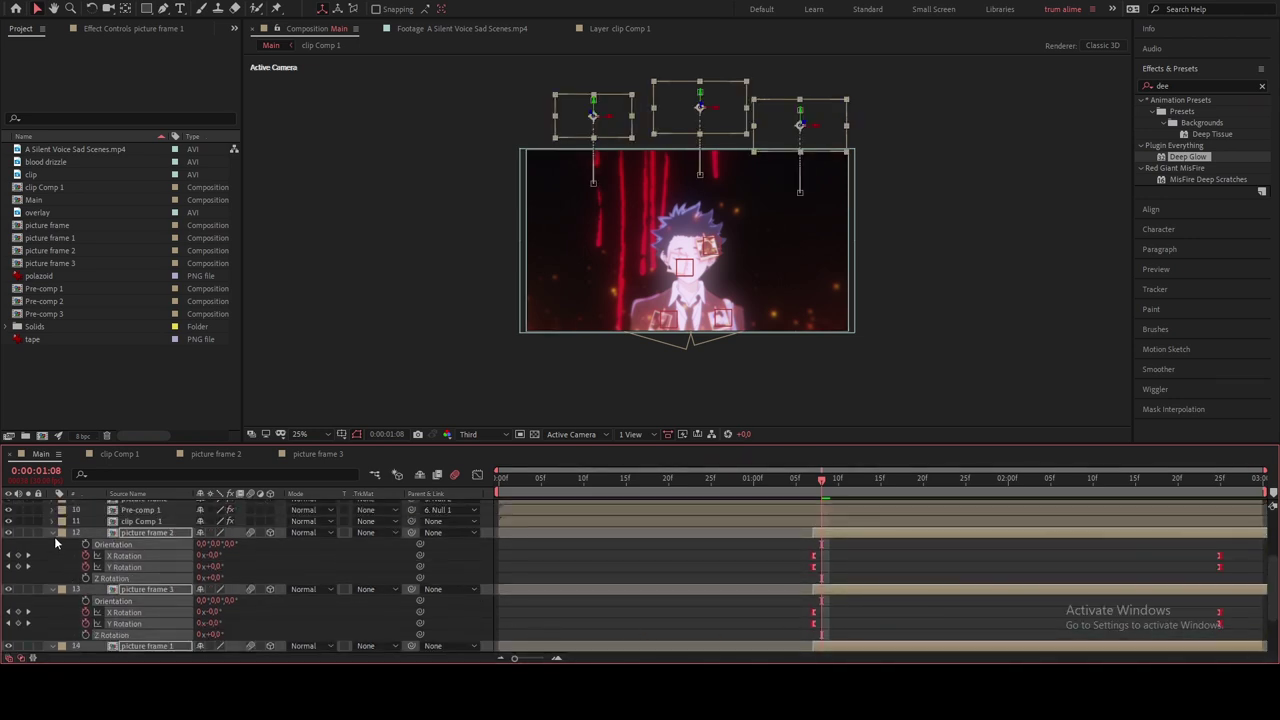
pyautogui.click(54, 533)
# Step: Check the drop at 0:00:01:15 and 0:00:02:07, then lower preview resolution to Quarter
pyautogui.click(785, 523)
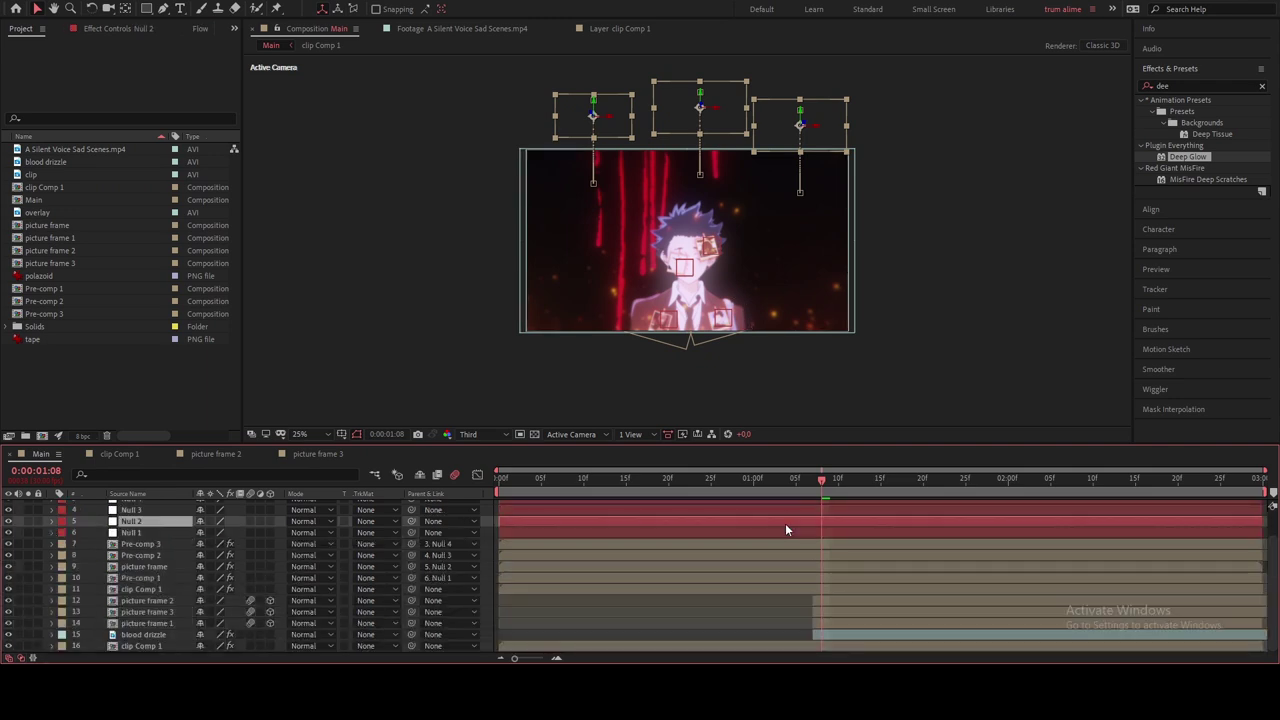
pyautogui.click(726, 620)
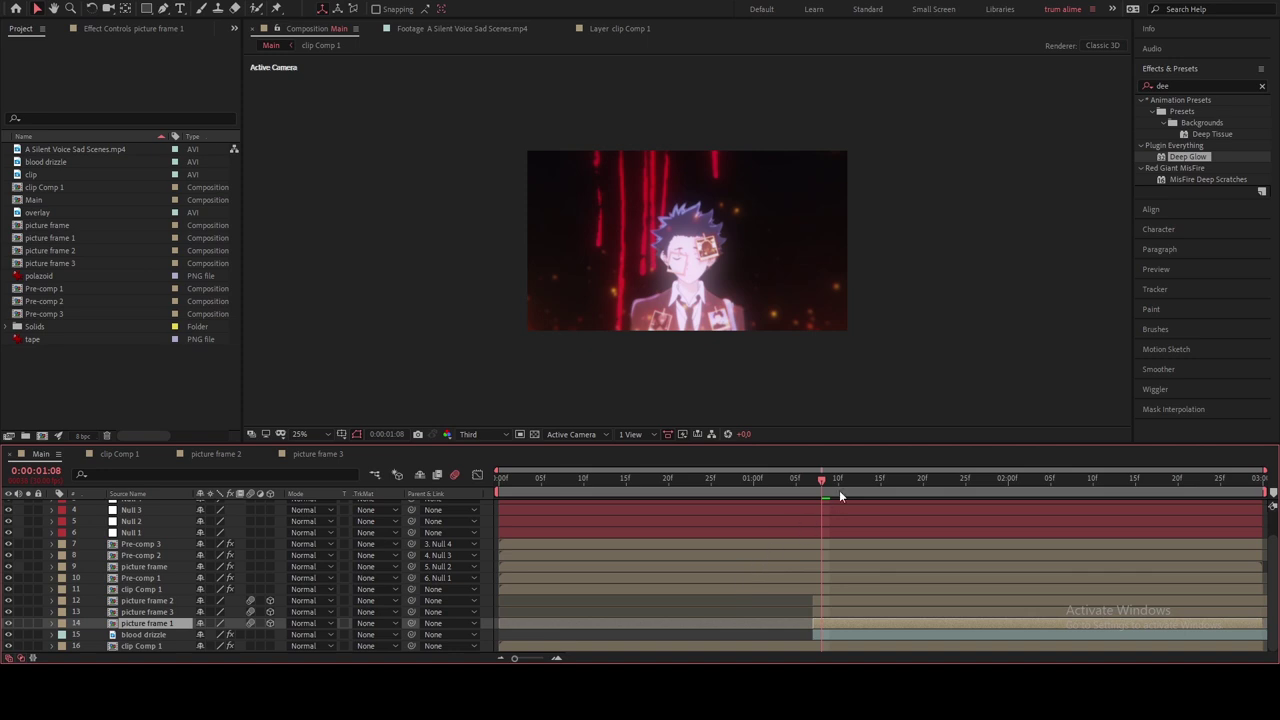
pyautogui.click(879, 481)
pyautogui.click(1064, 482)
pyautogui.click(489, 434)
pyautogui.click(503, 506)
# Step: Play the polaroid drop from 0:00:01:07 and inspect frames at 1:26, 2:12 and 2:18
pyautogui.click(815, 478)
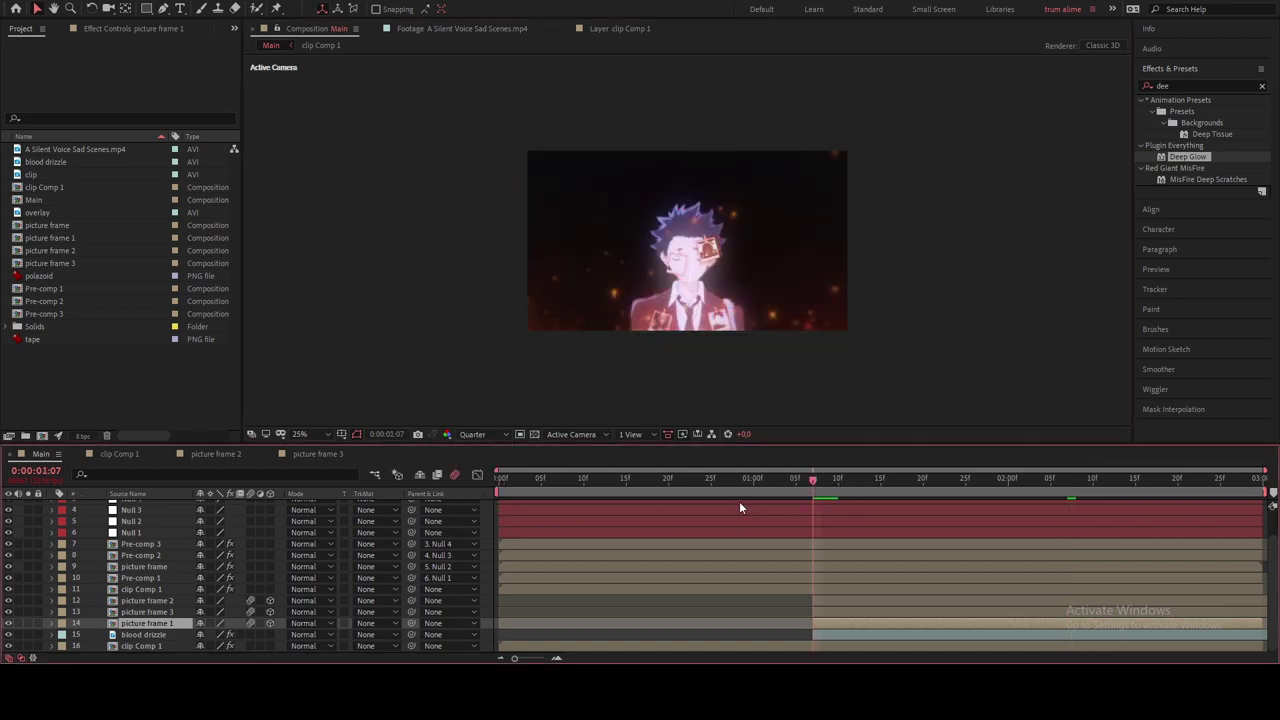
pyautogui.press('space')
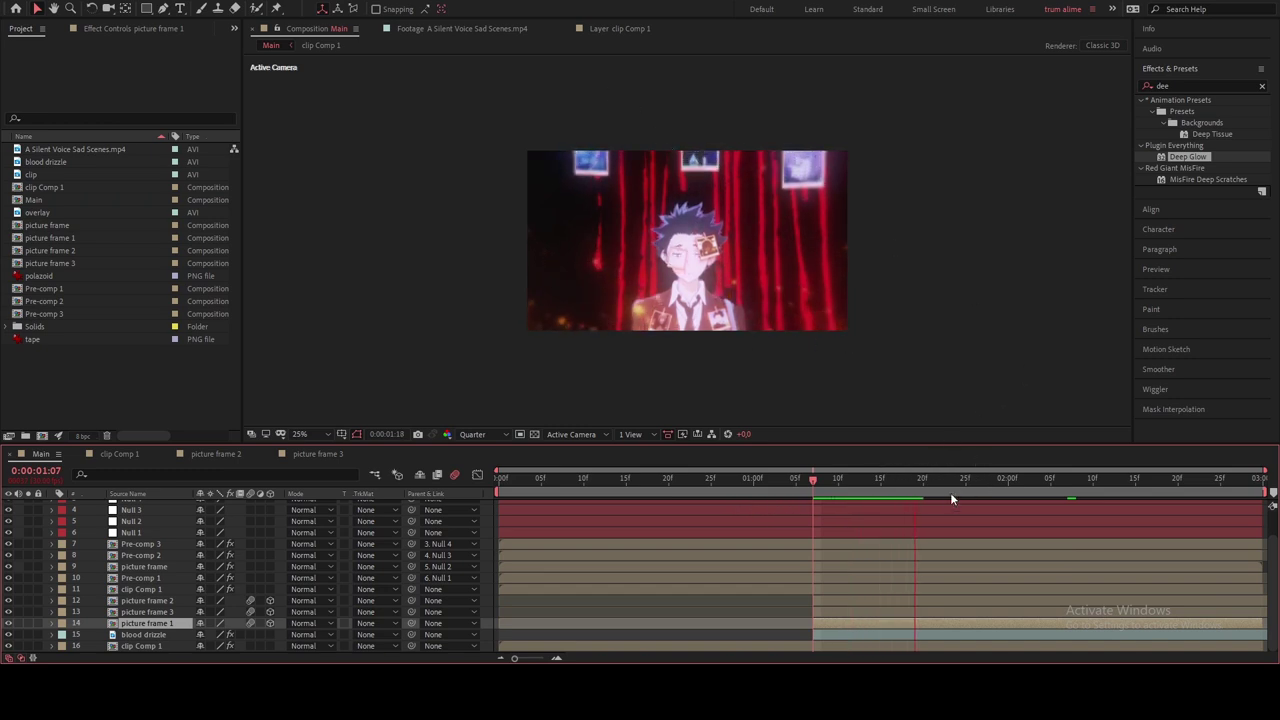
pyautogui.click(975, 486)
pyautogui.click(1110, 486)
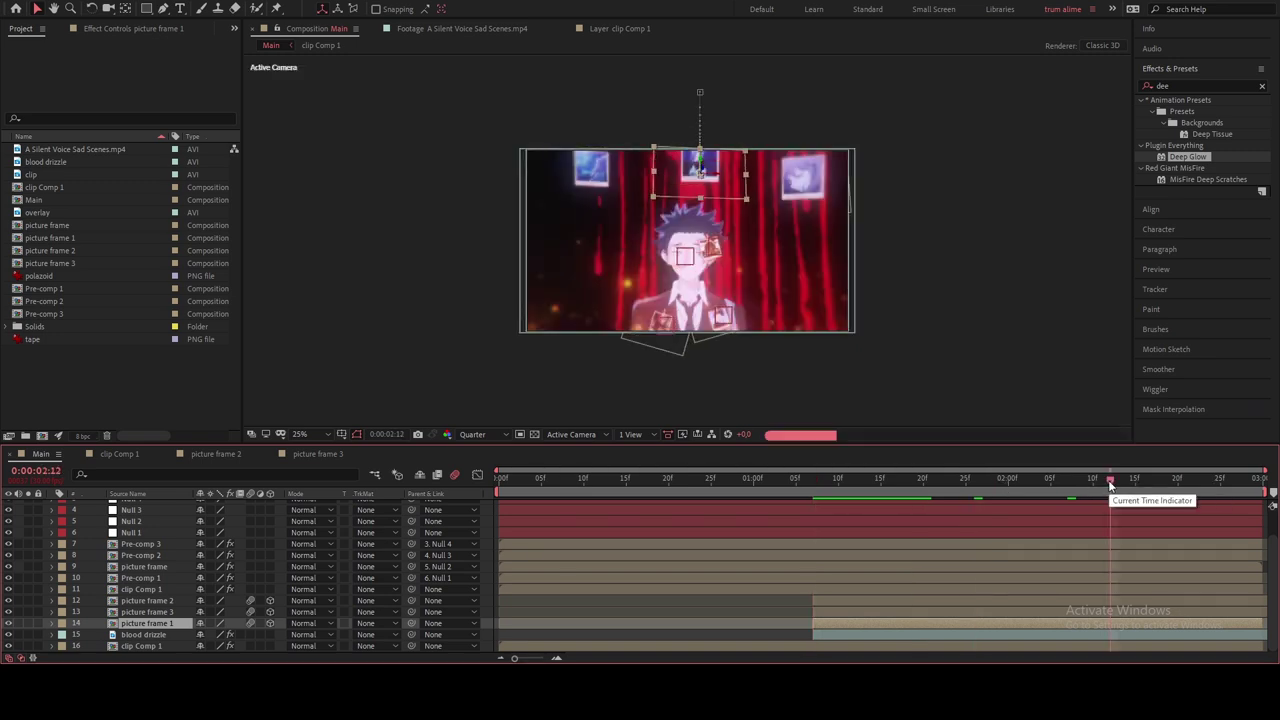
pyautogui.click(1160, 486)
# Step: Set the viewer to 100% and create a new solid above the overlay layer
pyautogui.click(300, 434)
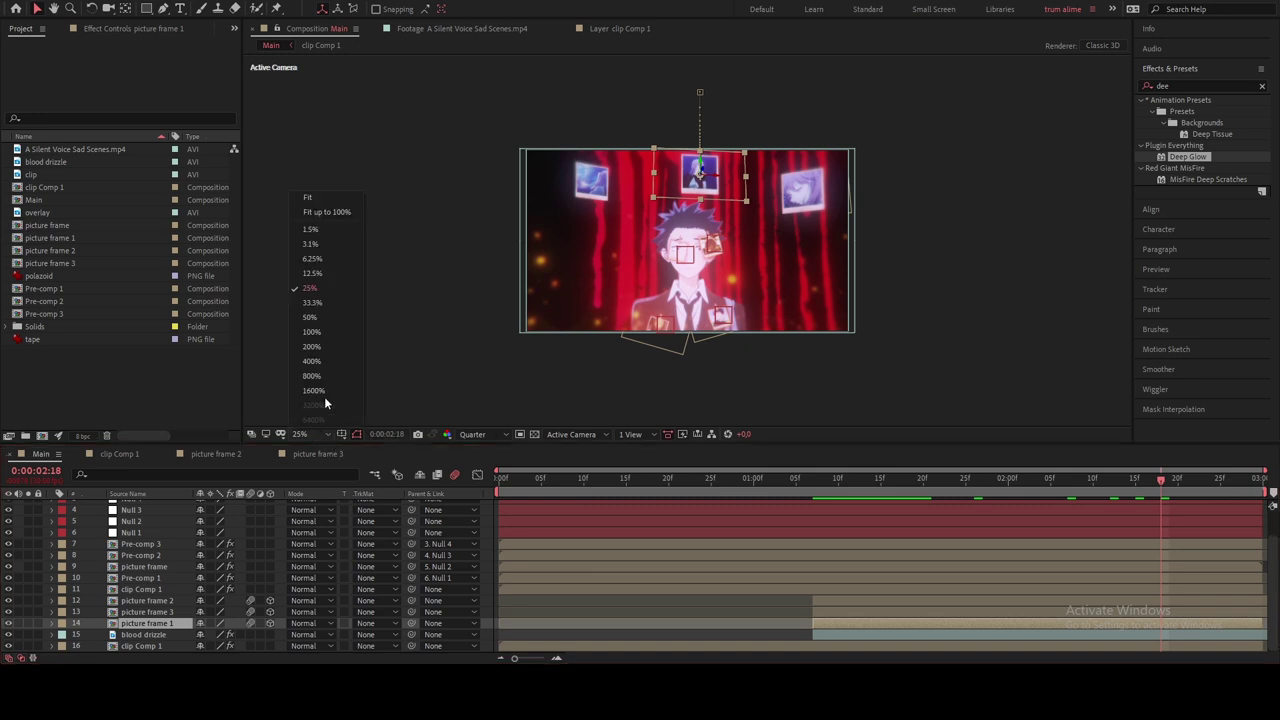
pyautogui.click(345, 219)
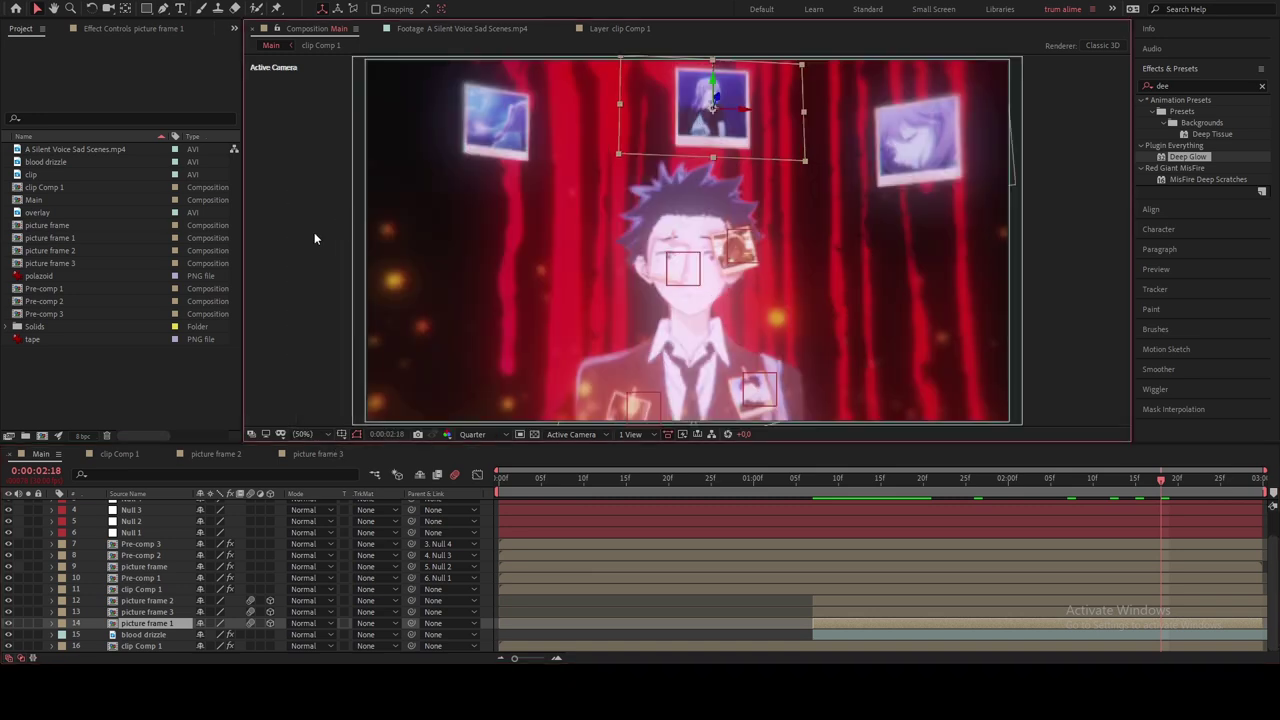
pyautogui.click(314, 238)
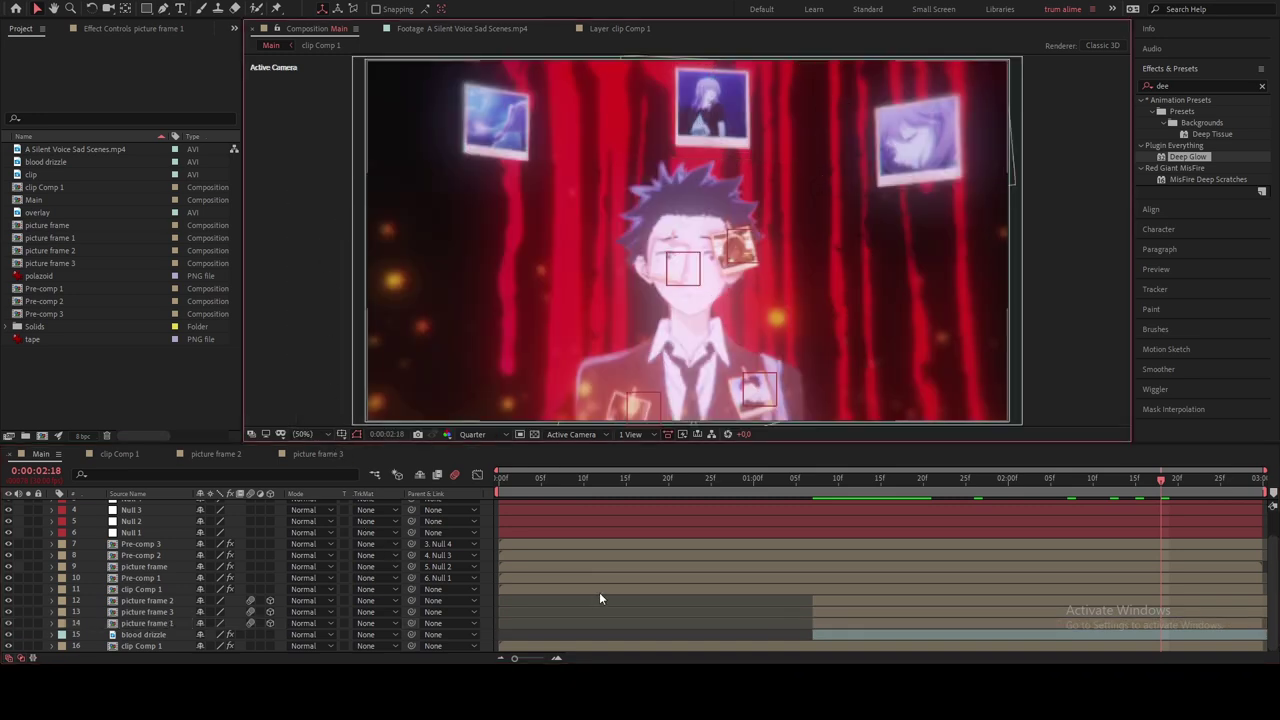
pyautogui.scroll(2, 599, 592)
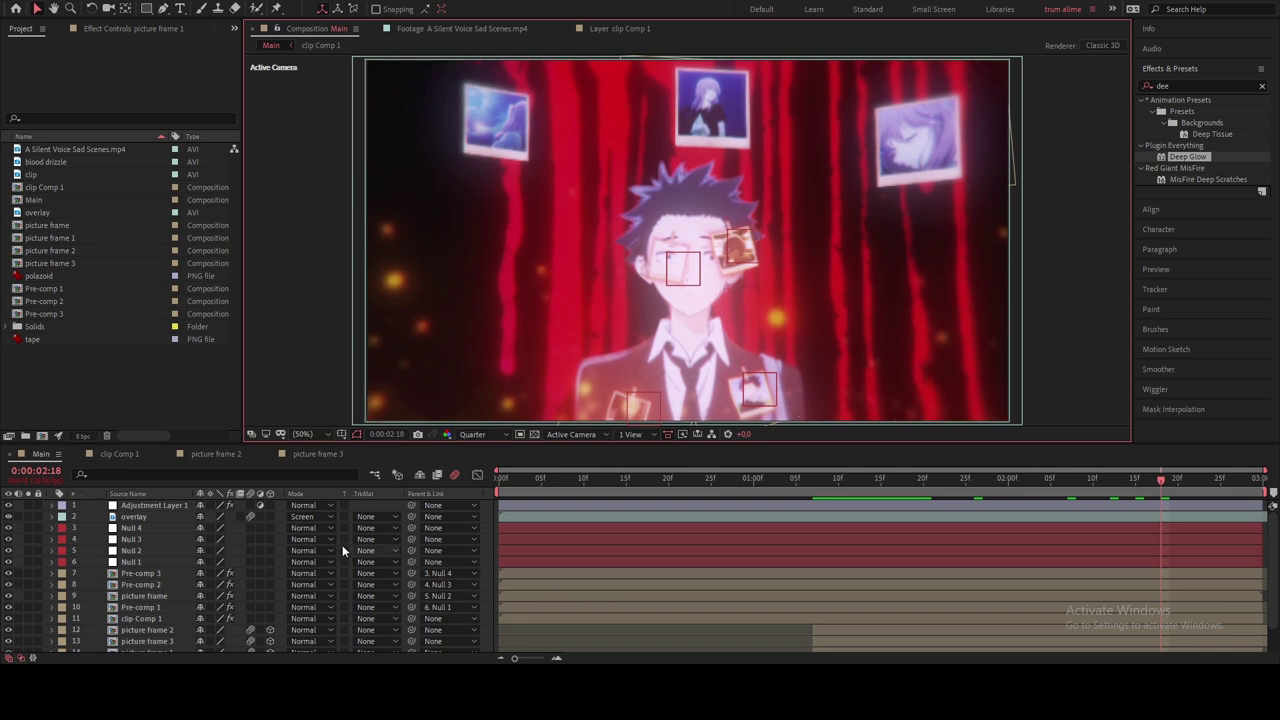
pyautogui.click(172, 517)
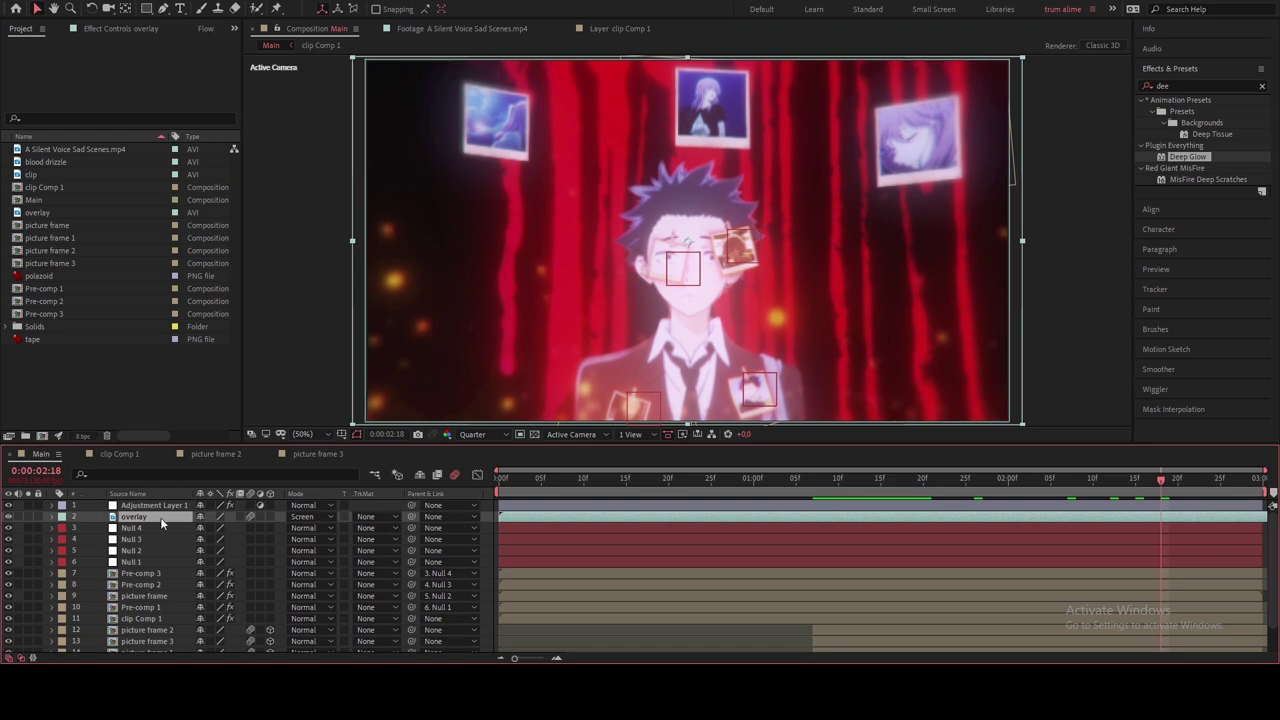
pyautogui.hotkey('ctrl', 'y')
# Step: Name the new black solid 'optical flare' and apply Video Copilot Optical Flares to it
pyautogui.press('BackSpace')
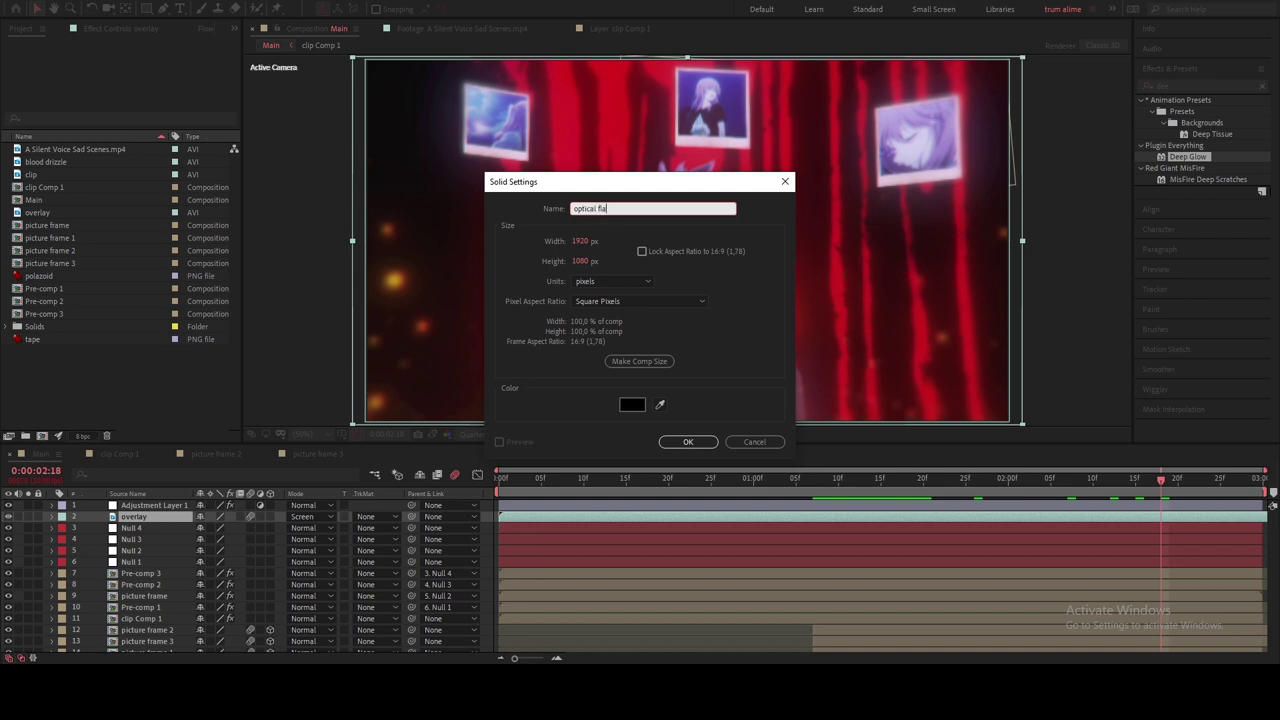
pyautogui.press('Return')
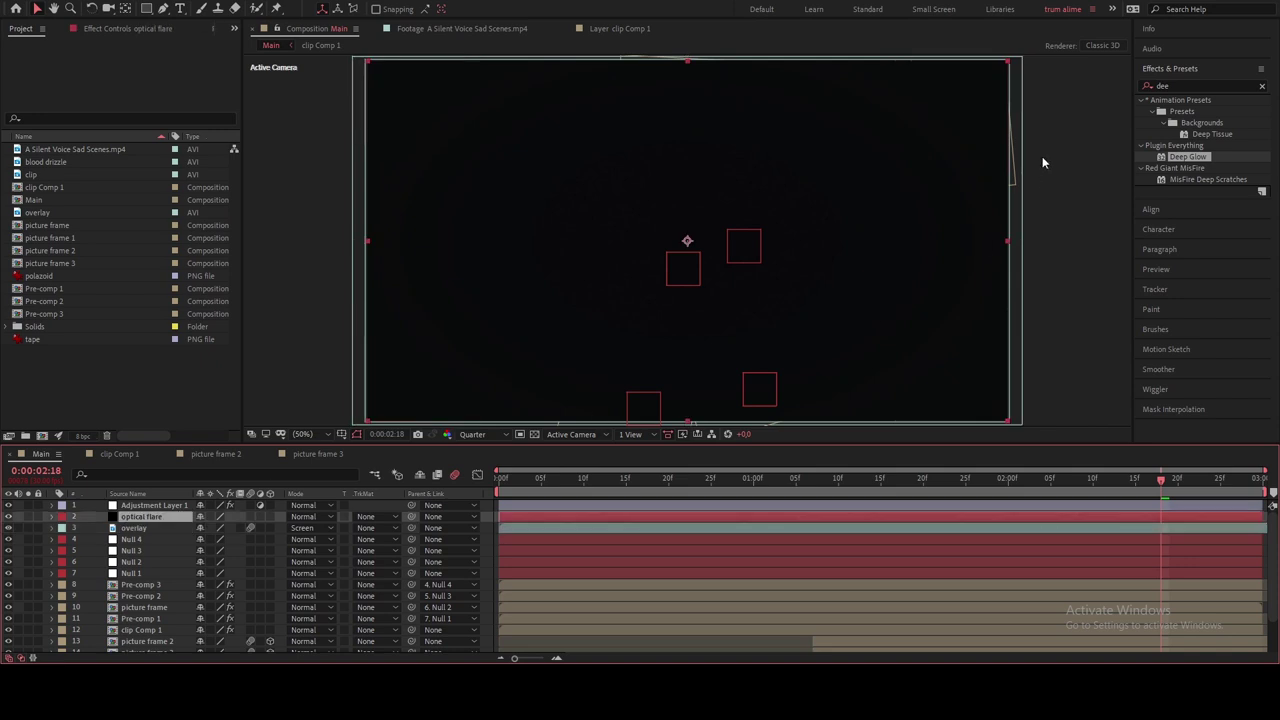
pyautogui.doubleClick(1171, 85)
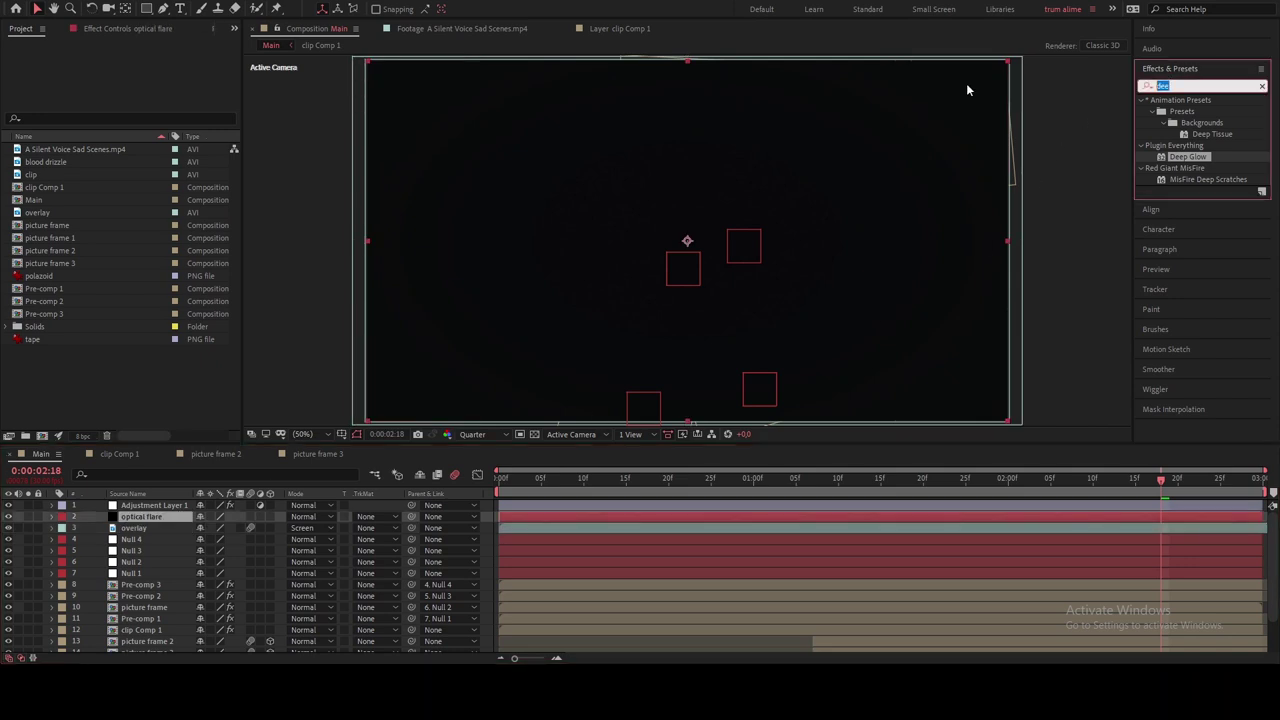
pyautogui.write('overflo')
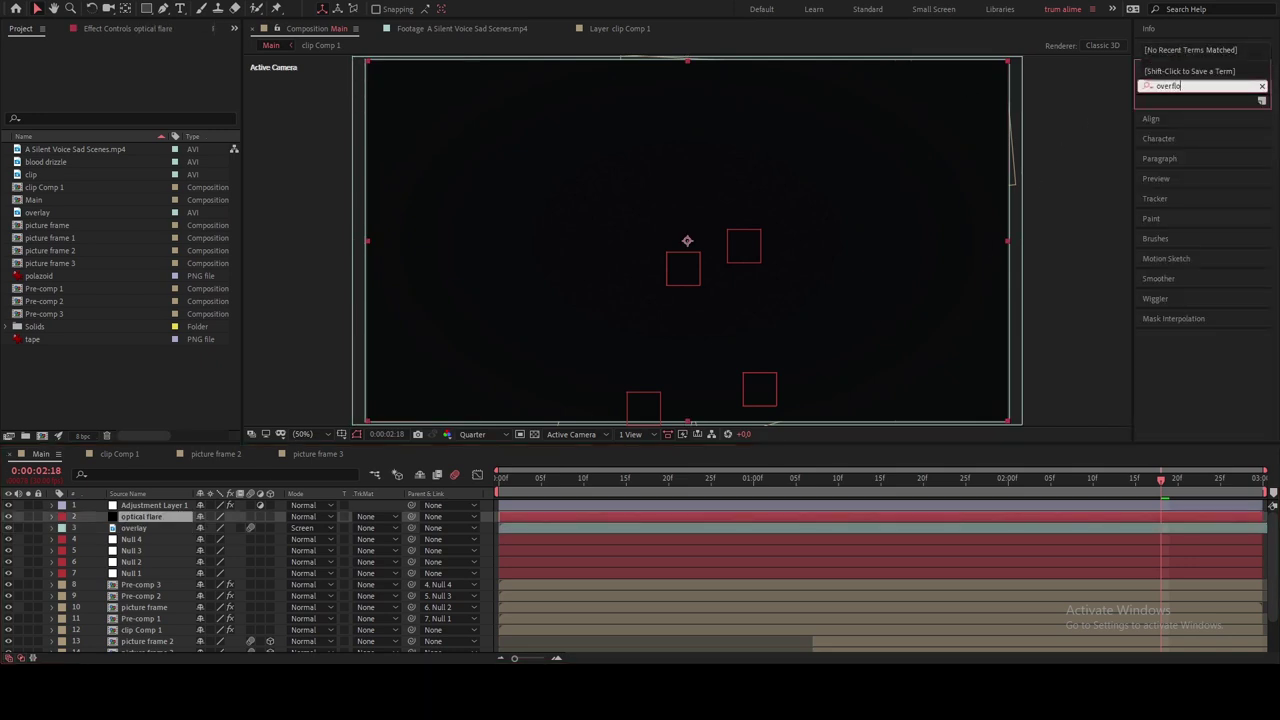
pyautogui.press('BackSpace')
pyautogui.press('BackSpace')
pyautogui.press('BackSpace')
pyautogui.press('BackSpace')
pyautogui.press('BackSpace')
pyautogui.write('optical')
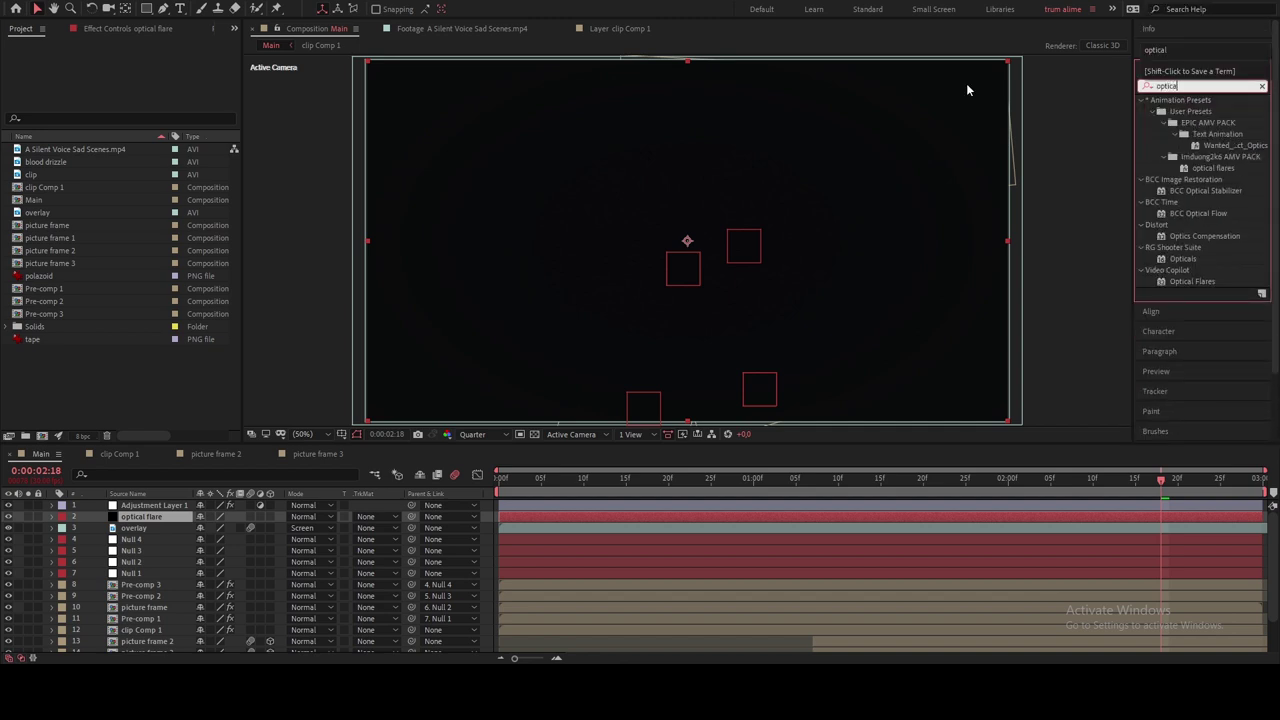
pyautogui.doubleClick(1203, 226)
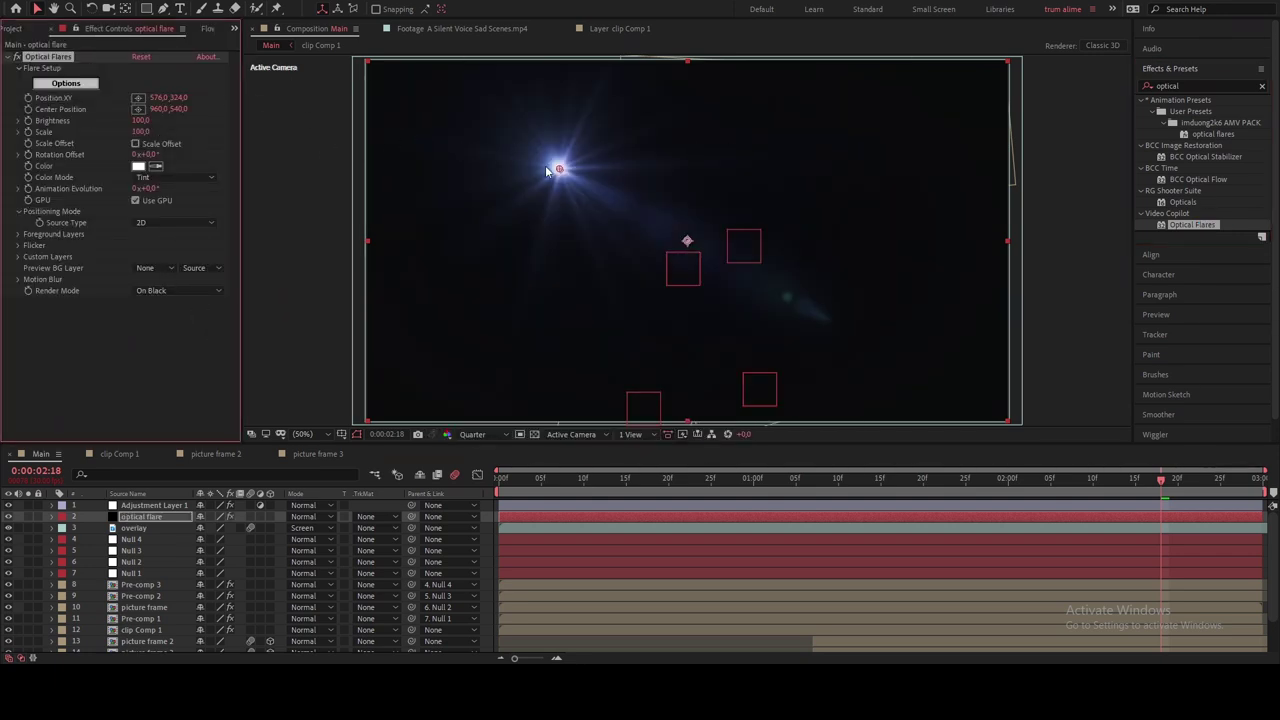
# Step: Clear the default flare stack and rebuild it with a Streak and a Glow at 16.5% scale
pyautogui.click(66, 83)
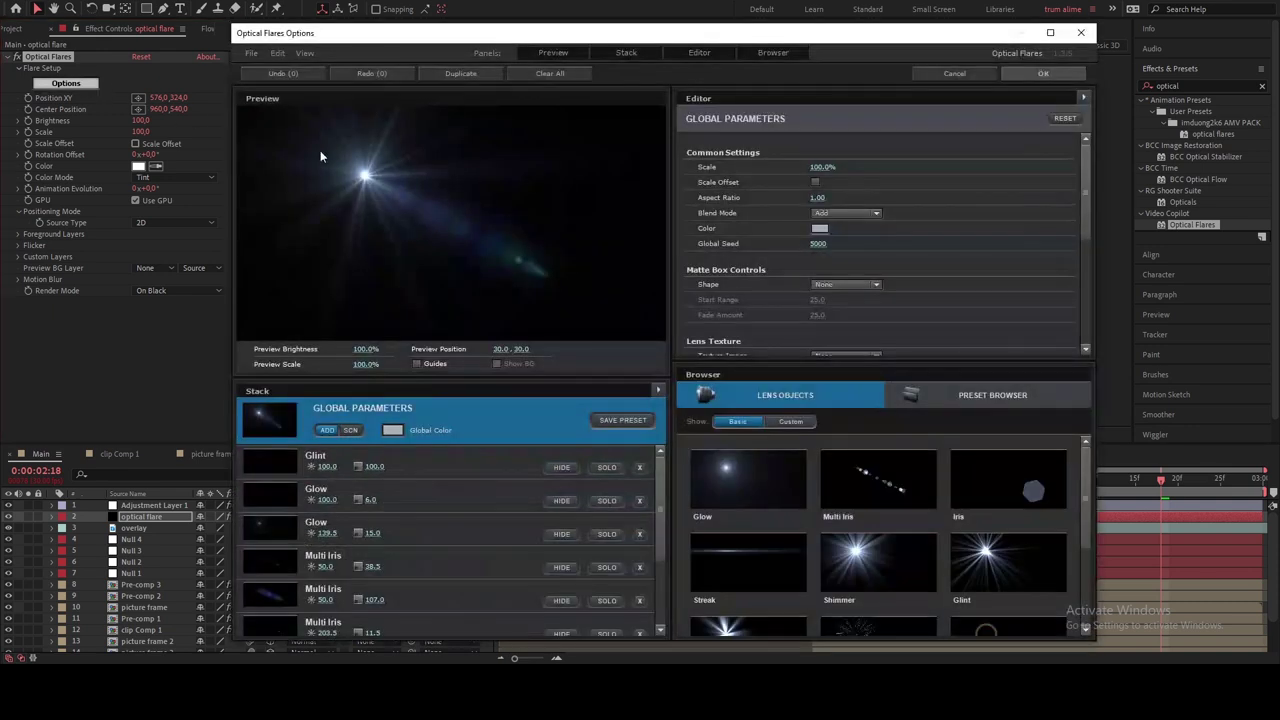
pyautogui.click(550, 73)
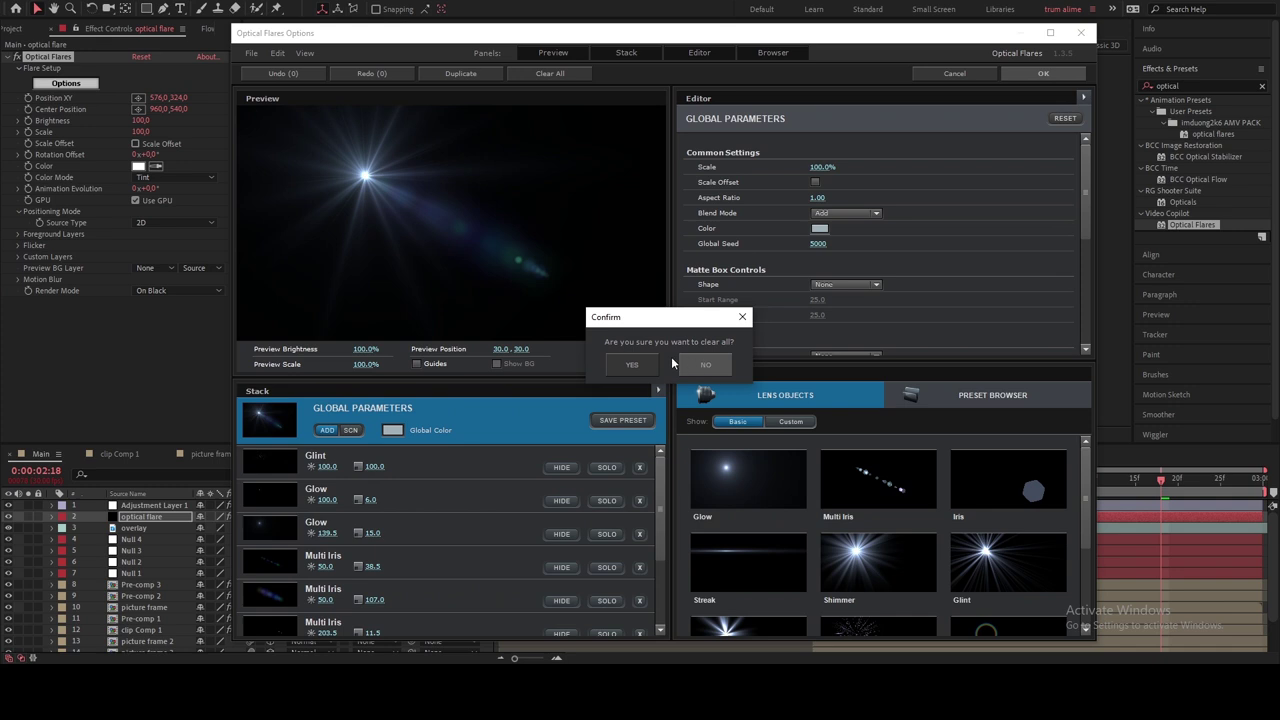
pyautogui.click(633, 365)
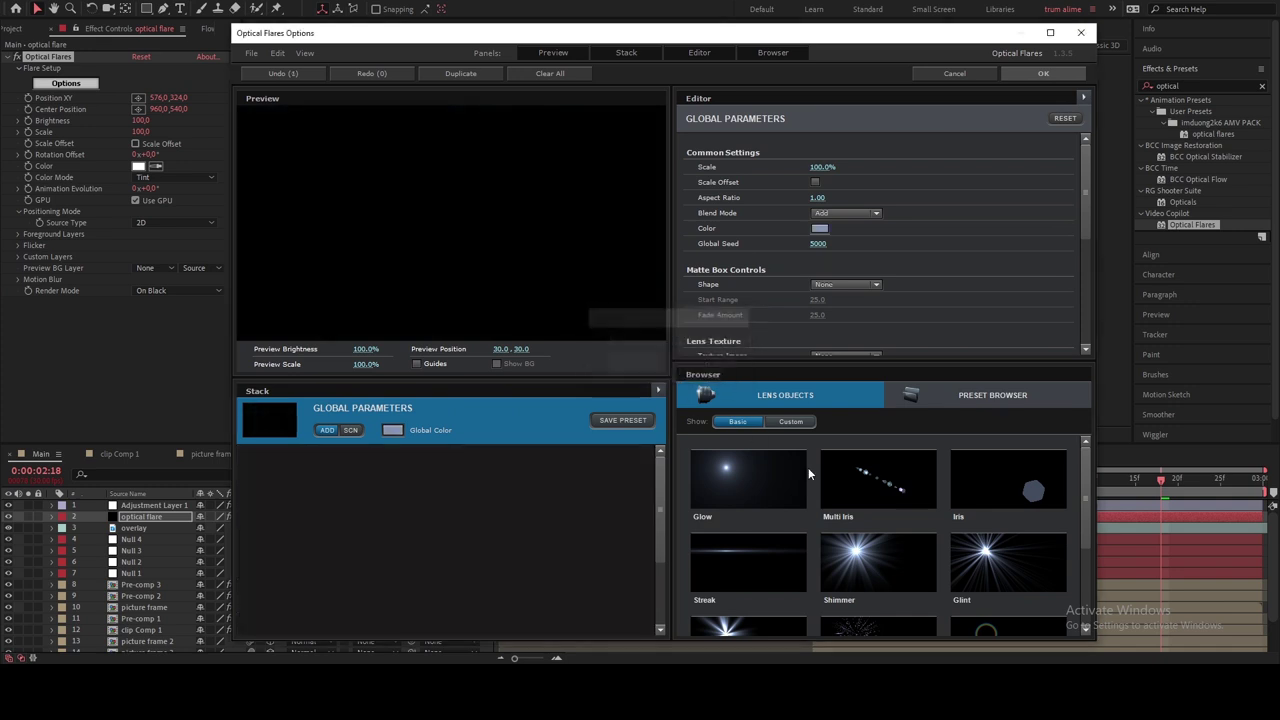
pyautogui.click(730, 555)
pyautogui.click(732, 481)
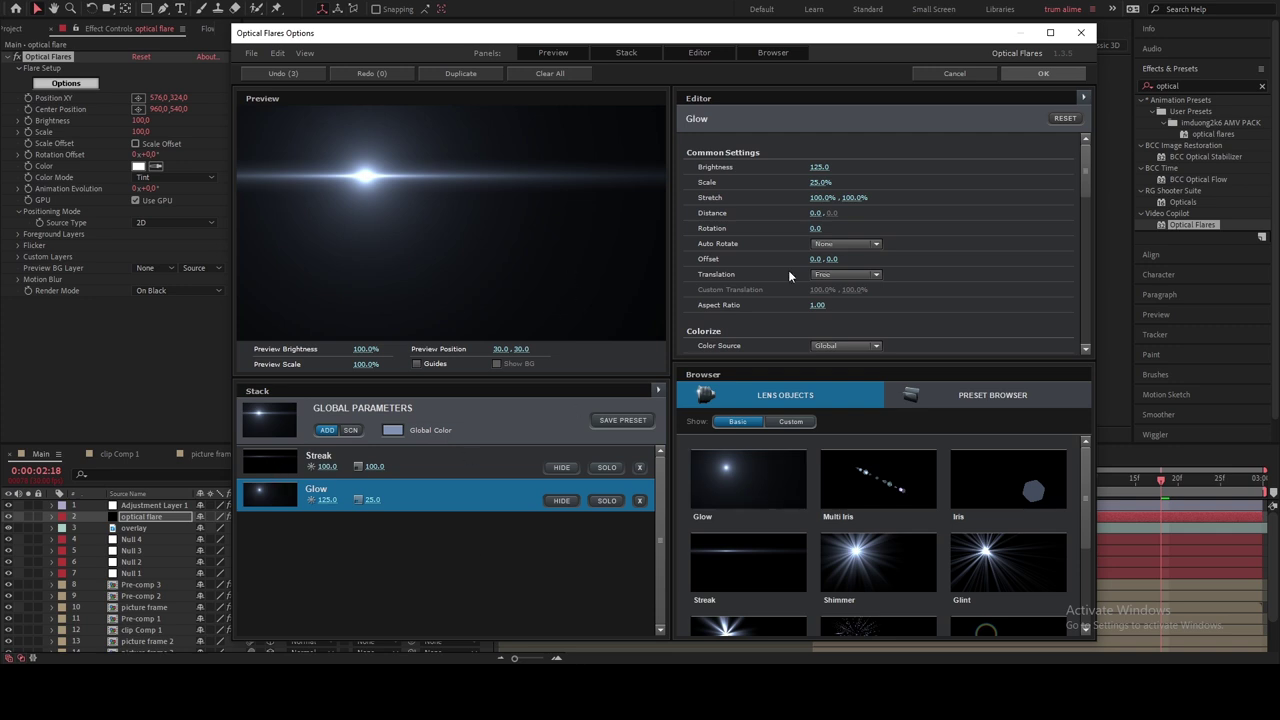
pyautogui.moveTo(818, 182); pyautogui.dragTo(805, 169)
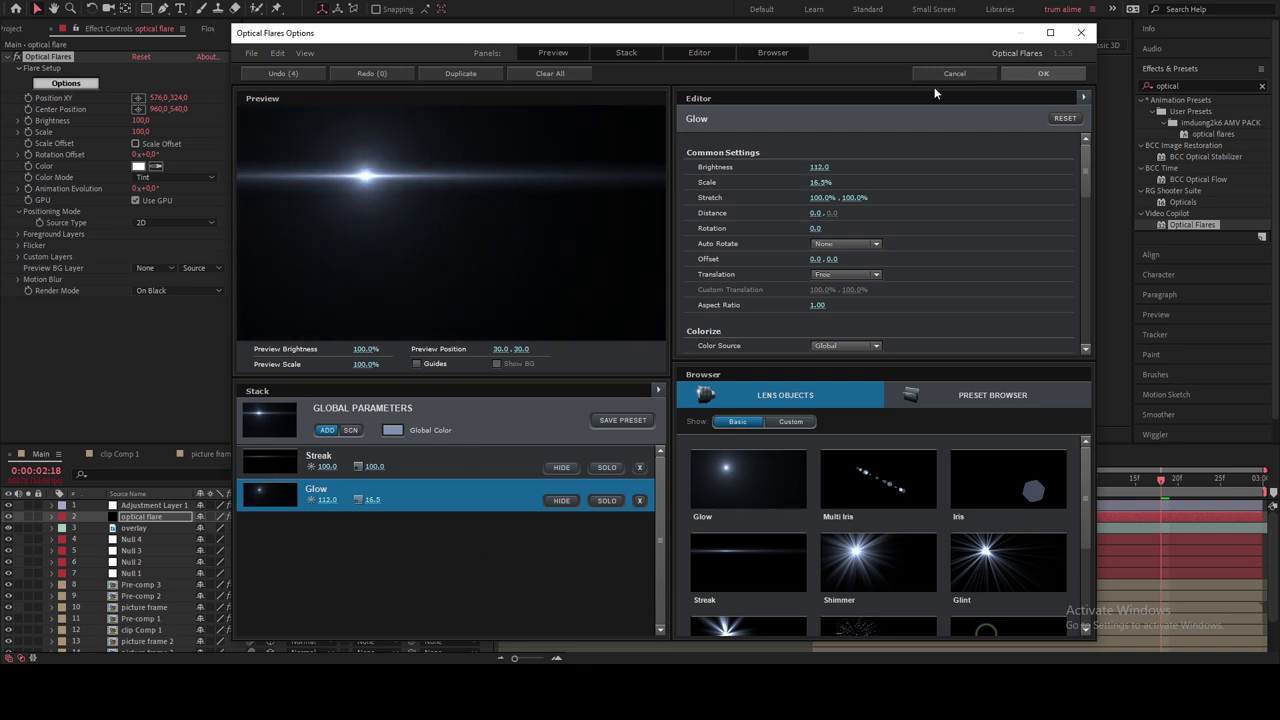
pyautogui.click(1043, 73)
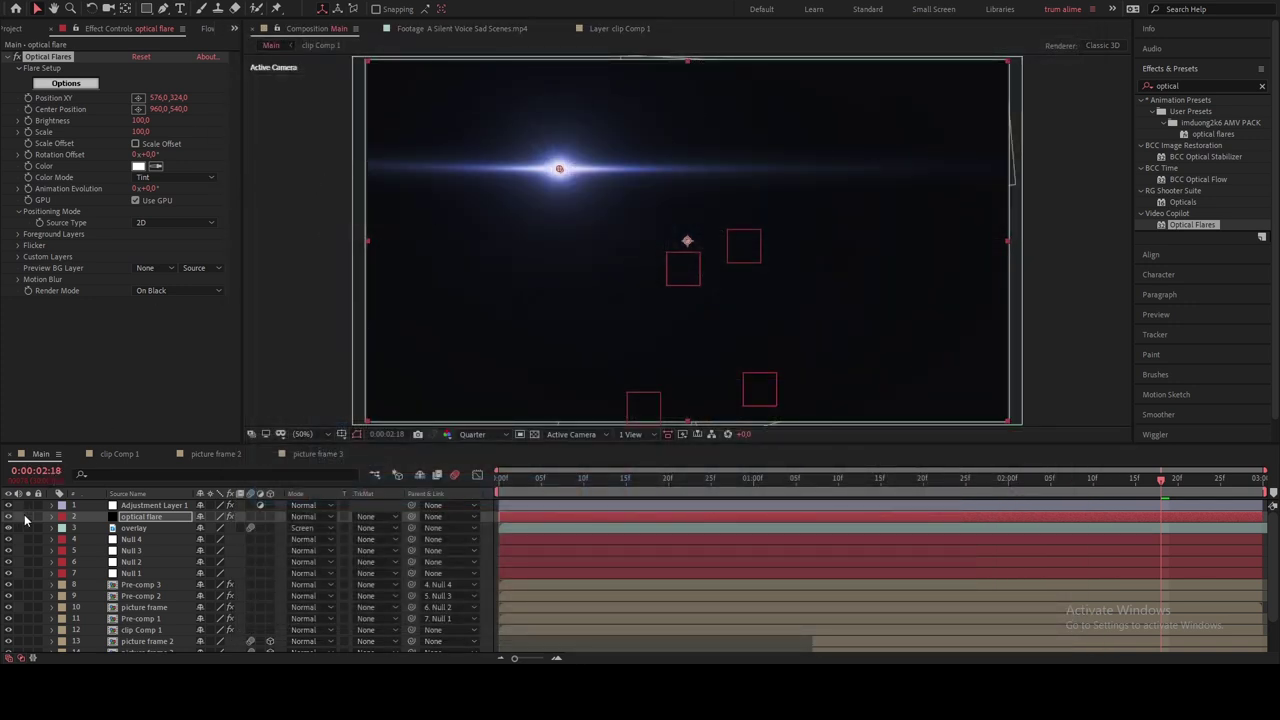
# Step: Set the flare's Render Mode to On Transparent and move it to the top-right corner
pyautogui.click(165, 290)
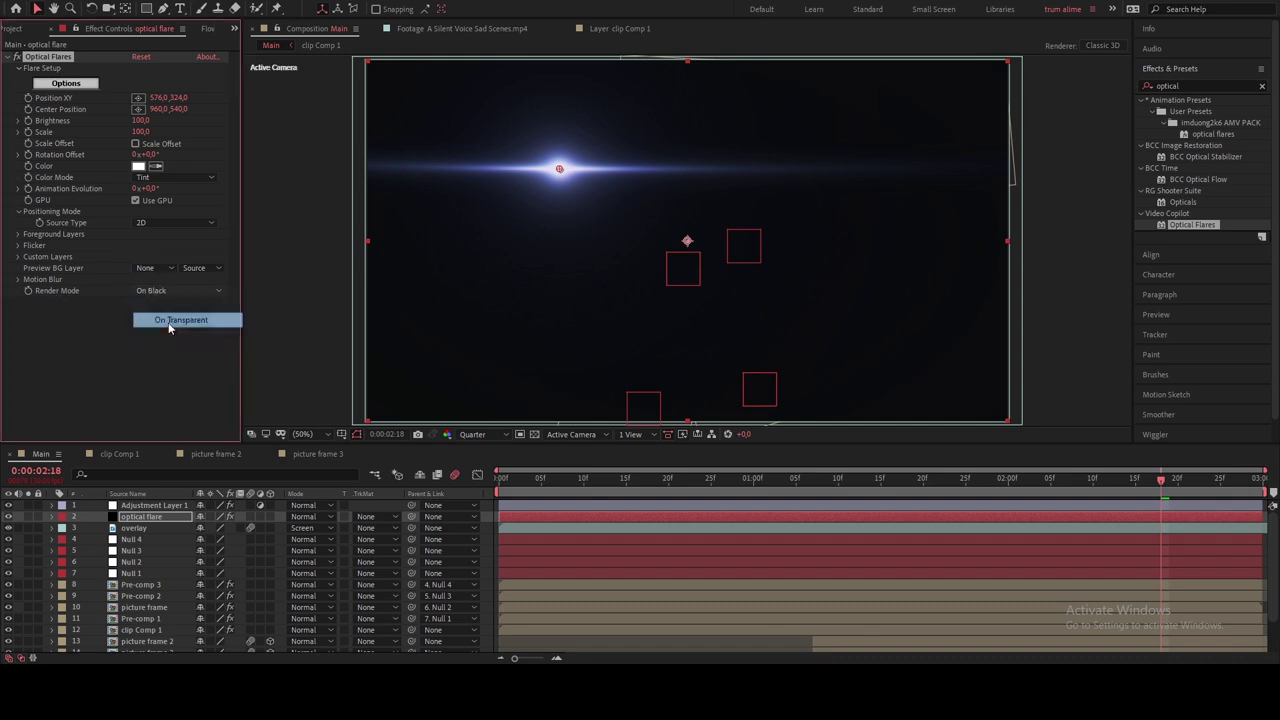
pyautogui.click(170, 320)
pyautogui.moveTo(559, 170); pyautogui.dragTo(985, 97)
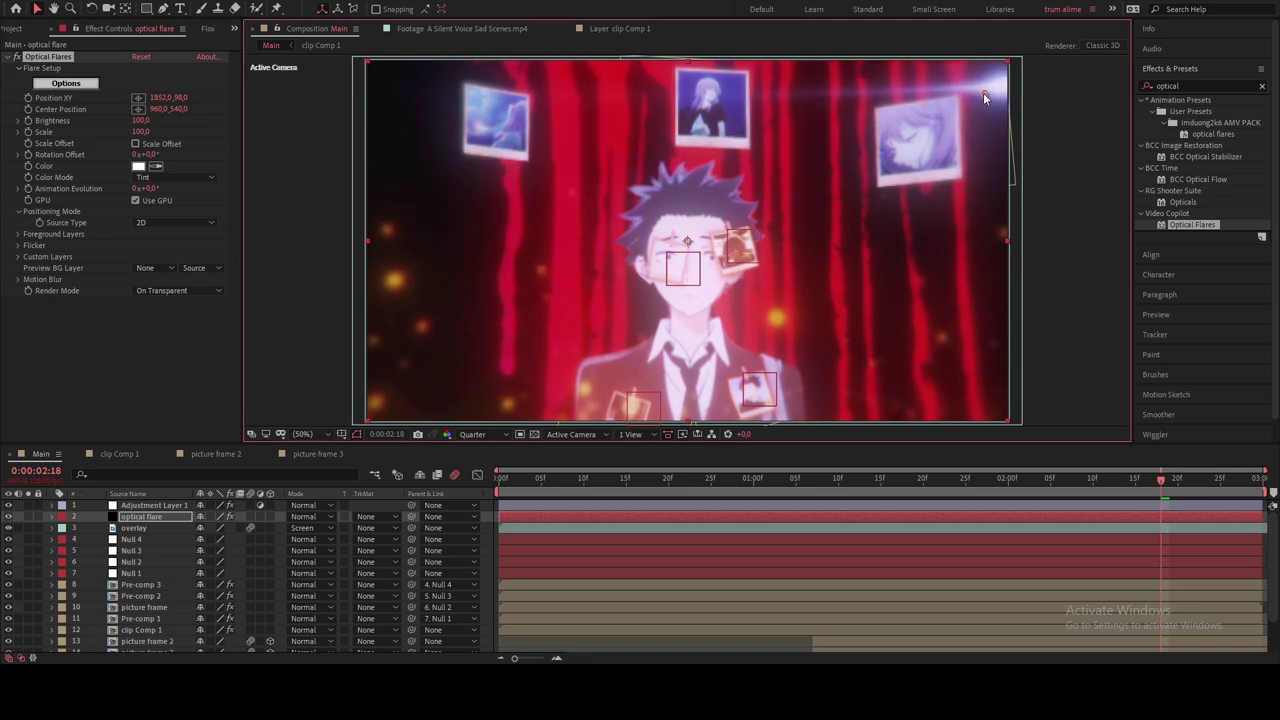
# Step: Duplicate the flare layer, move the copy's flare to the upper left and rotate it 10°
pyautogui.click(167, 516)
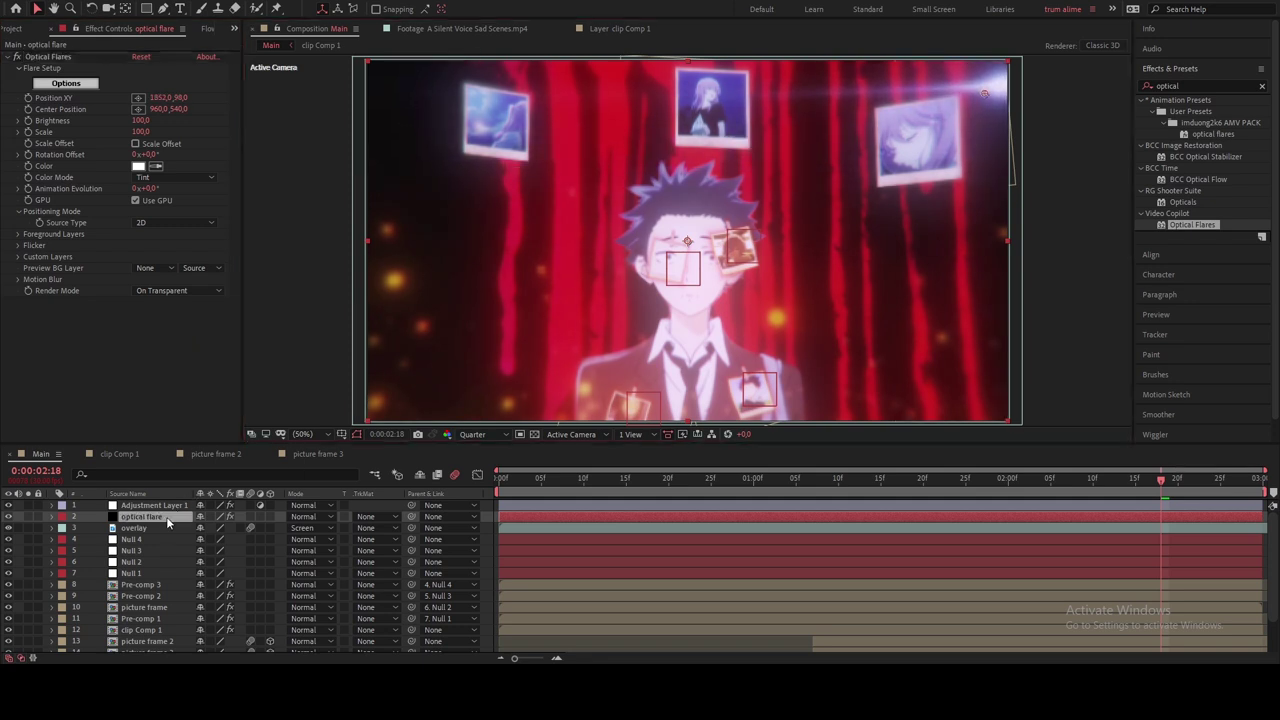
pyautogui.hotkey('ctrl', 'd')
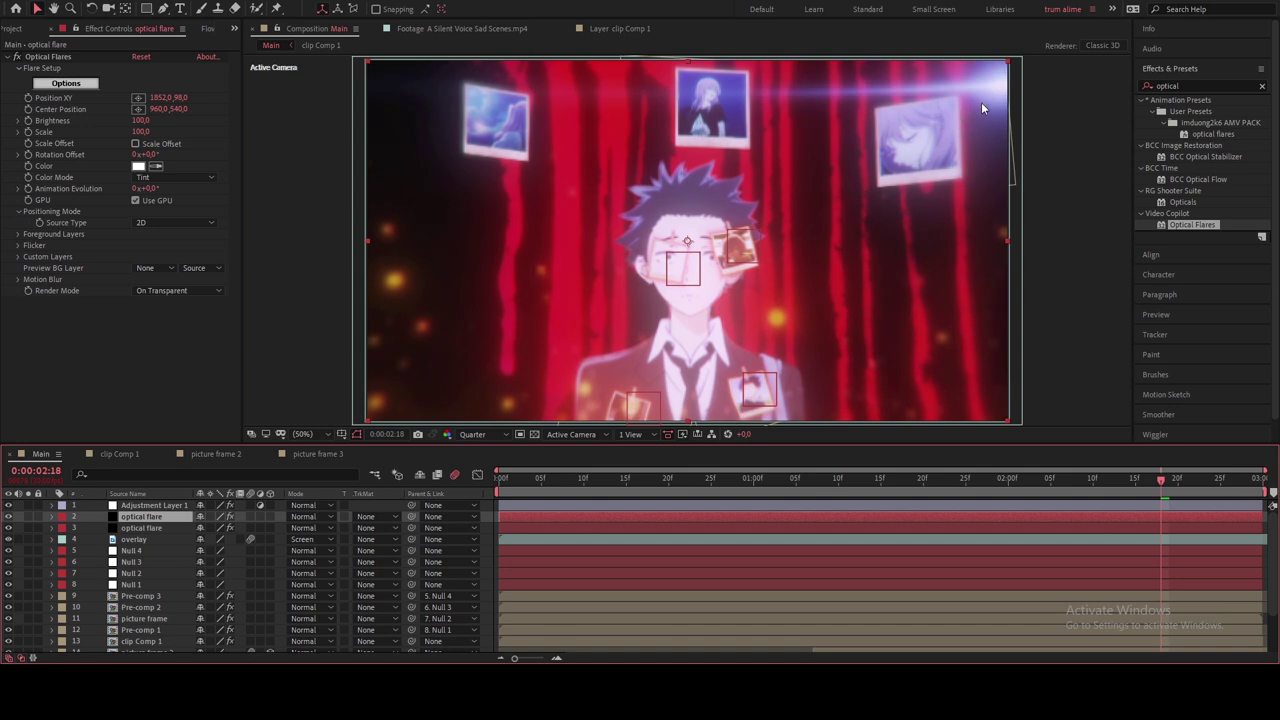
pyautogui.click(62, 57)
pyautogui.moveTo(980, 95); pyautogui.dragTo(424, 138)
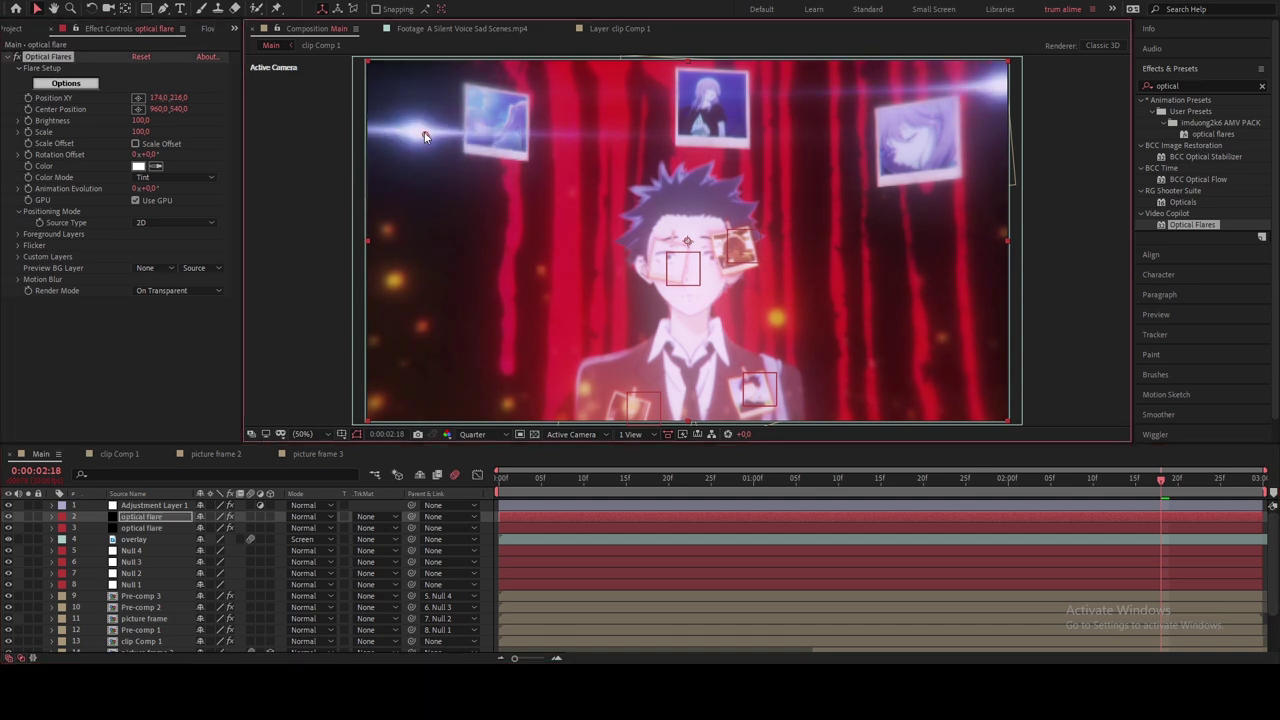
pyautogui.press('r')
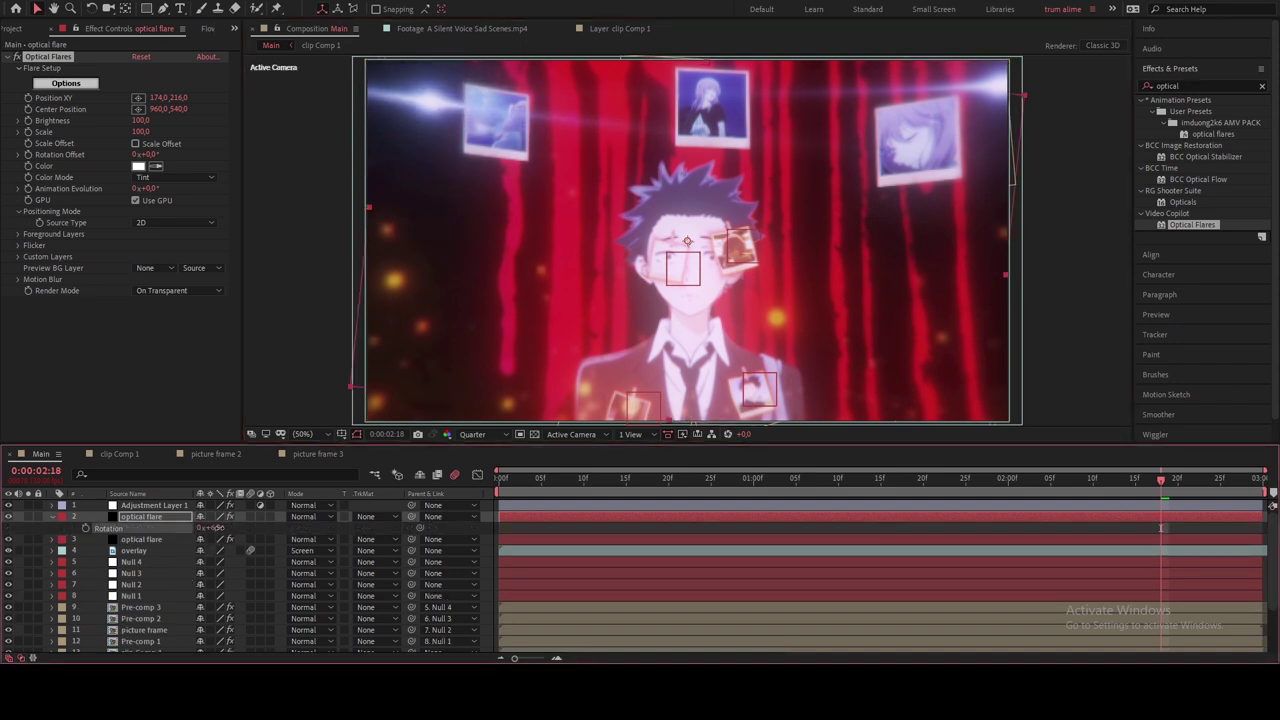
pyautogui.moveTo(214, 528); pyautogui.dragTo(224, 529)
pyautogui.click(560, 163)
pyautogui.moveTo(560, 177); pyautogui.dragTo(540, 176)
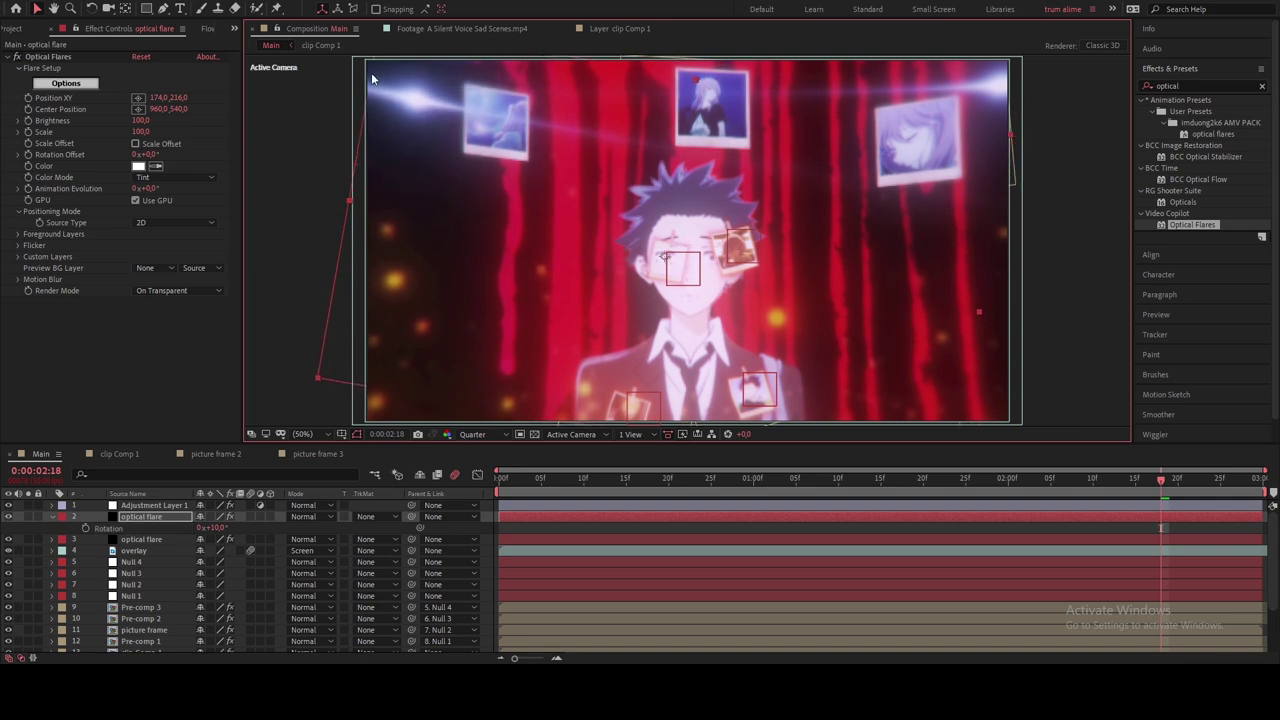
pyautogui.moveTo(425, 141); pyautogui.dragTo(417, 136)
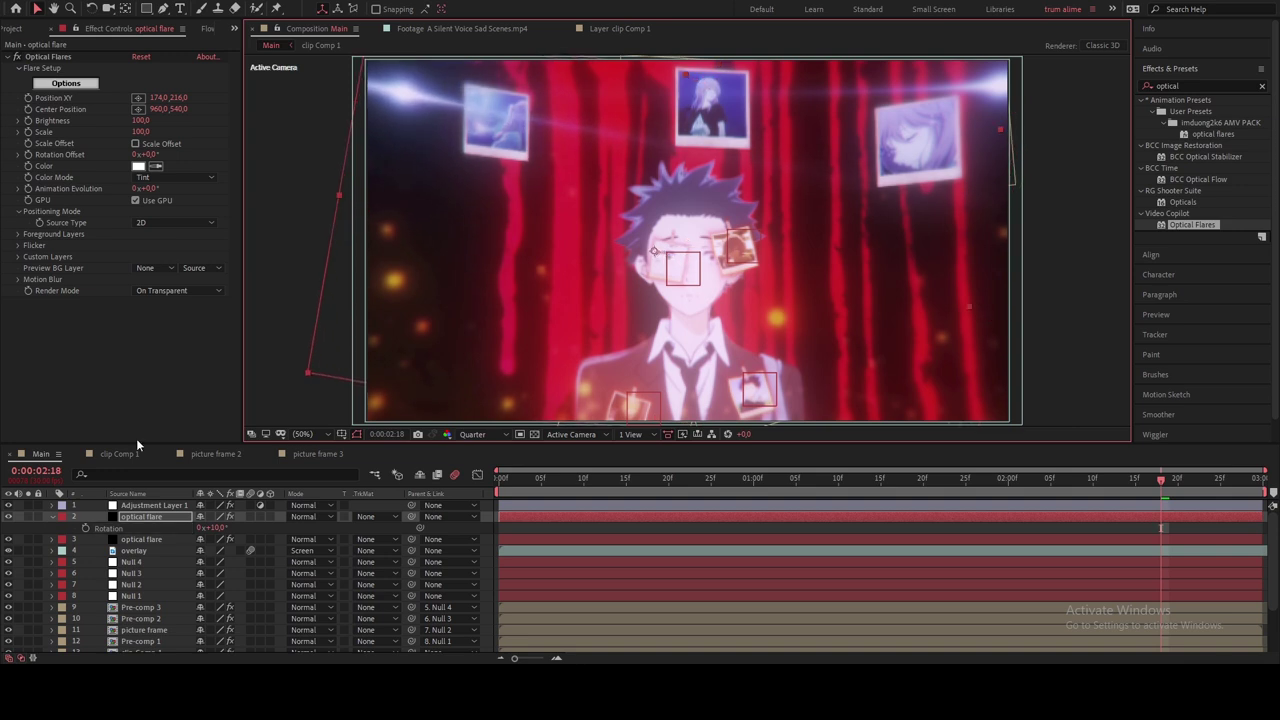
# Step: Move the rotated flare layer below the picture frames, just above blood drizzle
pyautogui.moveTo(153, 519); pyautogui.dragTo(162, 640)
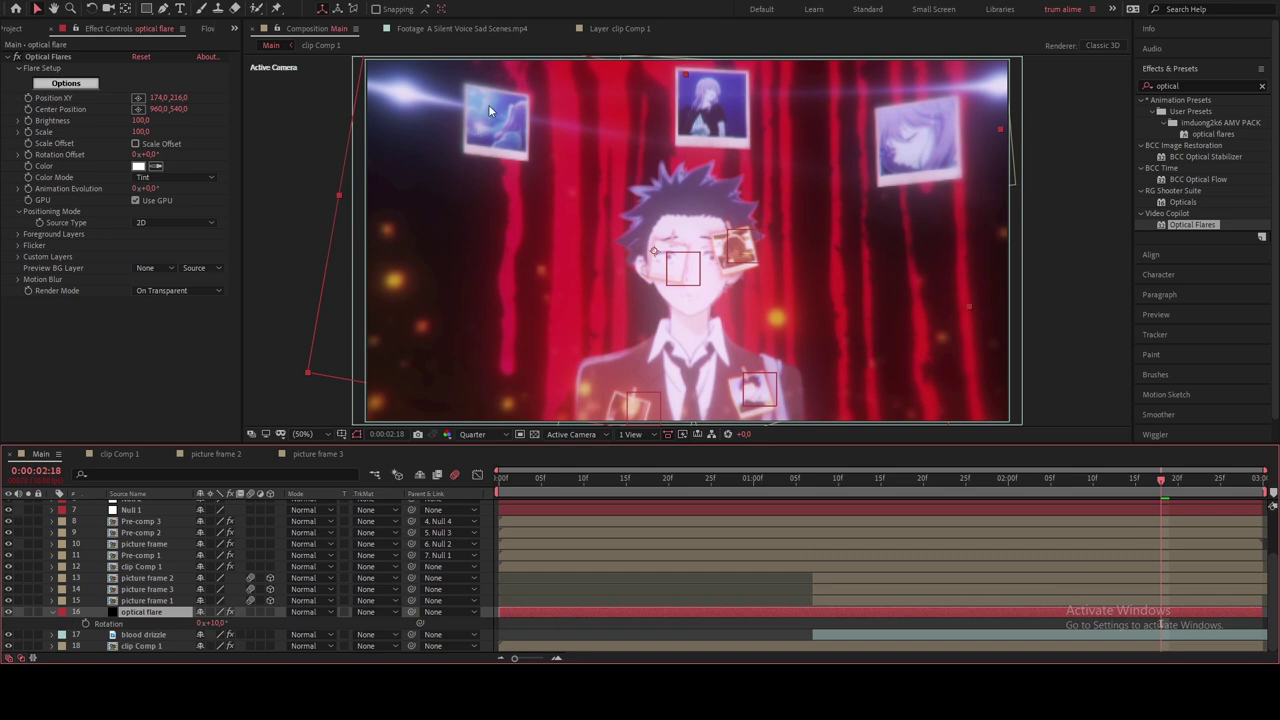
pyautogui.click(53, 613)
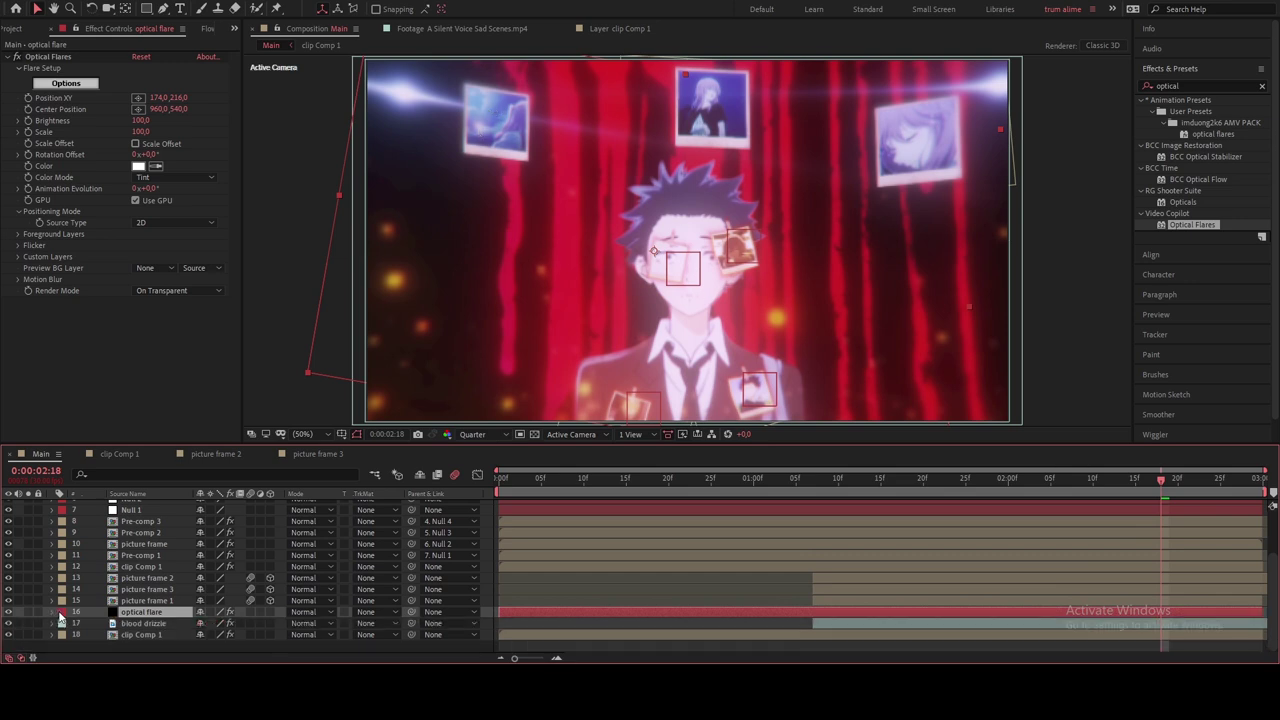
pyautogui.click(557, 602)
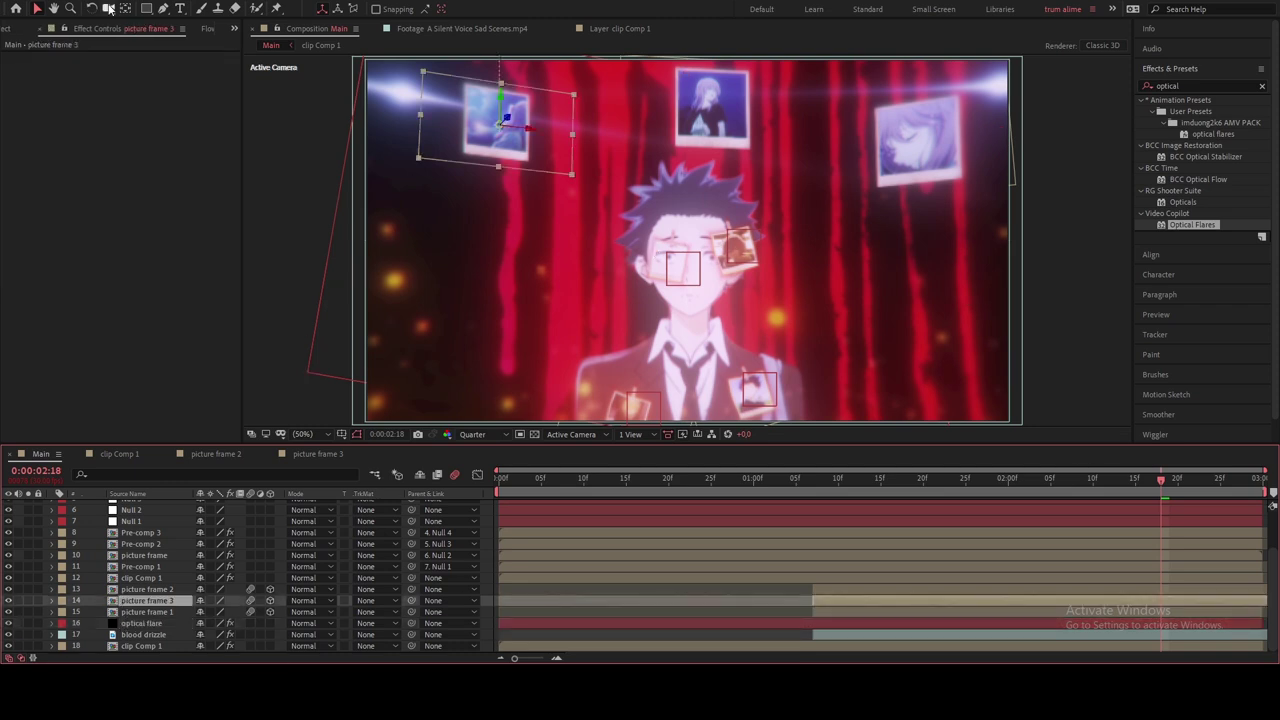
# Step: Create a solid named 'Particular' above blood drizzle and apply Trapcode Particular to it
pyautogui.click(160, 635)
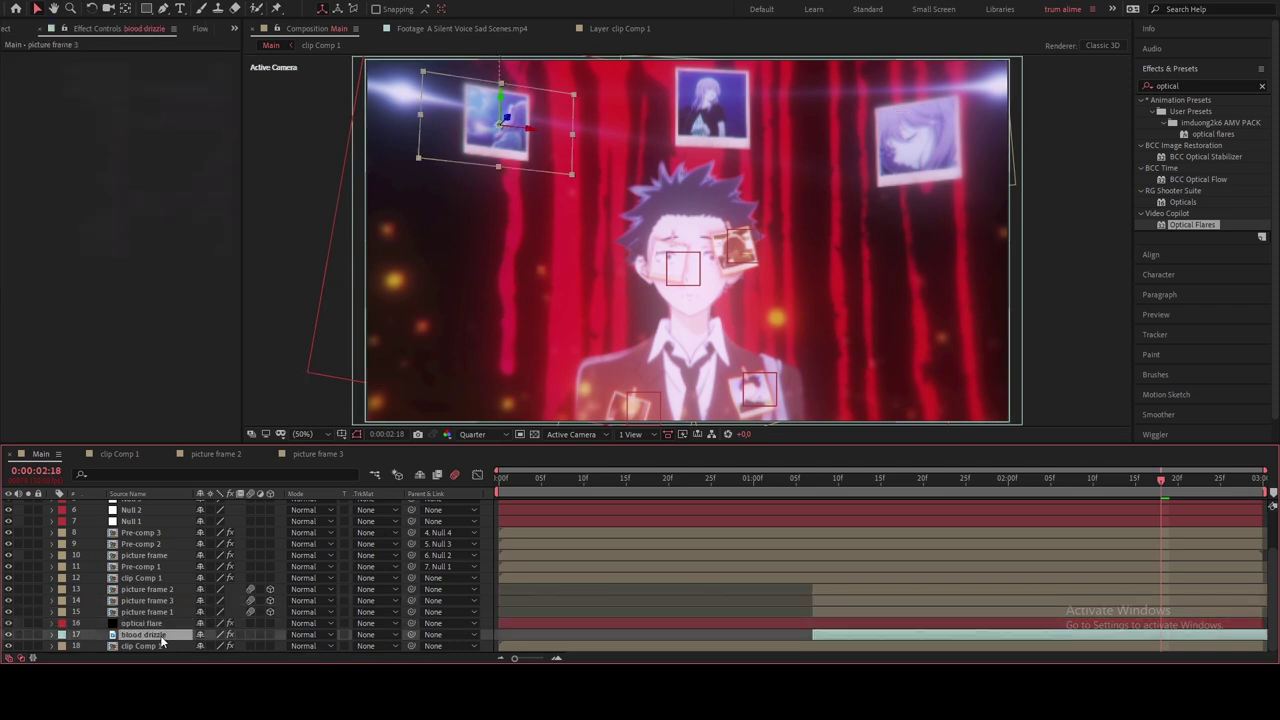
pyautogui.hotkey('ctrl', 'shift', 'y')
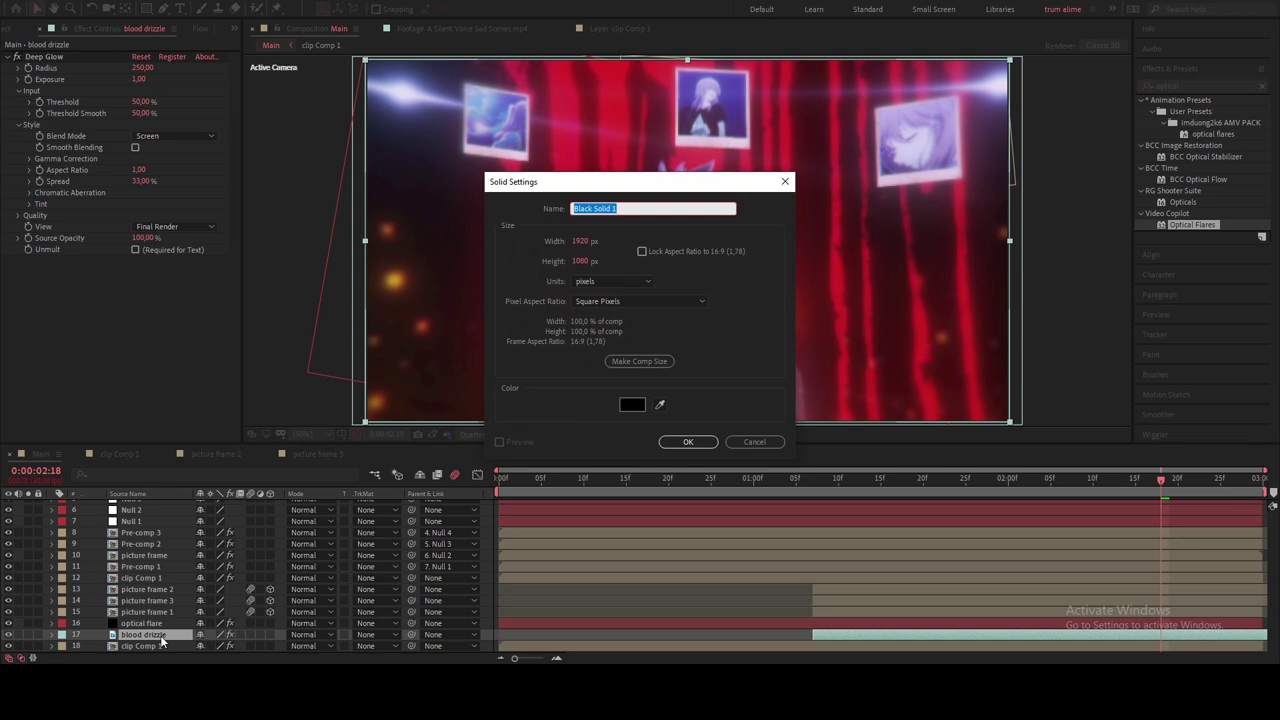
pyautogui.write('Particular')
pyautogui.press('Return')
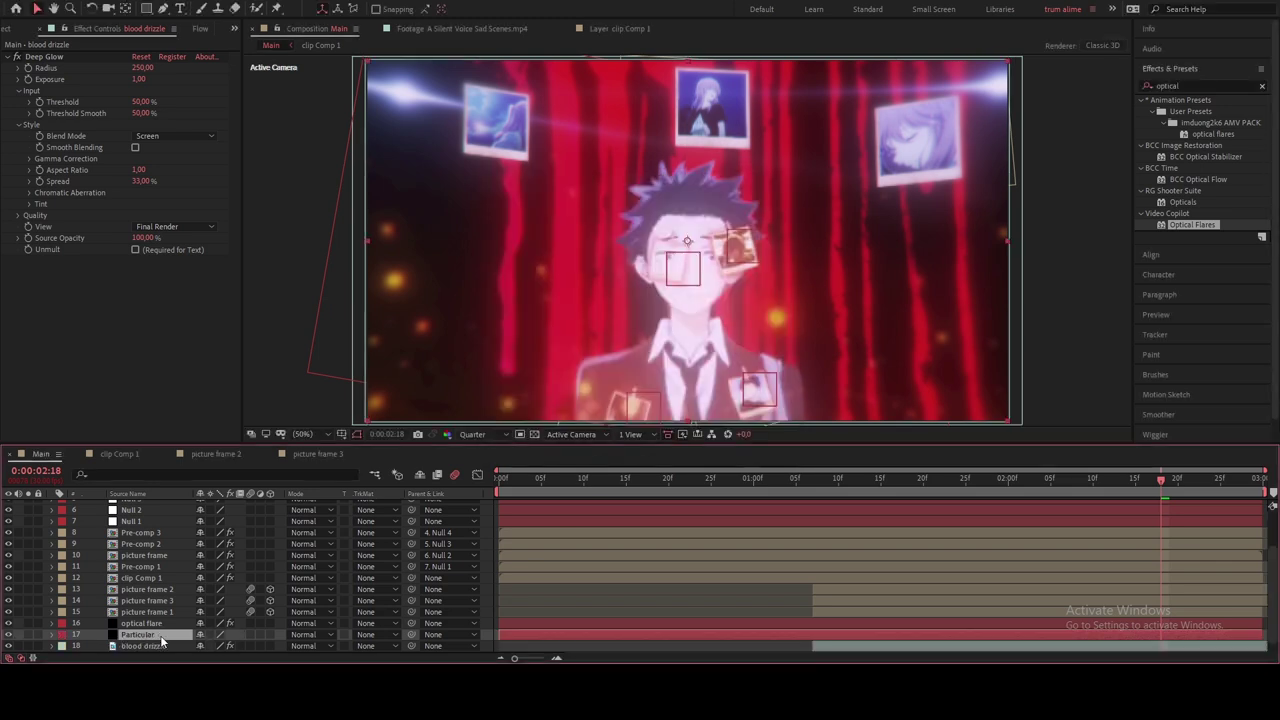
pyautogui.click(1195, 85)
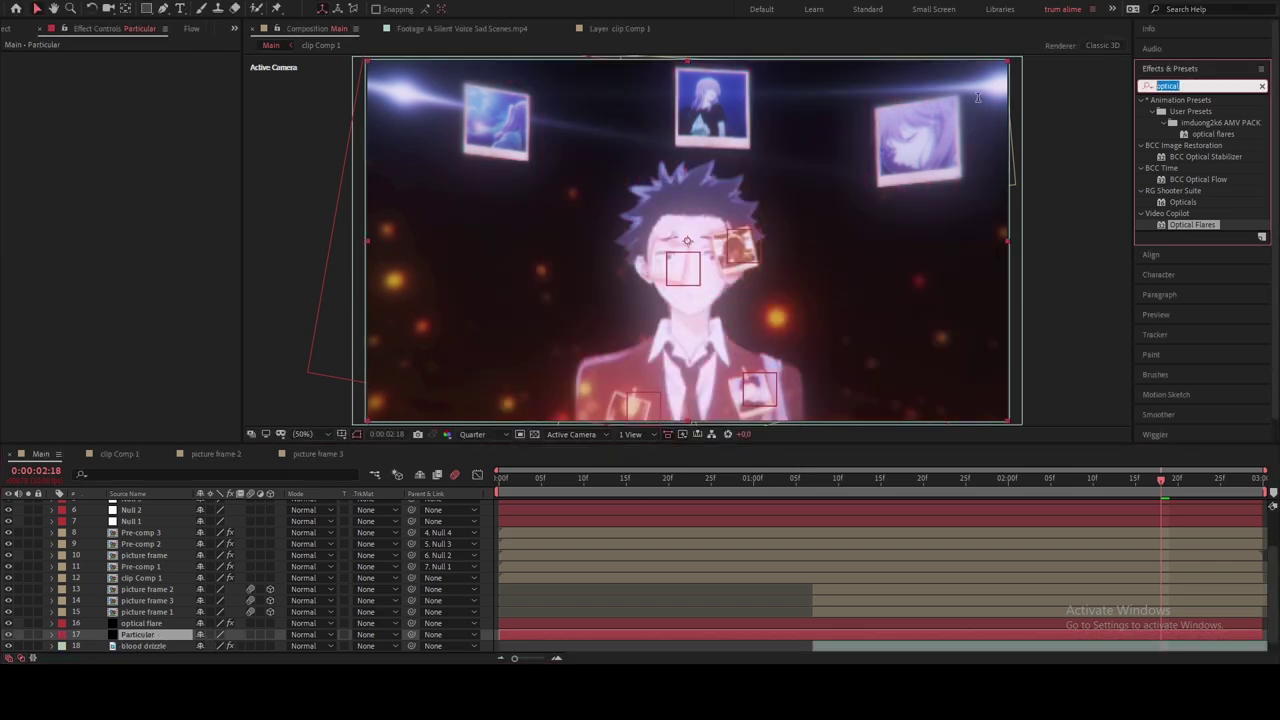
pyautogui.write('particu')
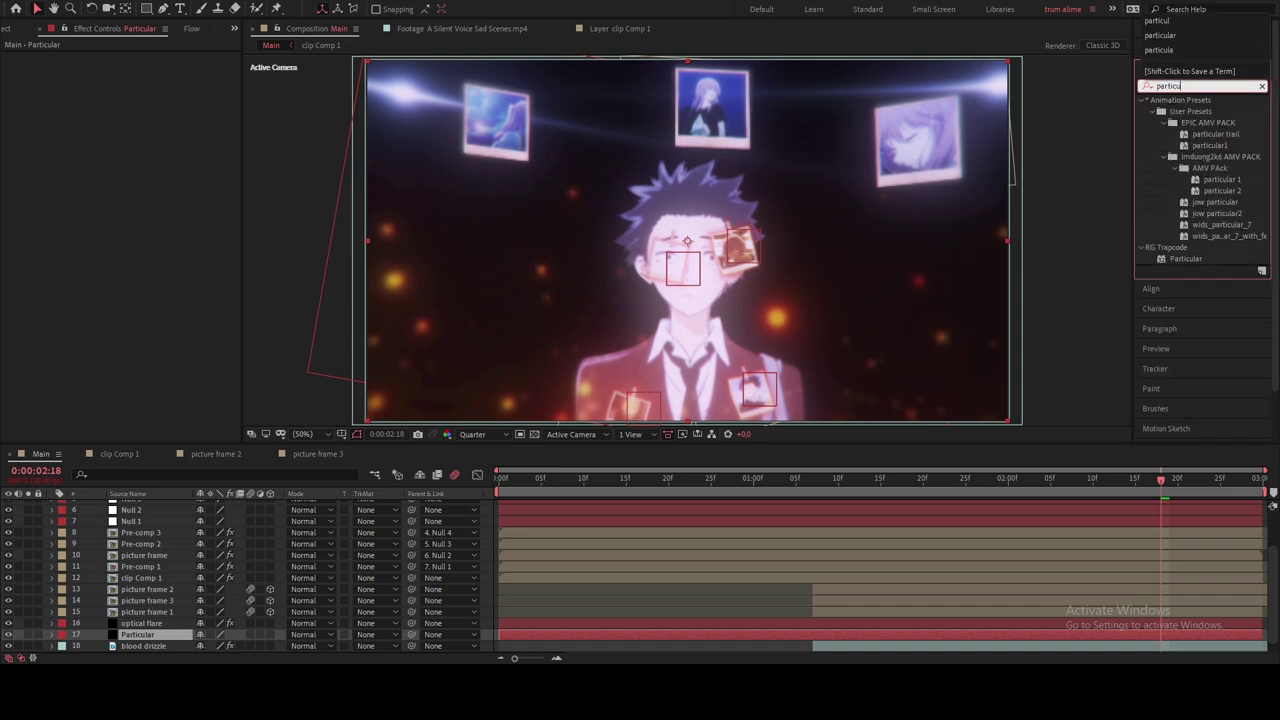
pyautogui.doubleClick(1199, 261)
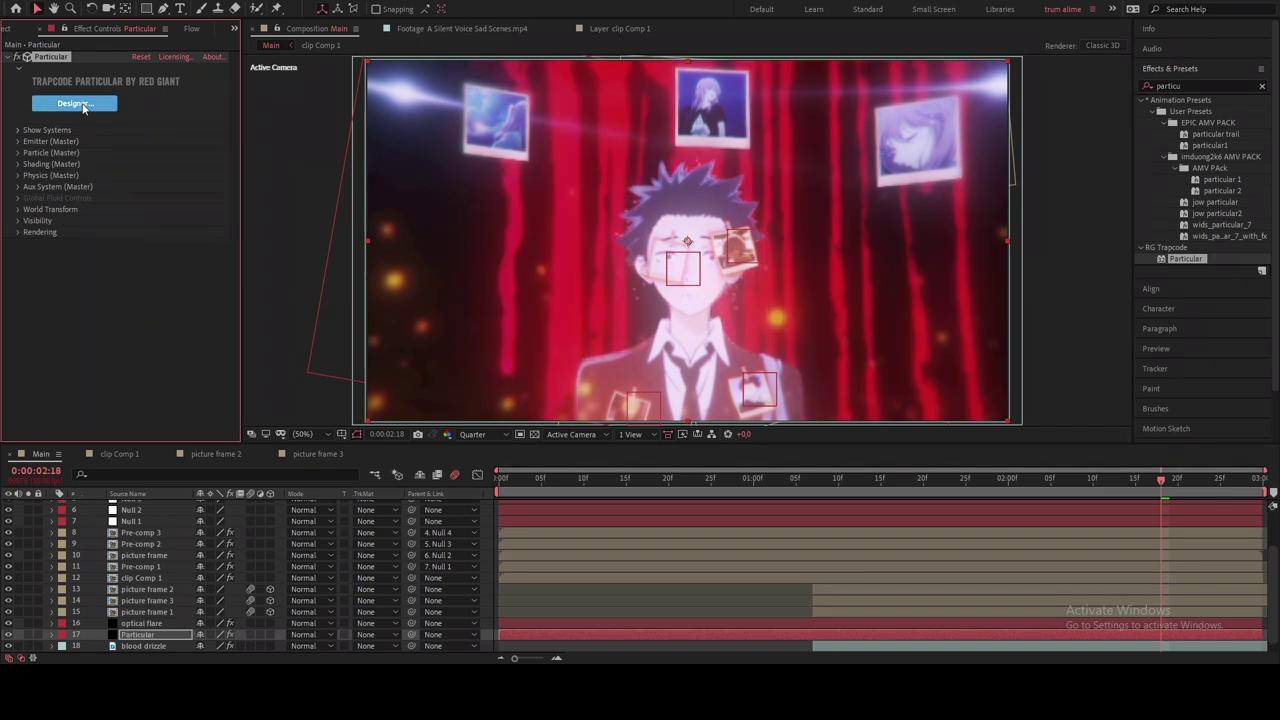
# Step: In Particular Designer, set the emitter type to Box with XYZ Individual sizing
pyautogui.click(80, 103)
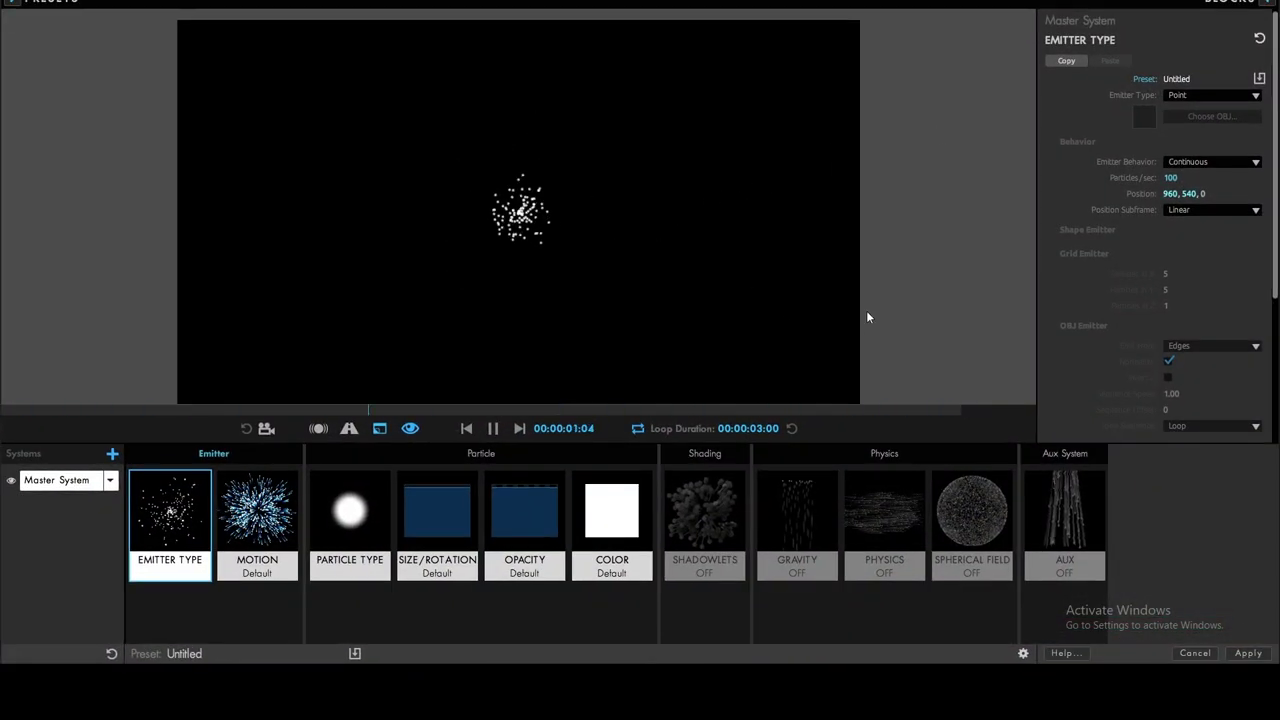
pyautogui.click(1190, 95)
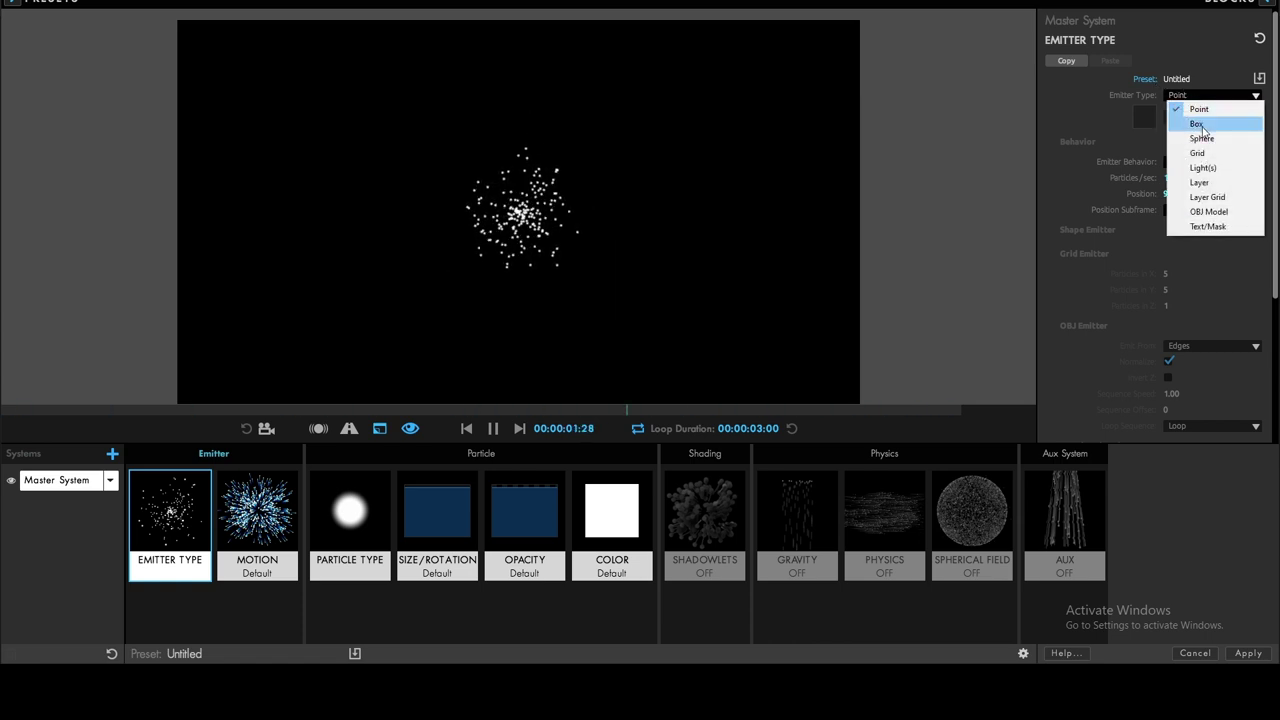
pyautogui.click(1197, 124)
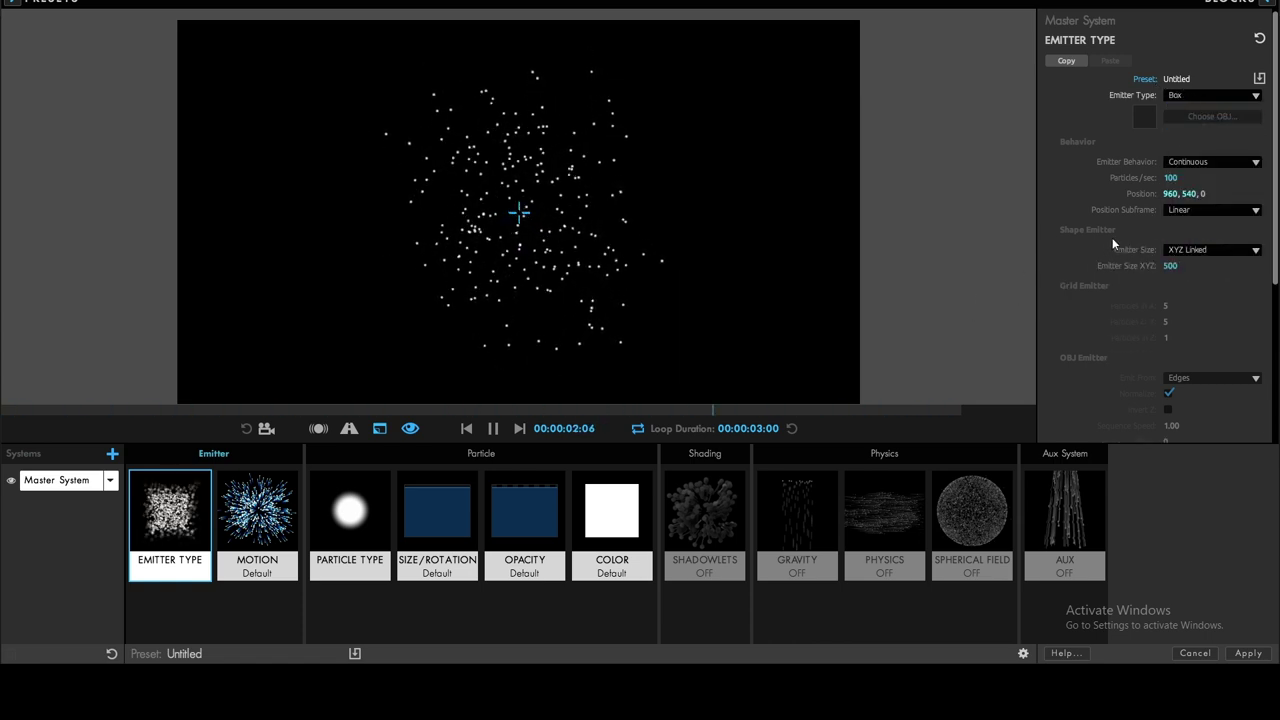
pyautogui.click(1180, 251)
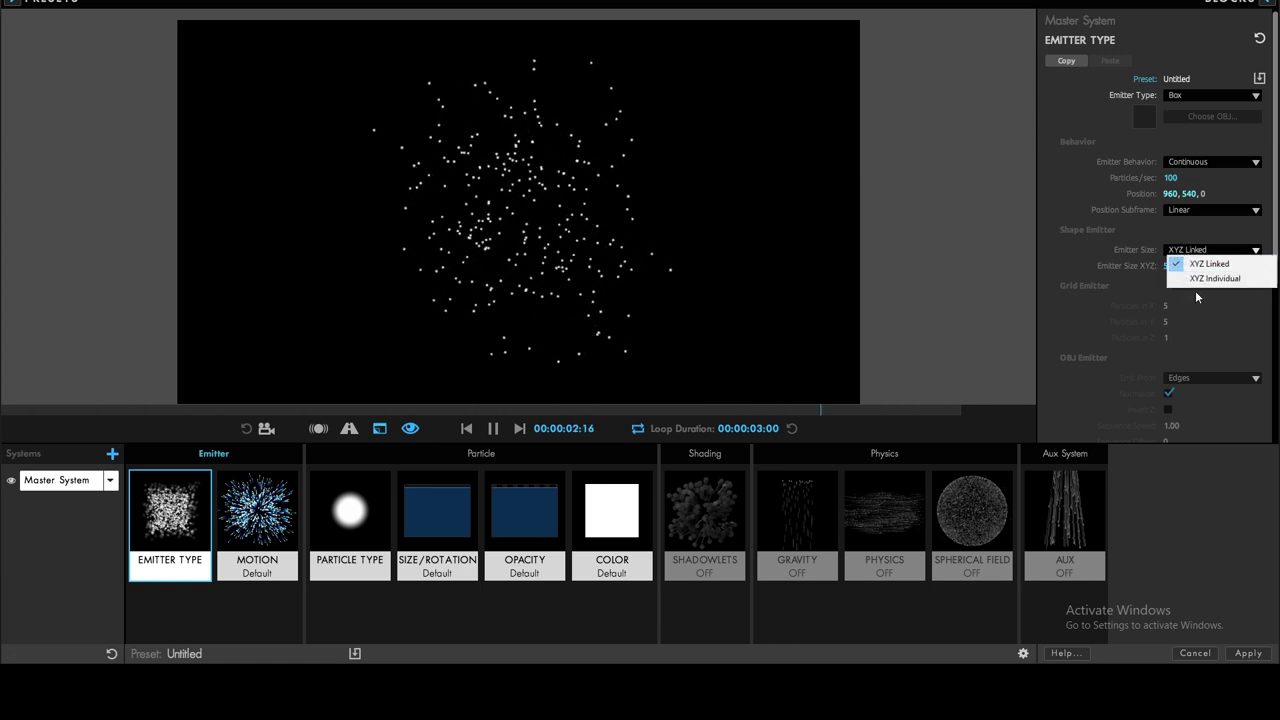
pyautogui.click(1197, 278)
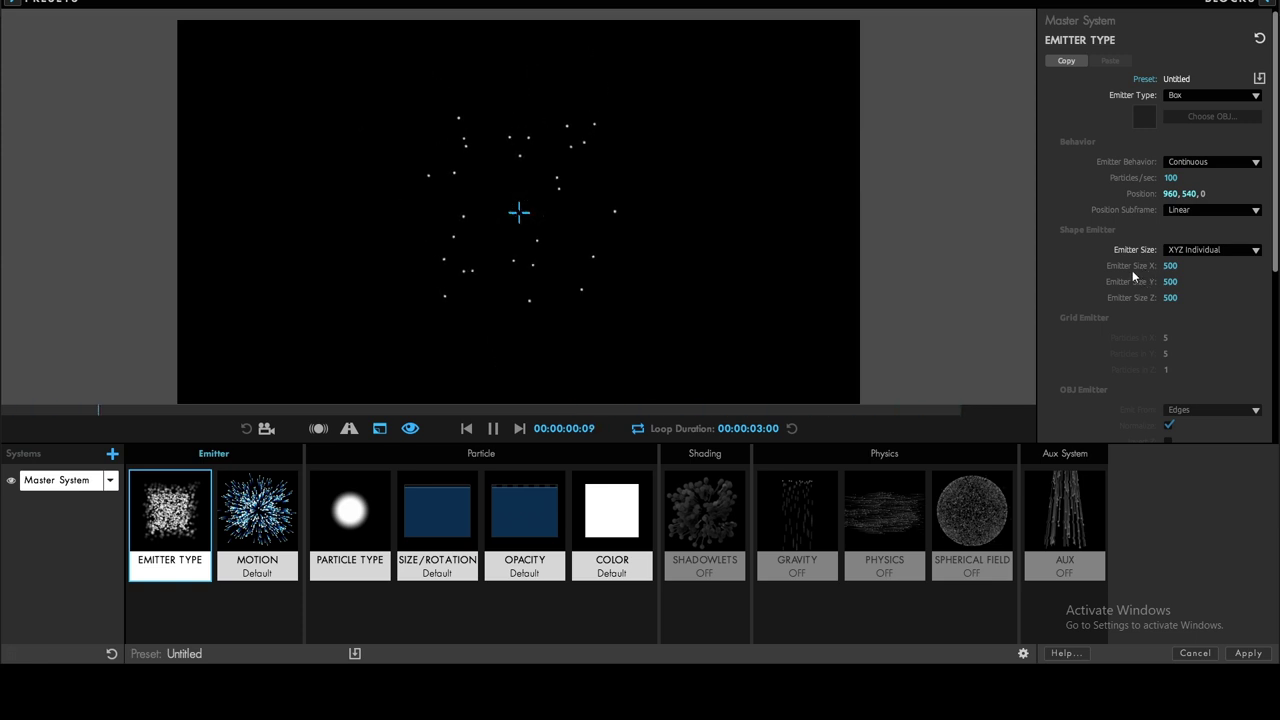
# Step: Set the emitter size to X 1920, Y 1080 and Z 5000
pyautogui.click(1172, 266)
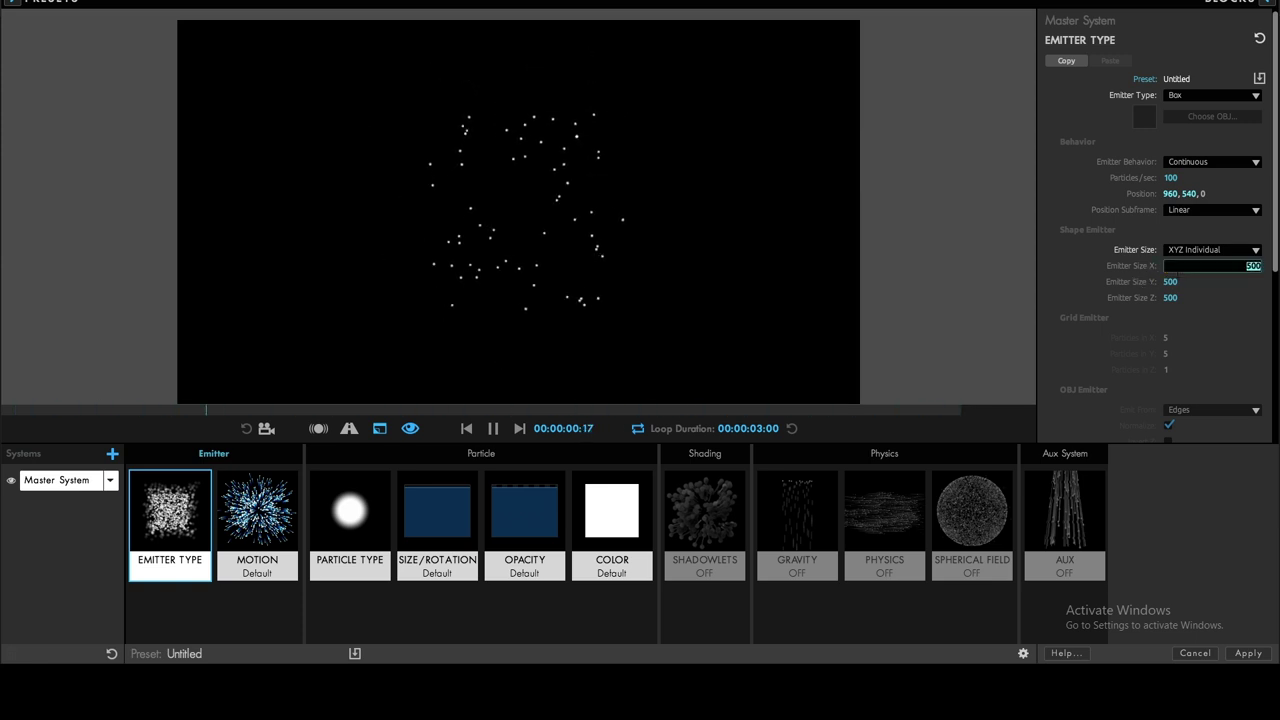
pyautogui.write('1920')
pyautogui.press('Return')
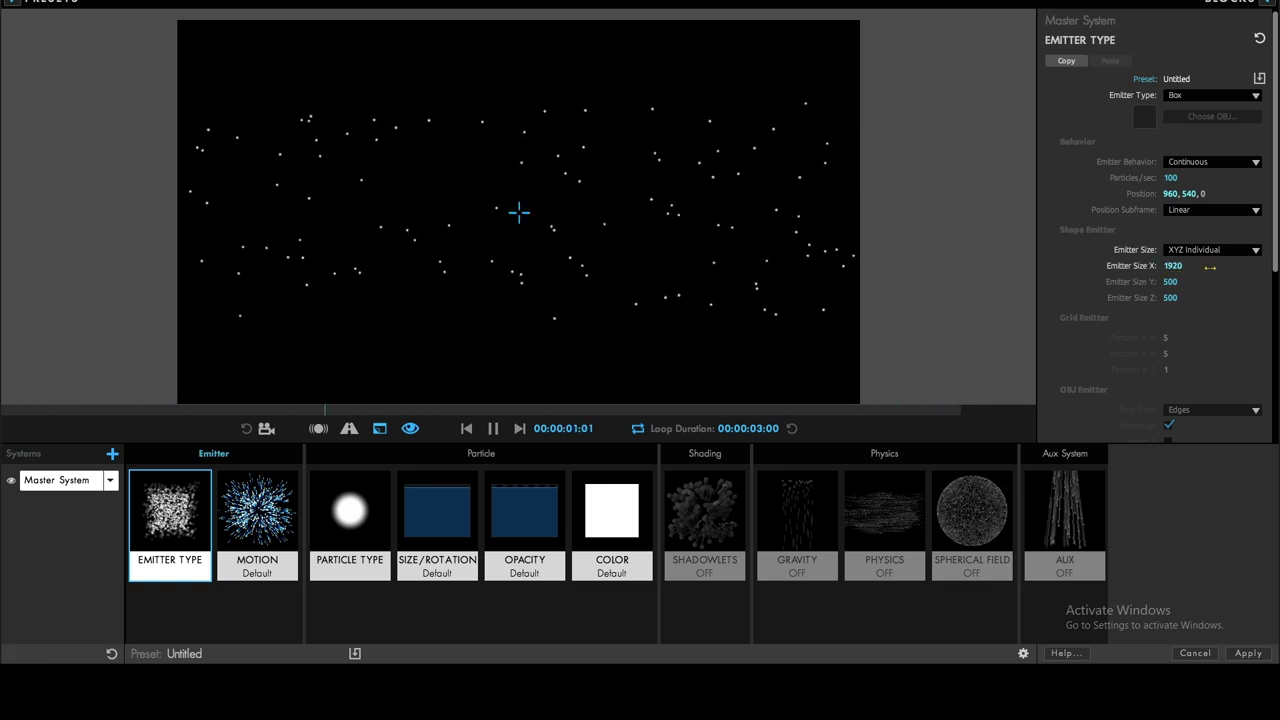
pyautogui.click(1172, 282)
pyautogui.write('108')
pyautogui.press('Return')
pyautogui.moveTo(1172, 298); pyautogui.dragTo(1250, 298)
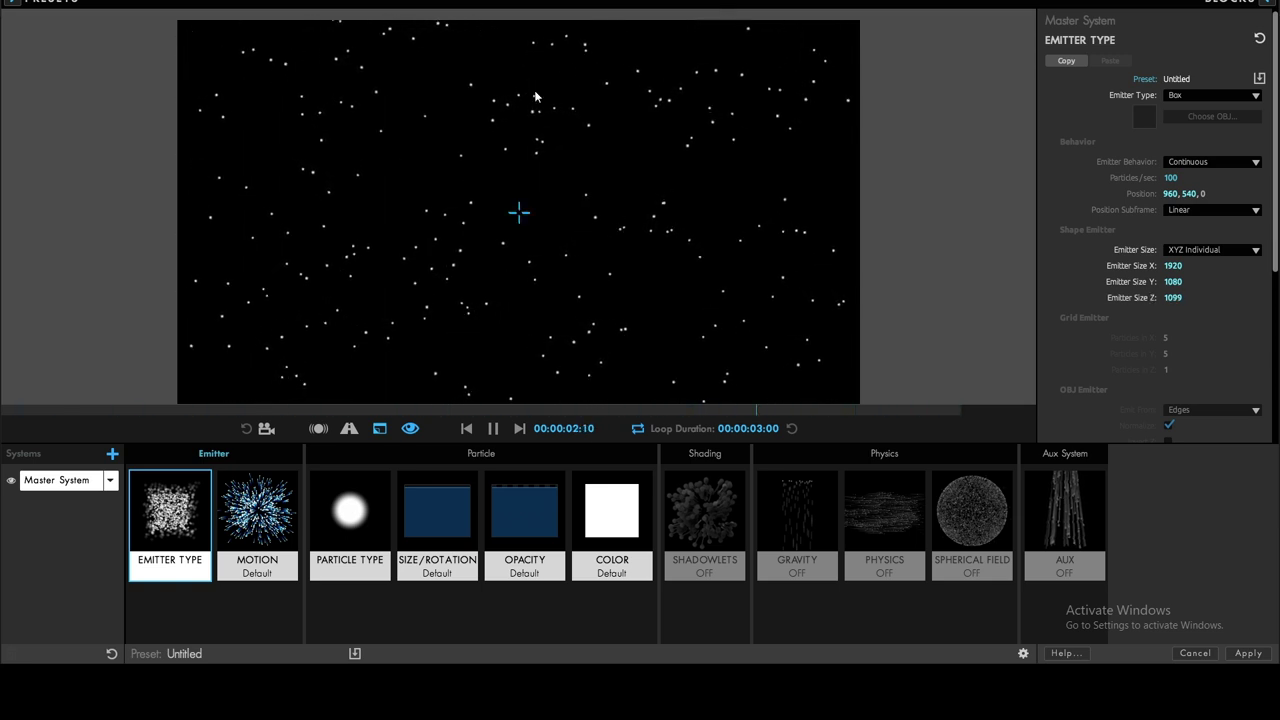
pyautogui.click(1172, 297)
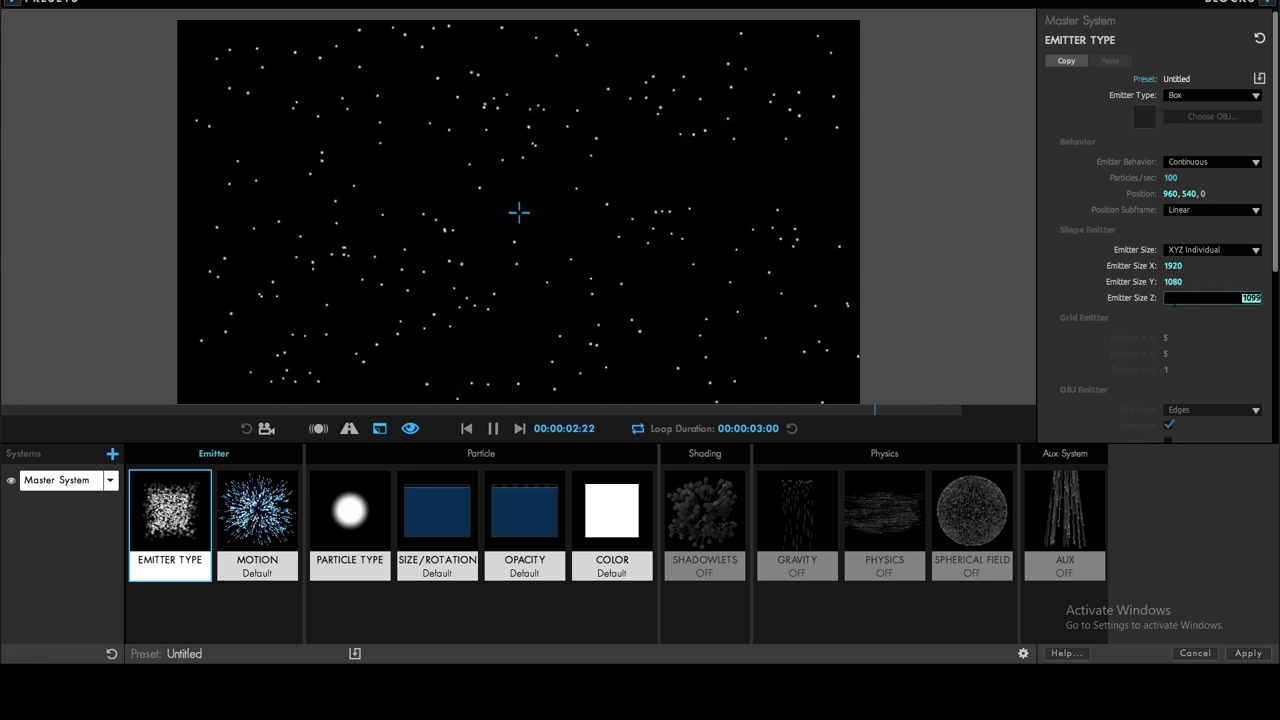
pyautogui.write('5000')
pyautogui.press('Return')
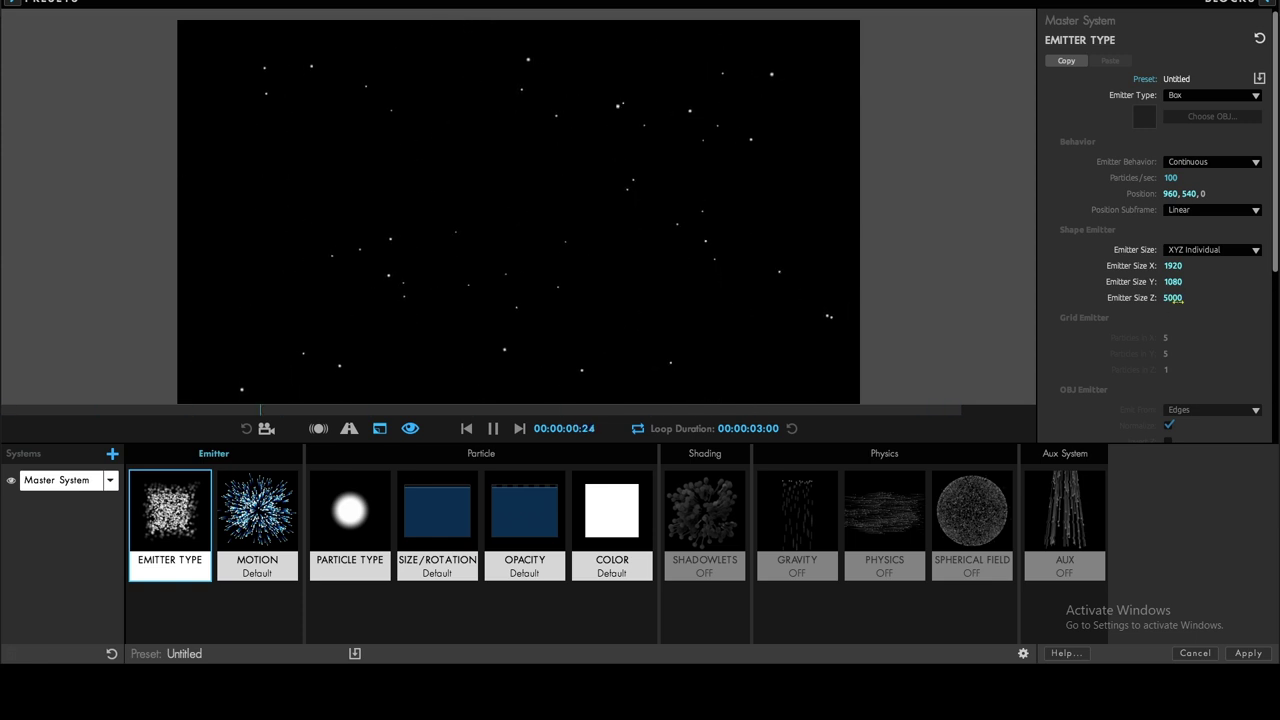
# Step: Try Glow Sphere and Star particle types, then settle on plain Sphere
pyautogui.click(354, 522)
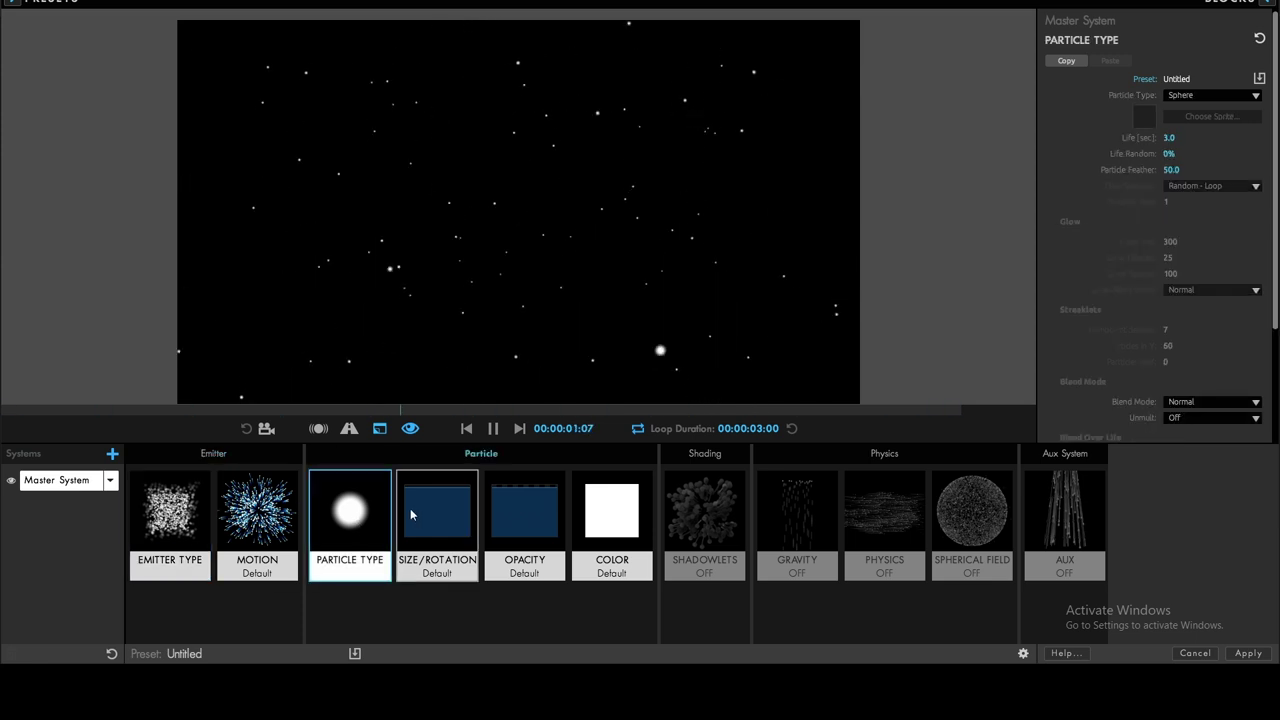
pyautogui.click(1200, 95)
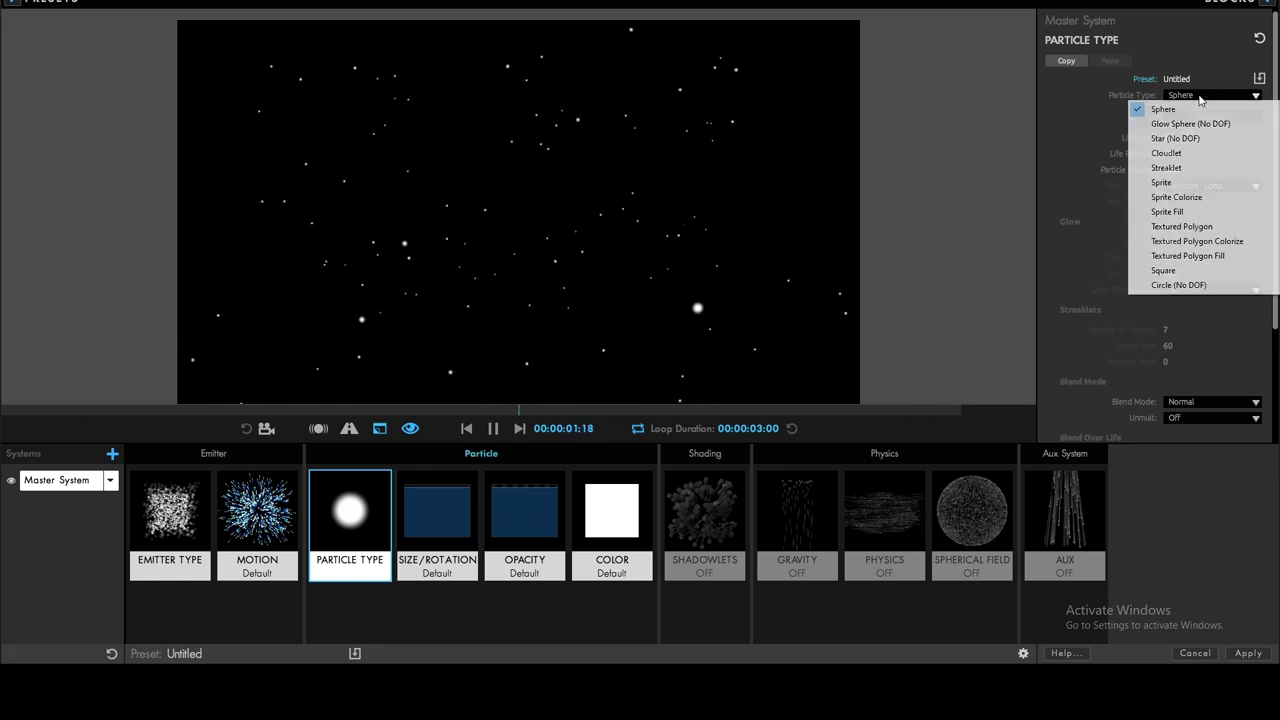
pyautogui.click(1189, 122)
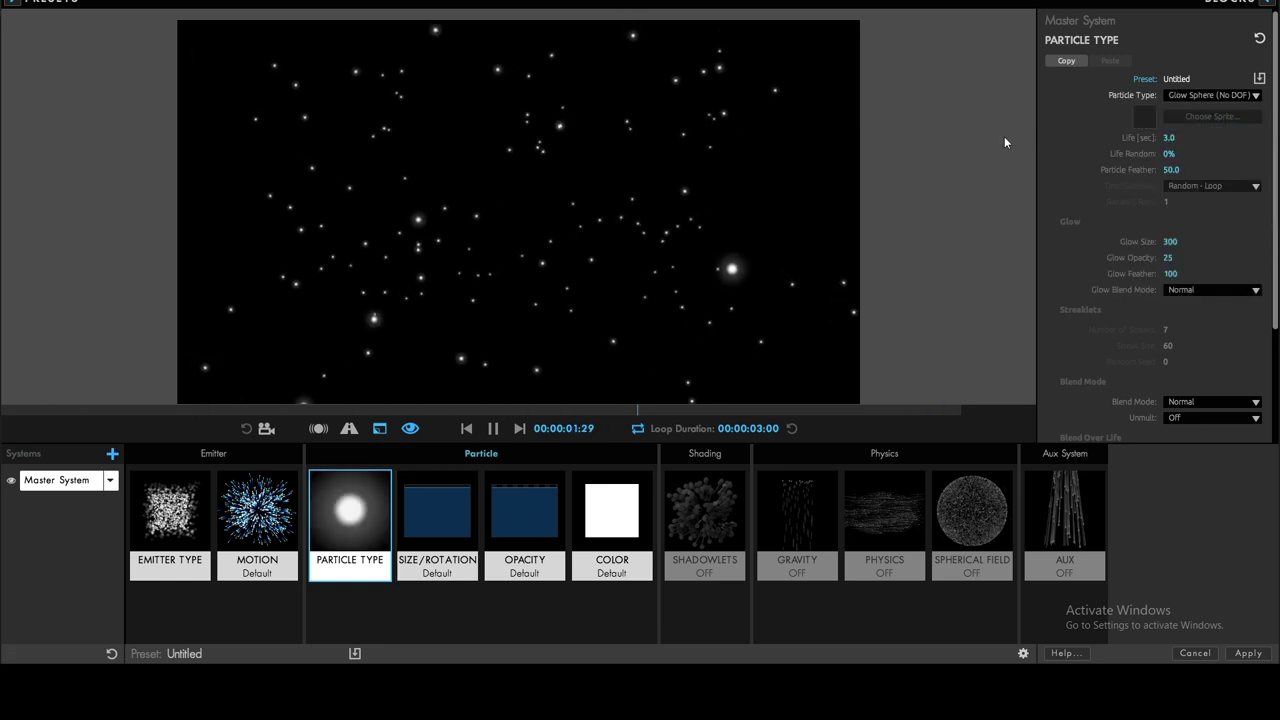
pyautogui.click(1220, 95)
pyautogui.click(1175, 138)
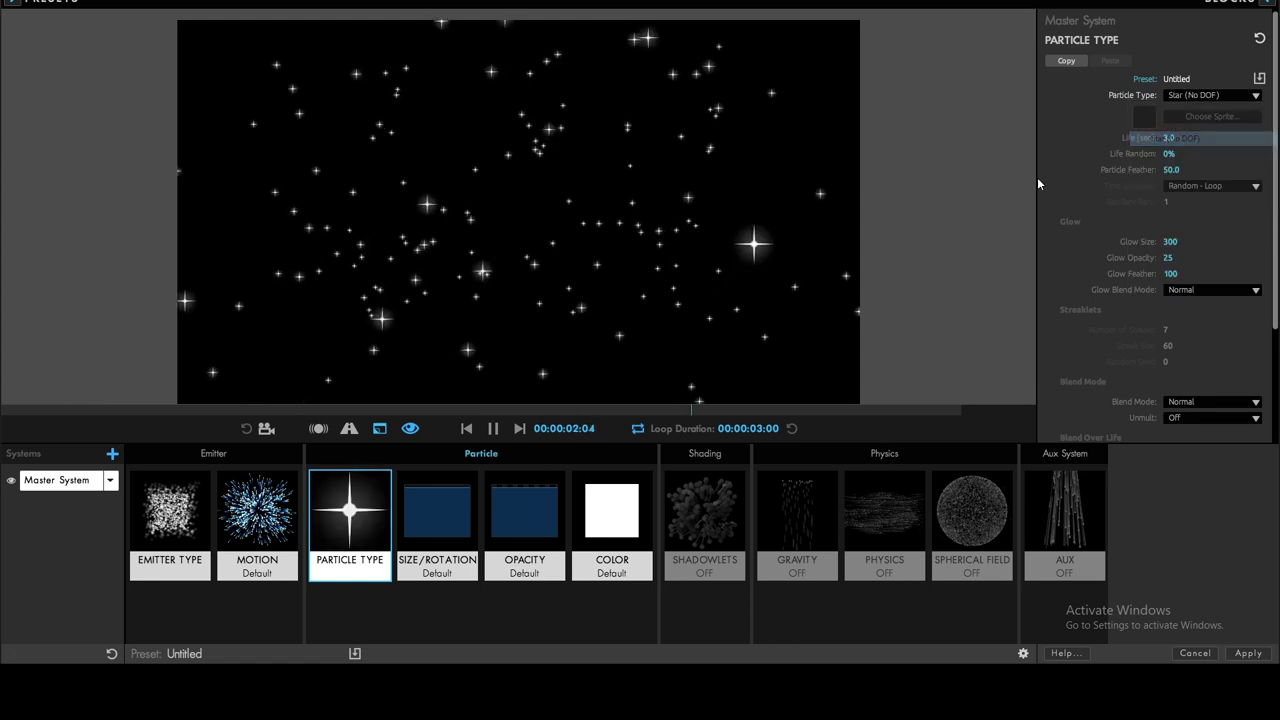
pyautogui.click(1178, 97)
pyautogui.click(1166, 108)
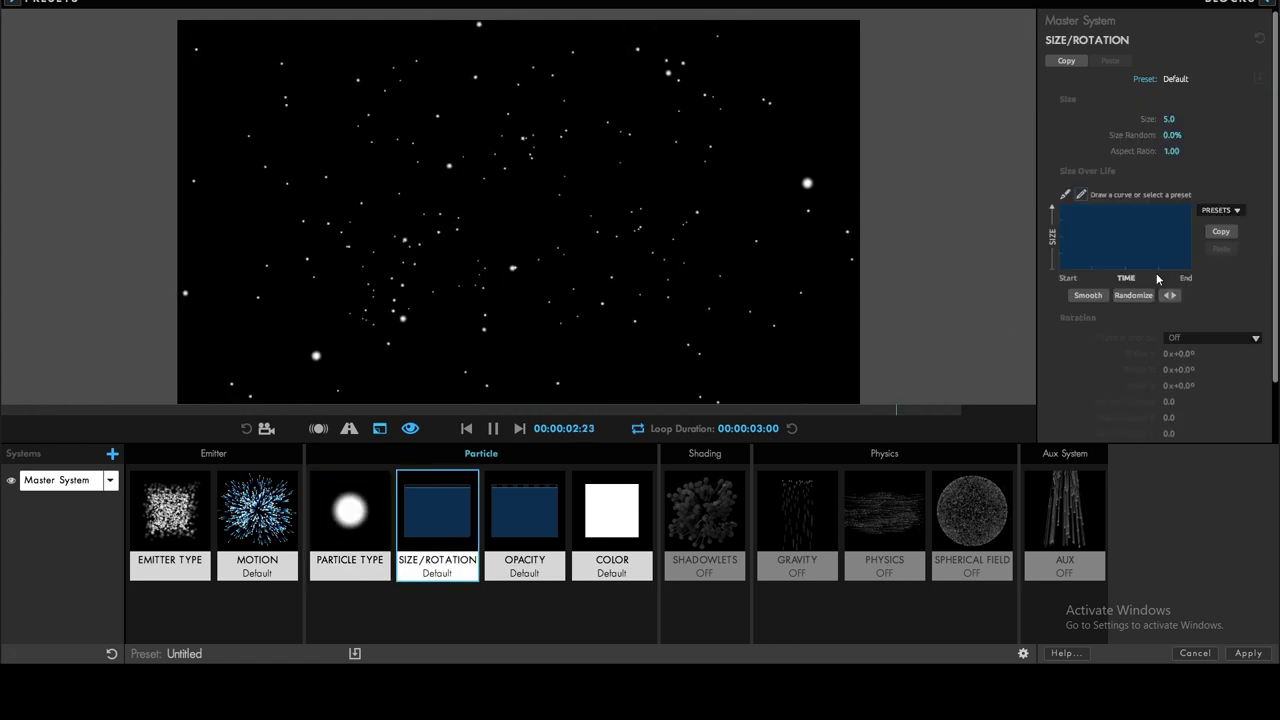
# Step: Give Size Over Life and Opacity Over Life the rise-then-fall triangle preset
pyautogui.click(1229, 214)
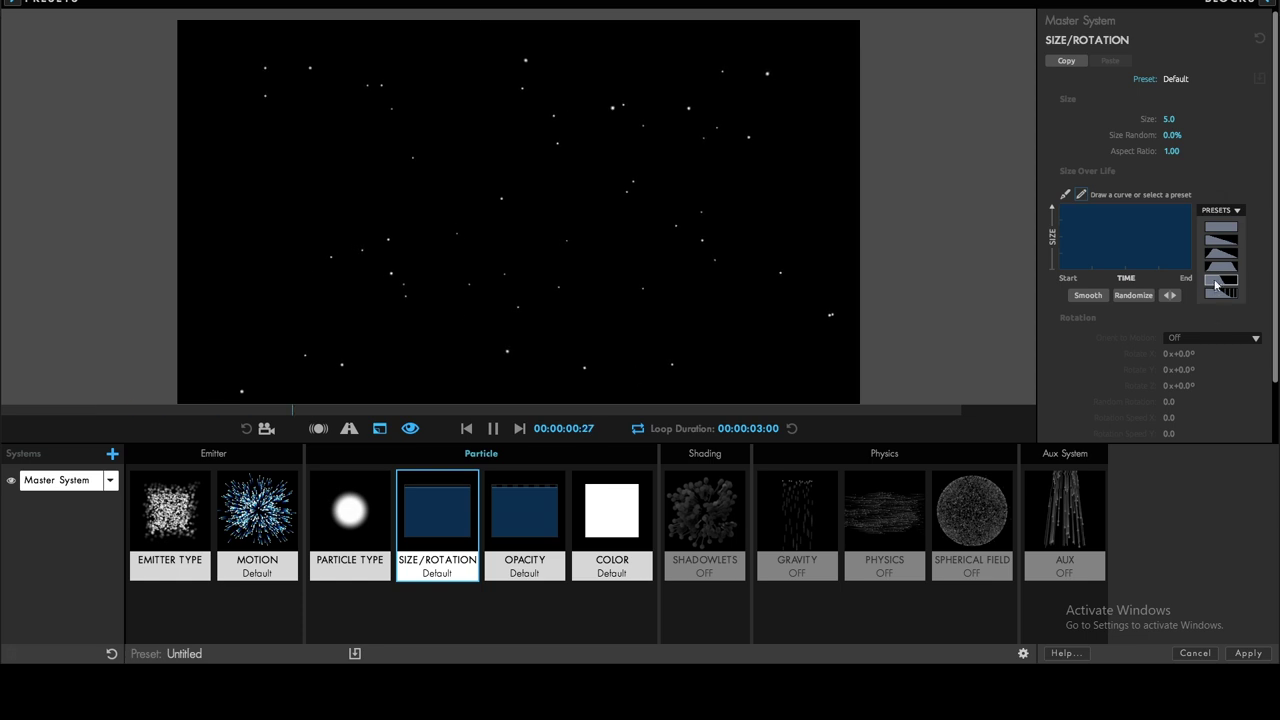
pyautogui.click(1220, 240)
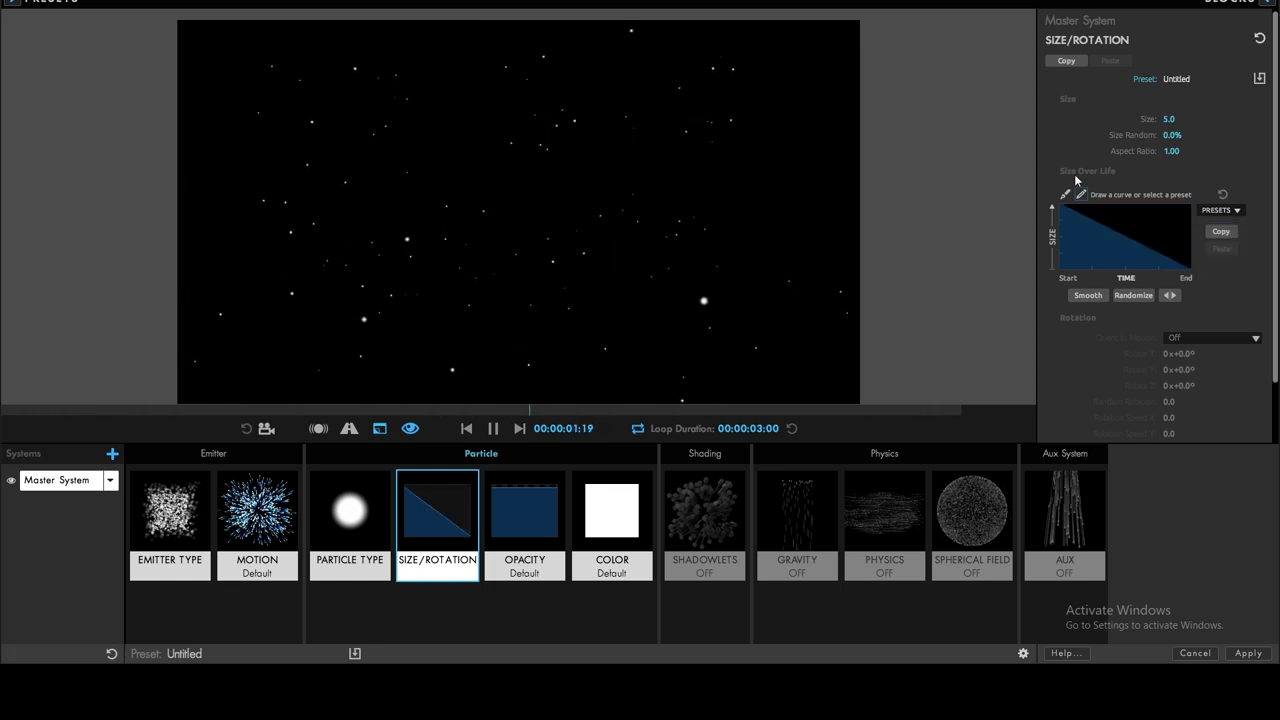
pyautogui.click(1220, 210)
pyautogui.click(1218, 257)
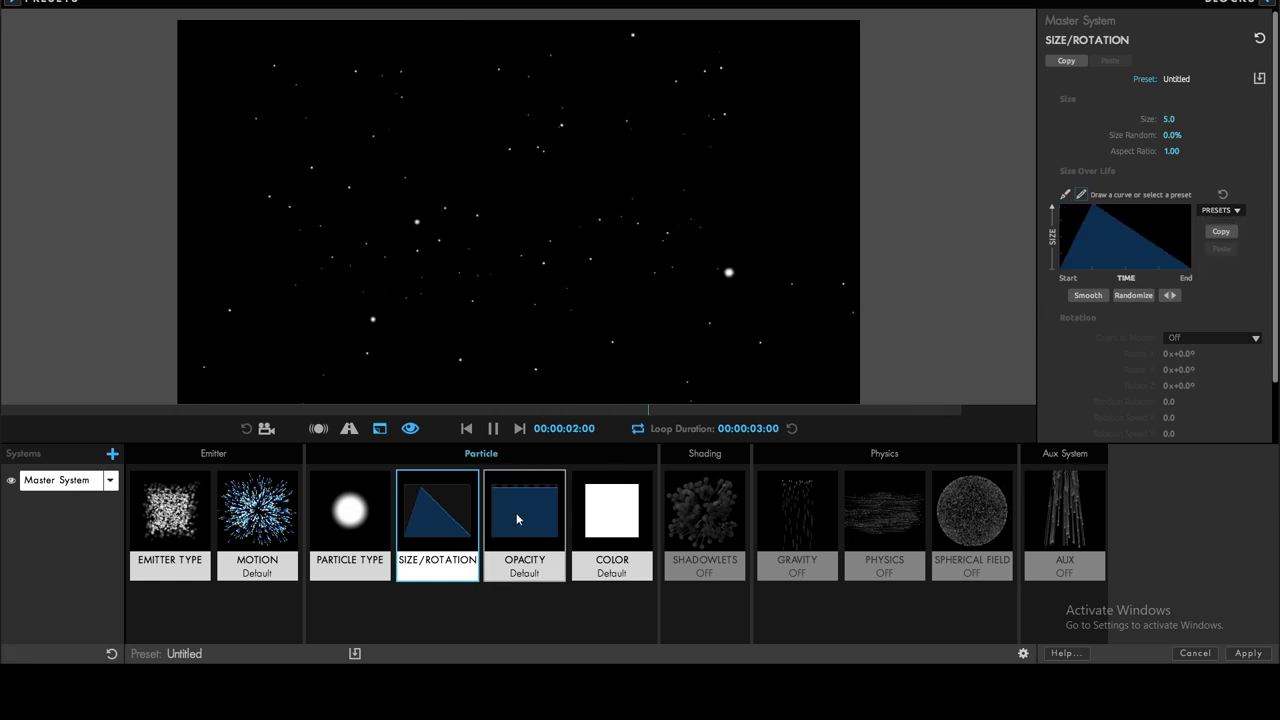
pyautogui.click(517, 512)
pyautogui.click(1220, 194)
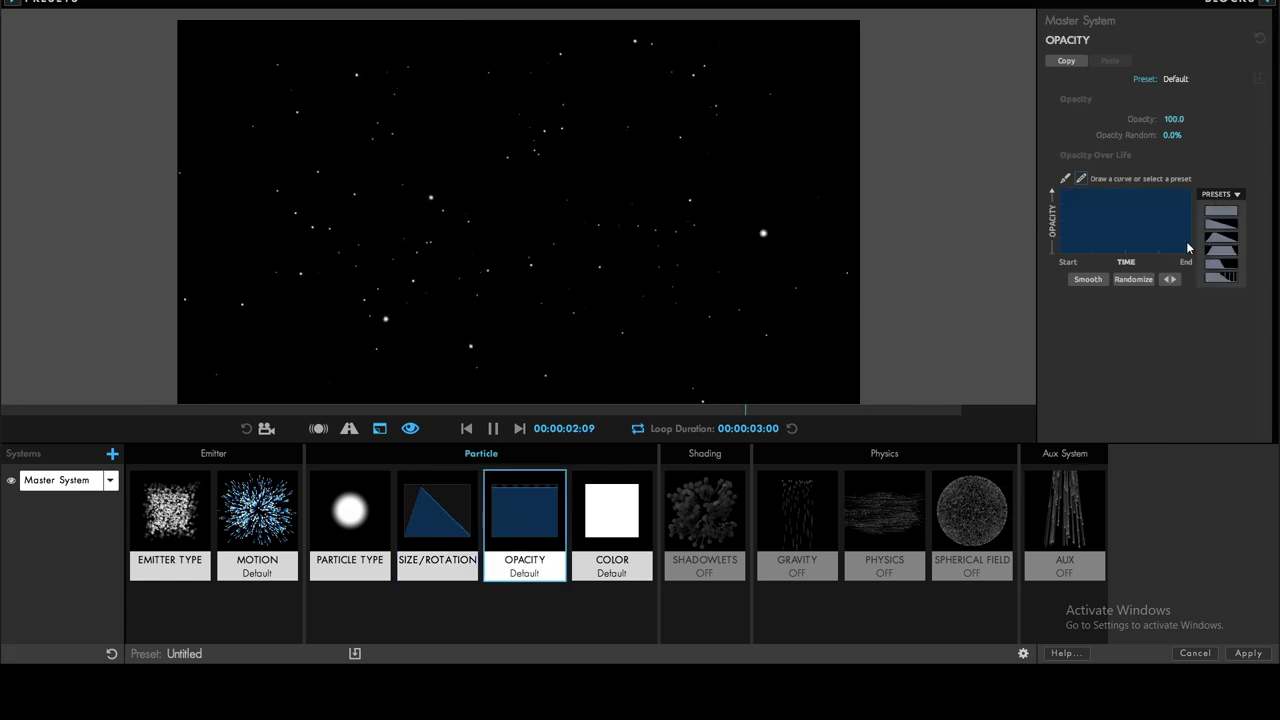
pyautogui.click(1212, 252)
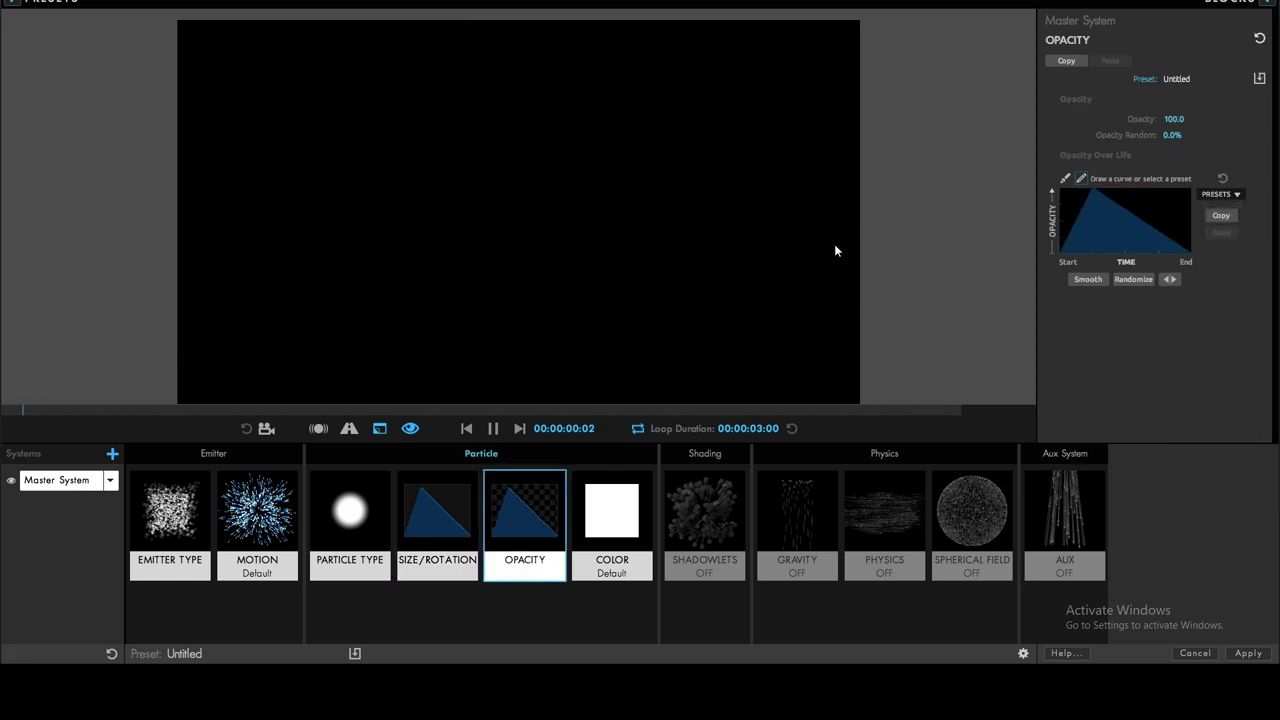
# Step: Apply the Designer particle setup and add Deep Glow to the Particular layer with Unmult on
pyautogui.click(1248, 653)
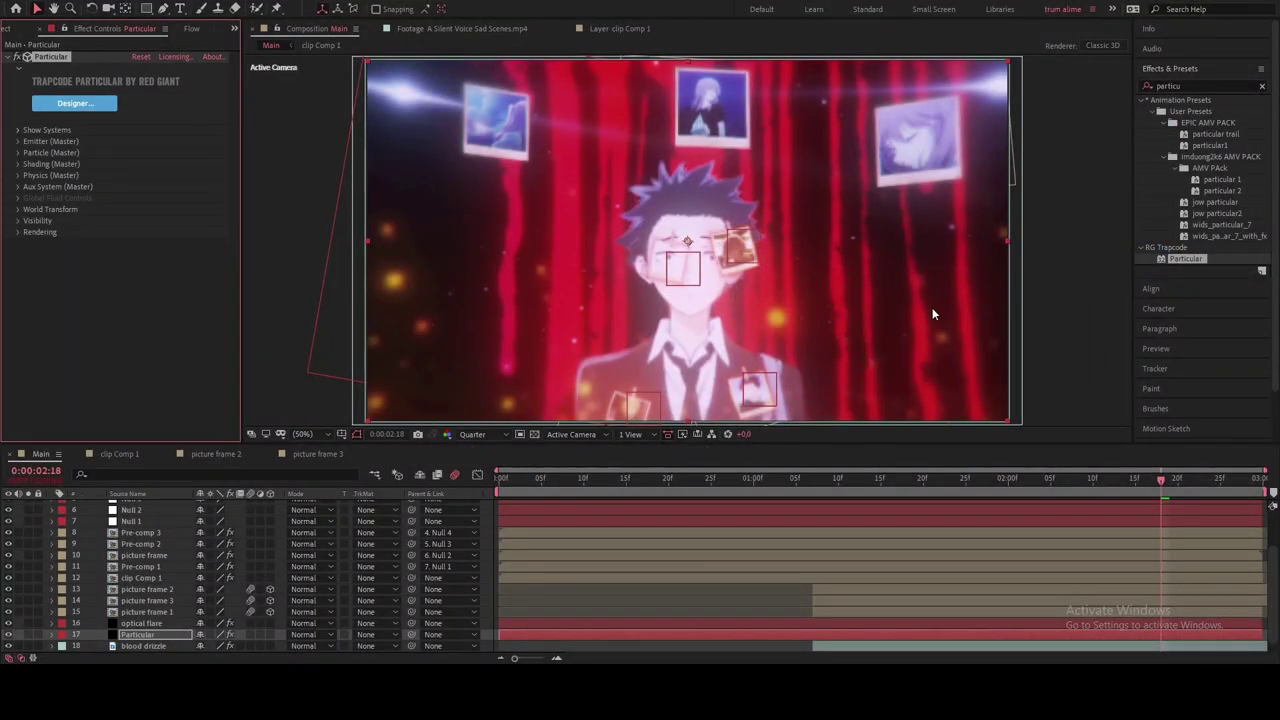
pyautogui.doubleClick(1178, 86)
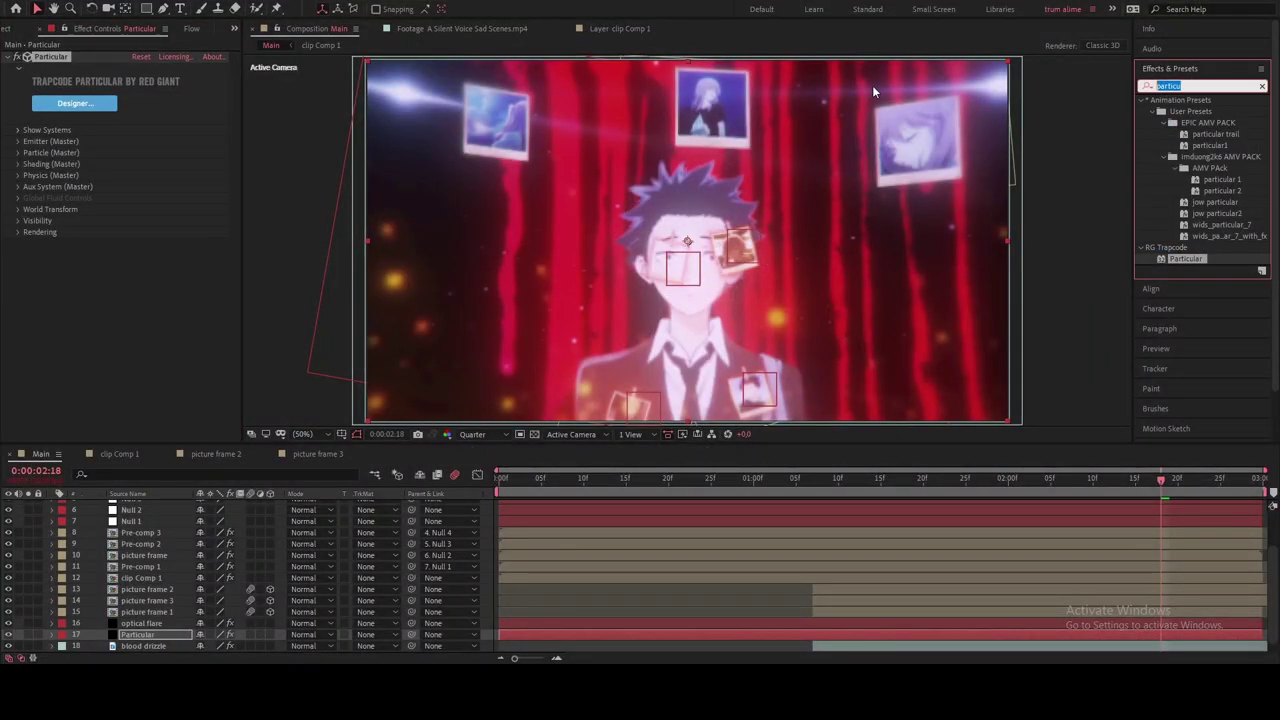
pyautogui.write('deep')
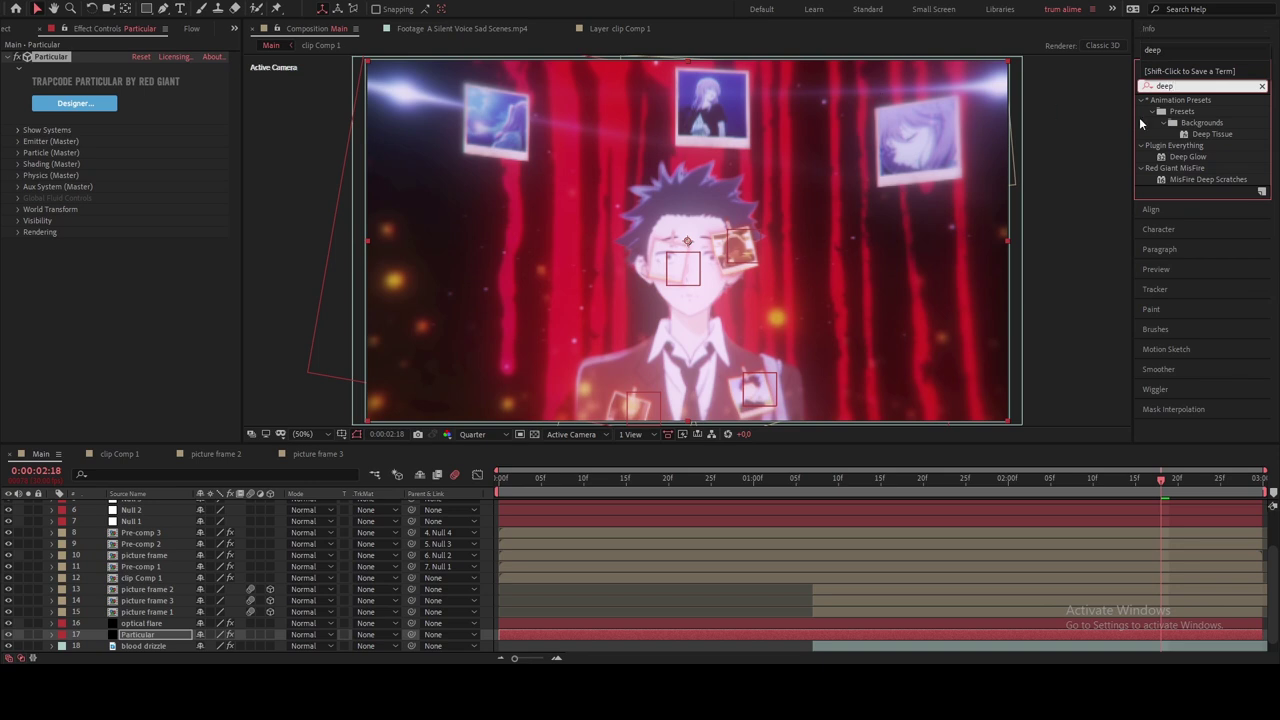
pyautogui.doubleClick(1204, 157)
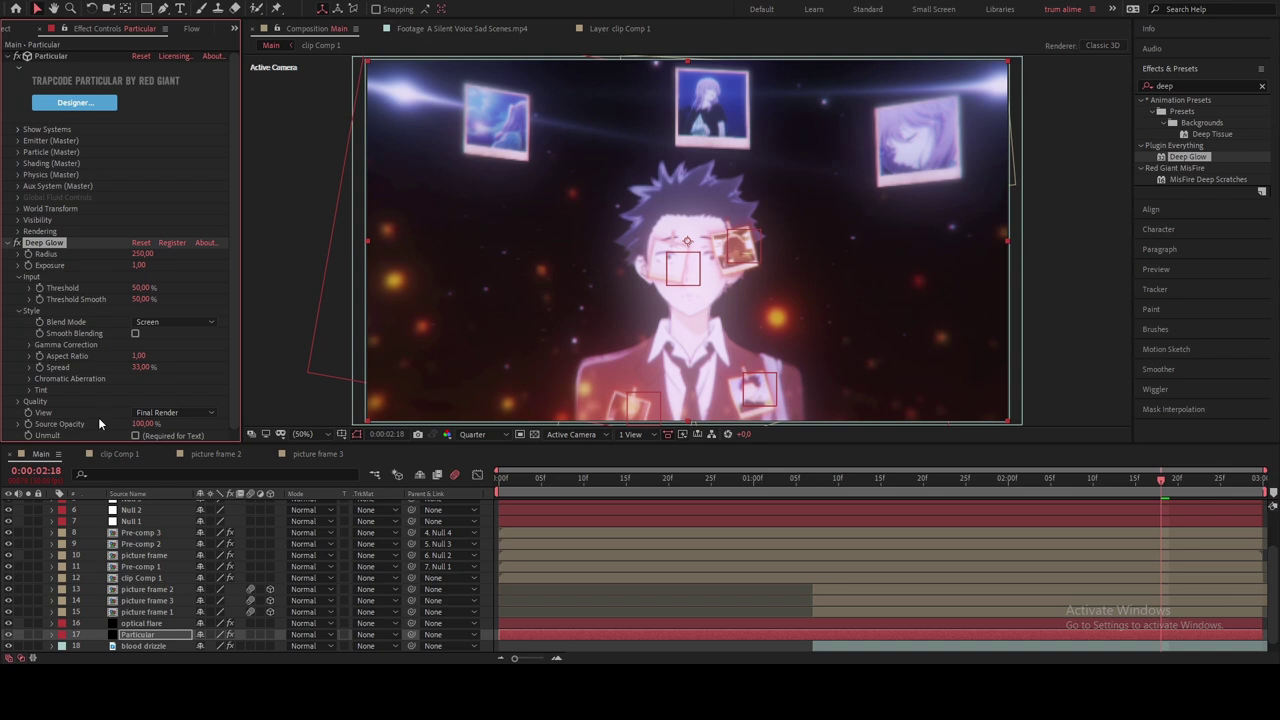
pyautogui.click(135, 437)
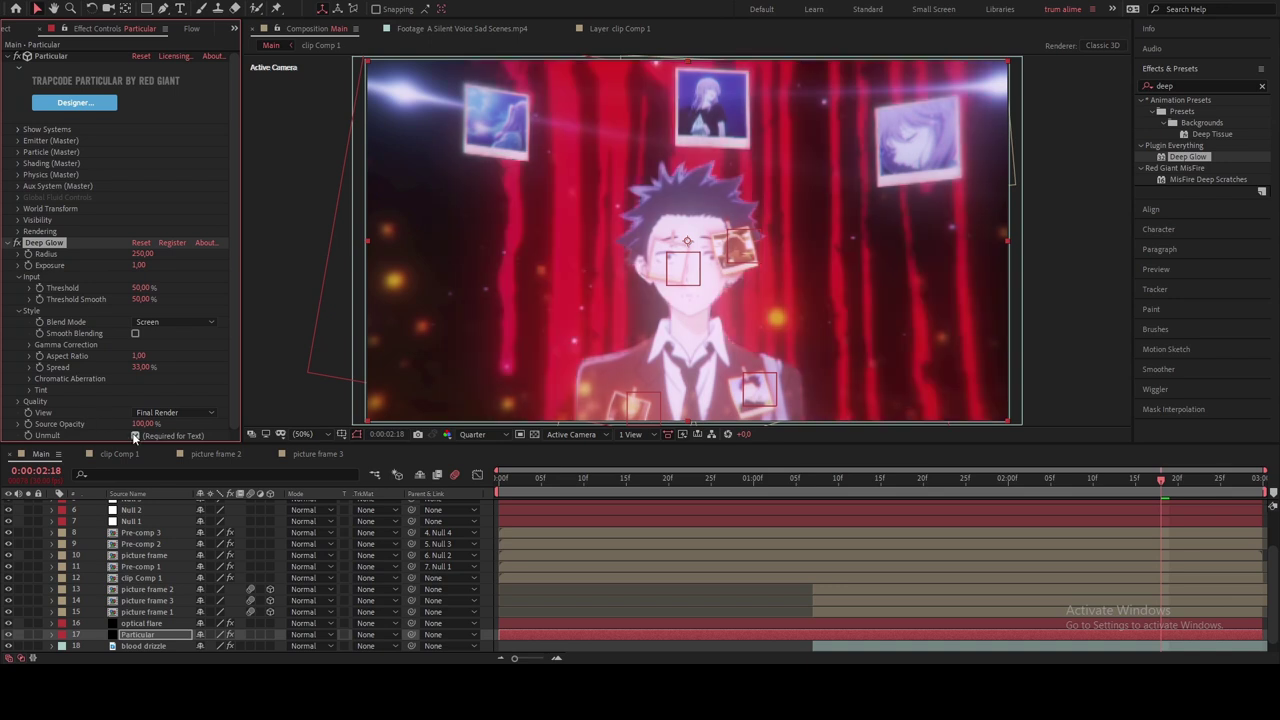
pyautogui.scroll(3, 197, 577)
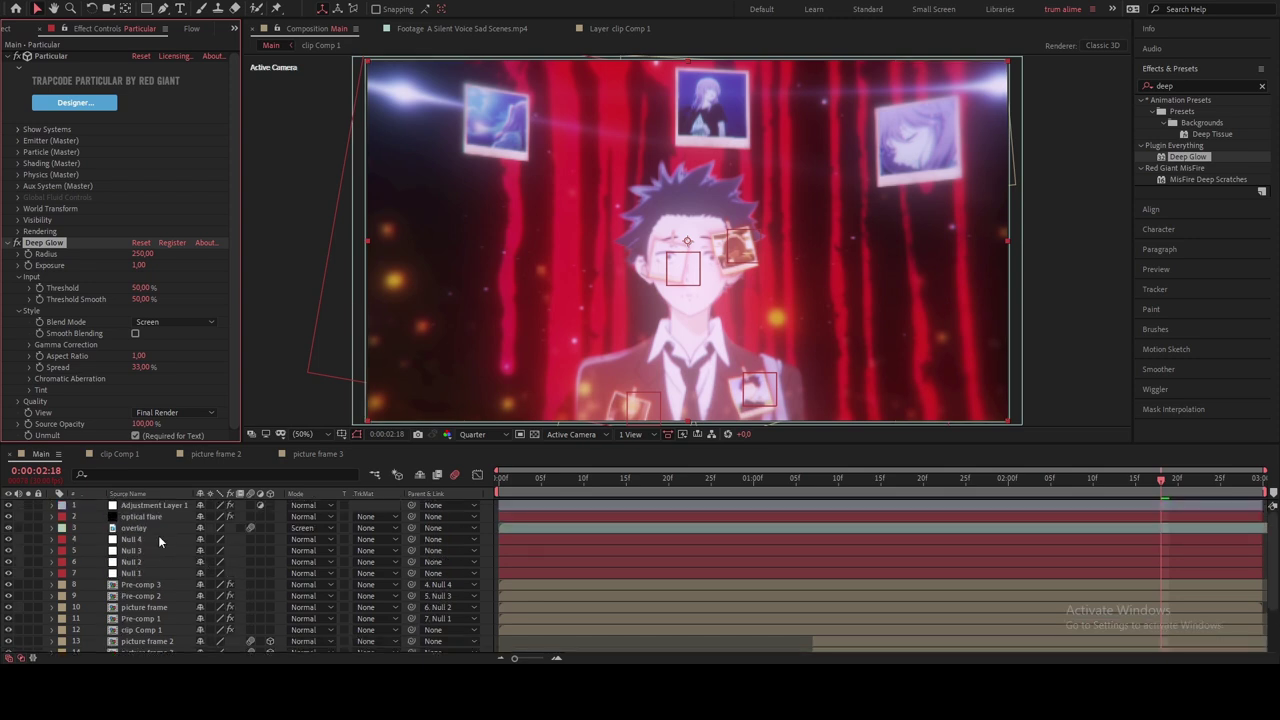
# Step: Open Magic Bullet Looks on Adjustment Layer 1 and apply the People > Crime Scene look
pyautogui.click(153, 505)
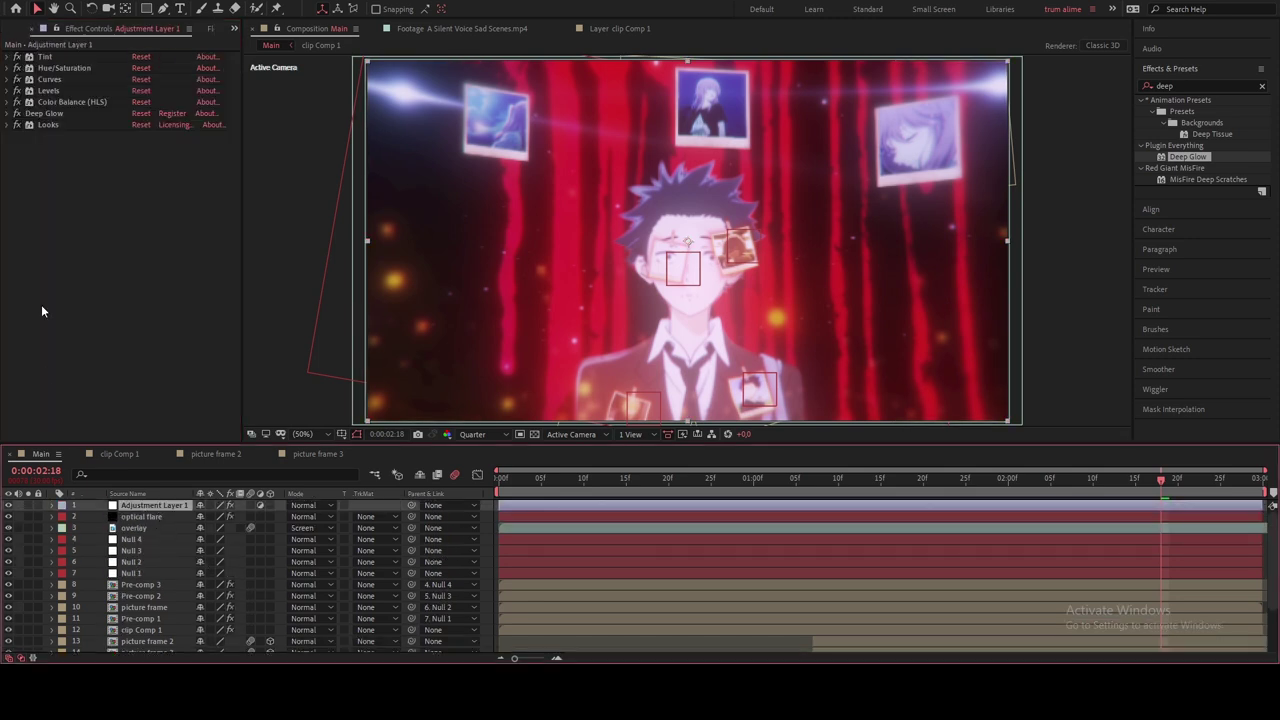
pyautogui.click(14, 126)
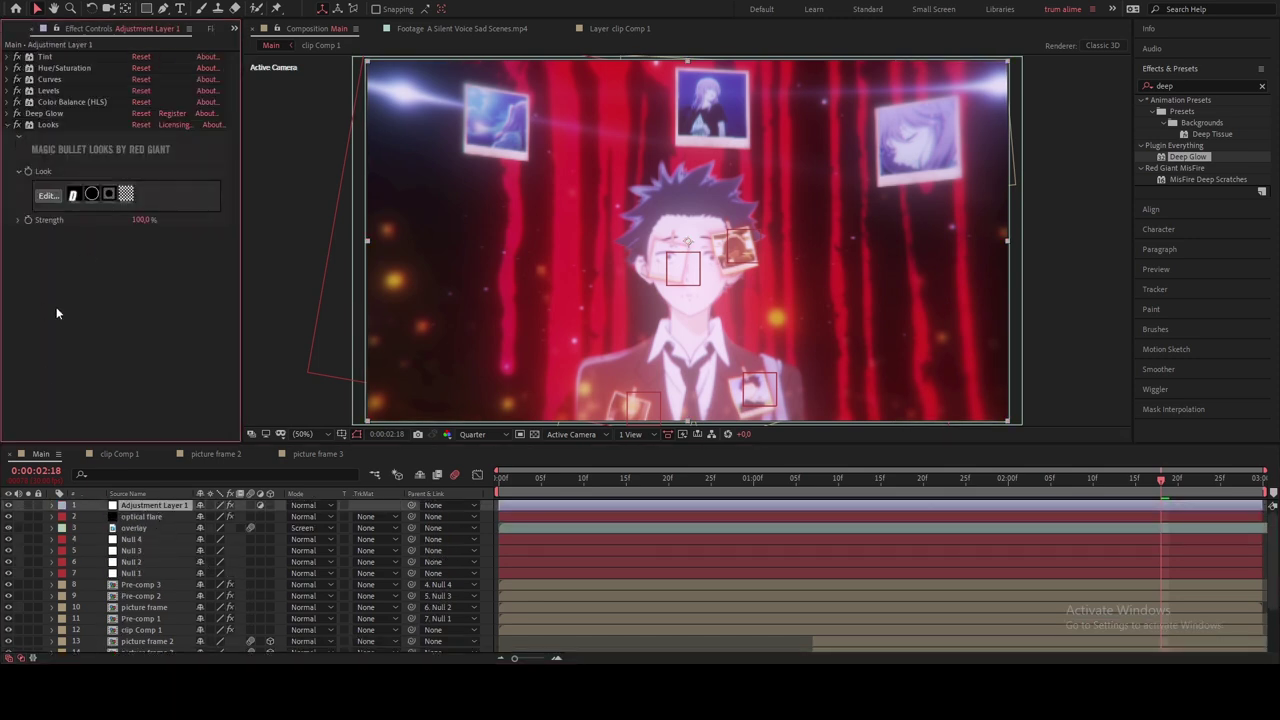
pyautogui.click(46, 199)
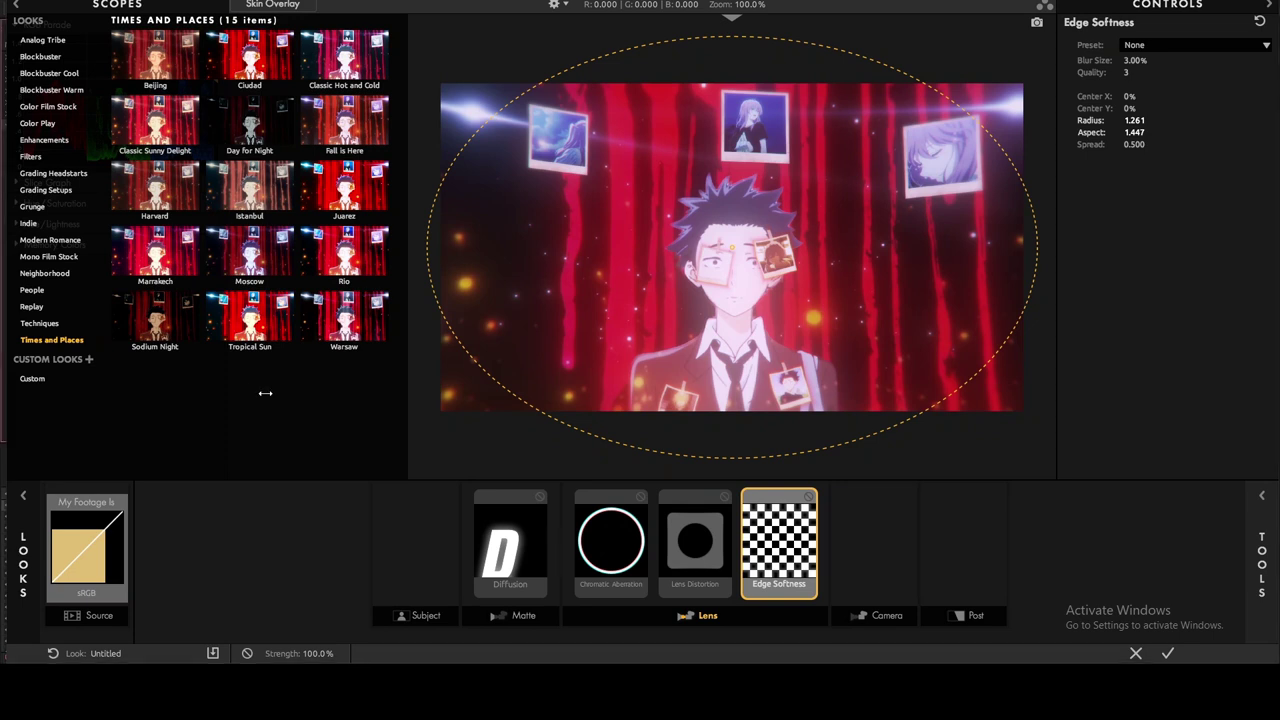
pyautogui.click(247, 210)
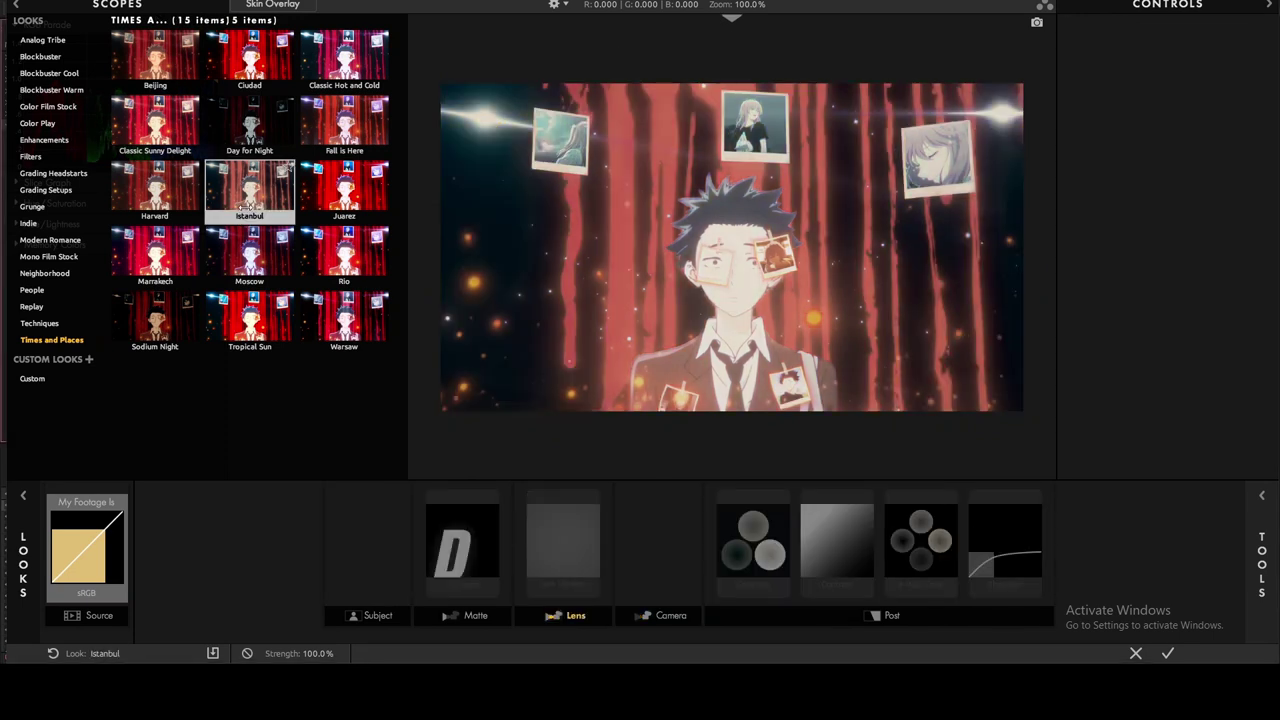
pyautogui.click(41, 324)
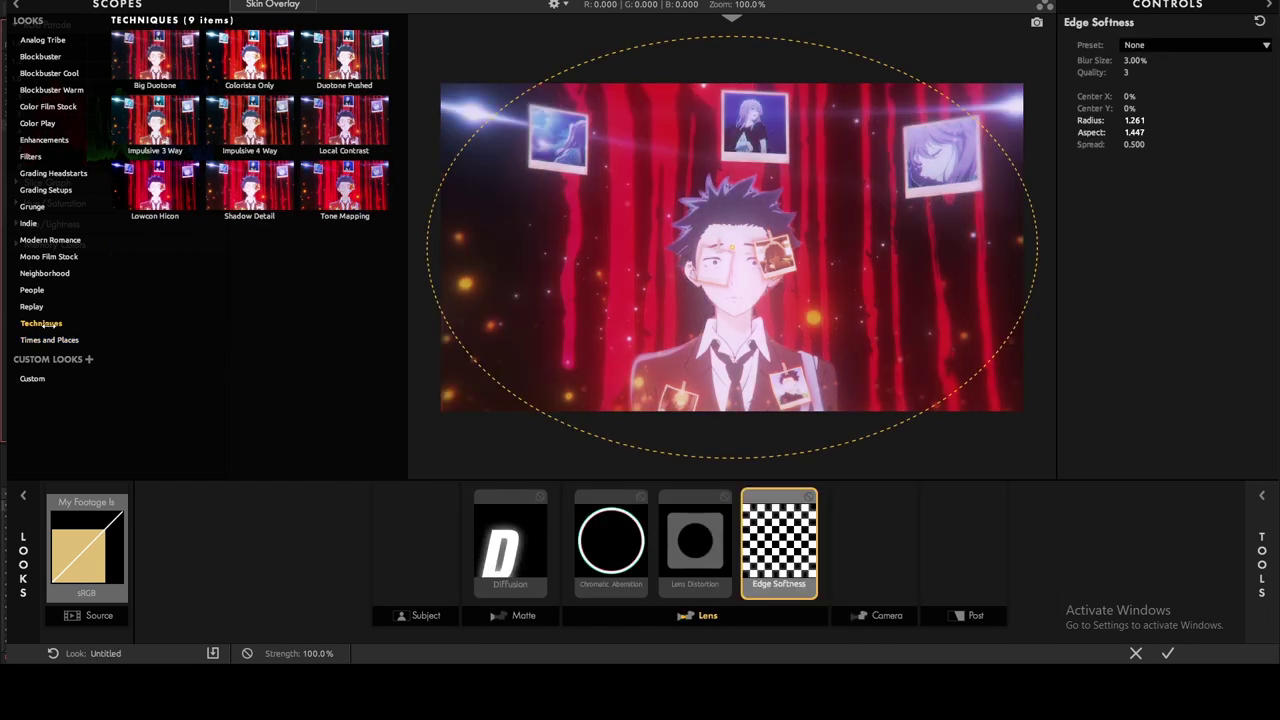
pyautogui.click(36, 308)
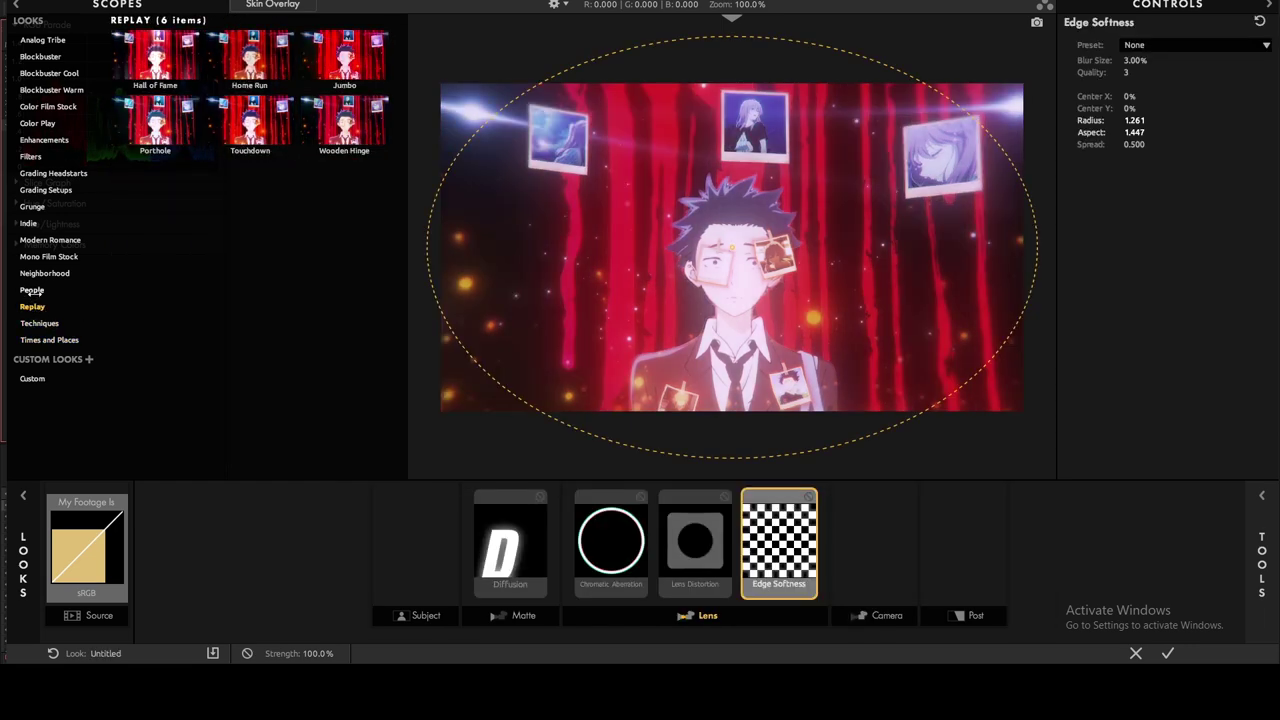
pyautogui.click(33, 291)
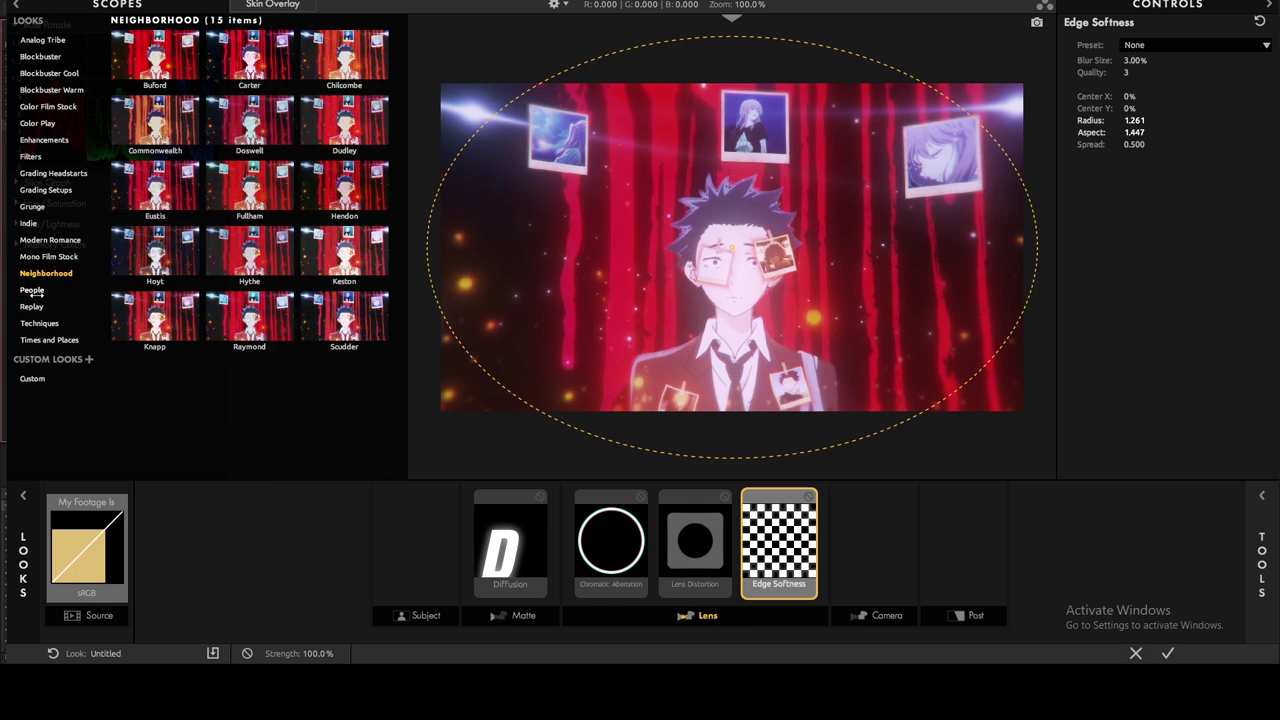
pyautogui.click(249, 125)
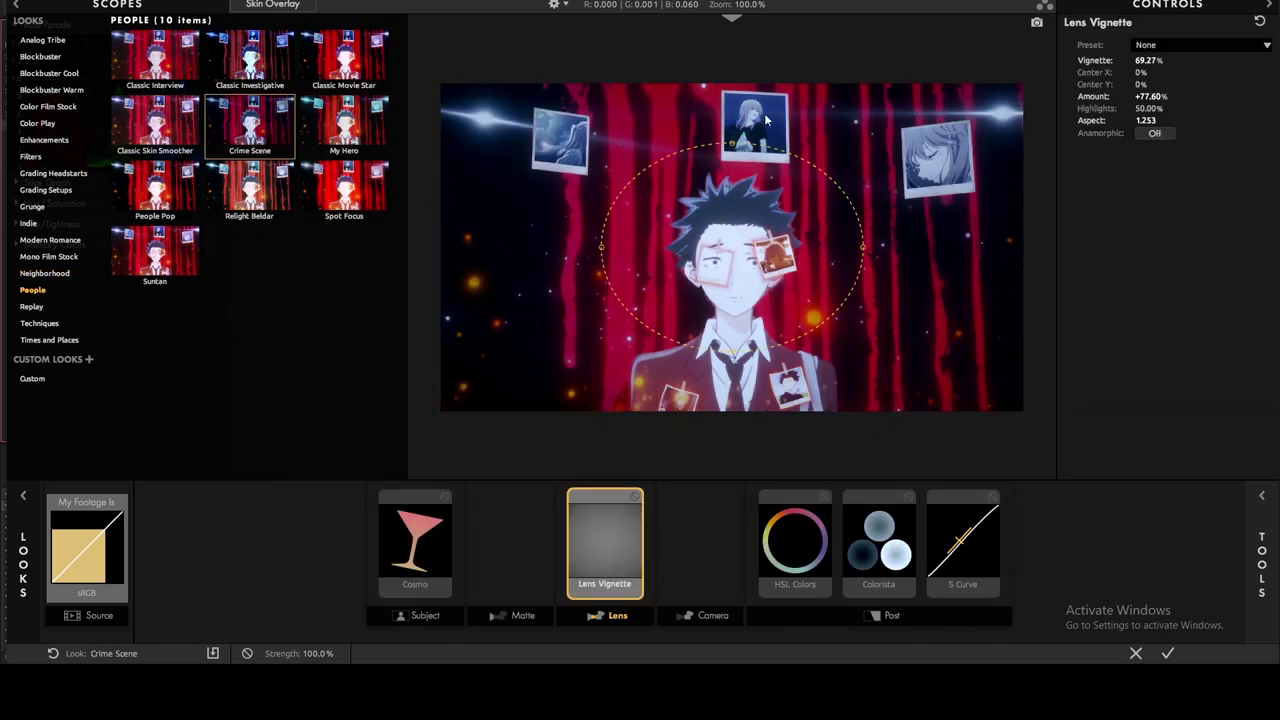
pyautogui.click(1167, 653)
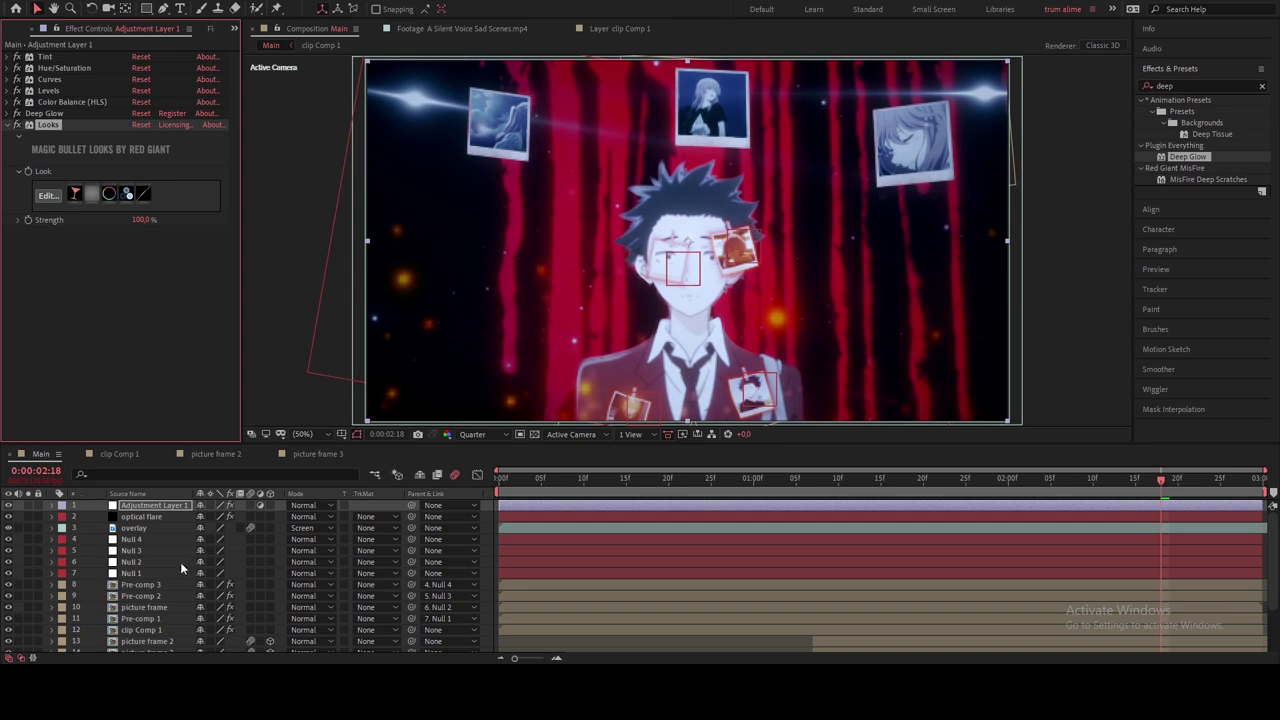
# Step: Solo clip Comp 1 briefly to check the character on its own
pyautogui.scroll(-3, 153, 572)
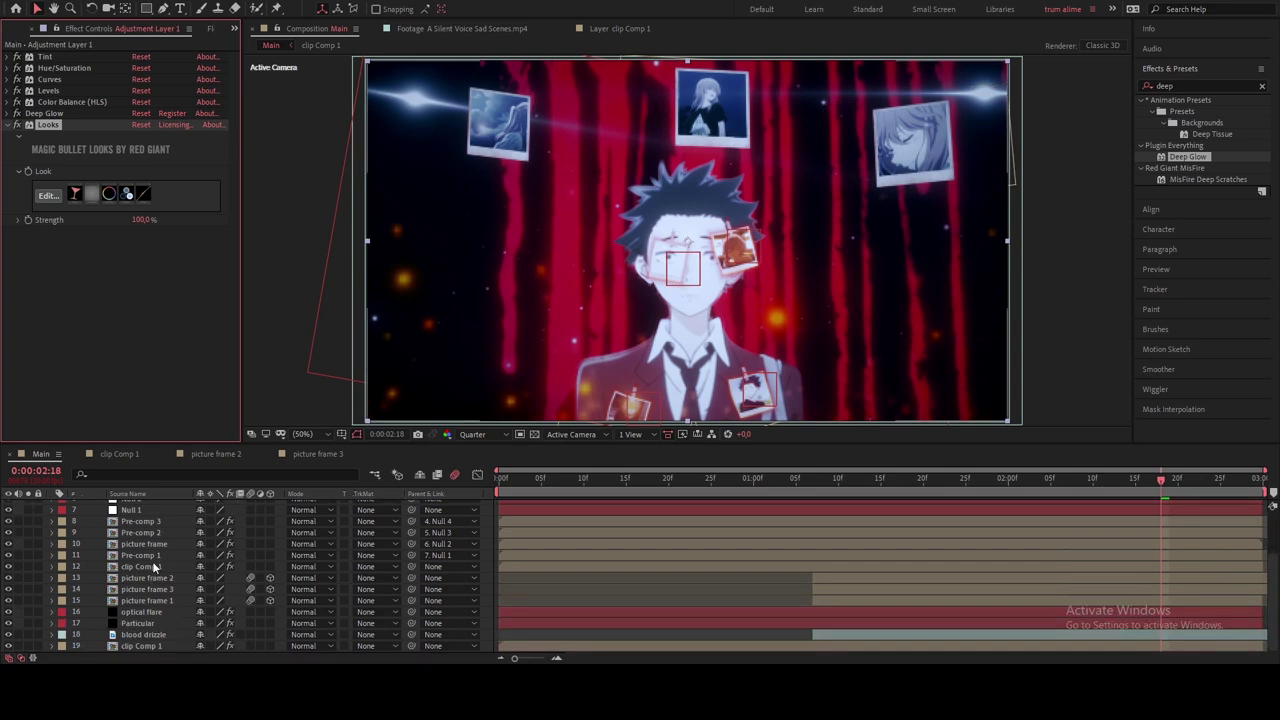
pyautogui.click(152, 564)
pyautogui.click(28, 567)
pyautogui.click(28, 567)
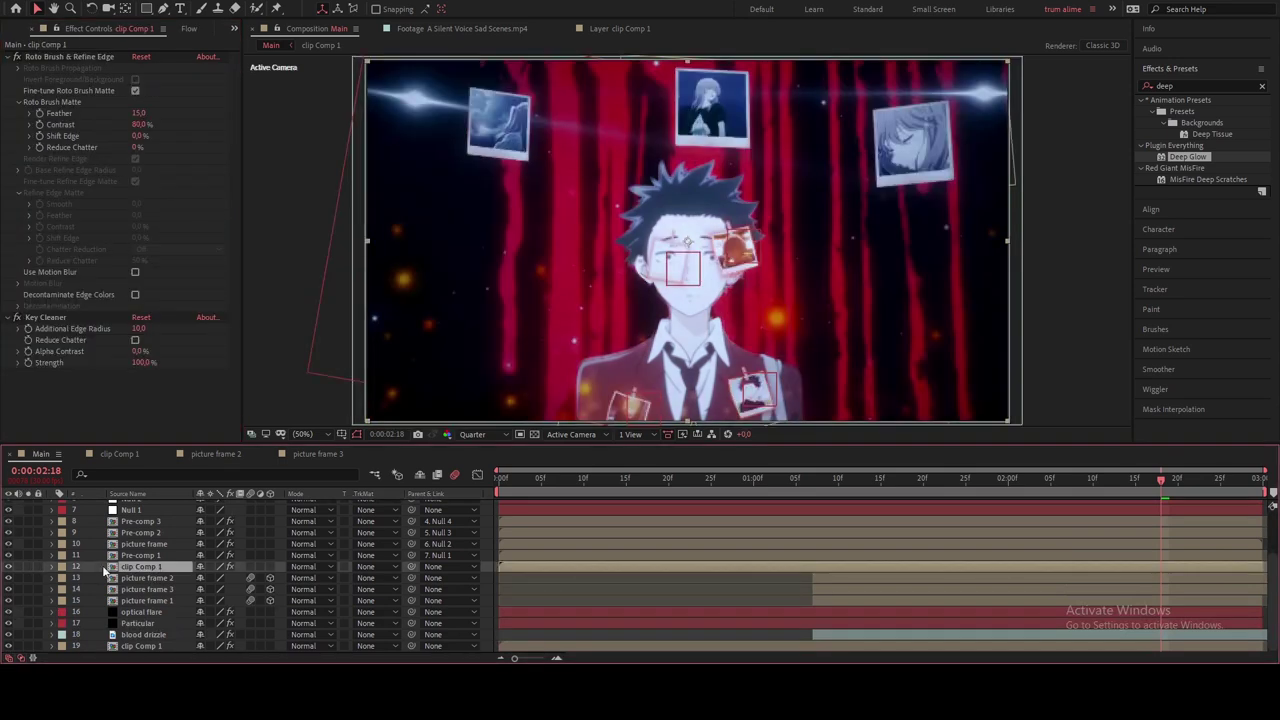
# Step: Add Adjustment Layer 2 and place it directly below clip Comp 1
pyautogui.rightClick(283, 577)
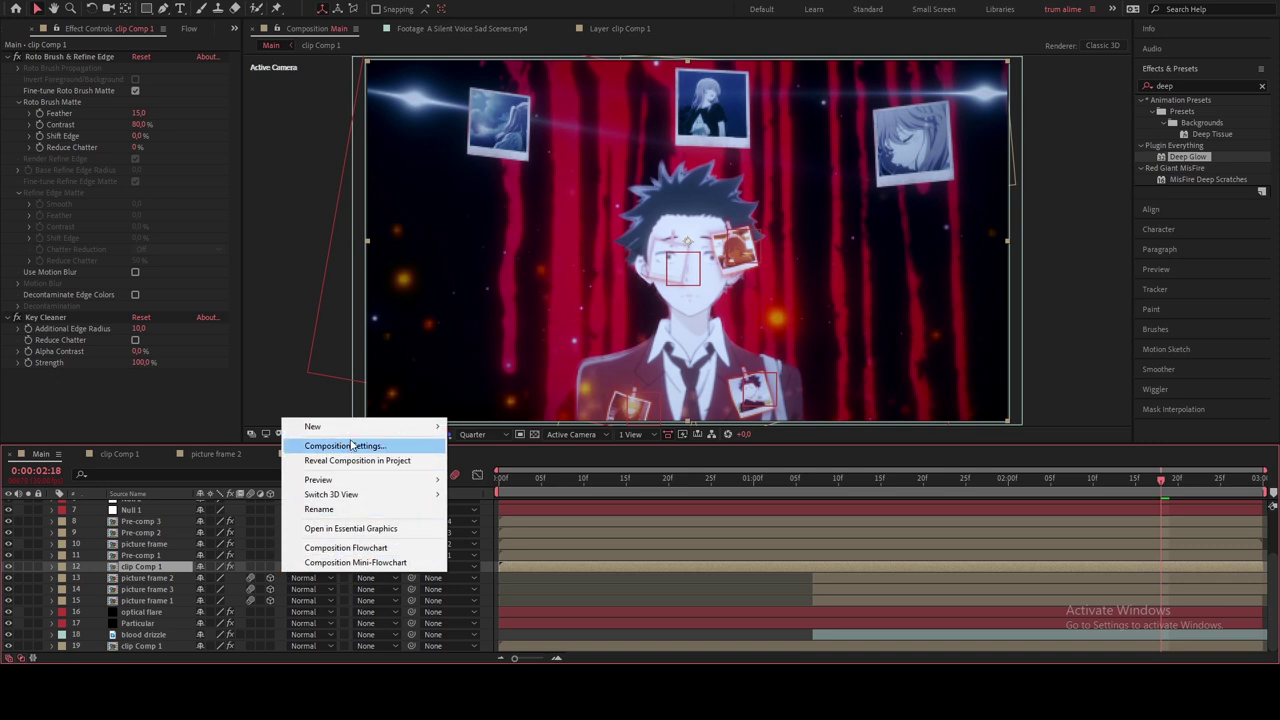
pyautogui.moveTo(314, 424)
pyautogui.click(505, 531)
pyautogui.moveTo(170, 568); pyautogui.dragTo(155, 576)
pyautogui.click(146, 567)
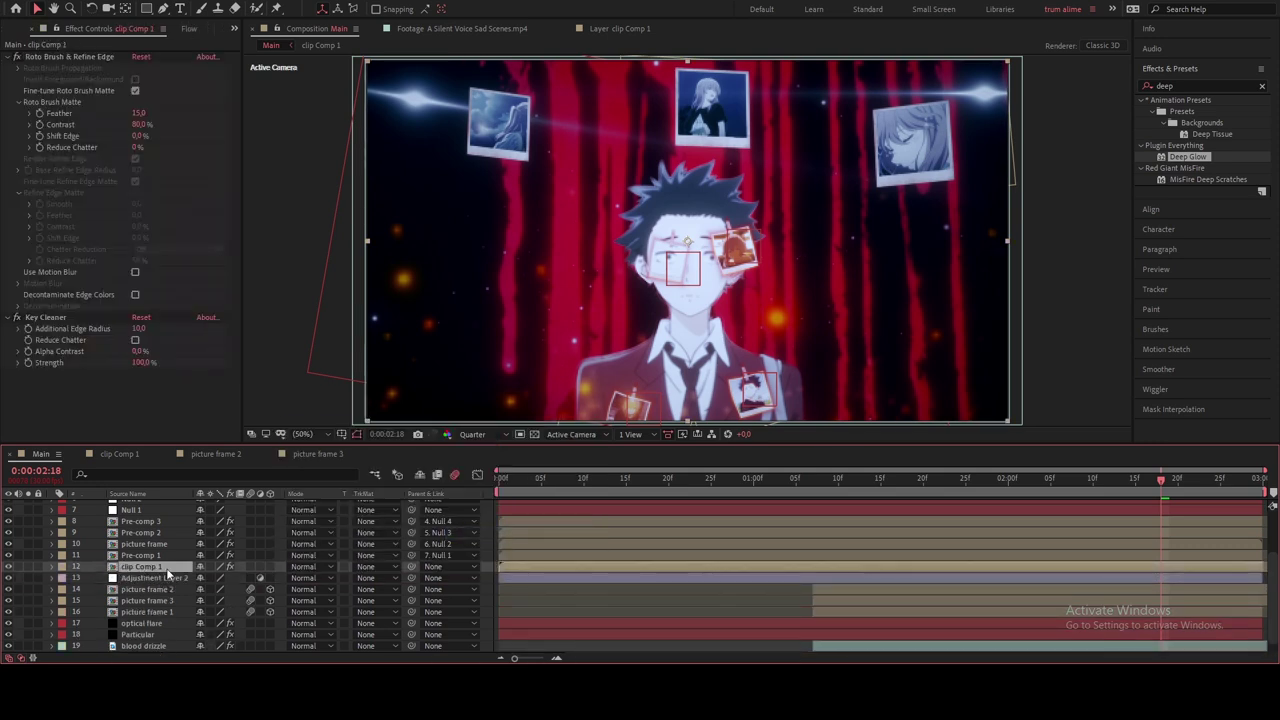
pyautogui.click(29, 567)
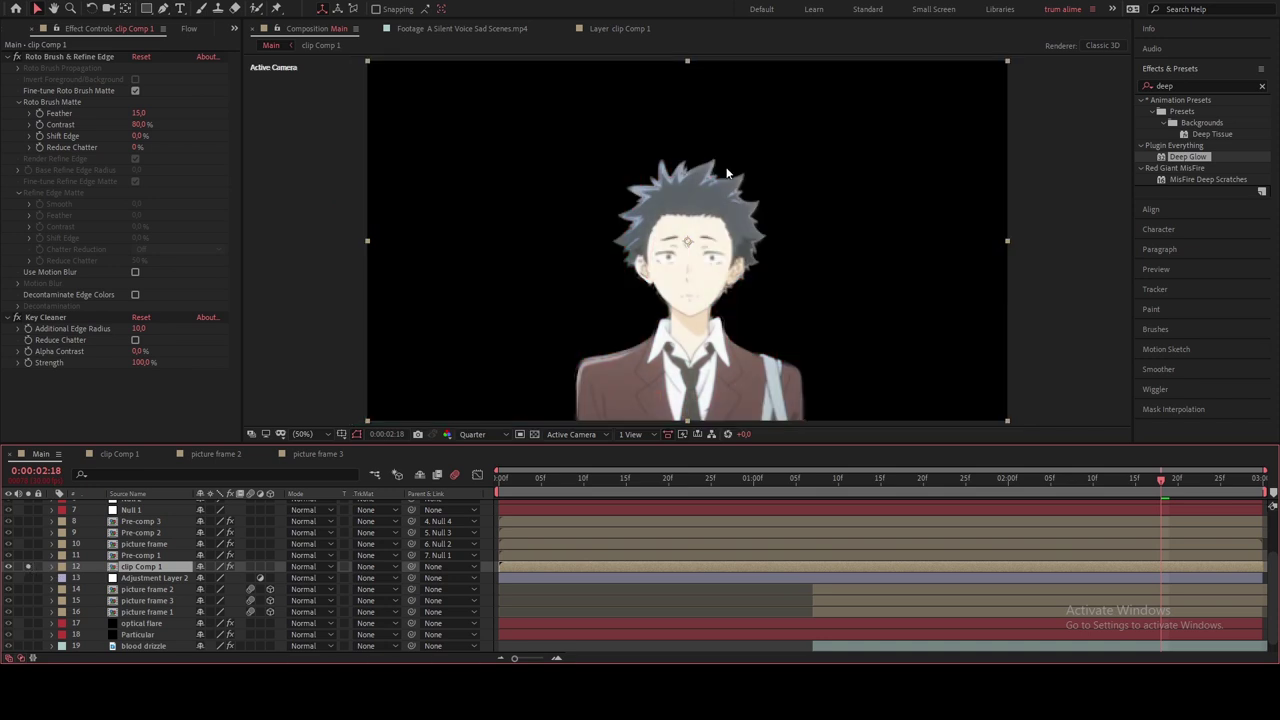
pyautogui.click(27, 567)
pyautogui.click(160, 578)
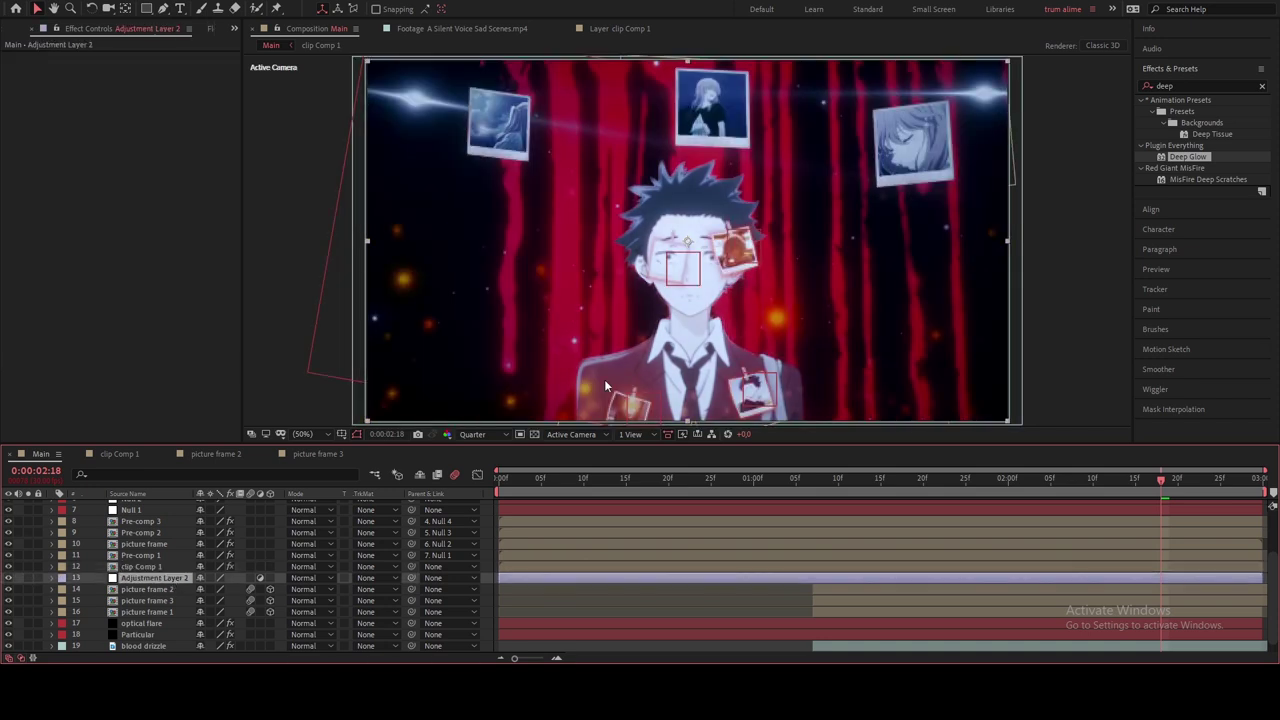
# Step: Apply BCC Fast Lens Blur to Adjustment Layer 2 with Gamma 386 and Iris Scale 2
pyautogui.click(1187, 84)
pyautogui.press('BackSpace')
pyautogui.press('BackSpace')
pyautogui.press('BackSpace')
pyautogui.press('BackSpace')
pyautogui.write('bcc fa')
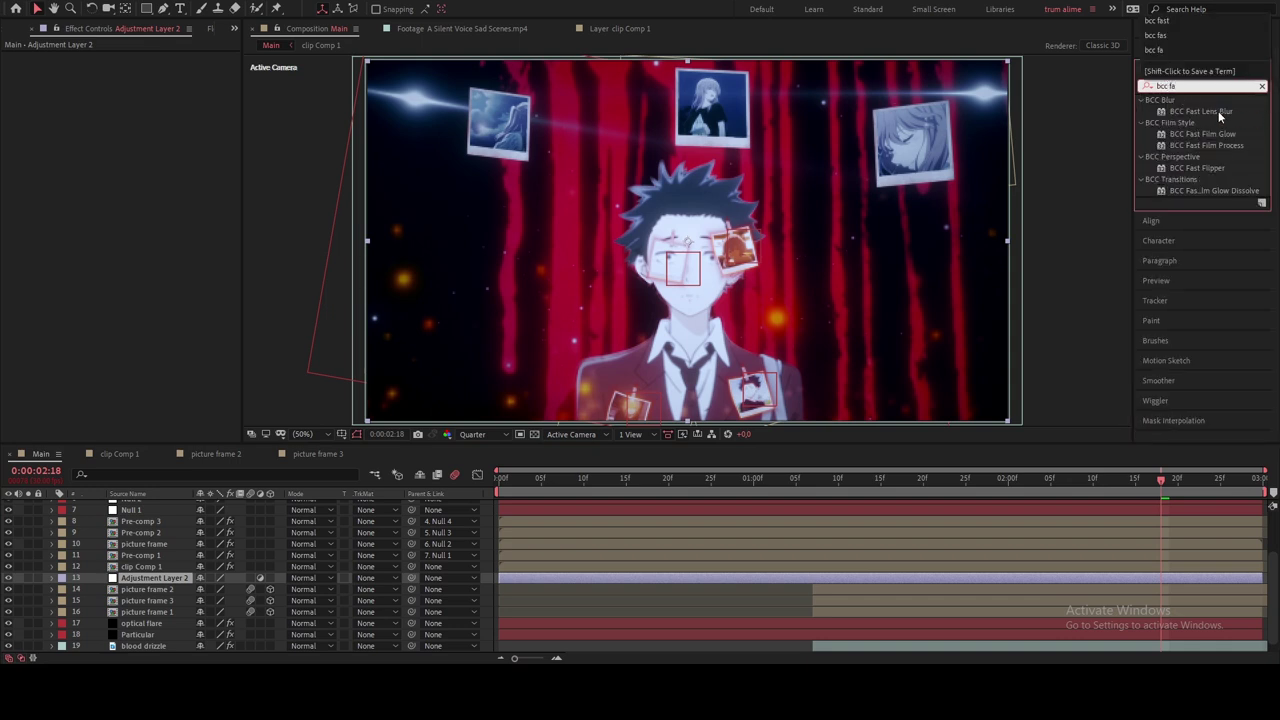
pyautogui.doubleClick(1214, 112)
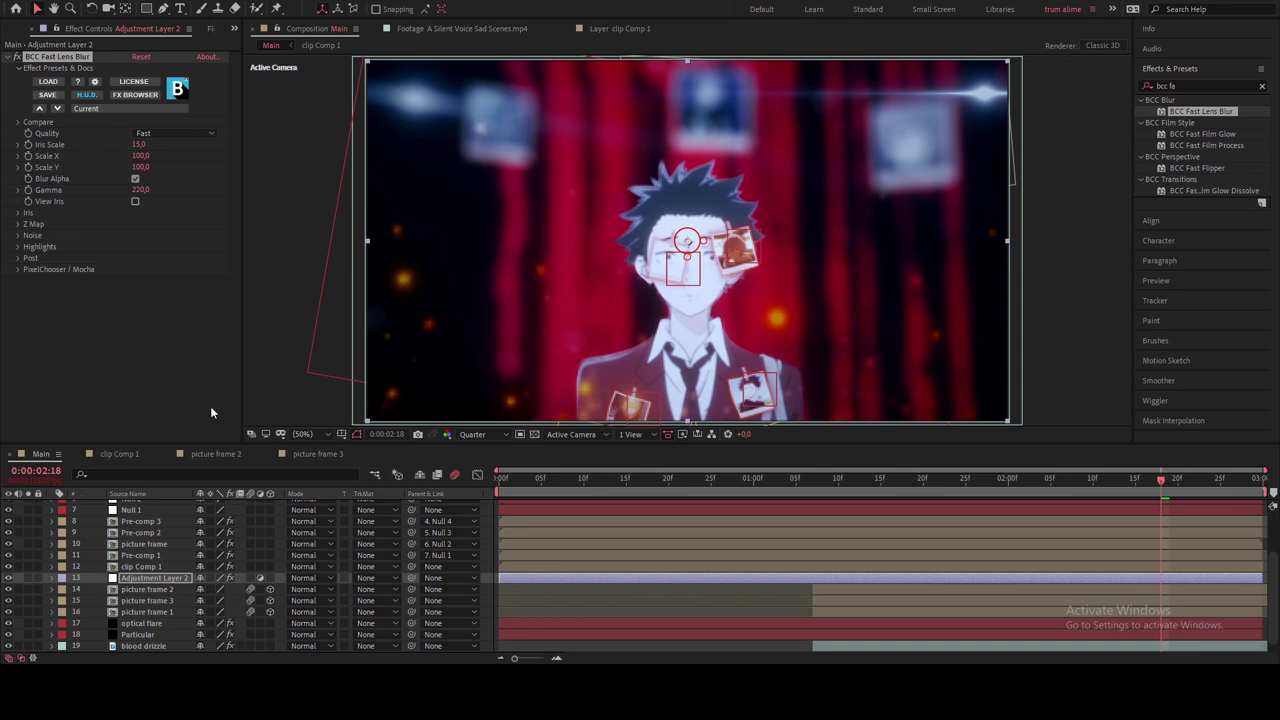
pyautogui.moveTo(141, 190); pyautogui.dragTo(241, 188)
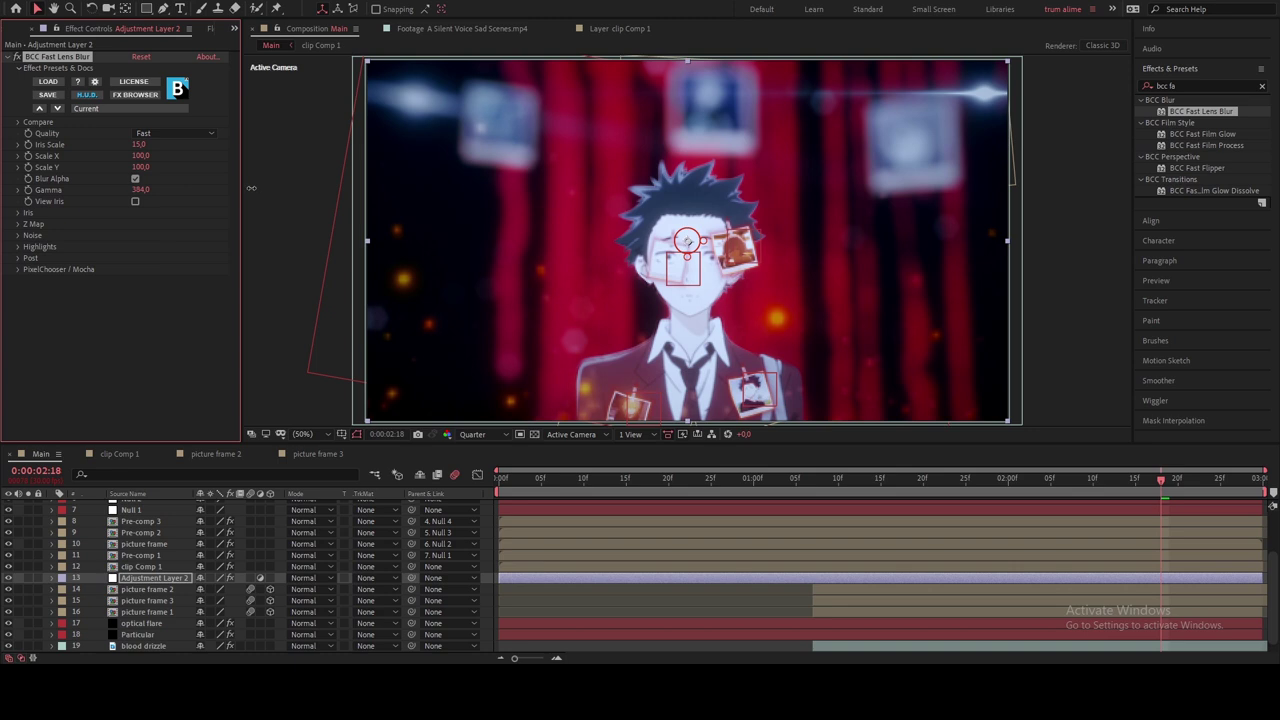
pyautogui.click(140, 145)
pyautogui.write('2')
pyautogui.press('Return')
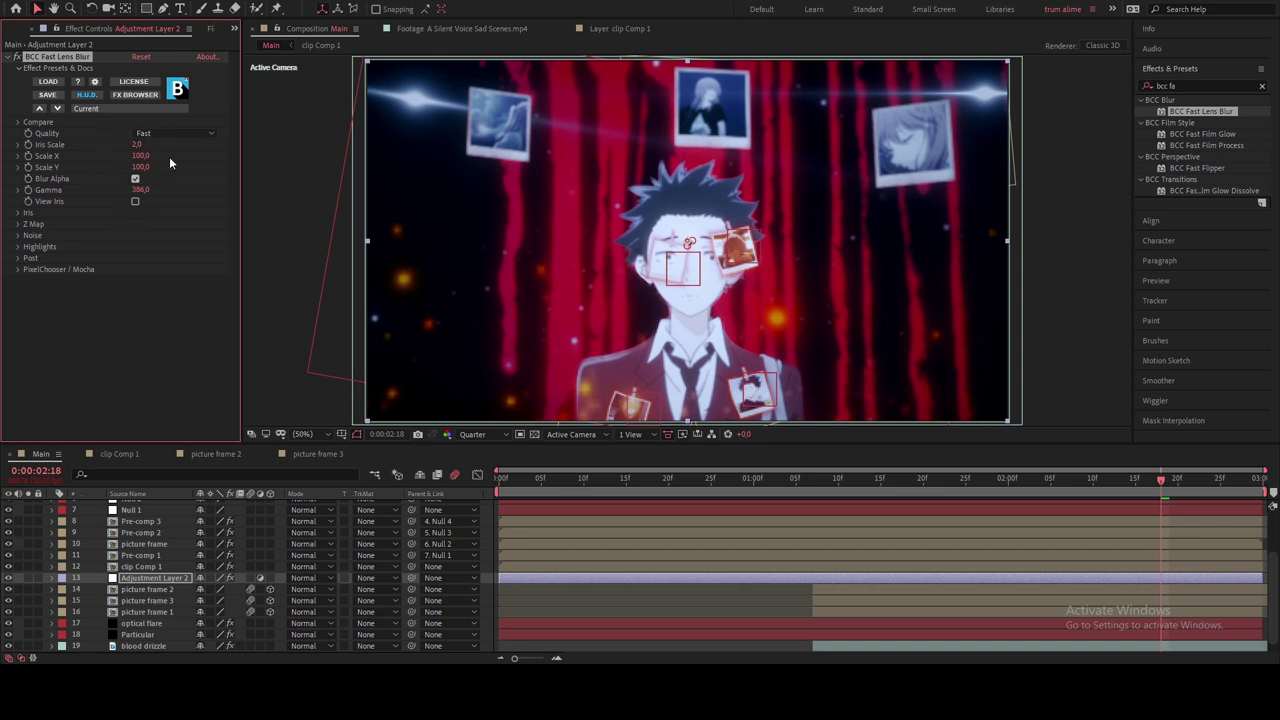
# Step: At 0:00:01:07, trim the optical flare, Particular and Adjustment Layer 2 in-points to start there
pyautogui.click(814, 486)
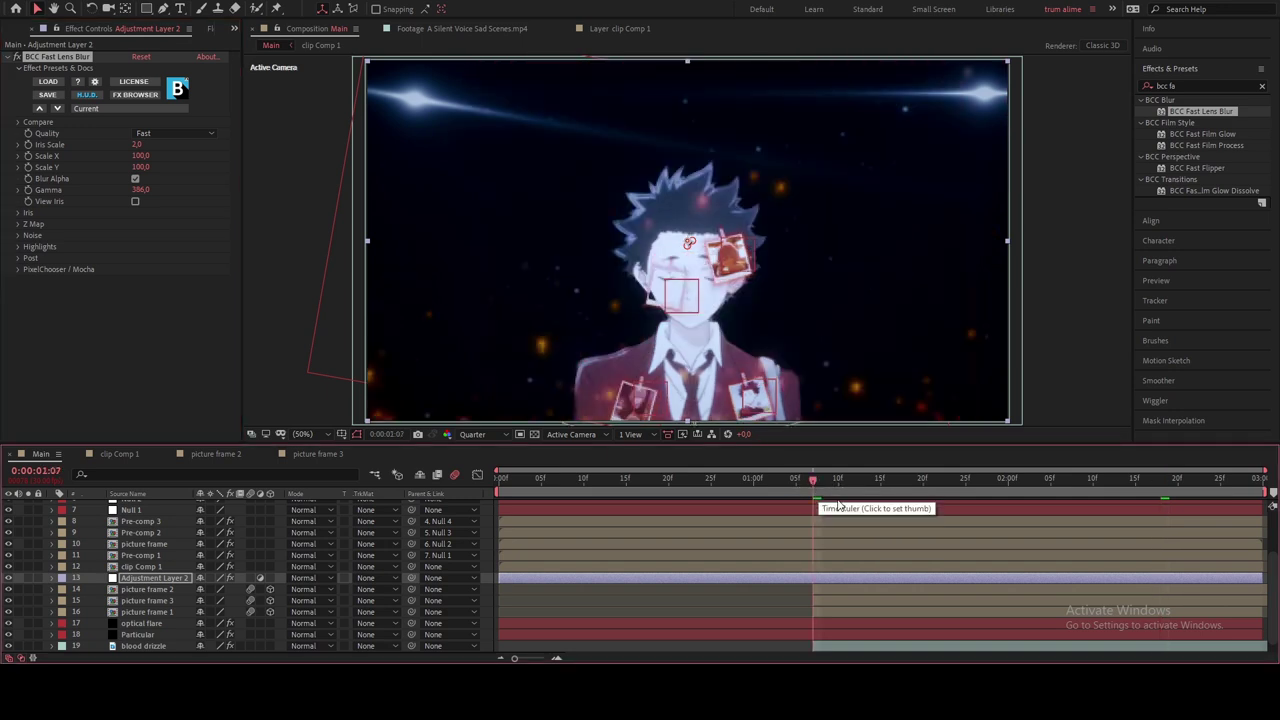
pyautogui.scroll(-1, 900, 533)
pyautogui.click(849, 612)
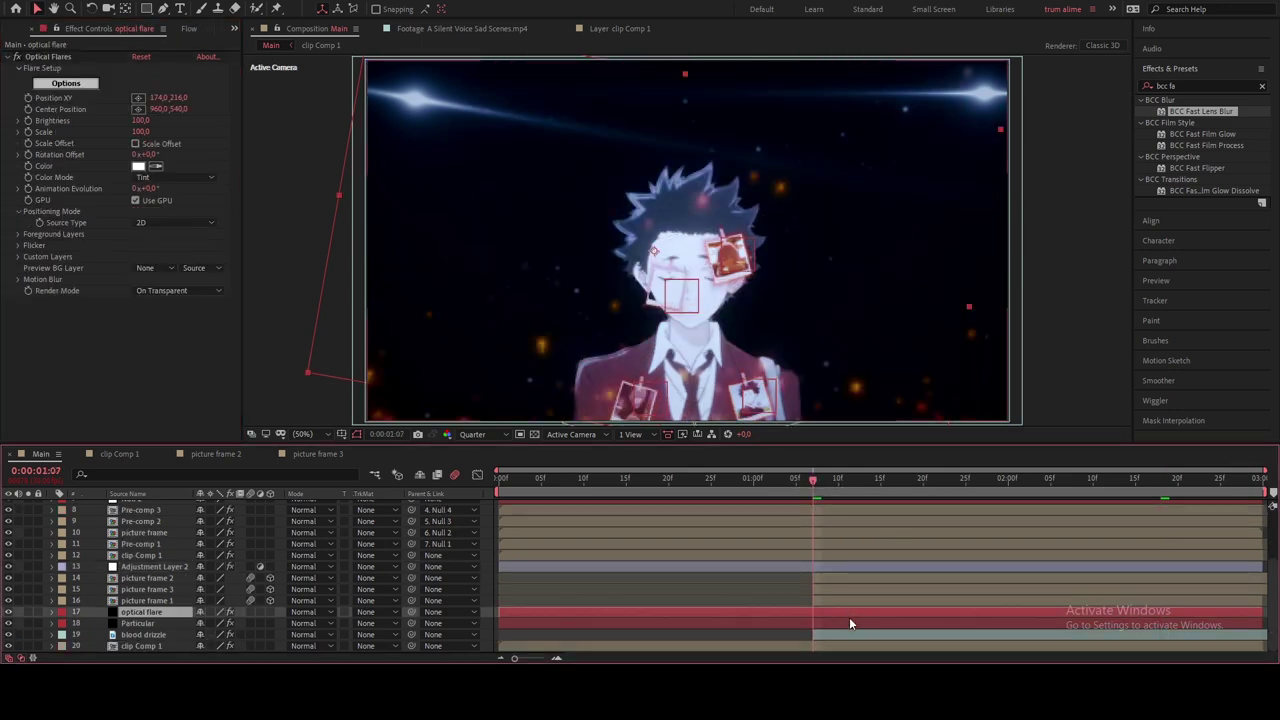
pyautogui.click(850, 620)
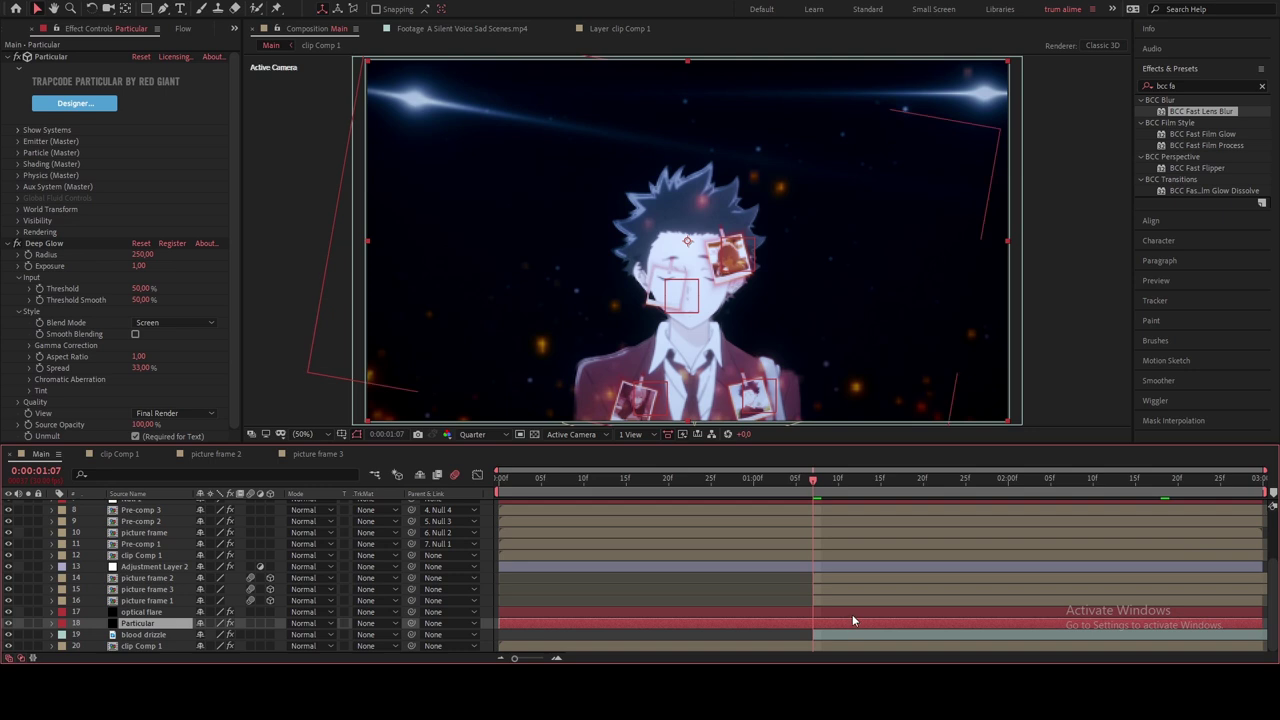
pyautogui.keyDown('shift'); pyautogui.click(853, 612); pyautogui.keyUp('shift')
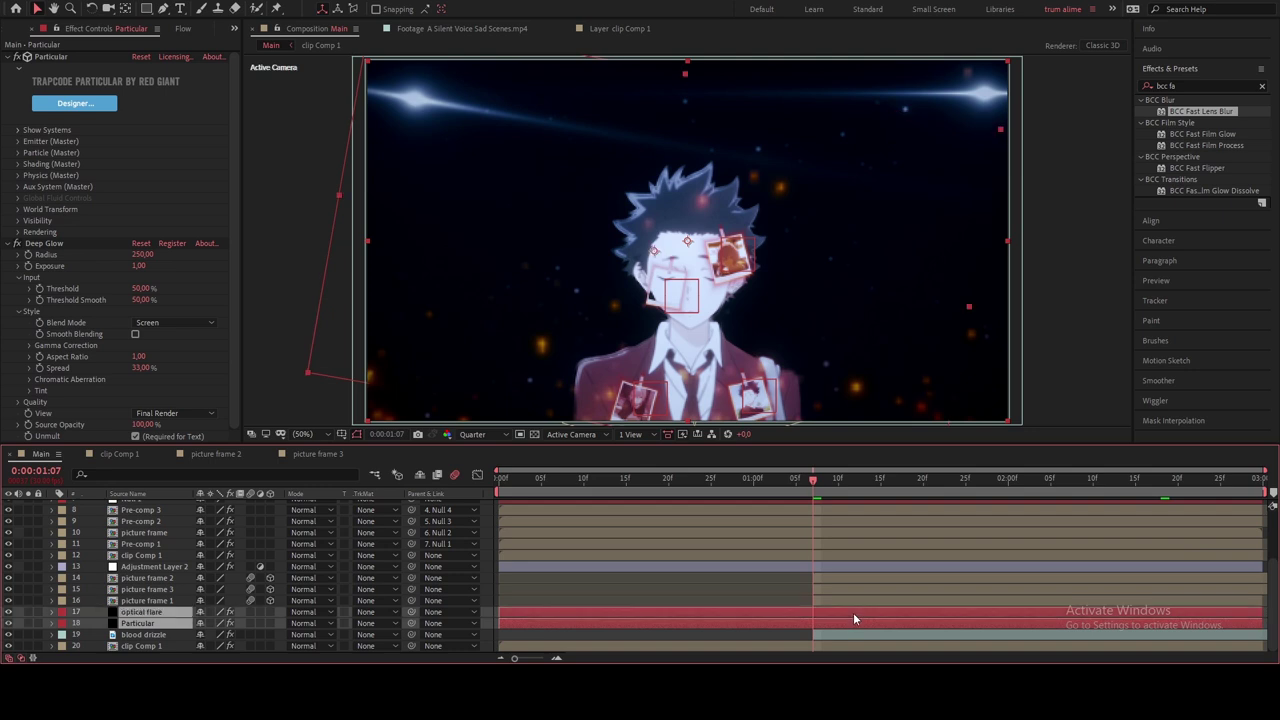
pyautogui.hotkey('alt', '[')
pyautogui.click(826, 566)
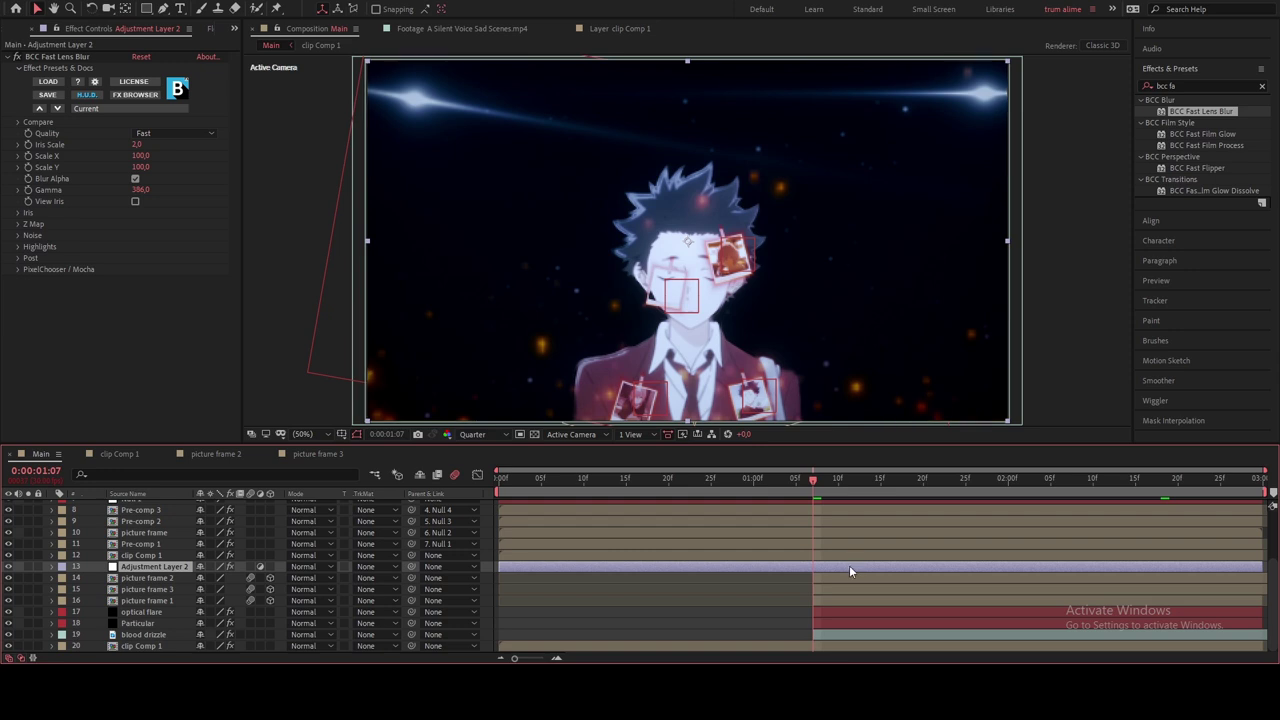
pyautogui.hotkey('alt', '[')
# Step: Scrub back to 0:00:00:29 and 0:00:00:08 to check the earlier footage
pyautogui.scroll(3, 849, 565)
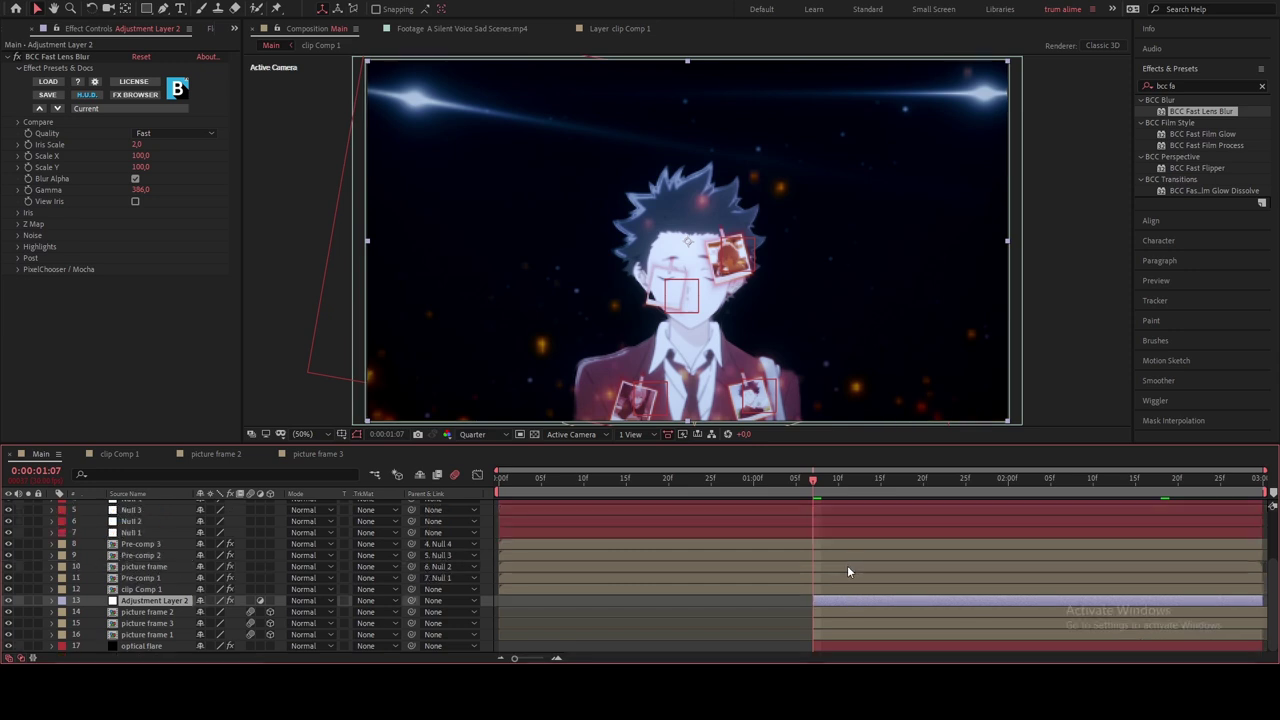
pyautogui.click(745, 478)
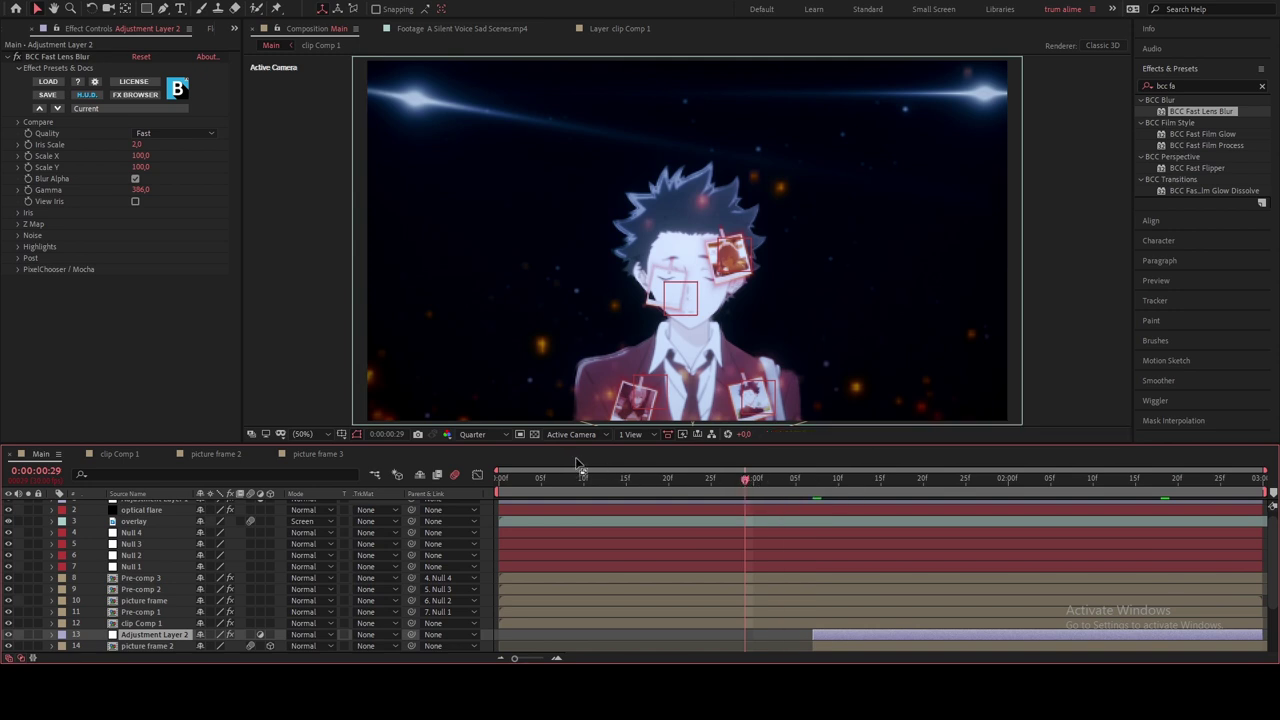
pyautogui.scroll(-3, 720, 536)
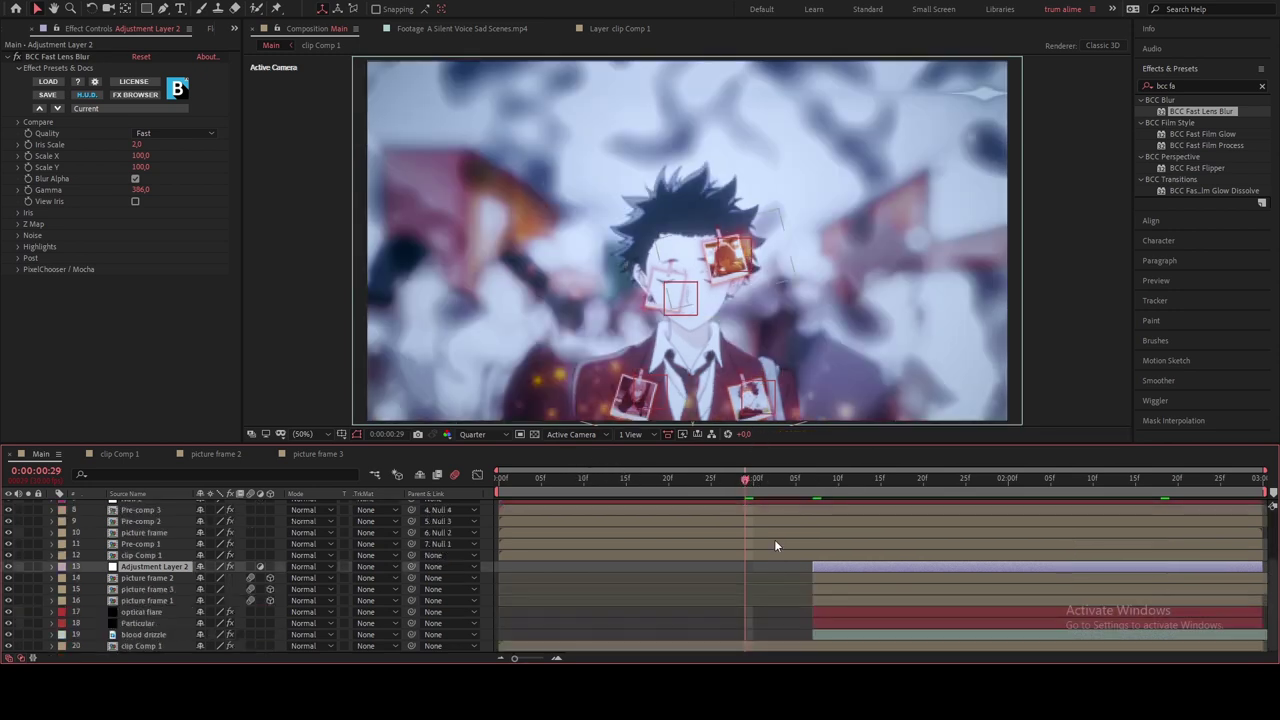
pyautogui.moveTo(605, 485); pyautogui.dragTo(565, 483)
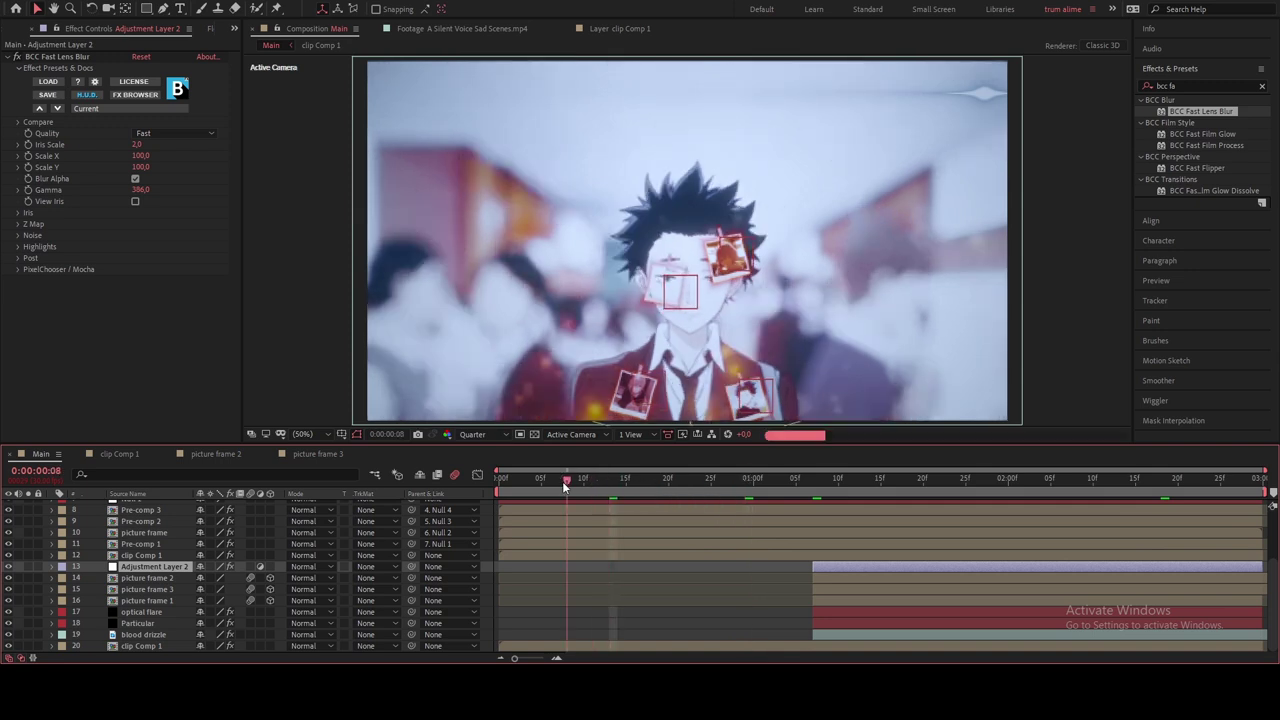
pyautogui.scroll(3, 813, 512)
# Step: Trim layers 8–12 (Pre-comp 3 to clip Comp 1) and the optical flare to 0:00:01:07
pyautogui.click(808, 481)
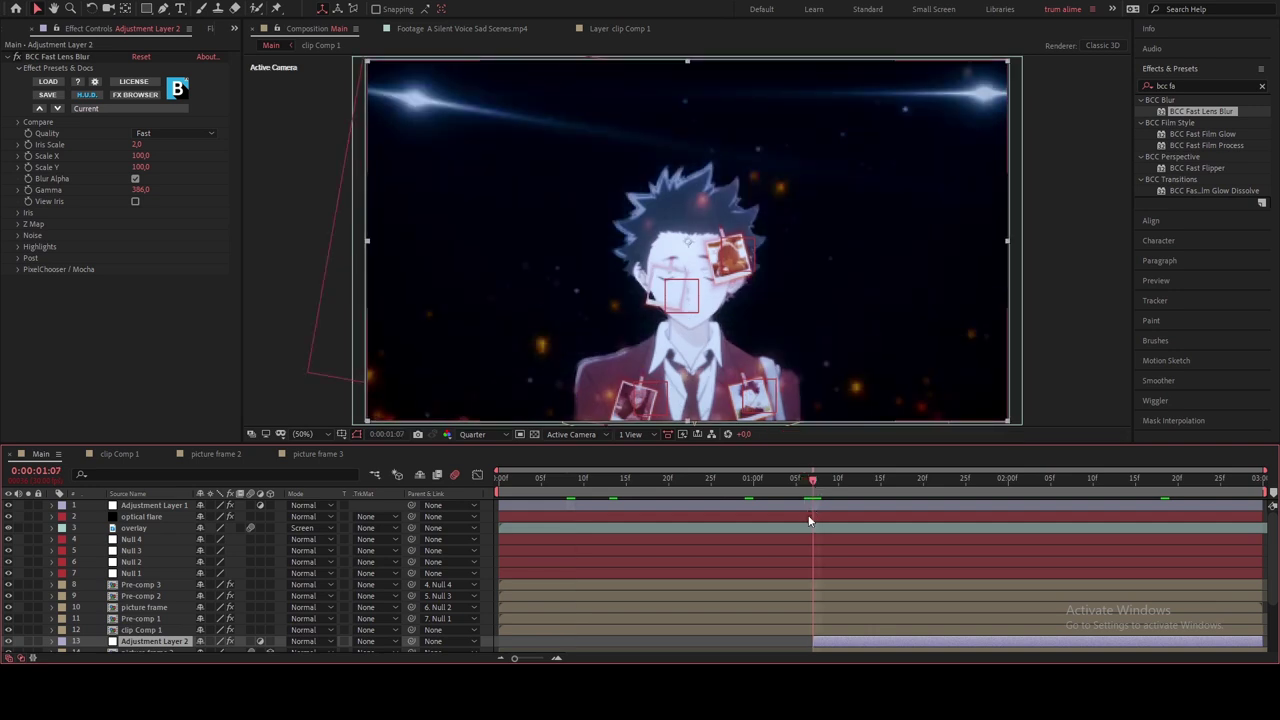
pyautogui.click(810, 518)
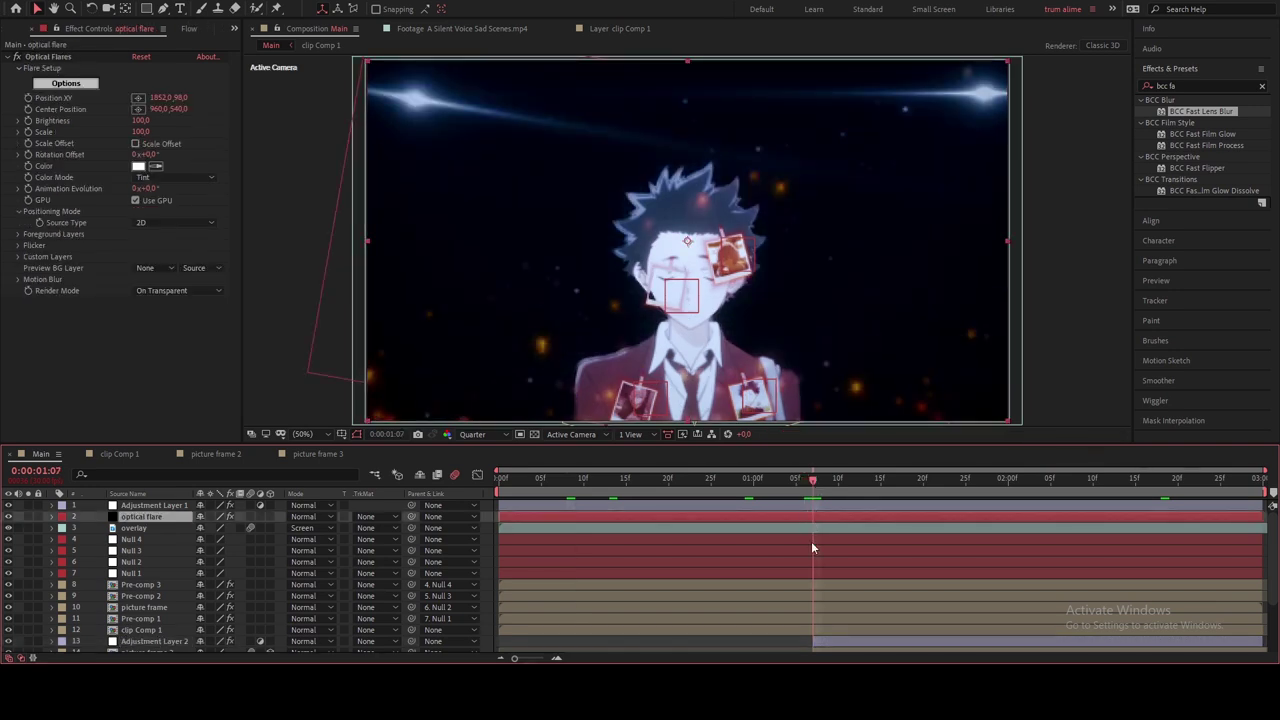
pyautogui.click(841, 583)
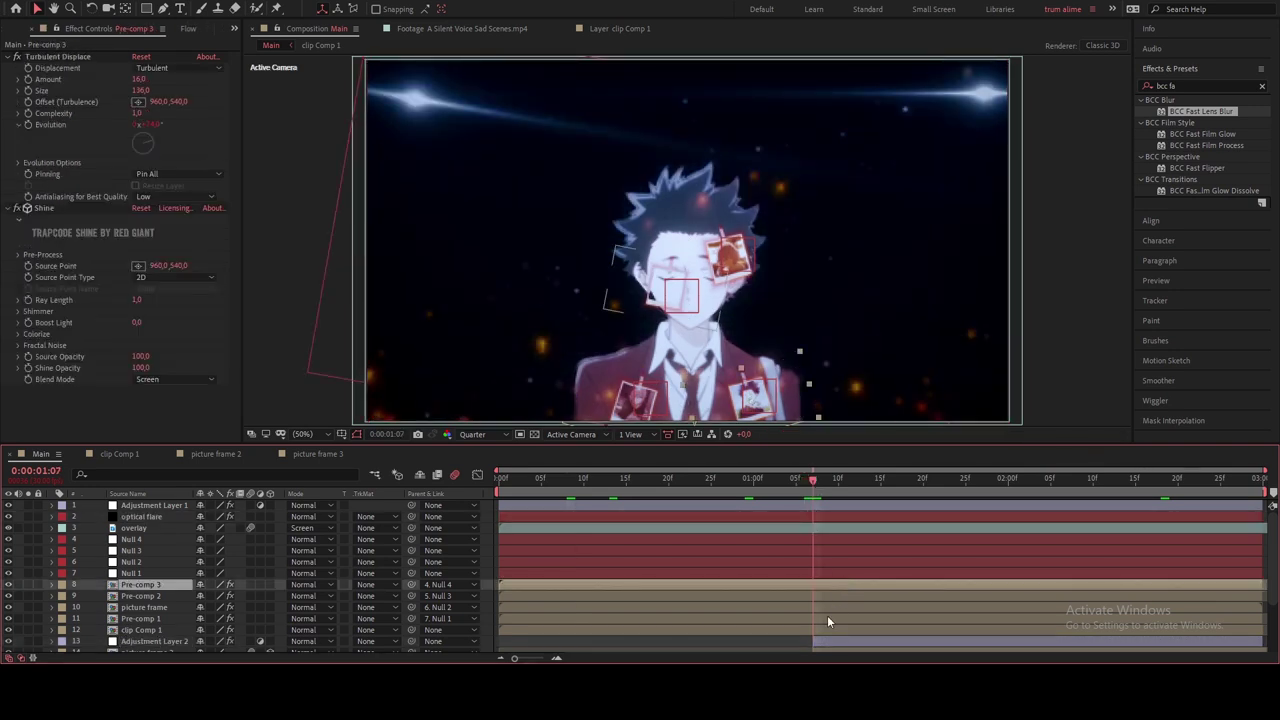
pyautogui.keyDown('shift'); pyautogui.click(142, 631); pyautogui.keyUp('shift')
pyautogui.hotkey('alt', '[')
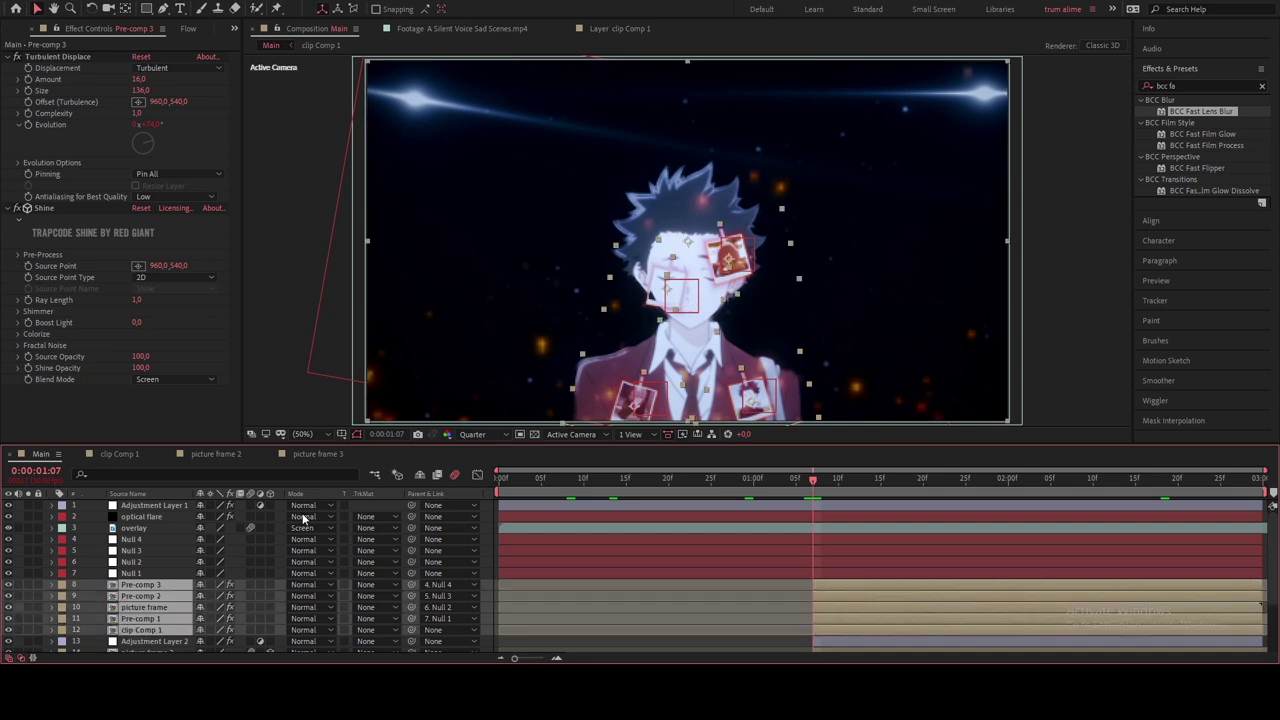
pyautogui.click(143, 517)
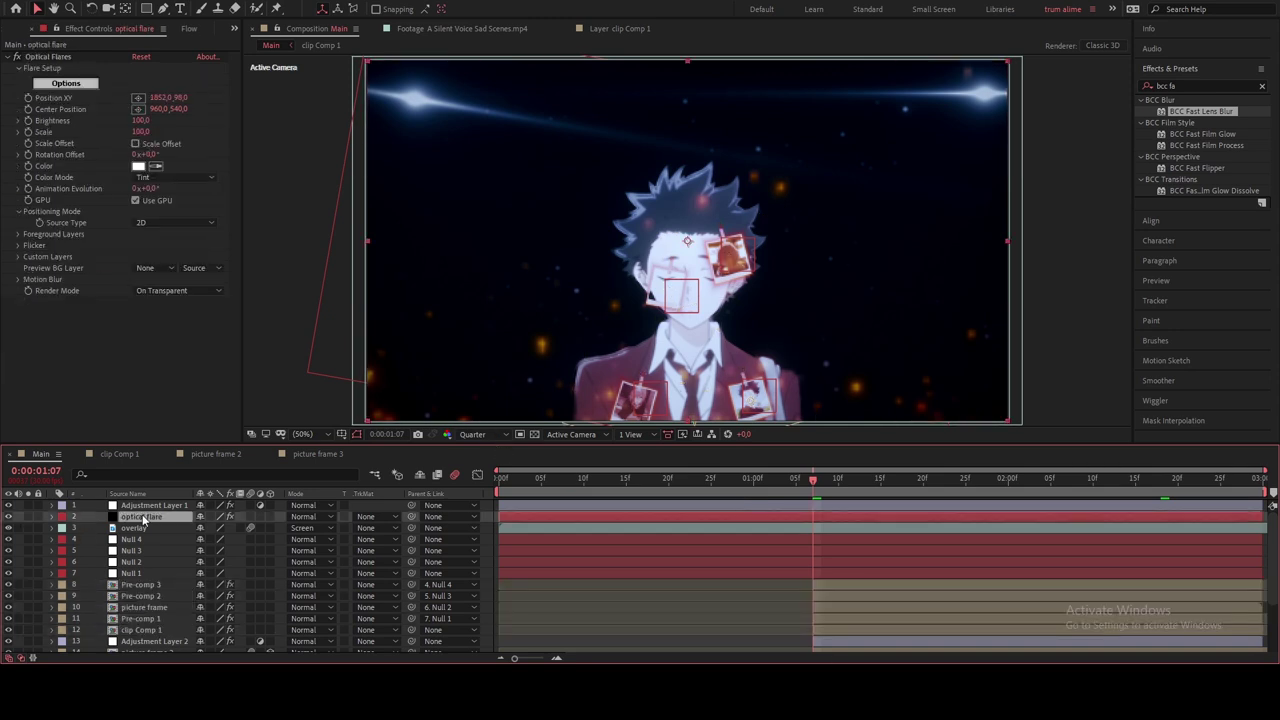
pyautogui.hotkey('alt', '[')
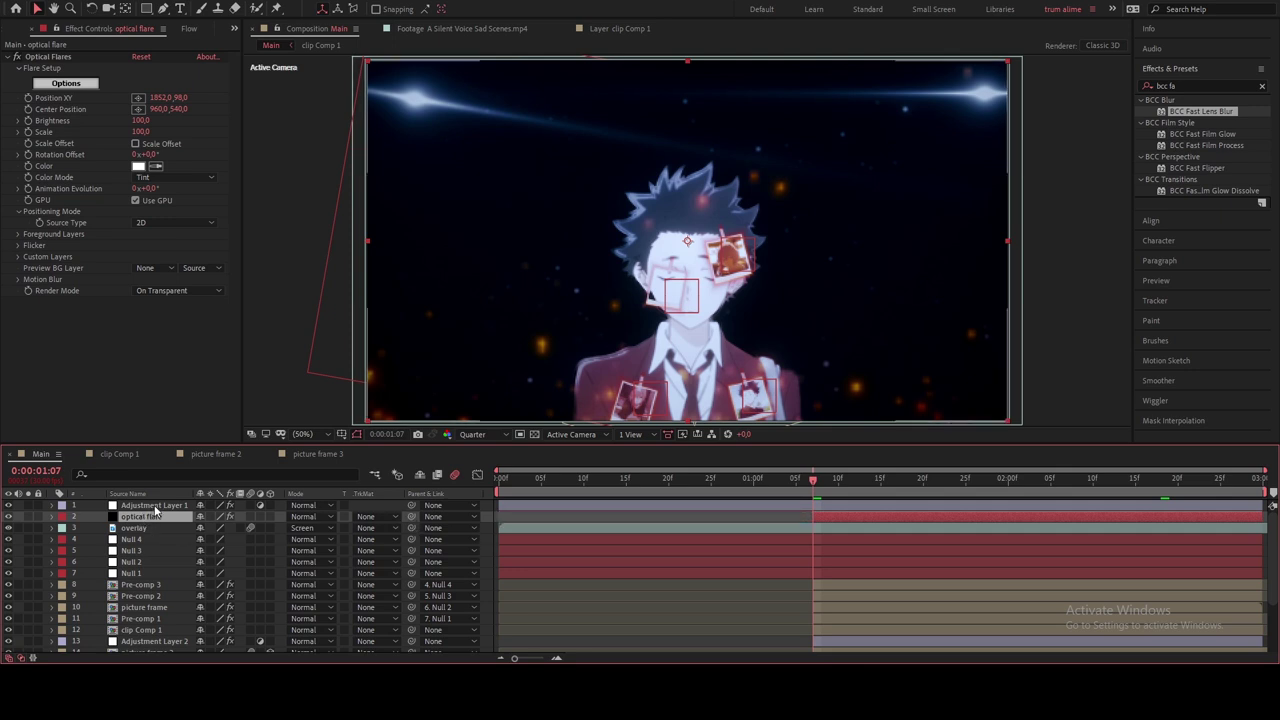
pyautogui.click(154, 507)
pyautogui.scroll(-3, 158, 537)
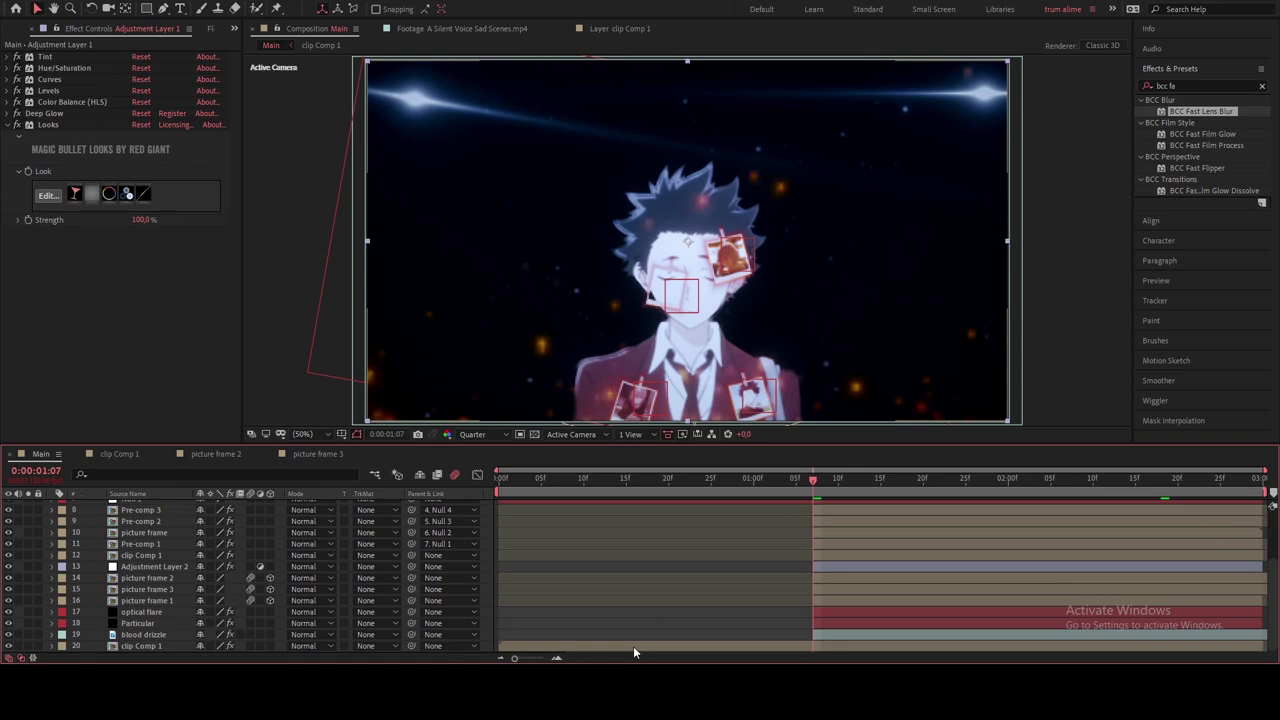
# Step: End the work area at the current time and pre-compose all layers into Pre-comp 4
pyautogui.hotkey('ctrl', 'a')
pyautogui.rightClick(633, 646)
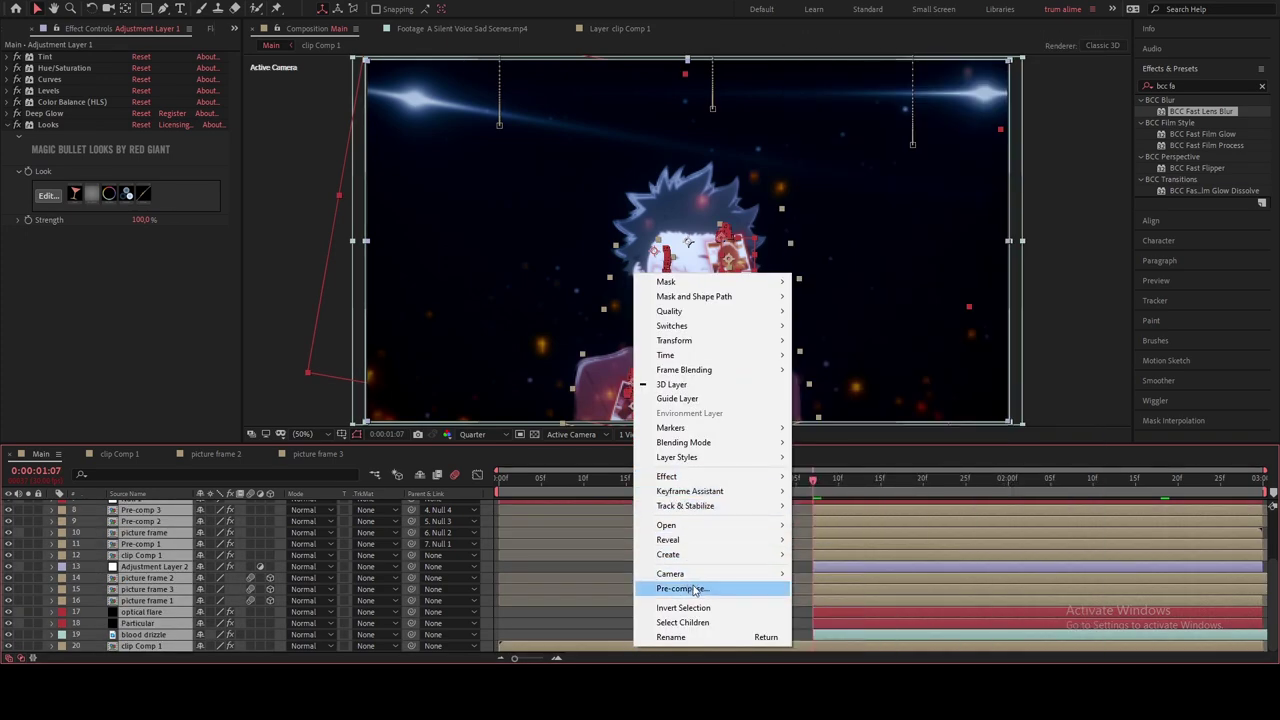
pyautogui.press('Escape')
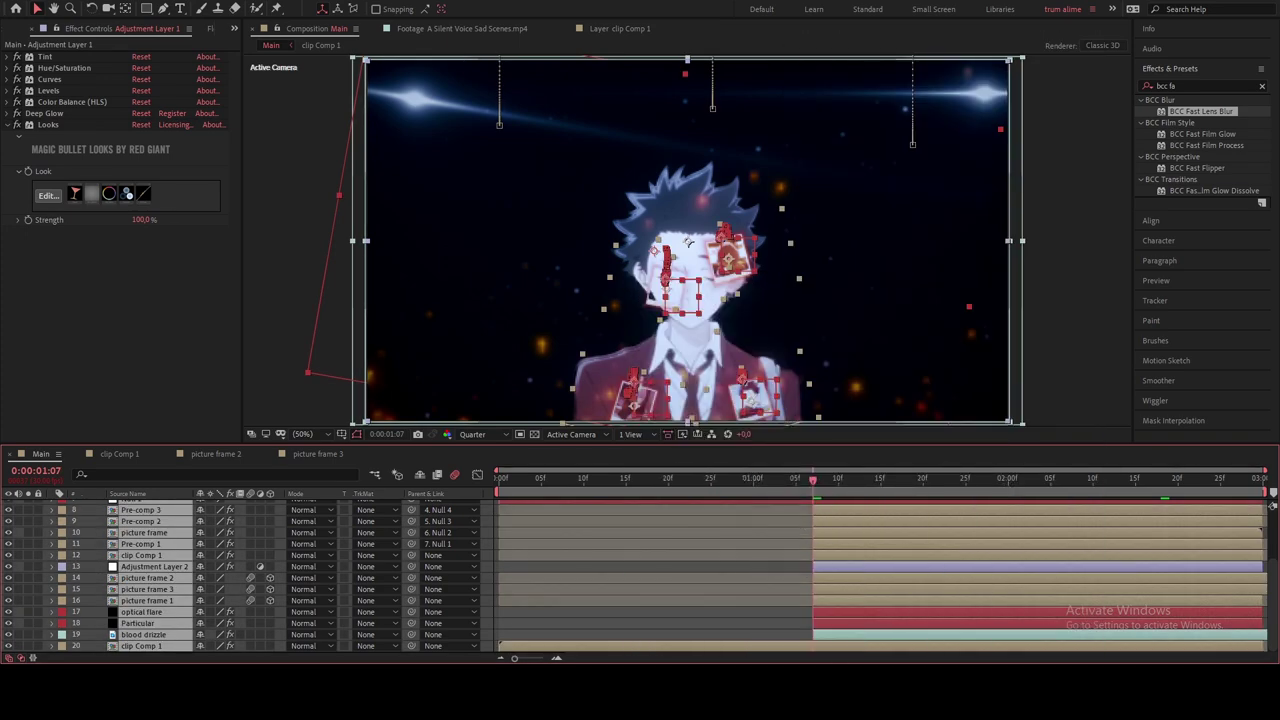
pyautogui.moveTo(1272, 495)
pyautogui.mouseDown()
pyautogui.moveTo(787, 494)
pyautogui.moveTo(812, 498)
pyautogui.mouseUp()
pyautogui.rightClick(860, 533)
pyautogui.press('Escape')
pyautogui.hotkey('ctrl', 'shift', 'c')
pyautogui.click(683, 410)
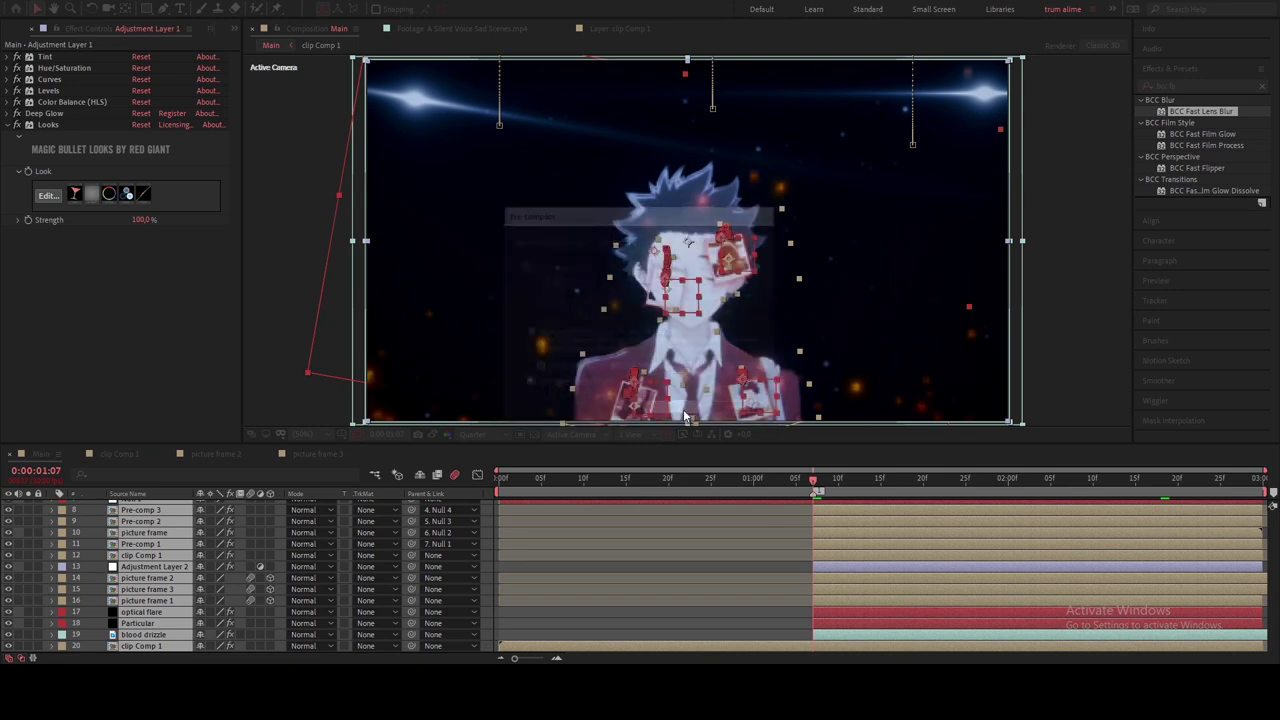
# Step: Add a new adjustment layer above Pre-comp 4 and apply Video Copilot Twitch to it
pyautogui.rightClick(398, 588)
pyautogui.moveTo(480, 444)
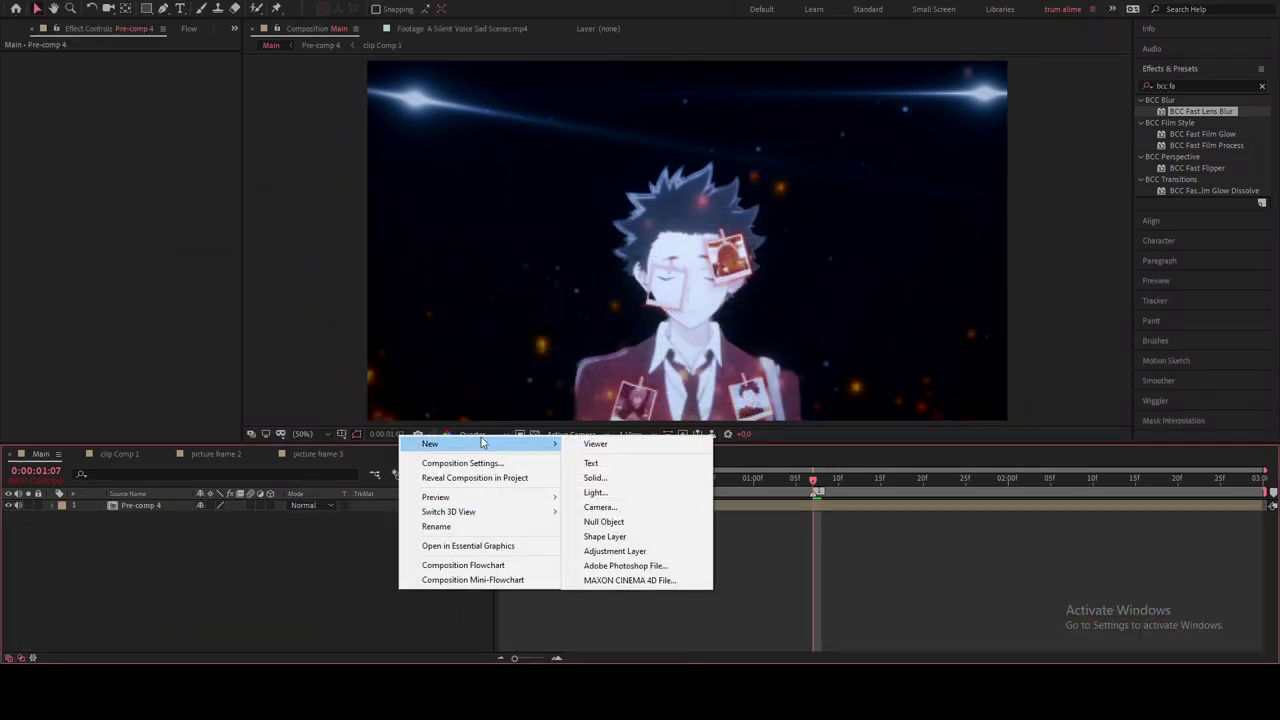
pyautogui.click(620, 551)
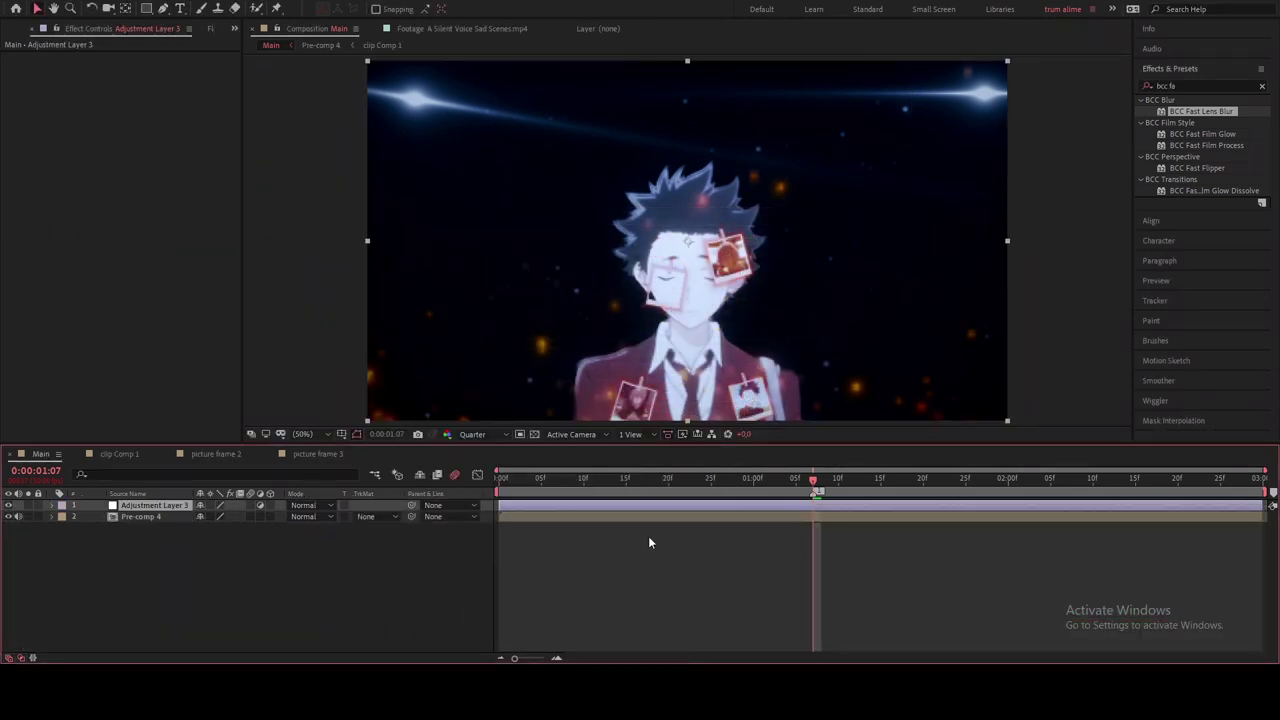
pyautogui.click(1190, 85)
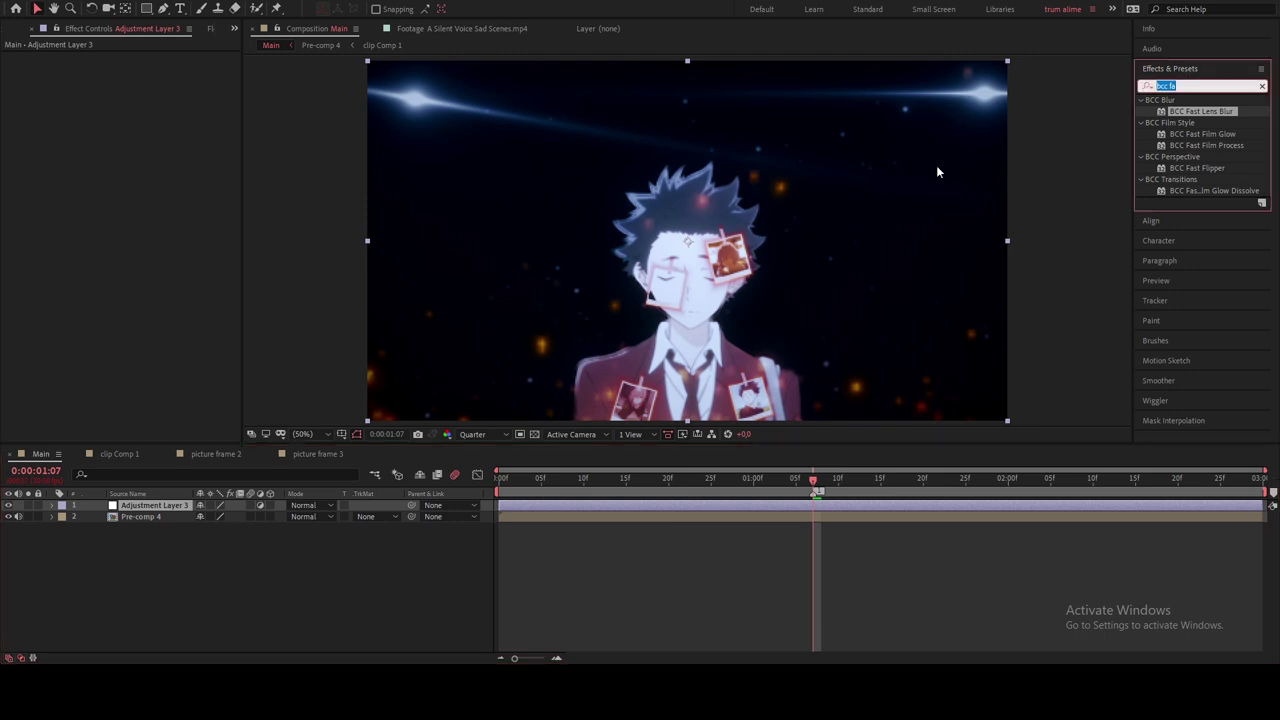
pyautogui.write('twitch')
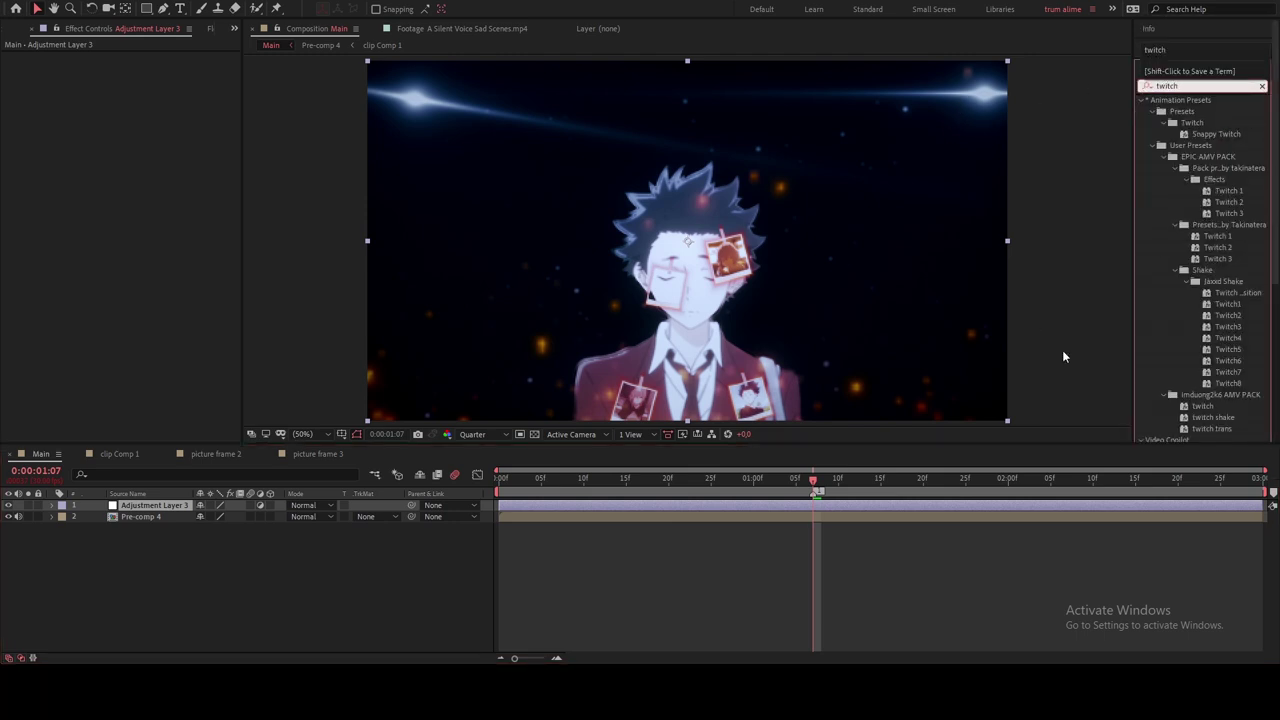
pyautogui.scroll(-3, 1170, 325)
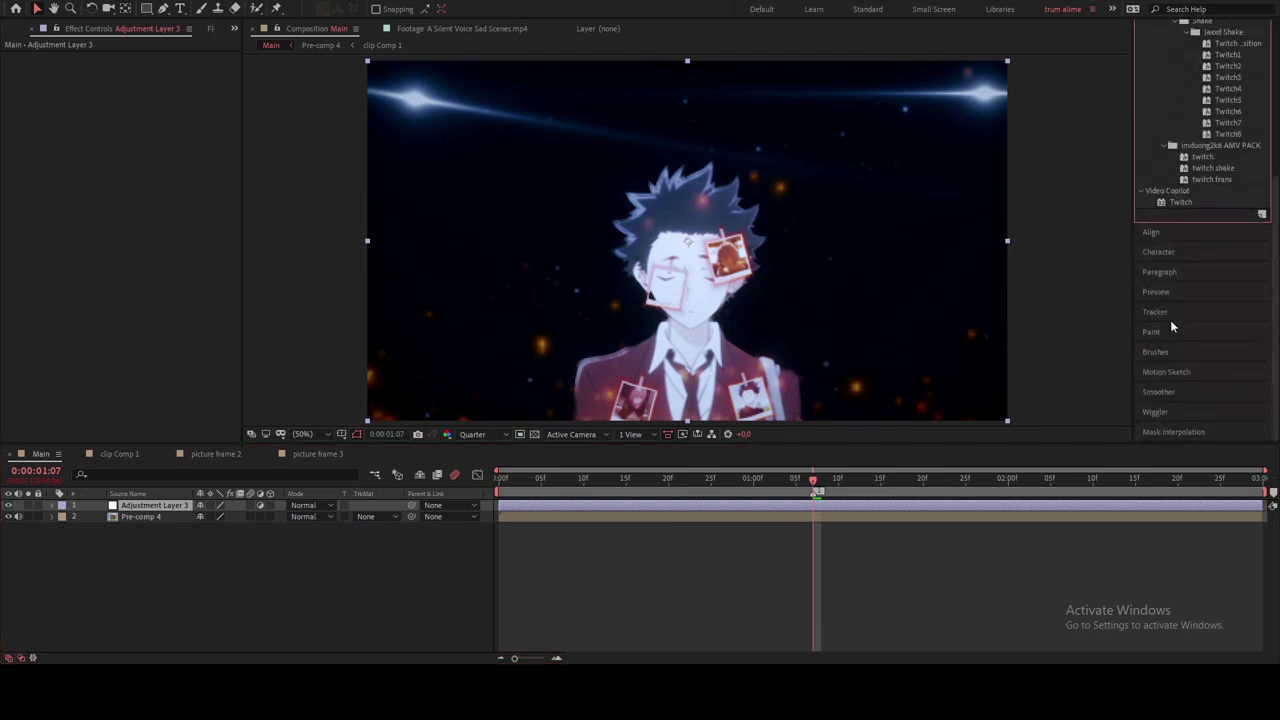
pyautogui.doubleClick(1182, 203)
pyautogui.click(786, 576)
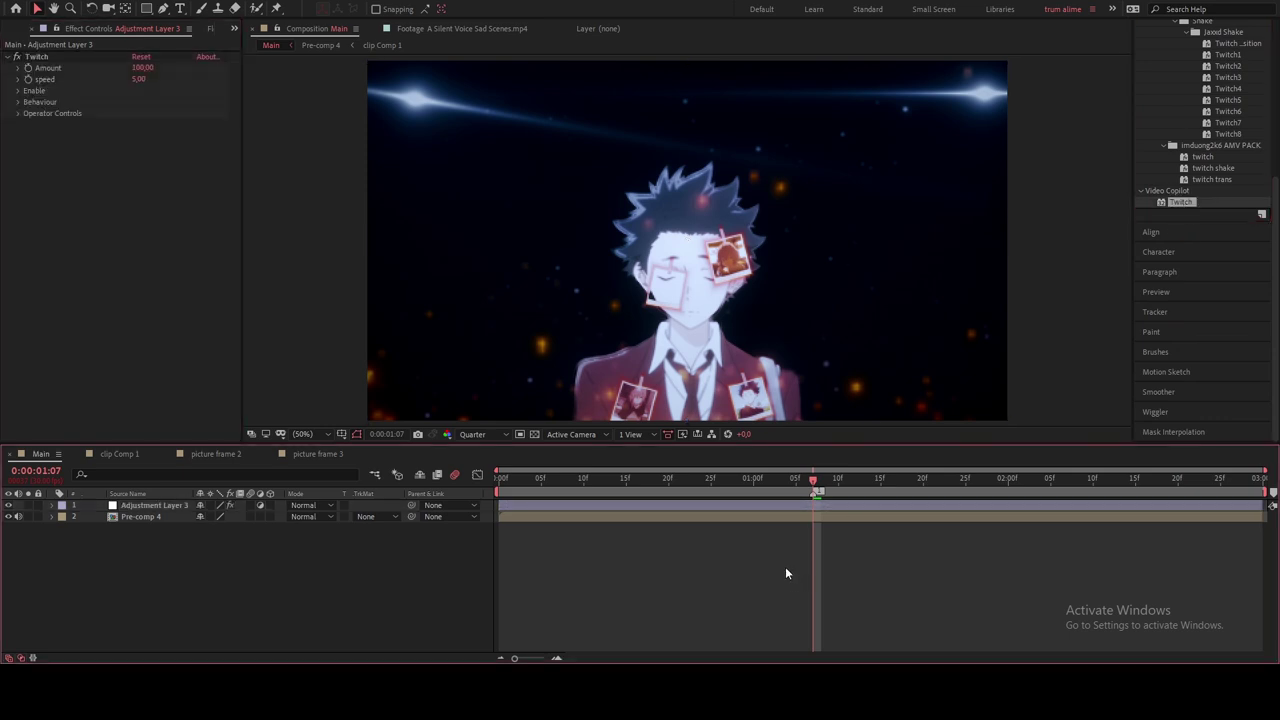
# Step: Set Twitch Amount to 70 and speed to 60
pyautogui.click(141, 67)
pyautogui.write('70')
pyautogui.press('Tab')
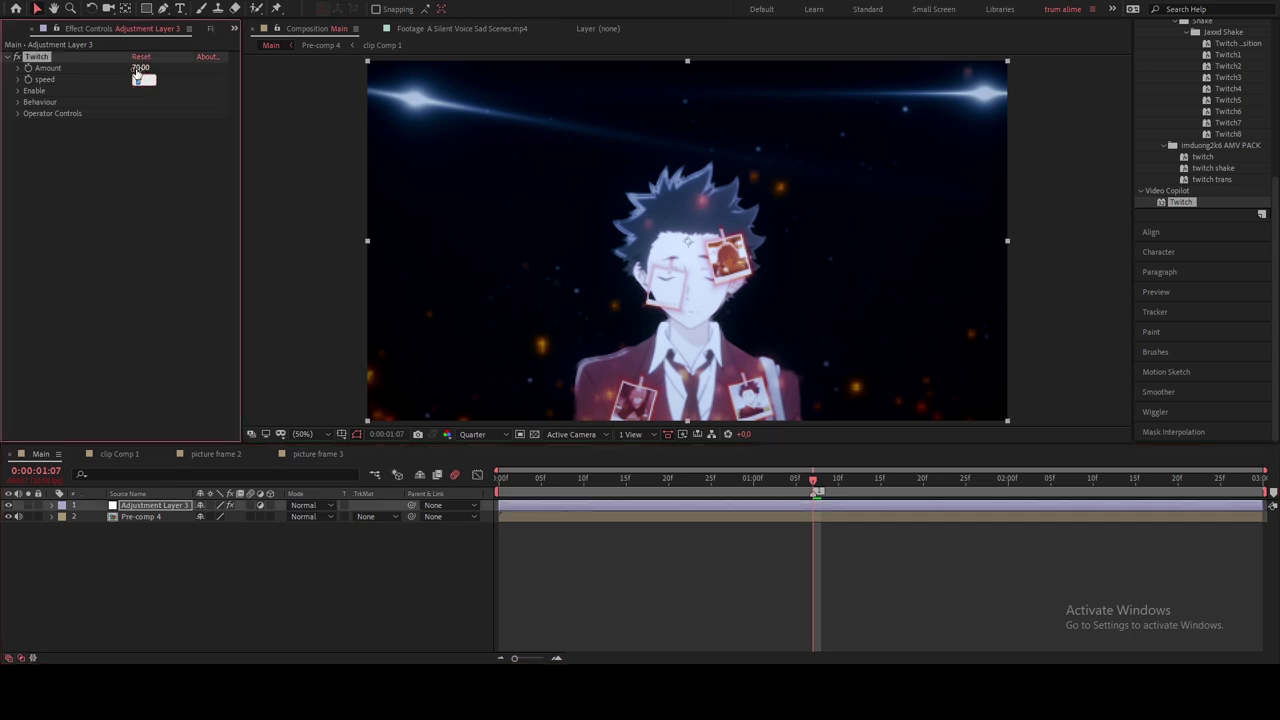
pyautogui.write('60')
pyautogui.press('Return')
# Step: Keyframe Twitch Amount to 0 at 0:00:00:16 and 0:00:02:17, peaking at 0:00:01:07
pyautogui.press('u')
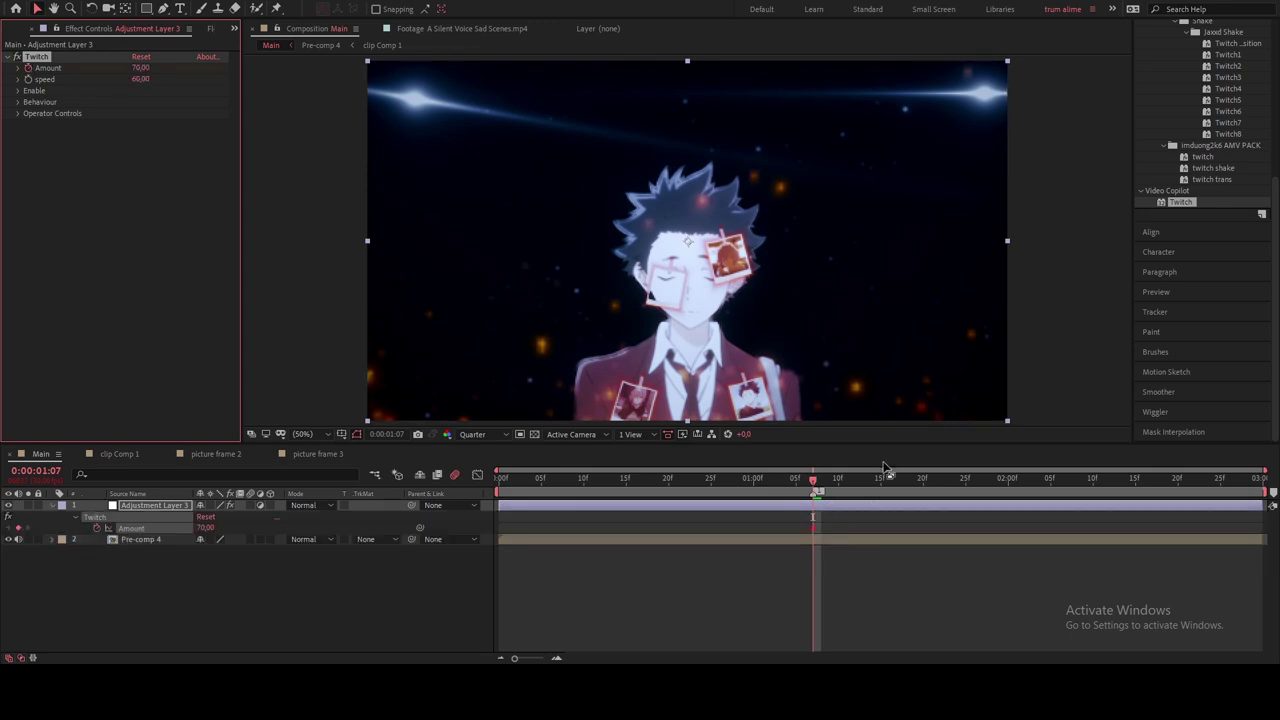
pyautogui.moveTo(600, 478); pyautogui.dragTo(634, 478)
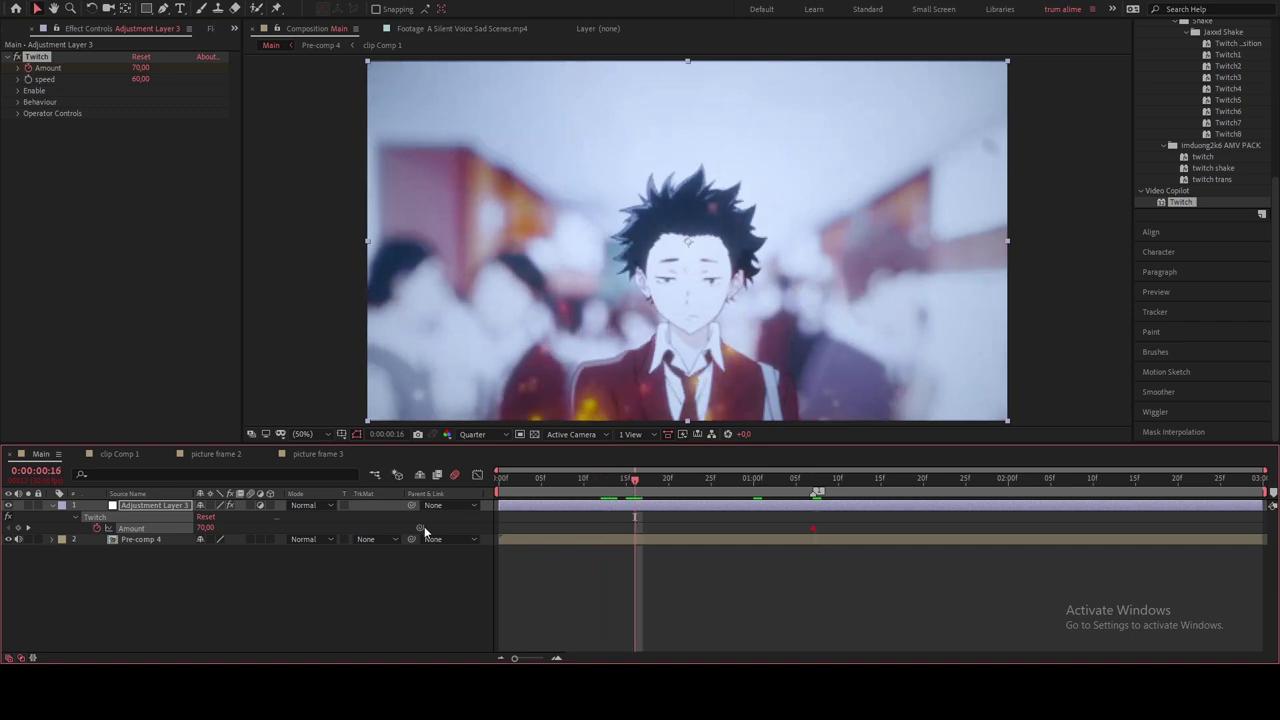
pyautogui.moveTo(200, 527); pyautogui.dragTo(118, 528)
pyautogui.click(1153, 482)
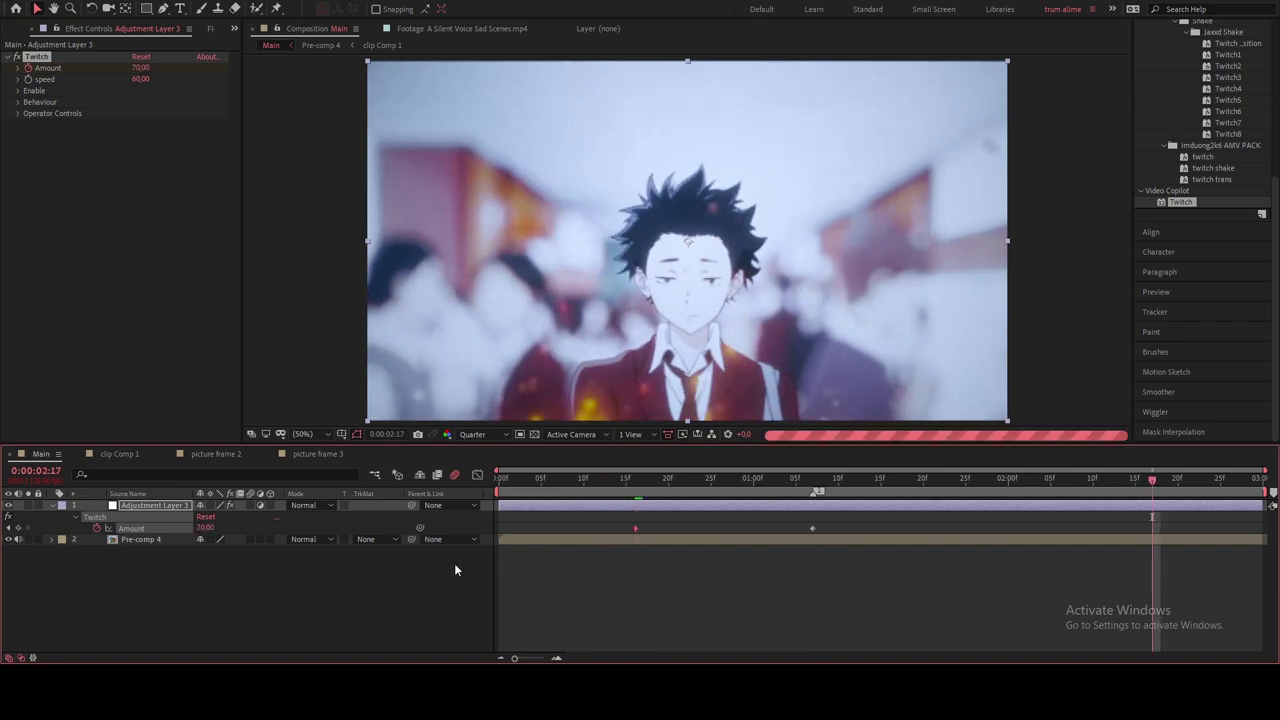
pyautogui.moveTo(205, 528); pyautogui.dragTo(120, 528)
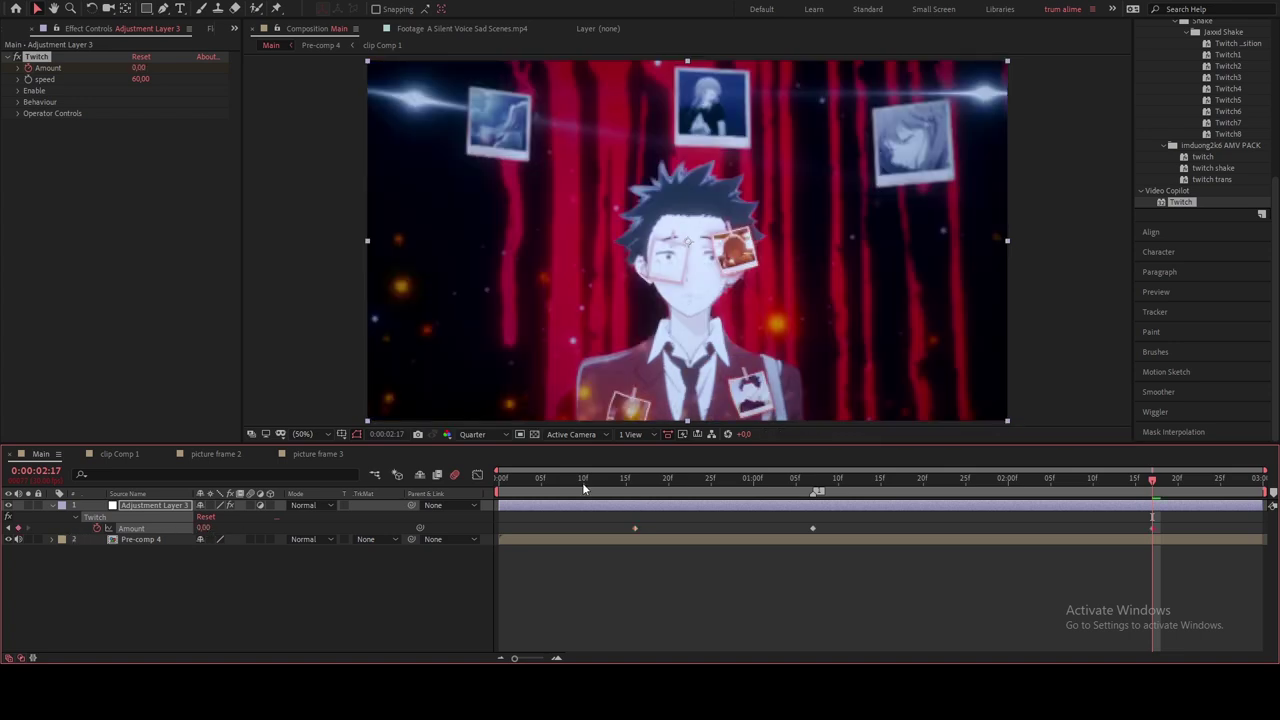
pyautogui.click(814, 479)
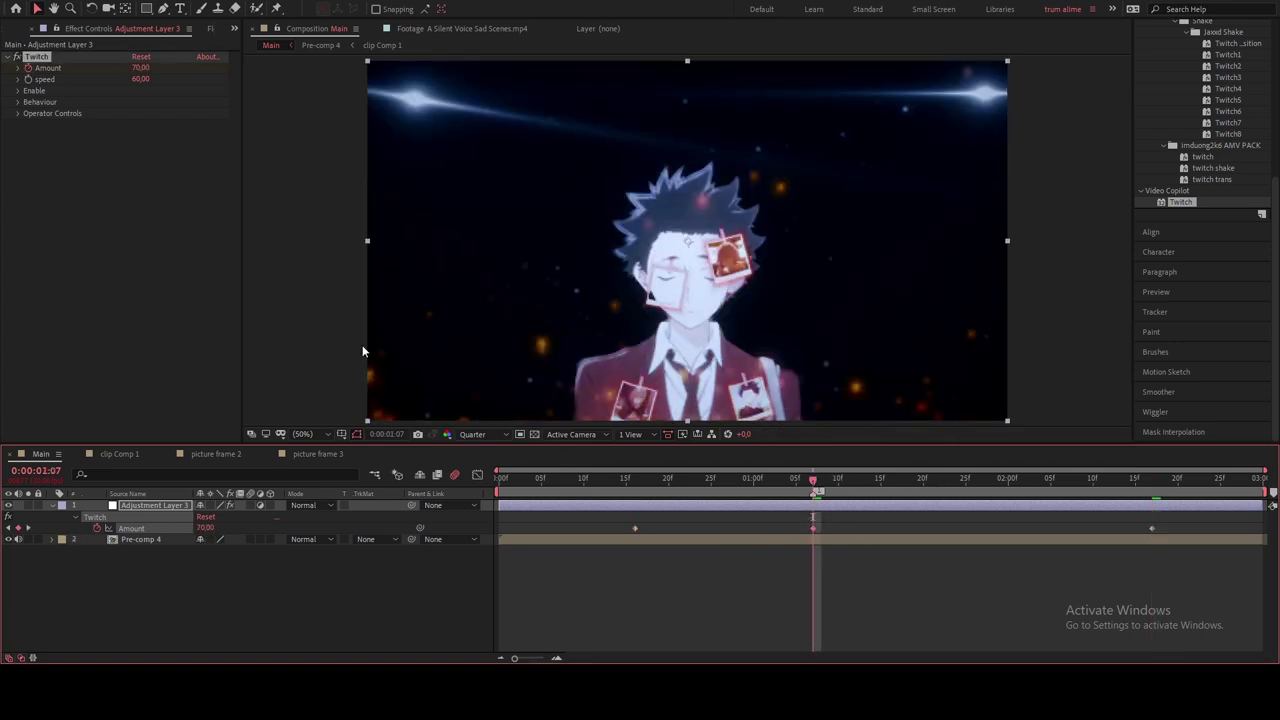
pyautogui.click(37, 123)
pyautogui.click(17, 90)
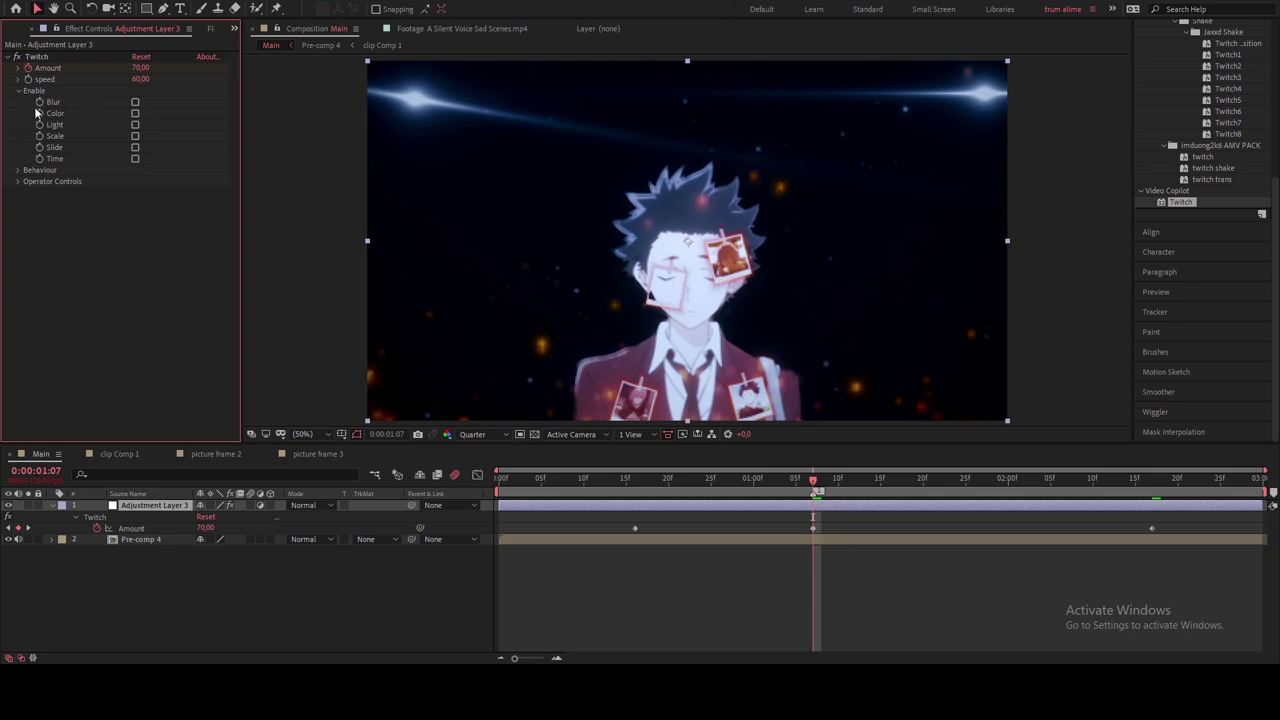
# Step: Enable Twitch Slide mode with Slide Spread 0 and Slide RGB Split raised to 100
pyautogui.click(135, 147)
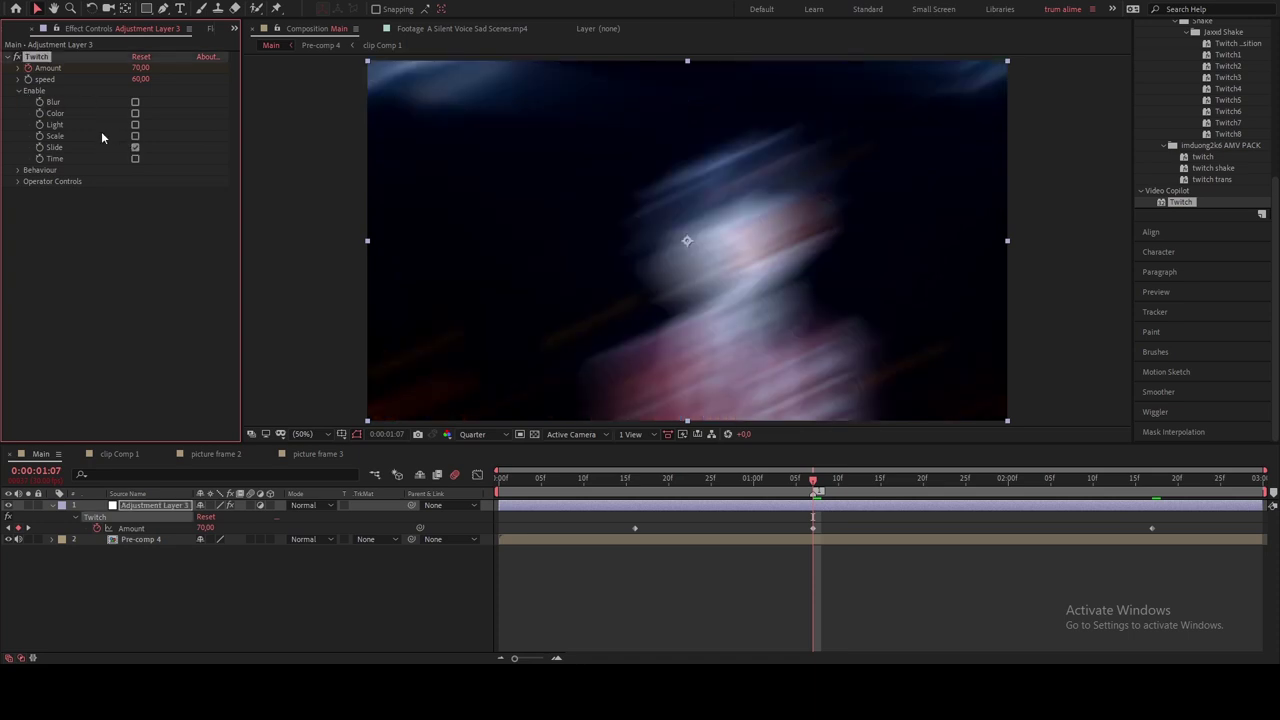
pyautogui.click(17, 181)
pyautogui.click(30, 239)
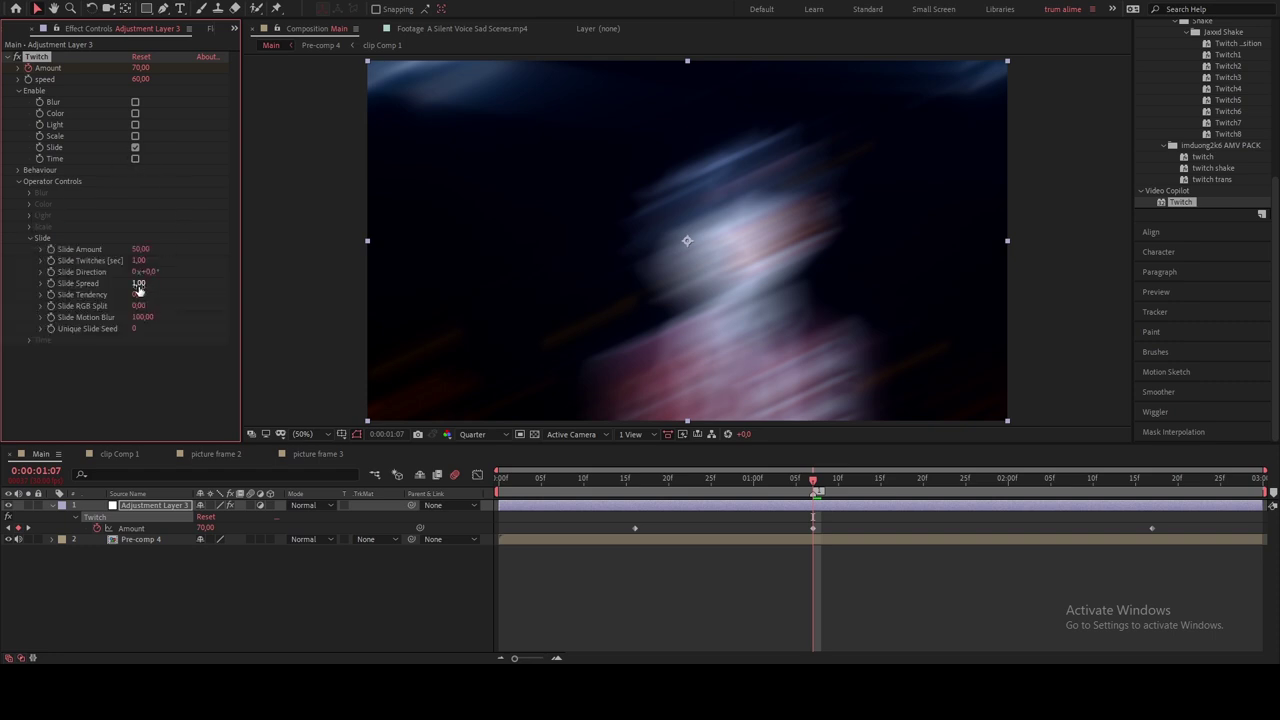
pyautogui.click(138, 283)
pyautogui.write('0')
pyautogui.press('Return')
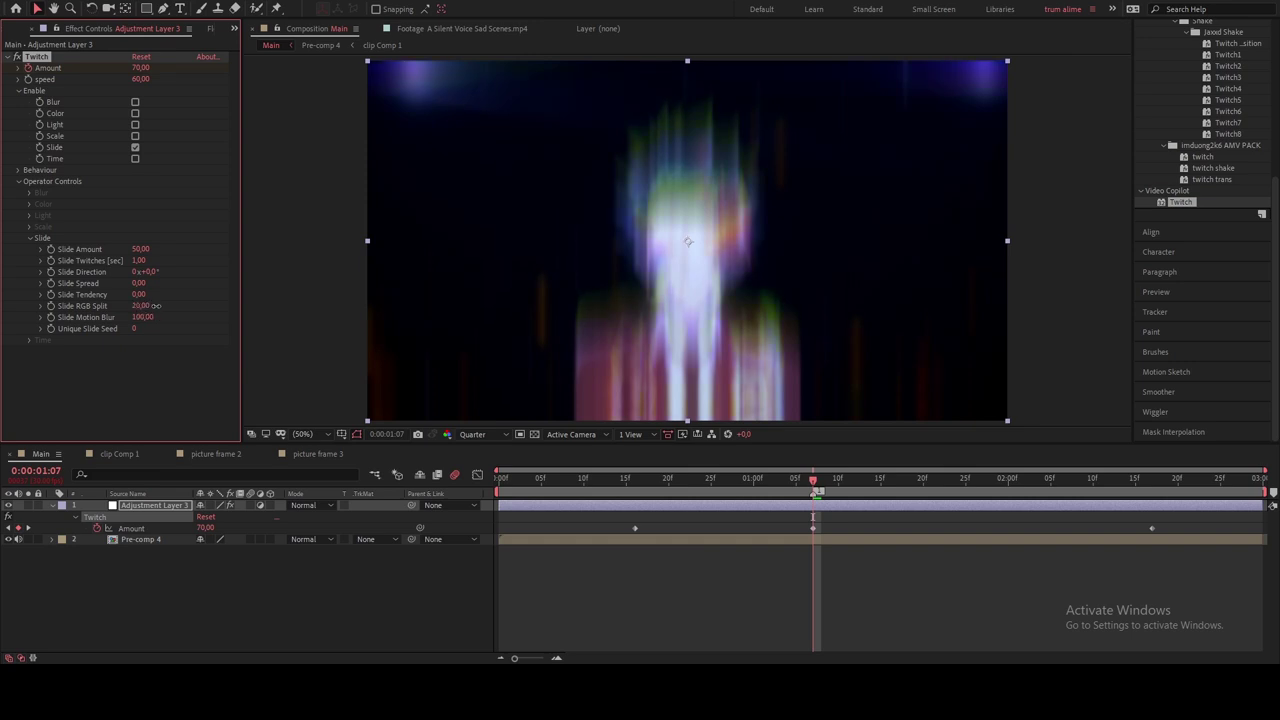
pyautogui.moveTo(182, 306); pyautogui.dragTo(370, 320)
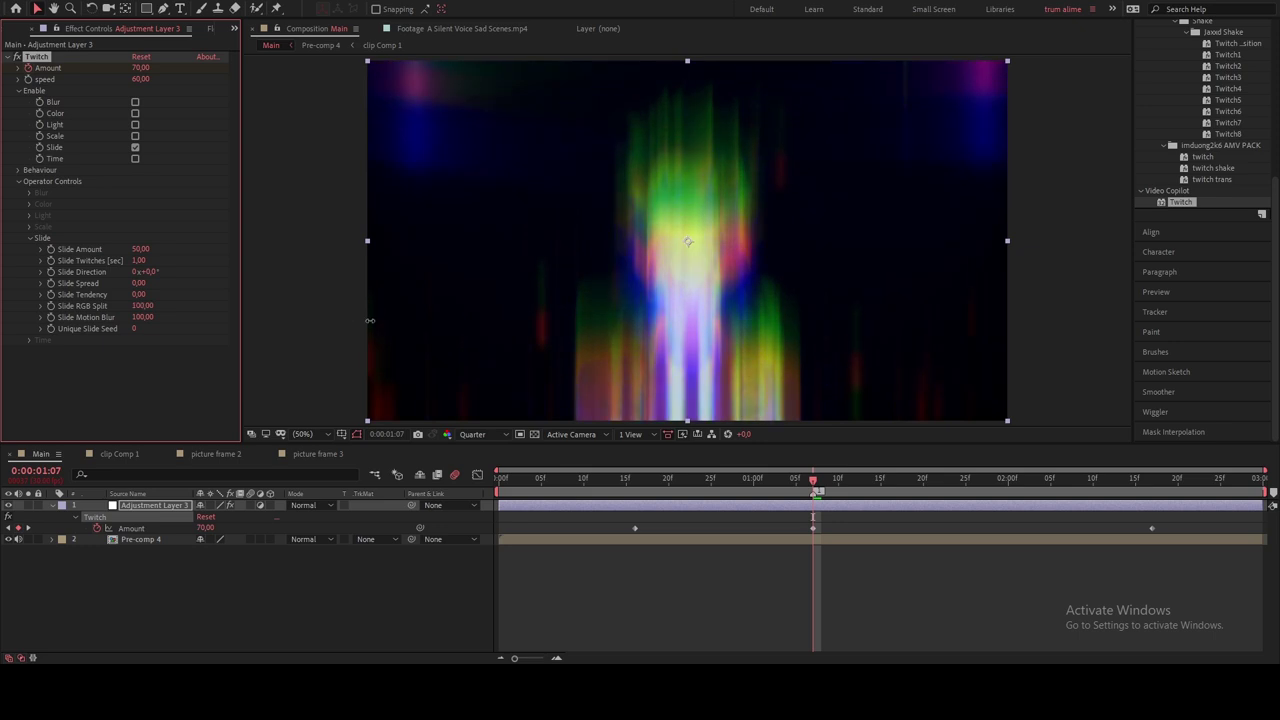
pyautogui.moveTo(1181, 518); pyautogui.dragTo(600, 533)
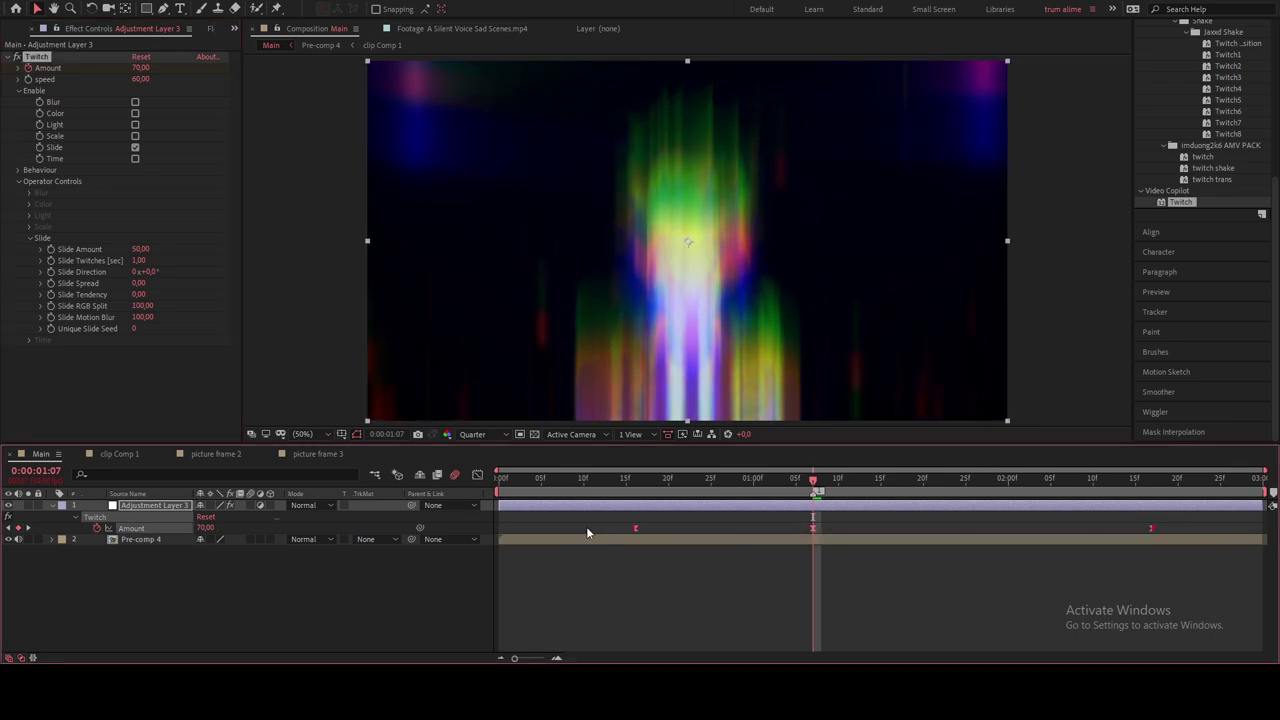
# Step: In the Graph Editor, stretch the Amount keyframes' influence handles for a sharp glitch spike
pyautogui.click(477, 474)
pyautogui.moveTo(783, 571)
pyautogui.mouseDown()
pyautogui.moveTo(855, 571)
pyautogui.moveTo(800, 572)
pyautogui.mouseUp()
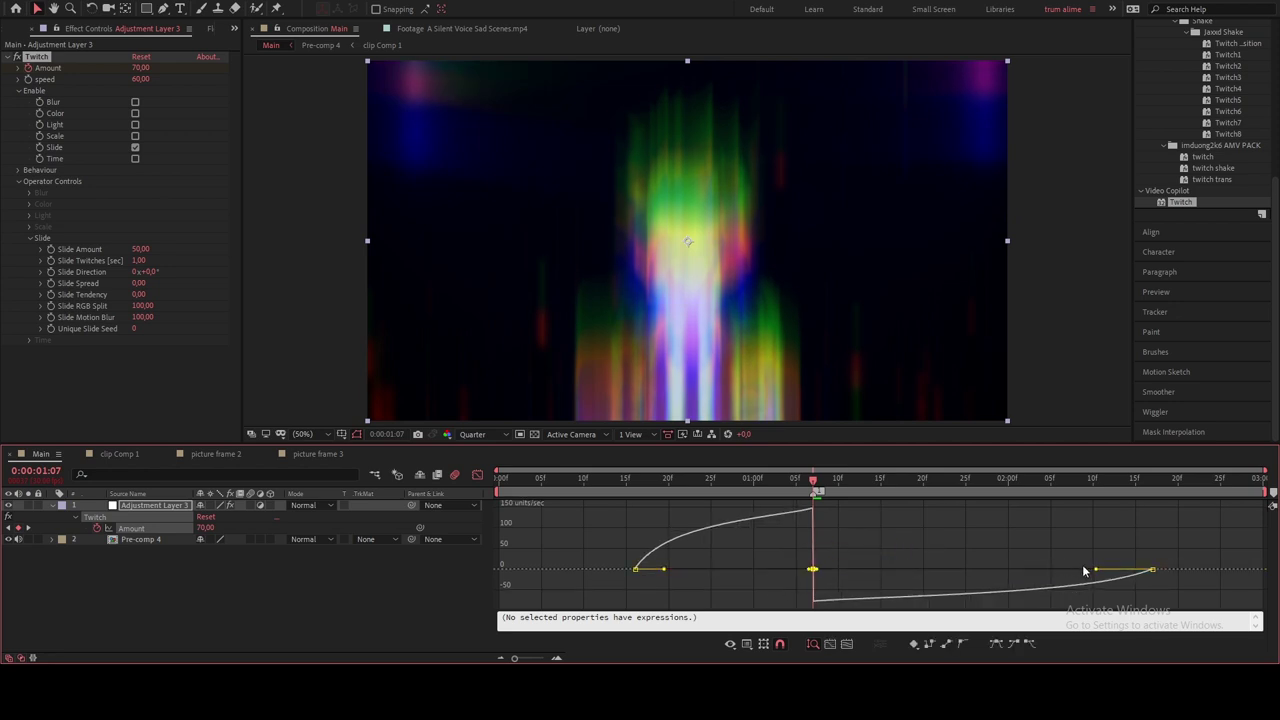
pyautogui.moveTo(1096, 570); pyautogui.dragTo(928, 578)
pyautogui.click(635, 522)
pyautogui.moveTo(663, 522); pyautogui.dragTo(723, 524)
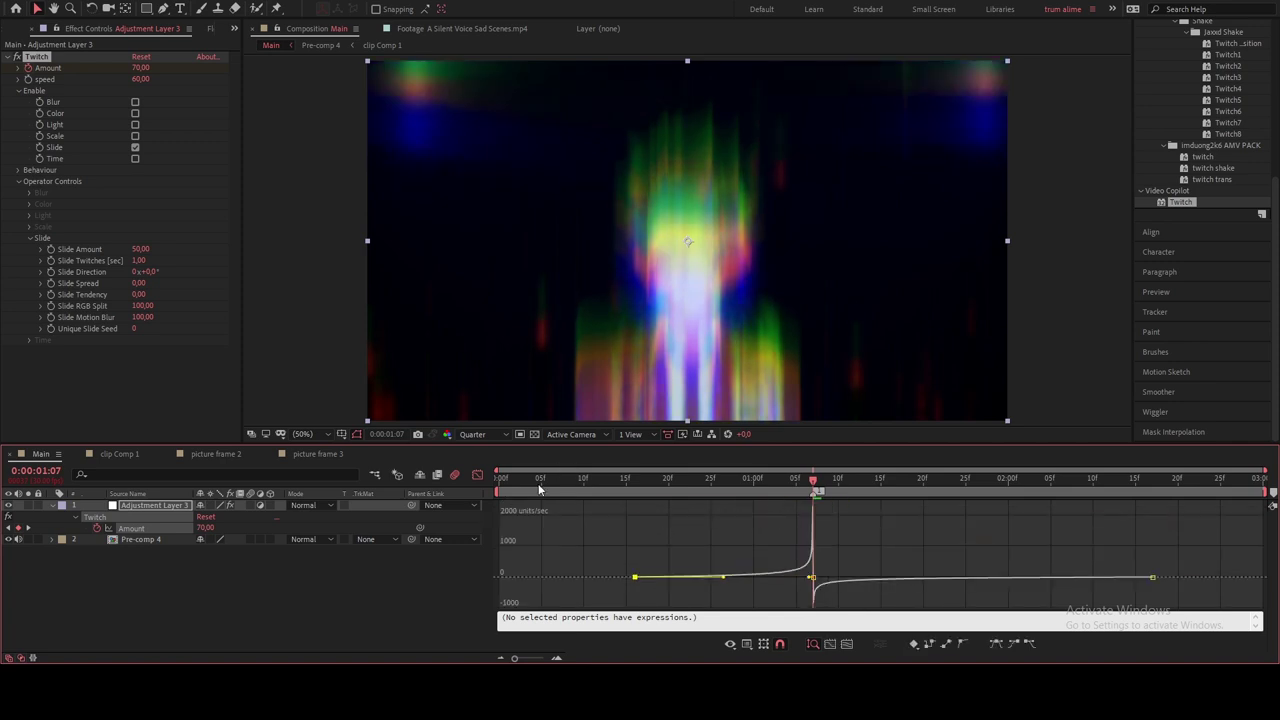
pyautogui.click(477, 476)
# Step: Preview the glitch transition from the start, stopping around 0:00:02:06 and checking 0:00:02:18
pyautogui.press('pageup')
pyautogui.press('pageup')
pyautogui.press('pageup')
pyautogui.press('pageup')
pyautogui.press('pageup')
pyautogui.press('pageup')
pyautogui.press('pageup')
pyautogui.press('pageup')
pyautogui.press('pageup')
pyautogui.press('pageup')
pyautogui.press('pageup')
pyautogui.press('pageup')
pyautogui.press('pageup')
pyautogui.press('pageup')
pyautogui.press('pageup')
pyautogui.press('pageup')
pyautogui.press('pageup')
pyautogui.press('pageup')
pyautogui.press('pageup')
pyautogui.press('pageup')
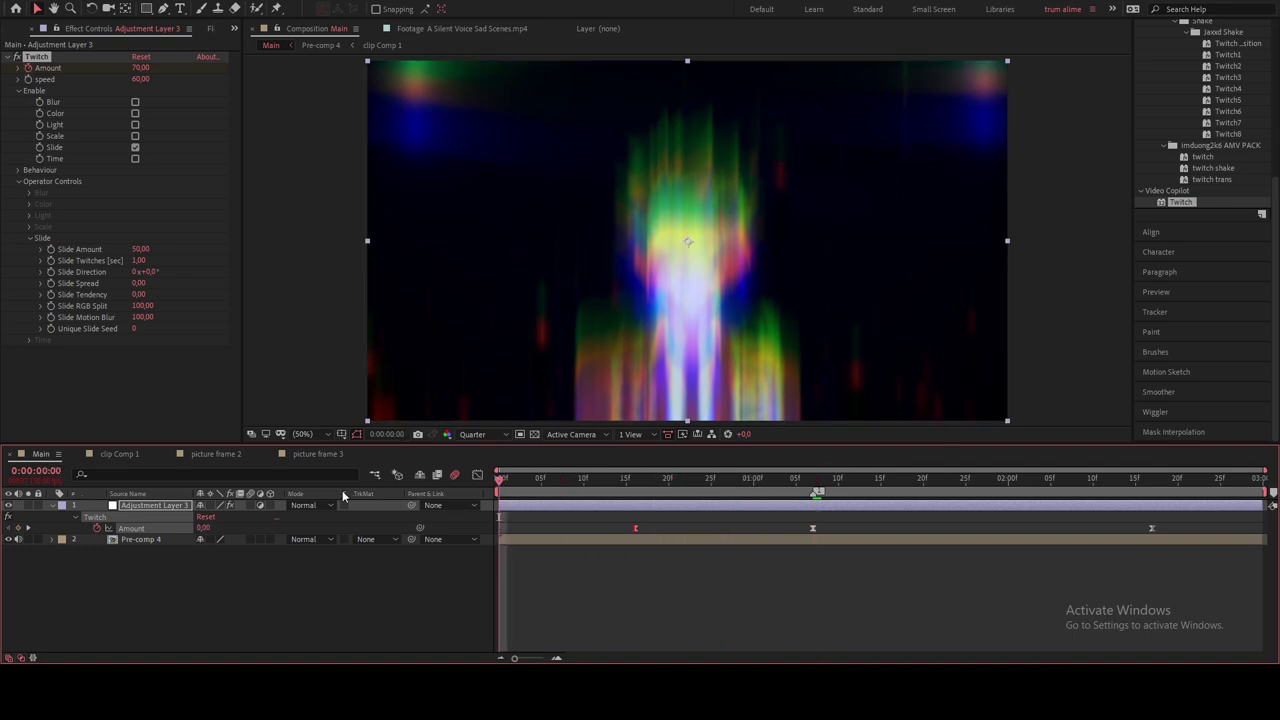
pyautogui.click(454, 564)
pyautogui.press('space')
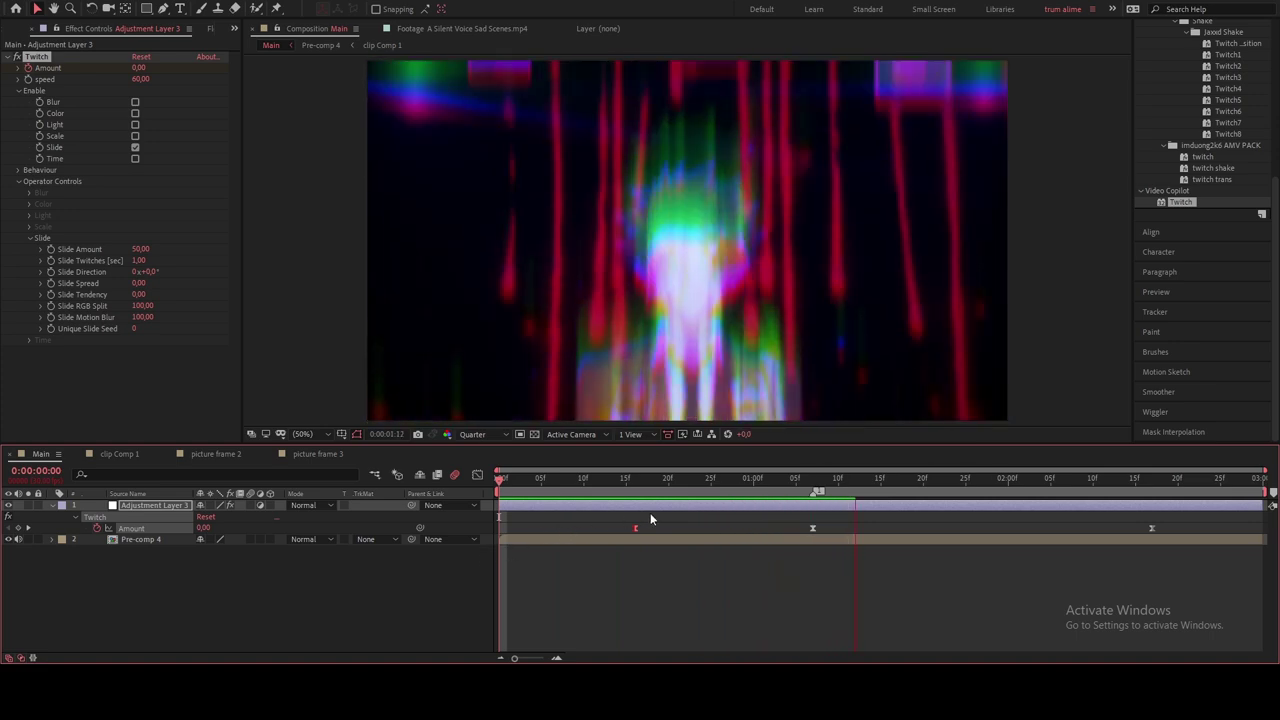
pyautogui.click(1060, 482)
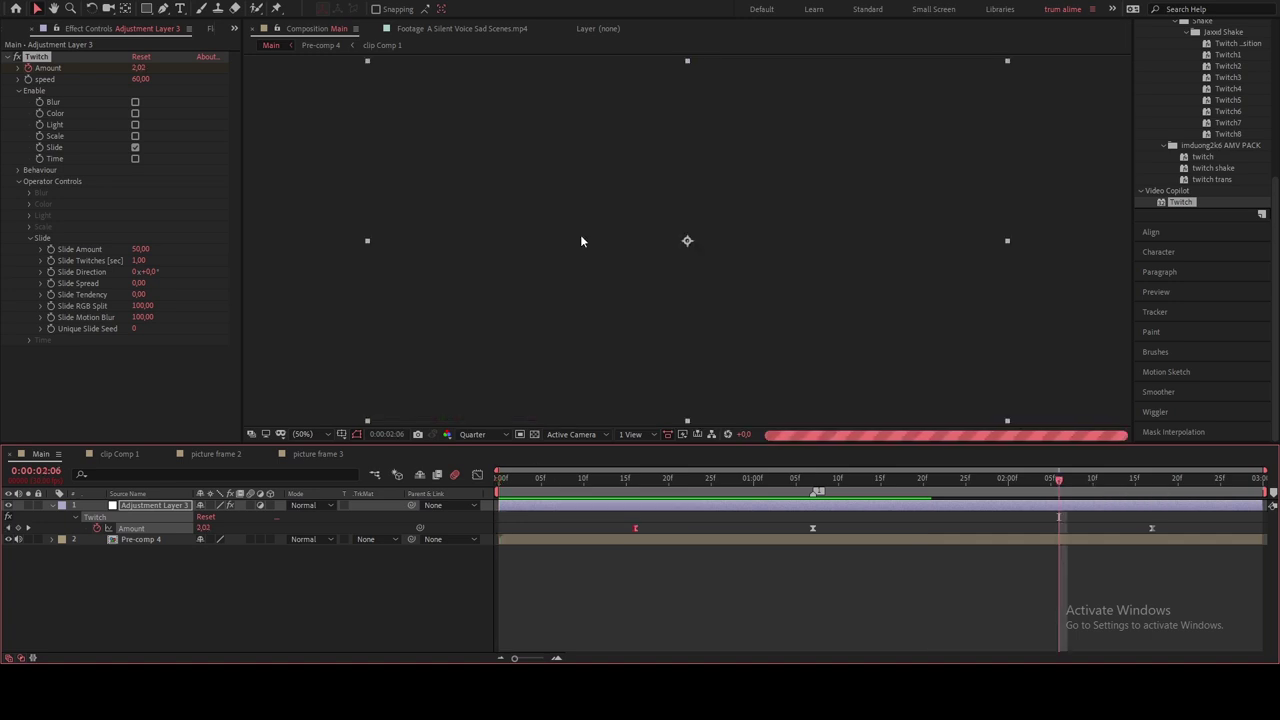
pyautogui.click(1161, 481)
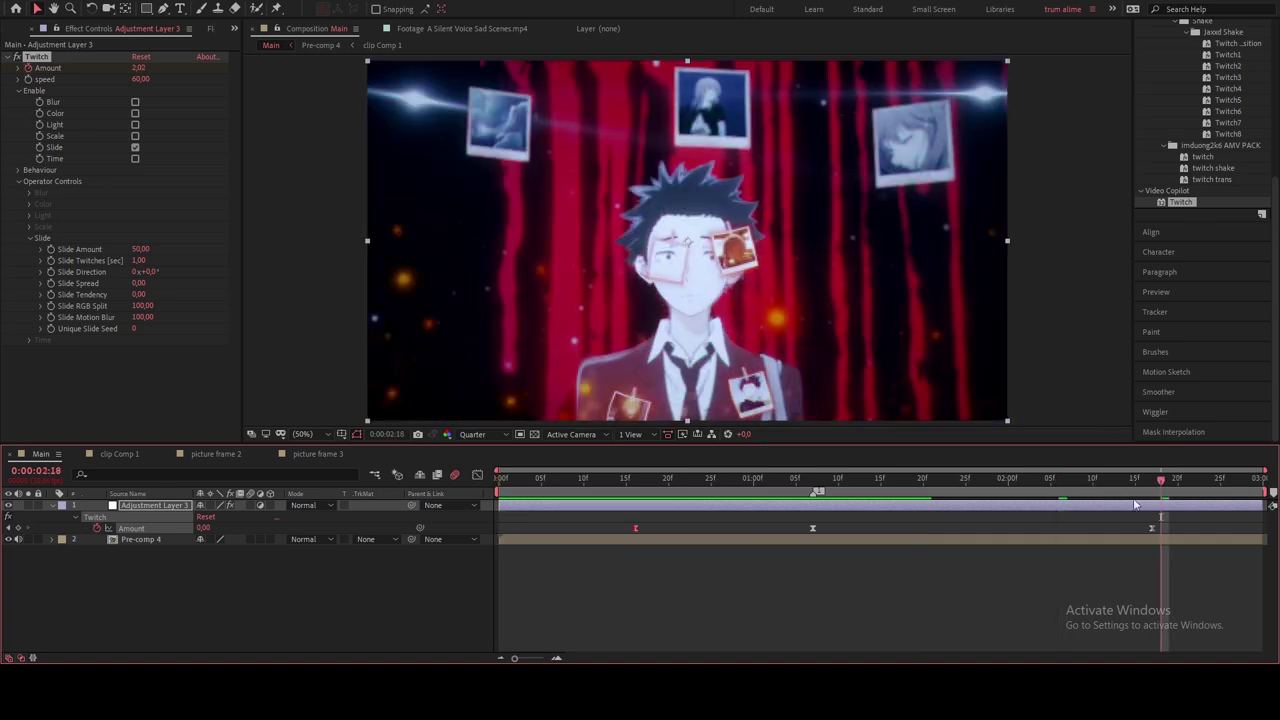